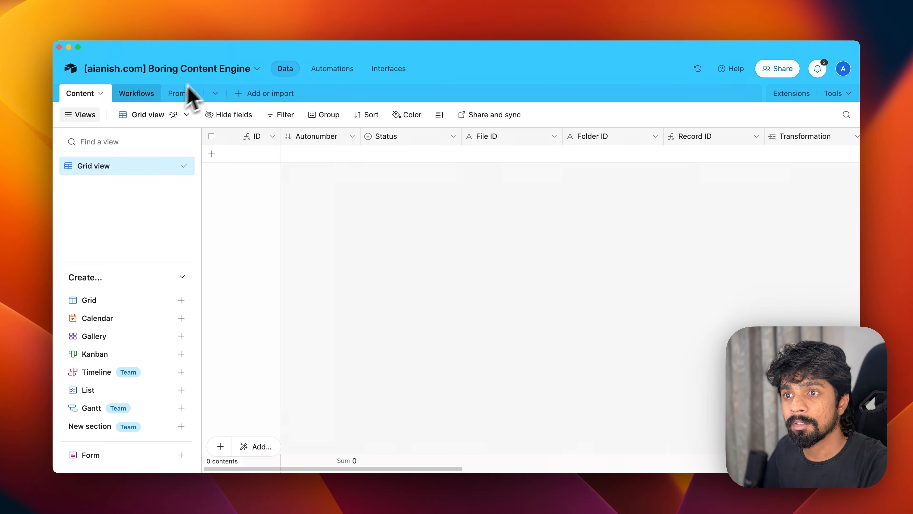
- Look through the Workflows, Prompts and Content tables
left_click(147, 94)
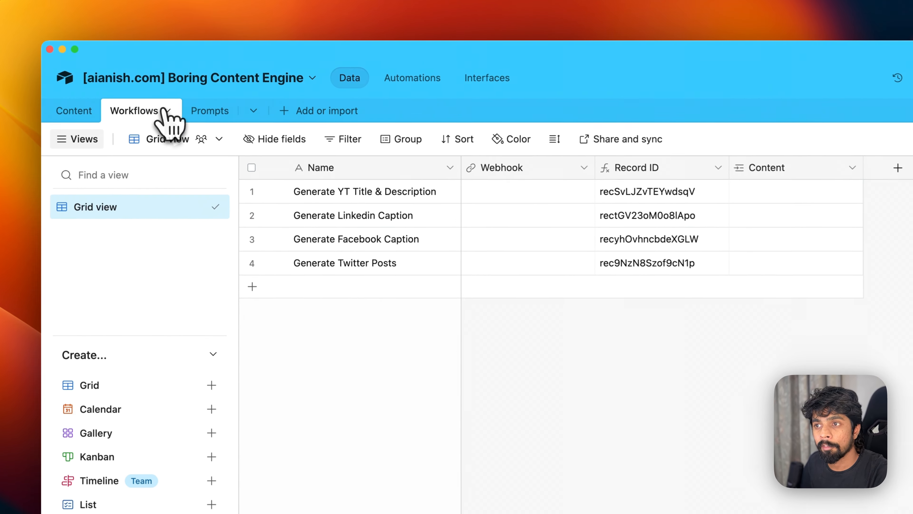
left_click(208, 112)
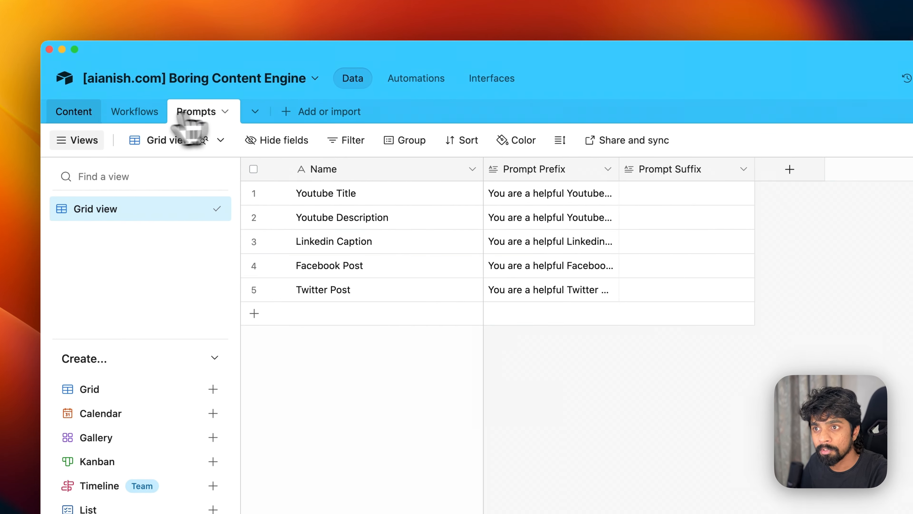
left_click(74, 115)
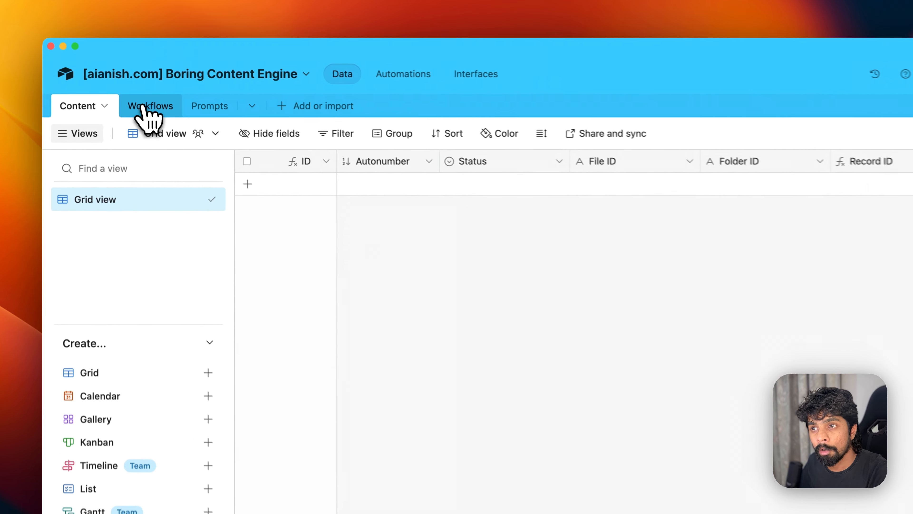
left_click(136, 94)
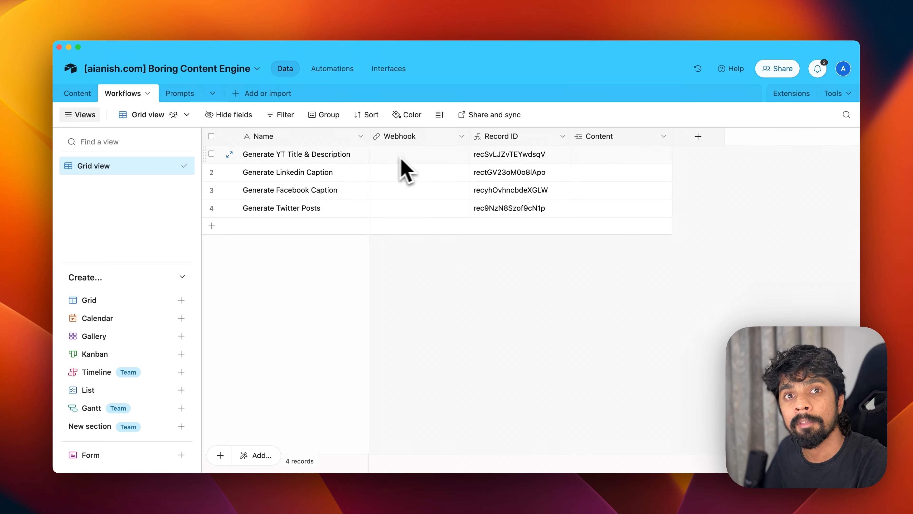
left_click(78, 94)
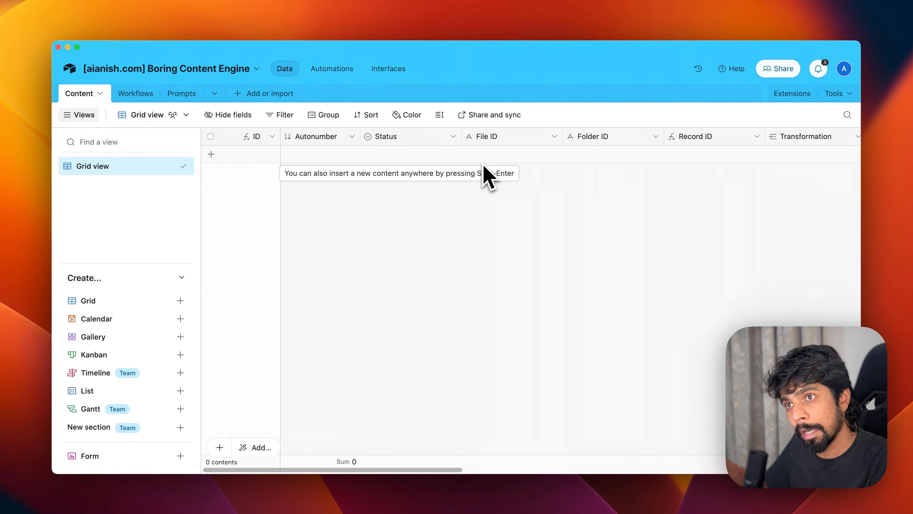
- Read the full Youtube Title prompt prefix in Prompts, then return to Content
left_click(182, 93)
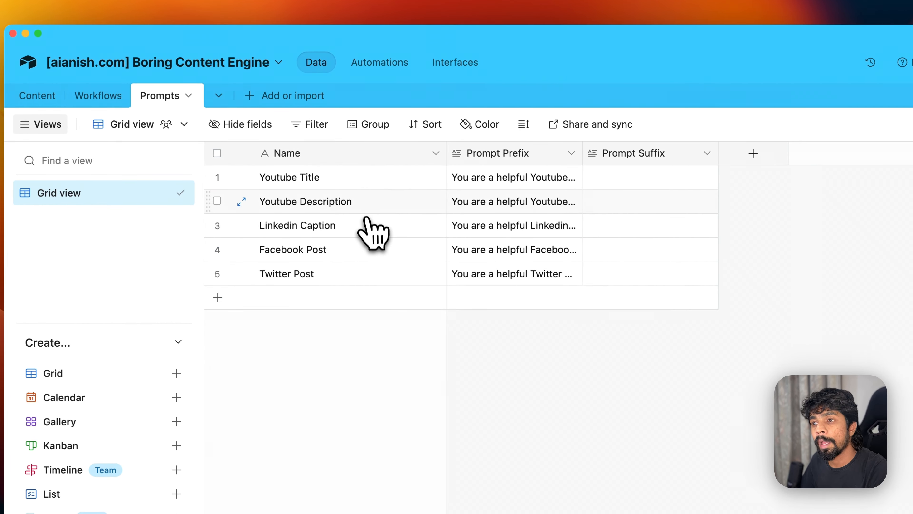
left_click(465, 184)
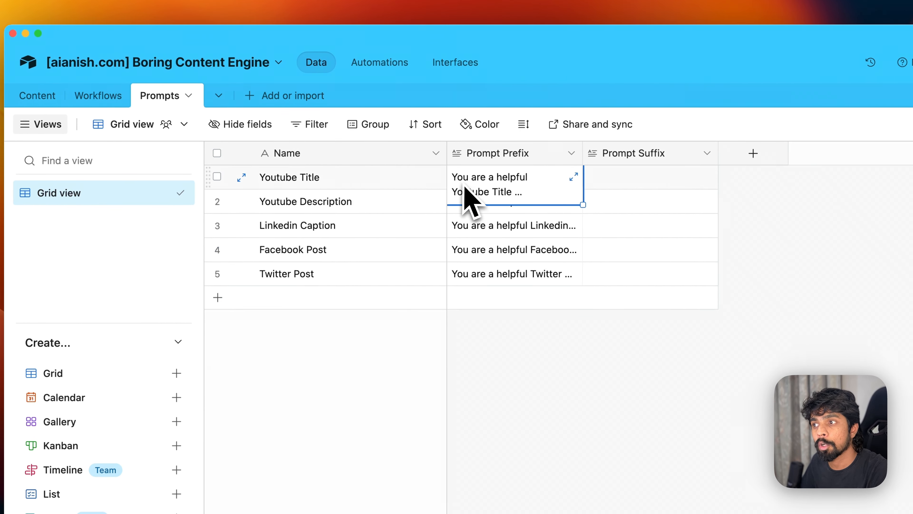
left_click(438, 162)
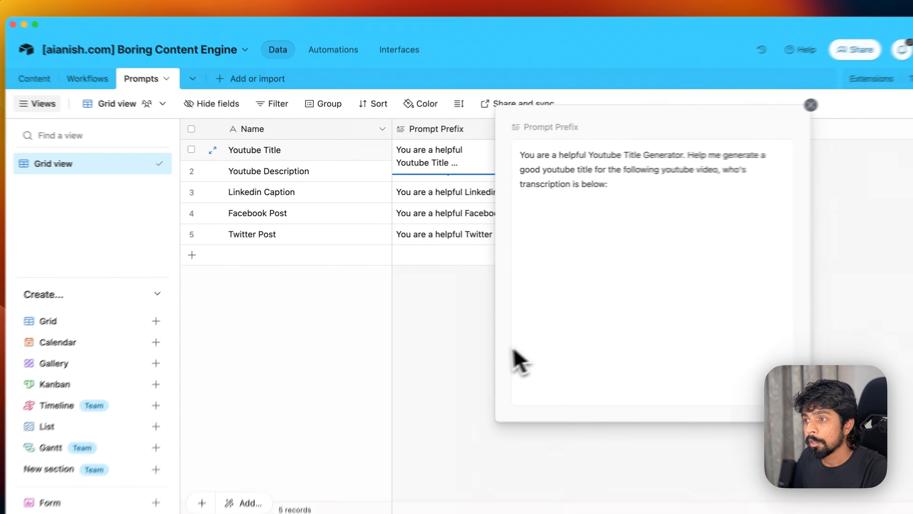
left_click(446, 329)
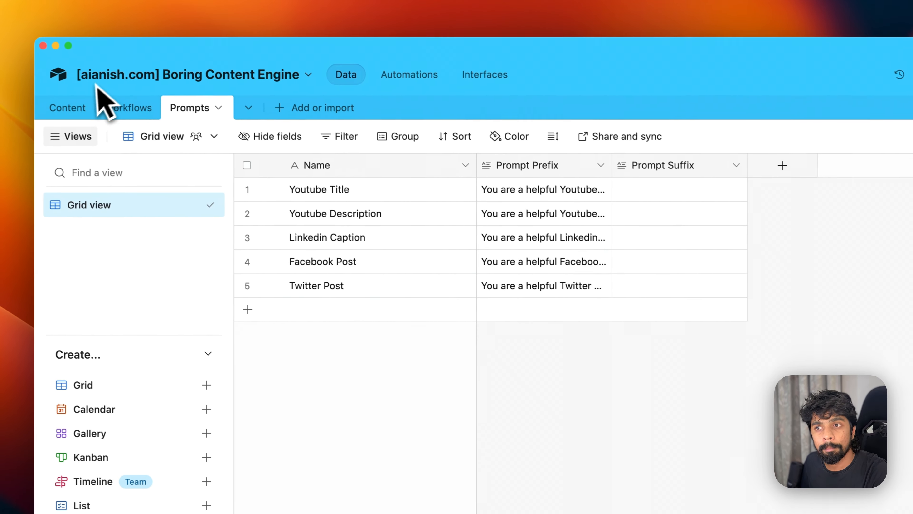
left_click(83, 112)
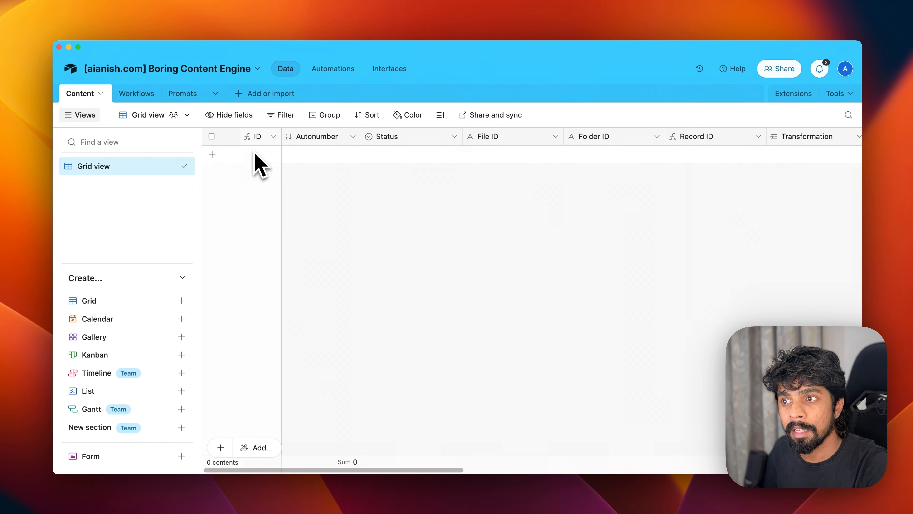
- Add record C4 and check the ID field's formula without changing it
left_click(212, 155)
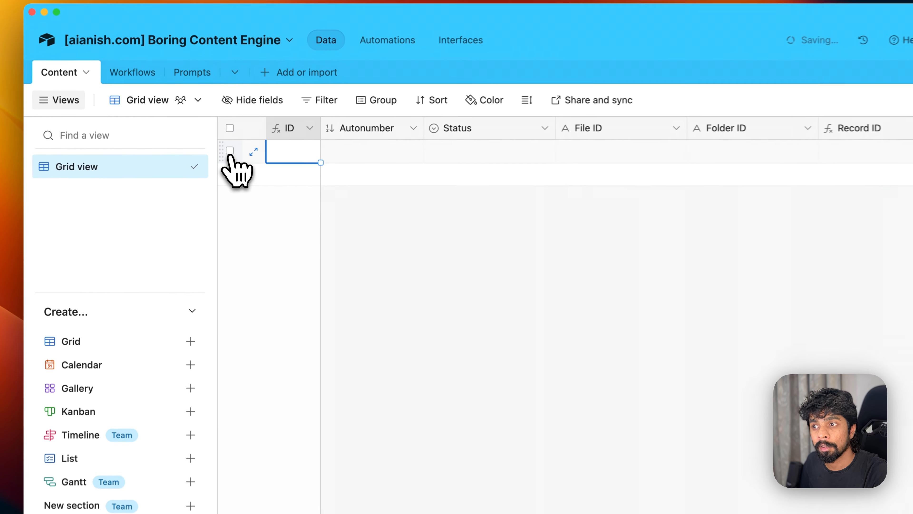
left_click(332, 248)
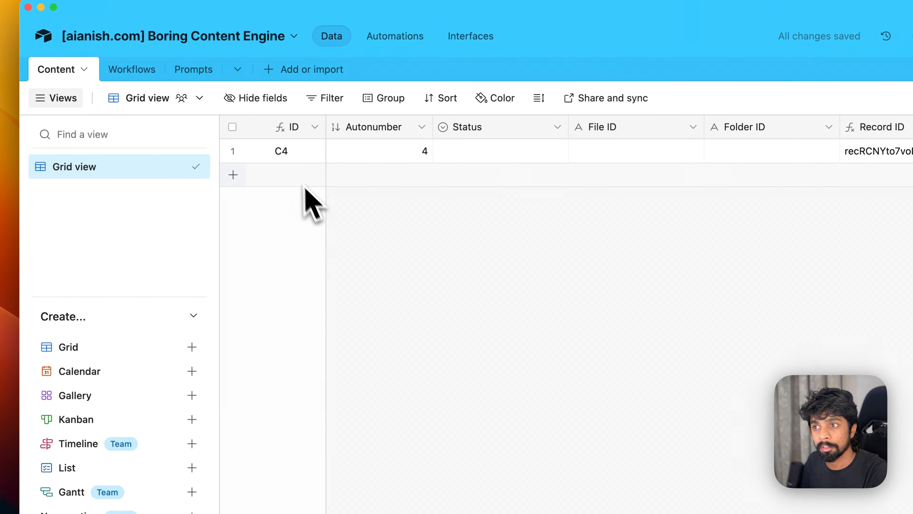
left_click(294, 157)
left_click(315, 127)
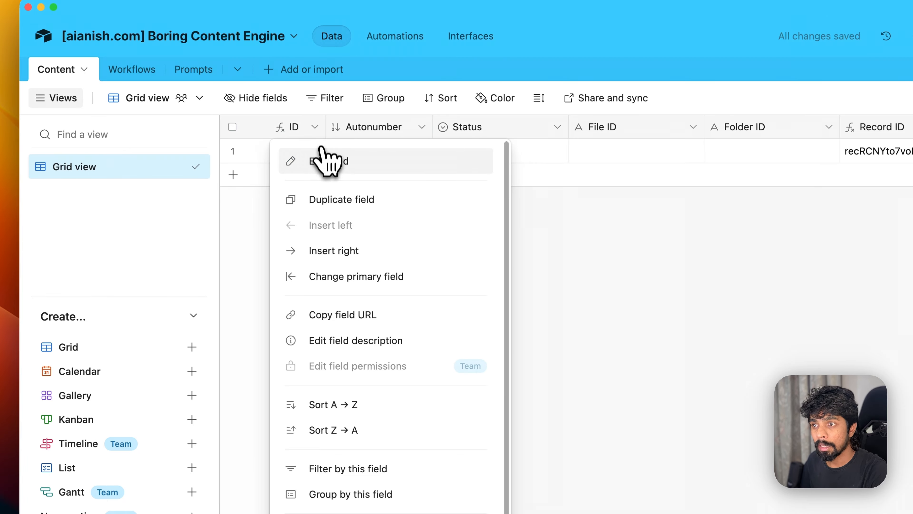
left_click(325, 159)
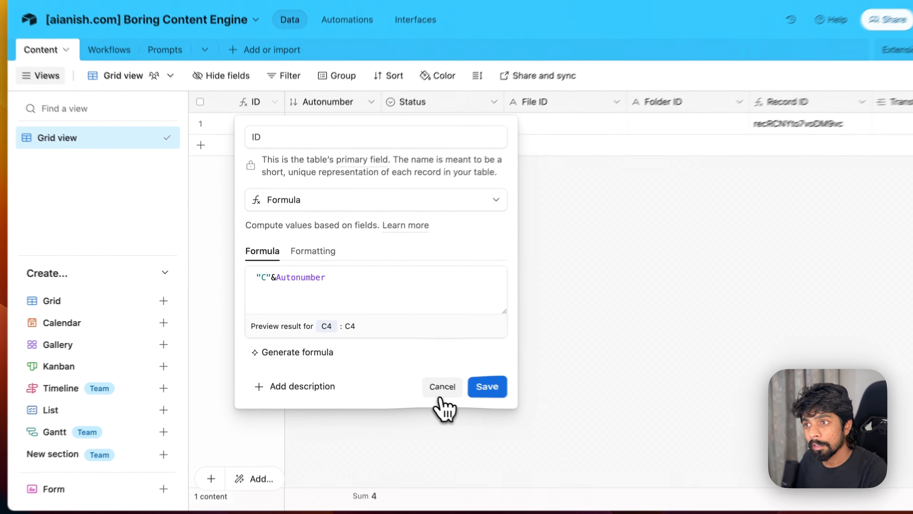
left_click(411, 370)
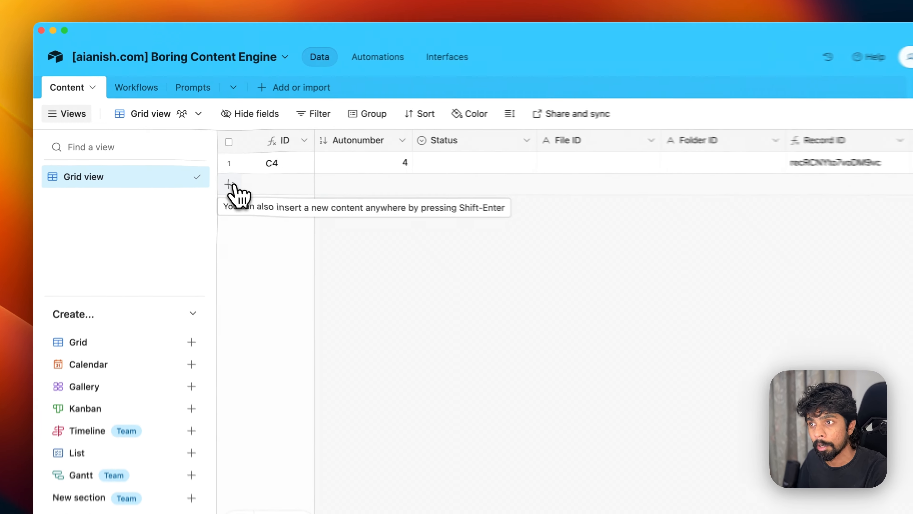
- Add record C5 and undo the extra third record
left_click(235, 175)
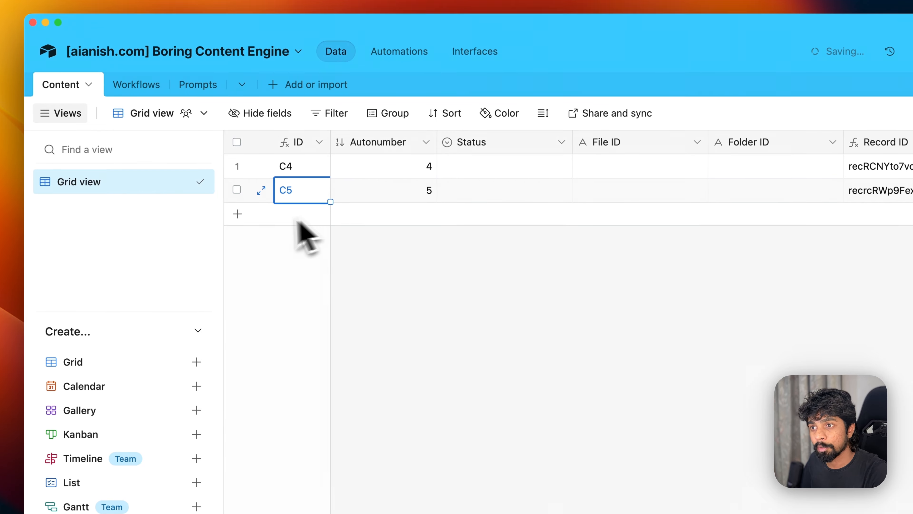
left_click(225, 204)
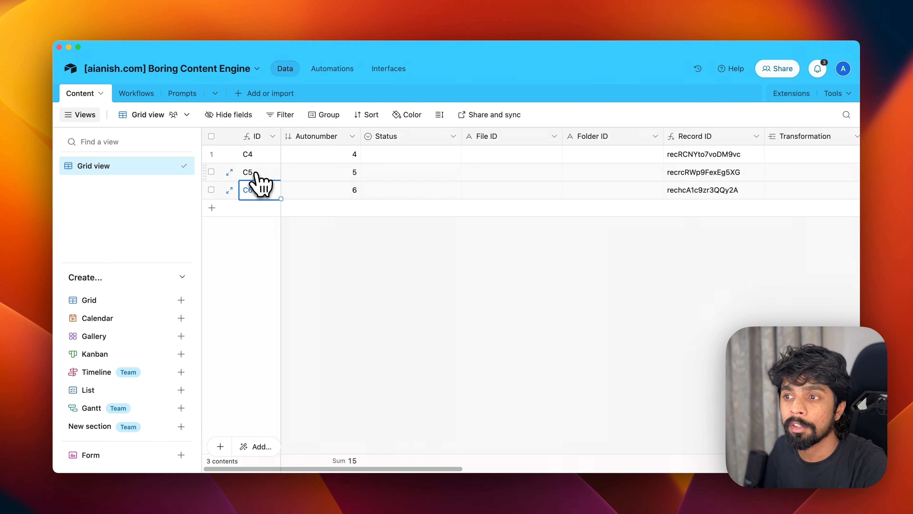
key("super+z")
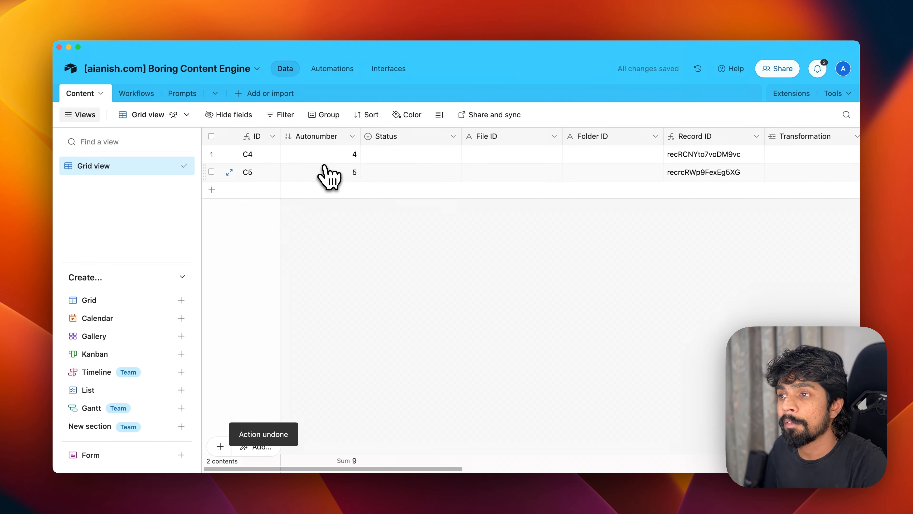
left_click(452, 136)
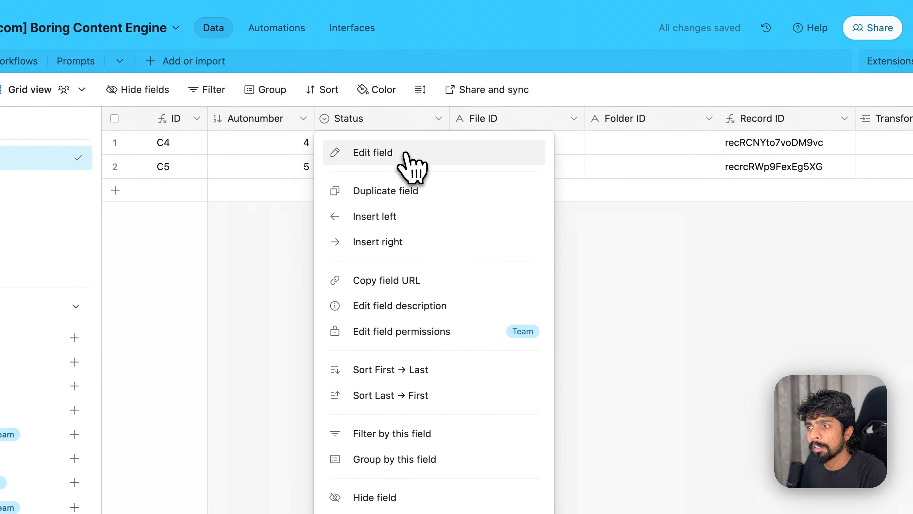
- Delete the Todo and In progress choices and rename Done to Workflow Processed
left_click(406, 153)
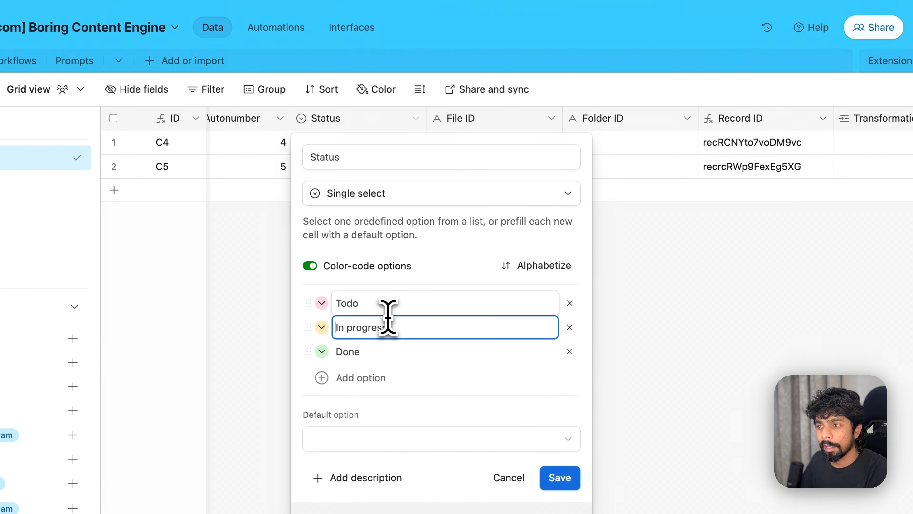
left_click(388, 310)
left_click(569, 327)
left_click(570, 303)
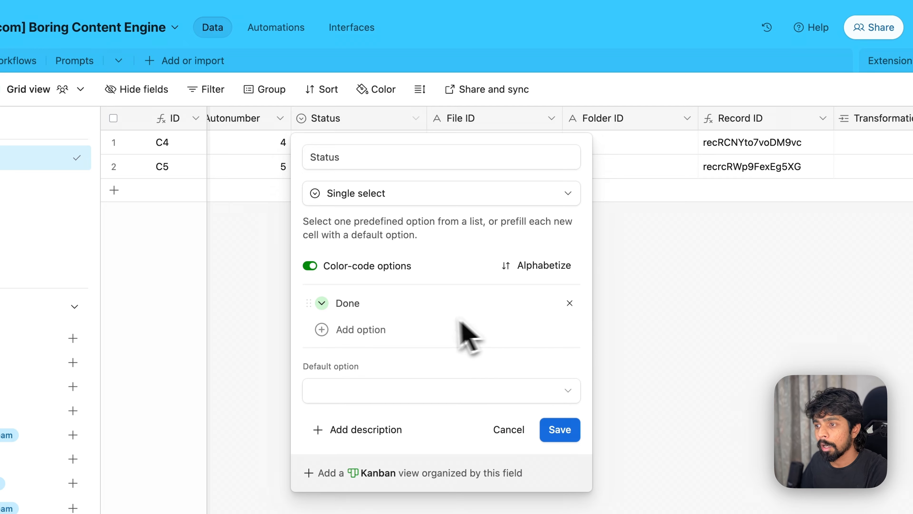
double_click(430, 304)
type("Workflow")
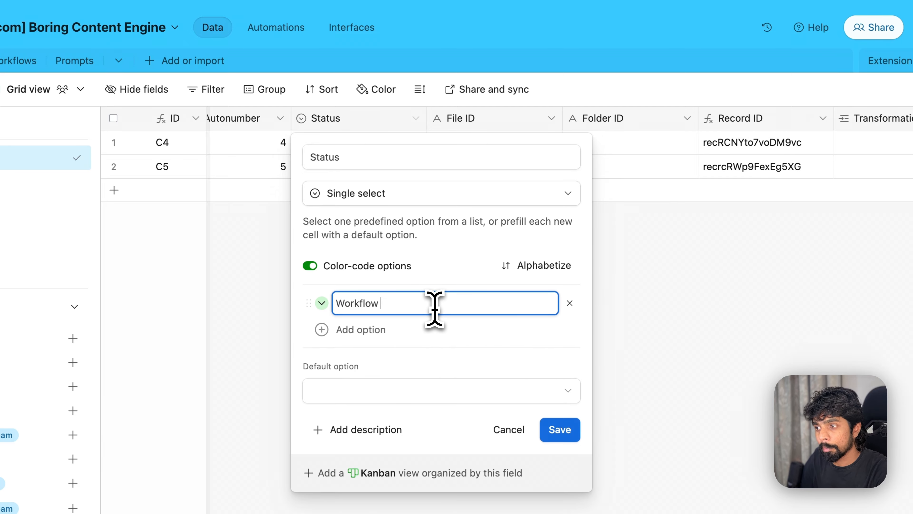
type("Processed")
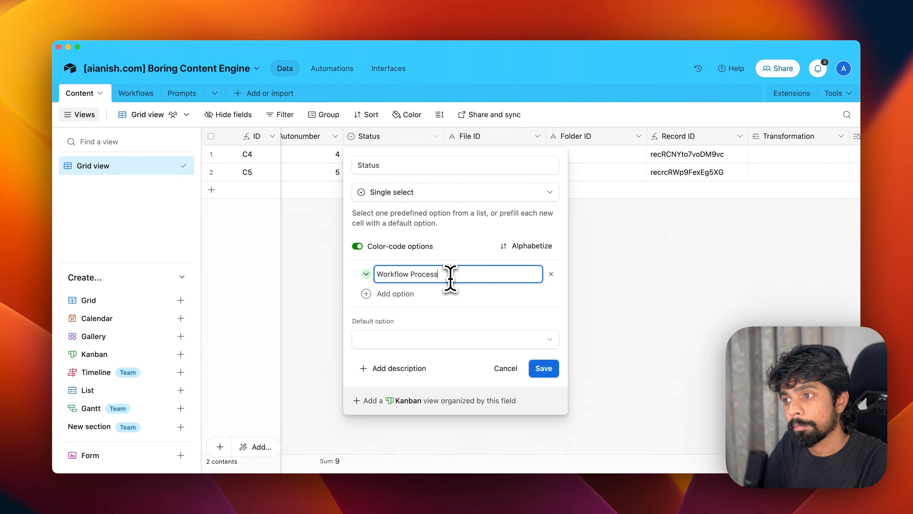
- Add Pending above Workflow Processed and Waiting for Review below it, then save
key("Return")
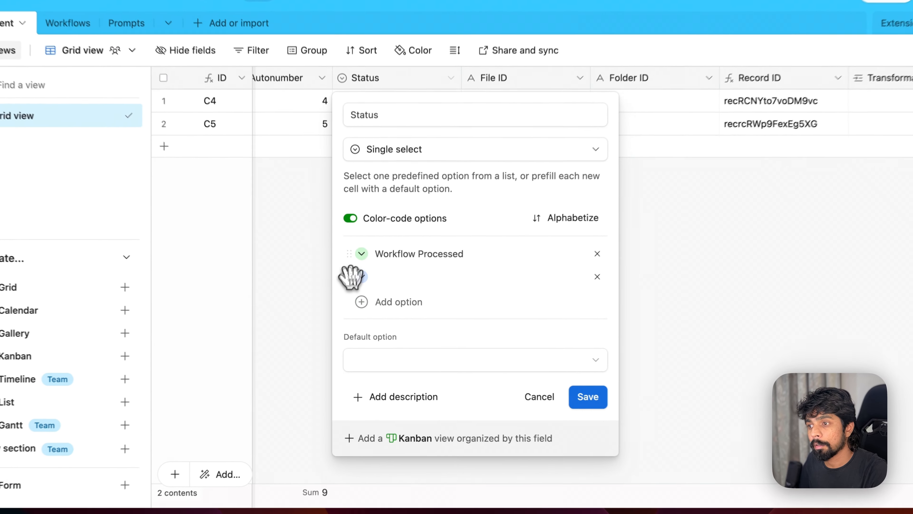
left_click_drag(356, 292, 357, 270)
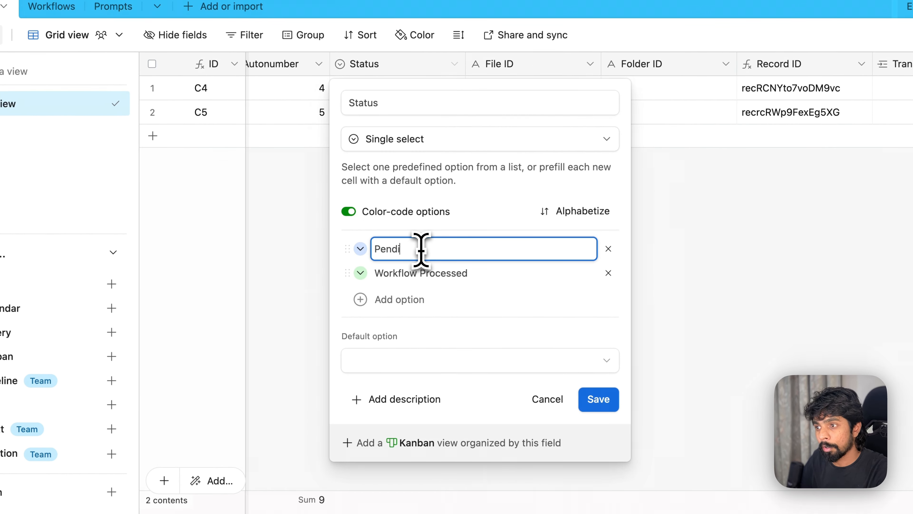
left_click(496, 323)
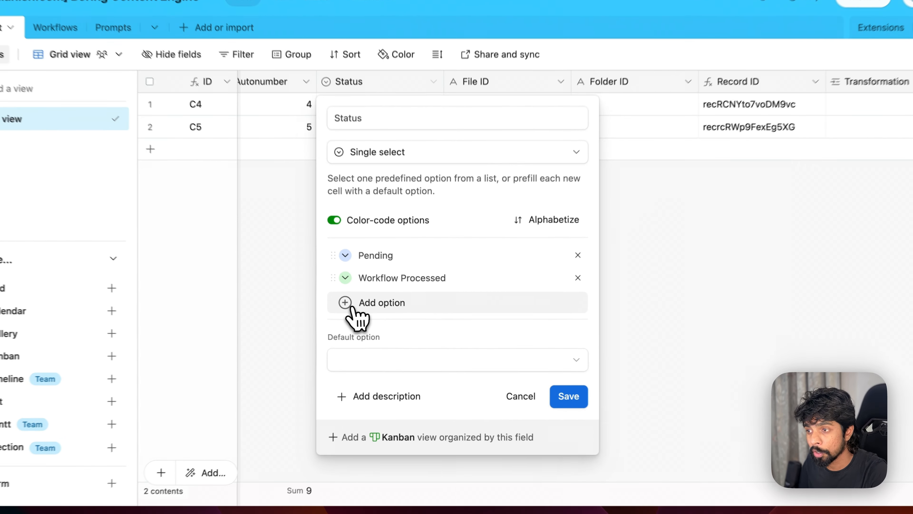
left_click(396, 311)
type("Waiting for Review")
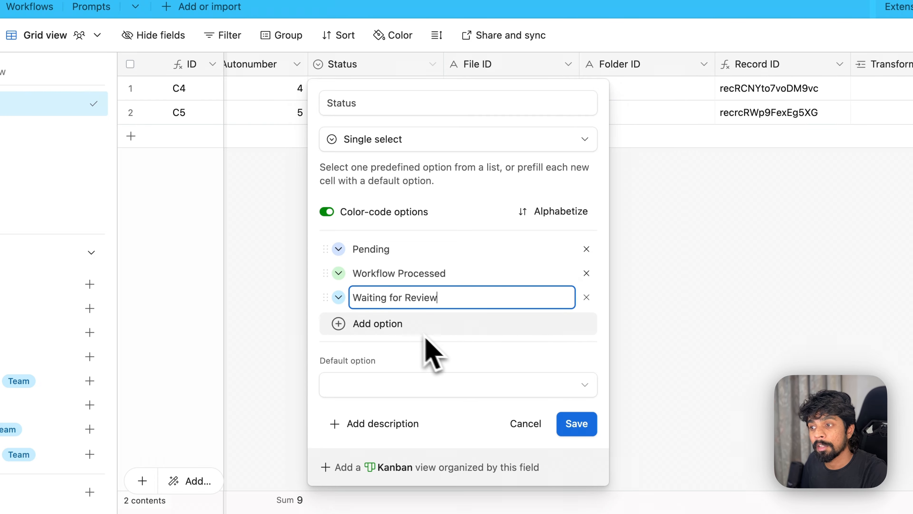
left_click(397, 345)
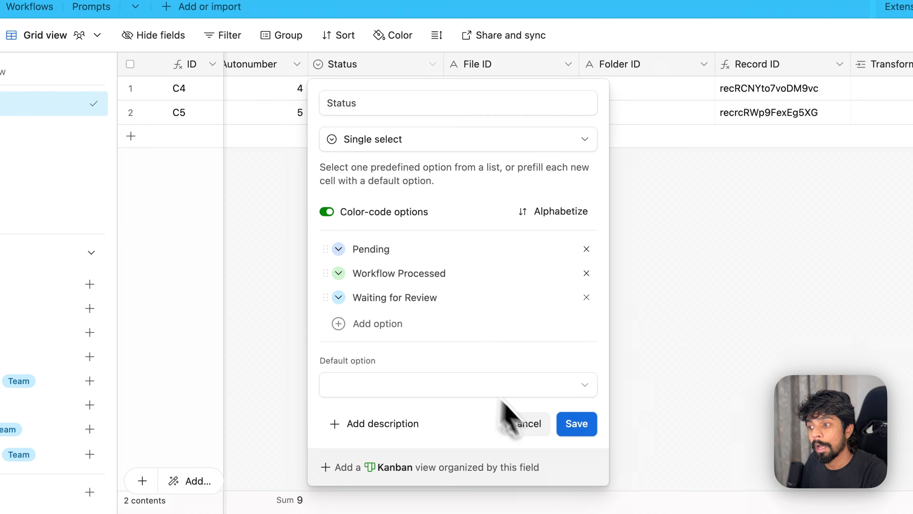
left_click(577, 423)
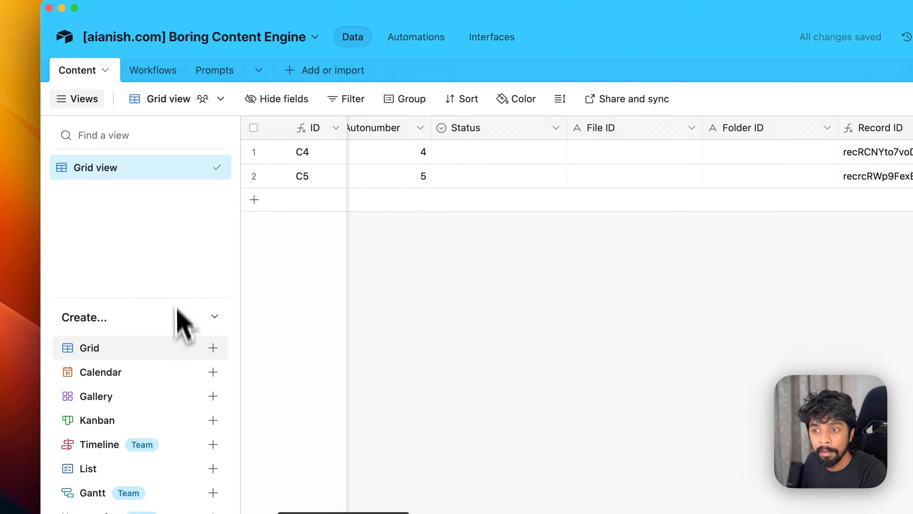
- Create a new grid view from the views sidebar named 'Waiting for Review'
left_click(214, 316)
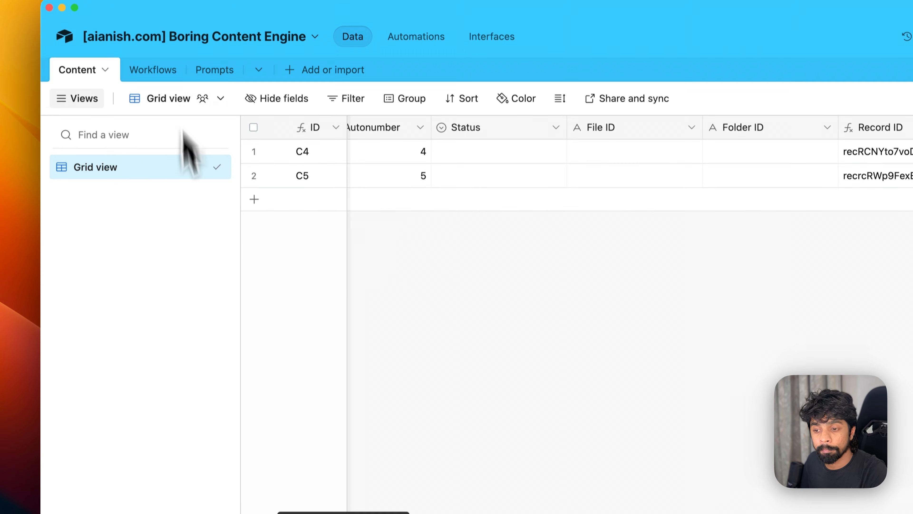
left_click(82, 457)
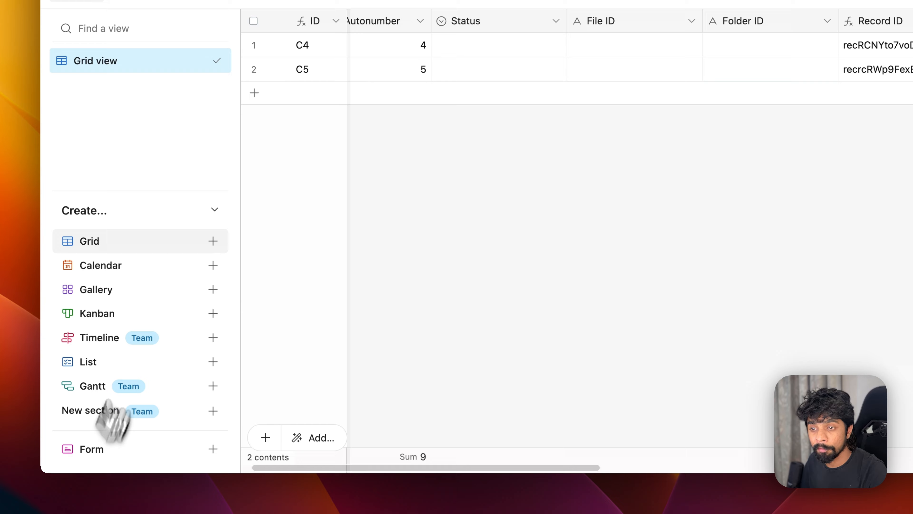
mouse_move(154, 238)
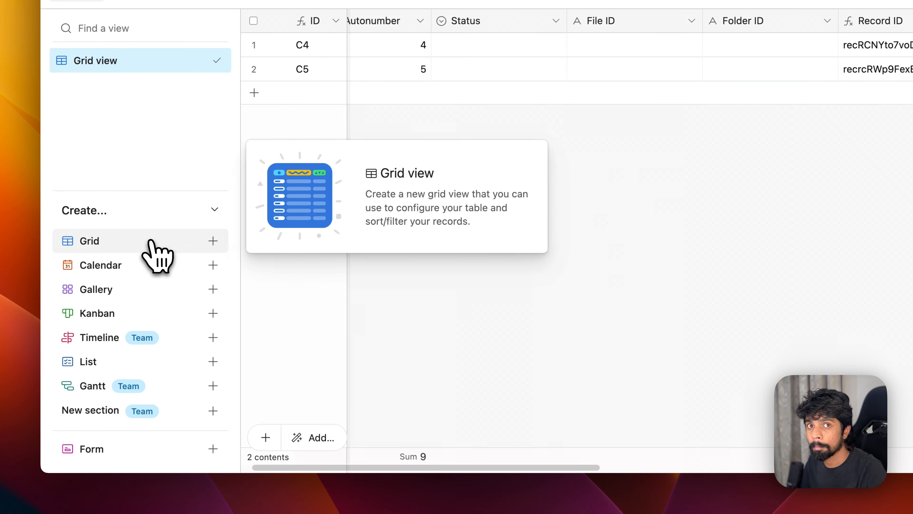
left_click(154, 248)
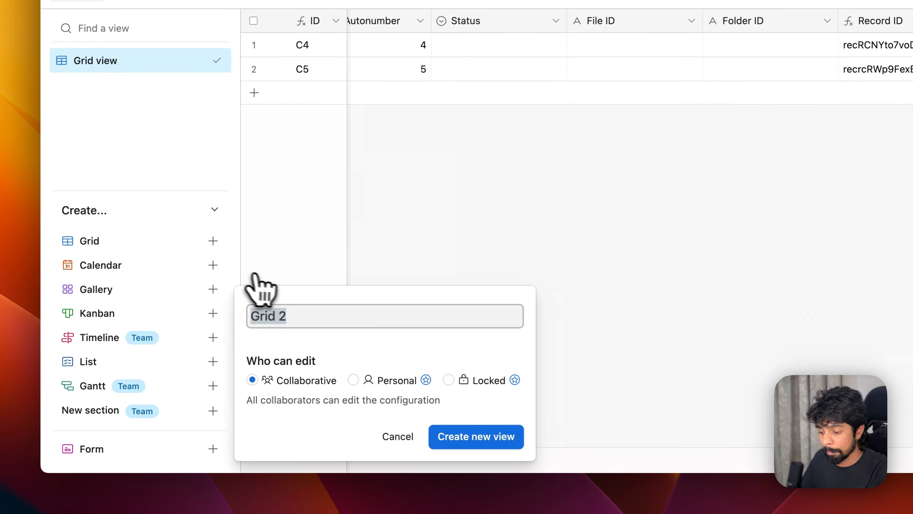
type("Wa")
key("BackSpace")
key("BackSpace")
type("Waitinf ro")
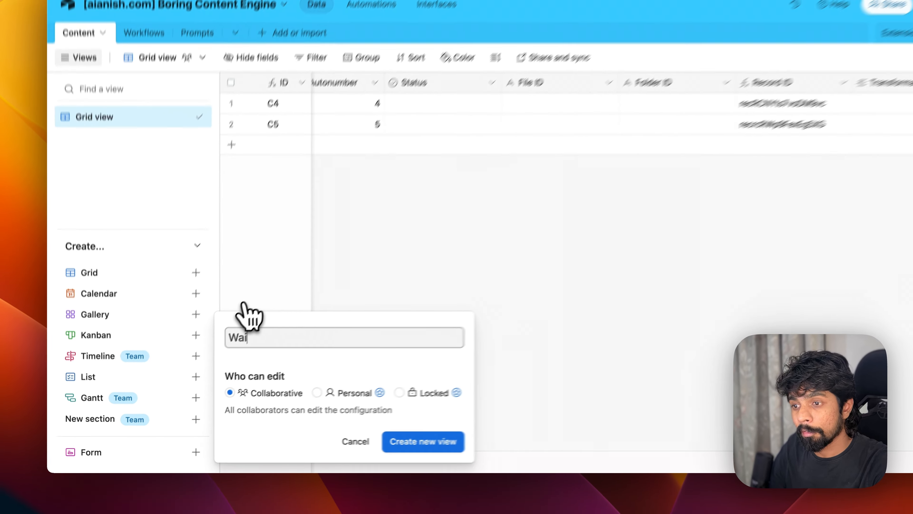
key("BackSpace")
key("BackSpace")
key("BackSpace")
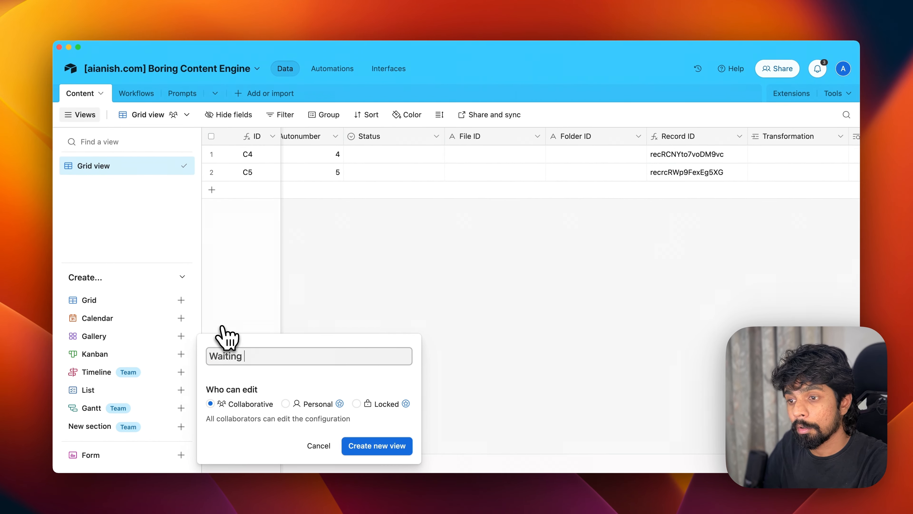
type("for Review")
key("Return")
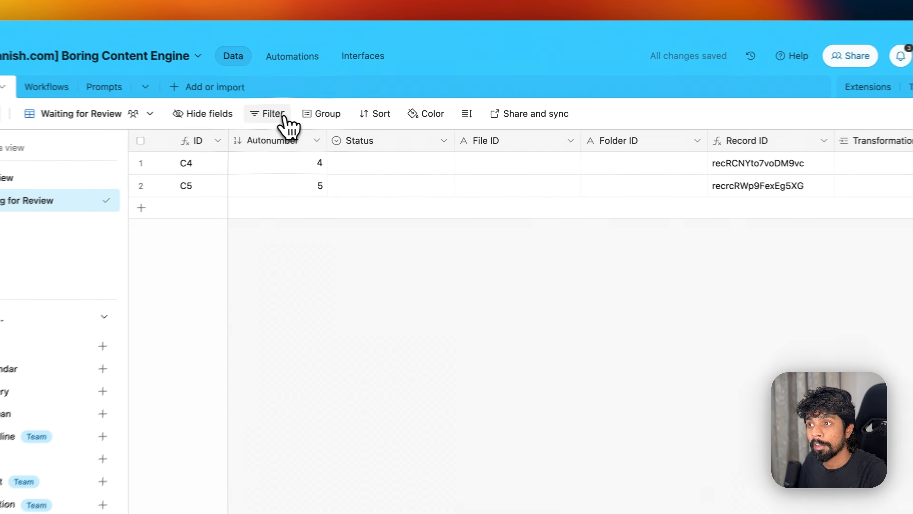
- Filter the Waiting for Review view to Status is Waiting for Review
left_click(313, 114)
left_click(348, 157)
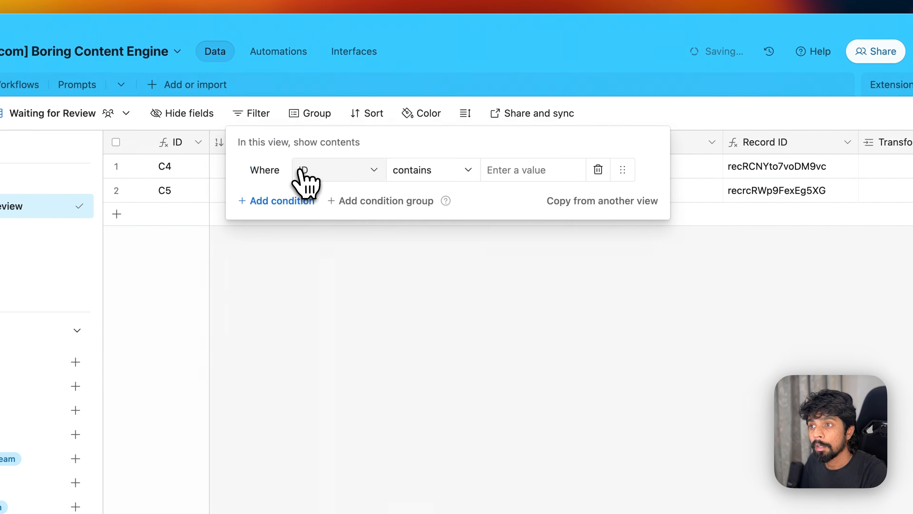
left_click(341, 176)
left_click(384, 279)
left_click(530, 175)
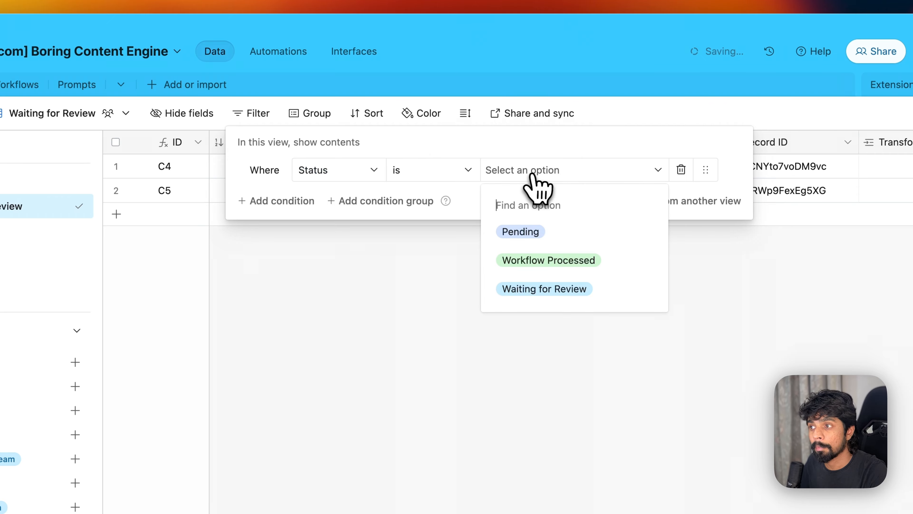
left_click(562, 291)
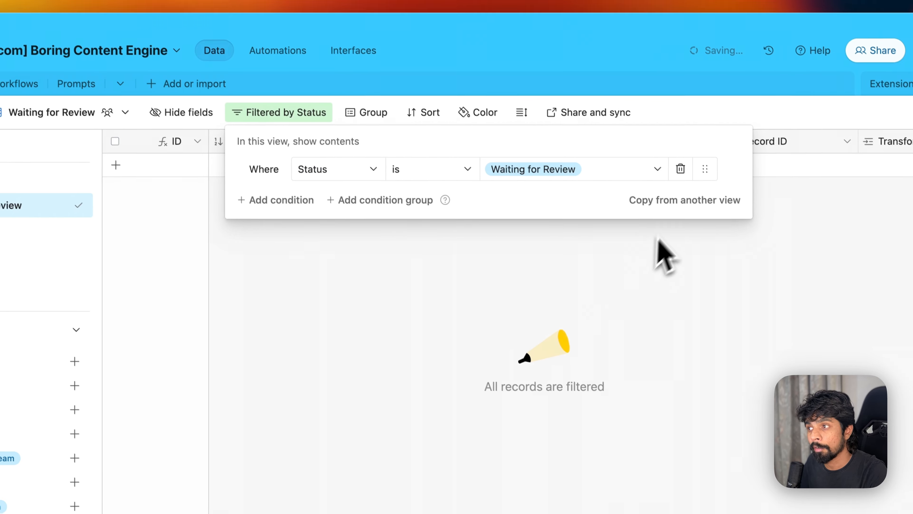
left_click(660, 255)
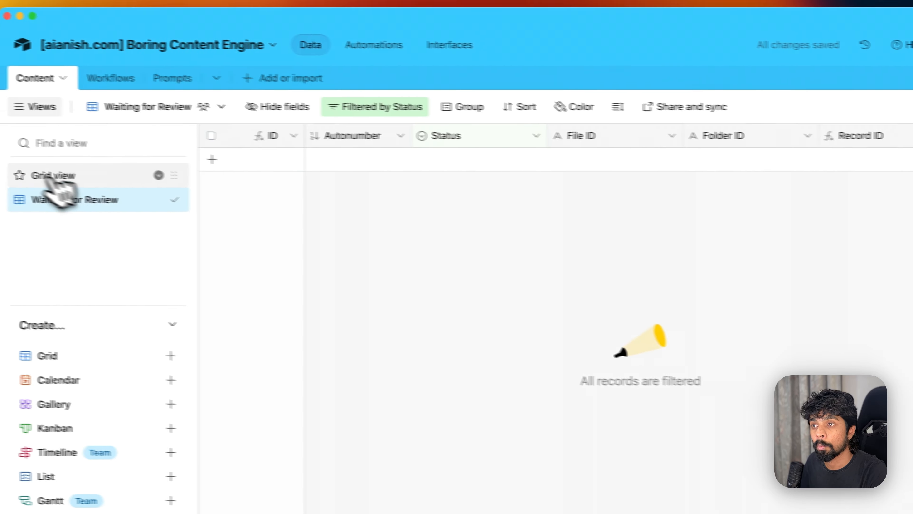
- Set C4's Status to Waiting for Review and confirm it appears in the filtered view
left_click(56, 176)
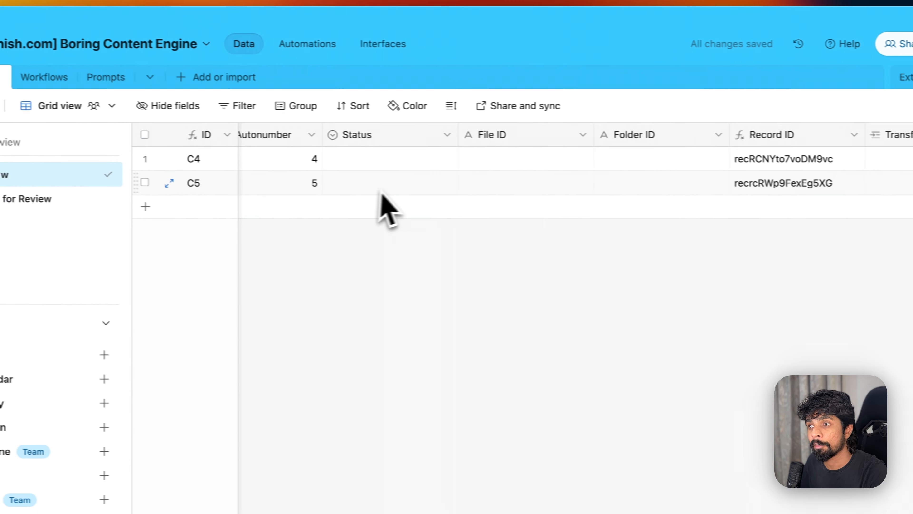
left_click(397, 164)
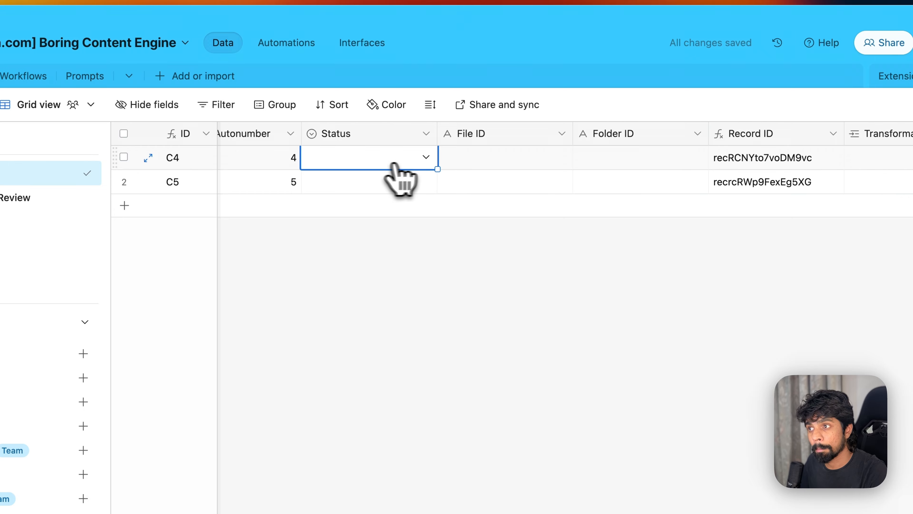
left_click(404, 166)
left_click(345, 293)
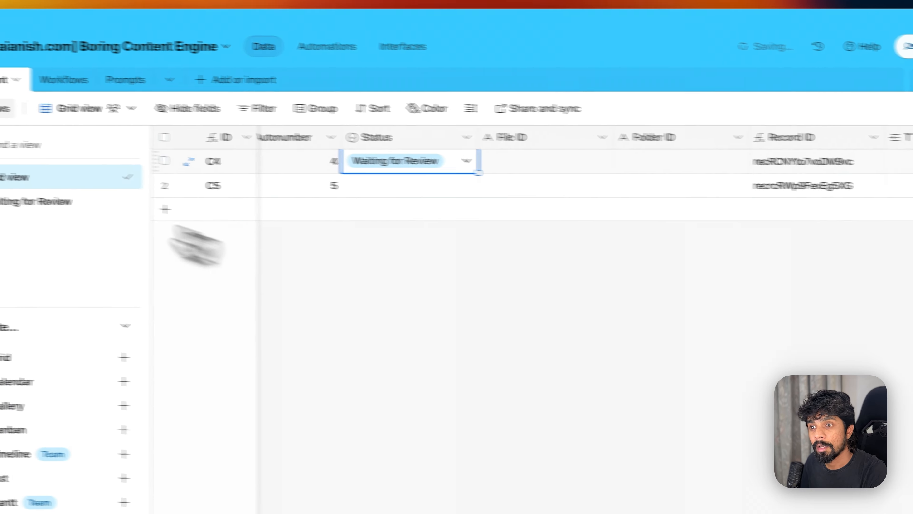
left_click(14, 197)
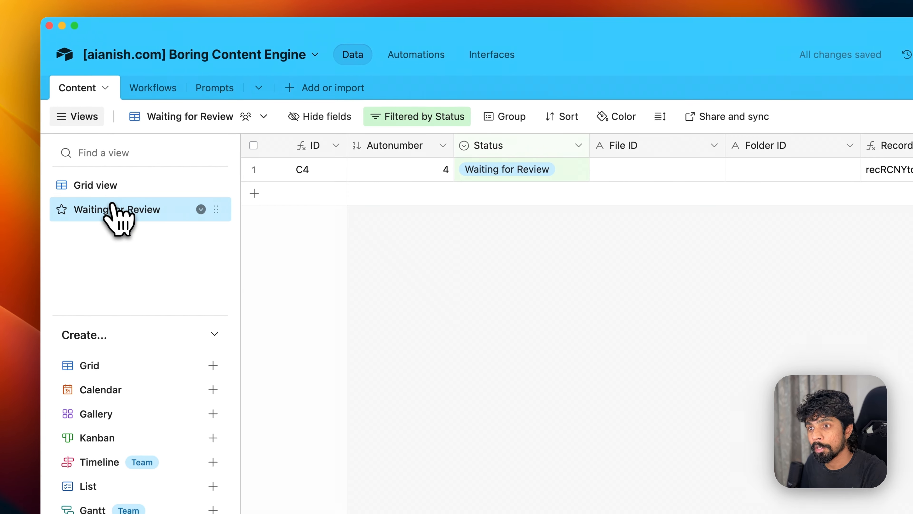
- Change C4's Status to Workflow Processed, leaving the Waiting for Review view empty
left_click(158, 185)
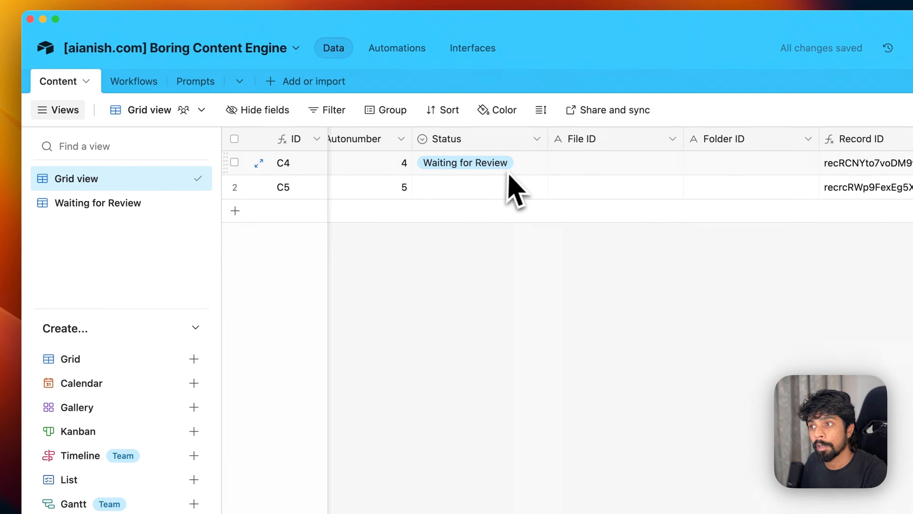
left_click(547, 173)
left_click(554, 171)
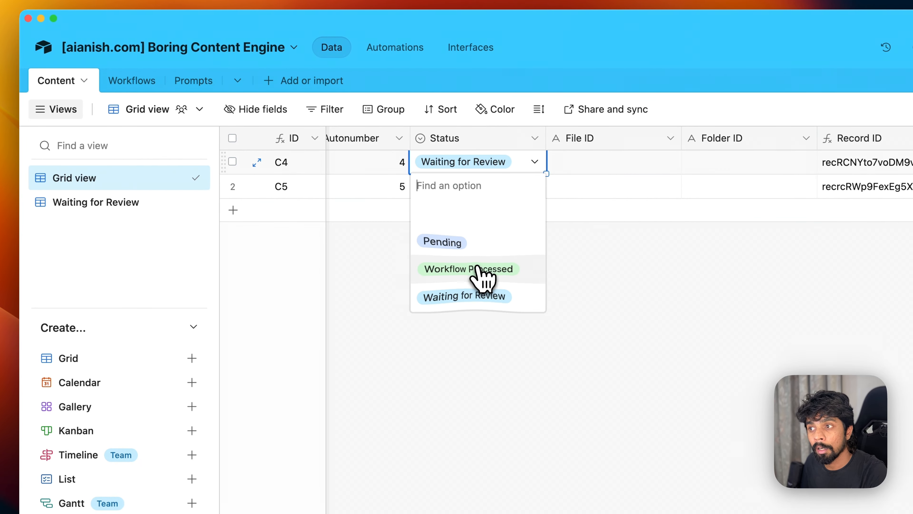
left_click(481, 273)
left_click(140, 205)
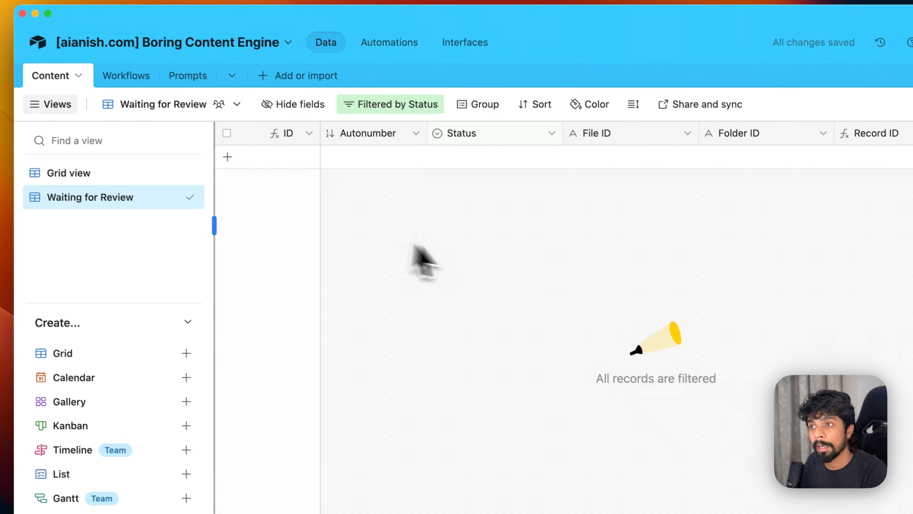
- Create another grid view named 'Processed'
left_click(144, 302)
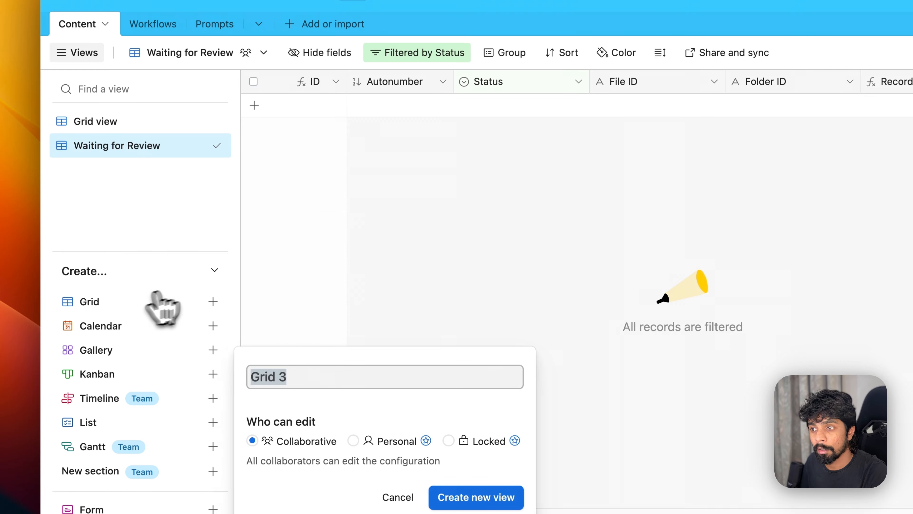
type("Pro")
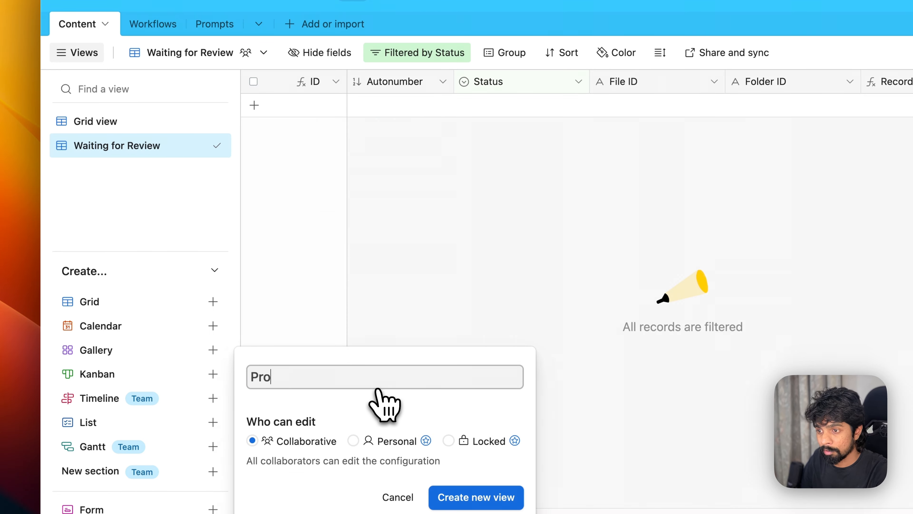
type("cessed")
key("Return")
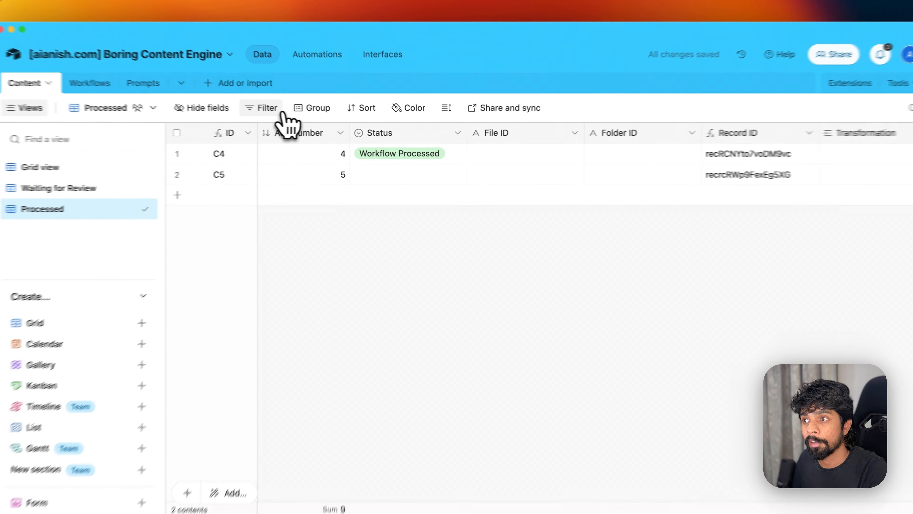
- Filter the Processed view to records whose Status is Workflow Processed
left_click(290, 114)
left_click(269, 158)
left_click(320, 157)
left_click(309, 237)
left_click(507, 158)
left_click(503, 223)
left_click(342, 237)
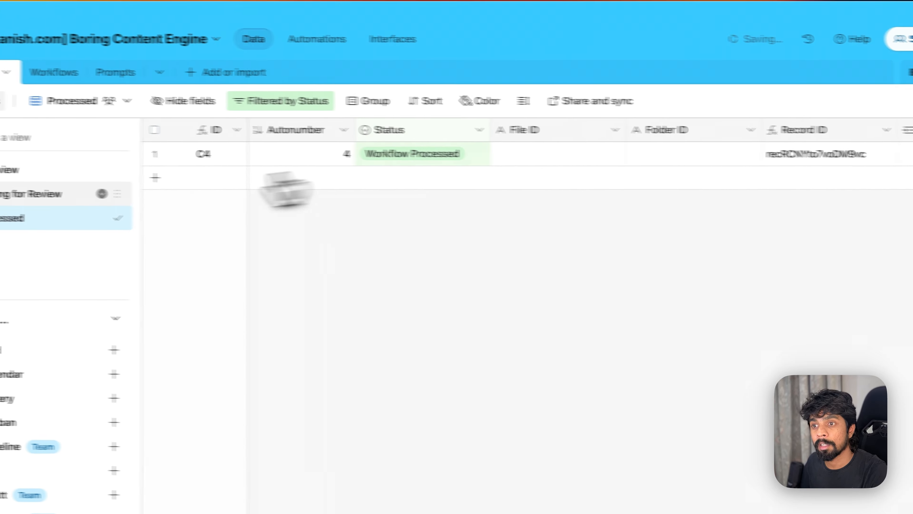
left_click(36, 192)
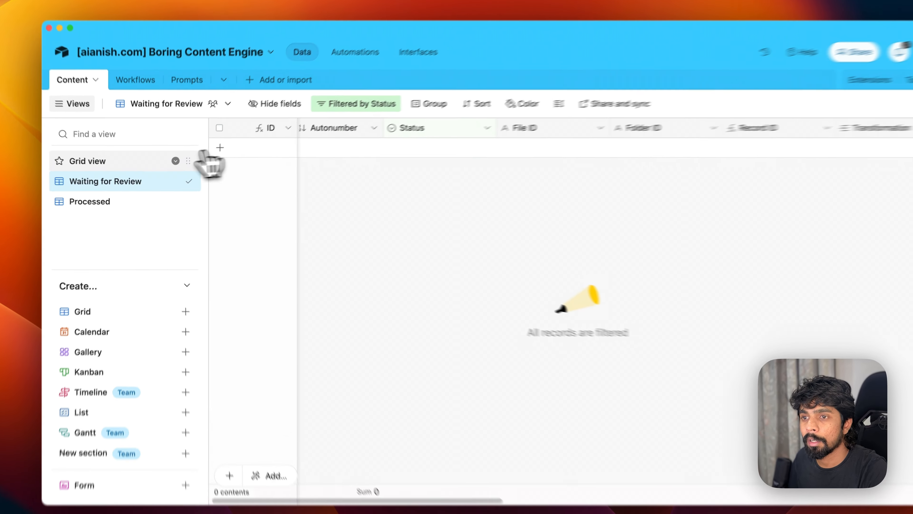
- In Grid view, review the ID field's formula without changing it
left_click(188, 166)
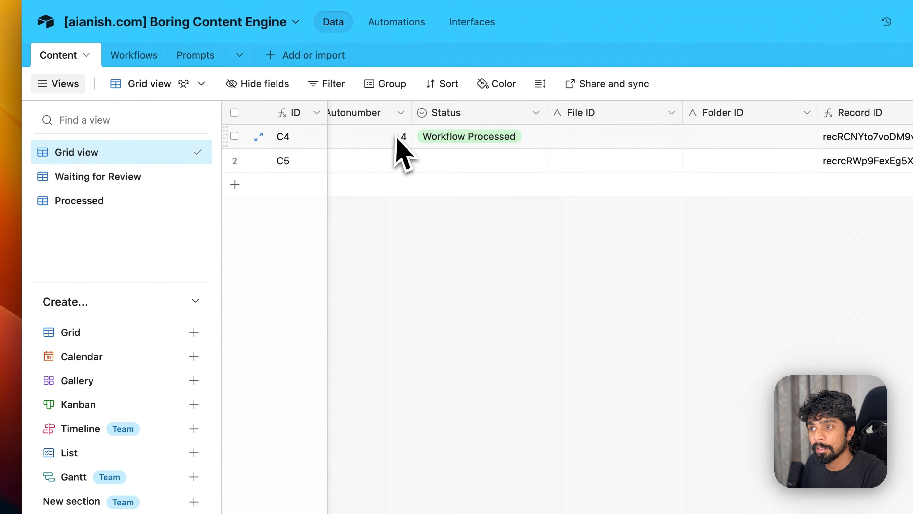
scroll(382, 127, "left", 1)
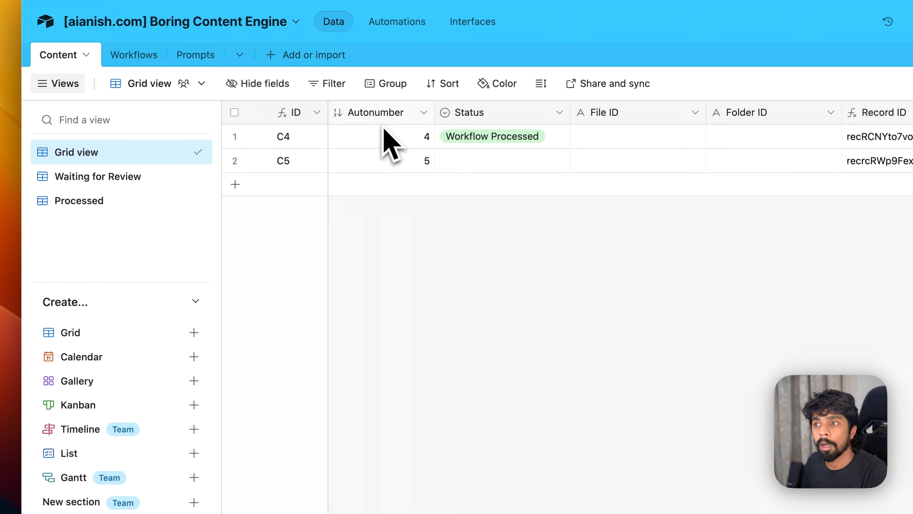
left_click(317, 114)
left_click(320, 146)
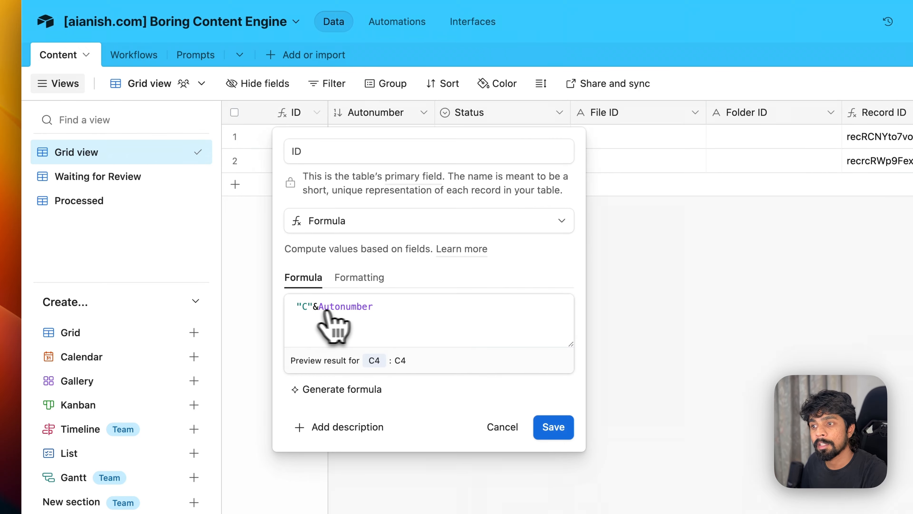
left_click(503, 426)
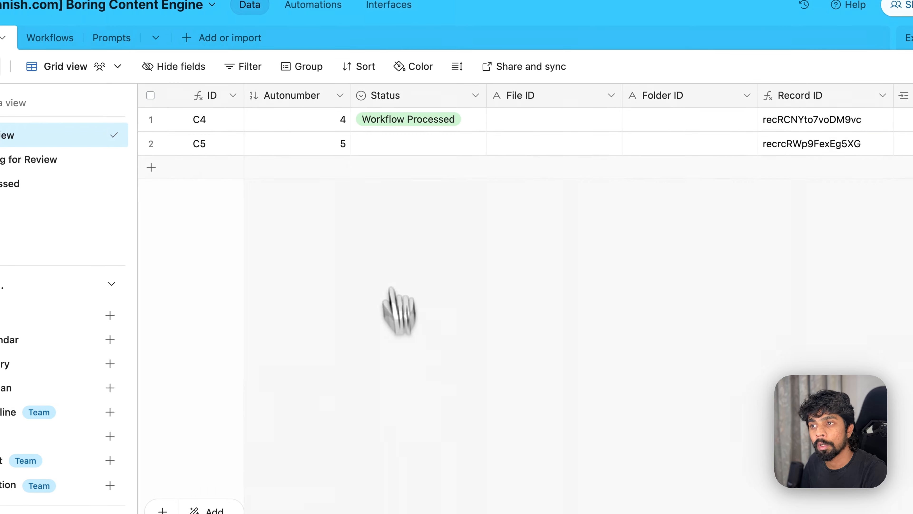
- Hide the Autonumber field and check the hidden fields list
left_click(352, 99)
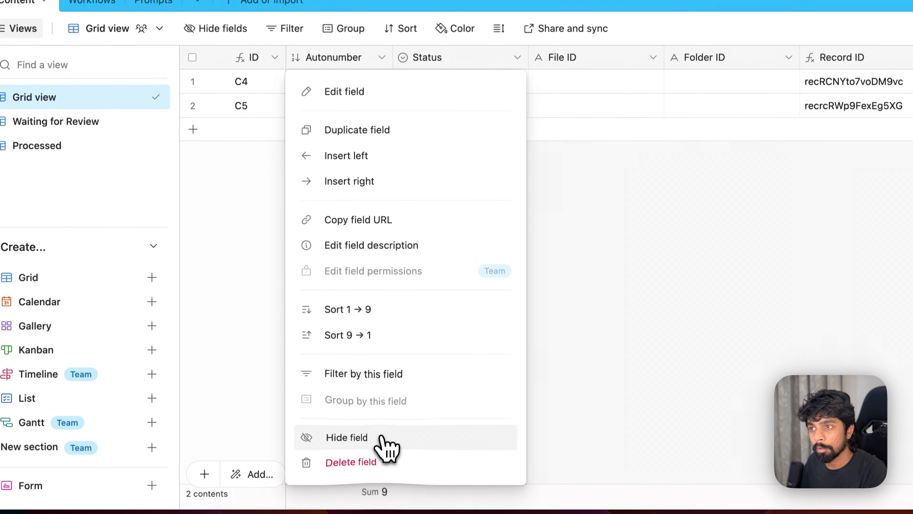
left_click(352, 475)
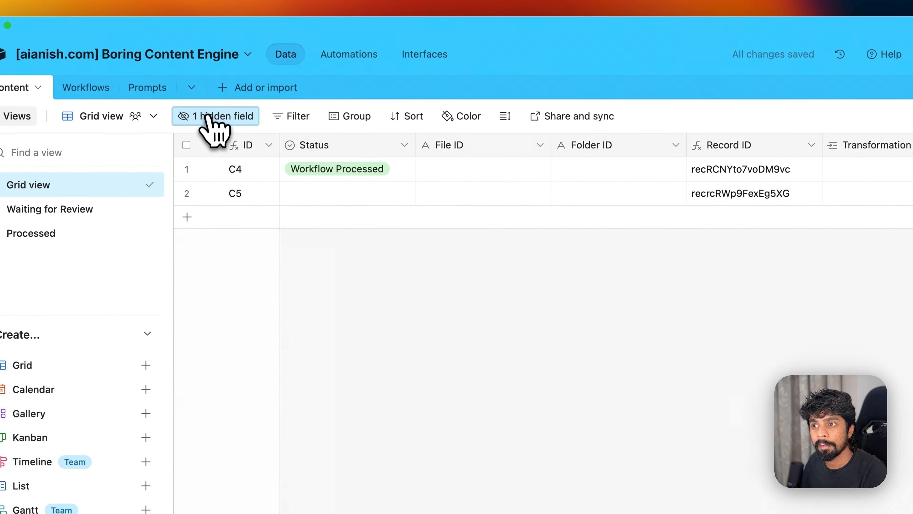
left_click(218, 119)
left_click(575, 354)
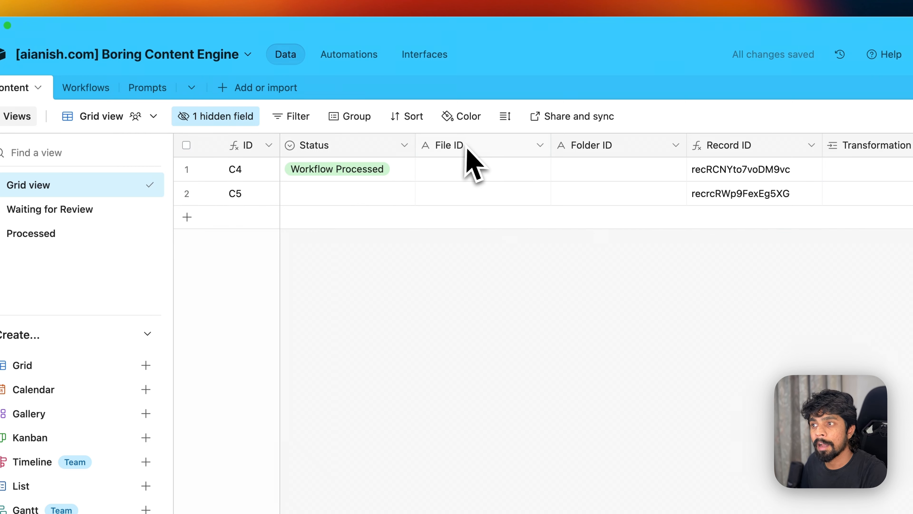
left_click(454, 172)
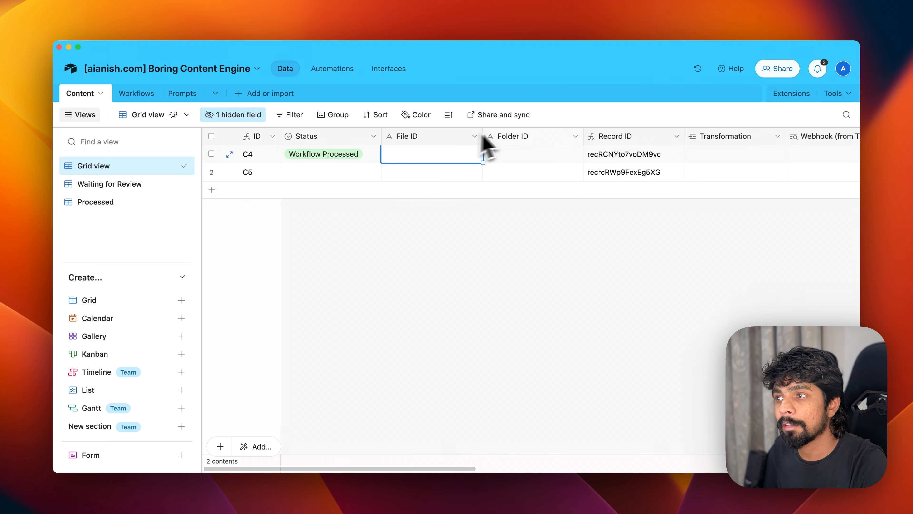
left_click(515, 154)
left_click(443, 154)
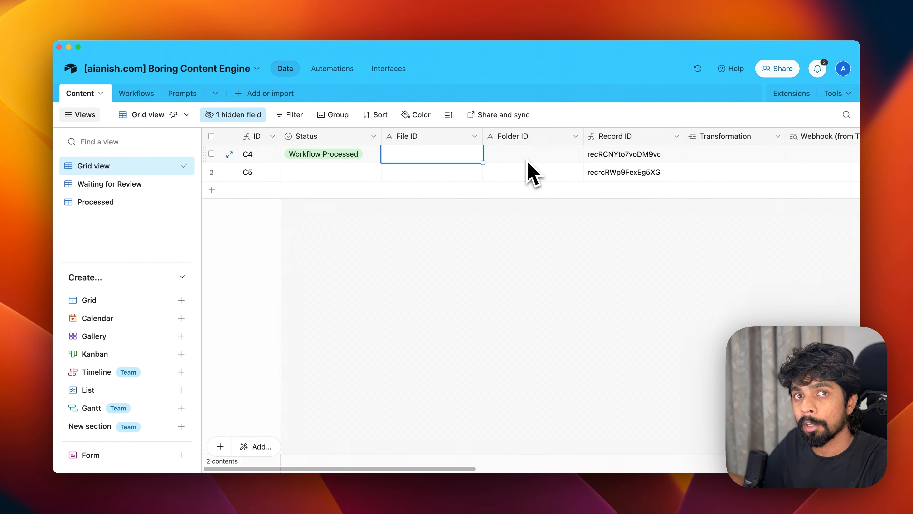
scroll(532, 172, "right", 2)
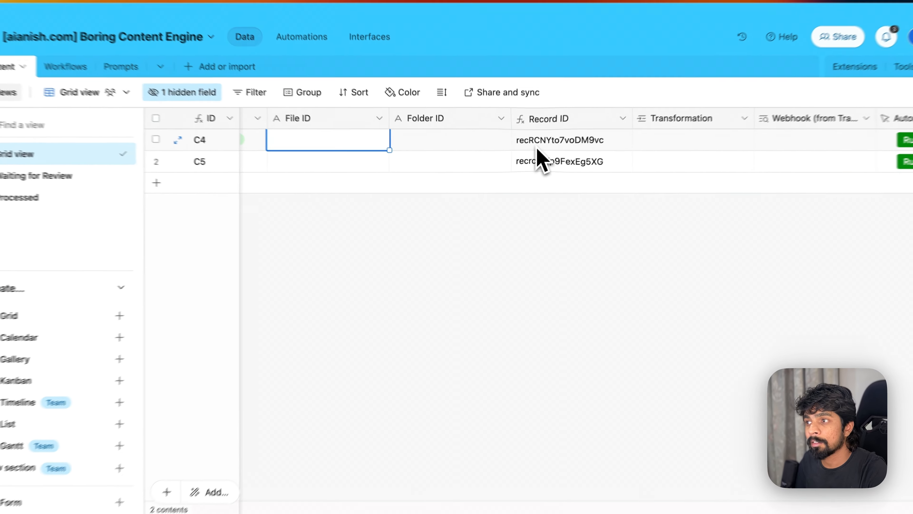
left_click(576, 155)
left_click(638, 107)
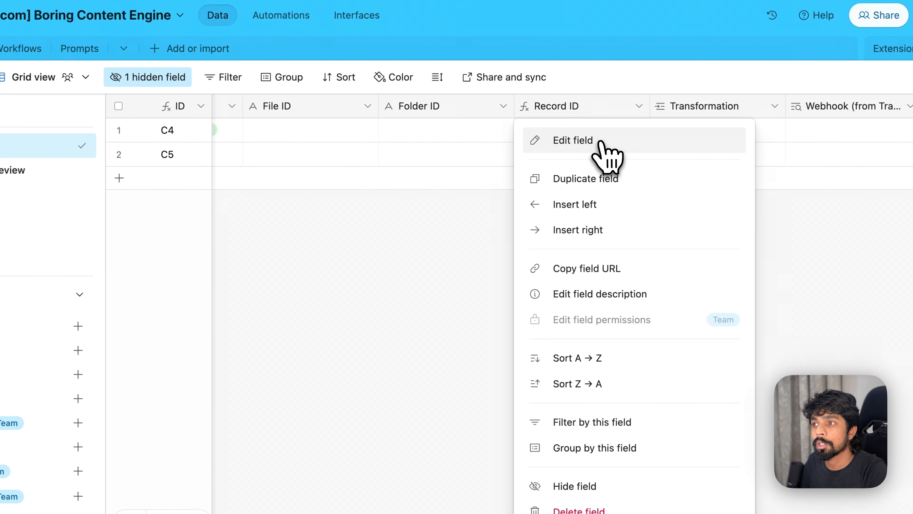
left_click(351, 108)
left_click(367, 106)
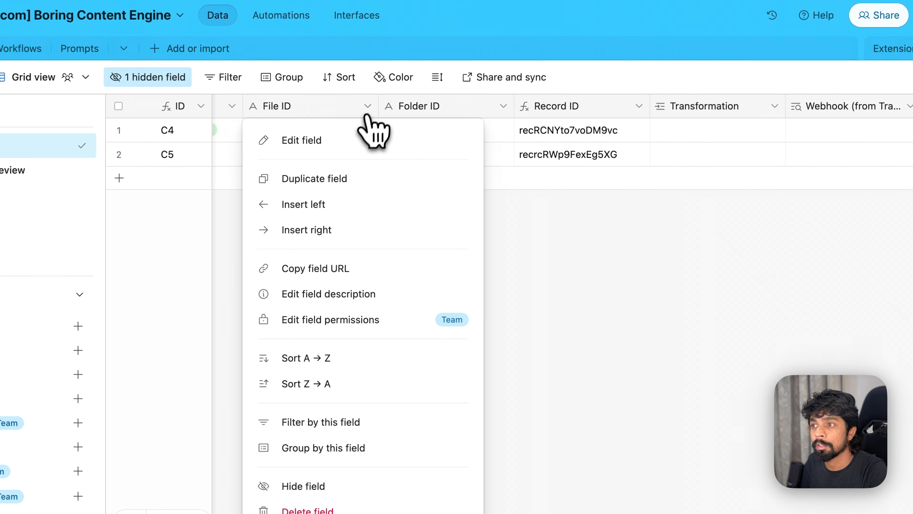
left_click(362, 140)
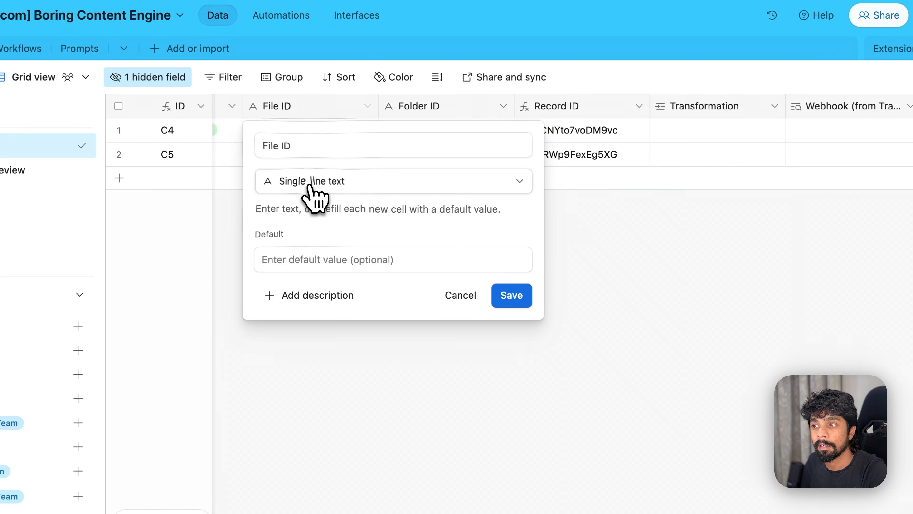
left_click(321, 188)
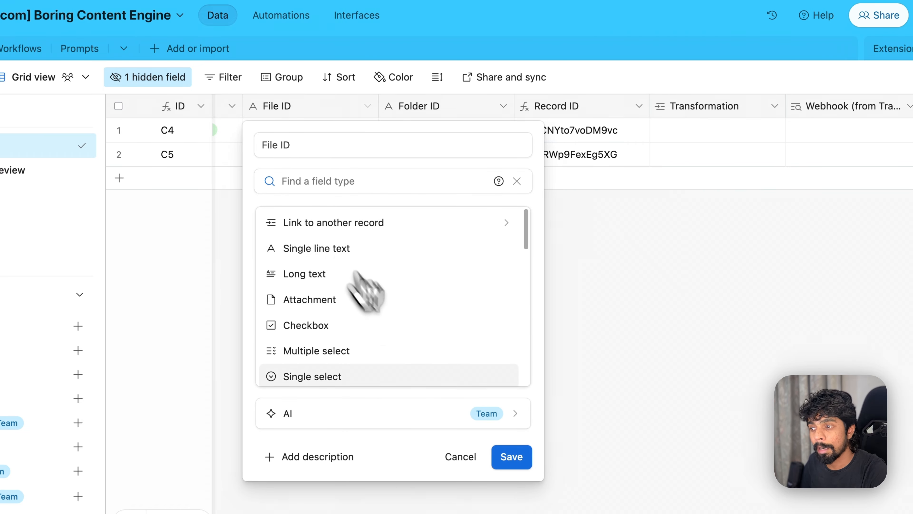
left_click(466, 456)
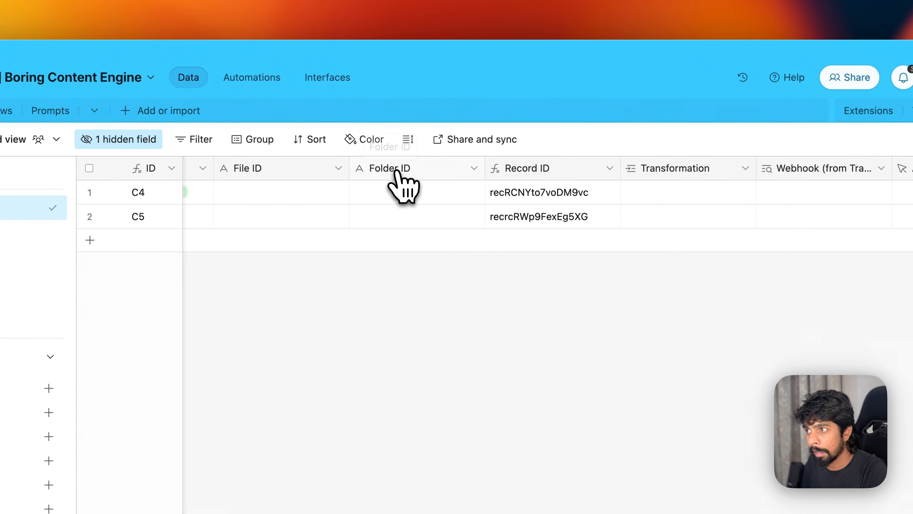
left_click(612, 163)
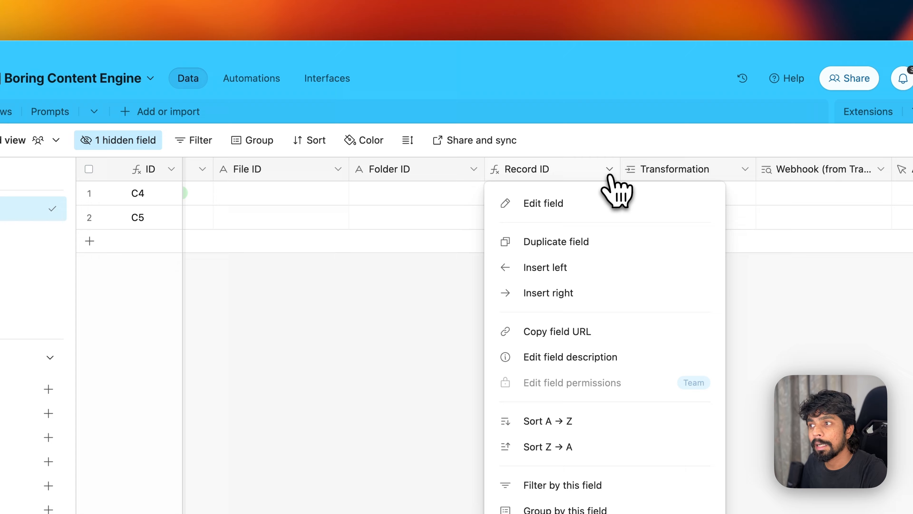
left_click(590, 204)
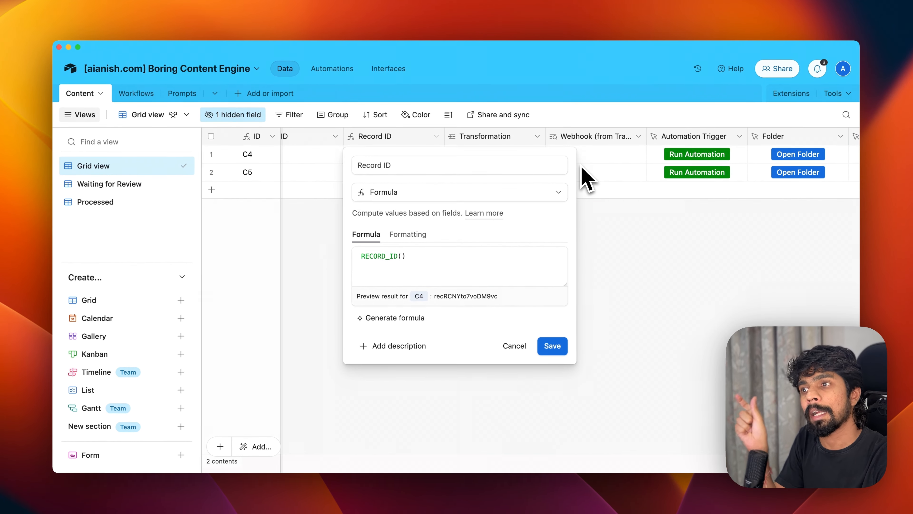
left_click(539, 192)
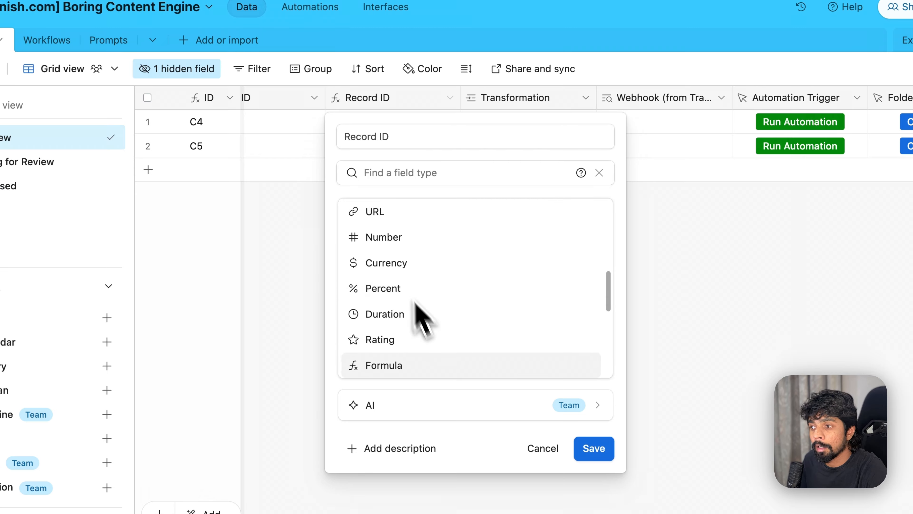
left_click(550, 406)
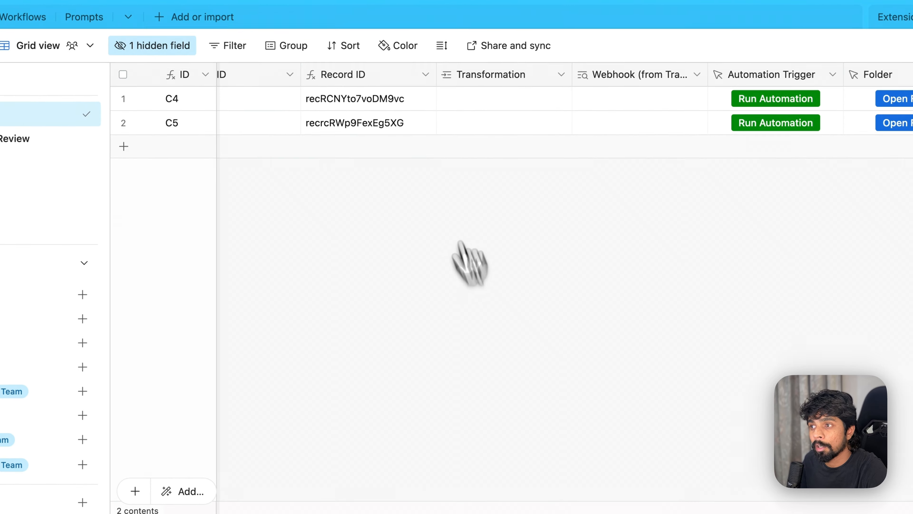
left_click(426, 75)
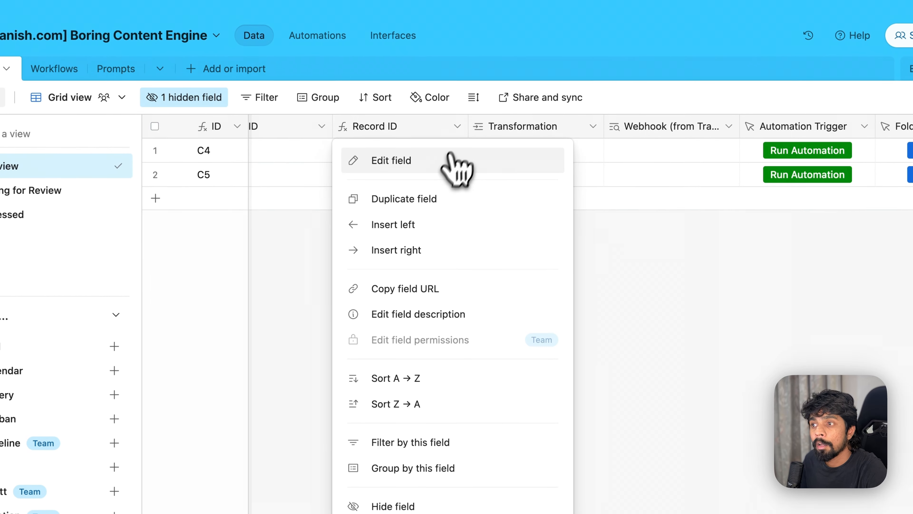
left_click(417, 140)
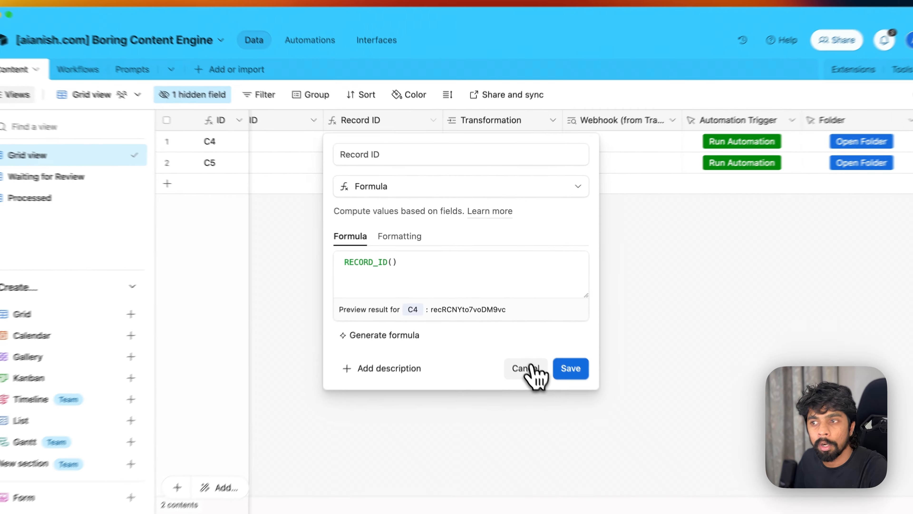
left_click(529, 368)
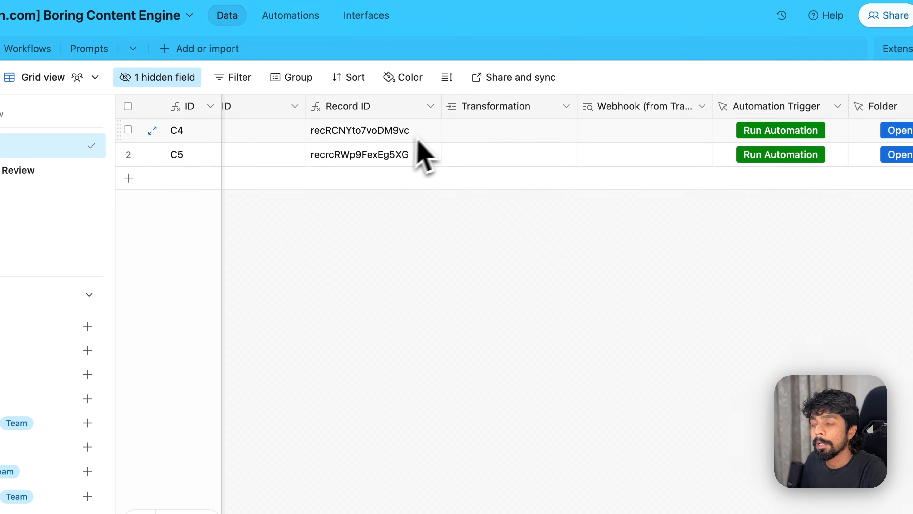
- Inspect the Transformation field's link to the Workflows table without changes
scroll(437, 138, "right", 3)
left_click(516, 106)
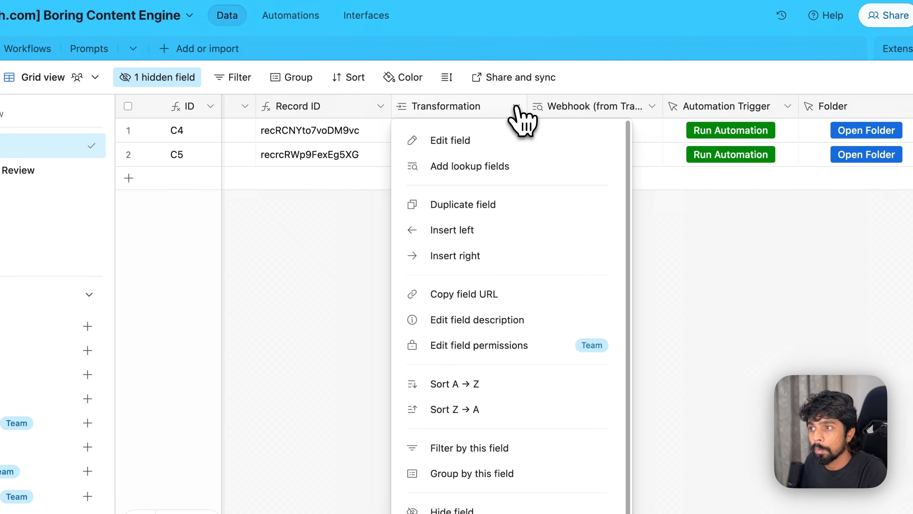
left_click(474, 142)
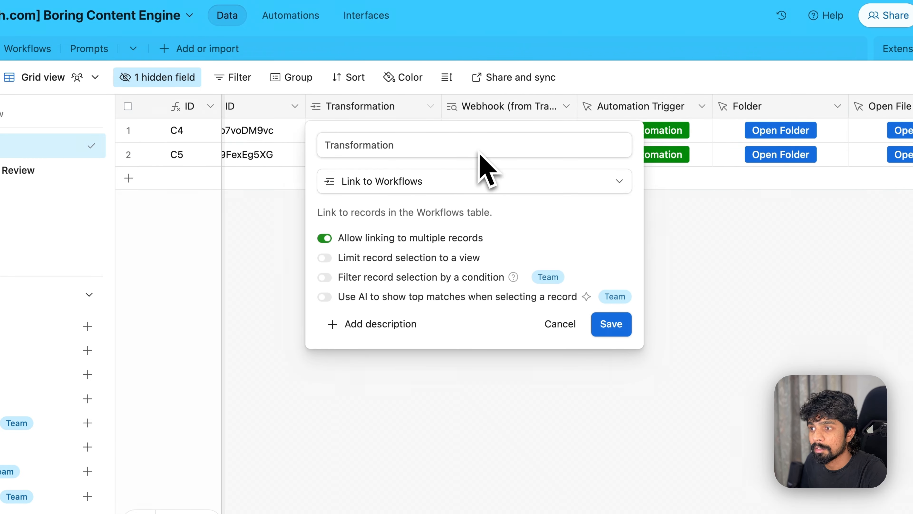
left_click(412, 191)
left_click(402, 222)
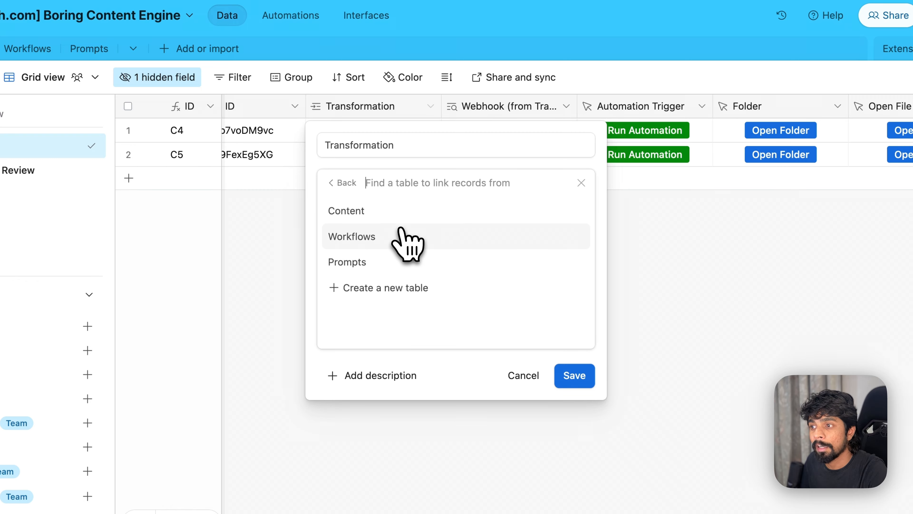
left_click(385, 235)
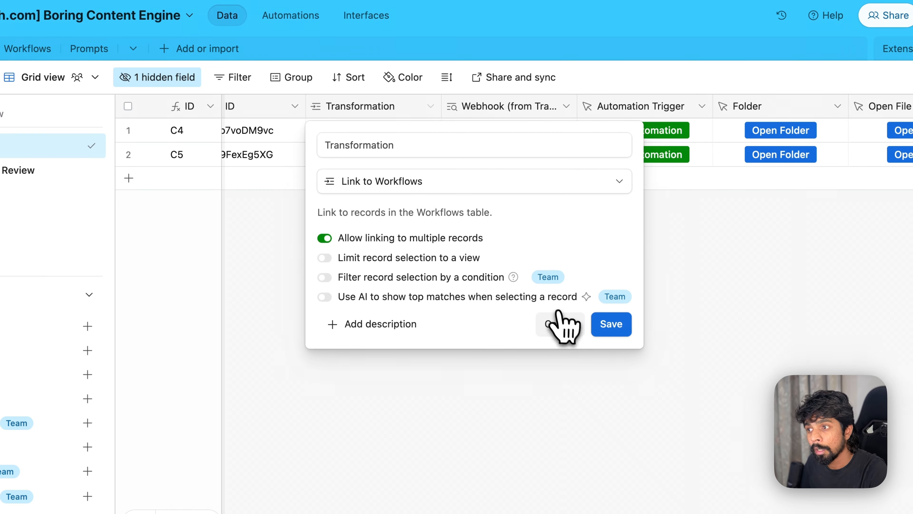
left_click(561, 323)
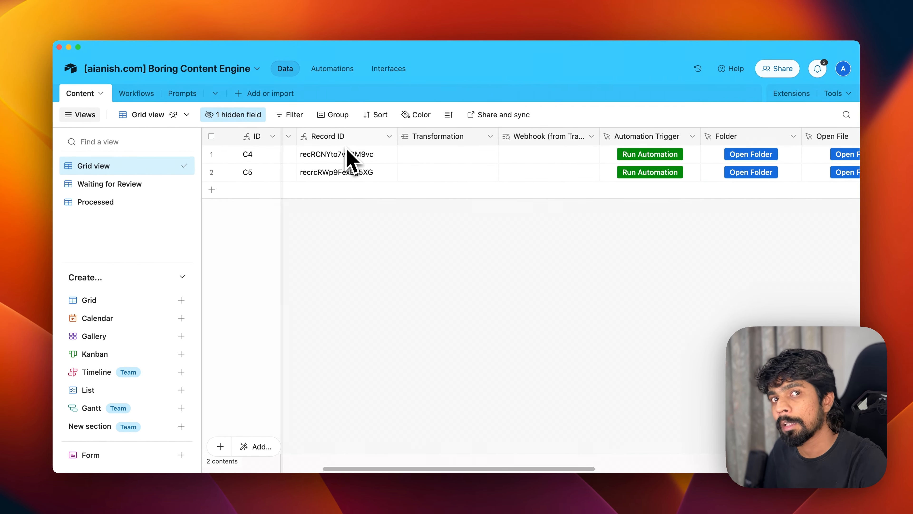
- Link C4's Transformation to Generate YT Title & Description and widen the column
left_click(462, 153)
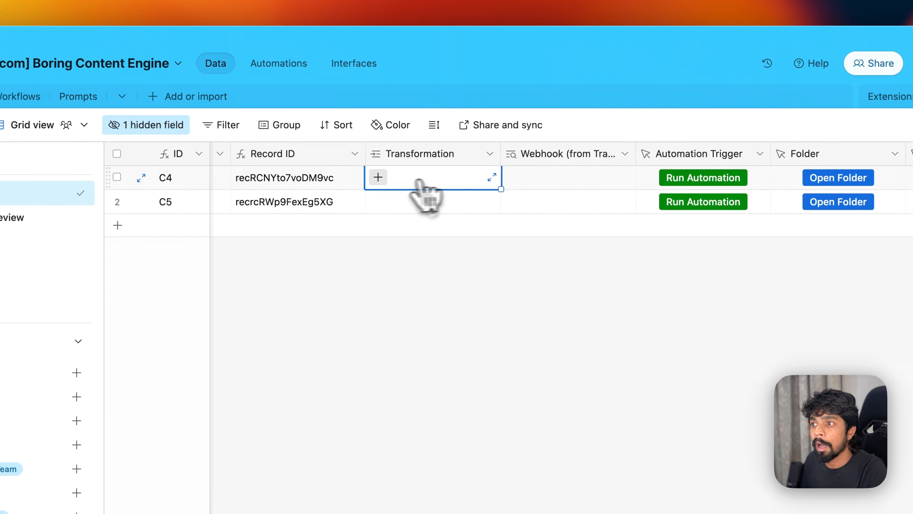
left_click(377, 178)
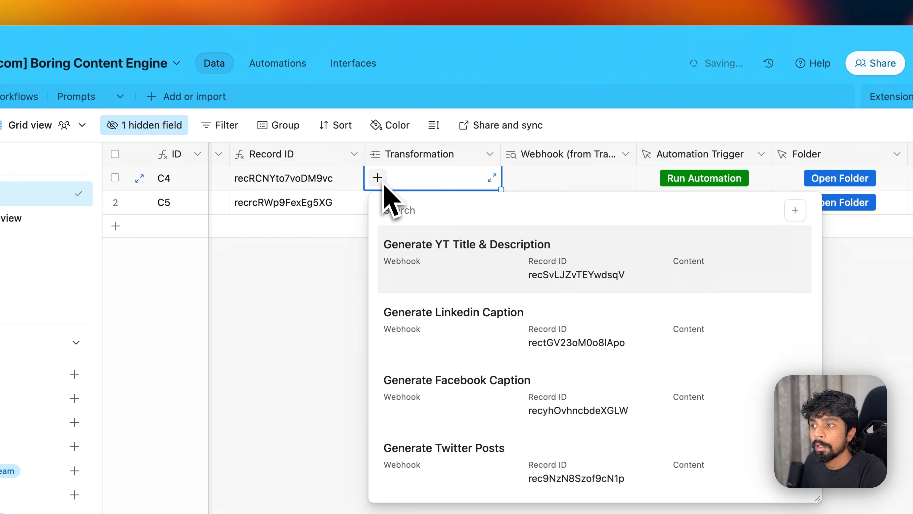
left_click(430, 252)
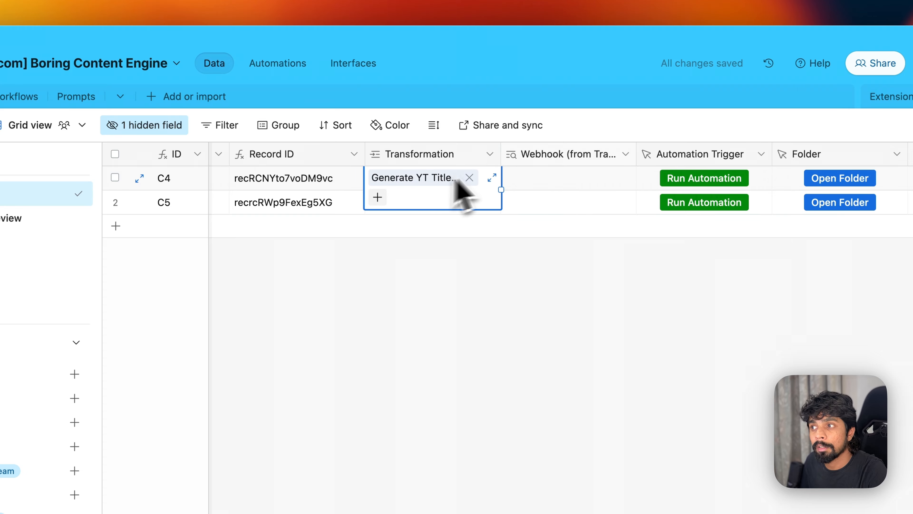
left_click_drag(501, 155, 582, 158)
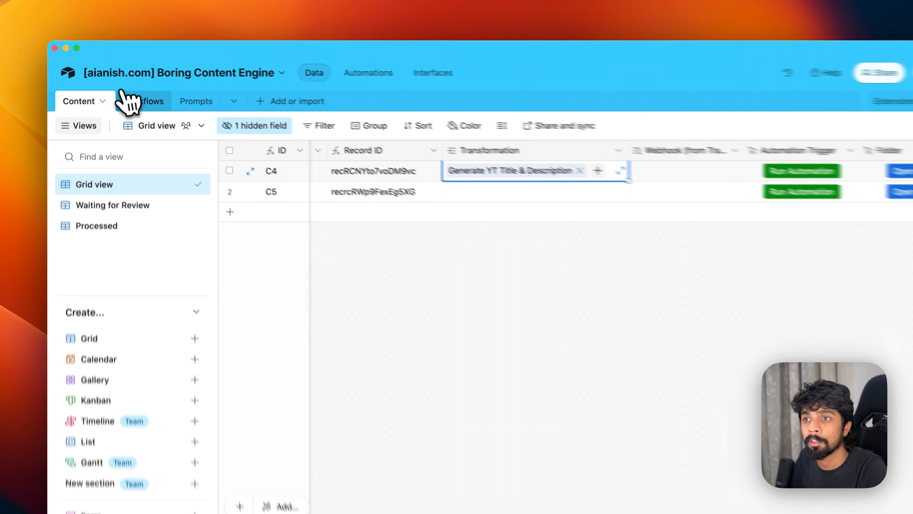
left_click(122, 92)
left_click(508, 201)
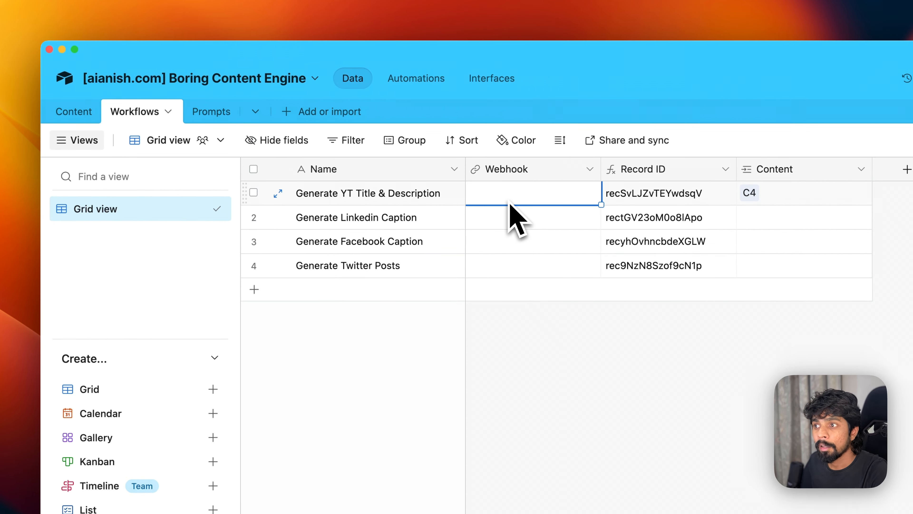
type("https:")
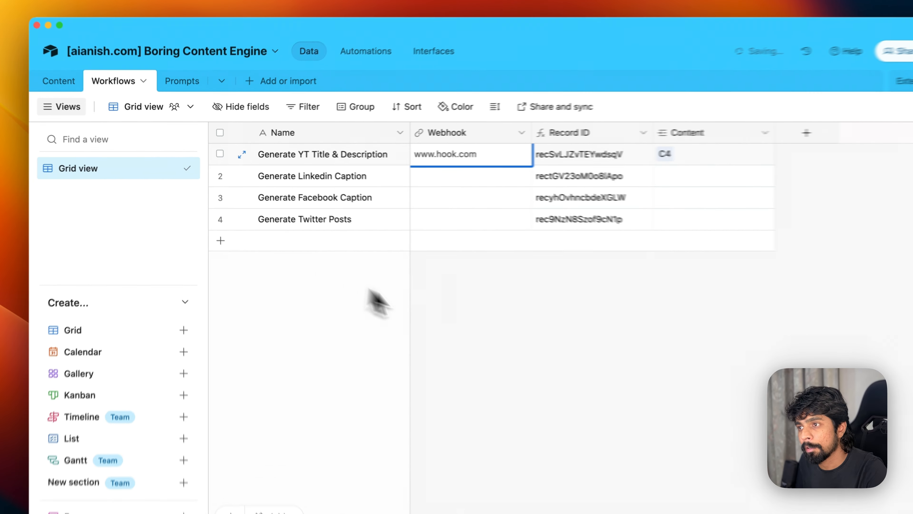
left_click(354, 278)
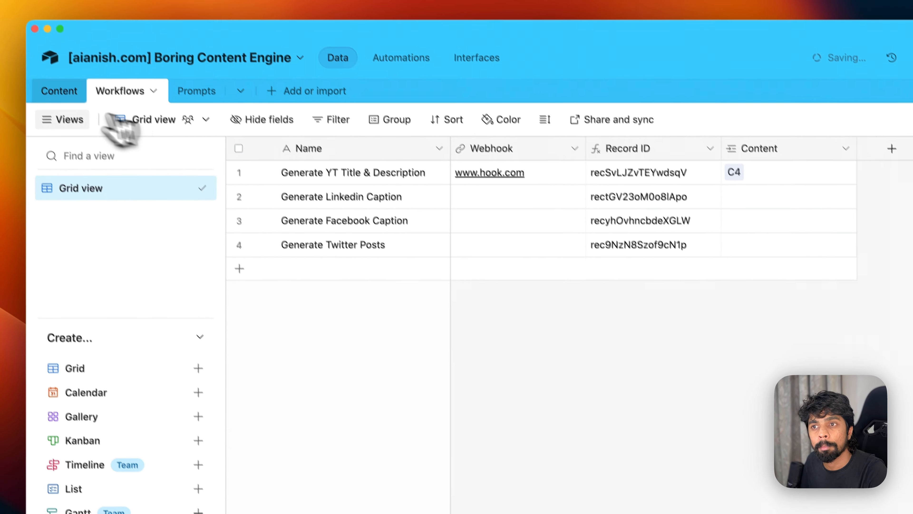
left_click(70, 112)
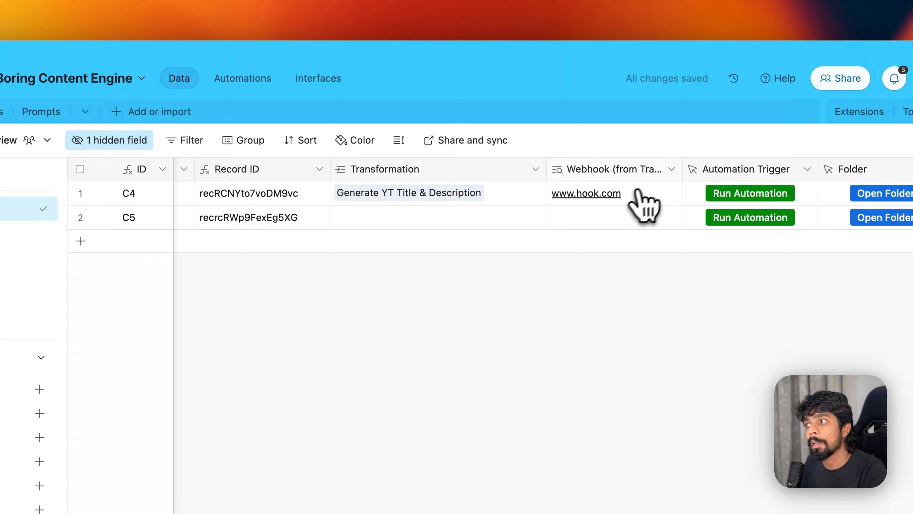
- Review and save the Webhook lookup field's configuration, then reopen the Automation Trigger menu
left_click(807, 169)
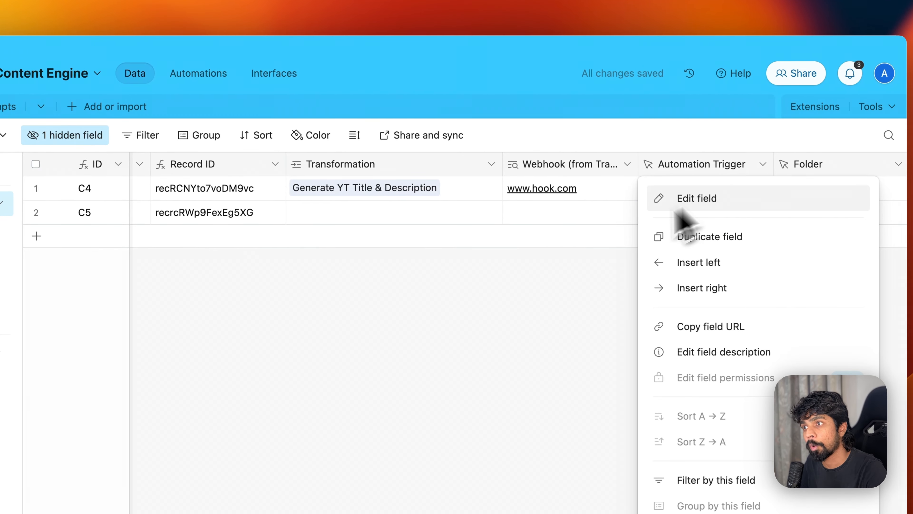
left_click(573, 266)
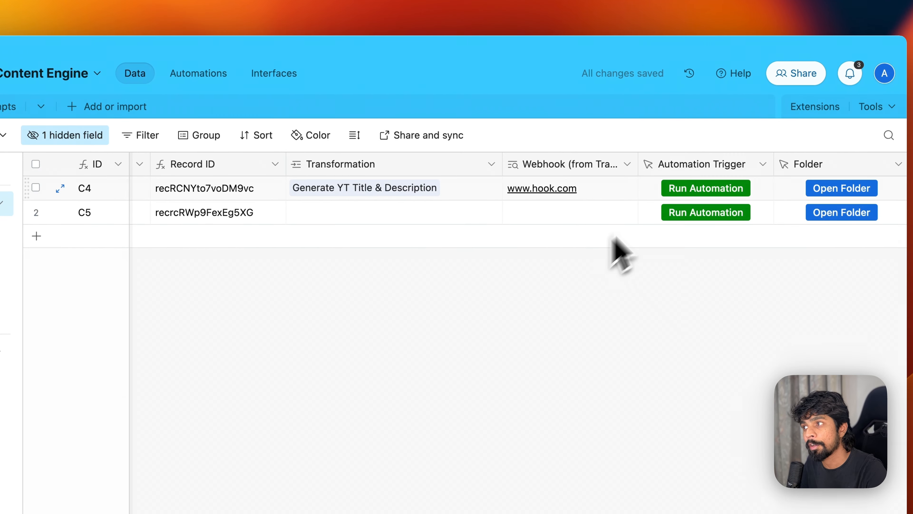
left_click(629, 165)
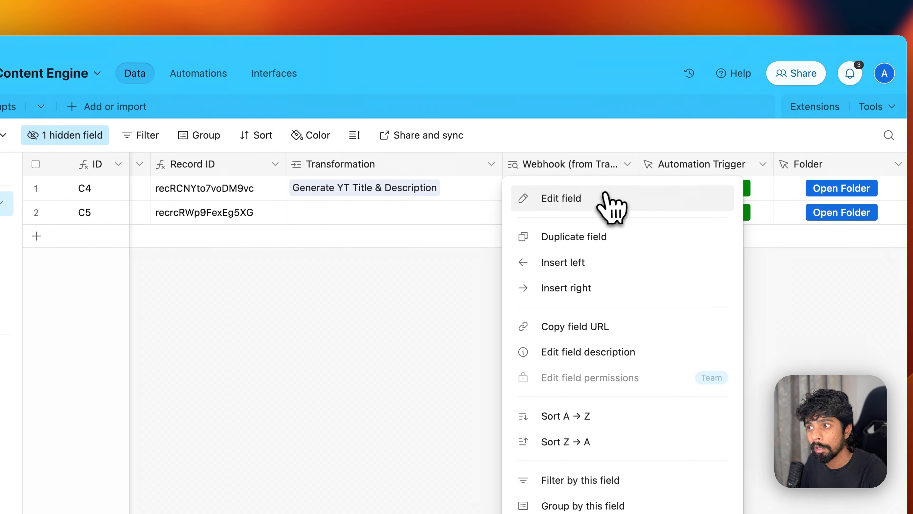
left_click(607, 202)
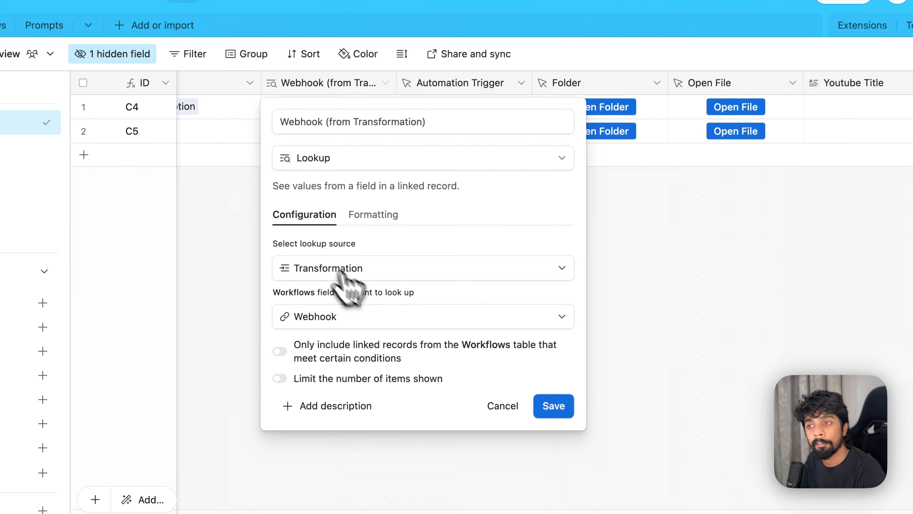
left_click(551, 410)
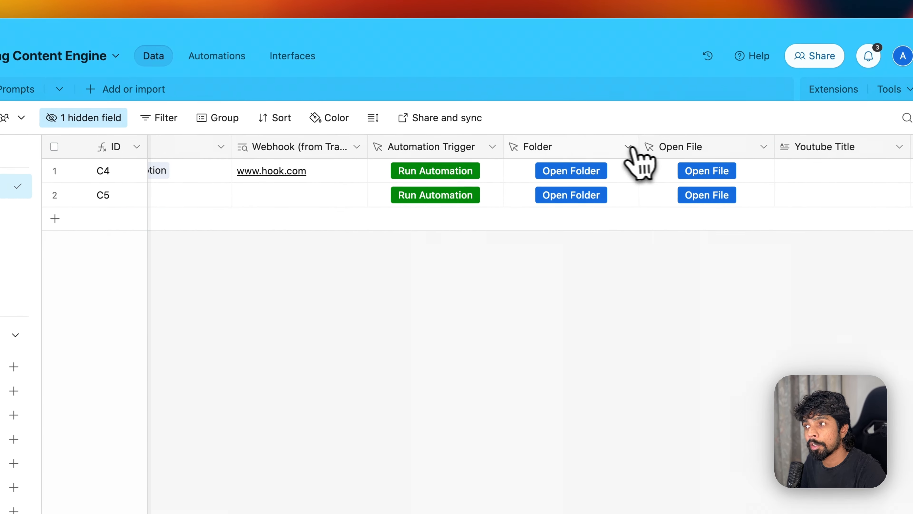
left_click(492, 150)
- Inspect the Automation Trigger URL formula's ?recordID= and RECORD_ID() parts without saving
left_click(468, 185)
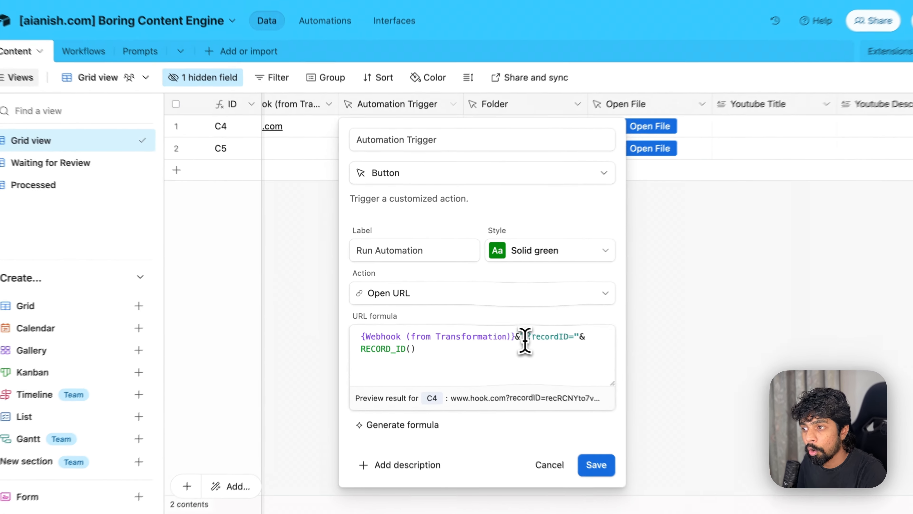
left_click_drag(526, 339, 573, 338)
left_click_drag(455, 353, 362, 355)
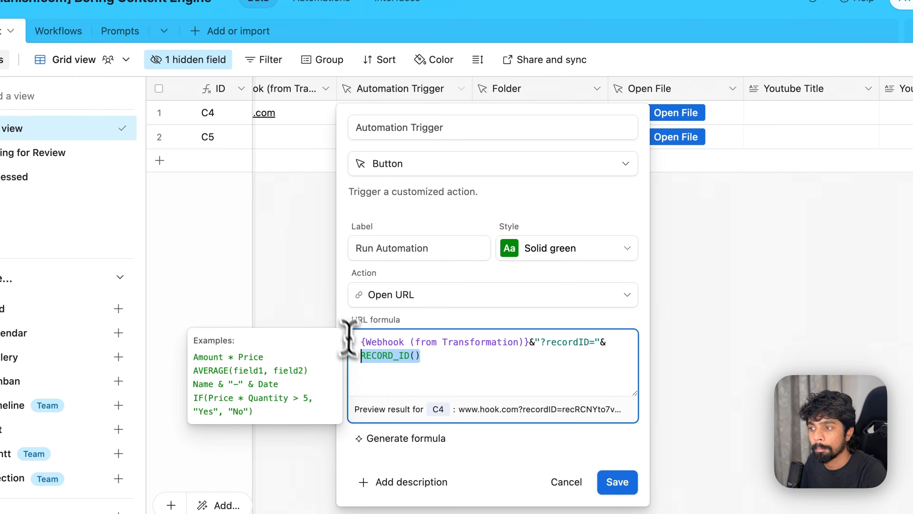
left_click(567, 482)
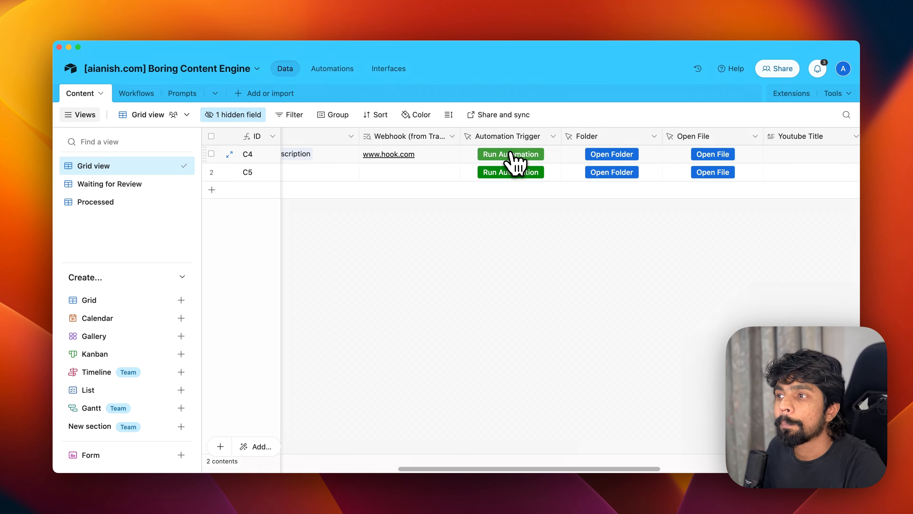
- Inspect the Folder button field's URL formula without changes
scroll(514, 162, "right", 4)
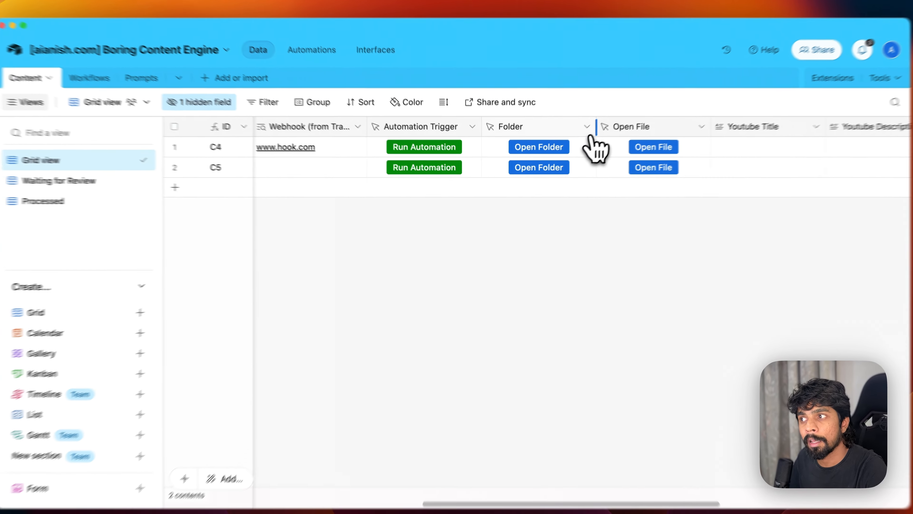
left_click(575, 136)
left_click(583, 166)
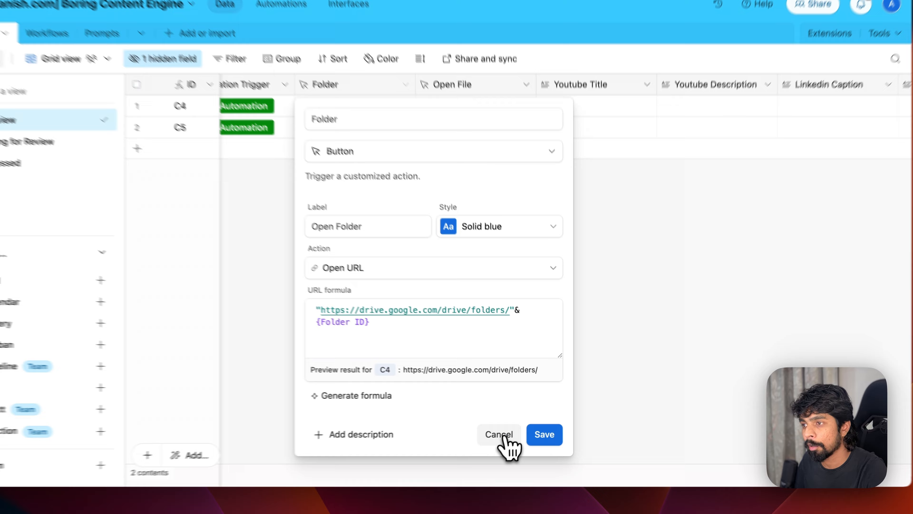
left_click(514, 429)
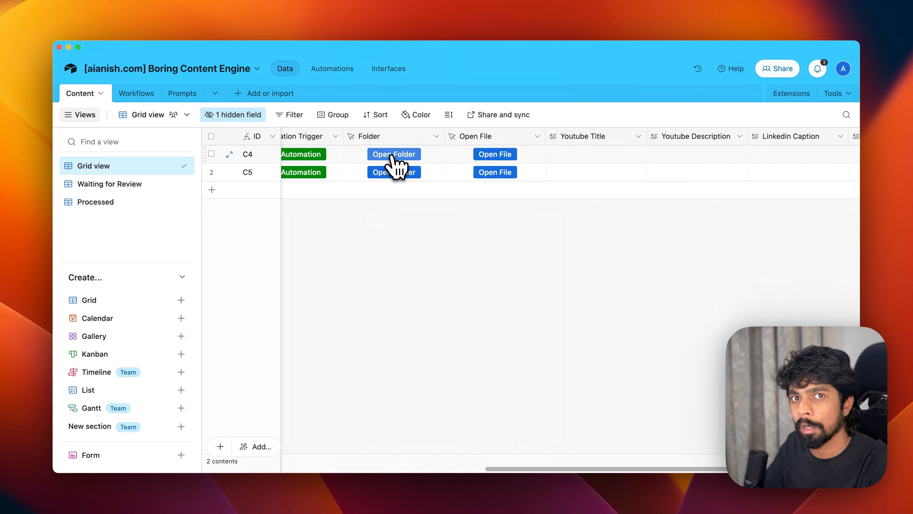
scroll(392, 155, "right", 5)
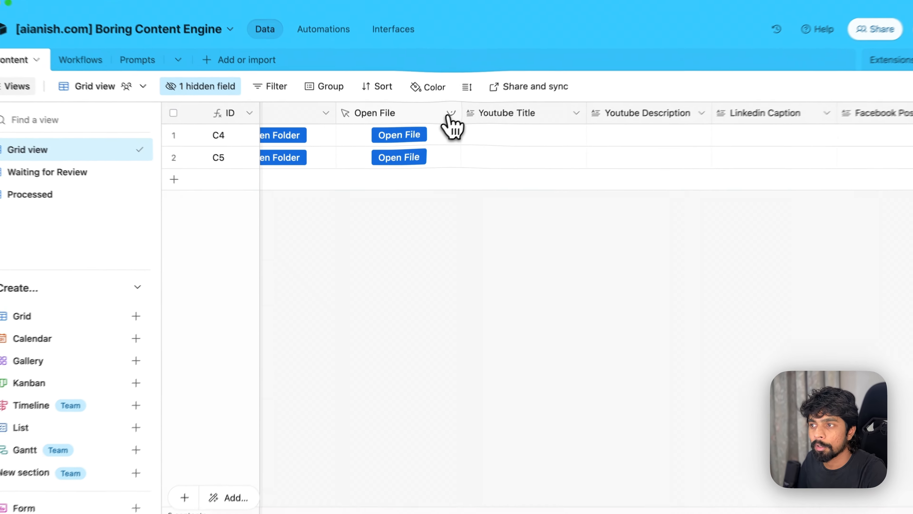
left_click(434, 137)
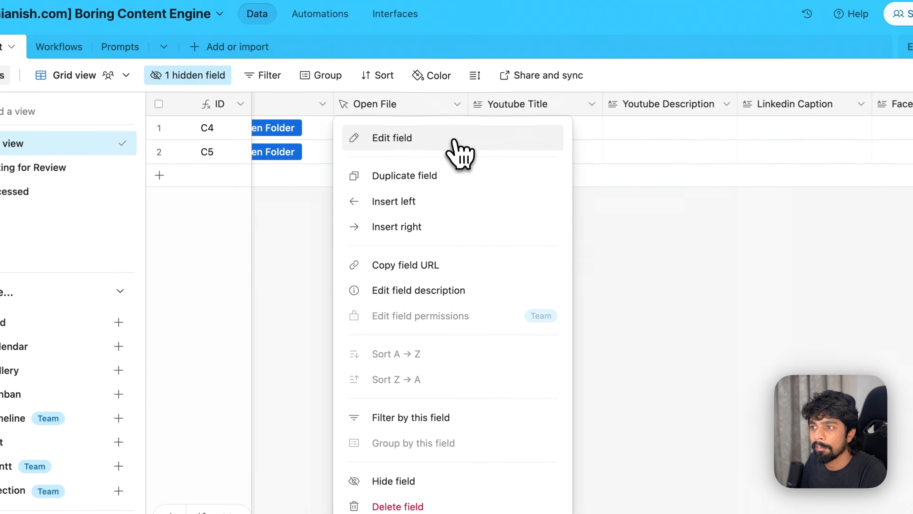
left_click(454, 140)
left_click(390, 310)
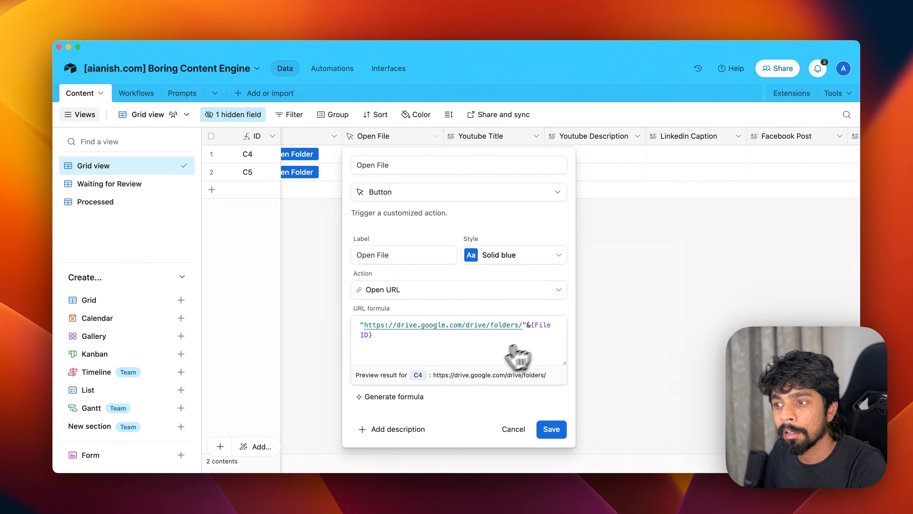
left_click(514, 429)
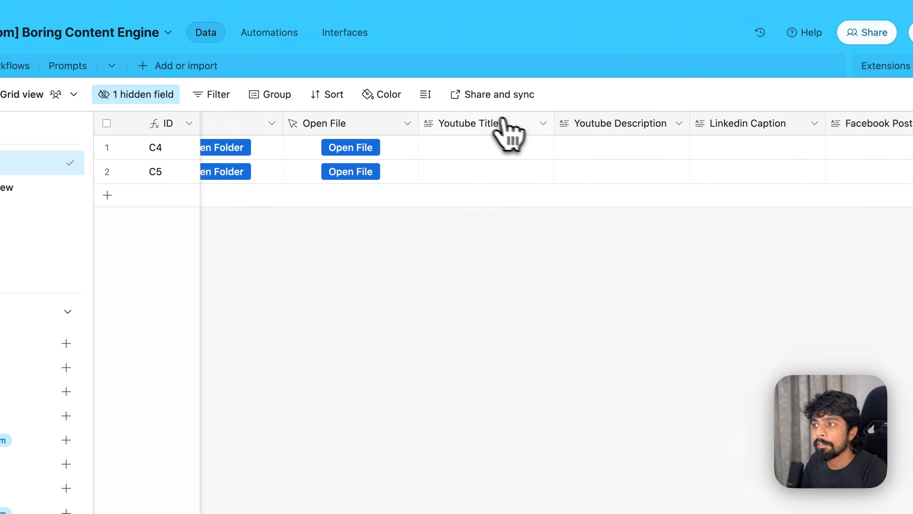
left_click(543, 121)
left_click(524, 157)
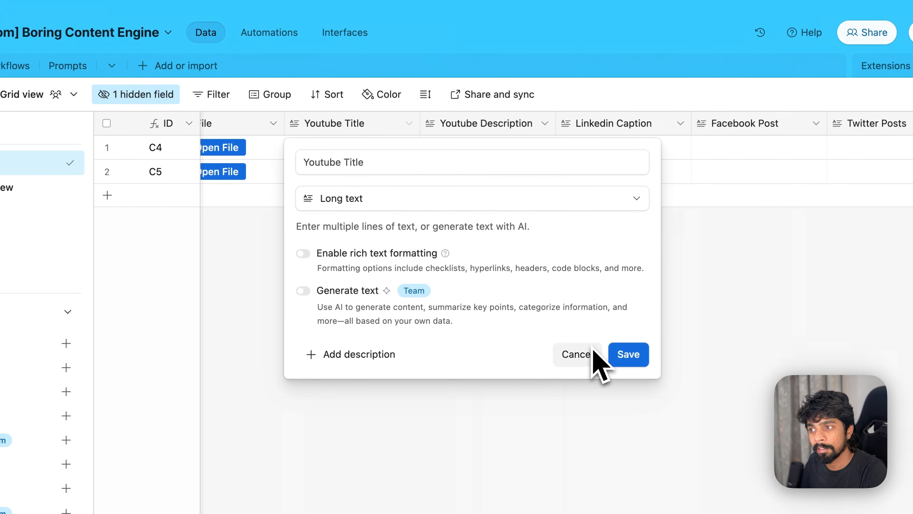
left_click(574, 356)
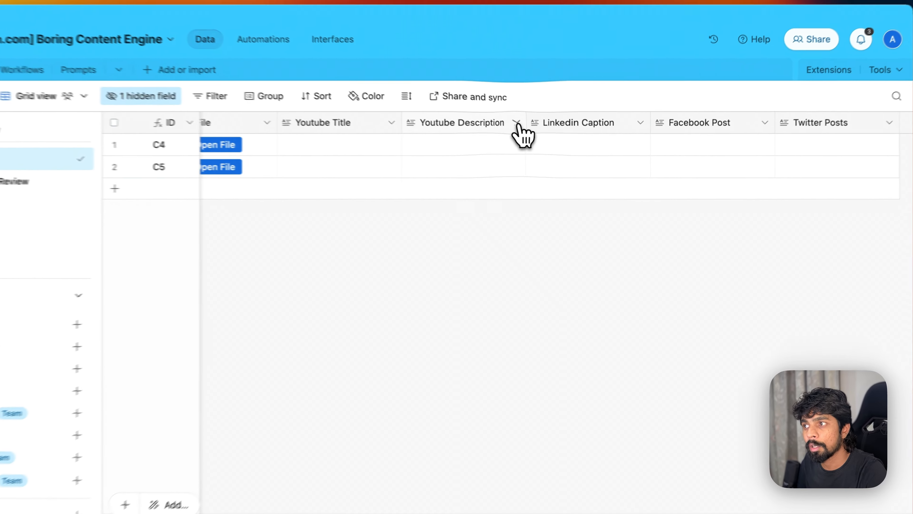
left_click(537, 136)
left_click(498, 151)
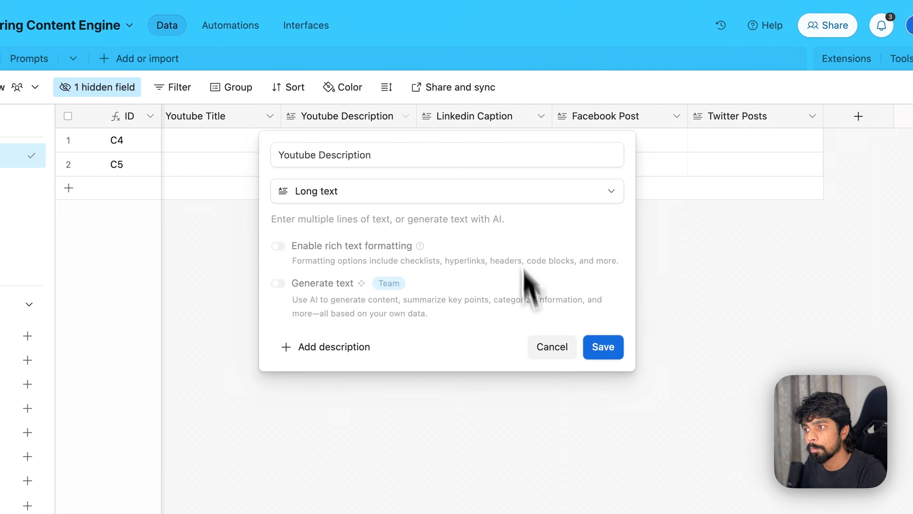
left_click(552, 347)
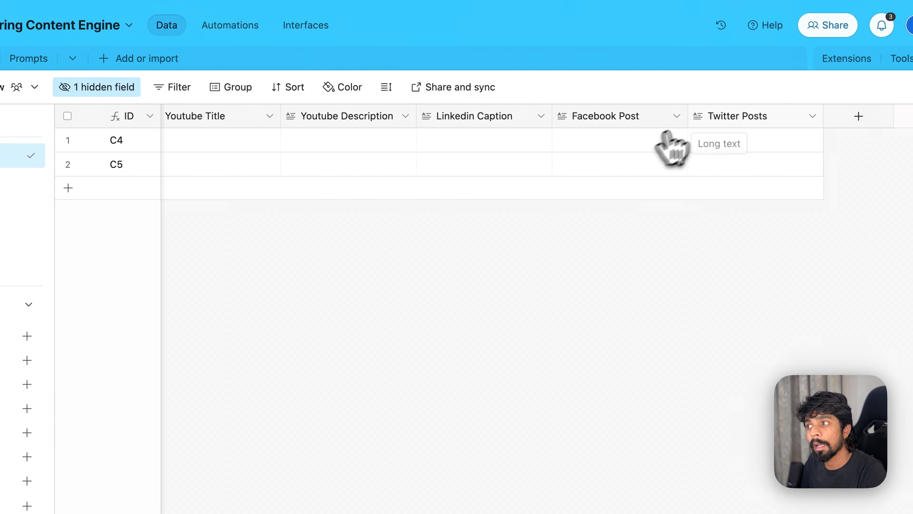
left_click(676, 117)
left_click(656, 151)
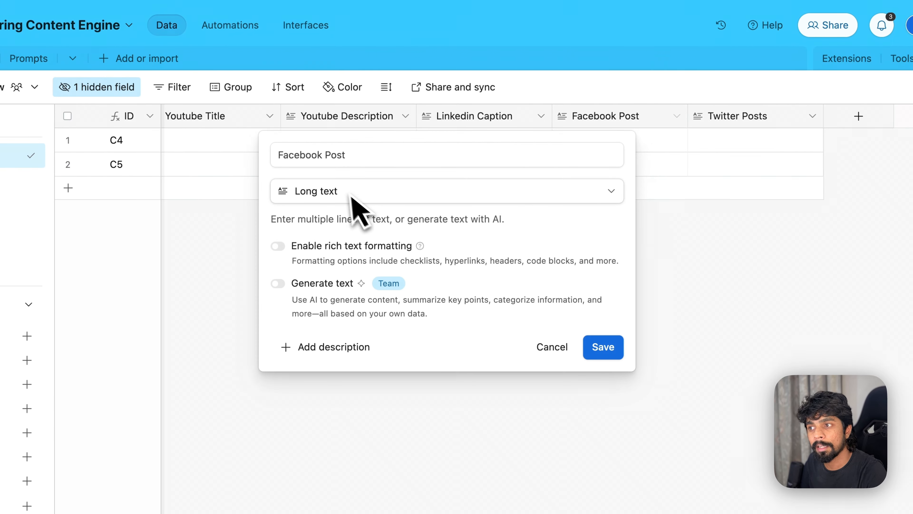
left_click(551, 346)
left_click(762, 148)
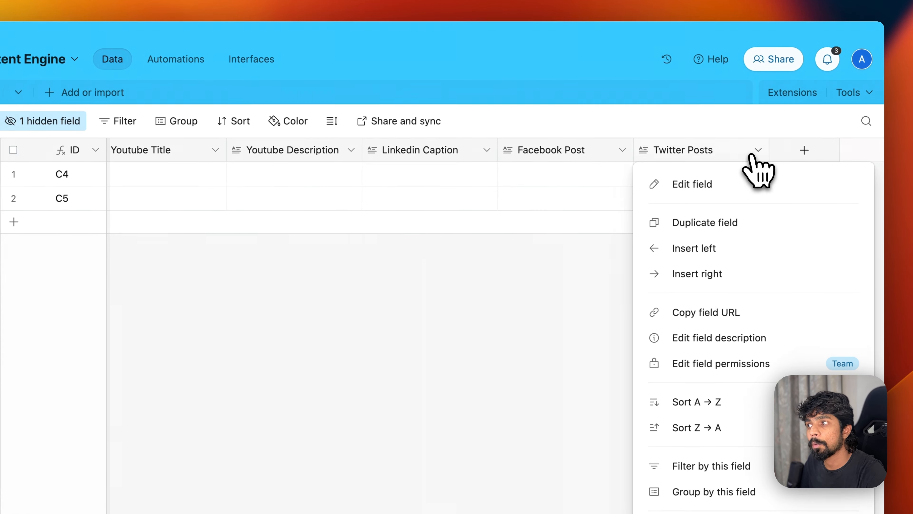
left_click(713, 185)
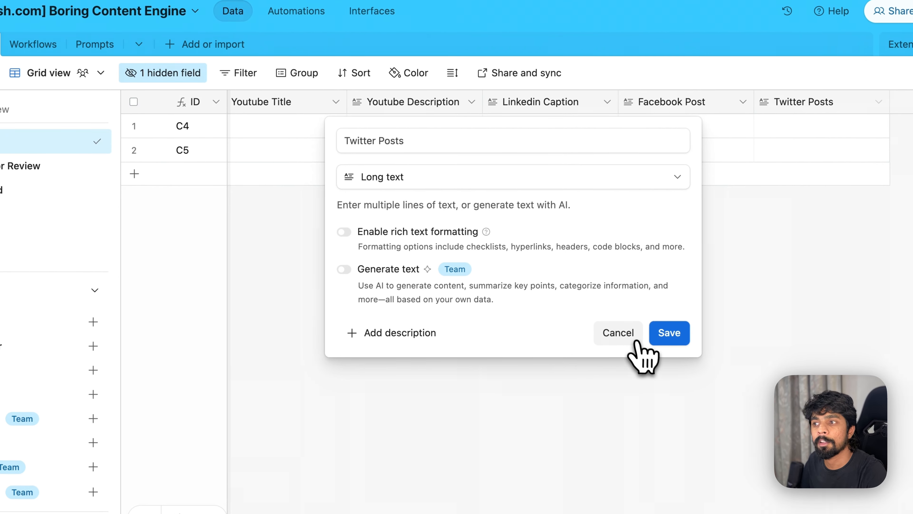
left_click(613, 340)
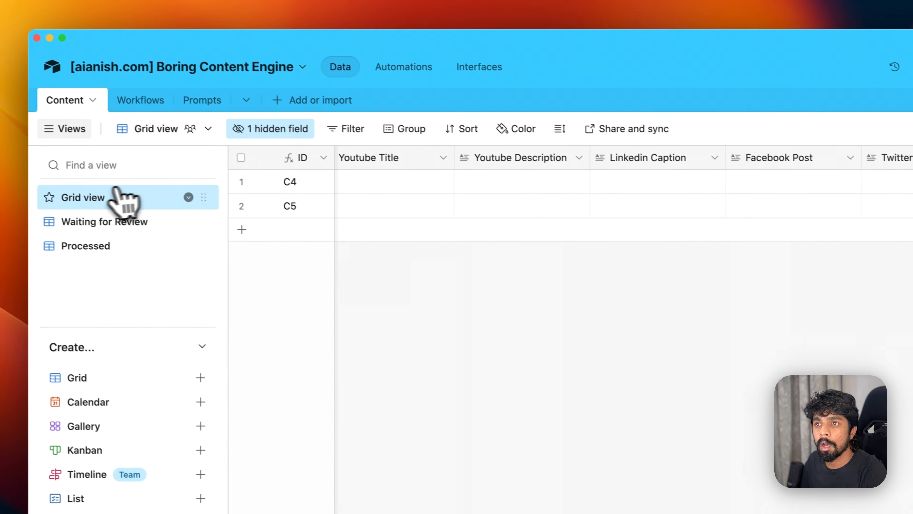
- Open the Workflows table and select the Generate YT Title & Description row and its webhook value
left_click(52, 52)
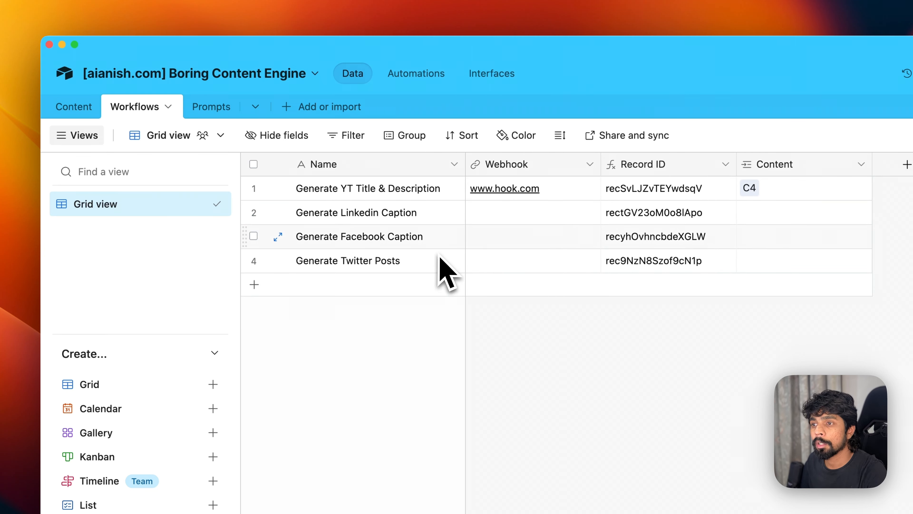
left_click(337, 197)
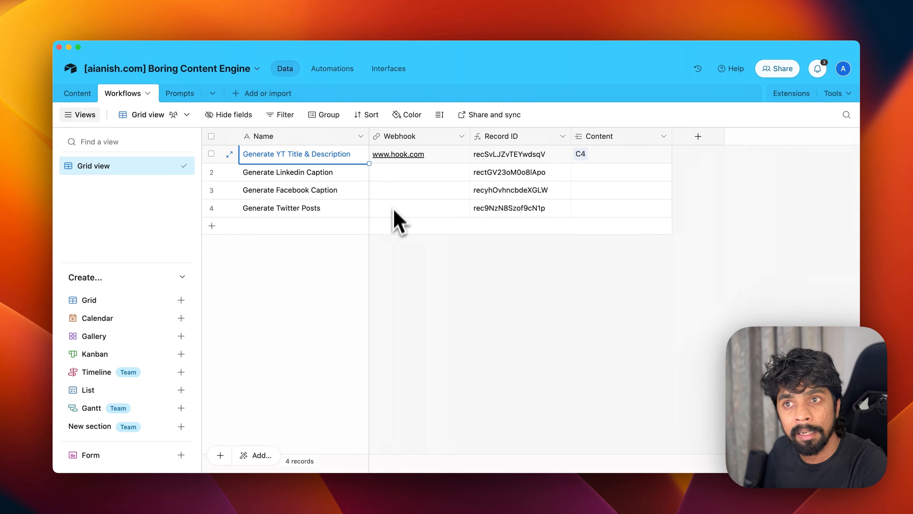
left_click(431, 157)
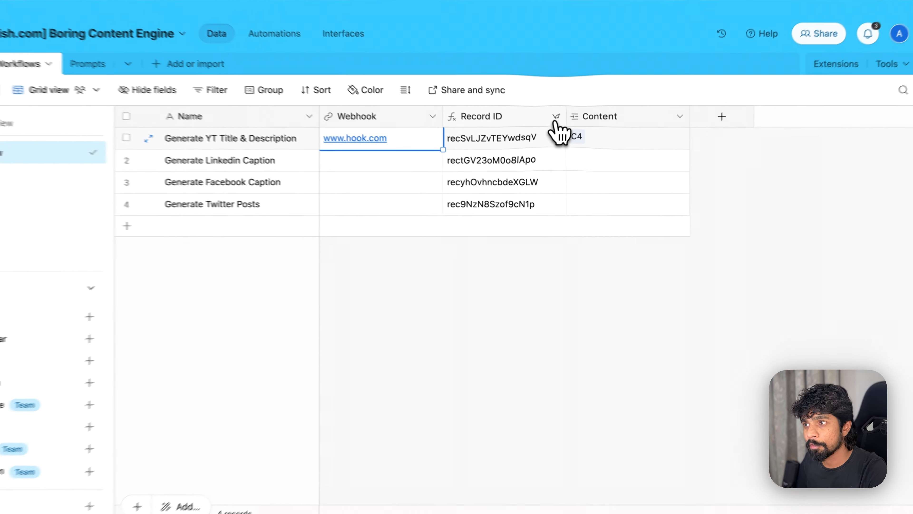
- Inspect the Record ID and Webhook field settings without changes, then check the Content field menu
left_click(562, 136)
left_click(528, 160)
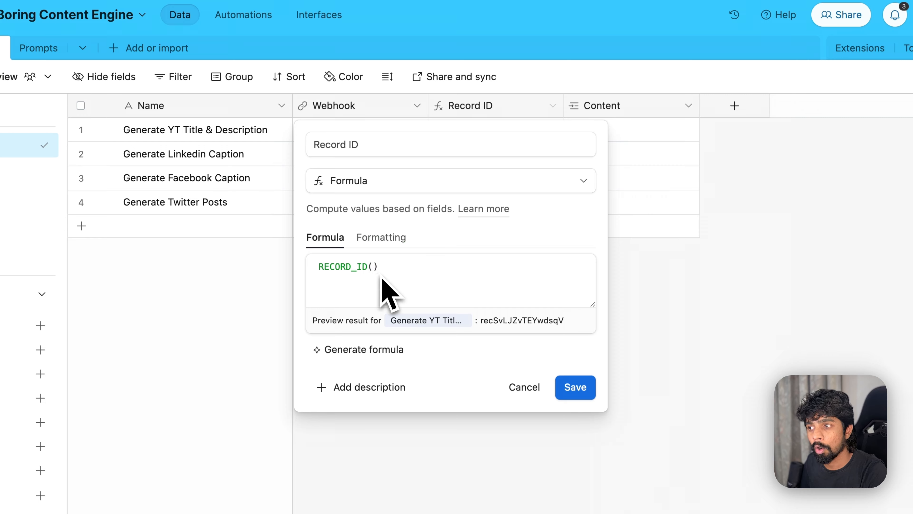
left_click(527, 387)
left_click(417, 106)
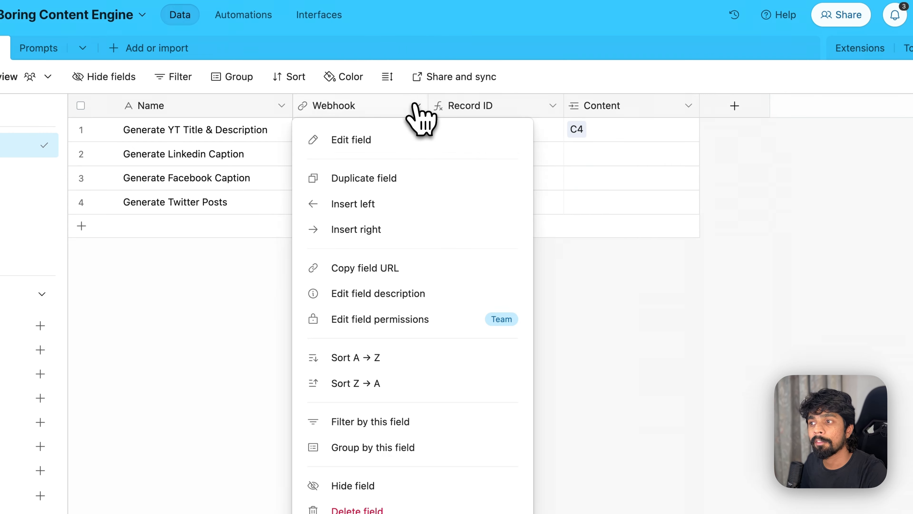
left_click(377, 140)
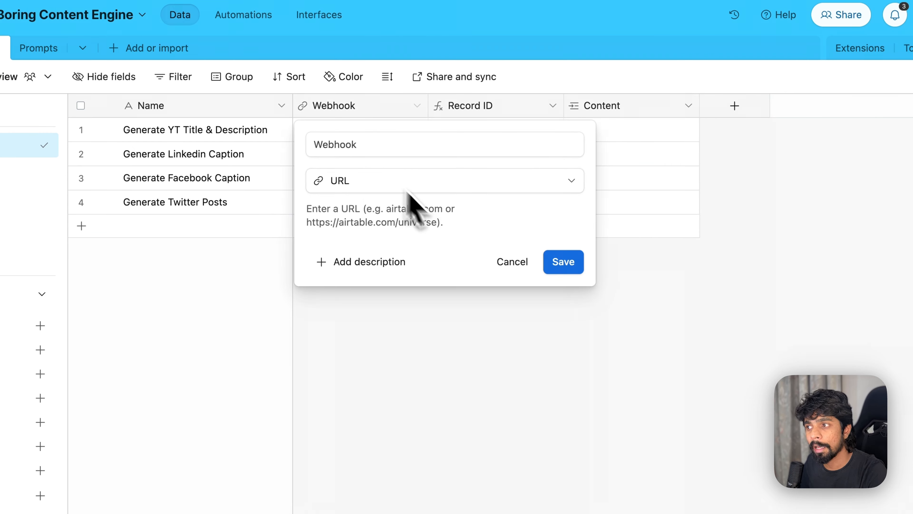
left_click(512, 262)
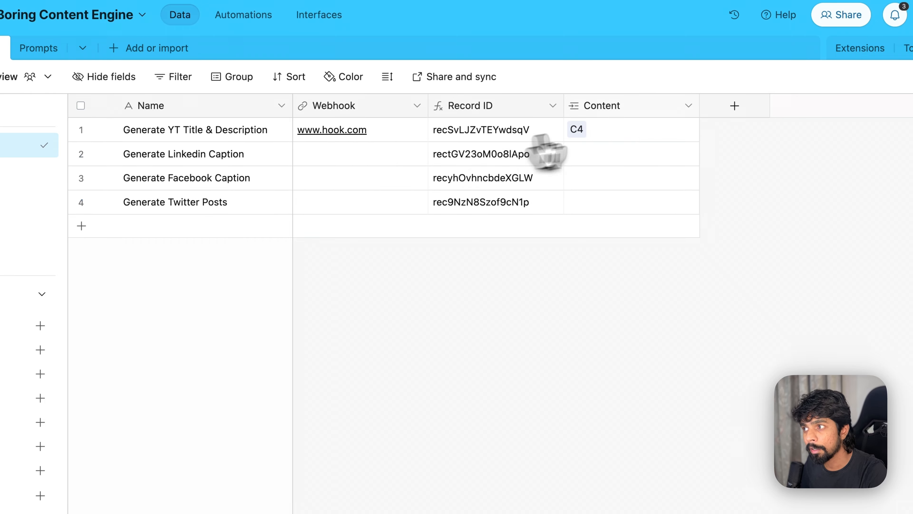
left_click(688, 106)
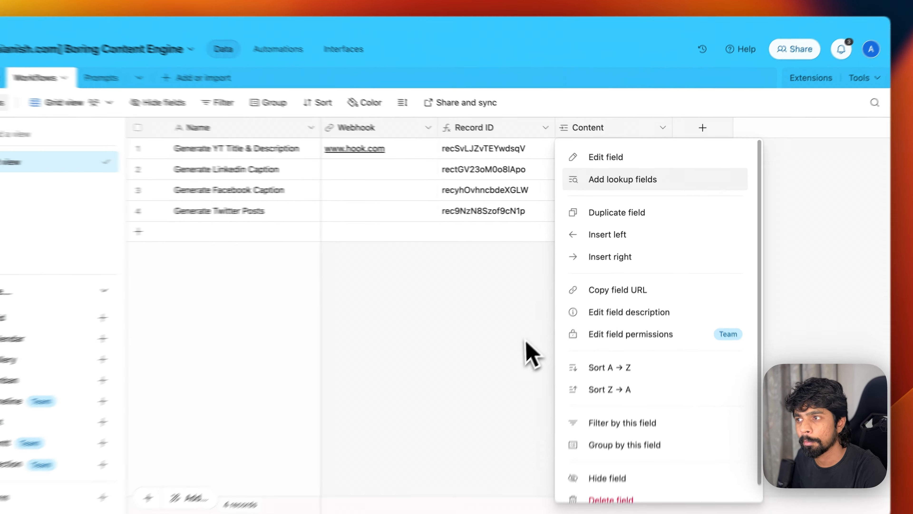
left_click(557, 325)
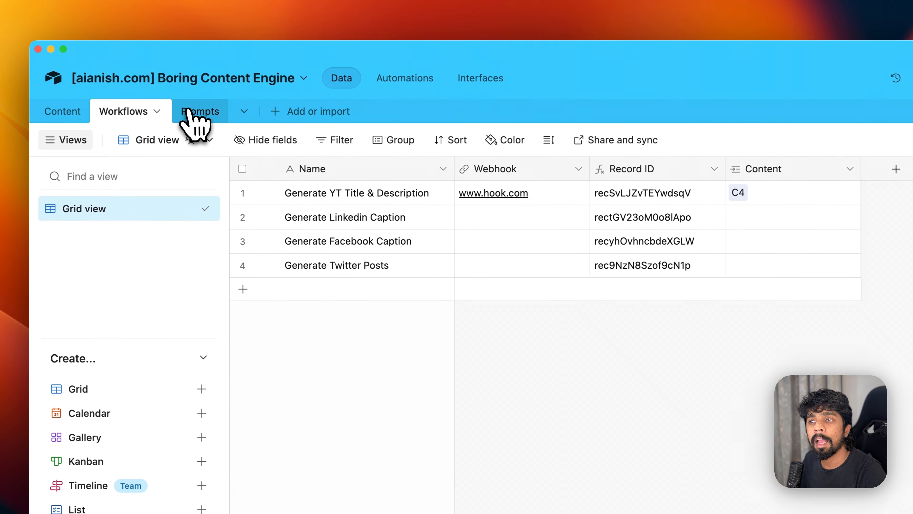
- Expand the full Youtube Title prompt prefix in the Prompts table
left_click(113, 94)
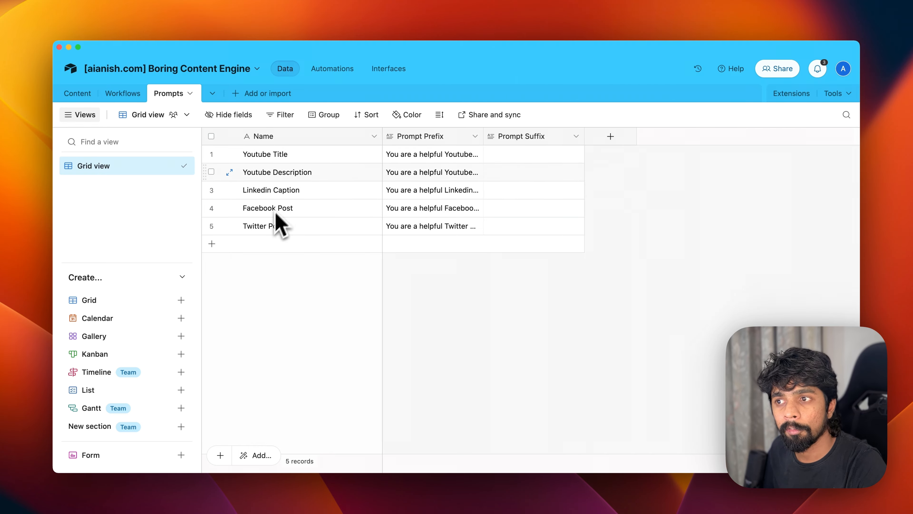
left_click(281, 158)
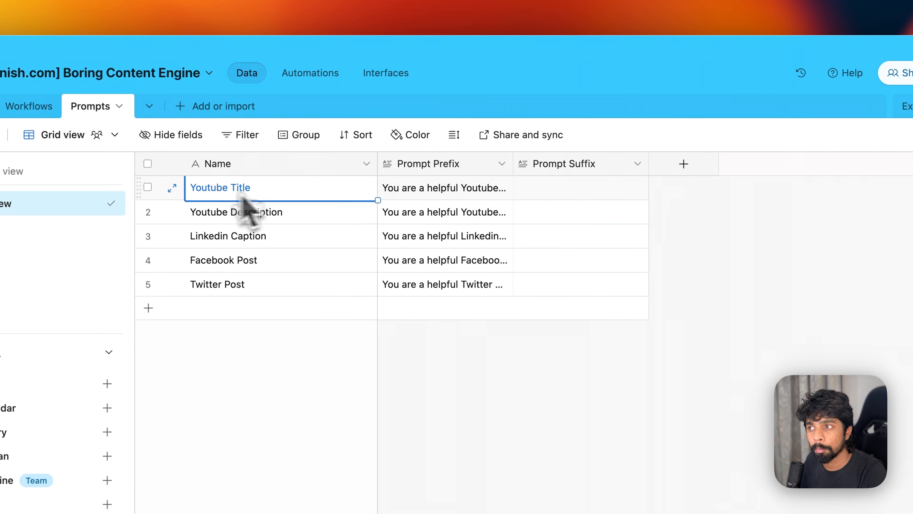
left_click(452, 190)
left_click(504, 187)
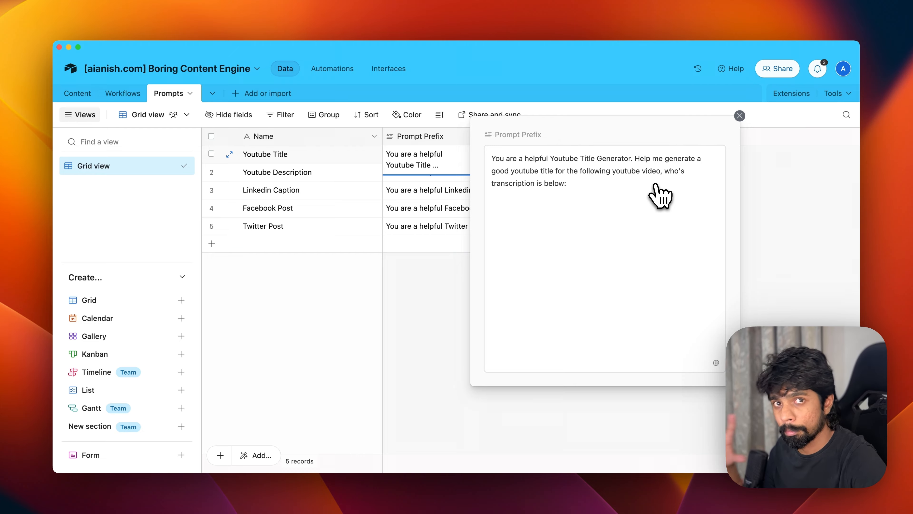
- Close the expanded prefix and look over the Workflows and Content tables
left_click(745, 139)
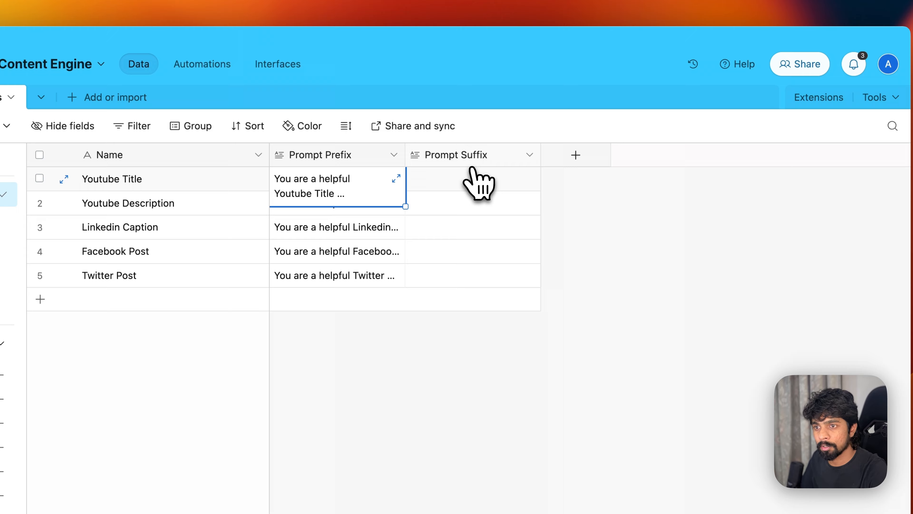
left_click(129, 113)
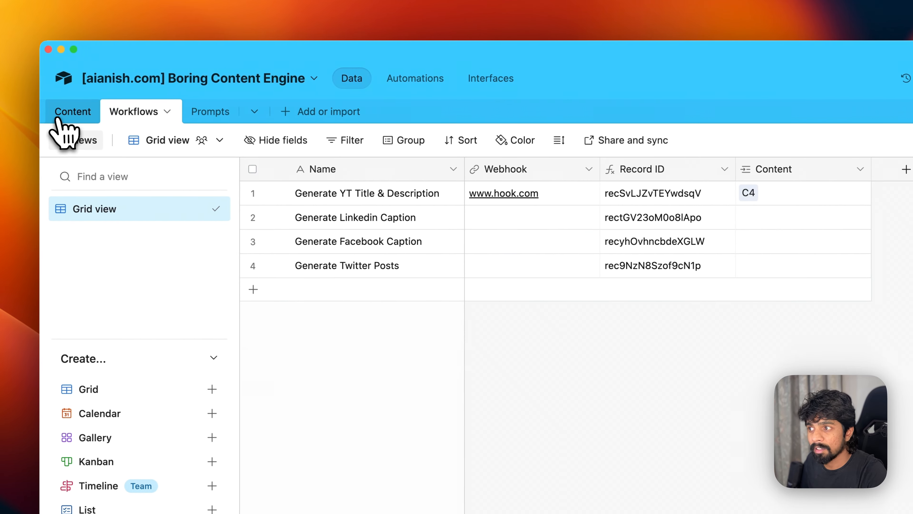
left_click(57, 120)
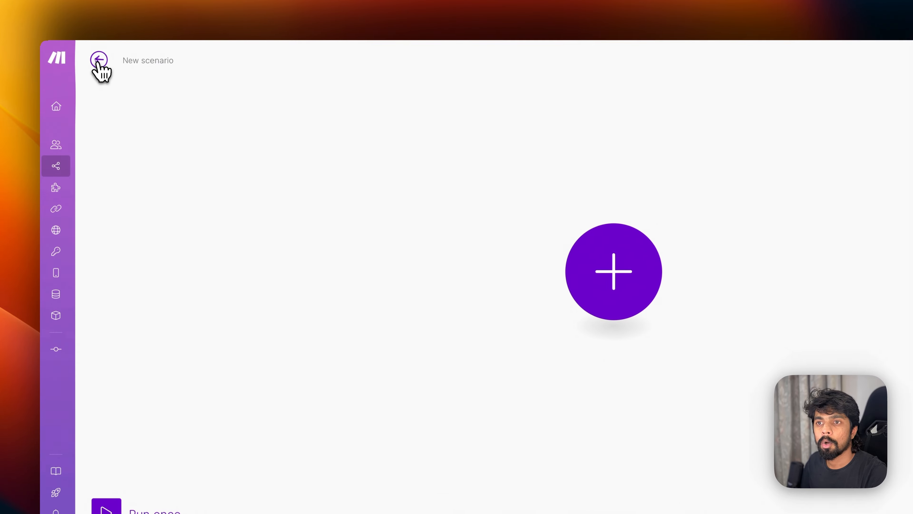
- Create a blank scenario from the Organization dashboard and rename it 'Watch Google Drive Folder → Airtable DB'
left_click(99, 59)
mouse_move(104, 159)
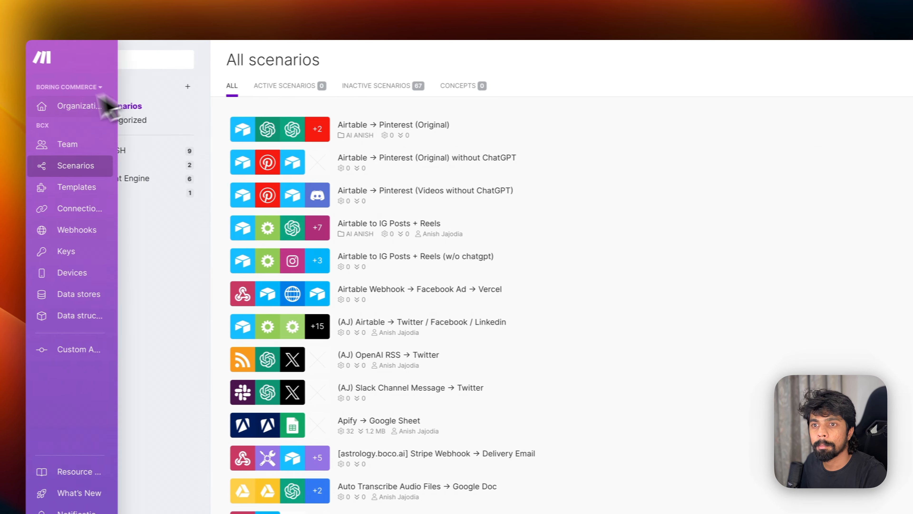
left_click(59, 108)
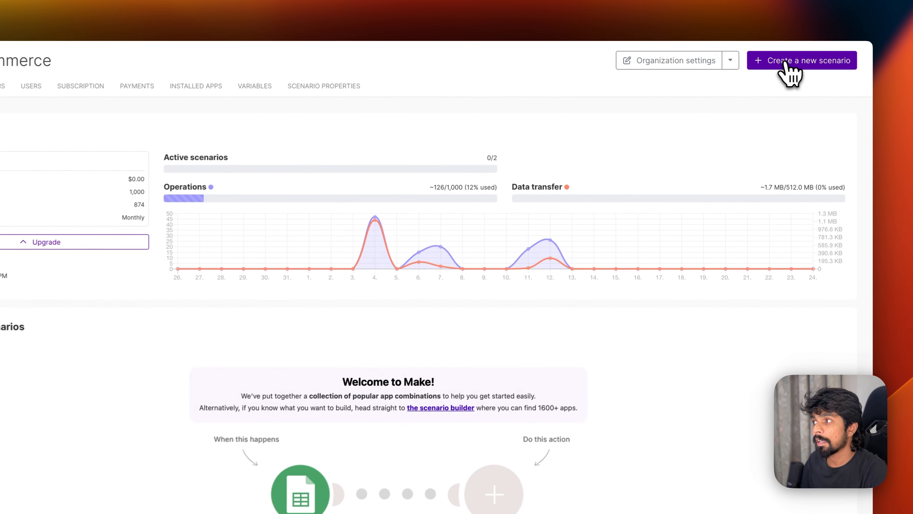
left_click(809, 74)
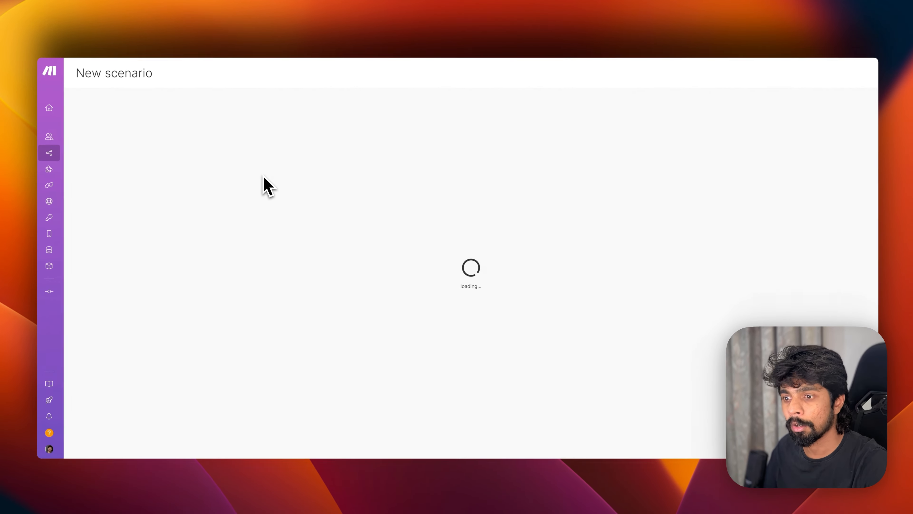
left_click(295, 172)
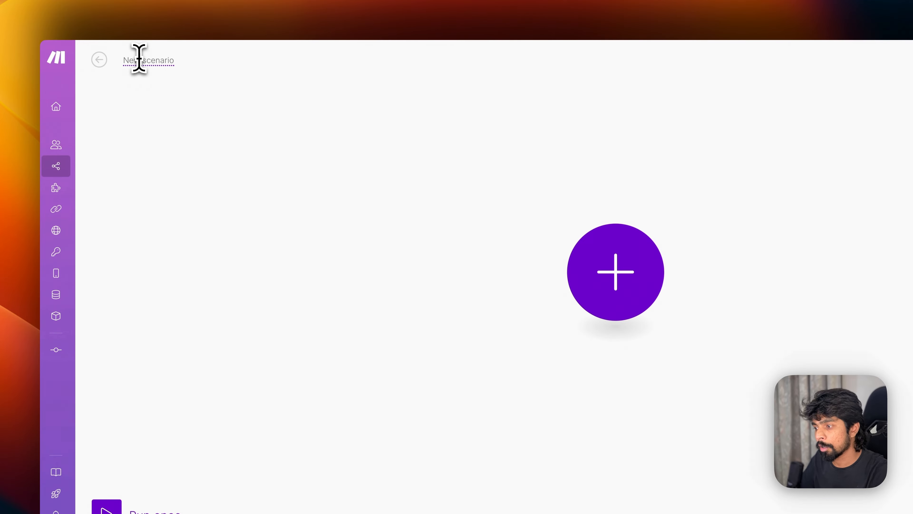
left_click(139, 59)
type("Go")
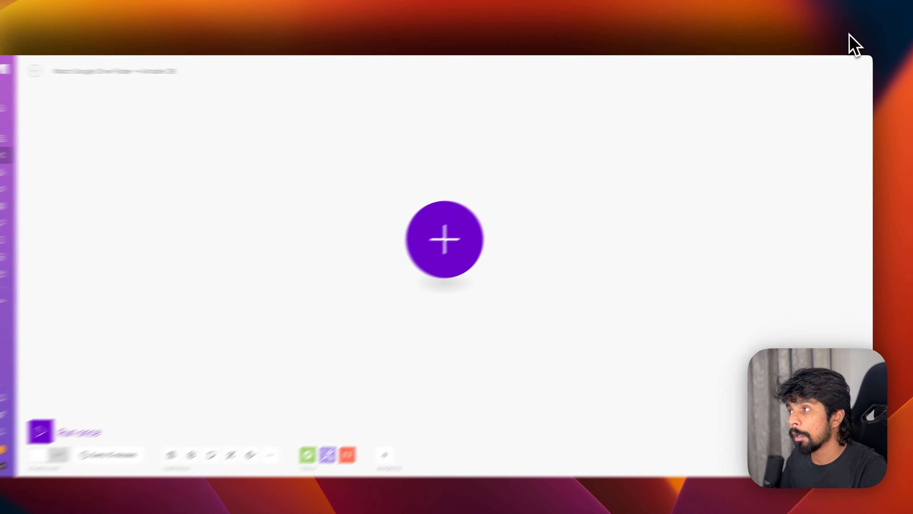
- Load Google Drive in a new browser tab and open the YT Examples folder
key("super+t")
type("drive.")
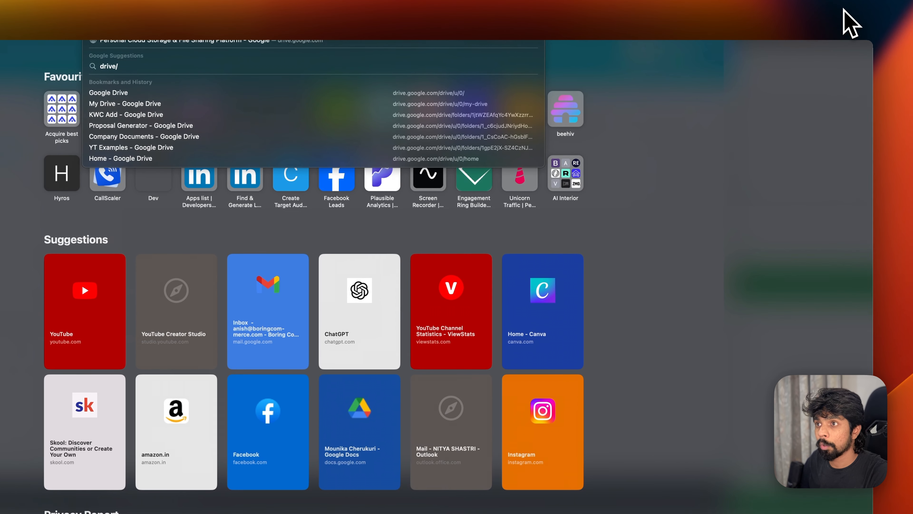
key("Escape")
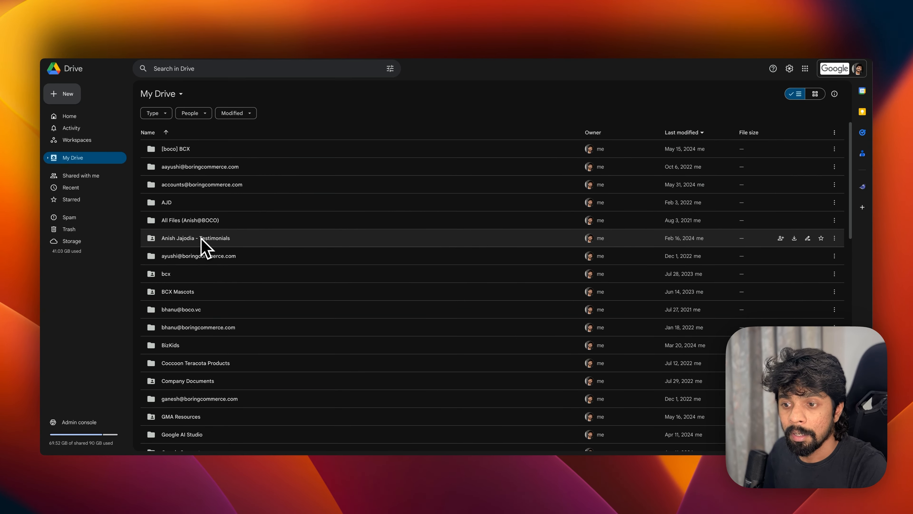
scroll(201, 239, "down", 20)
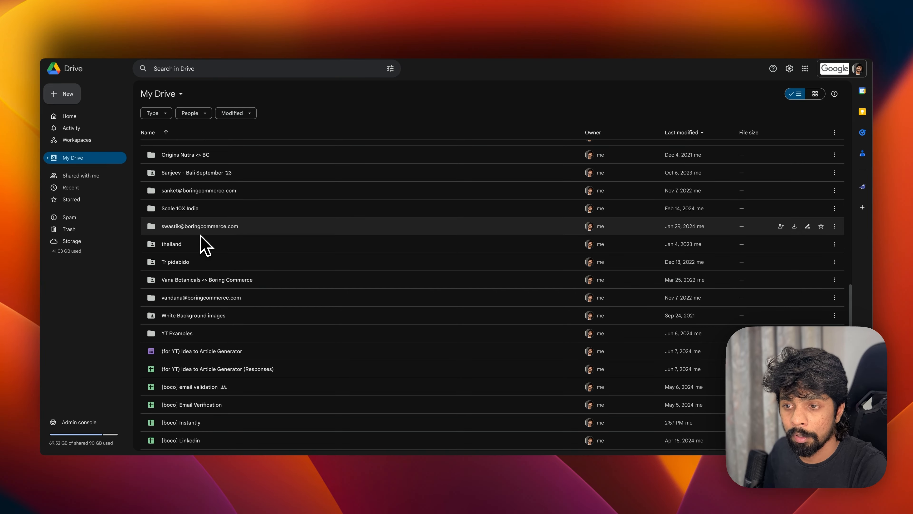
scroll(201, 239, "down", 2)
double_click(208, 293)
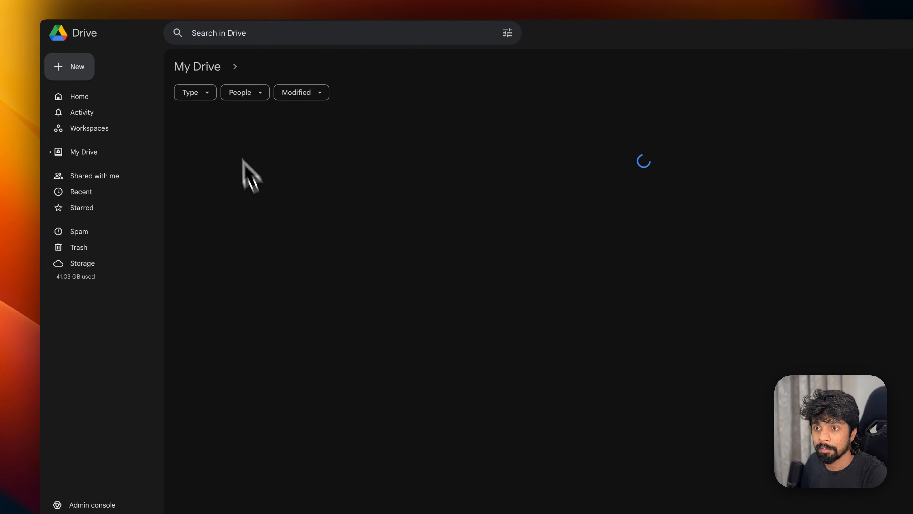
- Create a 'Content Engine' folder inside YT Examples and open it
left_click(82, 73)
left_click(124, 68)
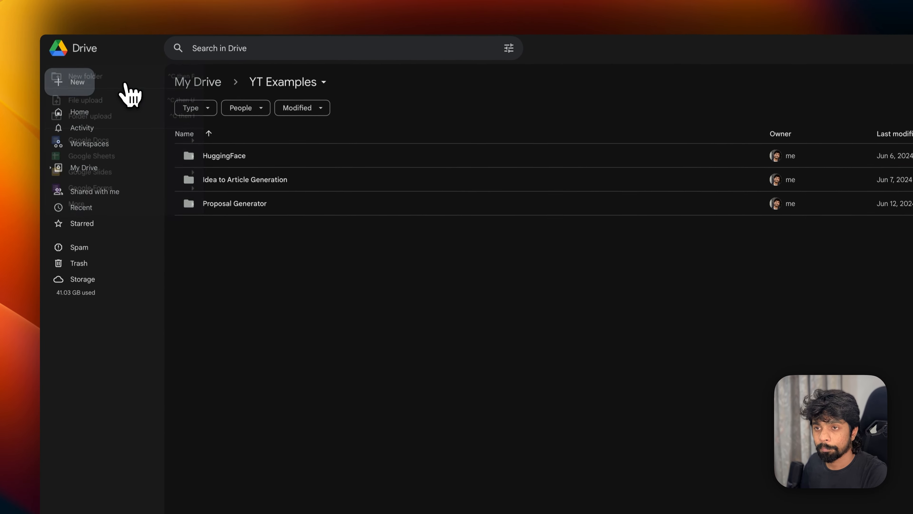
type("Con")
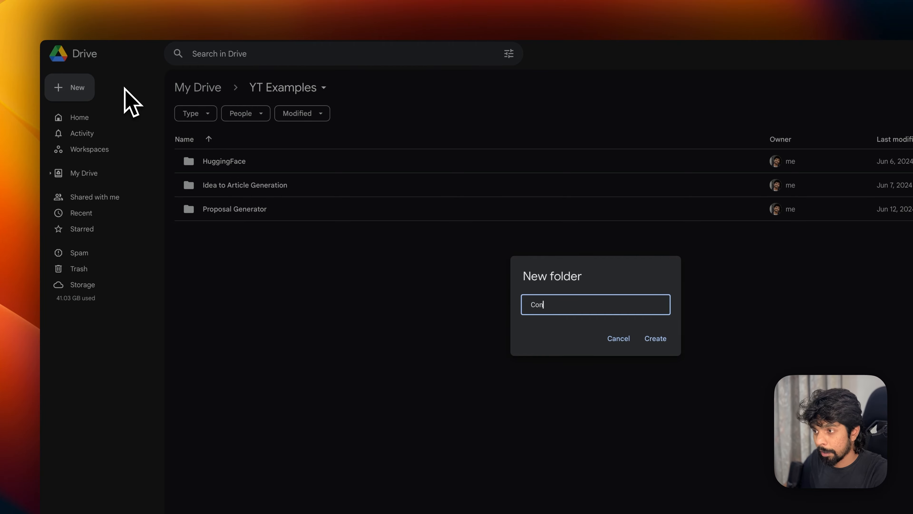
type("tent Egni")
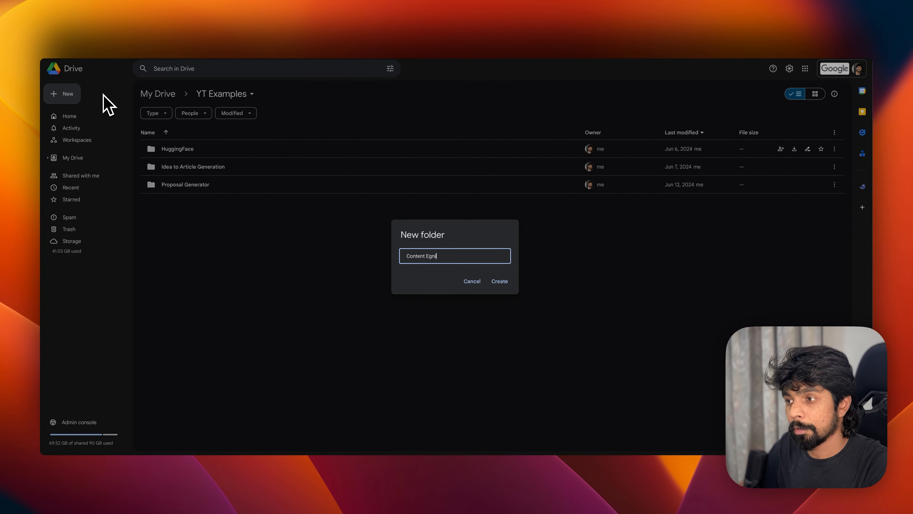
type("ngine")
key("Return")
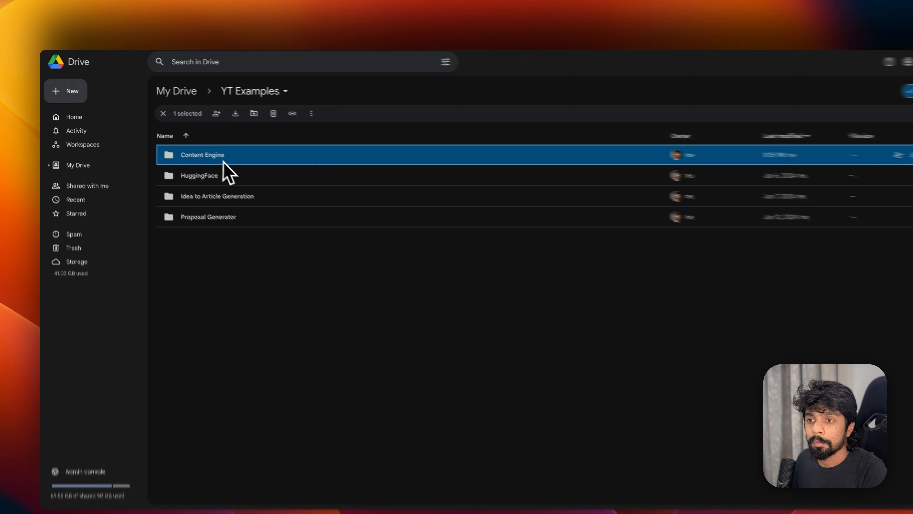
double_click(198, 151)
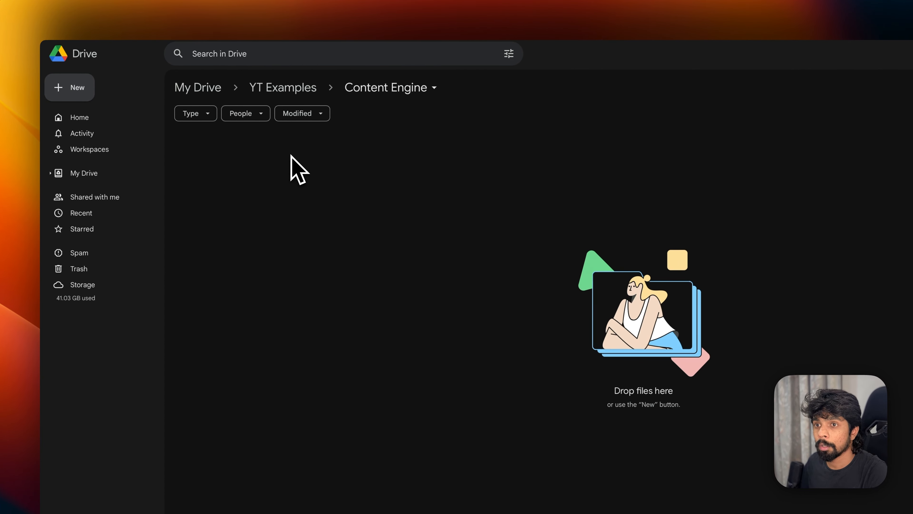
- Create the Inbox and Processed folders inside Content Engine
left_click(90, 88)
left_click(108, 86)
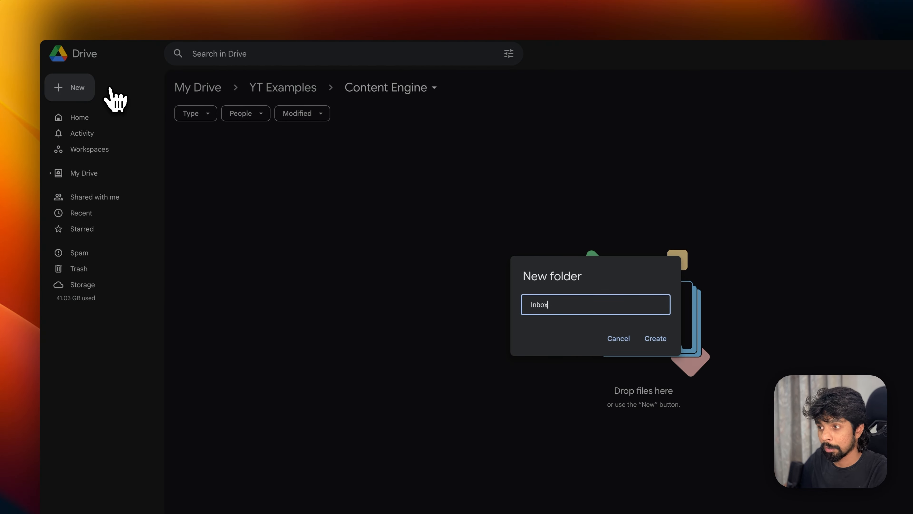
key("Return")
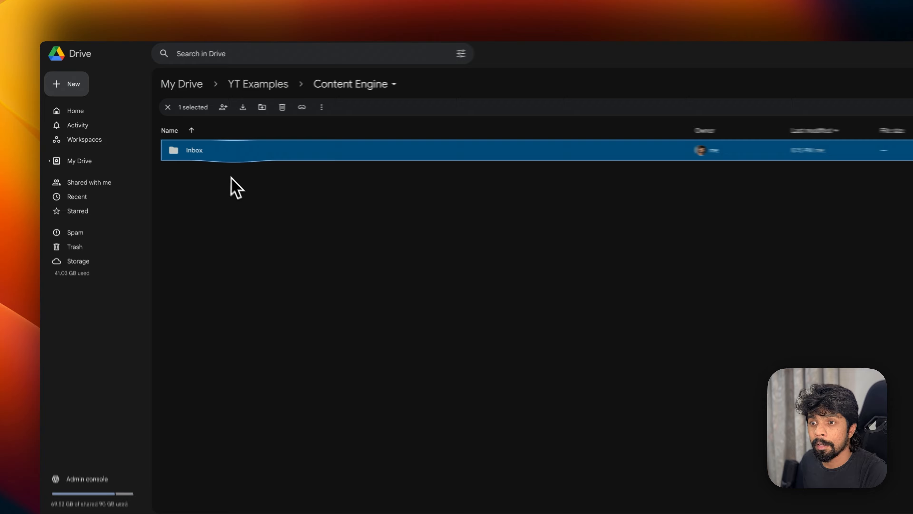
right_click(199, 175)
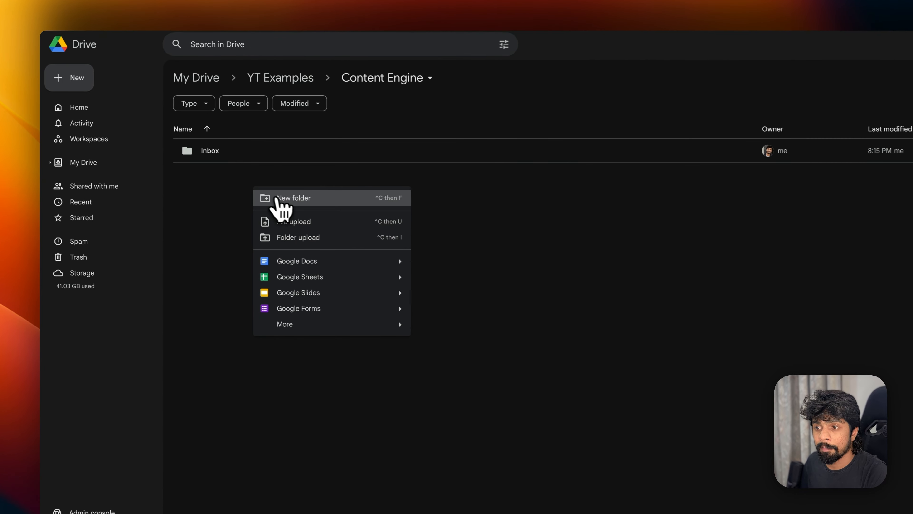
left_click(221, 186)
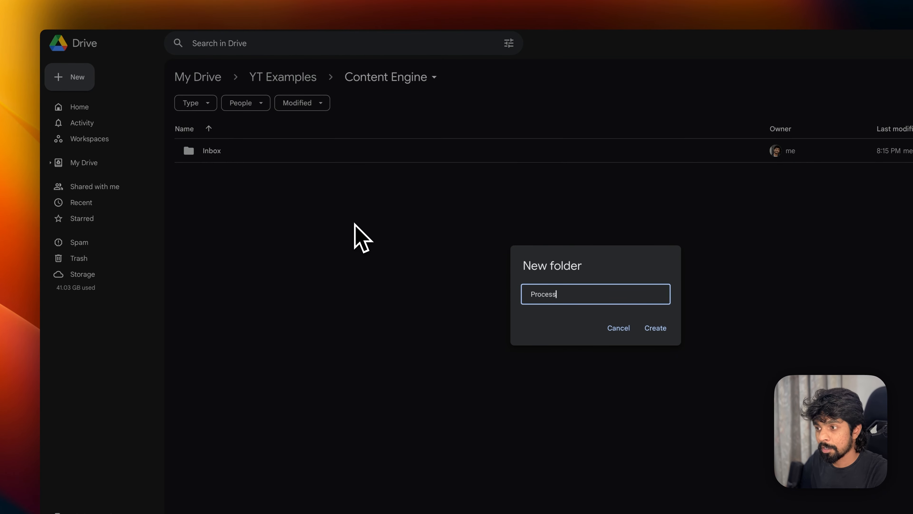
key("Return")
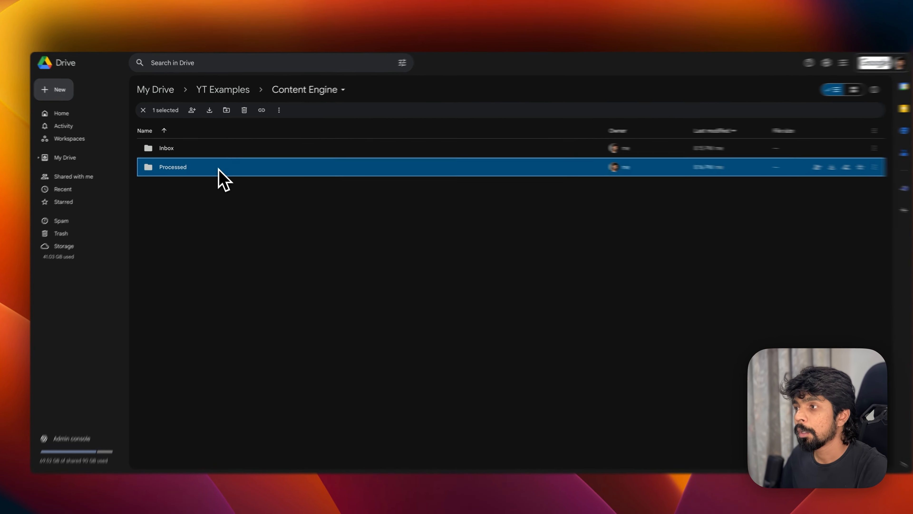
left_click(287, 212)
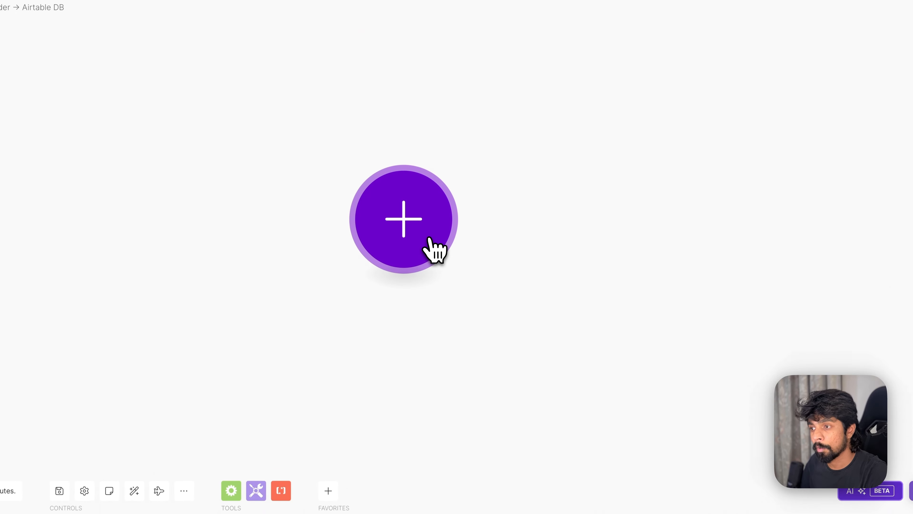
- Add a Google Drive Watch Files in a Folder trigger as the scenario's first module
left_click(430, 241)
type("goog")
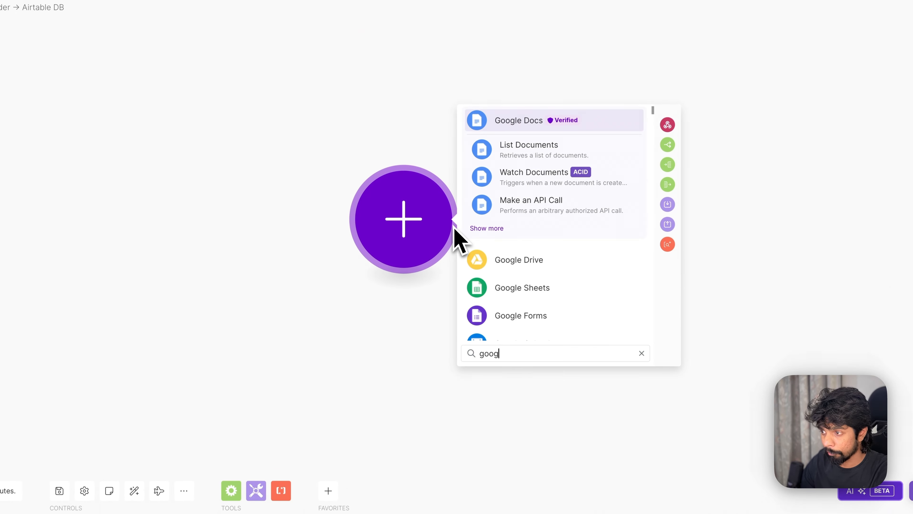
type("le d")
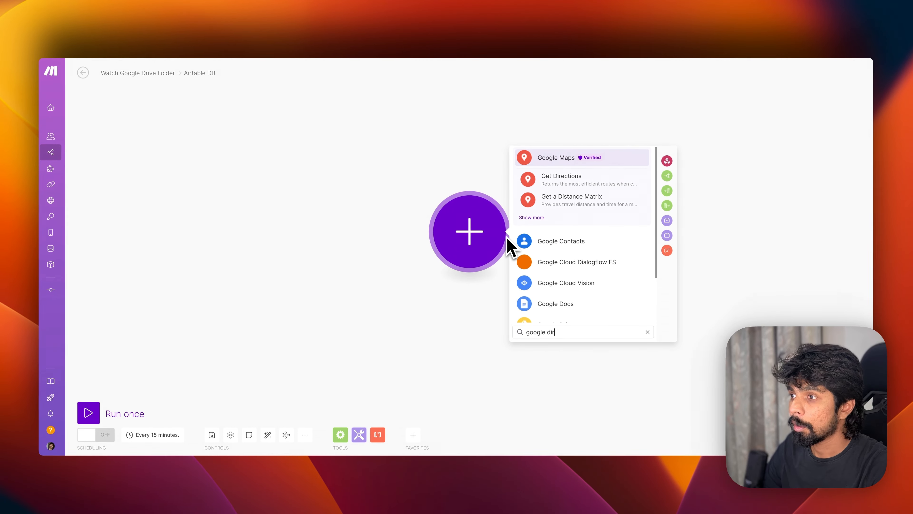
type("rive")
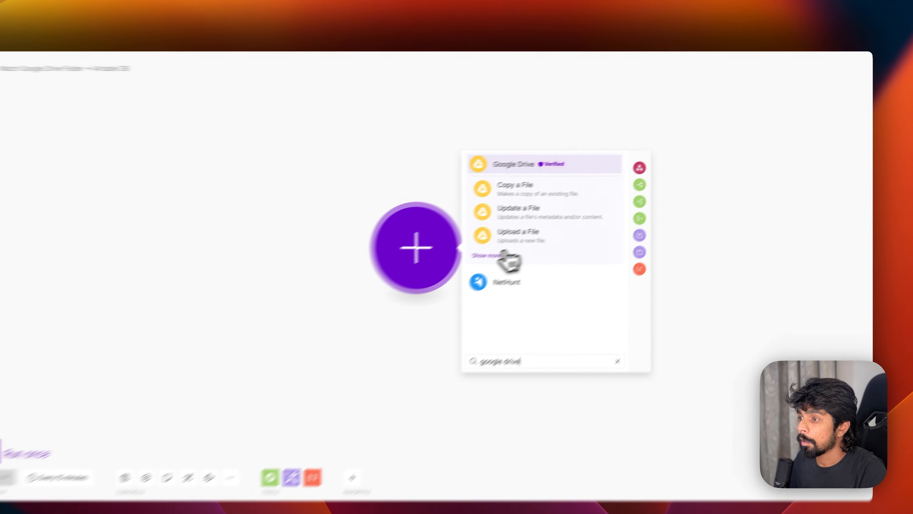
left_click(534, 239)
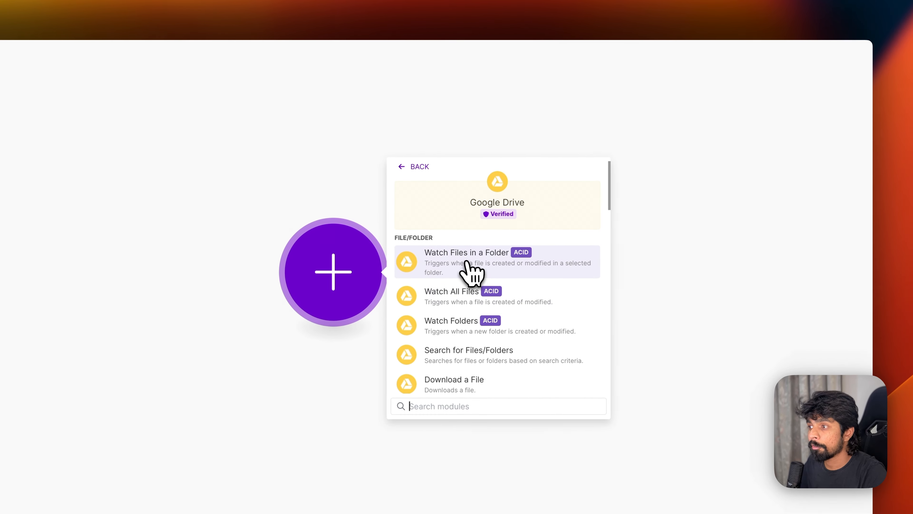
left_click(495, 265)
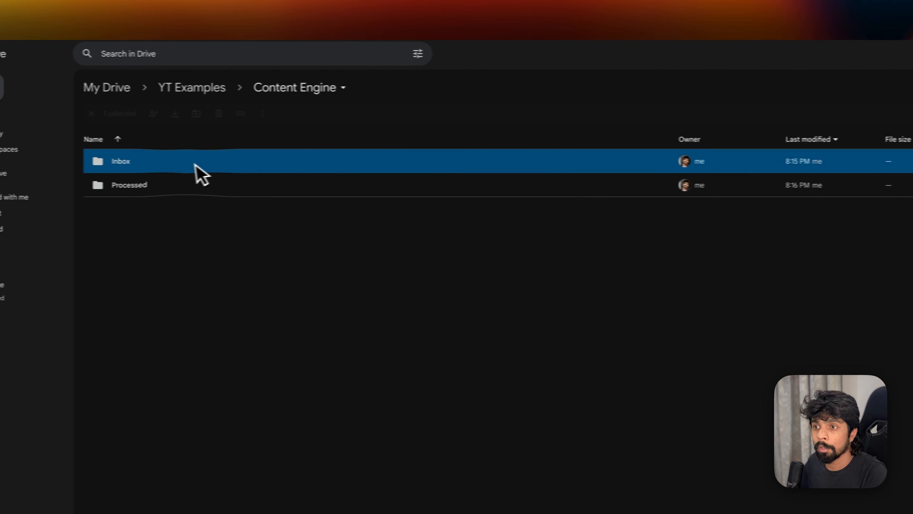
- Open the Inbox folder in Google Drive and select its web address
double_click(194, 162)
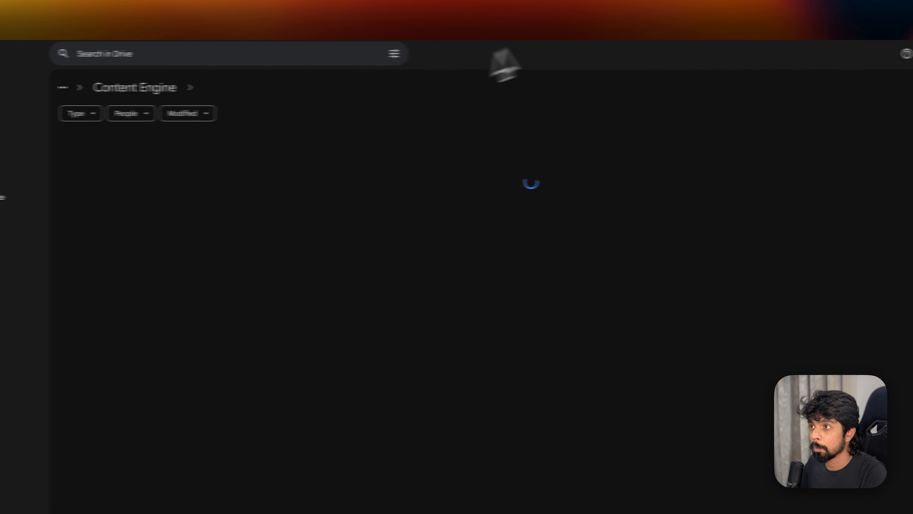
left_click(388, 13)
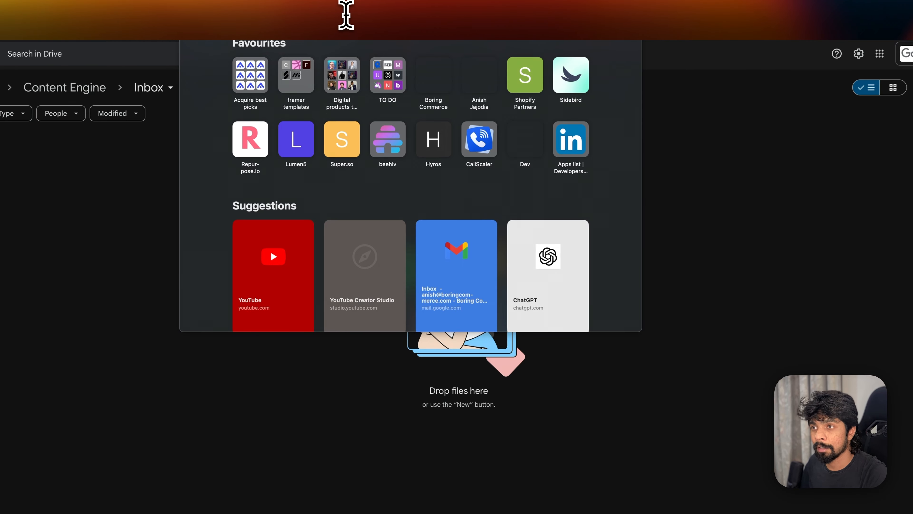
key("Escape")
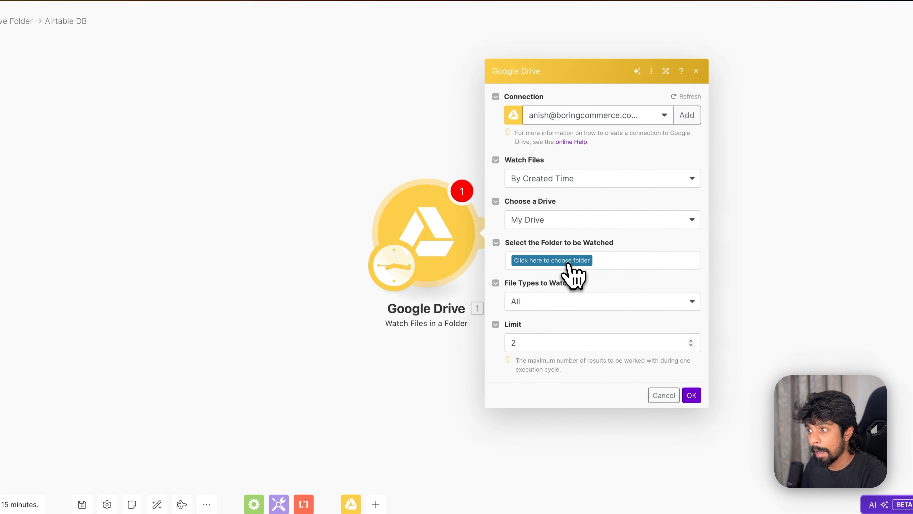
- Keep the trigger watching by created time on My Drive, discarding a pasted folder ID
left_click(560, 262)
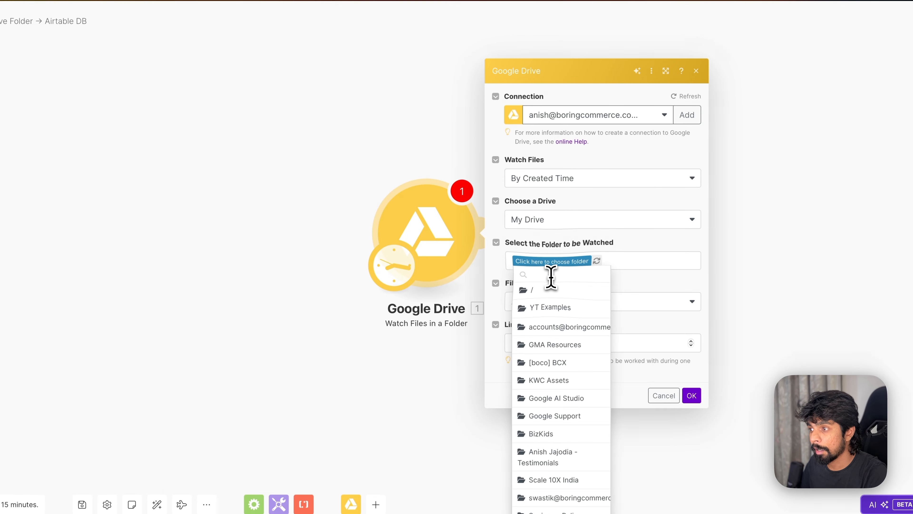
key("ctrl+v")
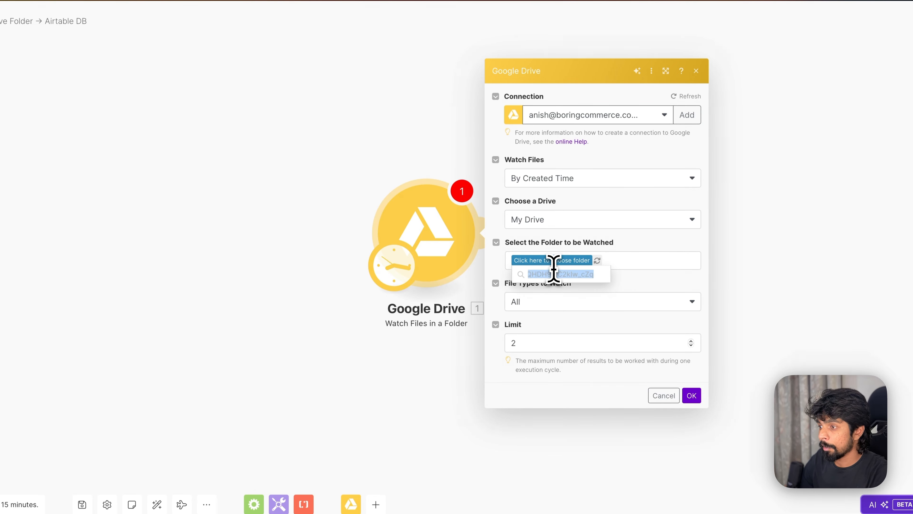
key("BackSpace")
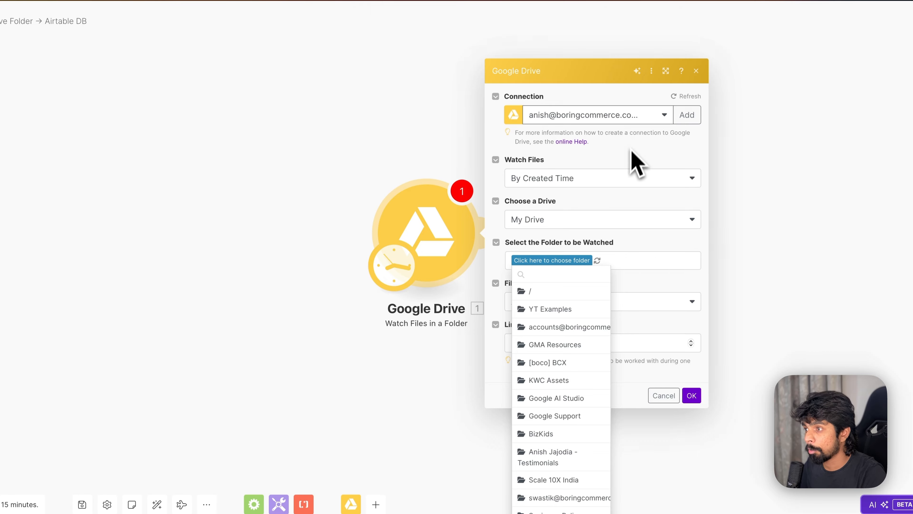
left_click(515, 236)
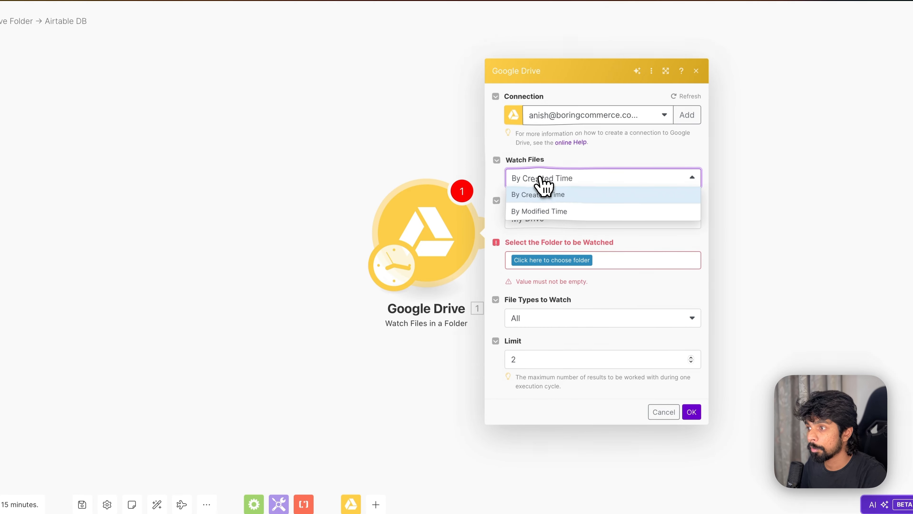
left_click(541, 195)
left_click(546, 221)
left_click(552, 235)
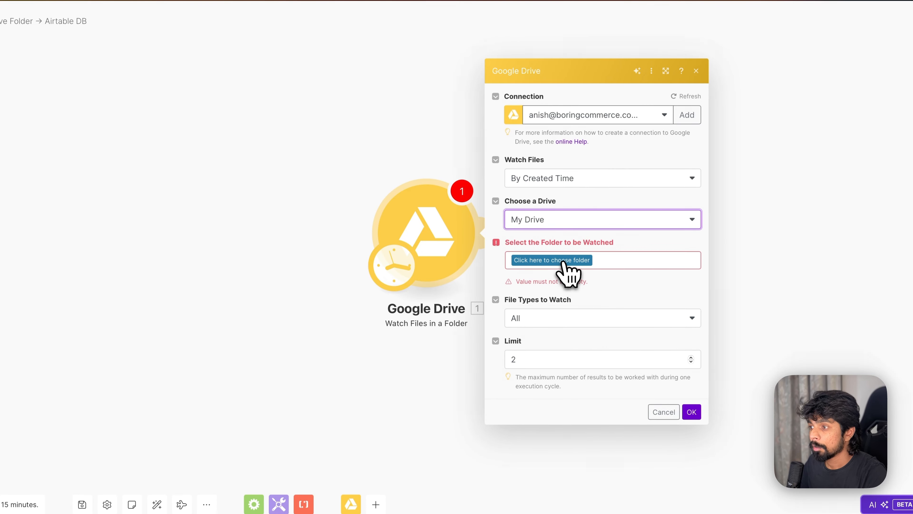
- Set the watched folder to YT Examples / Content Engine / Inbox
left_click(578, 262)
left_click(555, 306)
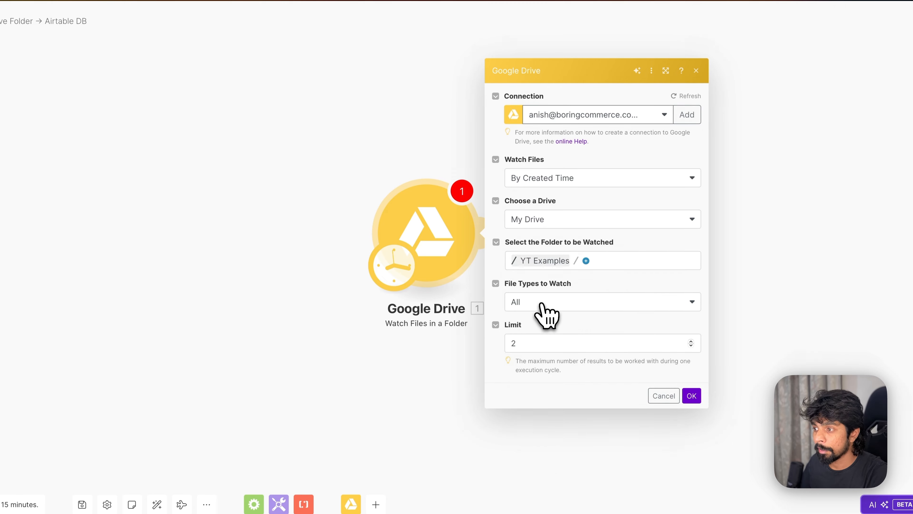
left_click(586, 260)
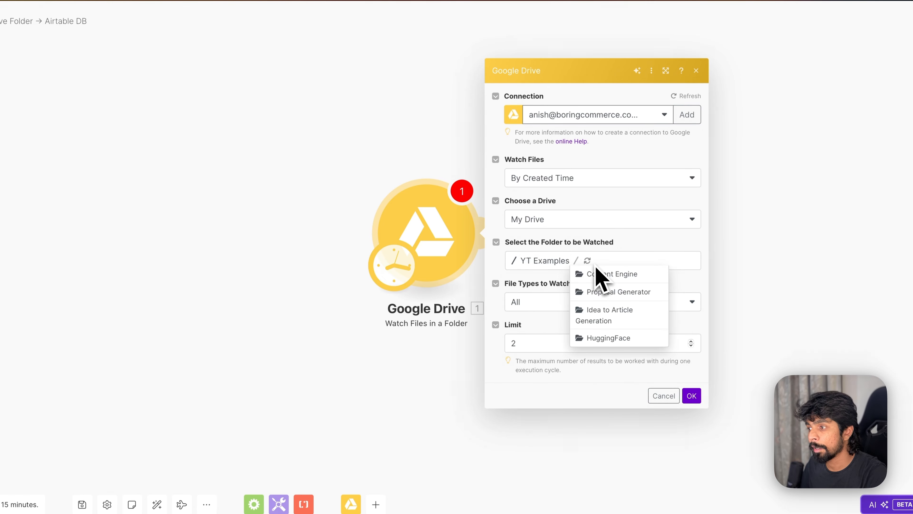
left_click(620, 275)
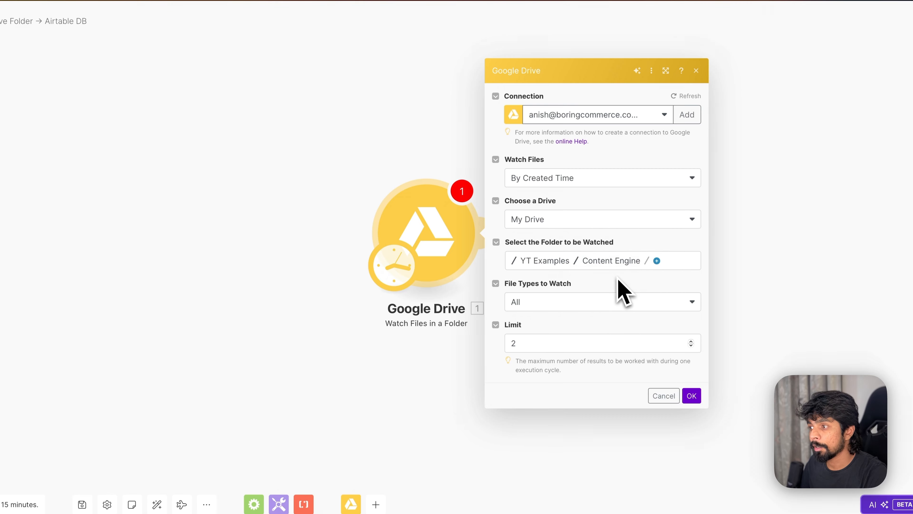
left_click(656, 261)
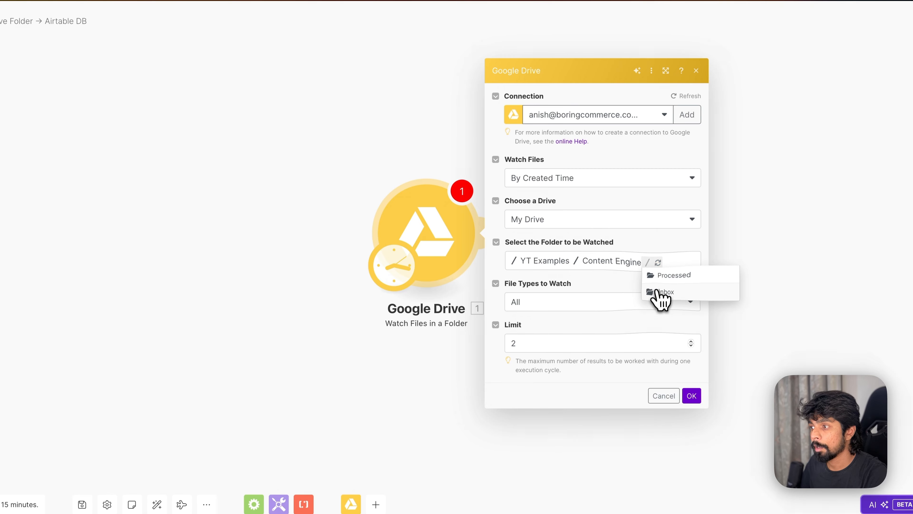
left_click(658, 292)
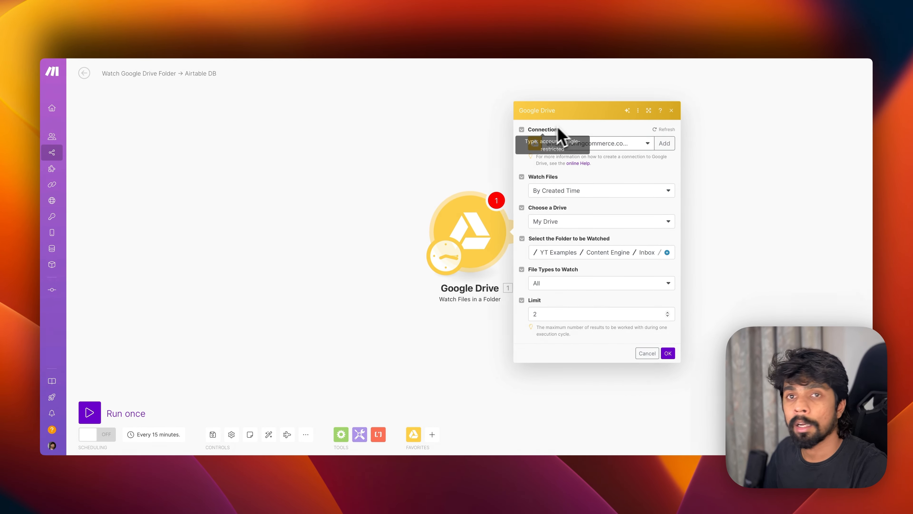
- Keep the existing Drive connection and leave File Types set to All
left_click(638, 142)
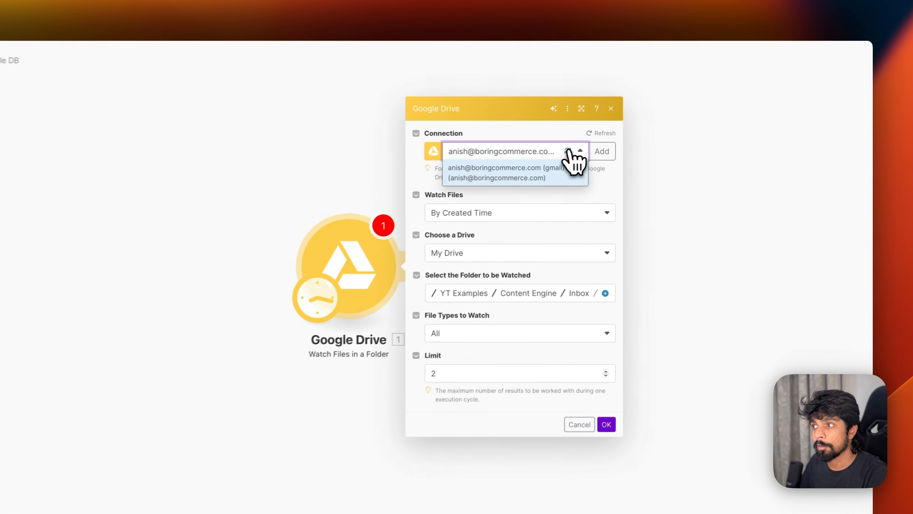
left_click(522, 147)
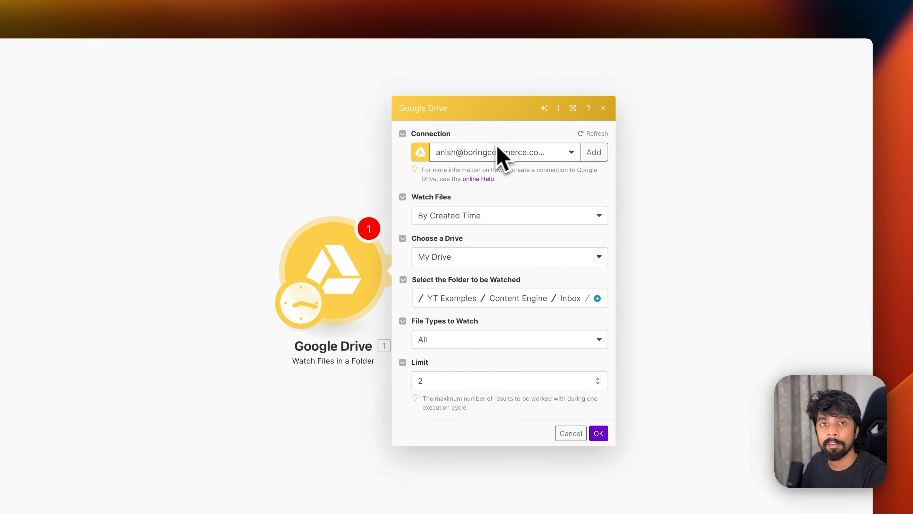
left_click(594, 159)
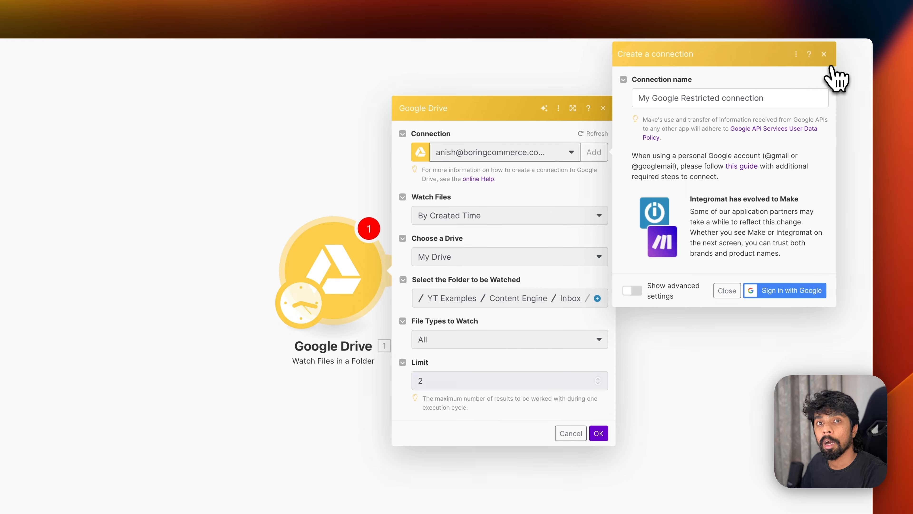
left_click(824, 55)
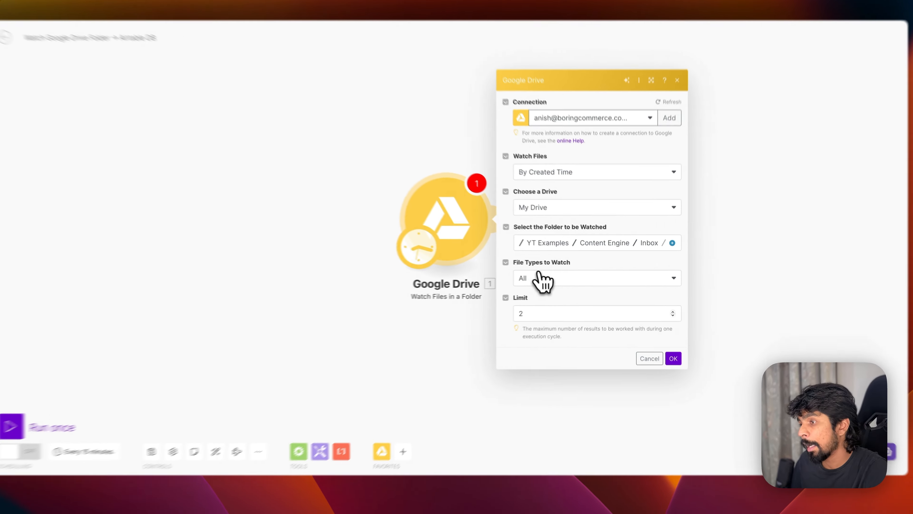
left_click(563, 283)
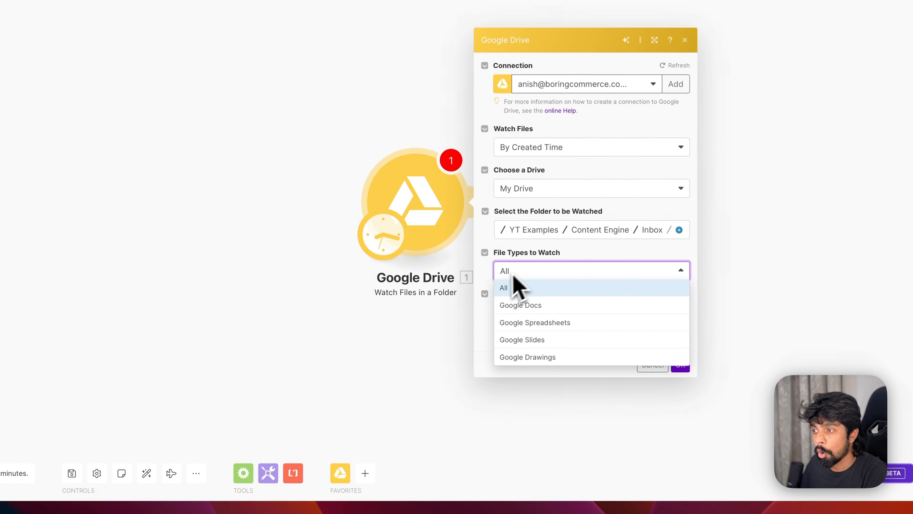
left_click(490, 286)
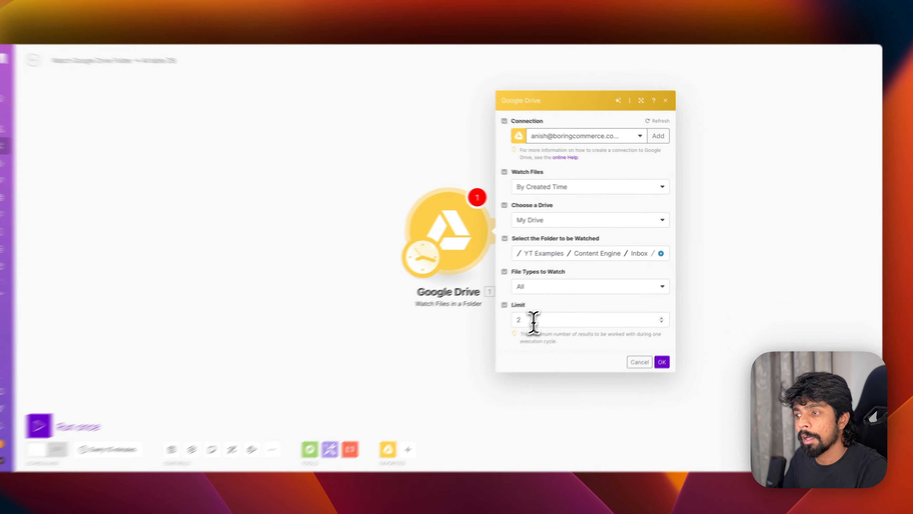
- Change the limit from 2 to 1 file per cycle and save the module
left_click(548, 315)
key("BackSpace")
type("1")
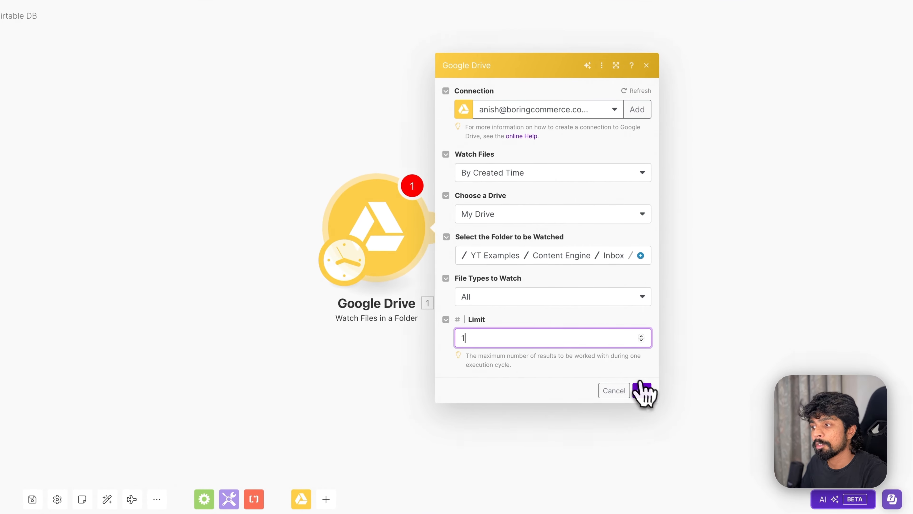
left_click(642, 389)
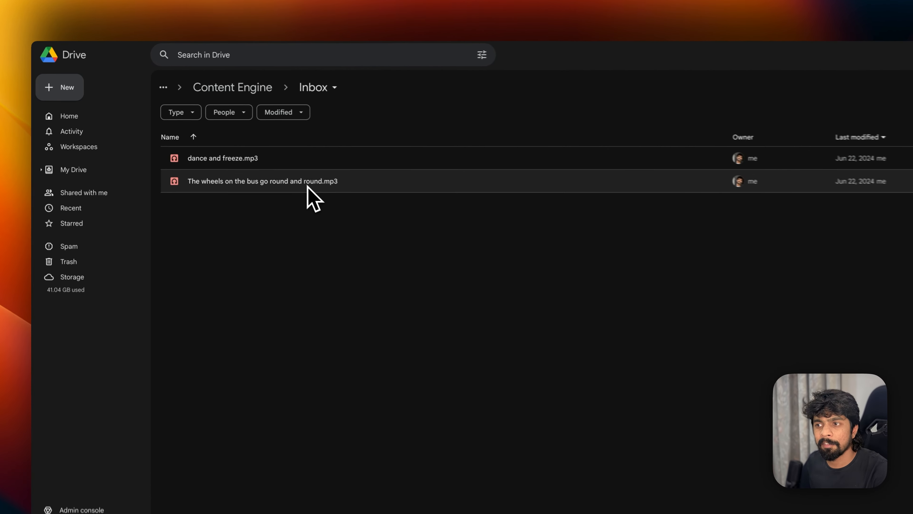
left_click(266, 154)
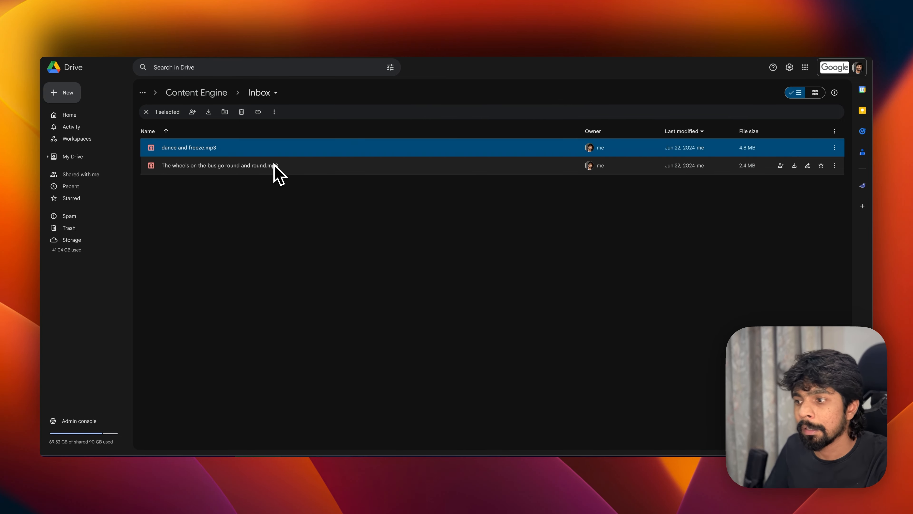
left_click(266, 170)
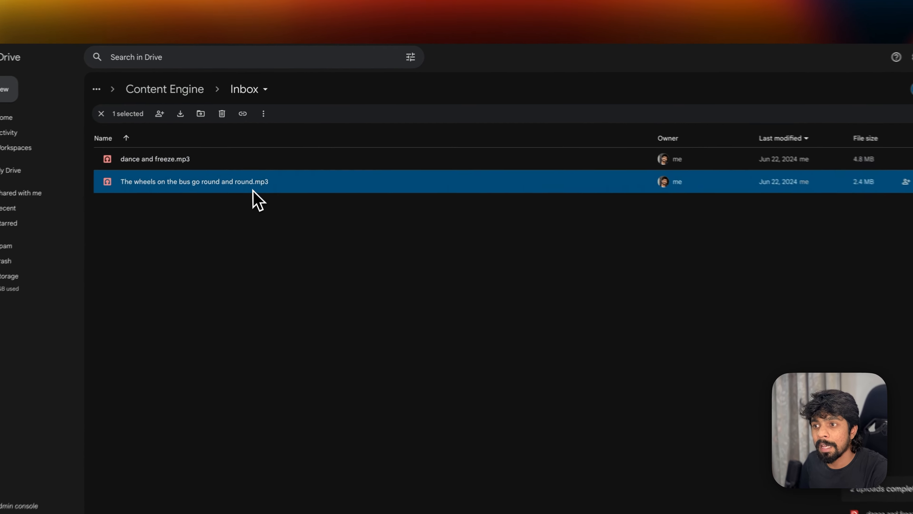
left_click(277, 154)
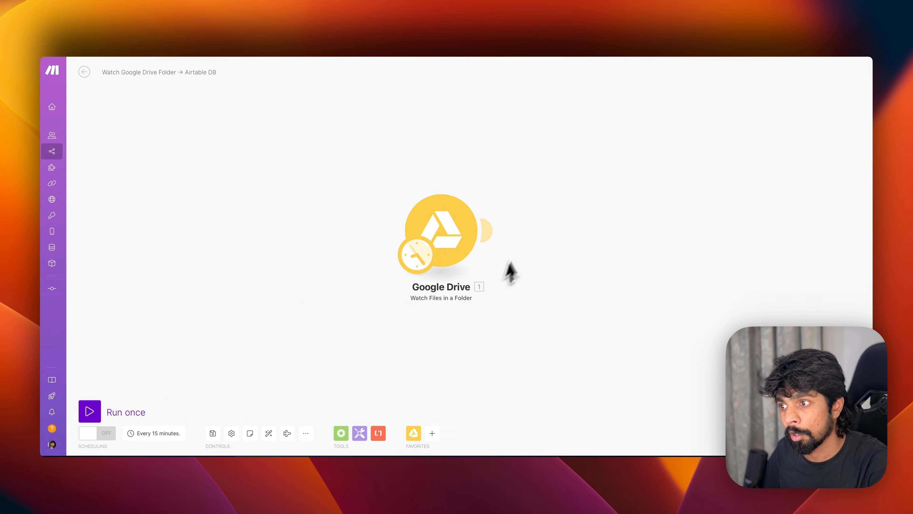
- Run the scenario once and inspect the watch module's output bundle
left_click(104, 411)
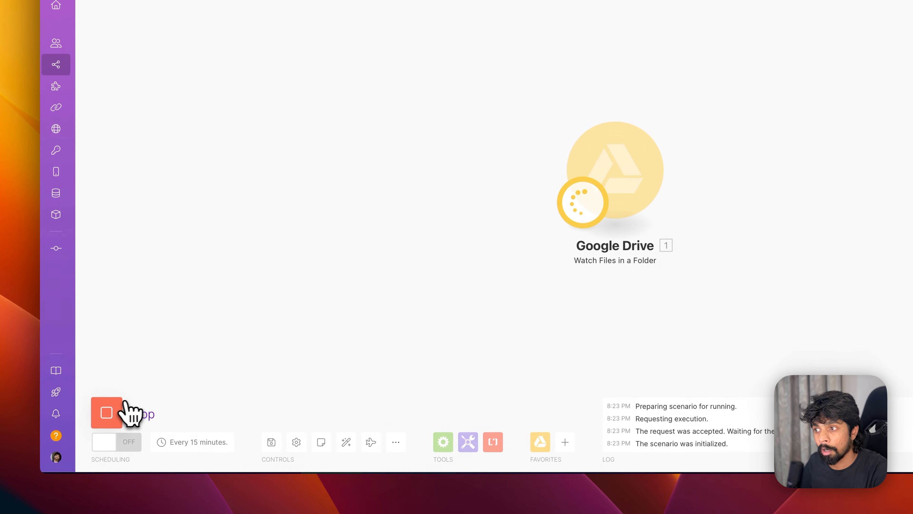
left_click(484, 163)
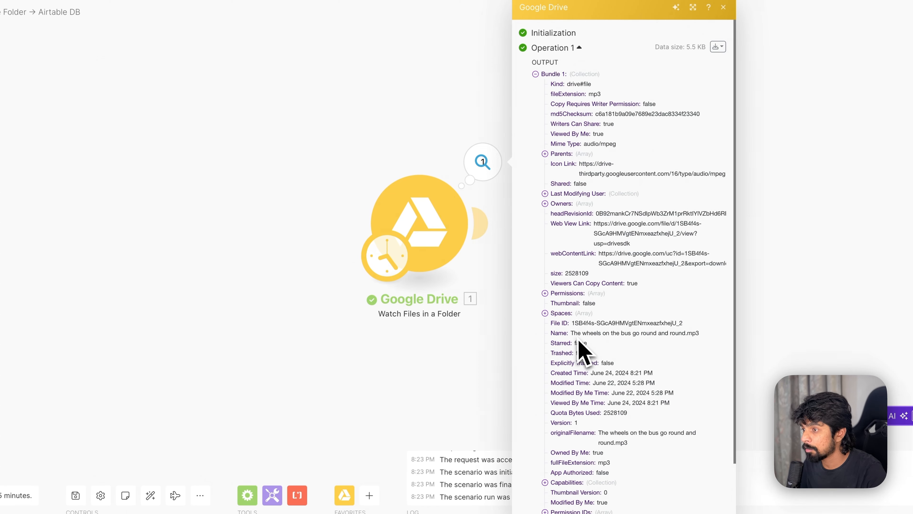
left_click(483, 354)
left_click(486, 165)
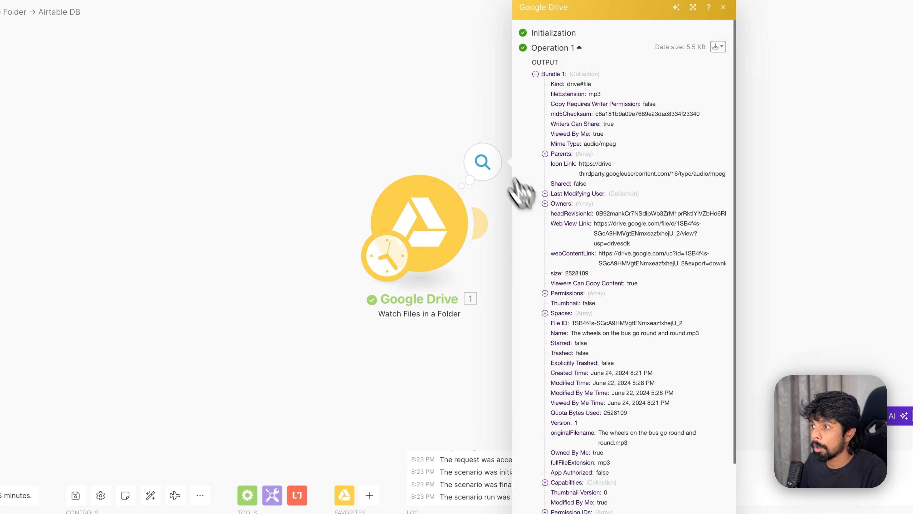
left_click(421, 383)
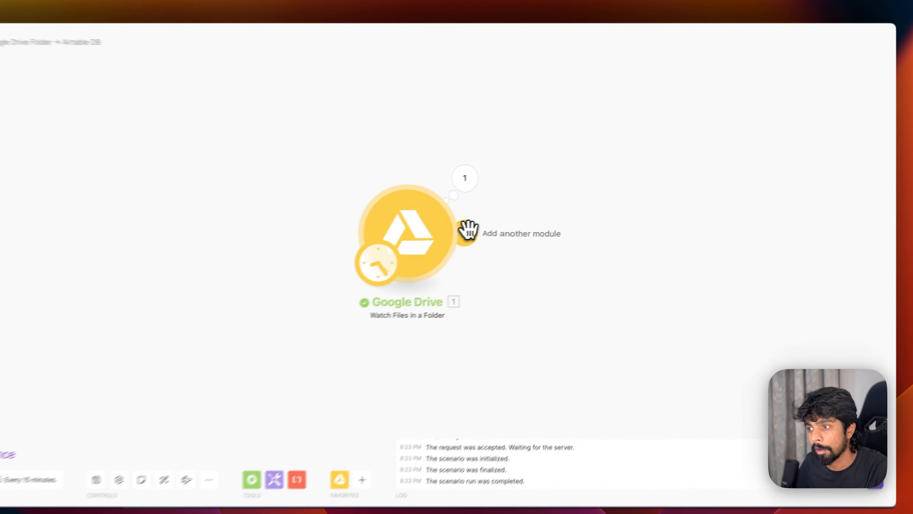
- Add a Google Drive Create a Folder module after the watch trigger
left_click(520, 227)
type("drive")
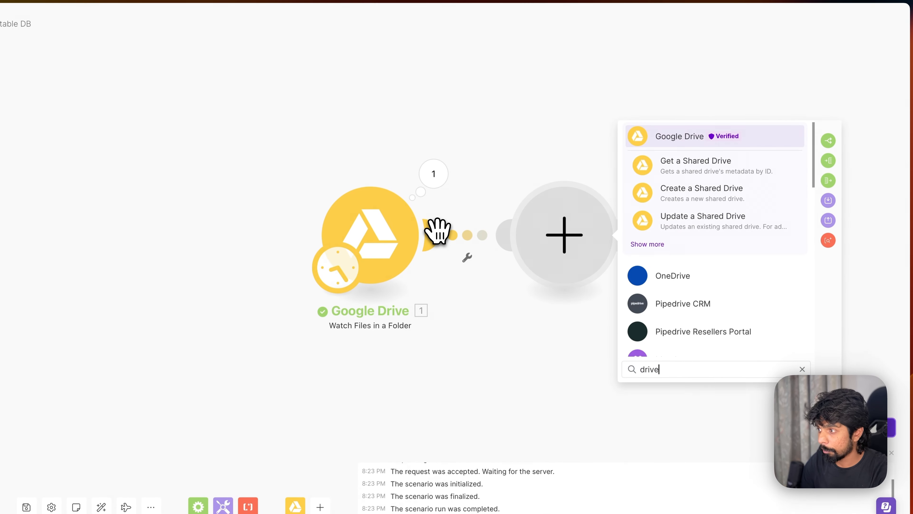
left_click(651, 245)
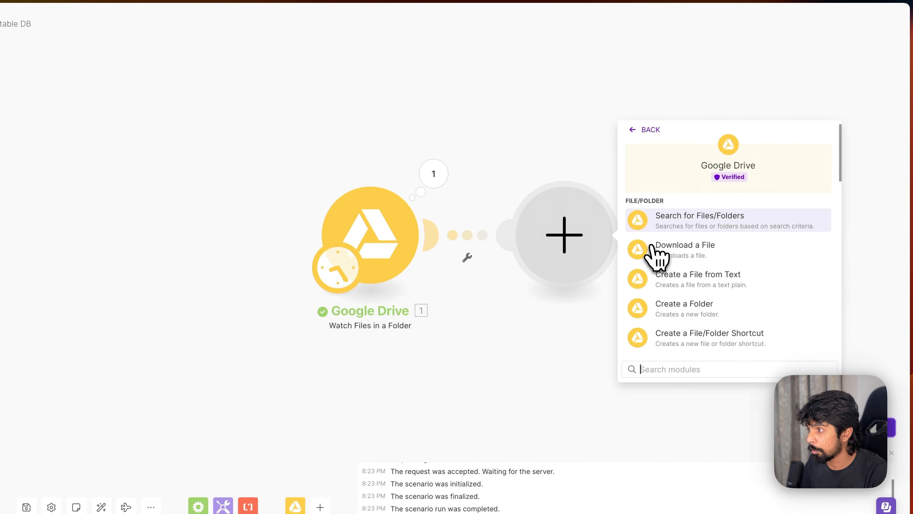
scroll(656, 258, "down", 2)
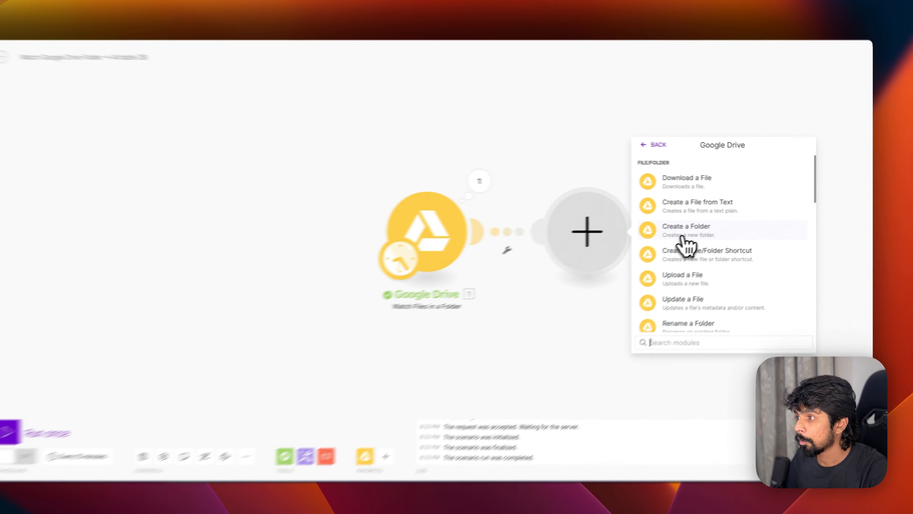
left_click(699, 233)
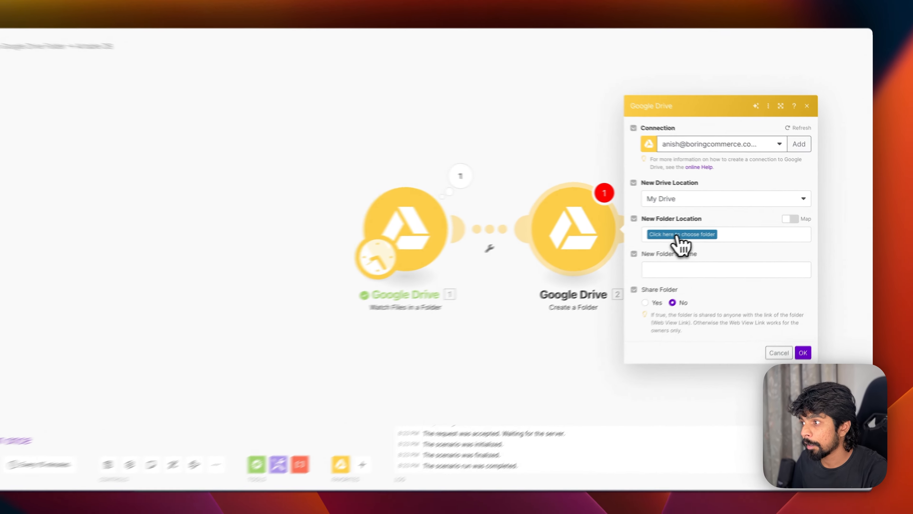
- Create the folder in YT Examples / Content Engine / Processed, named with module 1's Name
left_click(707, 235)
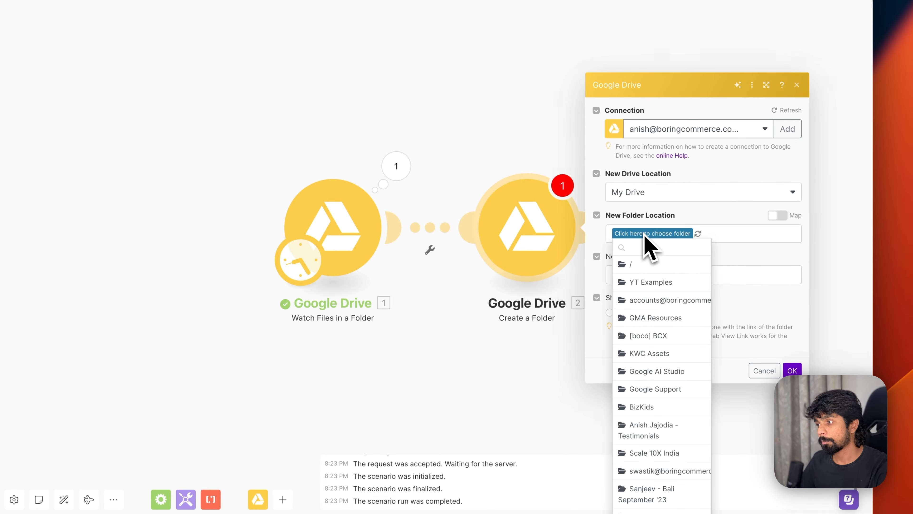
left_click(651, 282)
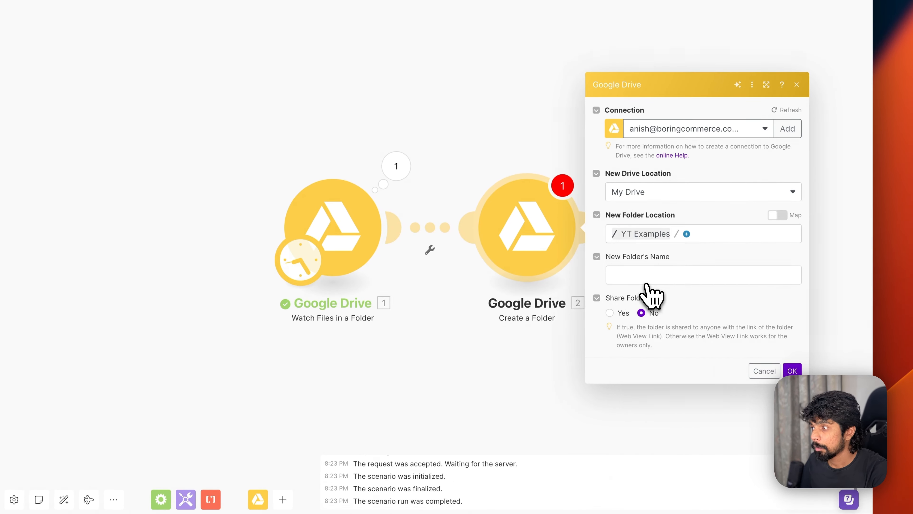
left_click(687, 233)
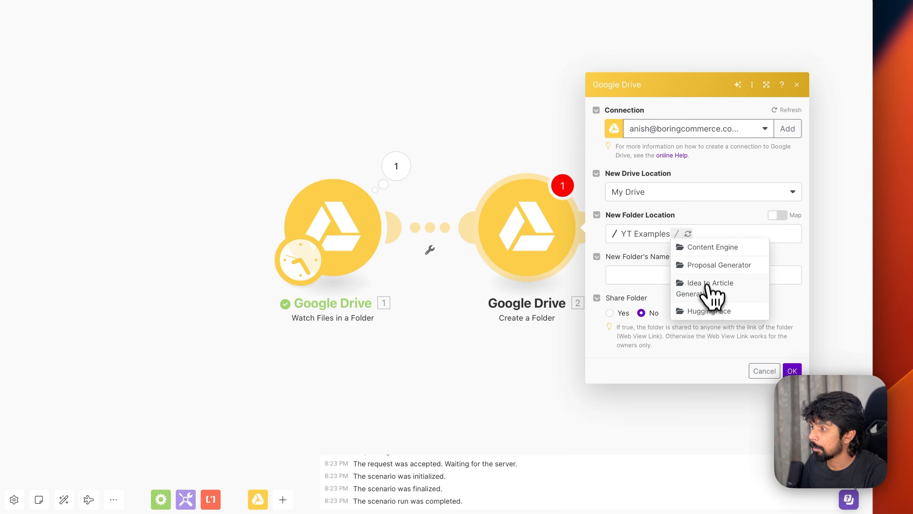
left_click(712, 252)
left_click(759, 234)
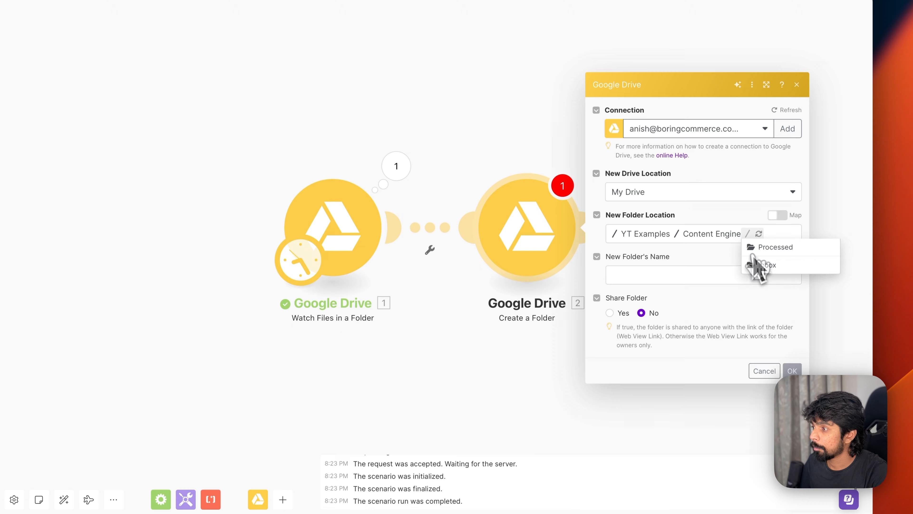
left_click(767, 249)
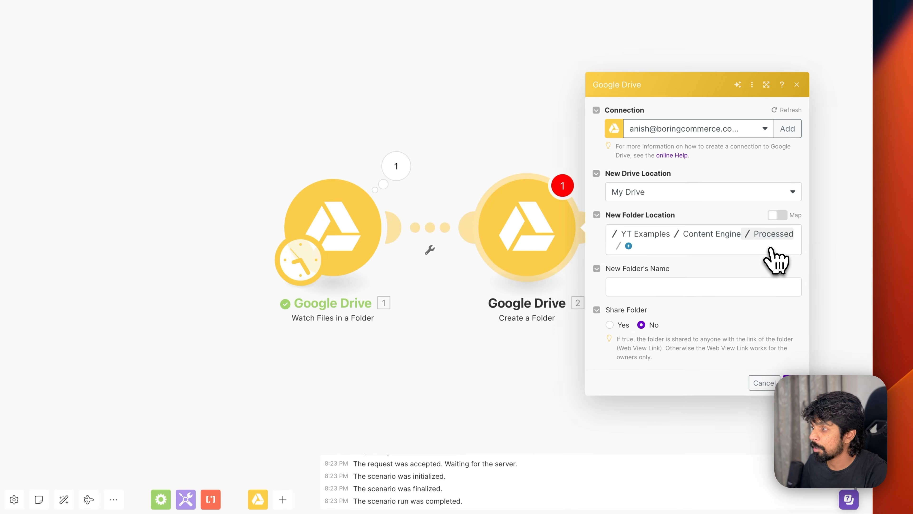
left_click(699, 276)
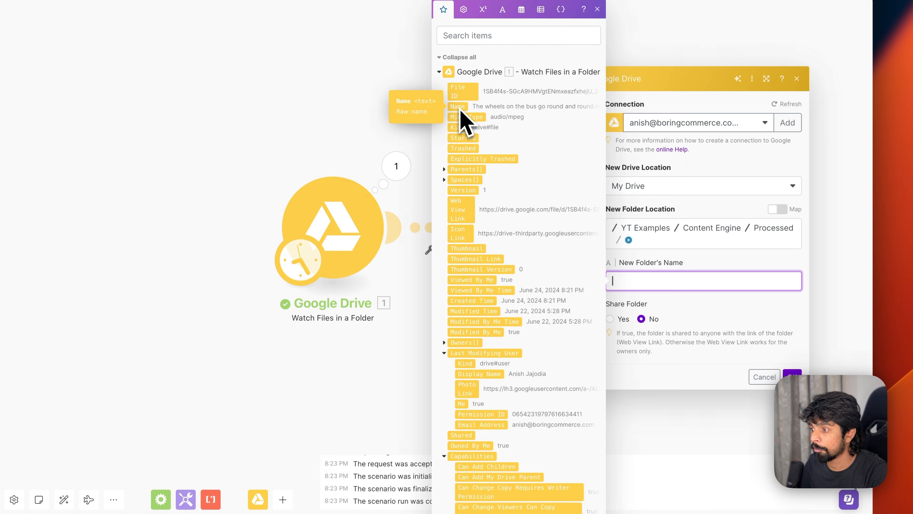
left_click_drag(461, 109, 675, 272)
left_click(792, 360)
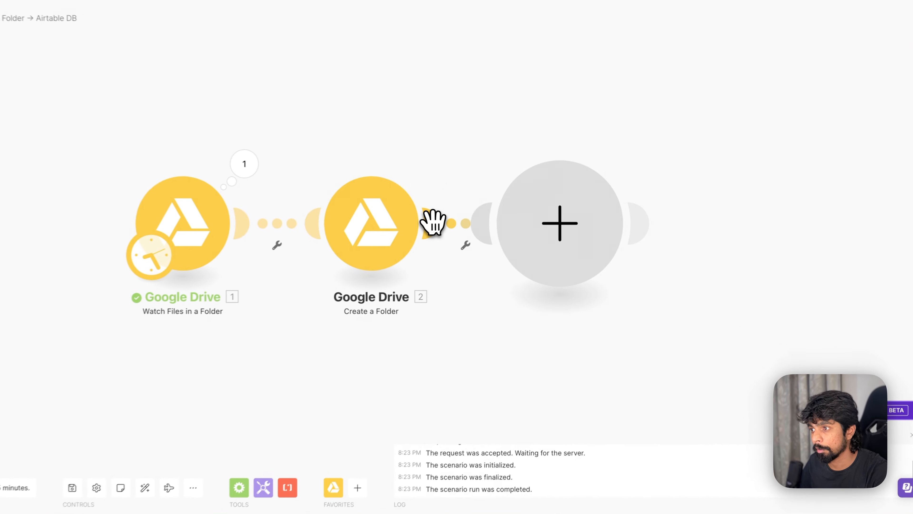
- Add a Google Drive Move a File/Folder module after Create a Folder
left_click(433, 222)
left_click(672, 178)
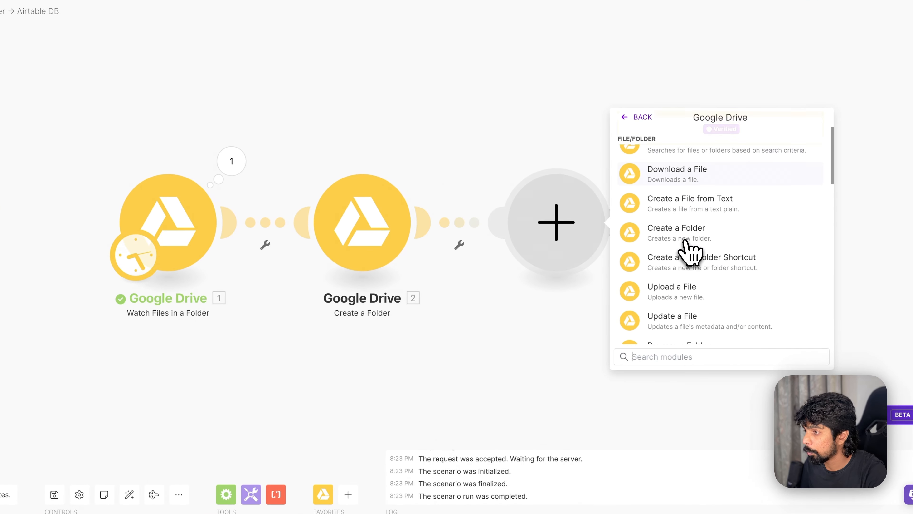
scroll(685, 240, "down", 4)
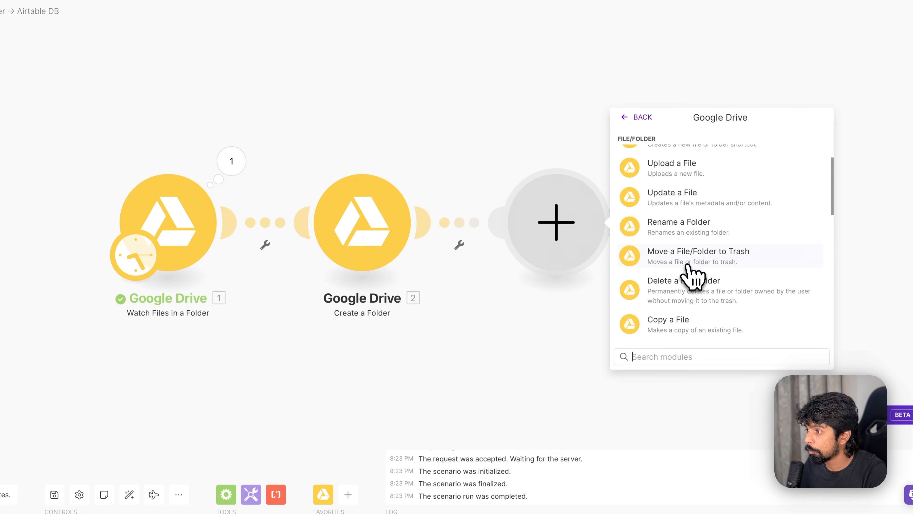
scroll(687, 274, "down", 2)
left_click(691, 290)
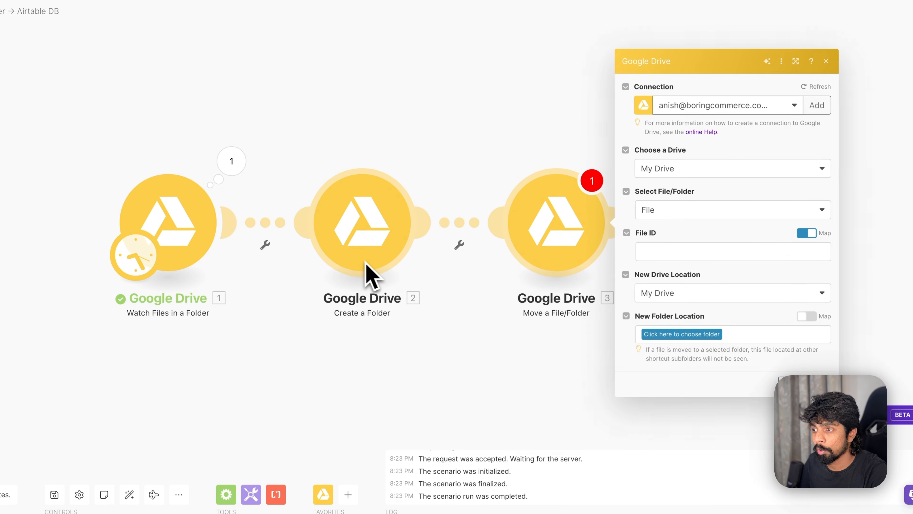
- Map module 1's File ID as the file and module 2's Folder ID as destination
left_click(672, 254)
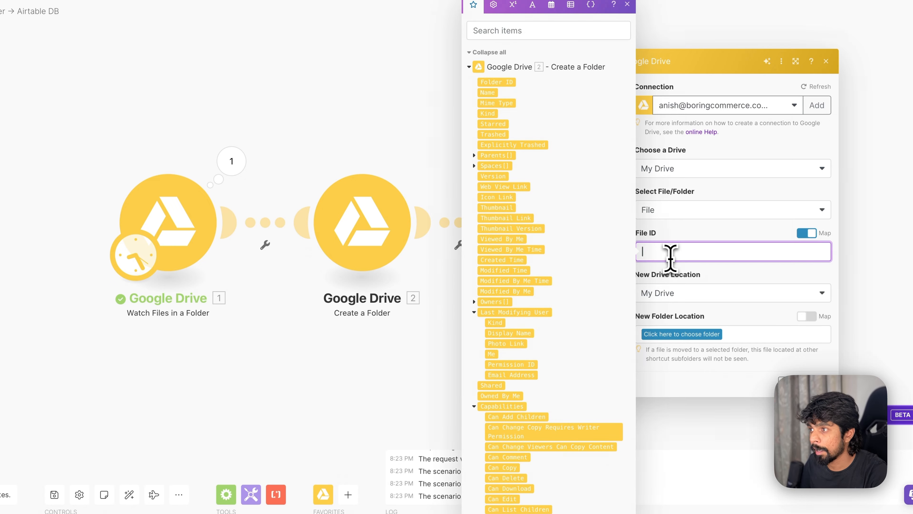
scroll(519, 404, "down", 10)
scroll(520, 404, "up", 4)
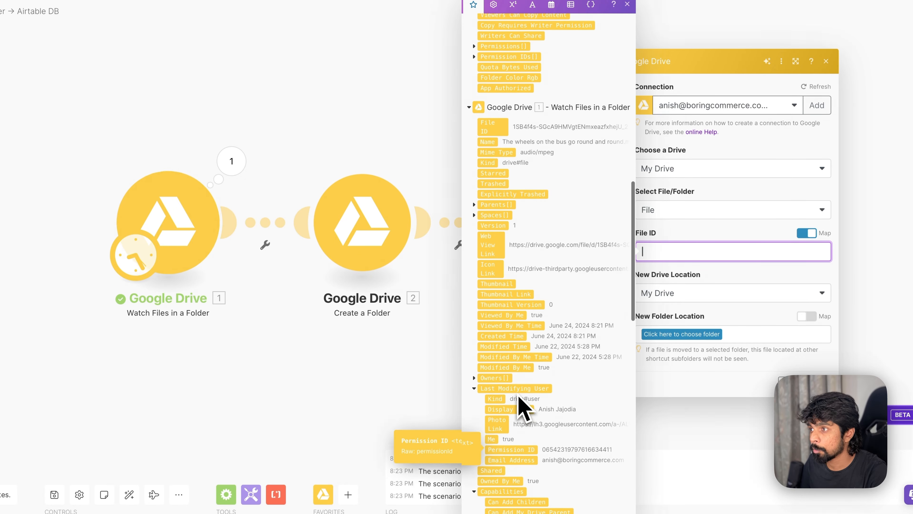
left_click_drag(435, 142, 628, 281)
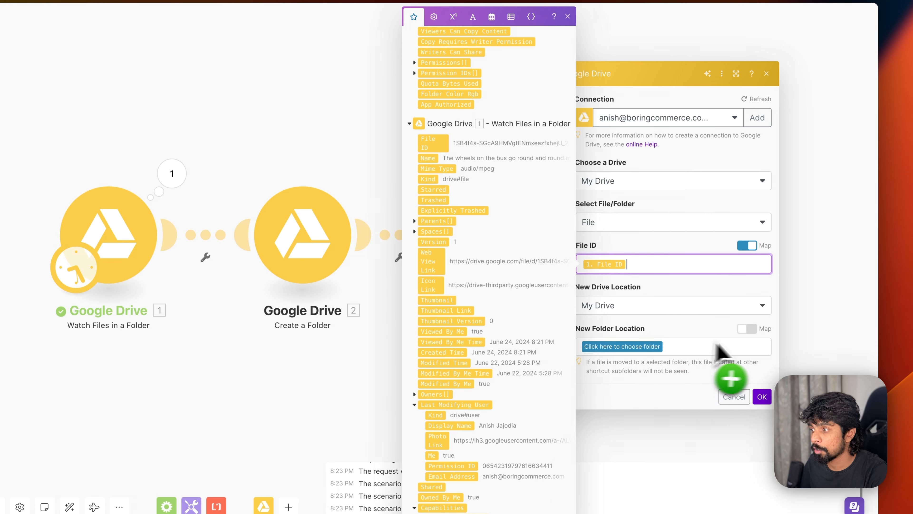
left_click(747, 329)
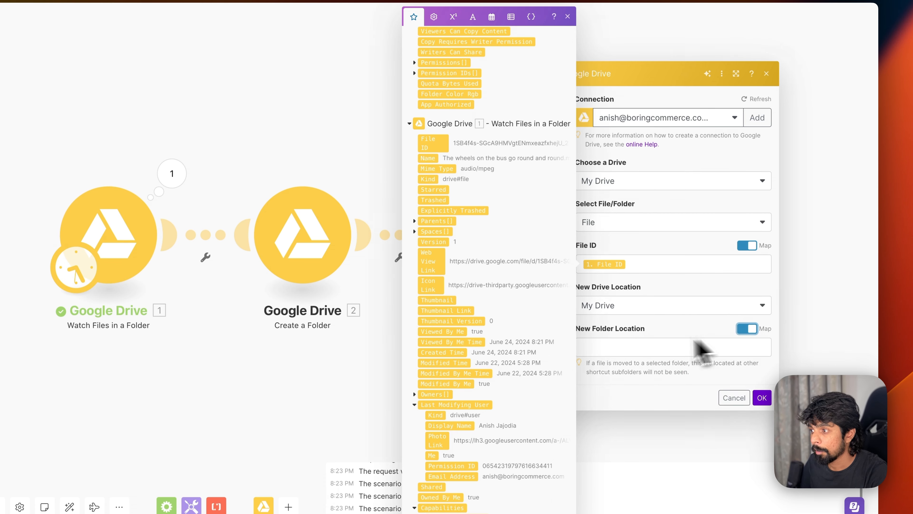
left_click(671, 345)
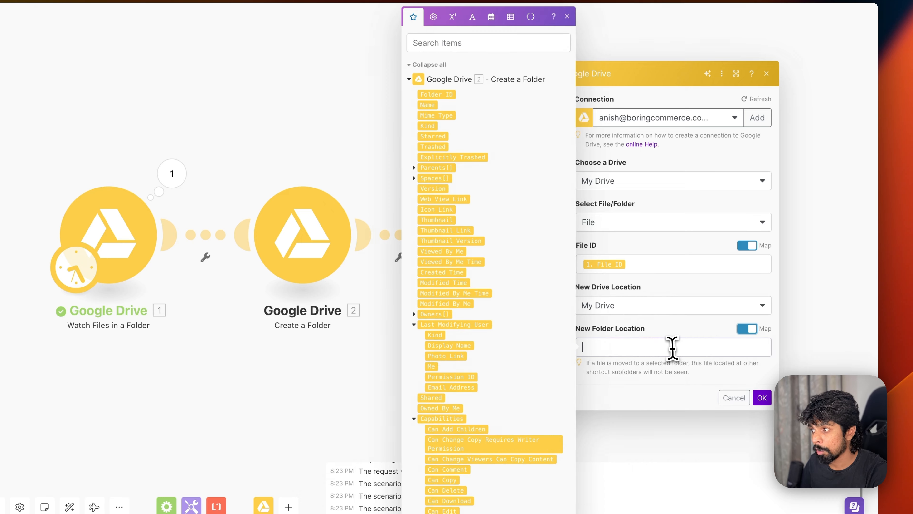
left_click_drag(436, 98, 696, 383)
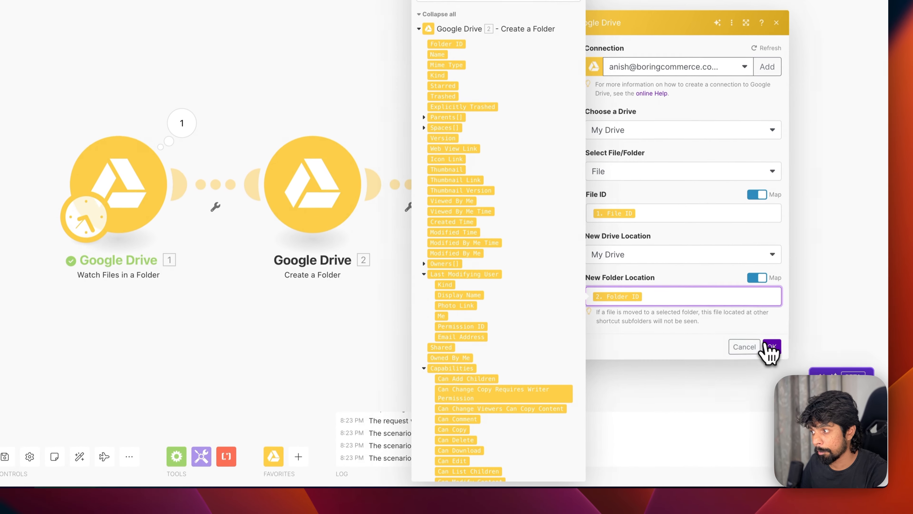
left_click(771, 347)
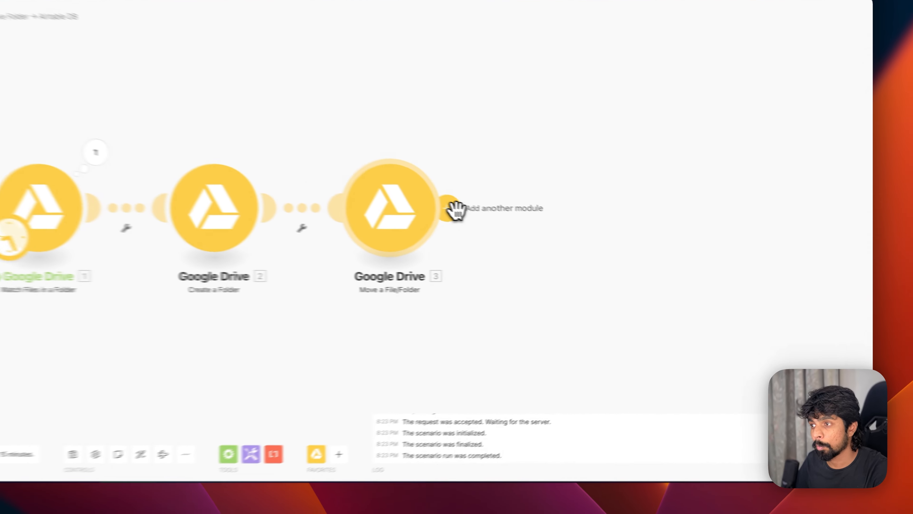
- Add an Airtable 'Create a Record' module after the Move a File step
left_click(522, 230)
type("airtable")
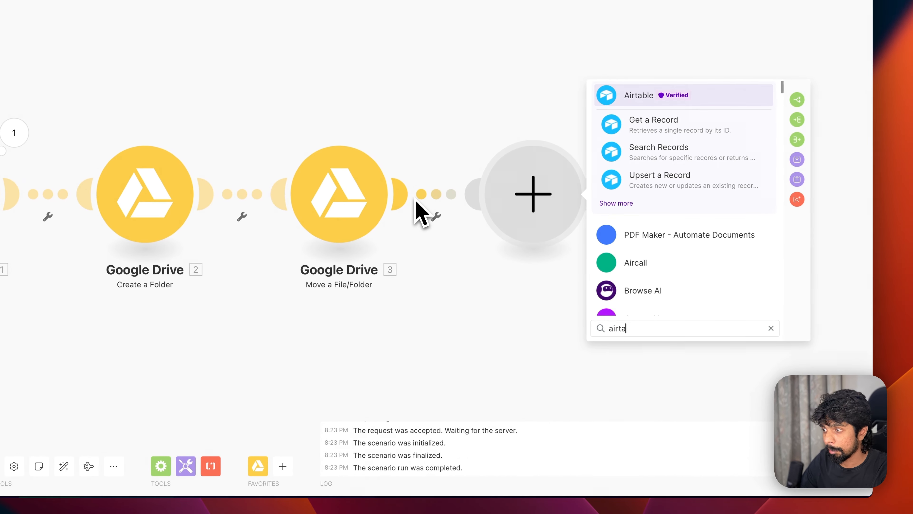
left_click(625, 204)
scroll(669, 233, "down", 3)
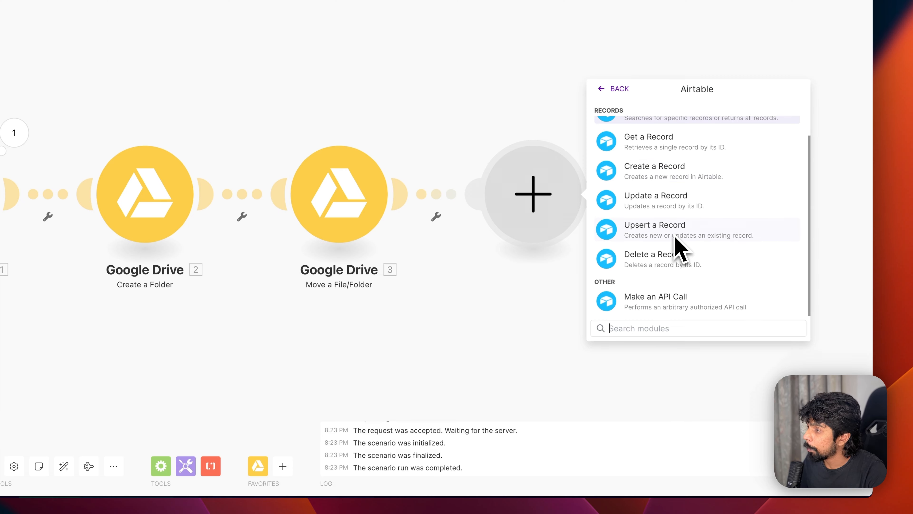
left_click(668, 178)
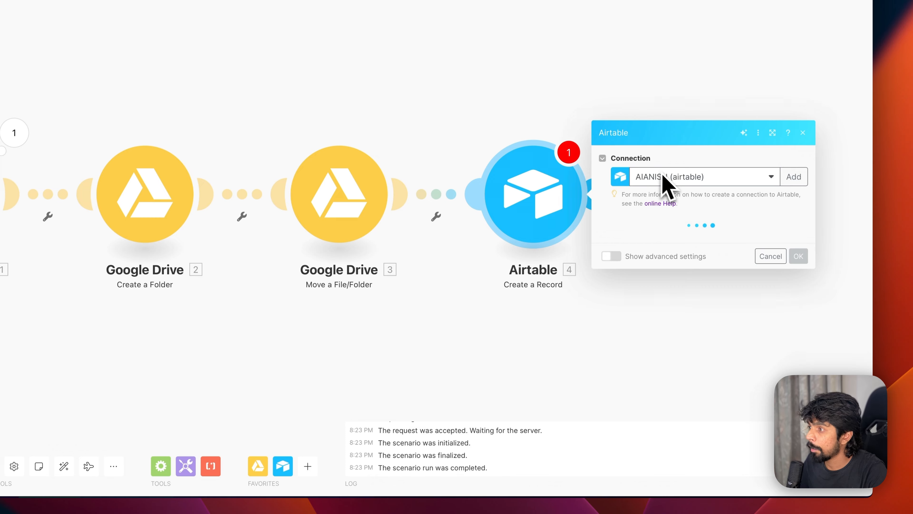
- Point the module at the Boring Content Engine base and its Content table
left_click(656, 180)
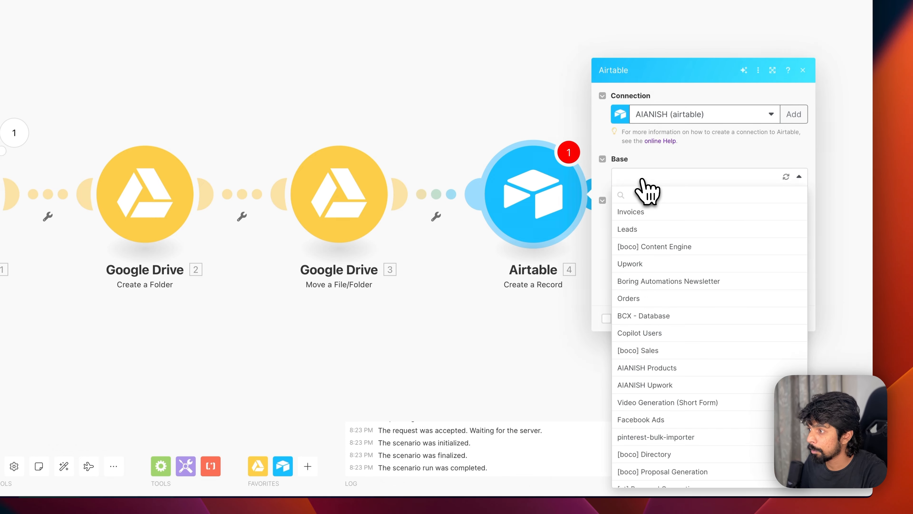
left_click(786, 177)
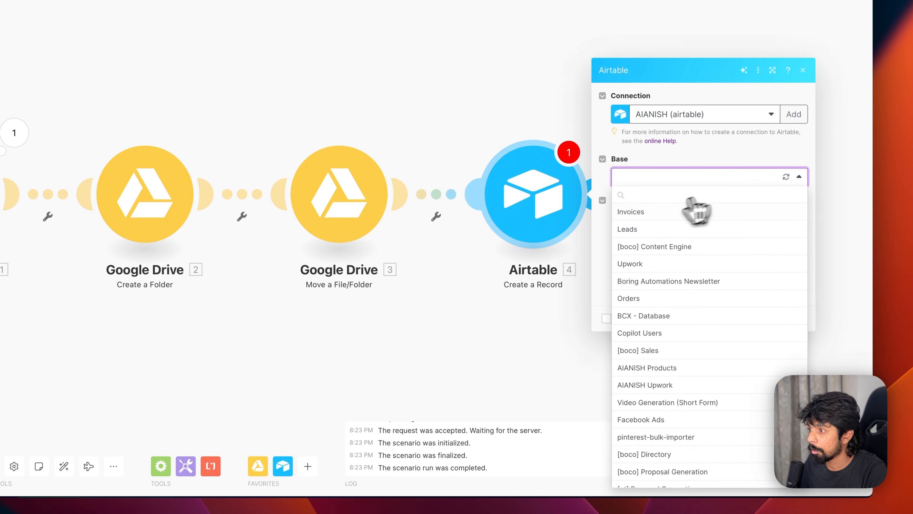
scroll(672, 300, "down", 3)
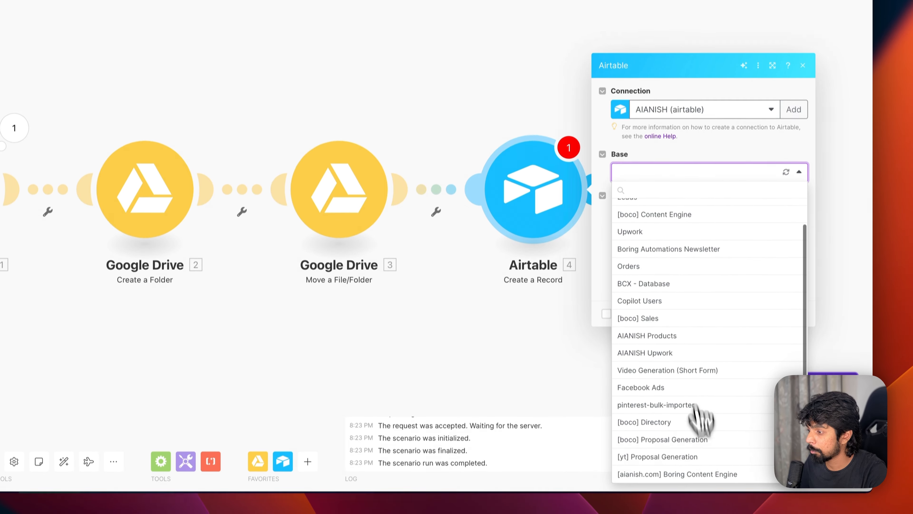
left_click(698, 480)
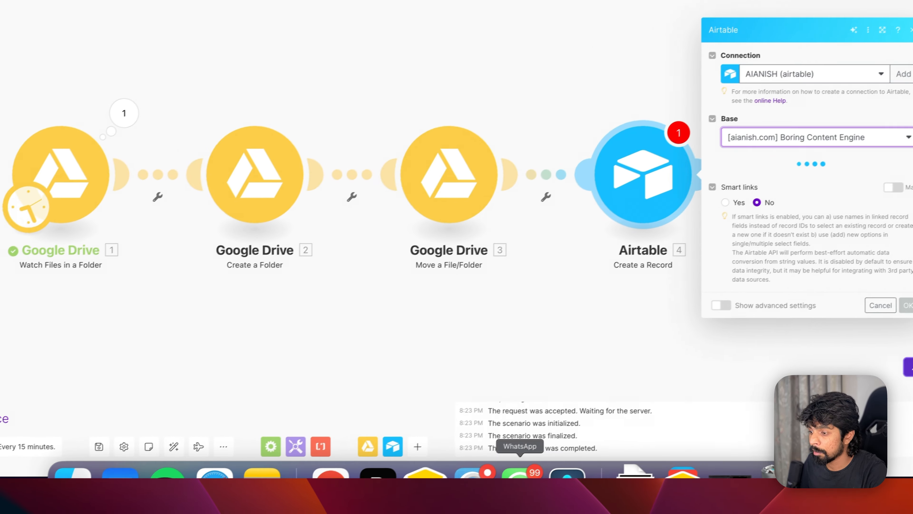
left_click(650, 246)
left_click(645, 268)
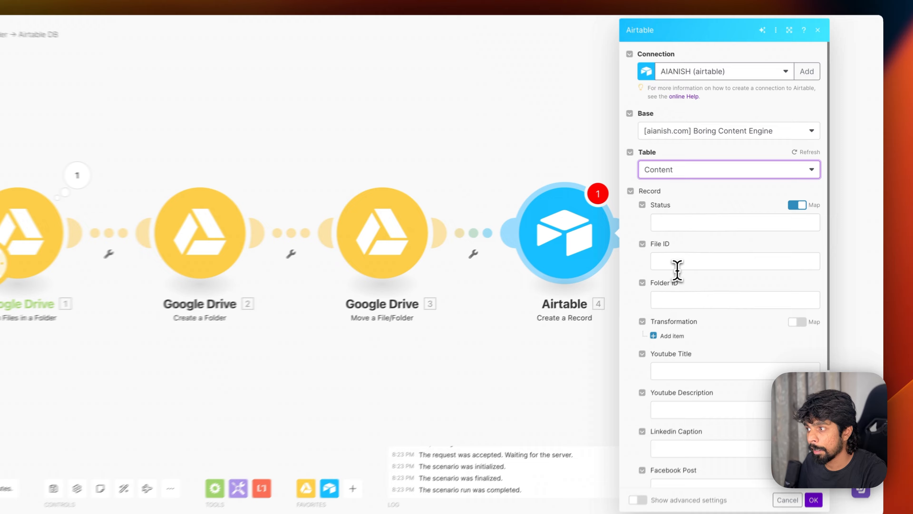
- Map the watched file's File ID from module 1 into the record's File ID
left_click(711, 252)
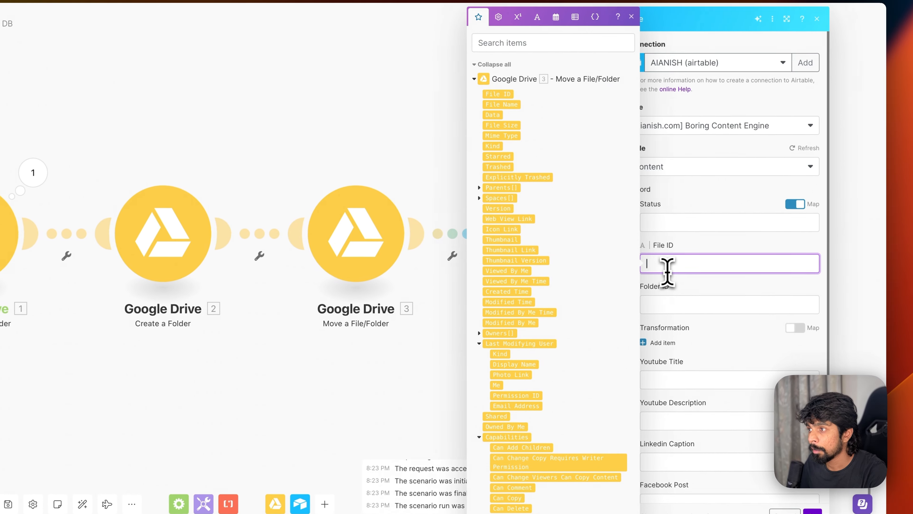
scroll(514, 230, "down", 10)
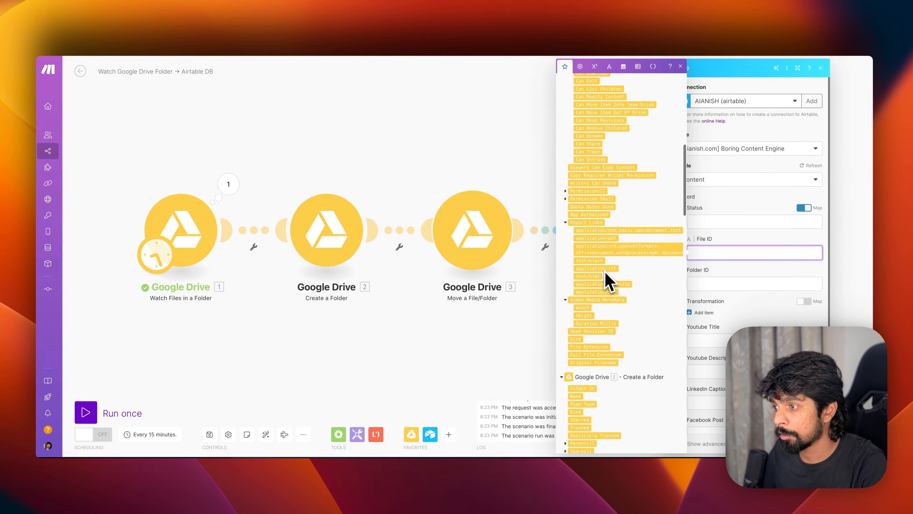
scroll(608, 281, "down", 15)
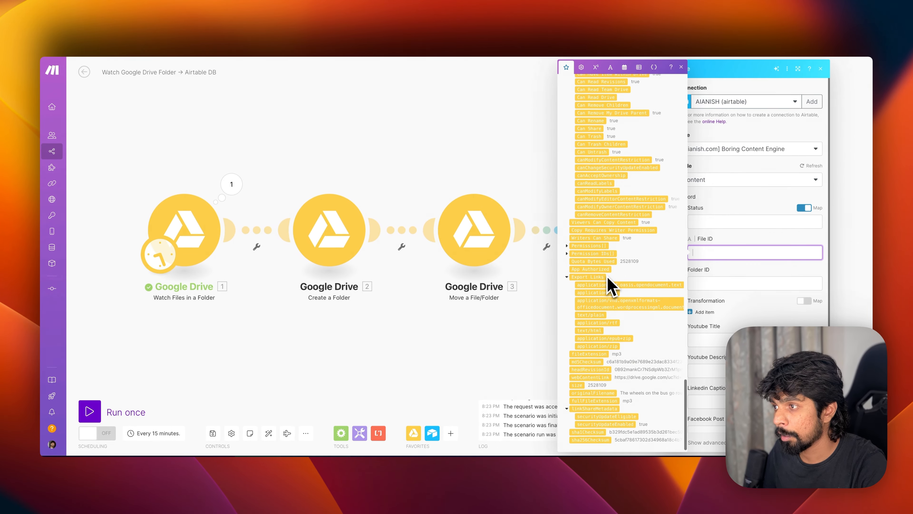
scroll(609, 284, "up", 2)
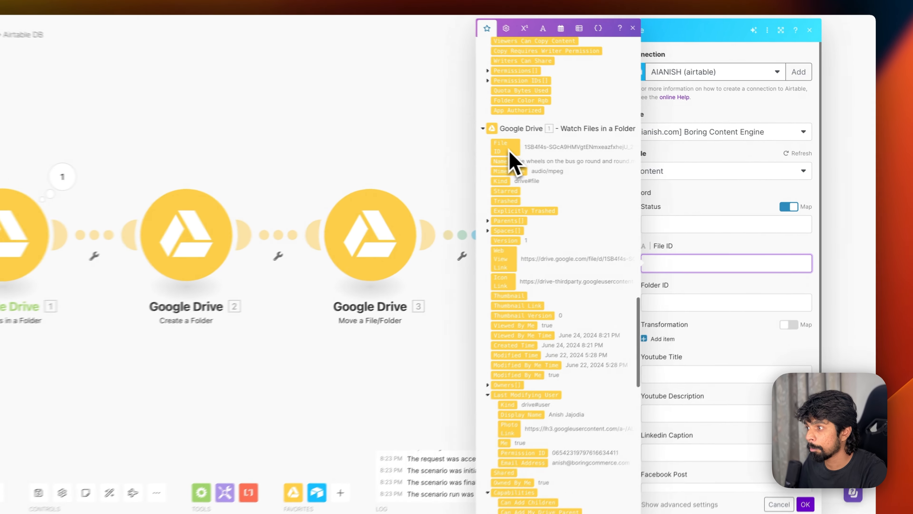
left_click_drag(577, 161, 719, 264)
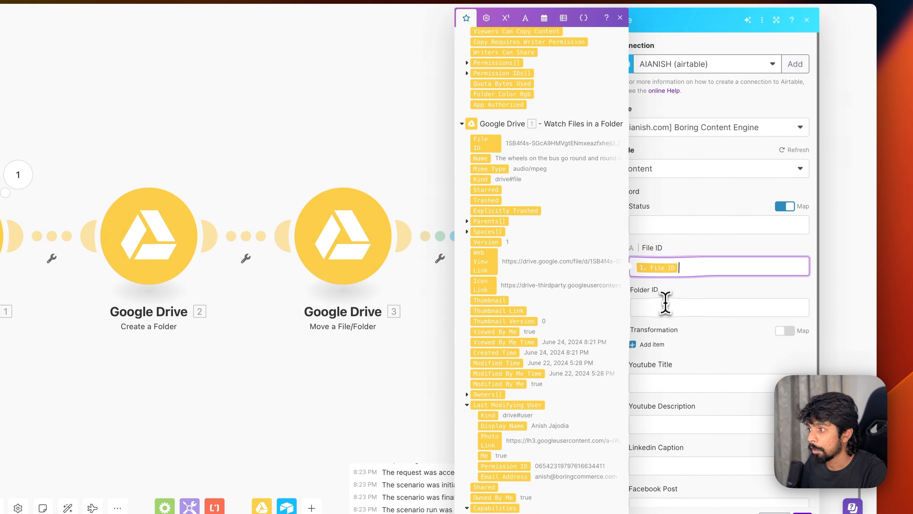
- Map Folder ID from module 2, Create a Folder, into the record's Folder ID
left_click(665, 306)
scroll(513, 326, "down", 15)
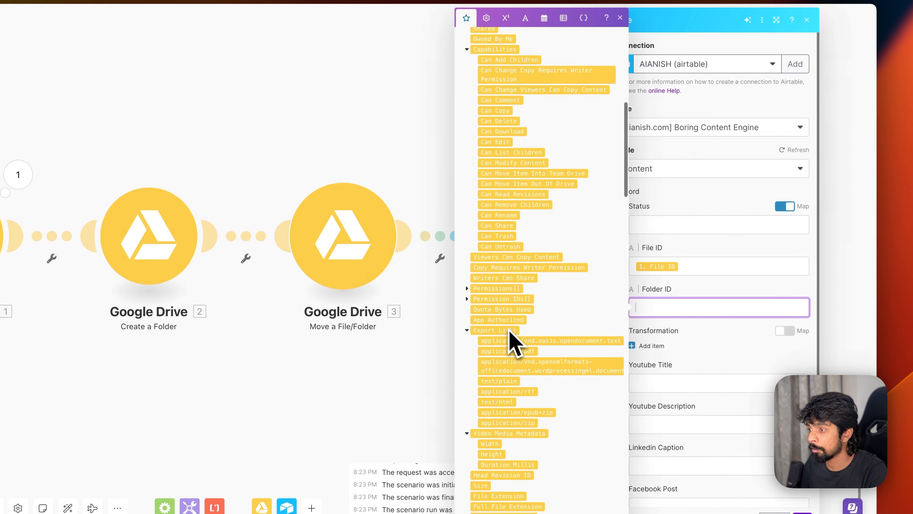
left_click_drag(491, 273, 697, 326)
scroll(677, 378, "down", 2)
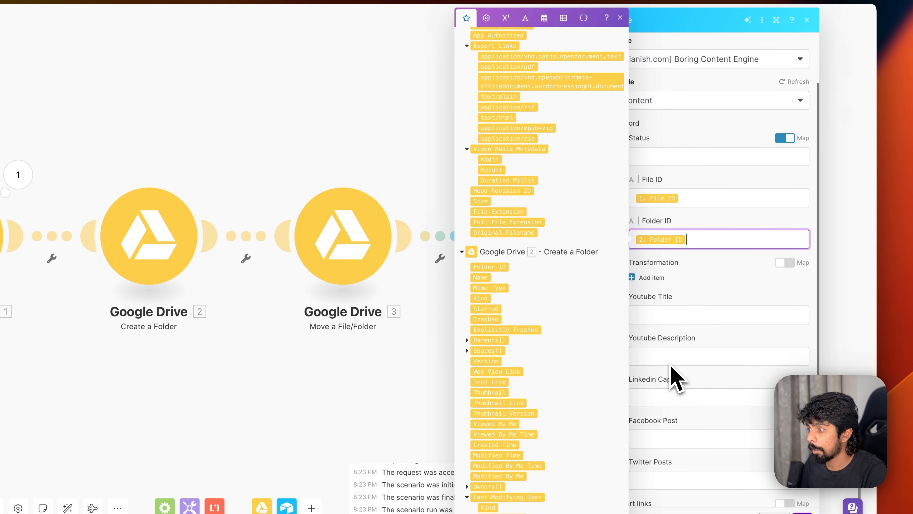
scroll(676, 377, "down", 2)
scroll(675, 377, "up", 2)
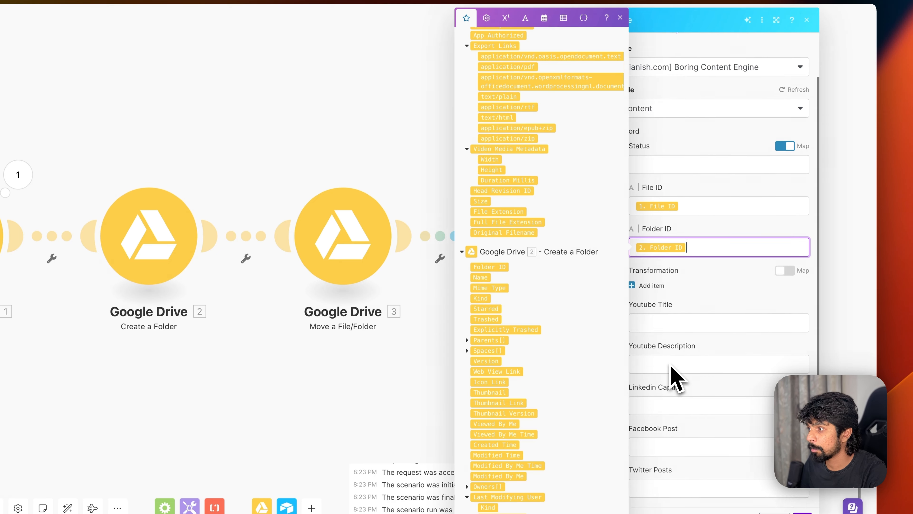
left_click(676, 190)
left_click(620, 17)
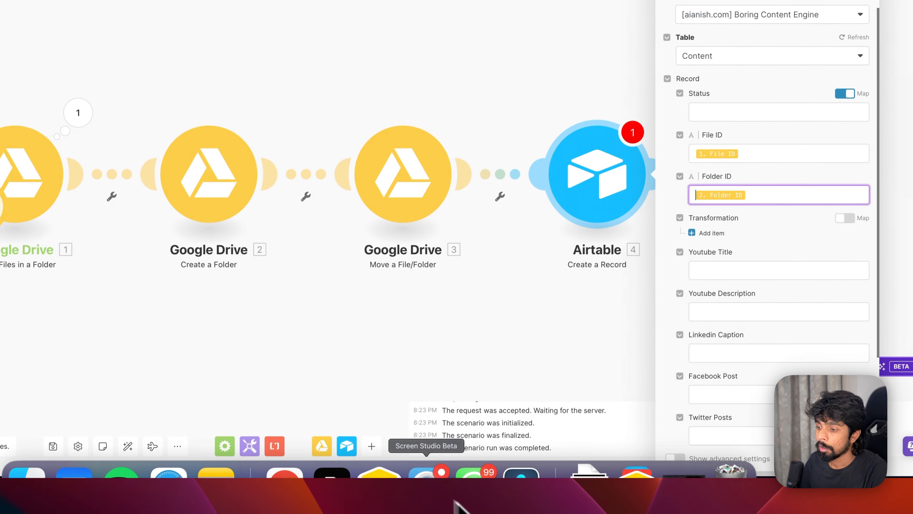
- Insert a single line text field 'File Name' left of File ID in the Content table
left_click(367, 499)
scroll(223, 79, "left", 15)
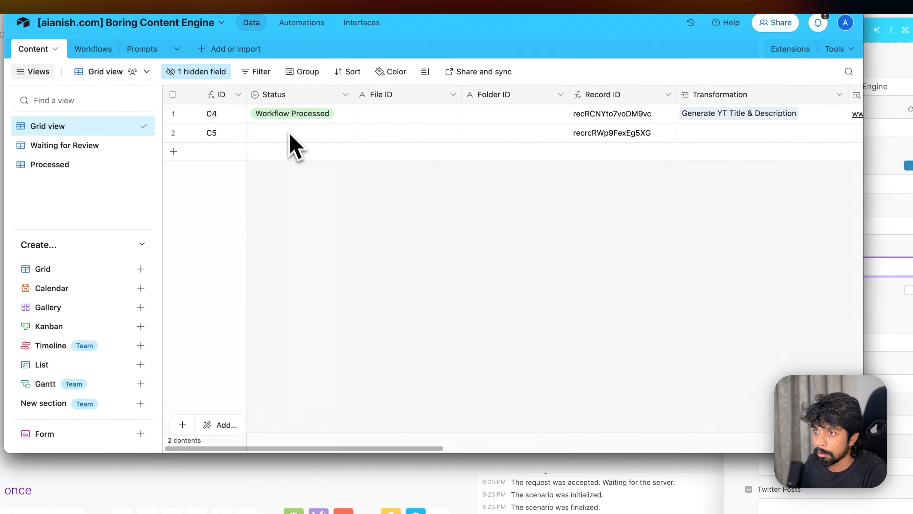
right_click(366, 98)
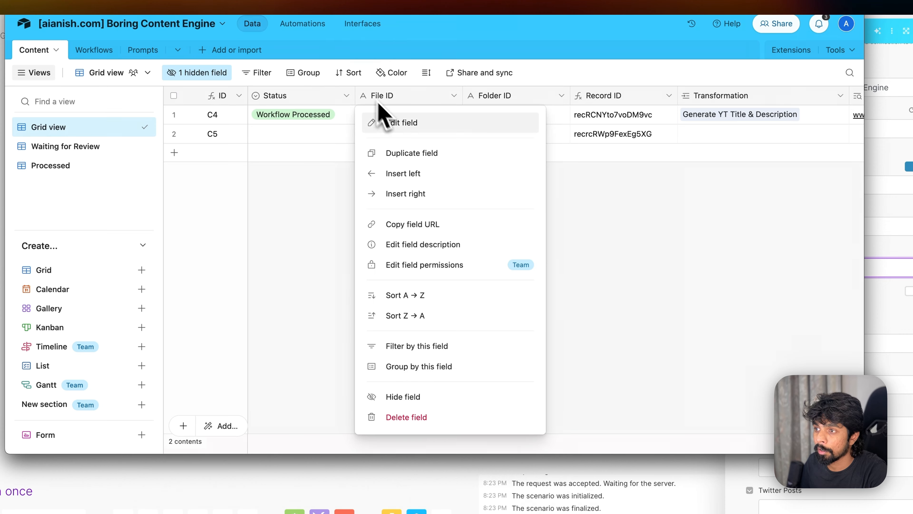
left_click(405, 174)
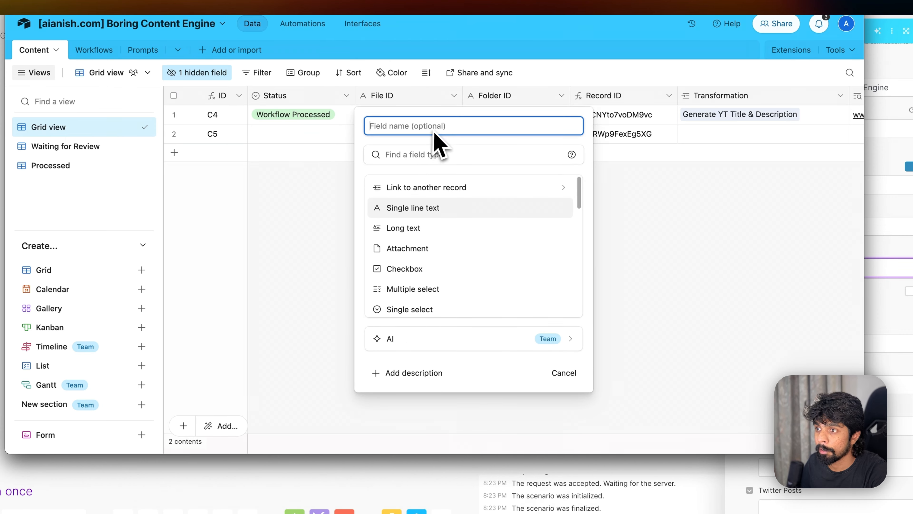
left_click(419, 207)
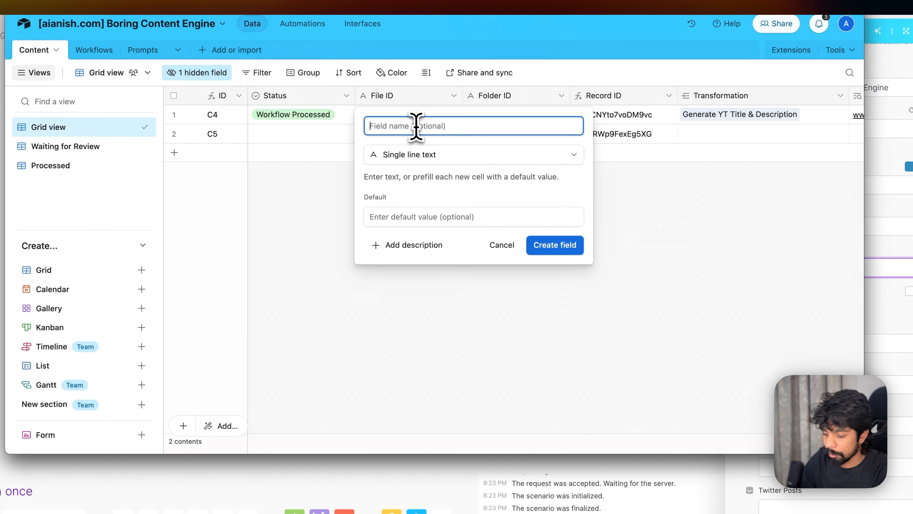
type("File Name")
key("Return")
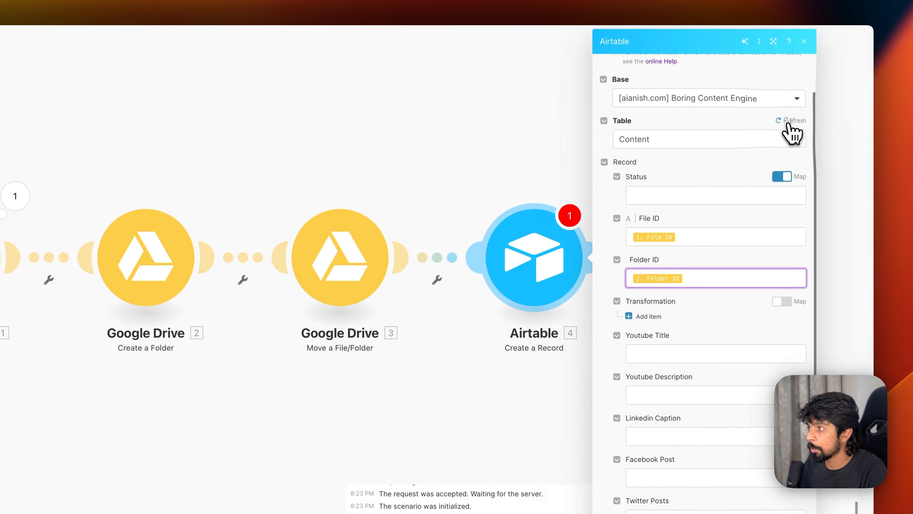
- Refresh the table fields and map module 3's File Name into File Name
left_click(793, 121)
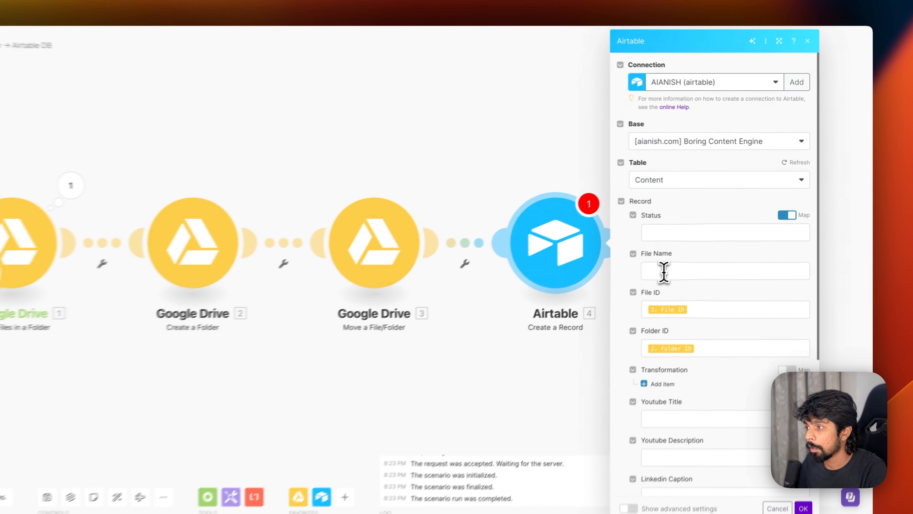
left_click(664, 272)
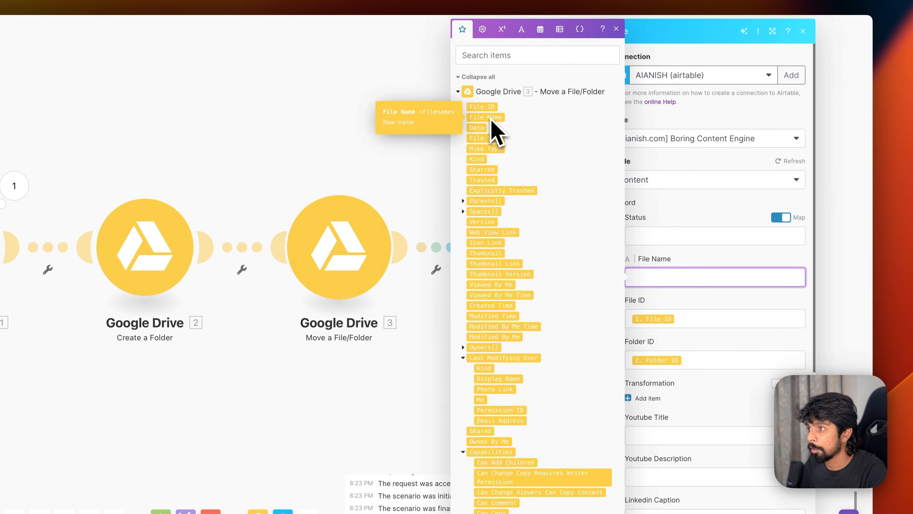
left_click_drag(491, 120, 693, 269)
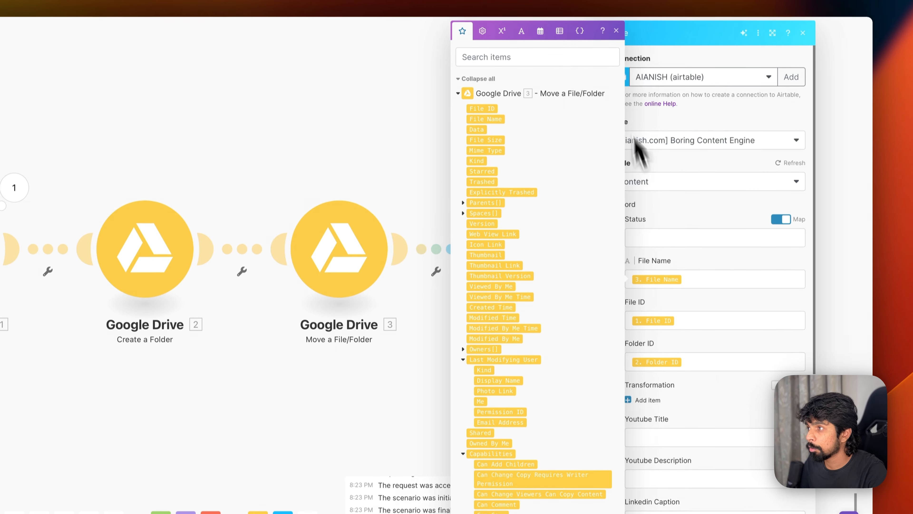
left_click(616, 29)
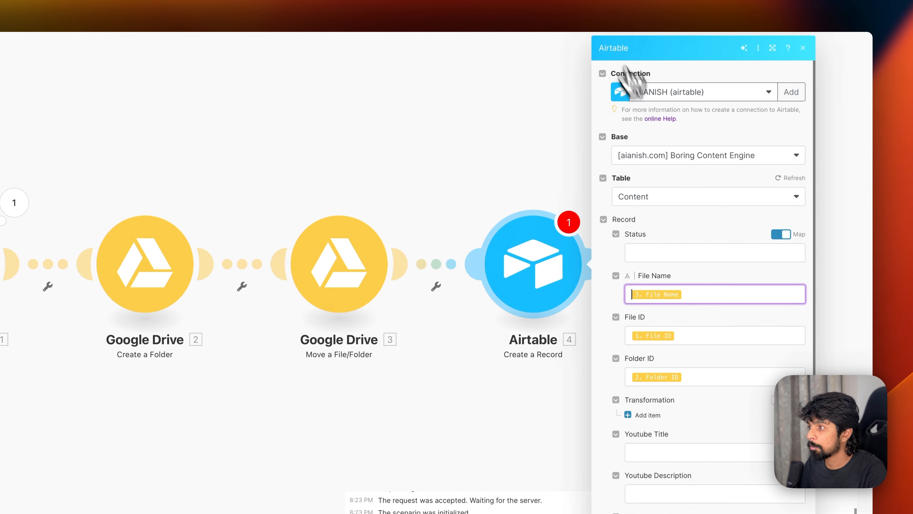
- Leave Status empty and save the Airtable record module
left_click(660, 252)
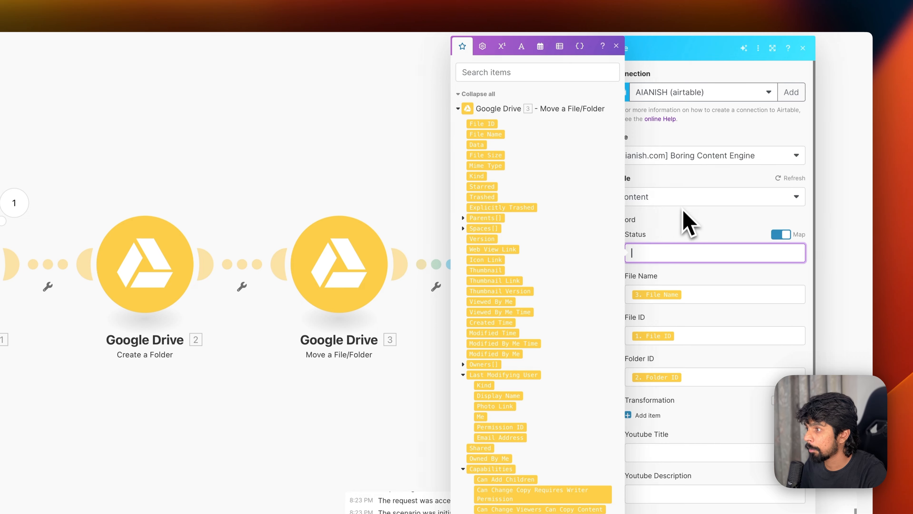
left_click(683, 216)
scroll(692, 324, "down", 4)
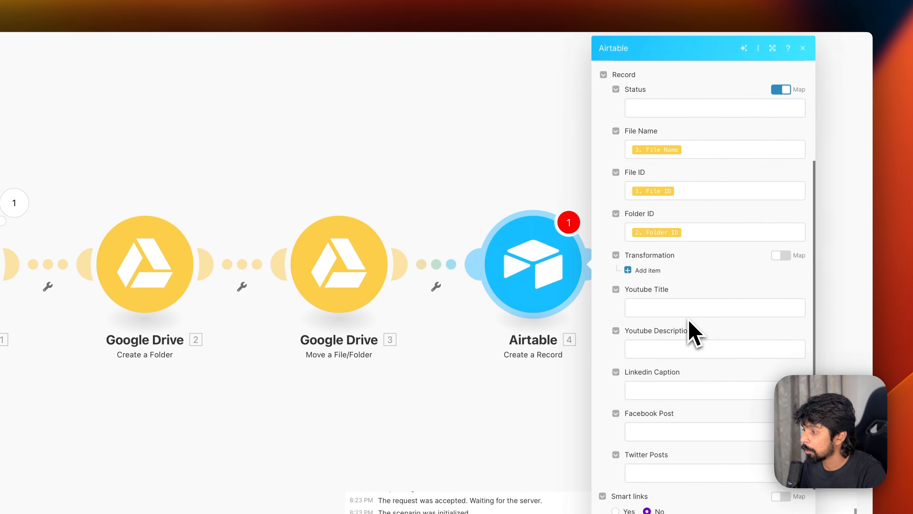
scroll(689, 325, "up", 3)
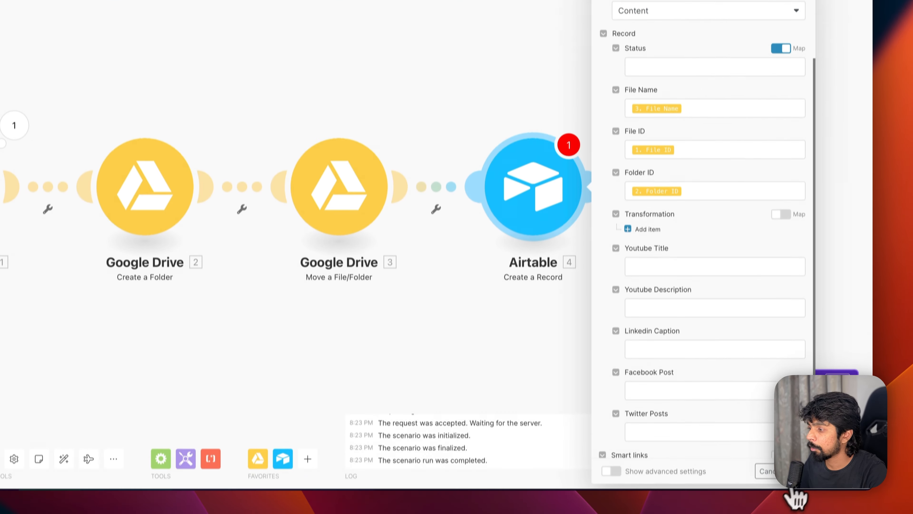
left_click(793, 472)
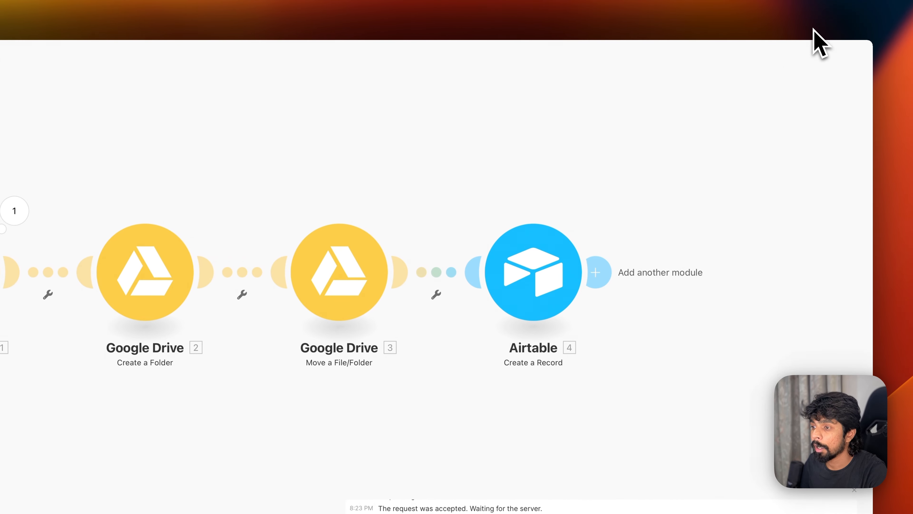
left_click(839, 30)
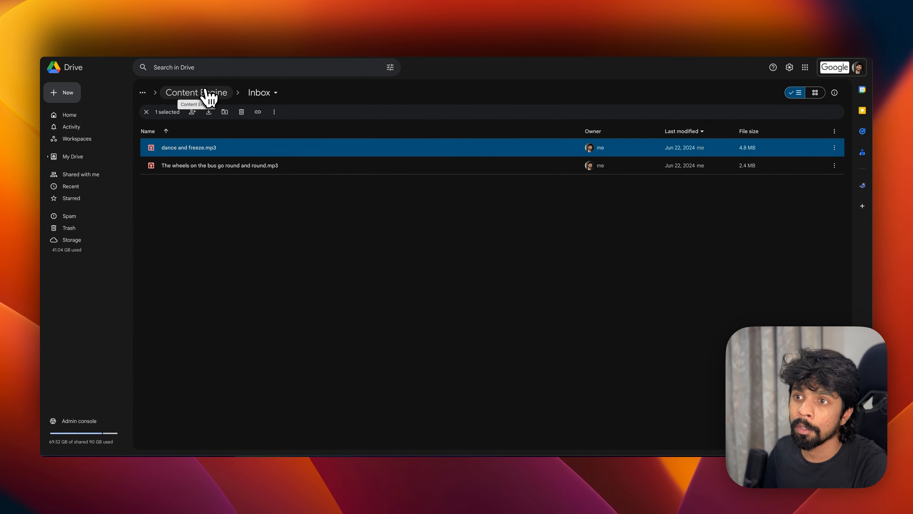
left_click(208, 94)
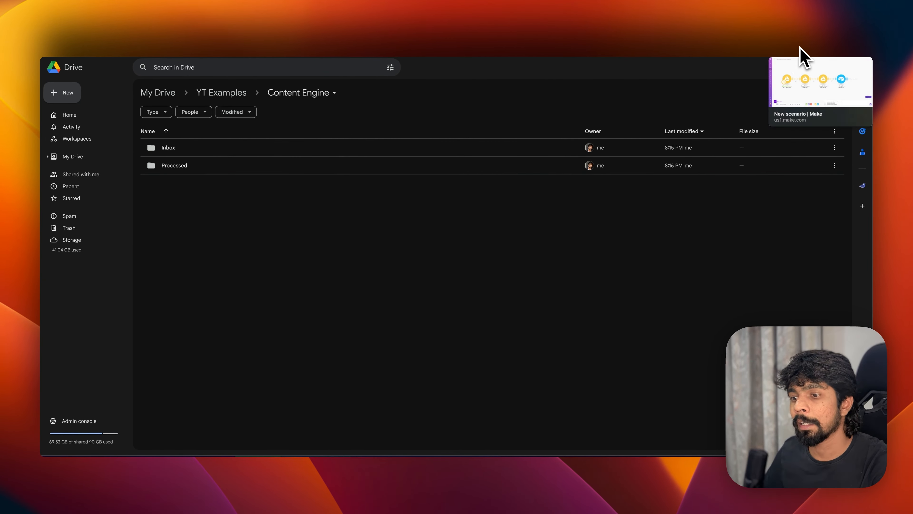
left_click(801, 57)
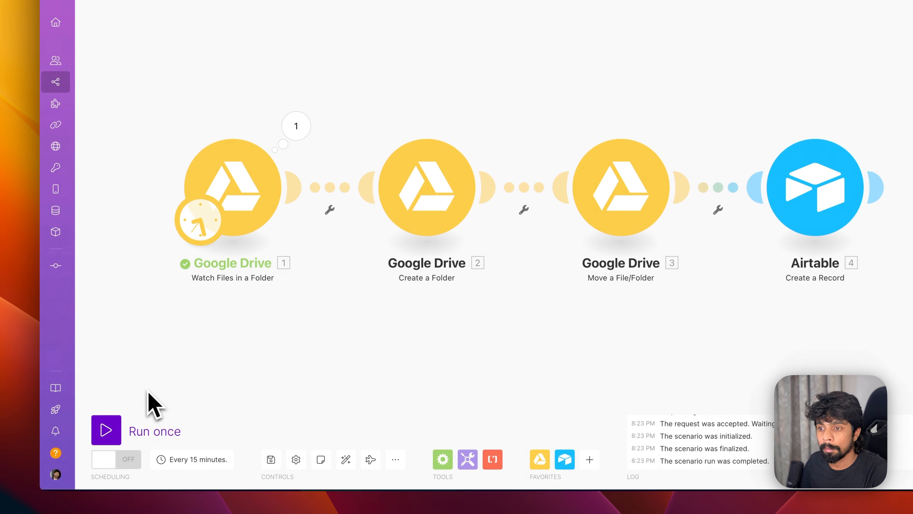
- Test-run the four-module scenario once and check the Airtable module's output for record C7
left_click(121, 434)
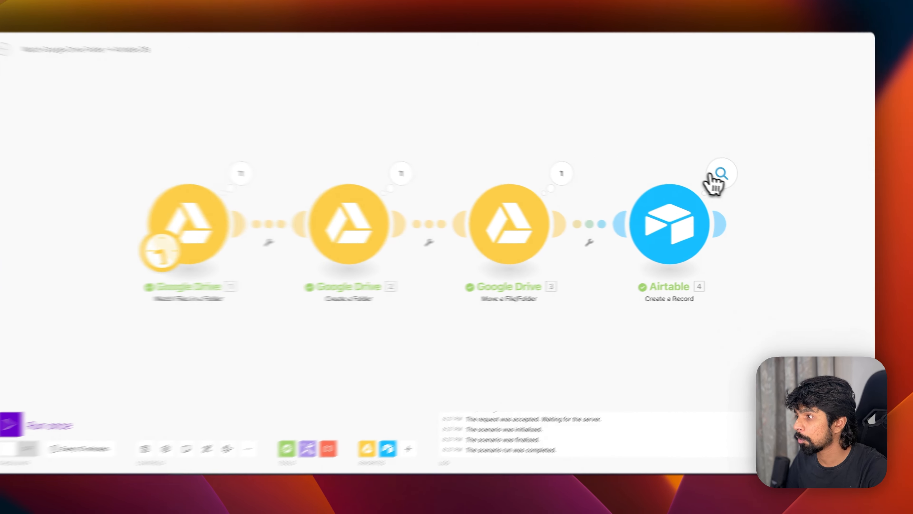
left_click(734, 184)
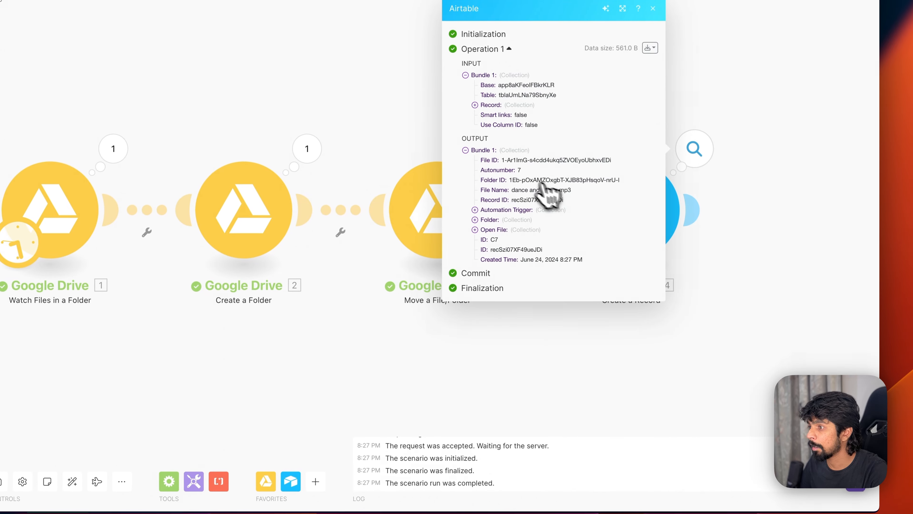
left_click(559, 370)
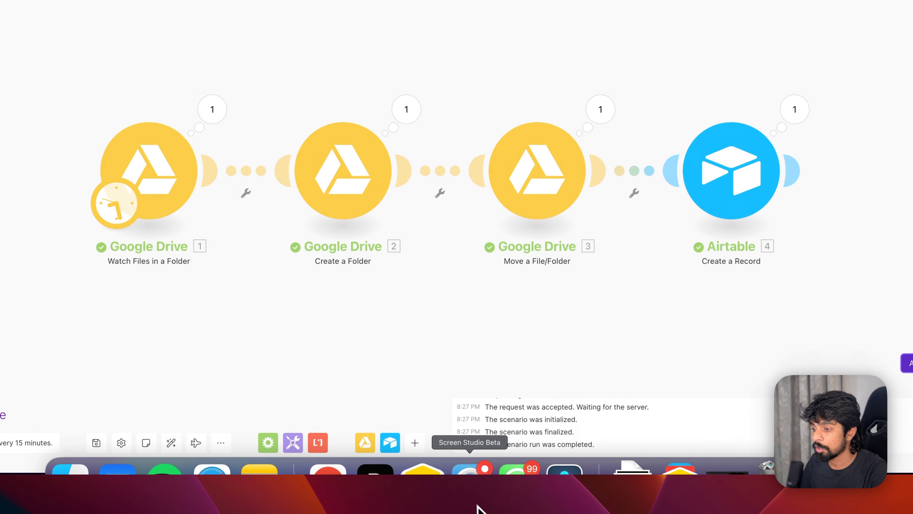
left_click(436, 507)
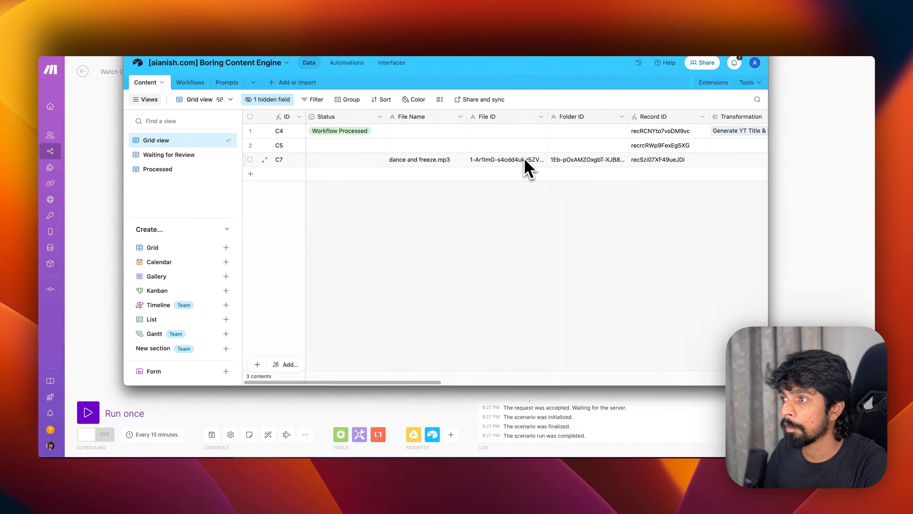
- Hide the Record ID column in the Airtable grid
scroll(605, 173, "right", 3)
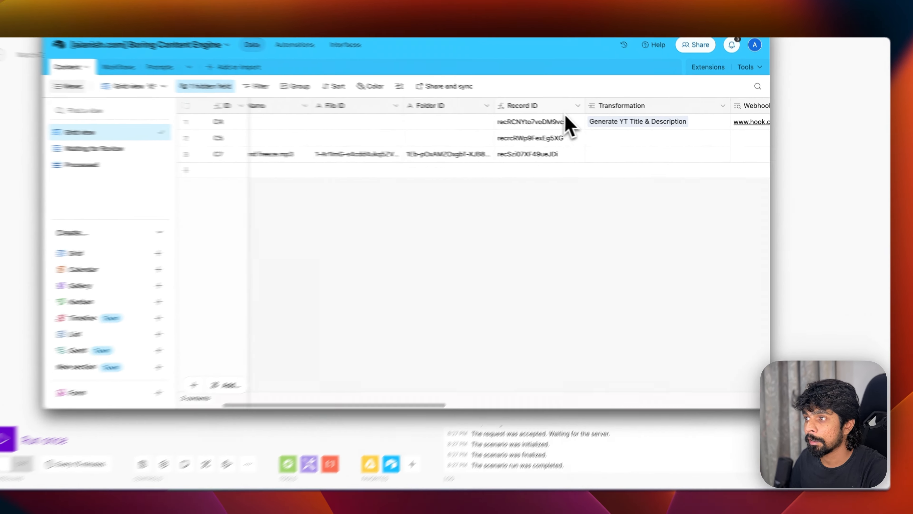
left_click(595, 117)
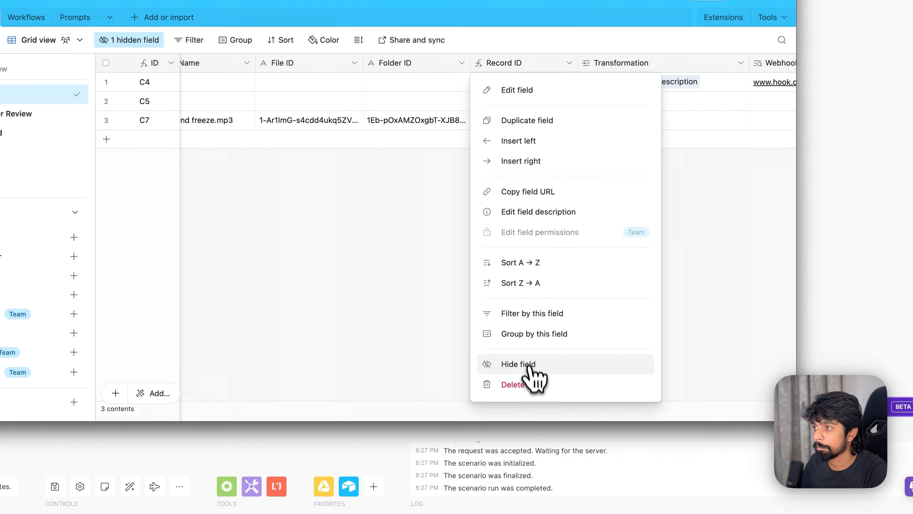
left_click(528, 364)
- Open the Drive folder linked to record C7 via its Open Folder button
scroll(564, 147, "right", 5)
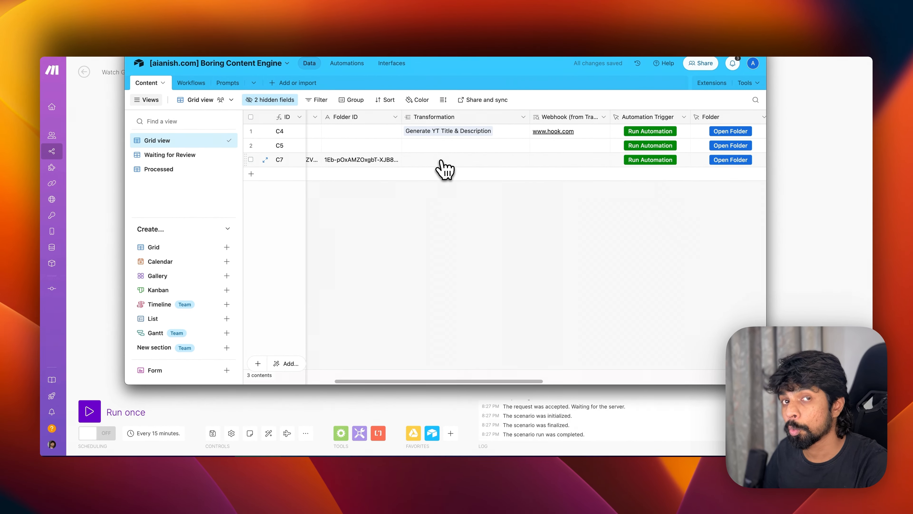
scroll(446, 169, "right", 3)
scroll(523, 173, "right", 3)
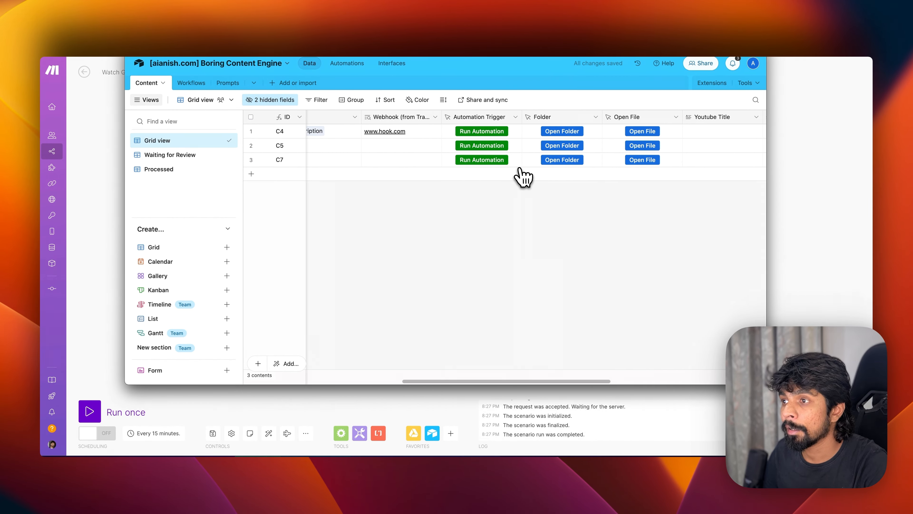
scroll(486, 171, "right", 5)
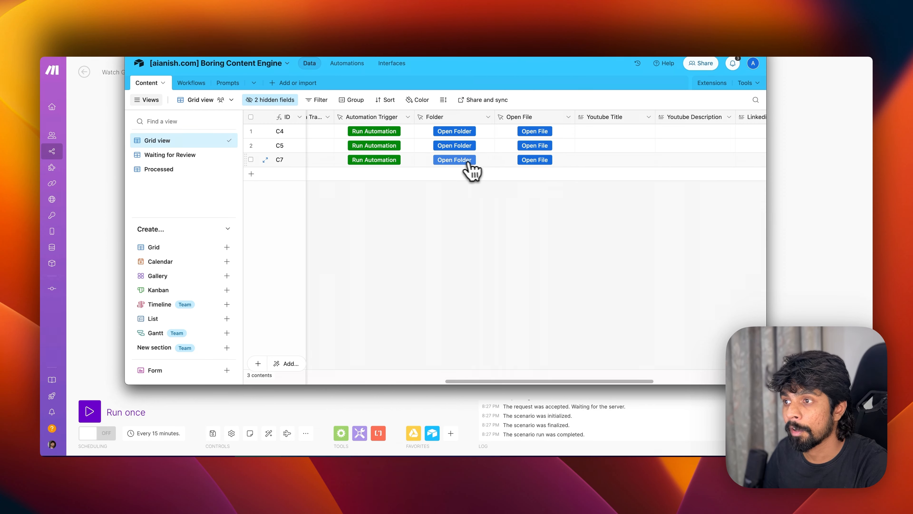
left_click(468, 163)
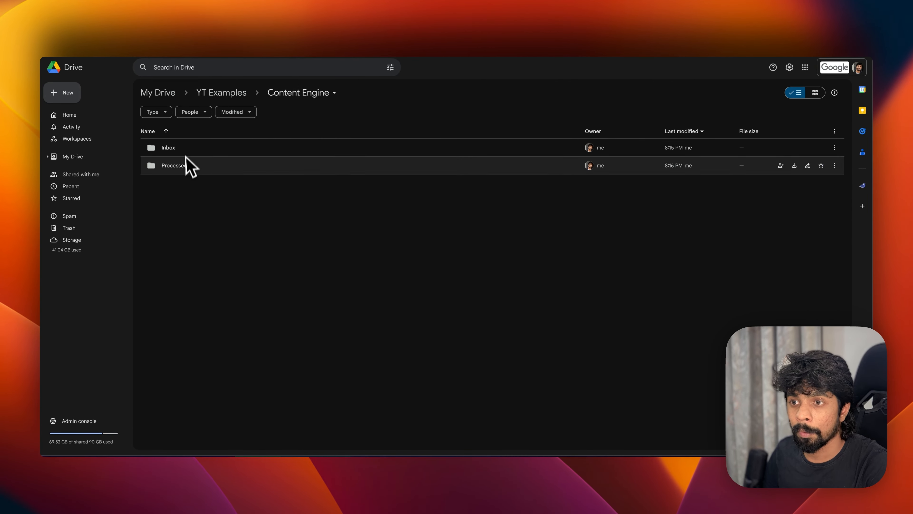
double_click(178, 151)
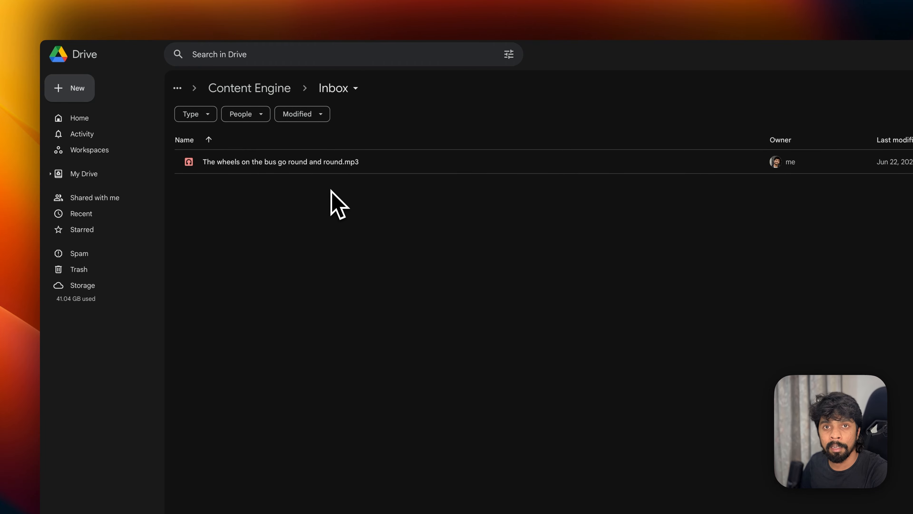
left_click(267, 88)
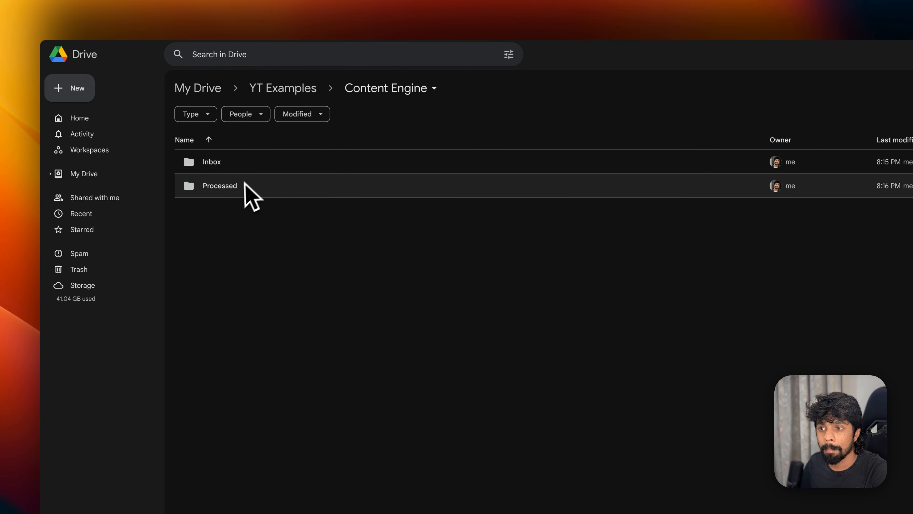
left_click(240, 188)
double_click(241, 188)
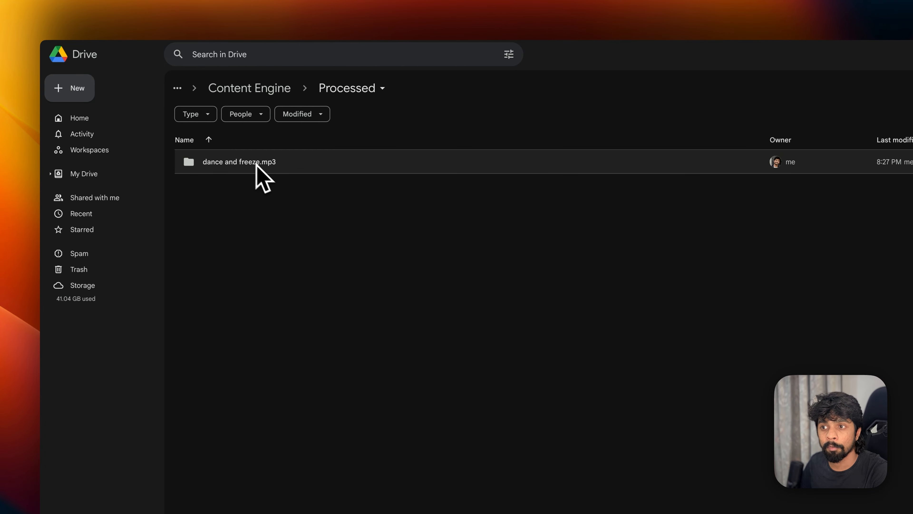
double_click(280, 164)
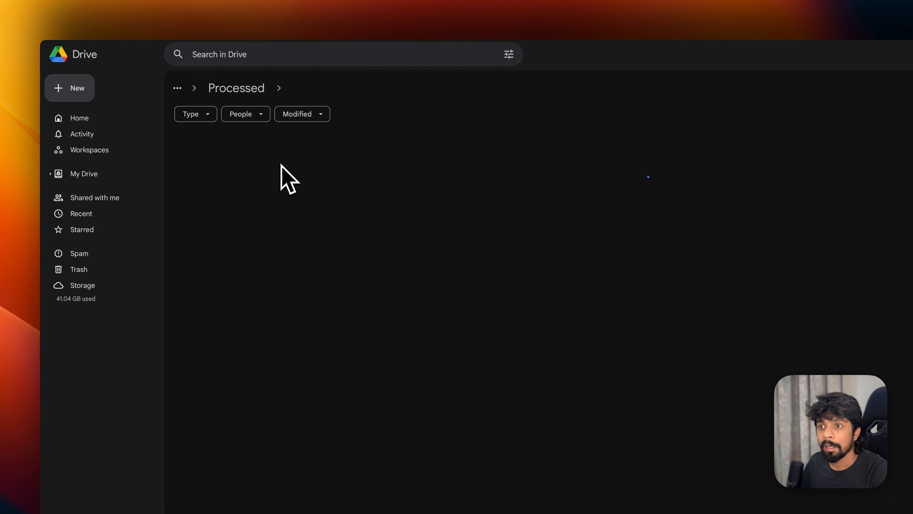
mouse_move(241, 167)
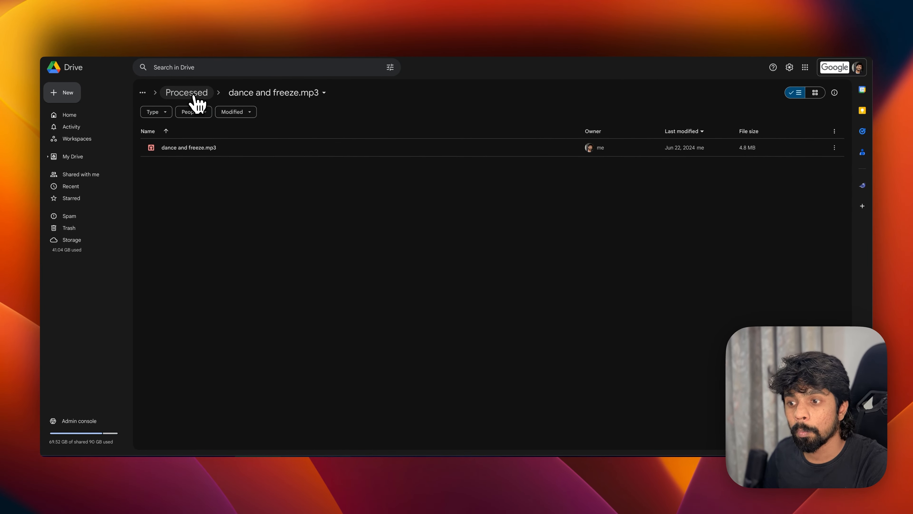
left_click(193, 94)
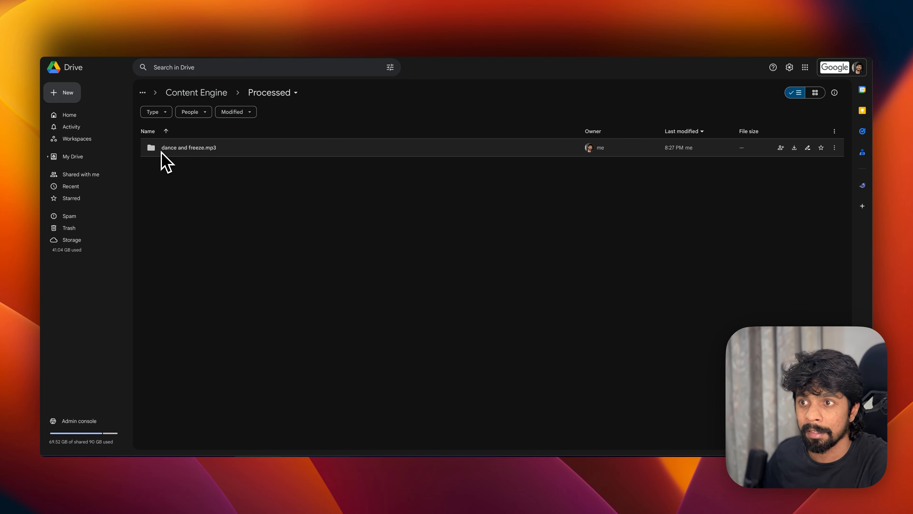
left_click(227, 105)
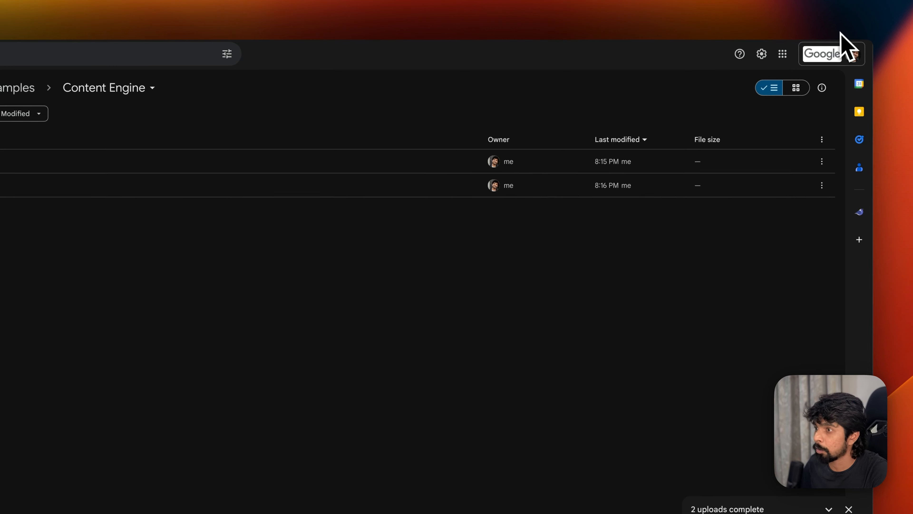
- Upload 'dance and freeze 2.mp3' from Downloads into the Drive Inbox folder
double_click(219, 142)
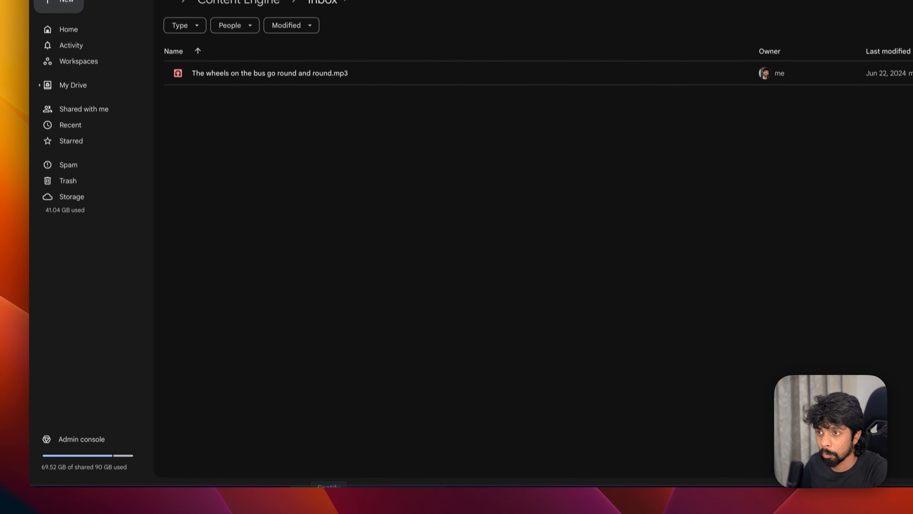
left_click(233, 469)
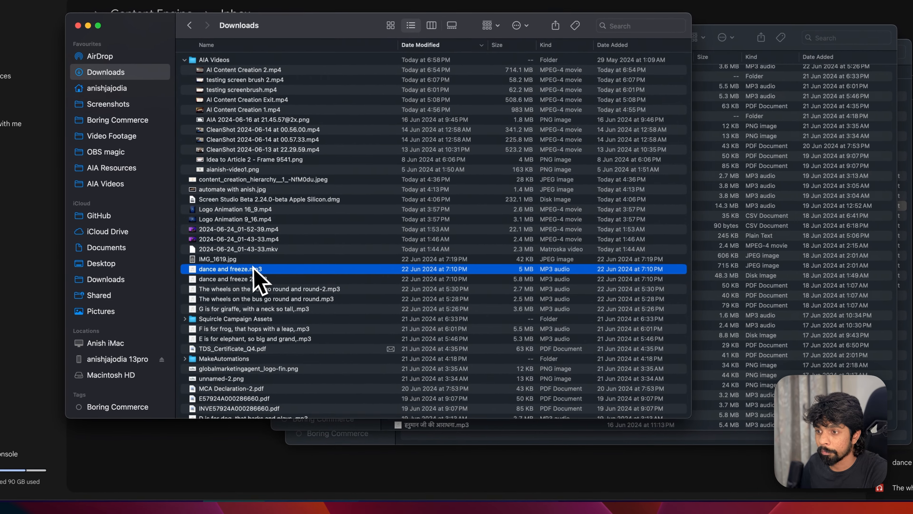
left_click_drag(247, 280, 264, 261)
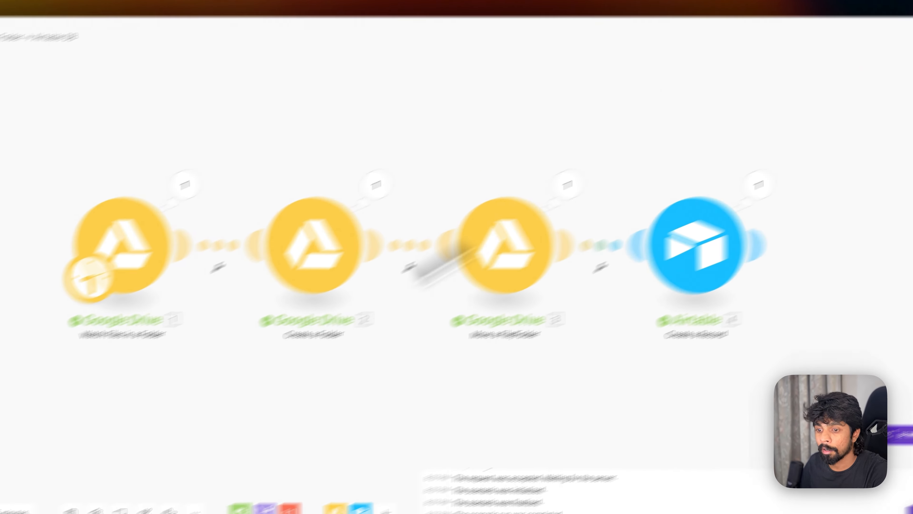
- Run the scenario again and view new Airtable record C8 for 'dance and freeze 2.mp3'
left_click(92, 448)
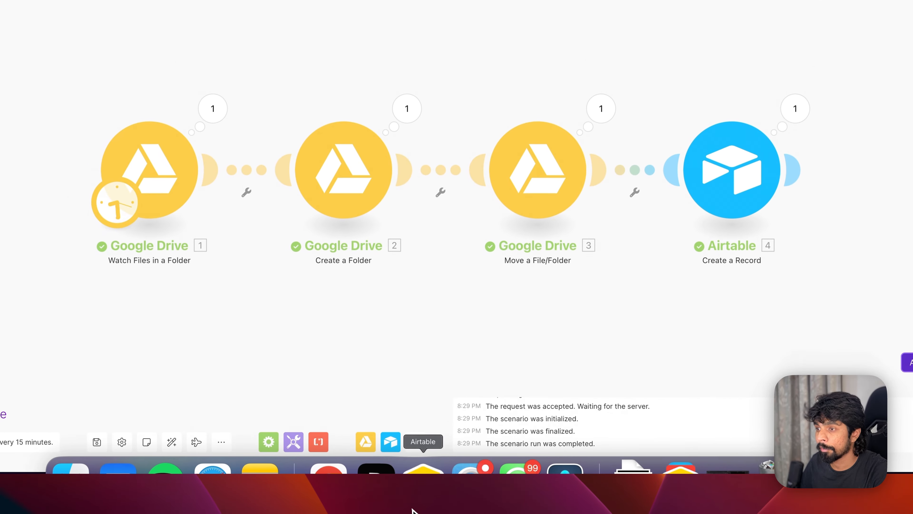
left_click(417, 474)
scroll(303, 170, "left", 10)
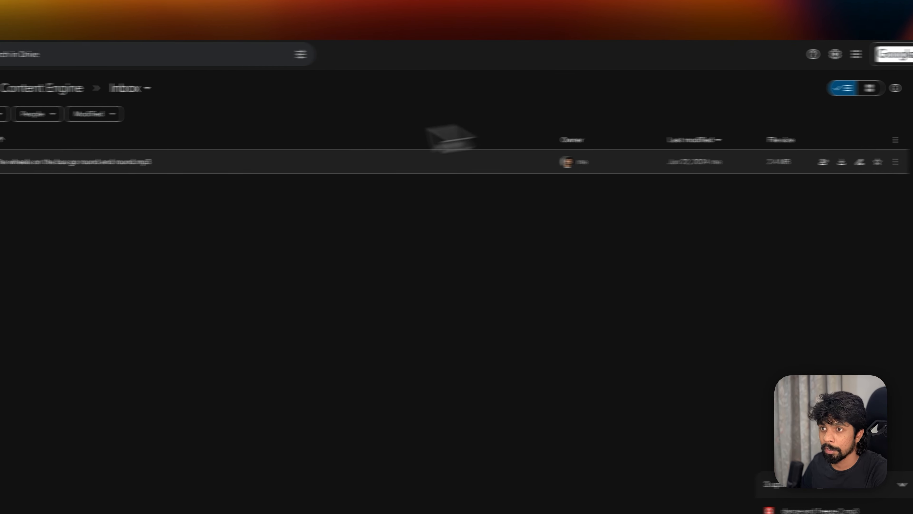
- Check the Processed folder and its 'dance and freeze.mp3' subfolder in Drive
left_click(77, 90)
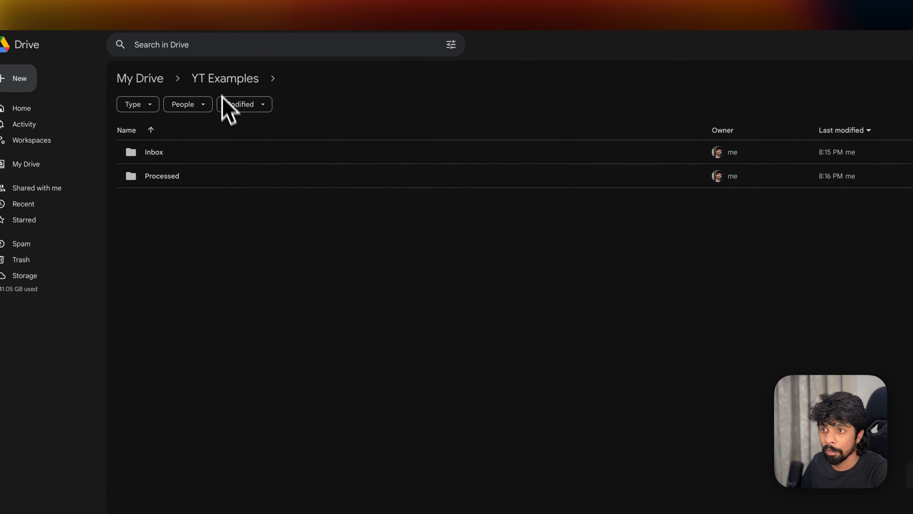
double_click(200, 176)
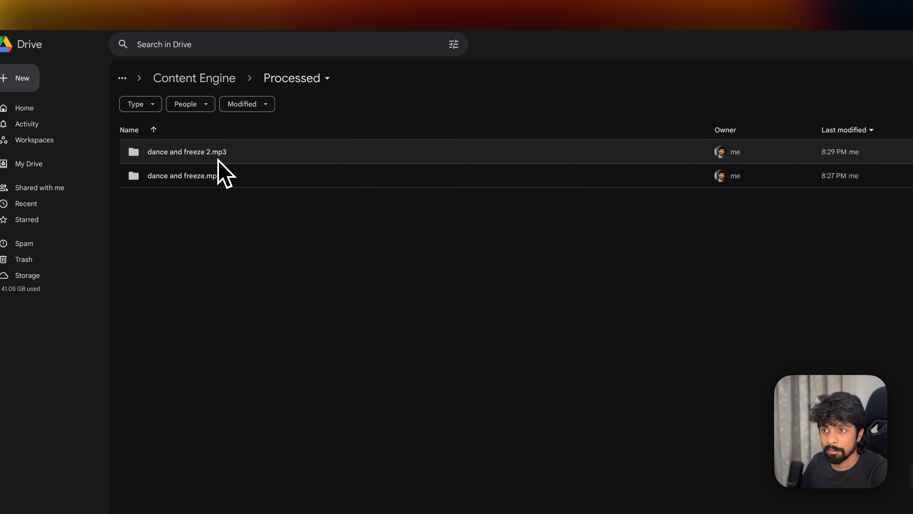
left_click(217, 182)
double_click(217, 180)
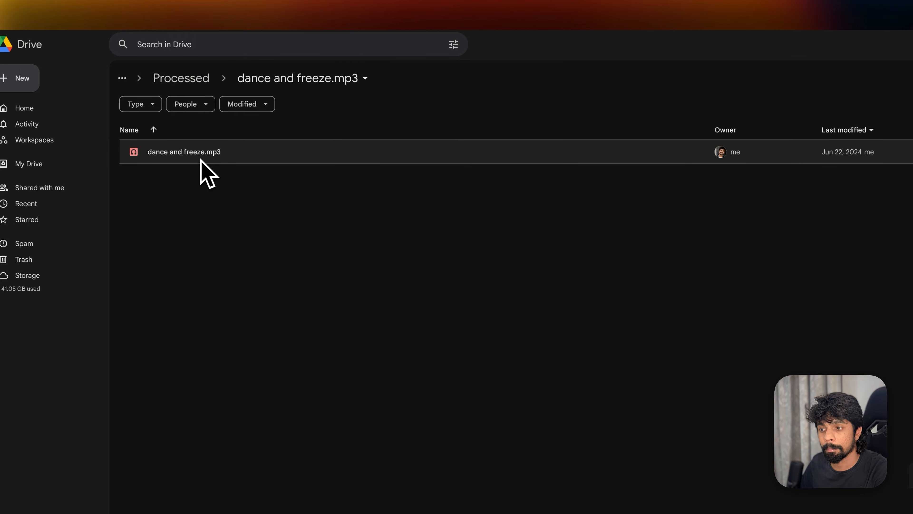
left_click(187, 83)
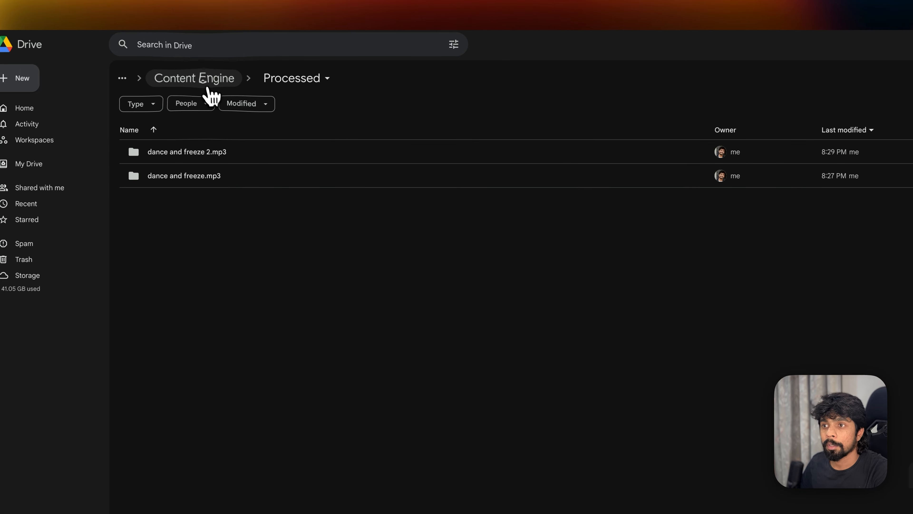
left_click(207, 84)
- Trash 'The wheels on the bus go round and round.mp3' from Inbox
double_click(185, 152)
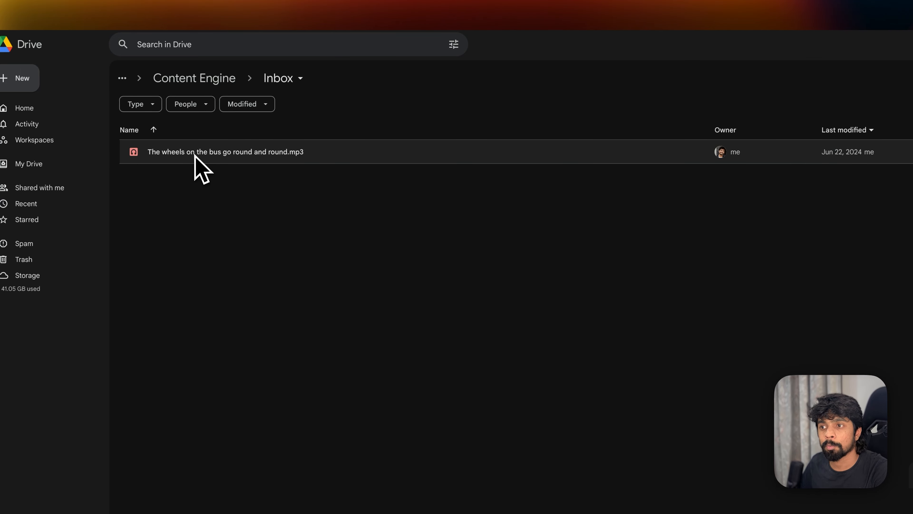
right_click(252, 157)
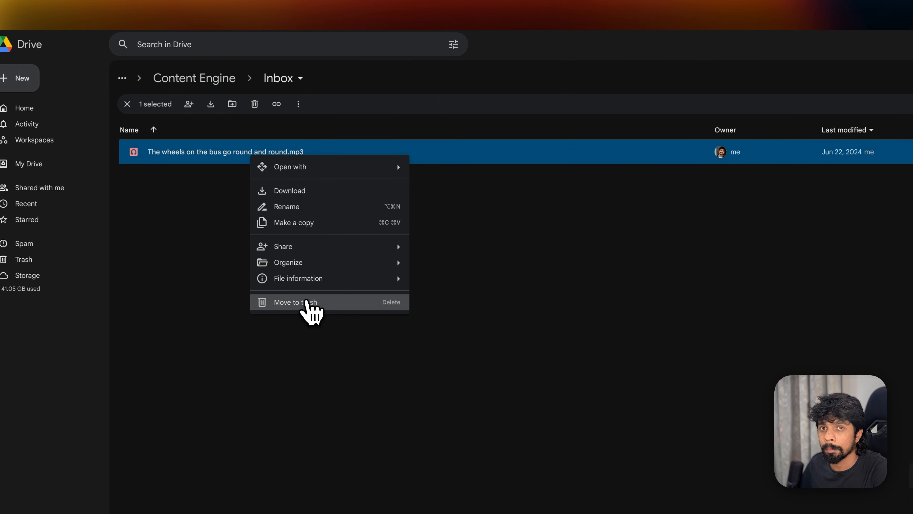
left_click(308, 303)
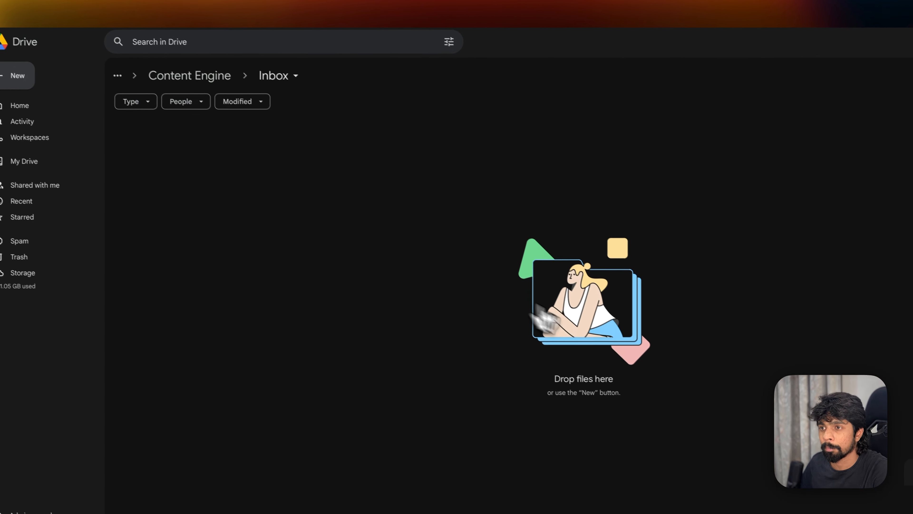
left_click(214, 80)
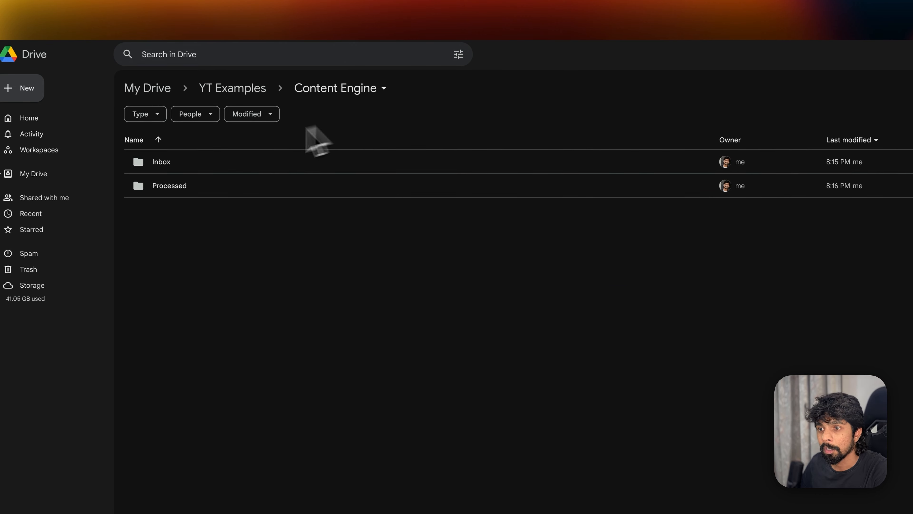
left_click(195, 166)
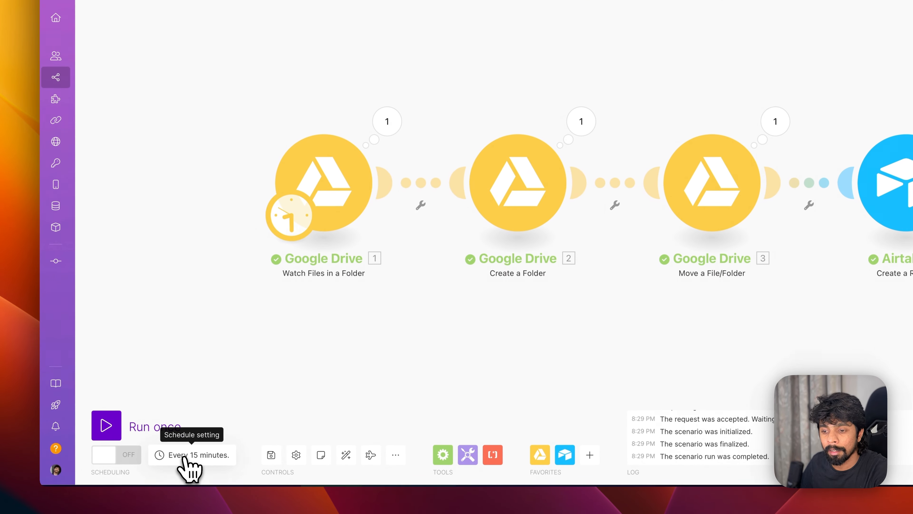
left_click(187, 456)
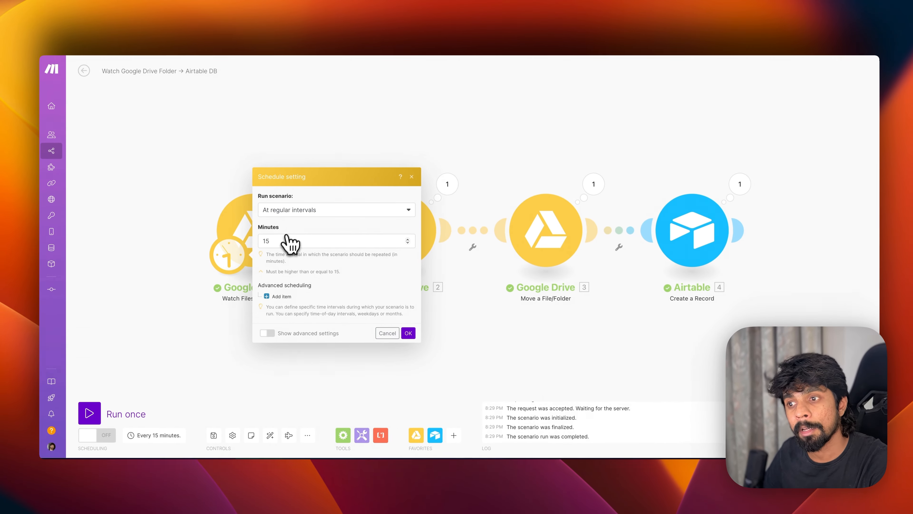
left_click(379, 331)
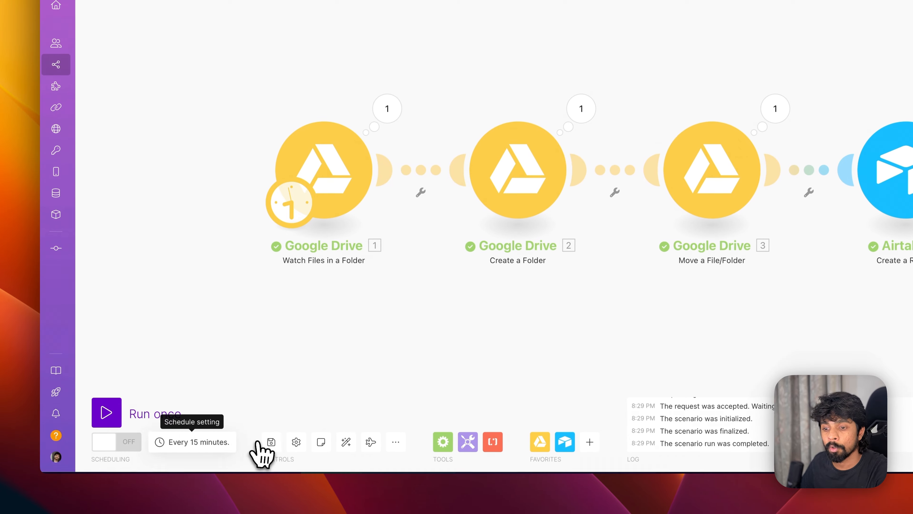
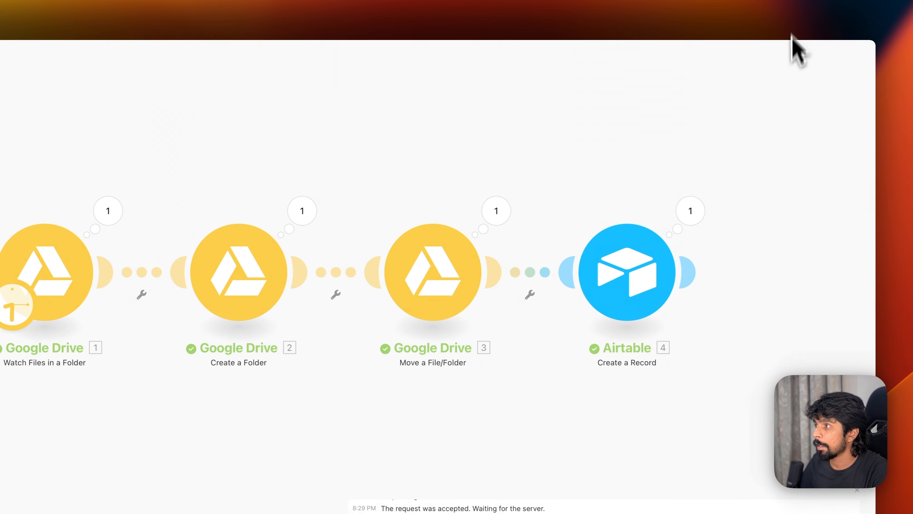
- View Airtable's Workflows table with the four Generate workflows, then return to Make
left_click(367, 494)
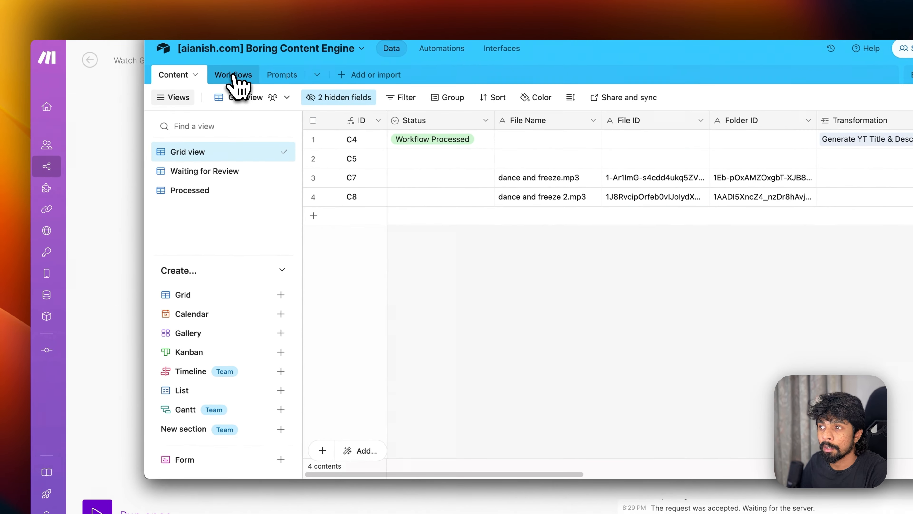
left_click(235, 77)
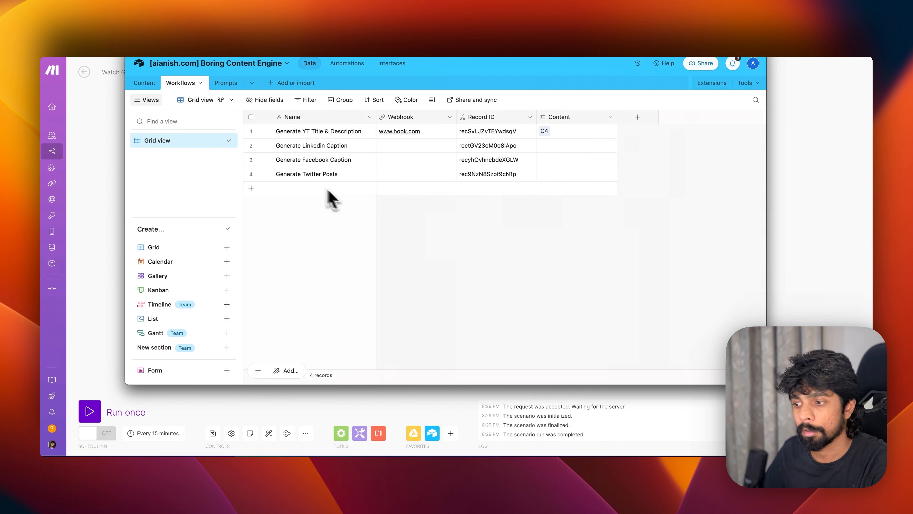
left_click(523, 470)
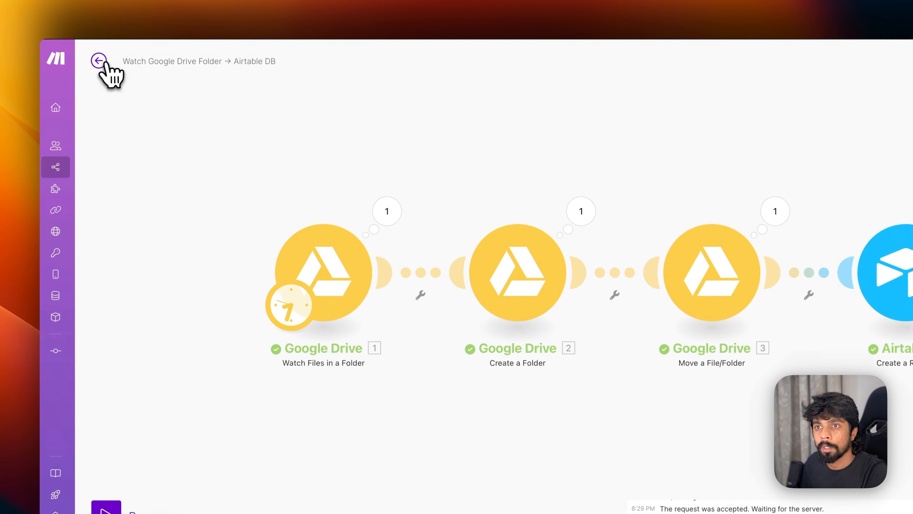
- Create a new blank Make scenario and search 'webh' for its first module
left_click(99, 62)
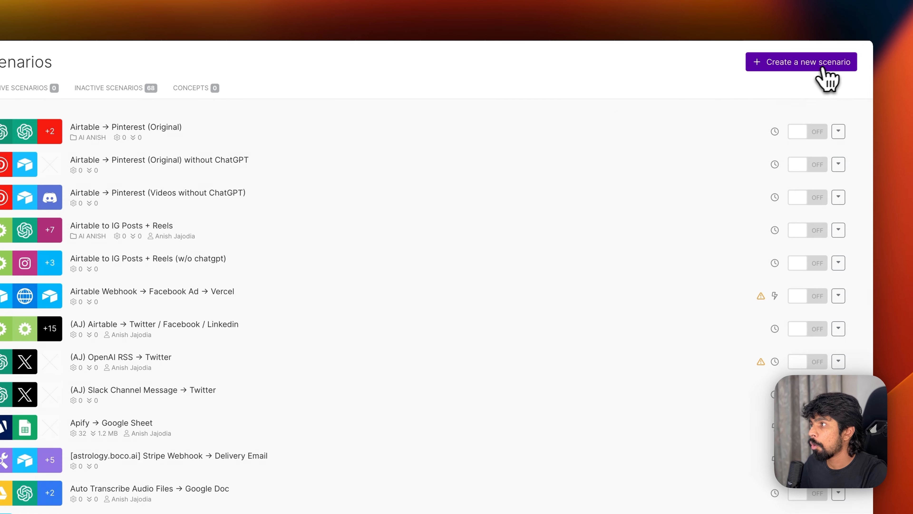
left_click(825, 76)
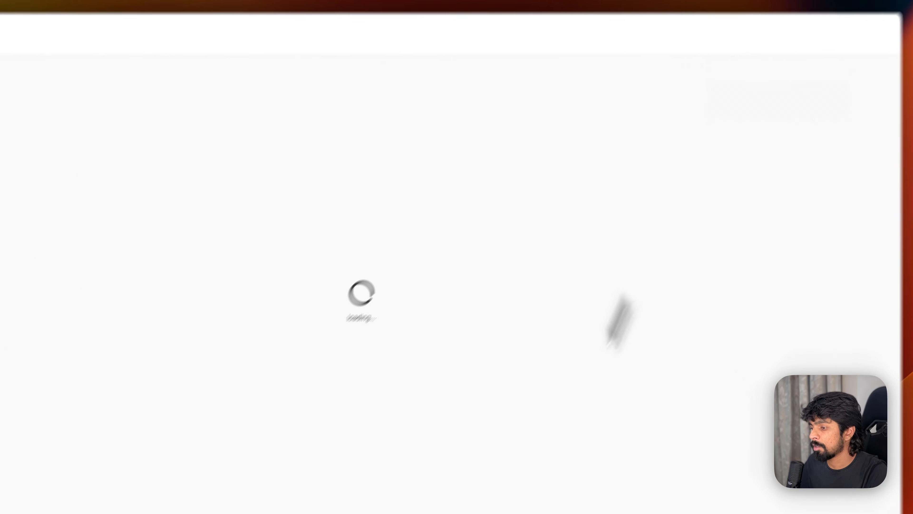
left_click(422, 507)
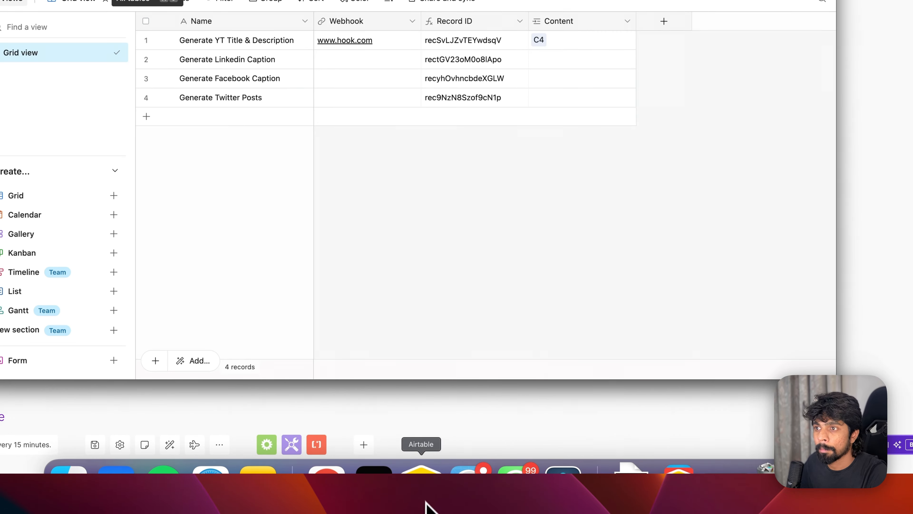
left_click(275, 48)
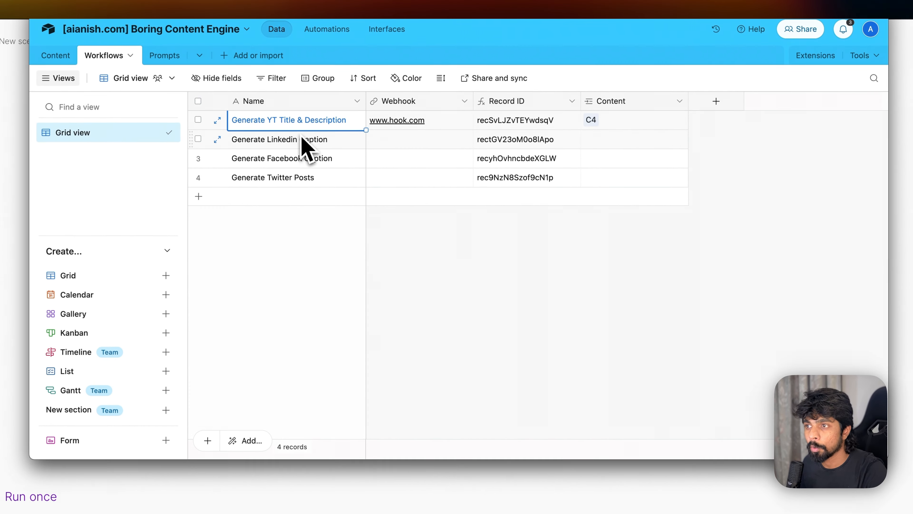
key("super+Tab")
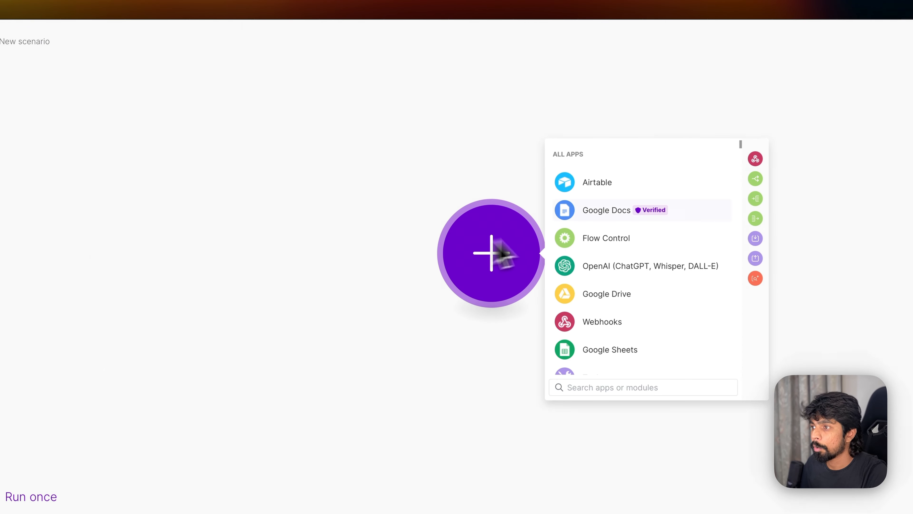
left_click(200, 248)
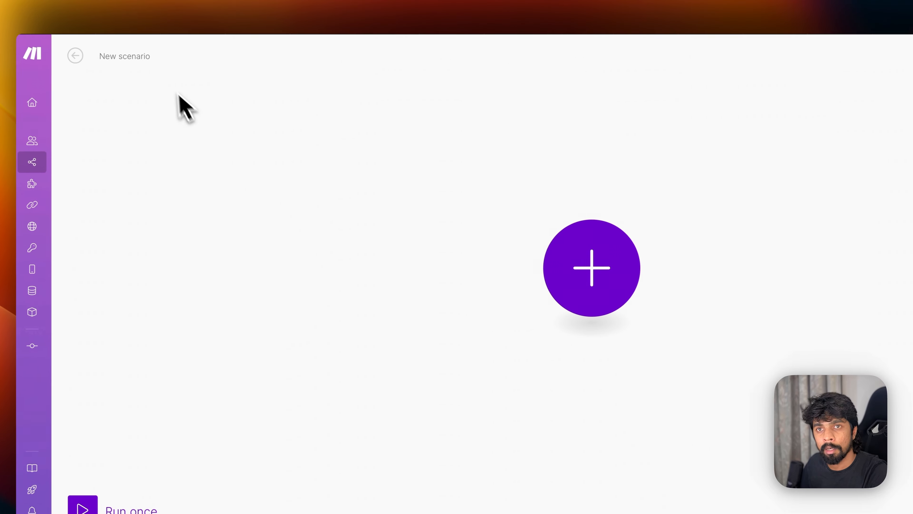
left_click(483, 245)
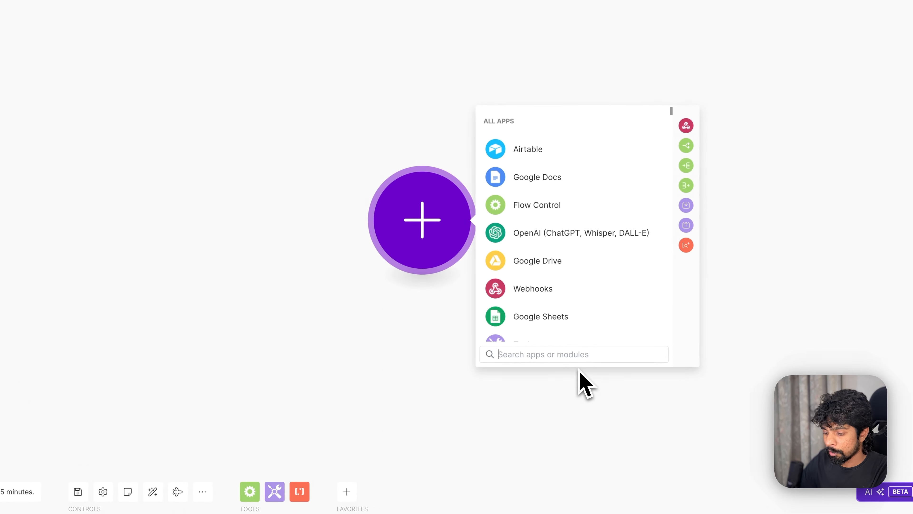
type("webhoo")
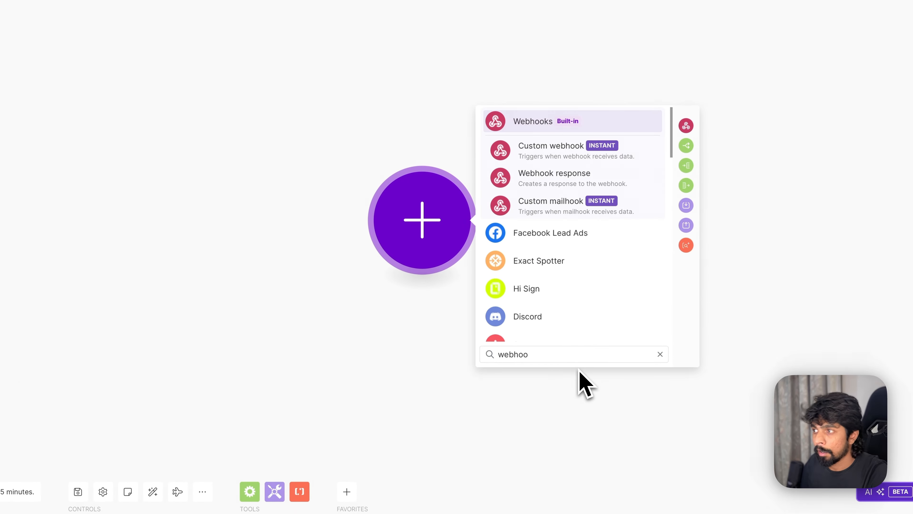
- Add a Custom webhook named '(BCE) Generate YT Title & Description' and copy its URL into Airtable
left_click(563, 159)
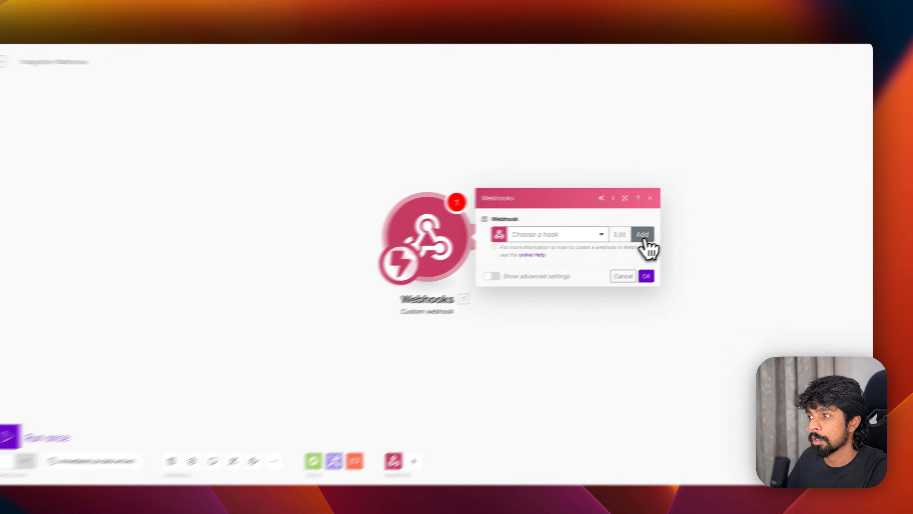
left_click(663, 230)
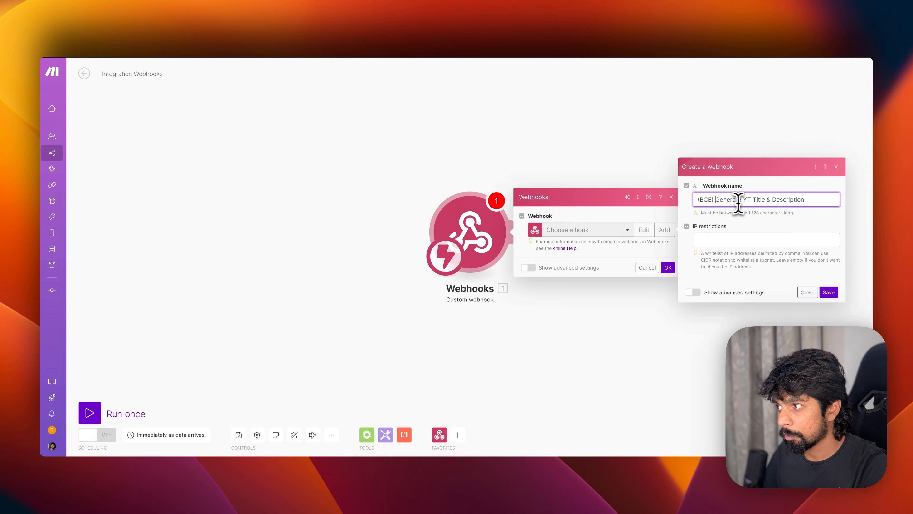
left_click(828, 292)
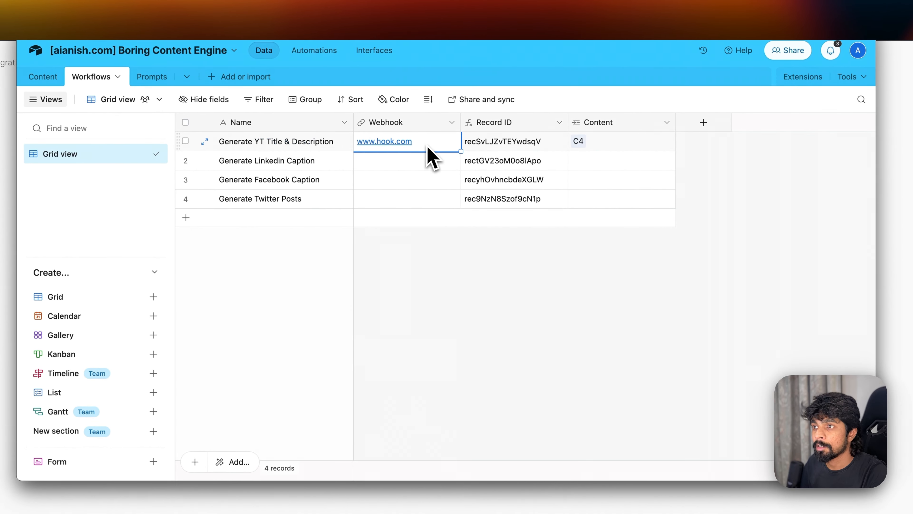
left_click_drag(452, 138, 614, 135)
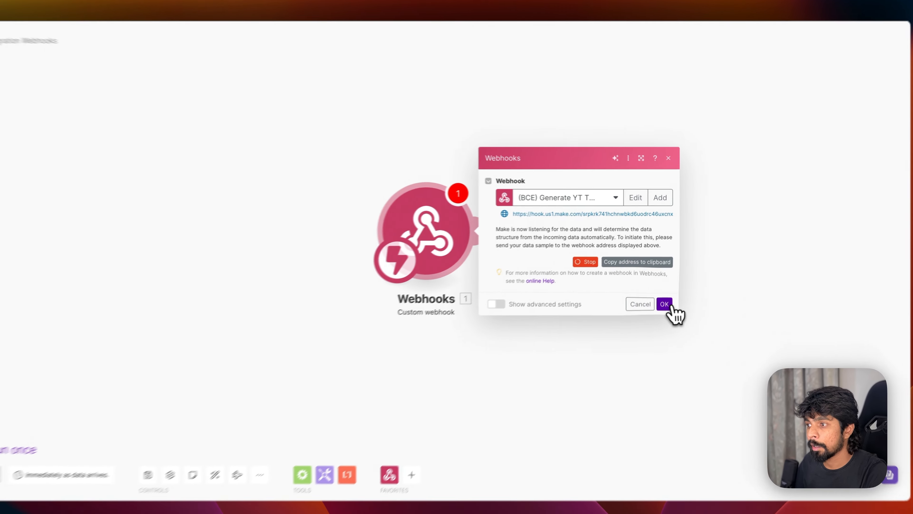
left_click(668, 293)
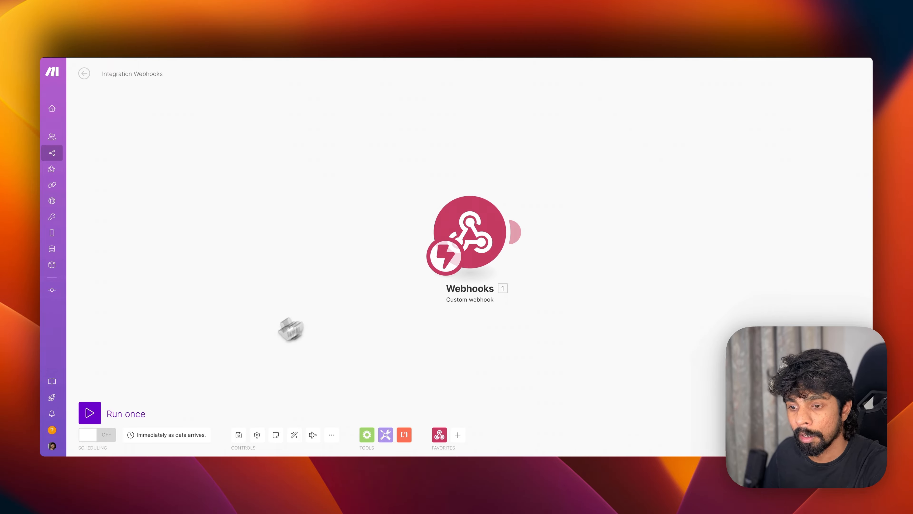
- Start the Make scenario listening and delete rows C4 and C5 from the Content table
left_click(135, 414)
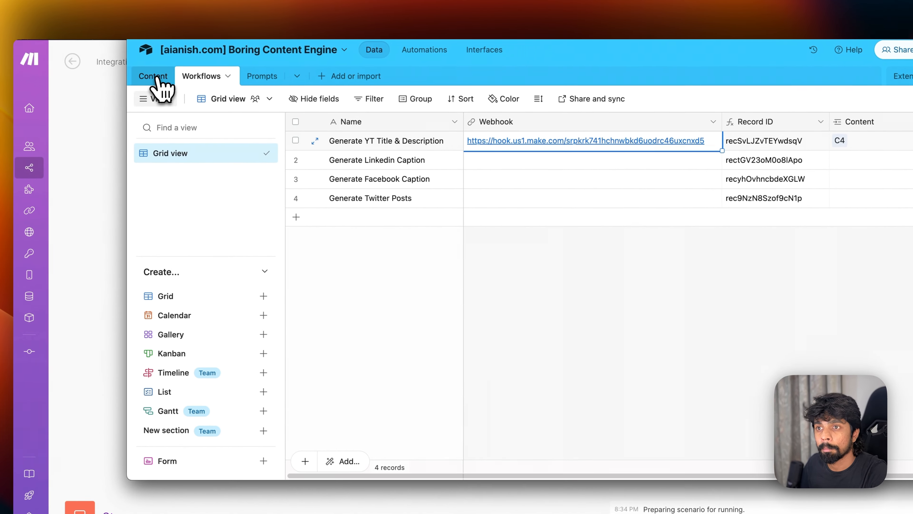
left_click(157, 78)
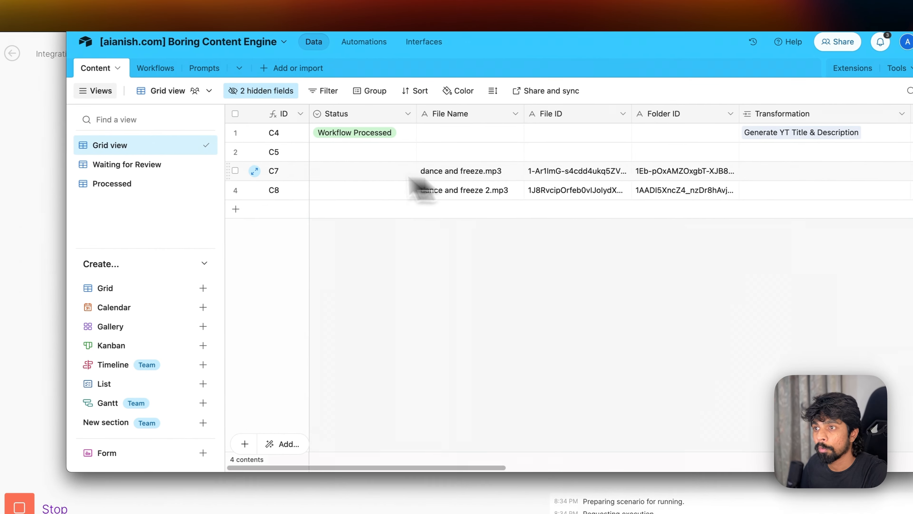
left_click(231, 132)
left_click(231, 150)
right_click(232, 153)
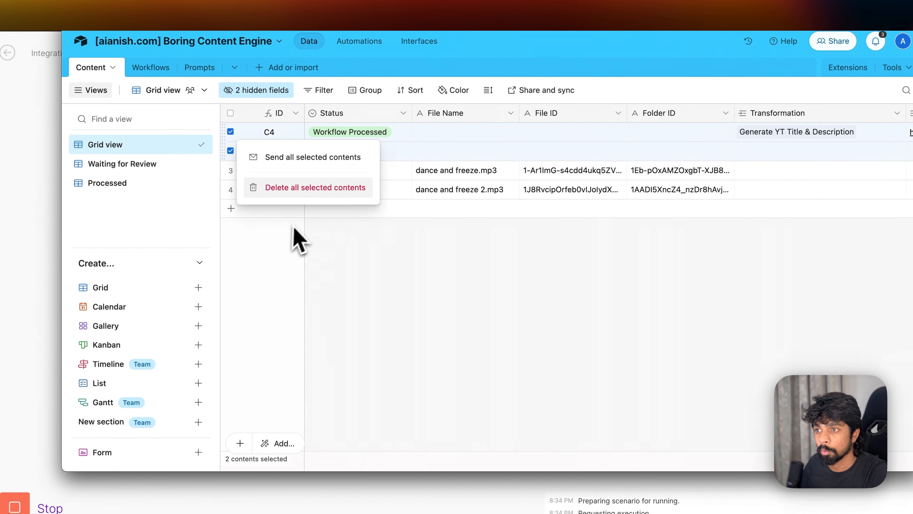
left_click(312, 188)
- Link C7's Transformation to Generate YT Title & Description and run its automation
scroll(539, 155, "right", 4)
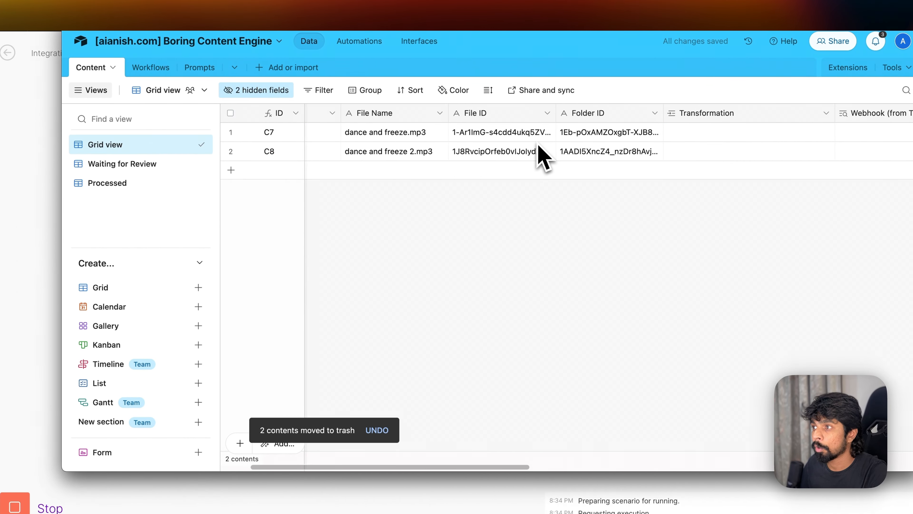
scroll(539, 154, "right", 3)
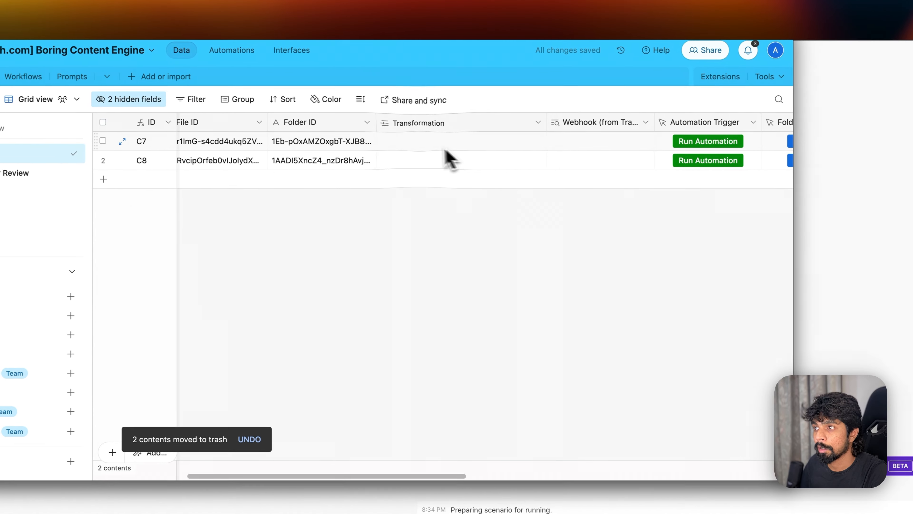
left_click(527, 137)
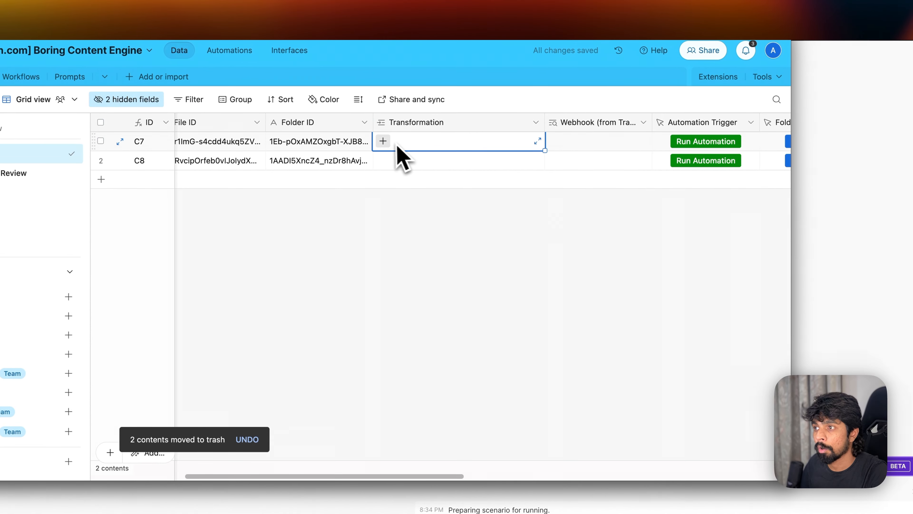
left_click(383, 142)
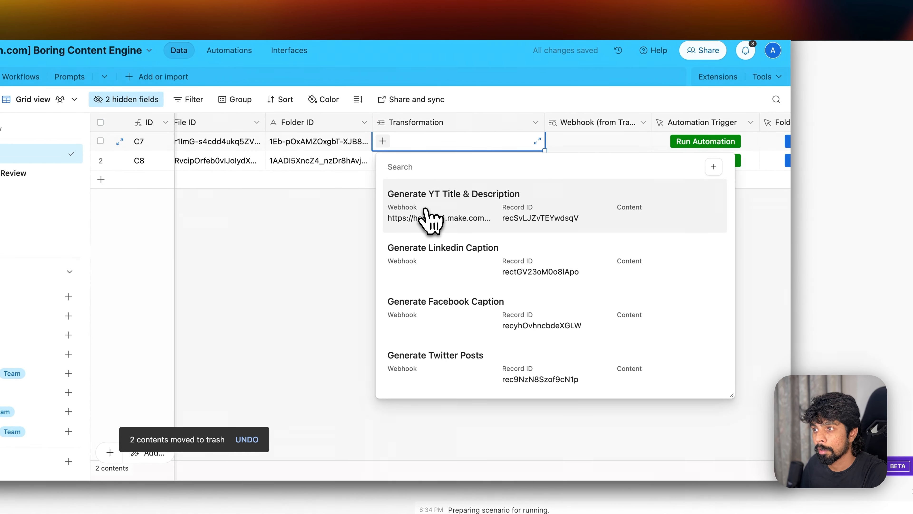
left_click(410, 215)
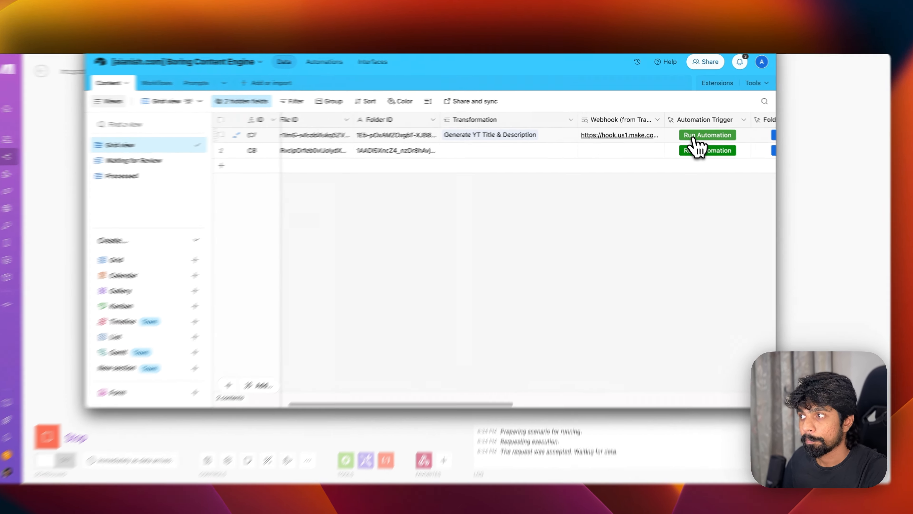
left_click(690, 136)
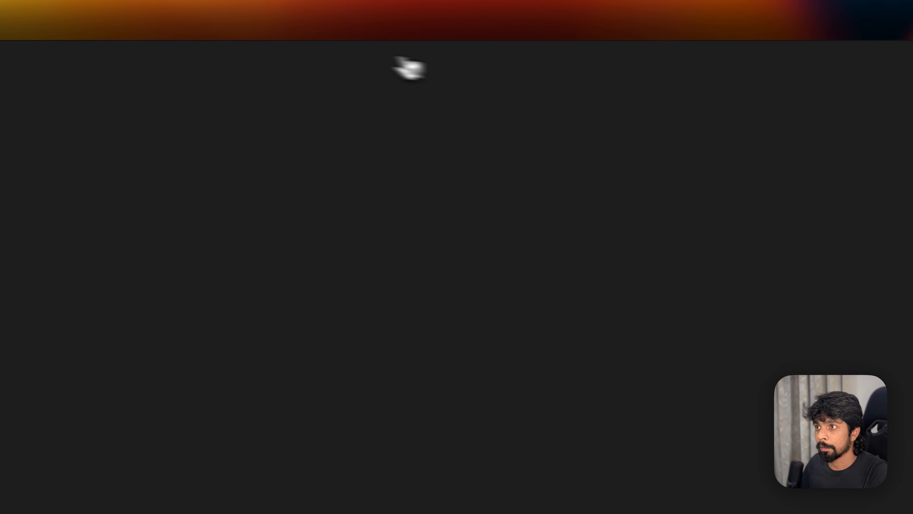
- Inspect the webhook's single received bundle and its recordID value
left_click_drag(43, 53, 79, 54)
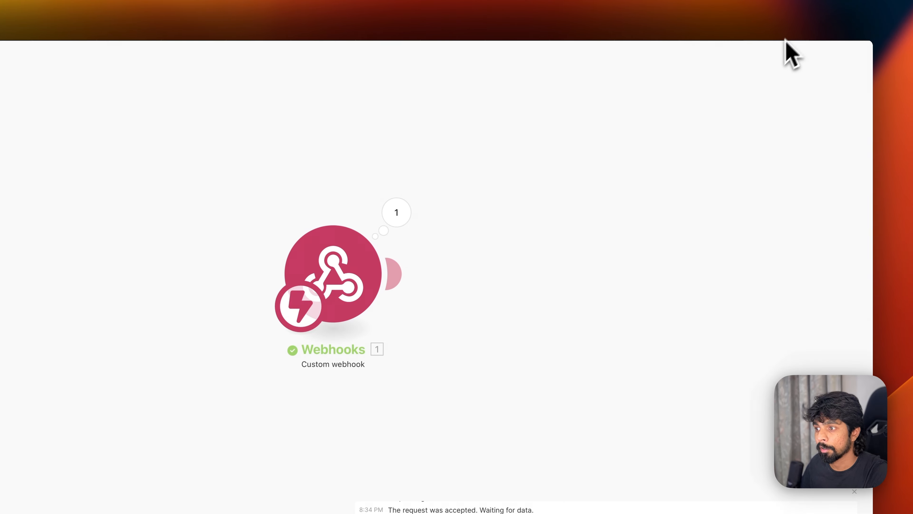
left_click(401, 213)
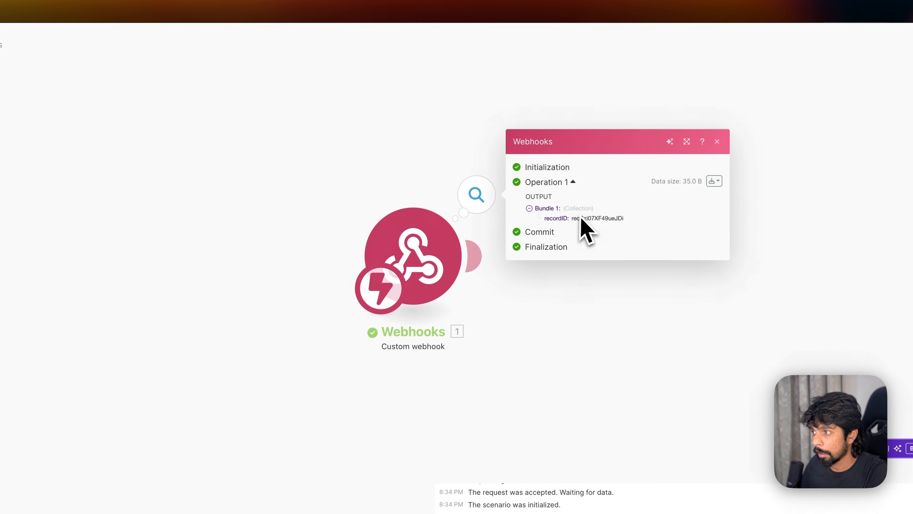
triple_click(589, 218)
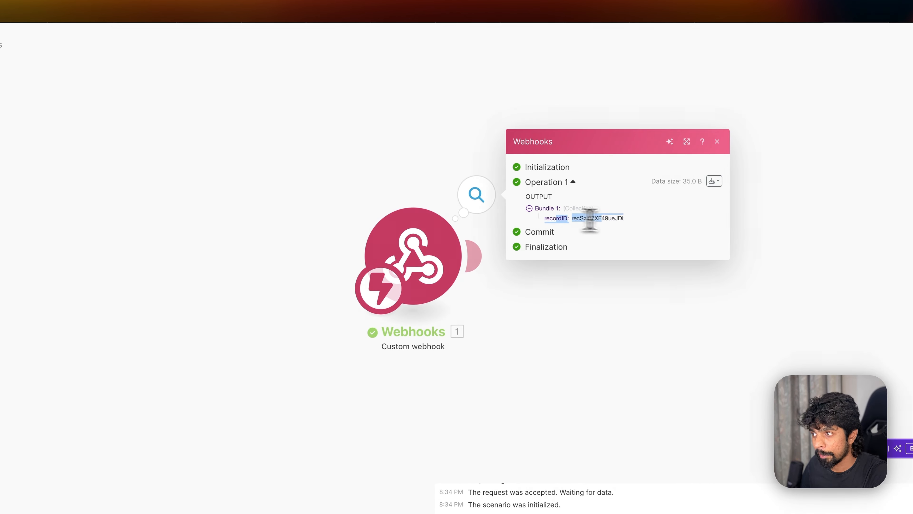
left_click(638, 223)
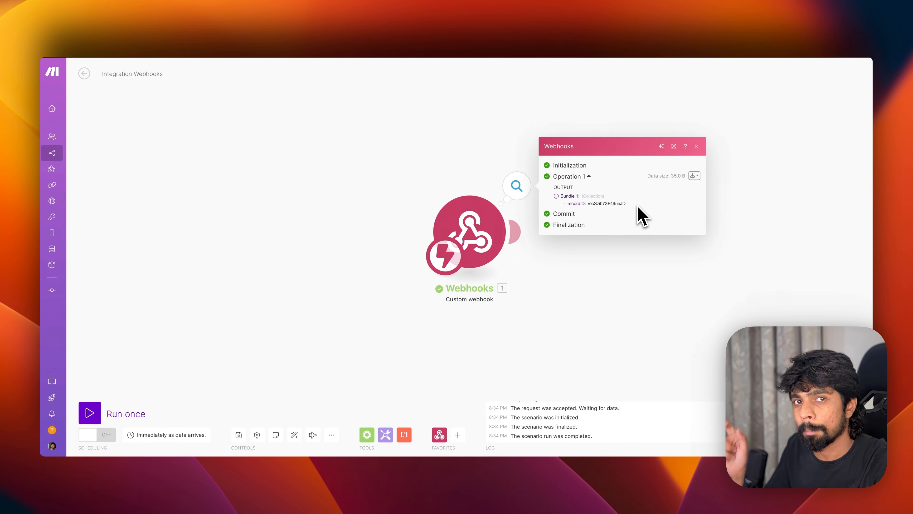
key("super+Tab")
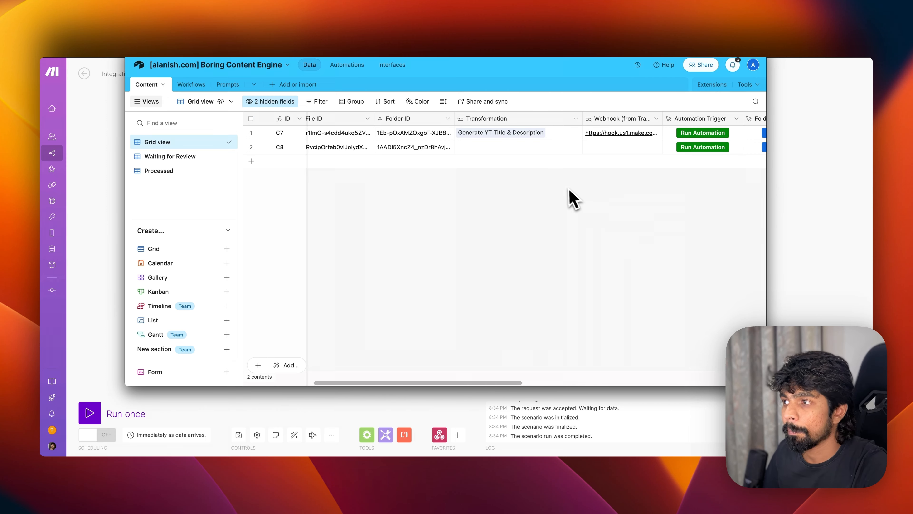
key("super+Tab")
left_click(525, 286)
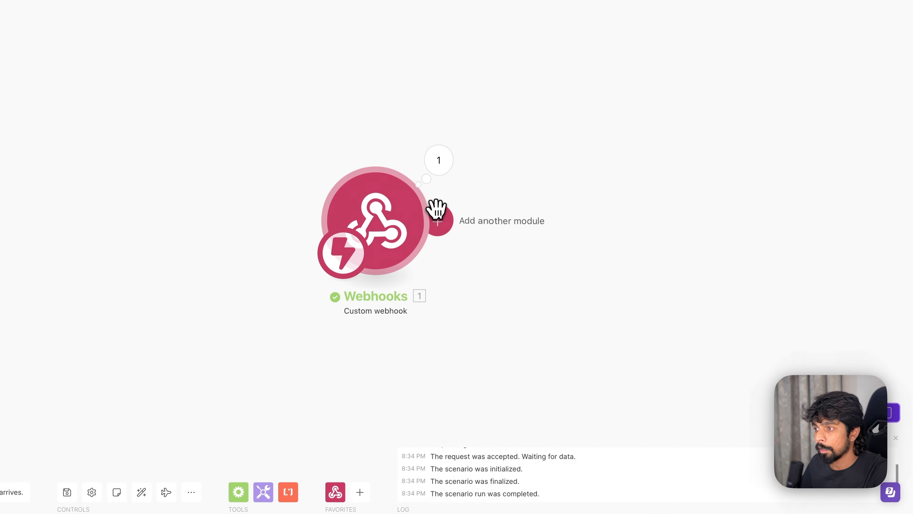
- Add an Airtable Get a Record module using the [aianish.com] Boring Content Engine base
left_click(517, 224)
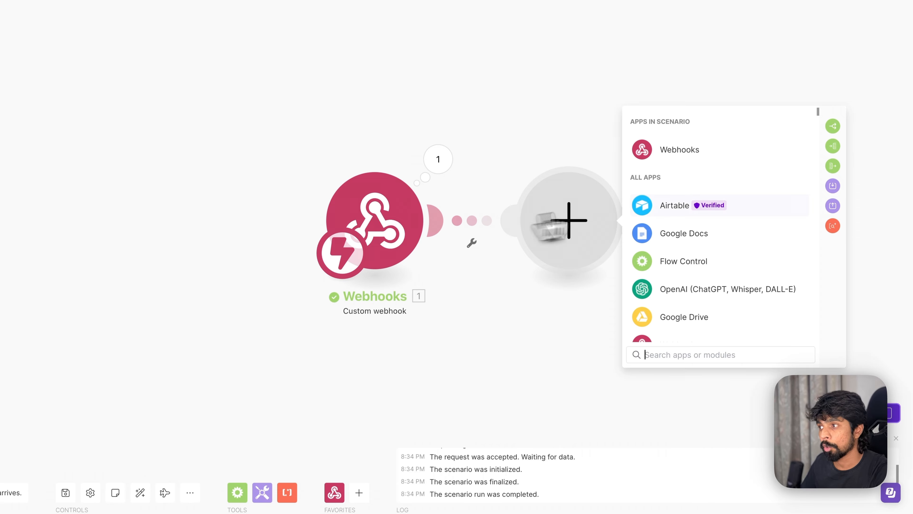
left_click(678, 207)
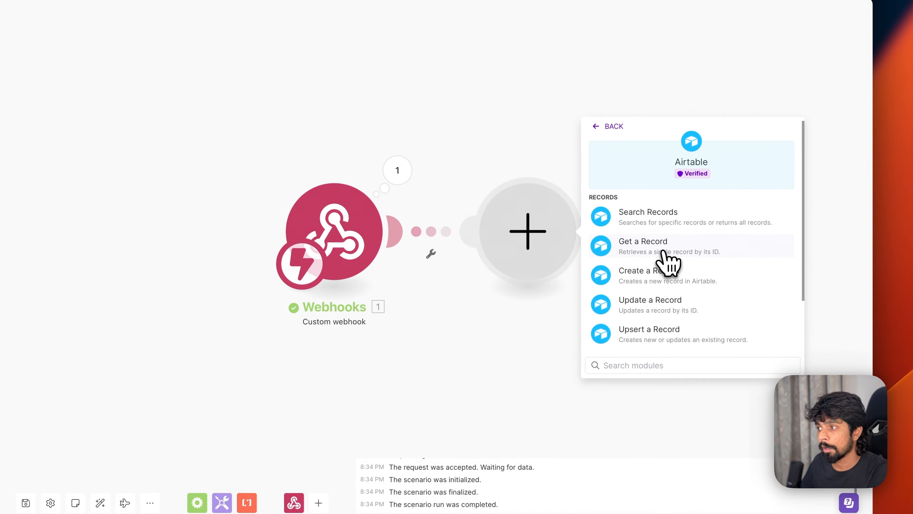
left_click(717, 248)
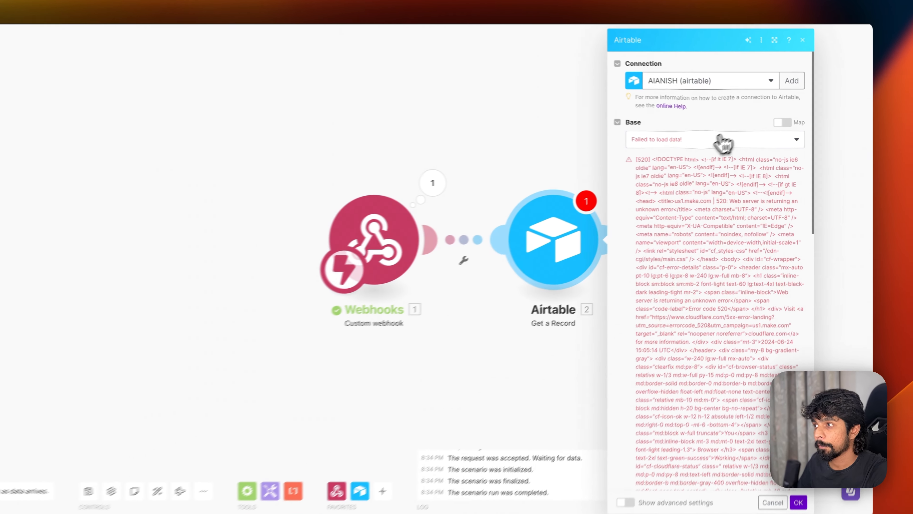
left_click(748, 151)
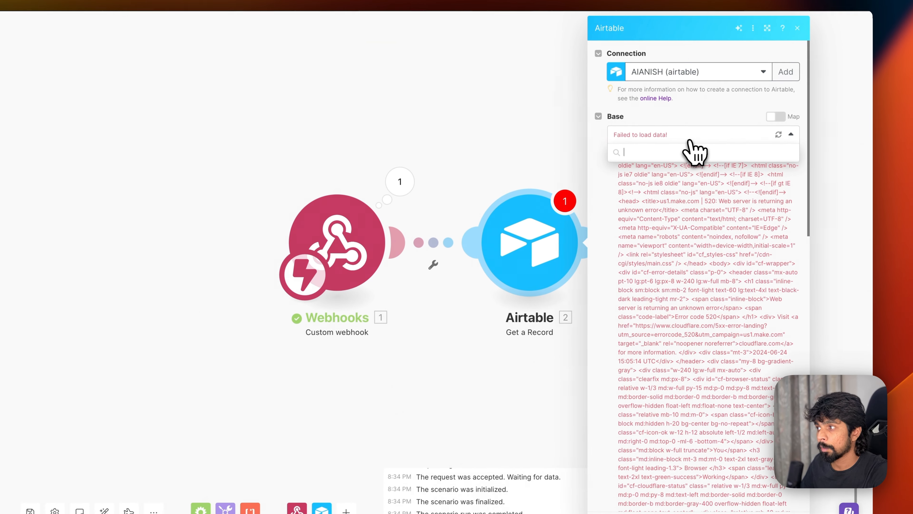
left_click(778, 134)
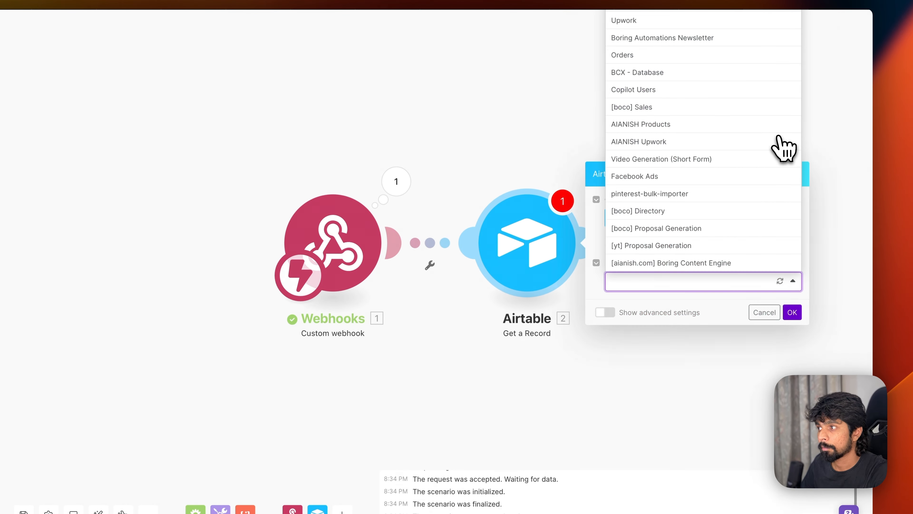
left_click(671, 263)
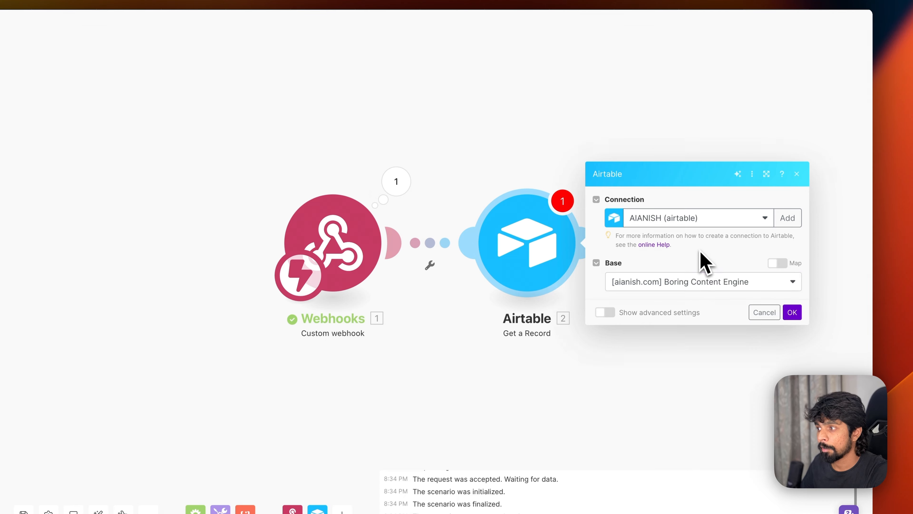
left_click(790, 312)
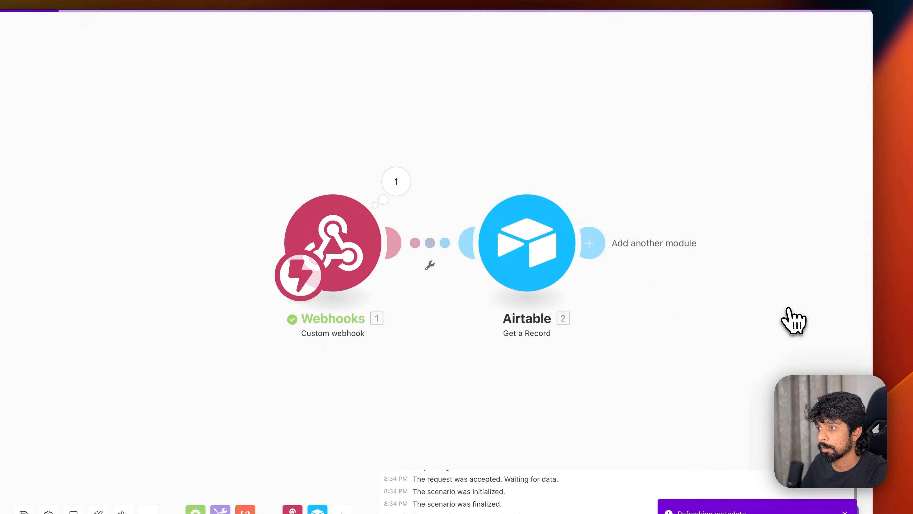
- Choose the Content table, map the webhook's recordID into Record ID, and copy the received record ID
left_click(540, 265)
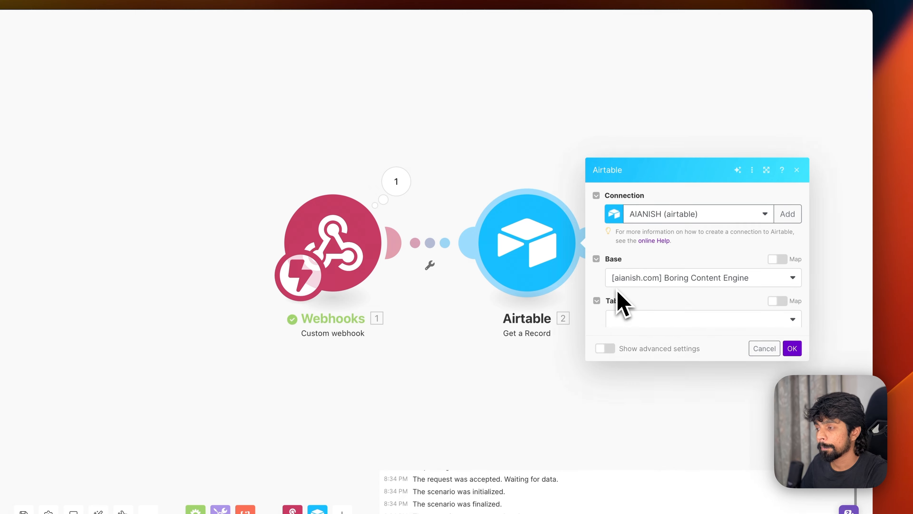
left_click(625, 300)
left_click(632, 320)
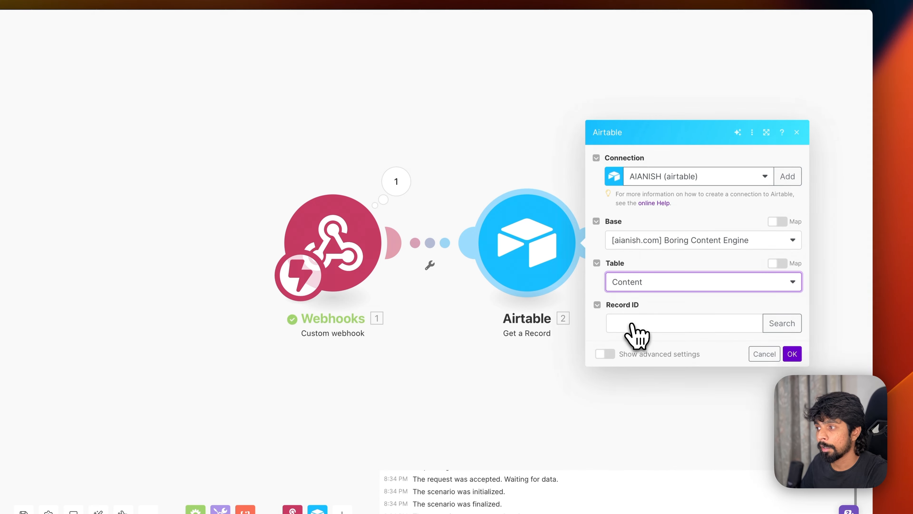
left_click(631, 322)
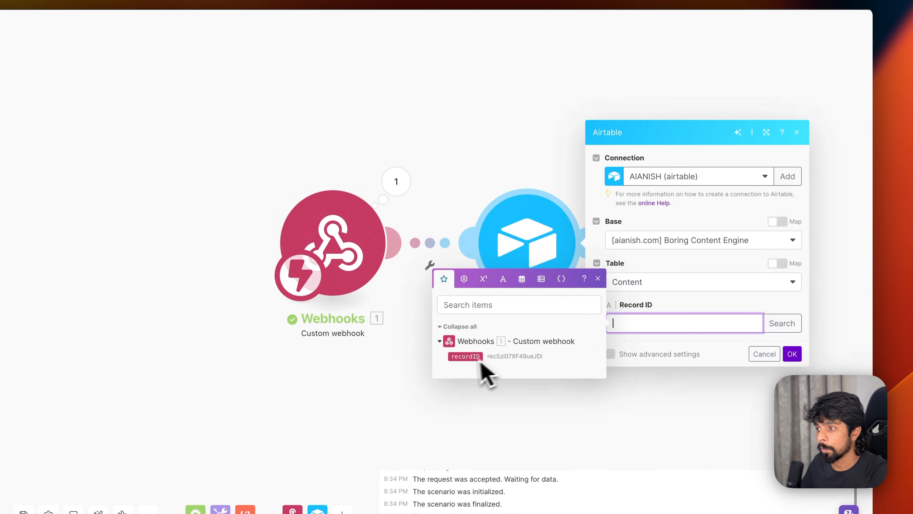
left_click_drag(469, 360, 685, 340)
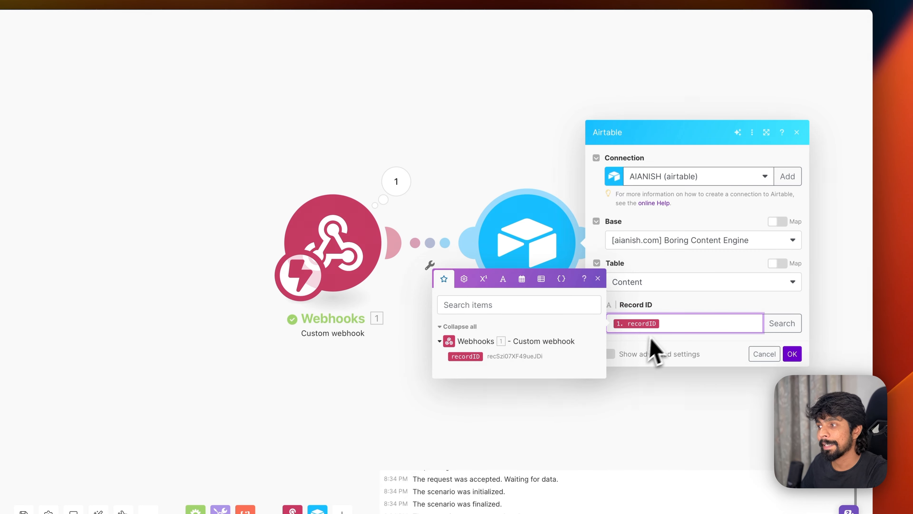
left_click(780, 350)
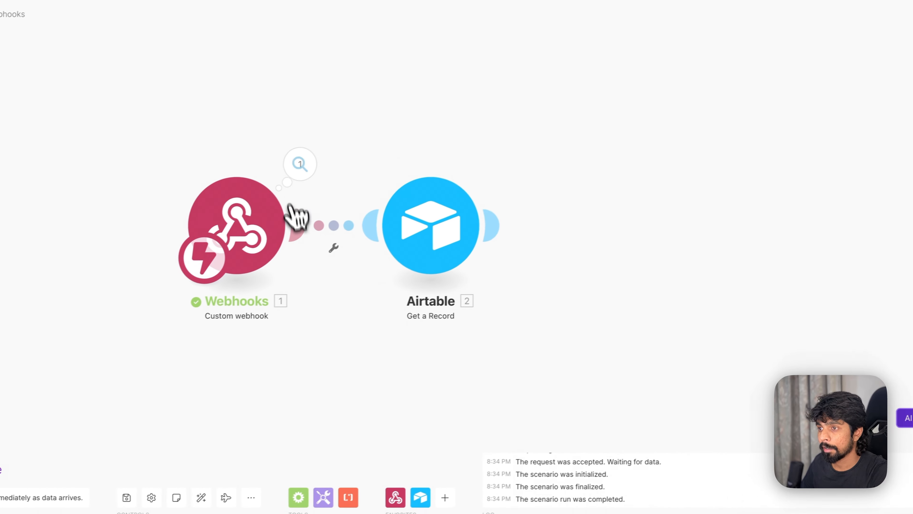
left_click(219, 178)
double_click(423, 185)
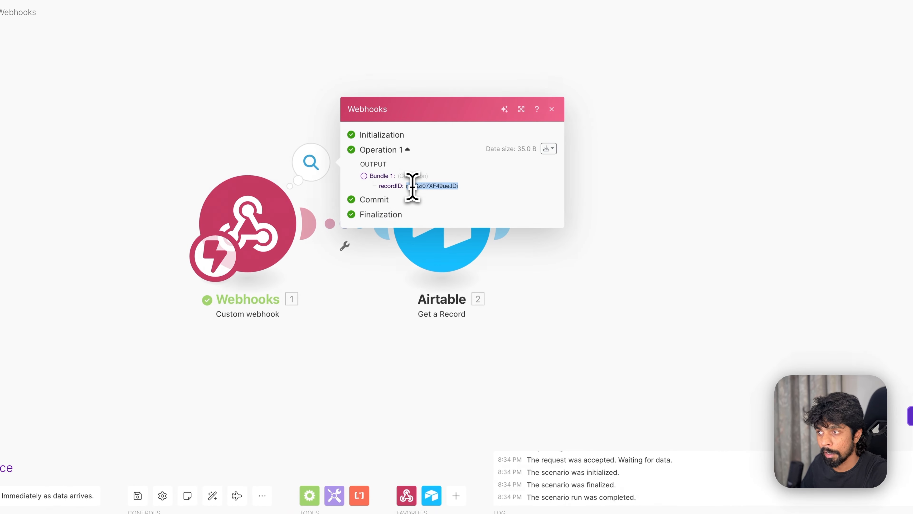
- Run only the Airtable Get a Record module with the pasted test record ID
left_click(505, 336)
left_click(454, 243)
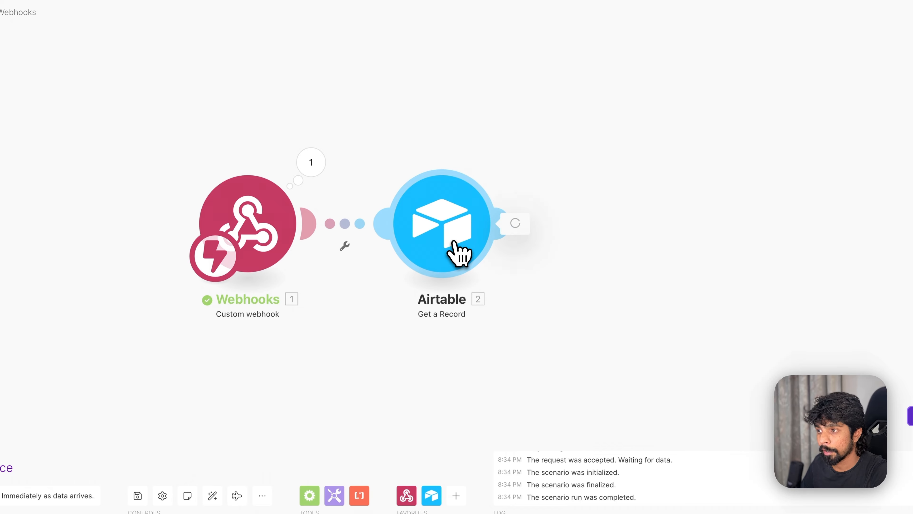
left_click(679, 331)
right_click(439, 240)
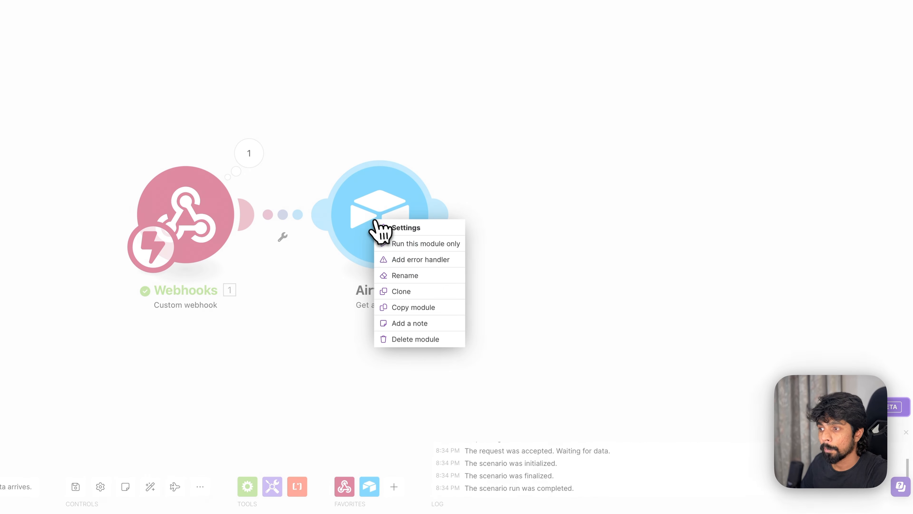
left_click(420, 244)
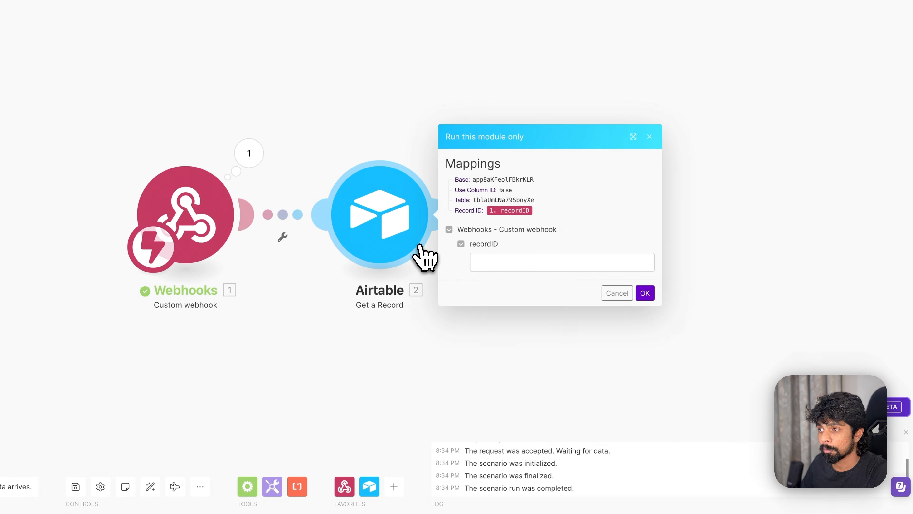
left_click(496, 262)
key("ctrl+v")
left_click(644, 293)
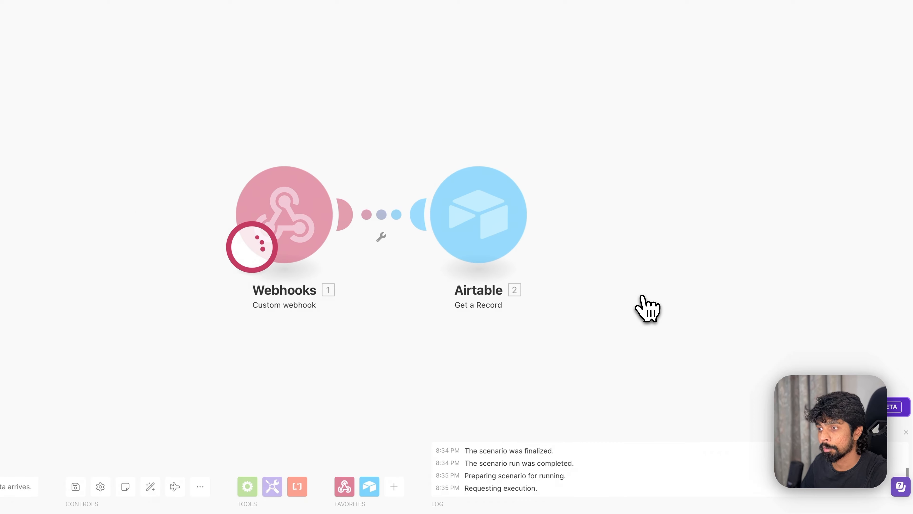
- Inspect the returned record's fields, including Automation Trigger, Transformation and Webhook details
left_click(552, 158)
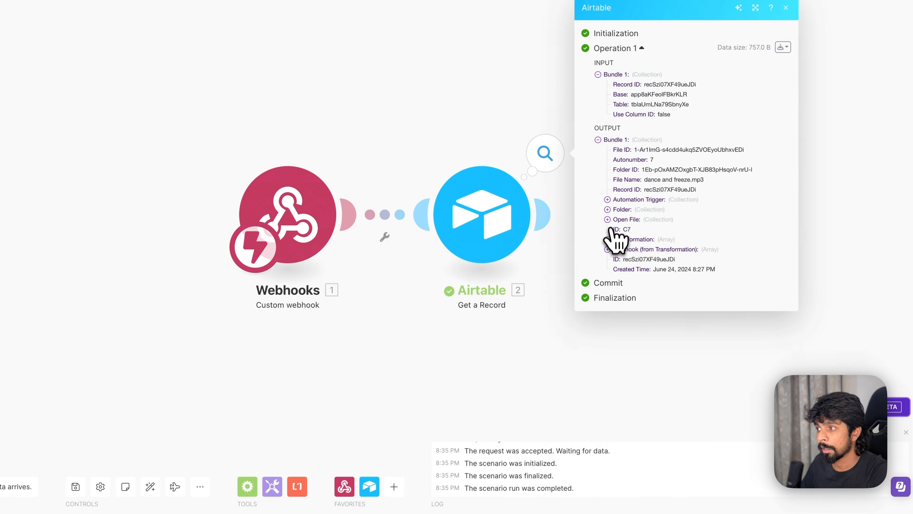
left_click(607, 209)
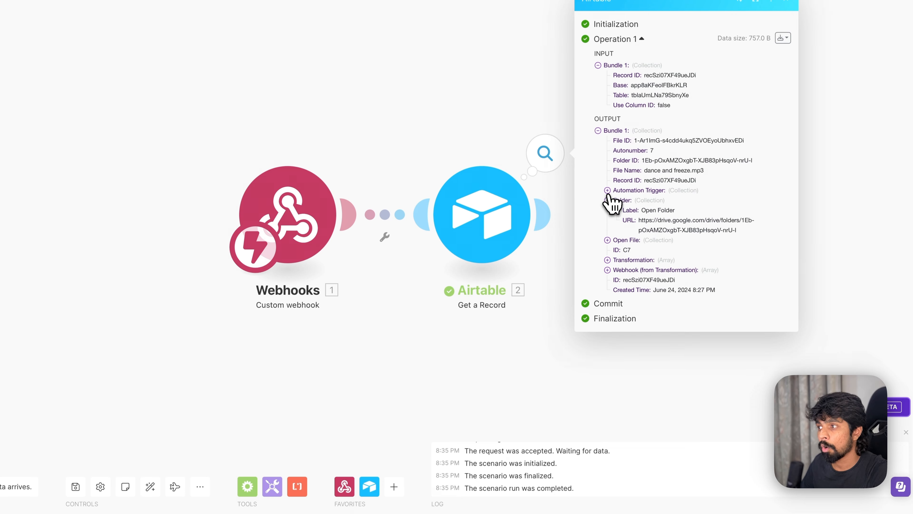
left_click(607, 191)
left_click_drag(615, 146, 714, 308)
left_click(607, 290)
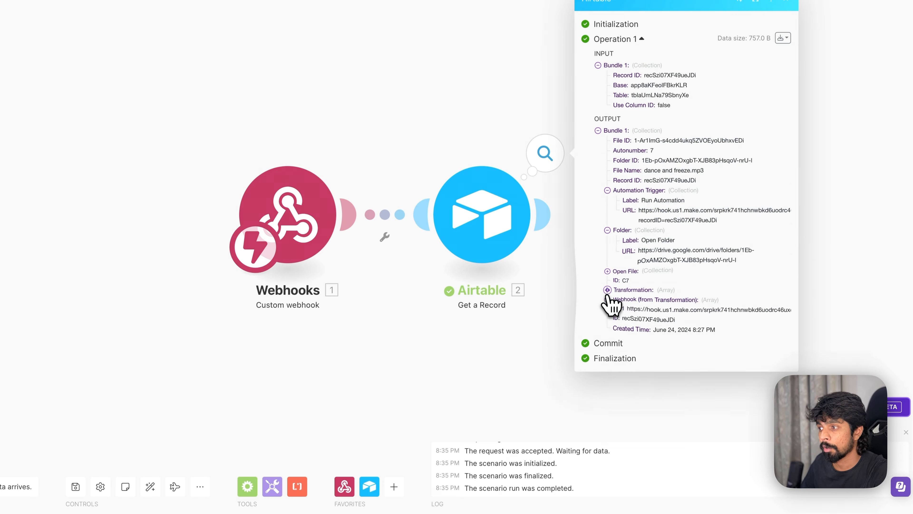
left_click(607, 310)
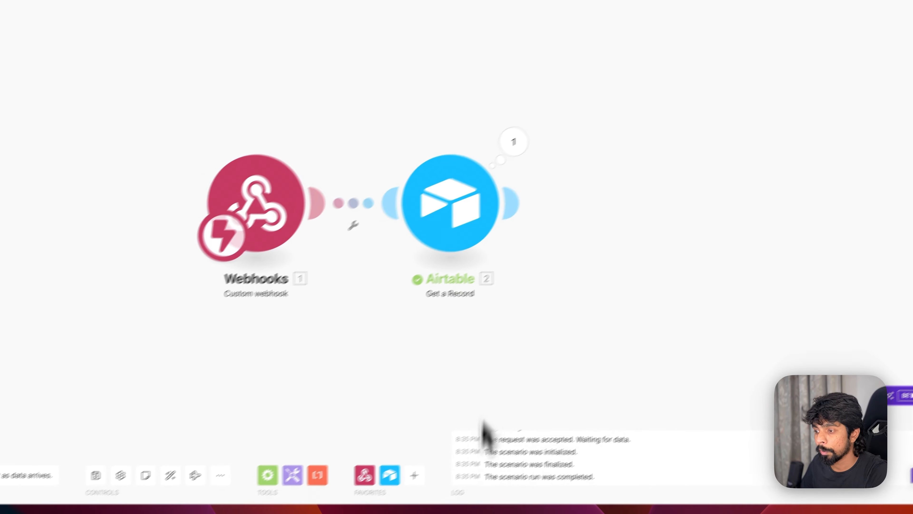
- Insert a Long text field named Transcription to the right of Open File
mouse_move(528, 470)
left_click(435, 470)
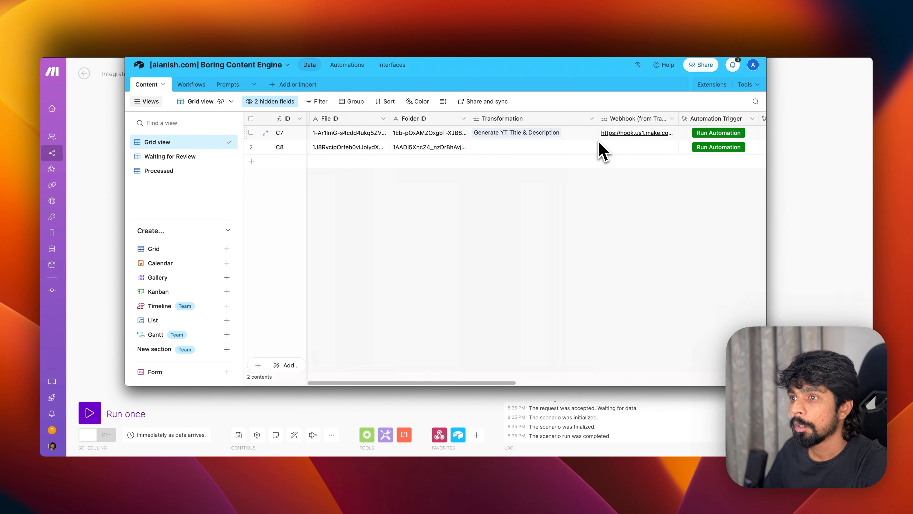
scroll(601, 151, "right", 10)
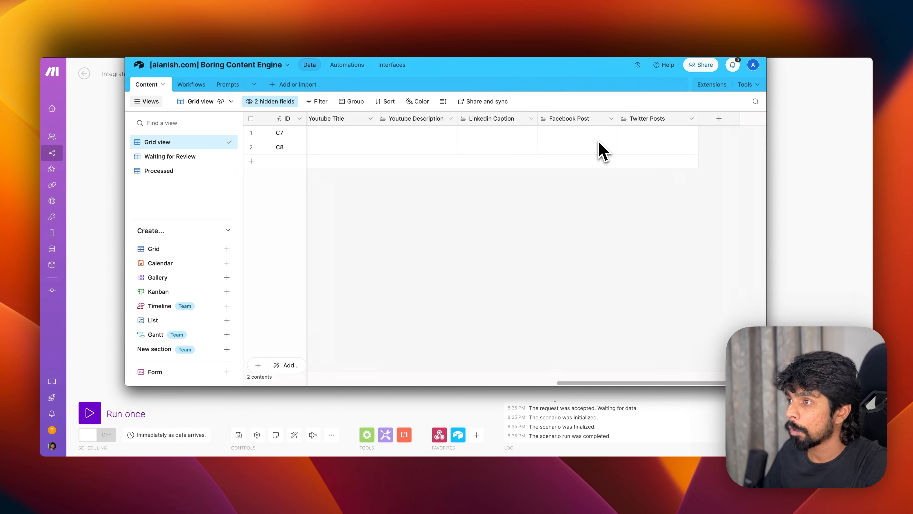
scroll(599, 147, "left", 10)
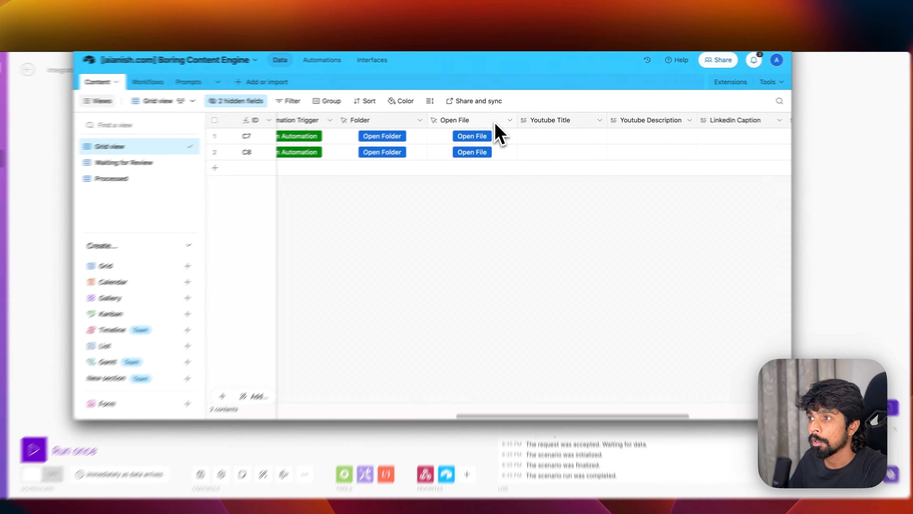
left_click(513, 119)
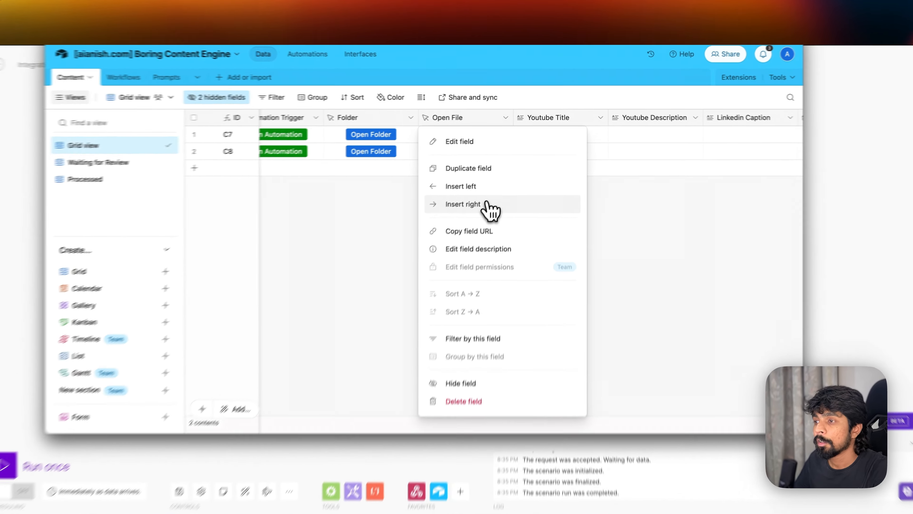
left_click(499, 192)
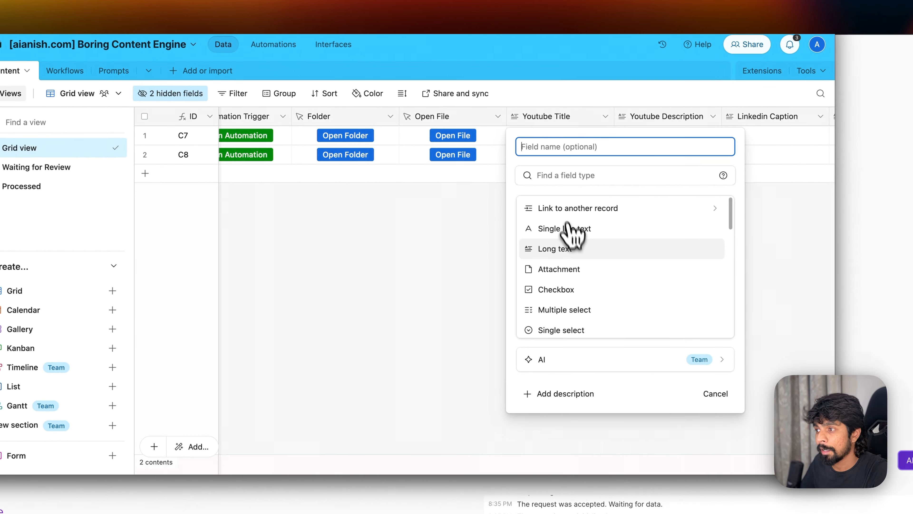
left_click(575, 249)
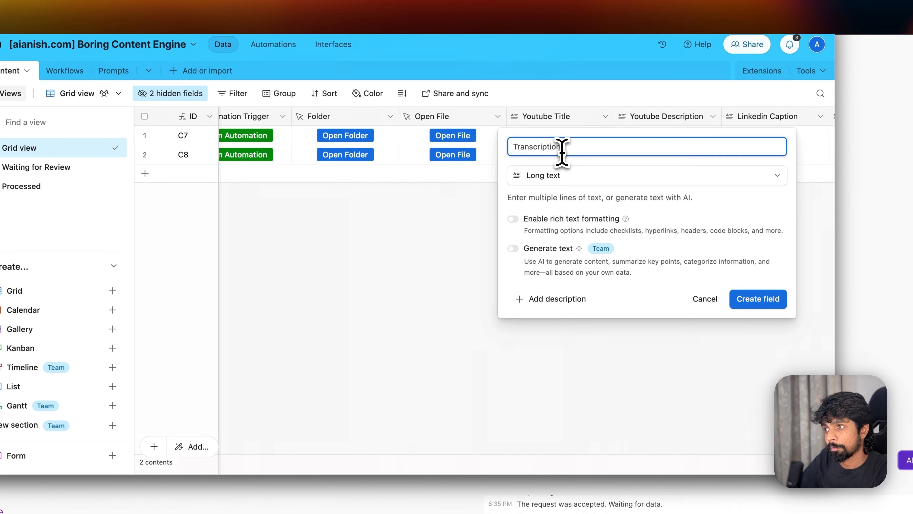
key("Return")
left_click(569, 138)
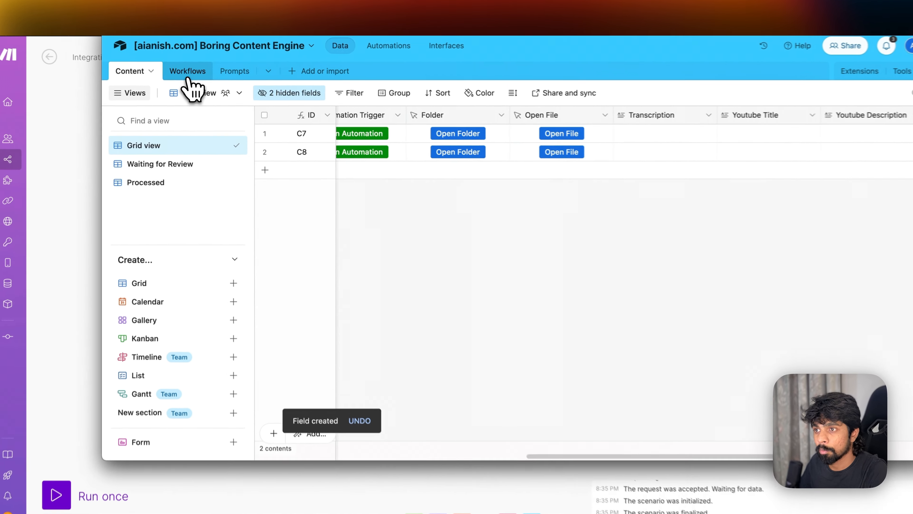
- Add a 'Transcribe the audio/video' workflow record with its webhook to the Workflows table
left_click(196, 86)
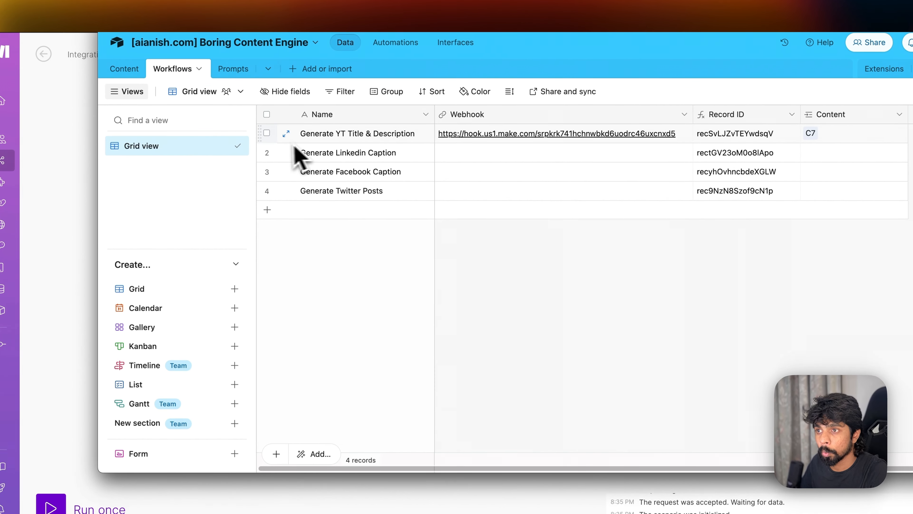
right_click(264, 152)
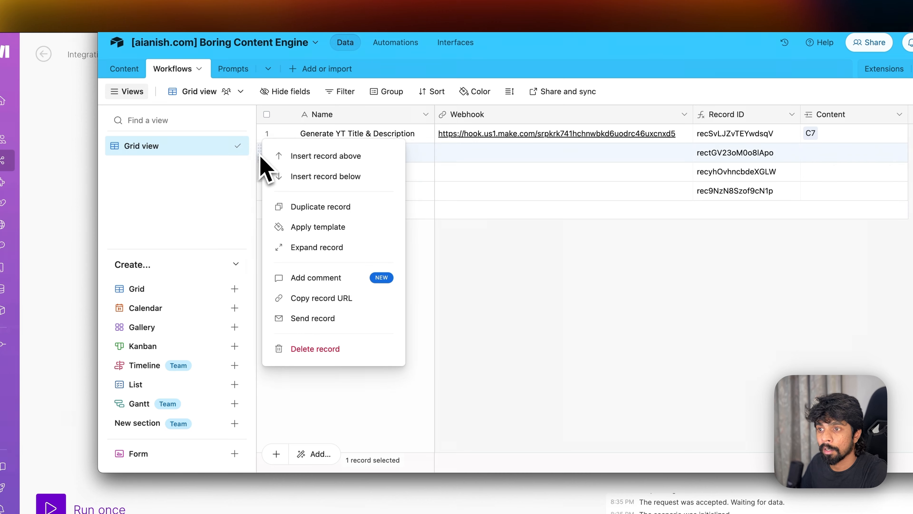
left_click(325, 156)
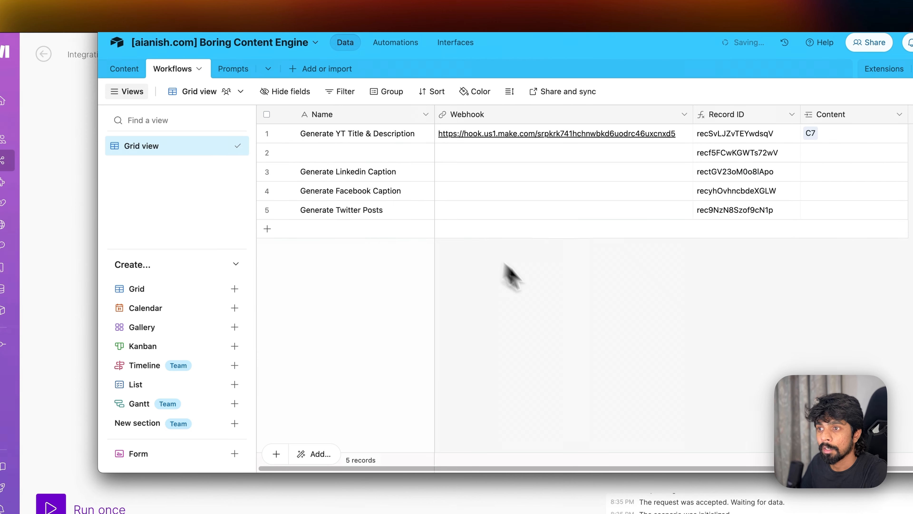
left_click(363, 135)
key("super+x")
left_click(358, 154)
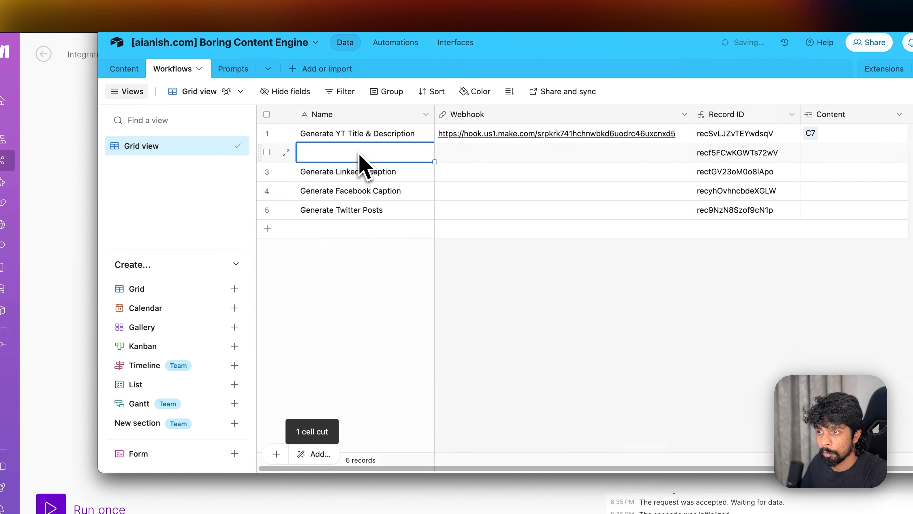
key("super+v")
left_click(370, 141)
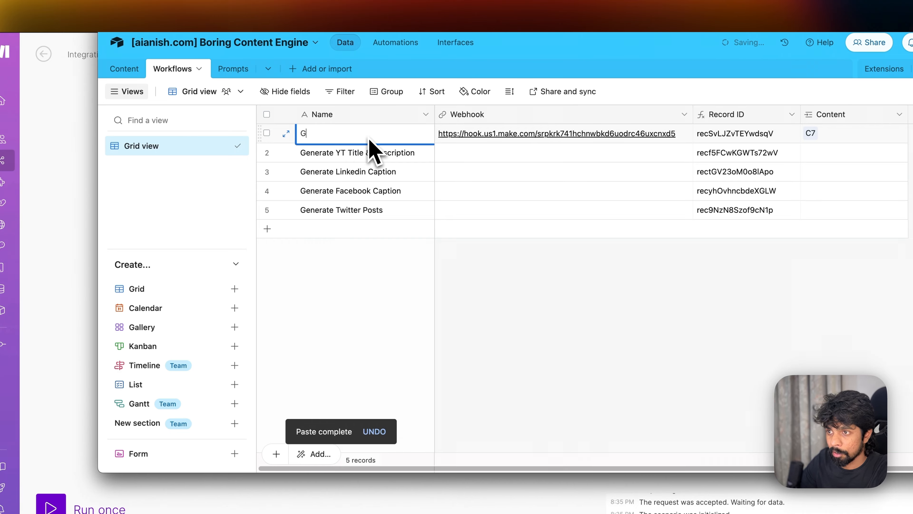
type("Transcribe the audio/video")
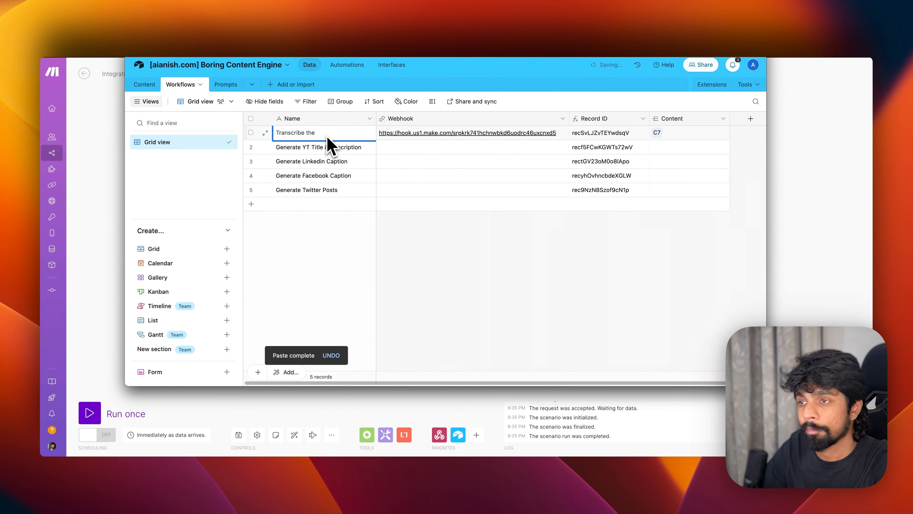
left_click(328, 145)
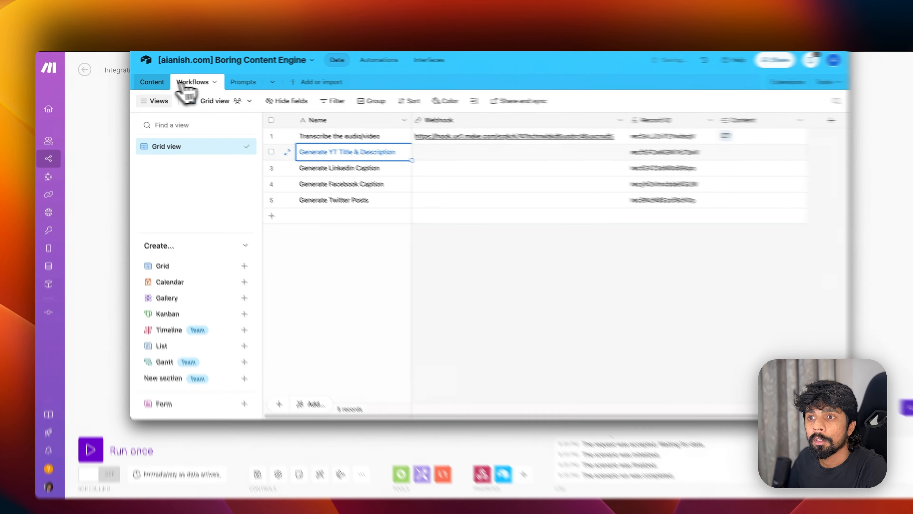
- Check record C7's webhook link in the Content table, then return to Make
left_click(144, 85)
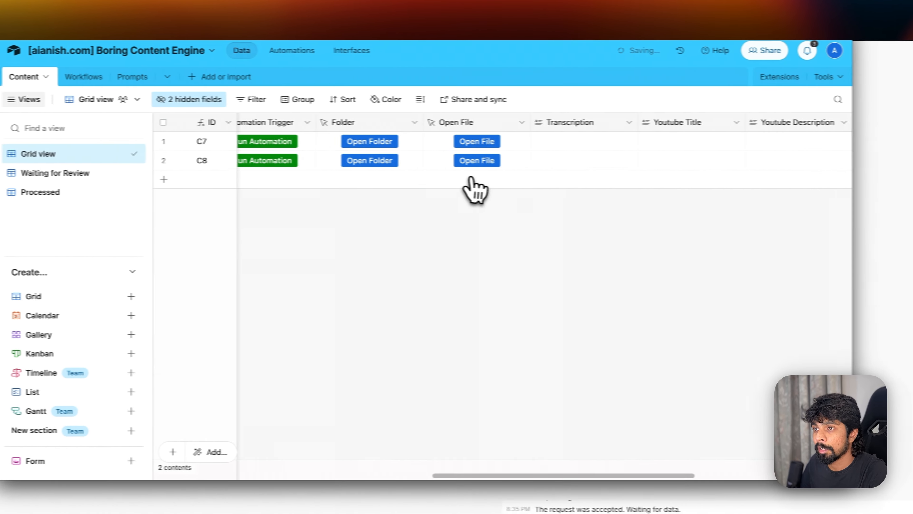
scroll(615, 189, "left", 10)
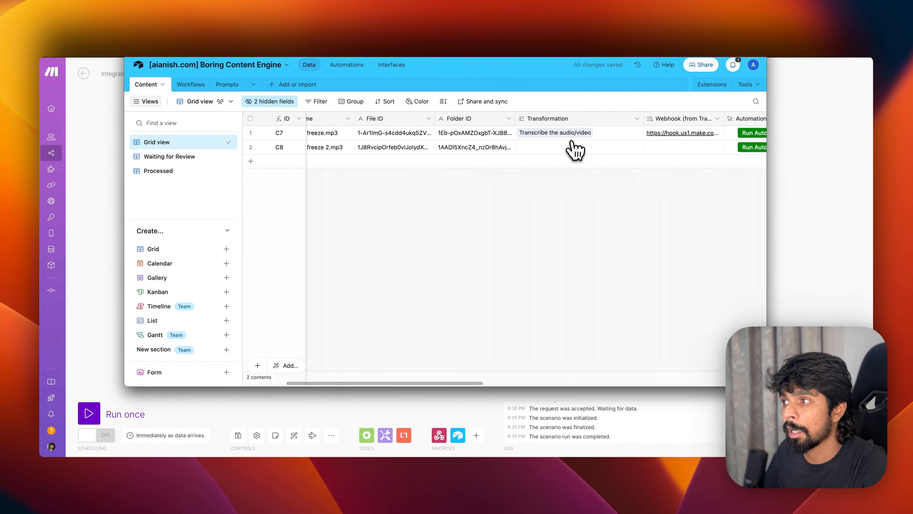
scroll(569, 156, "right", 3)
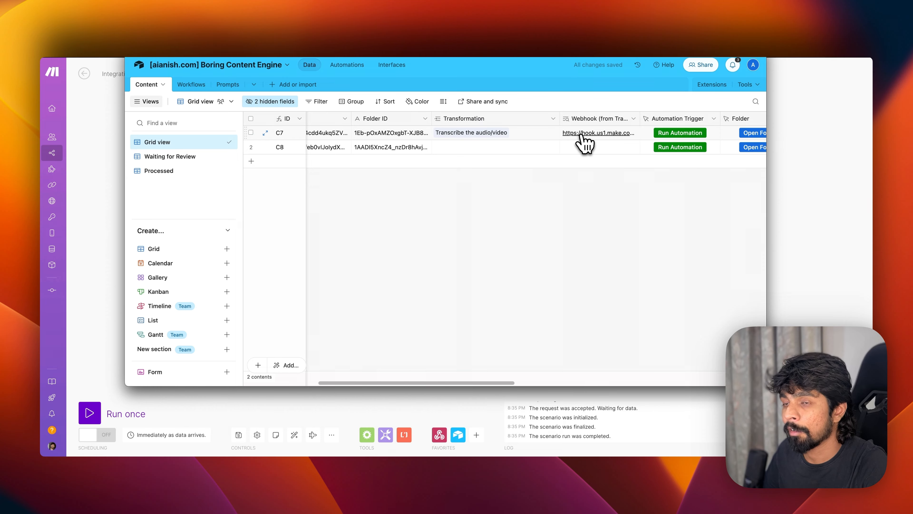
key("super+Tab")
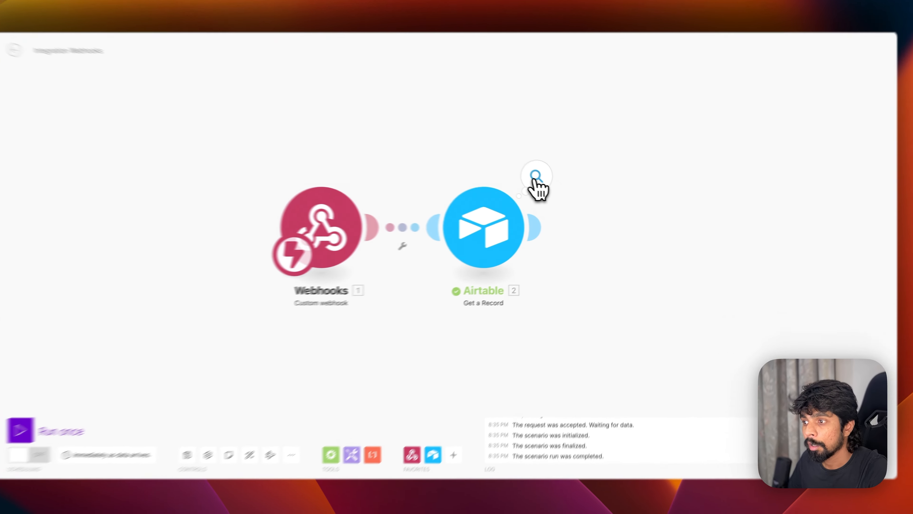
- Review Get a Record's output and browse the Google Drive modules found by 'drive'
left_click(550, 187)
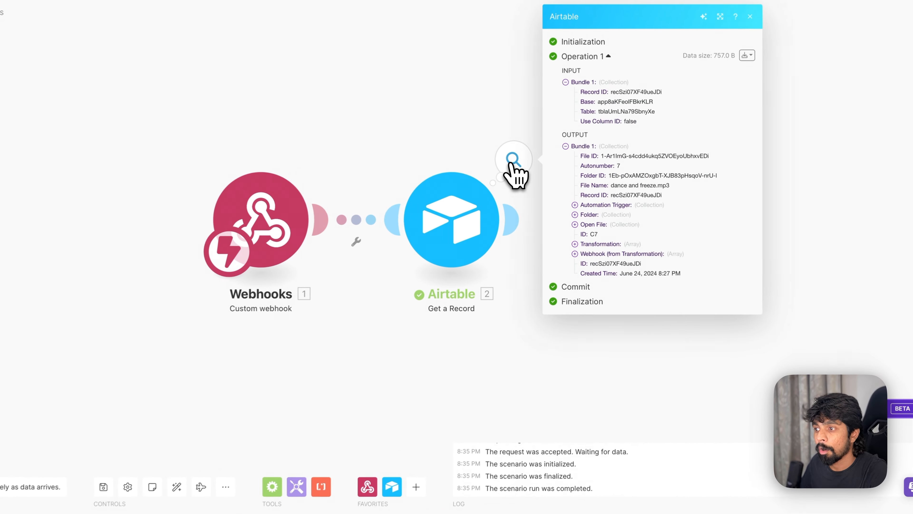
left_click(545, 345)
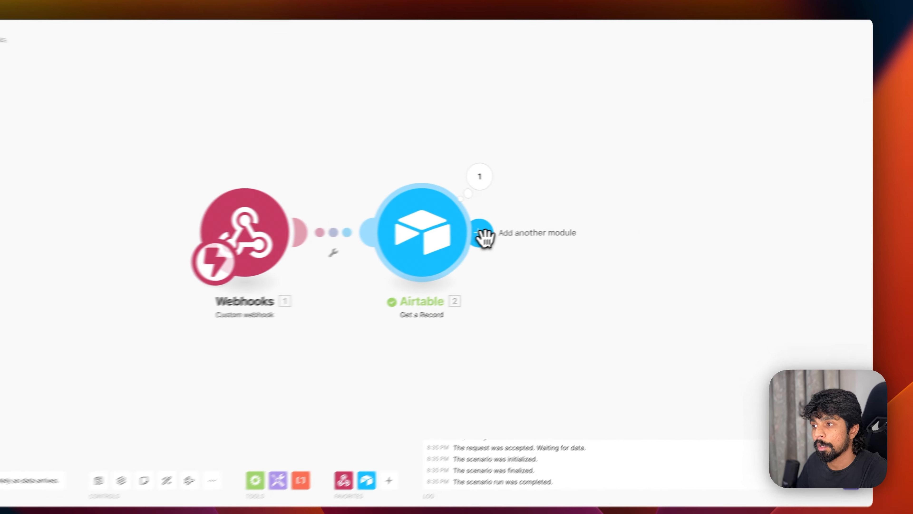
left_click(553, 234)
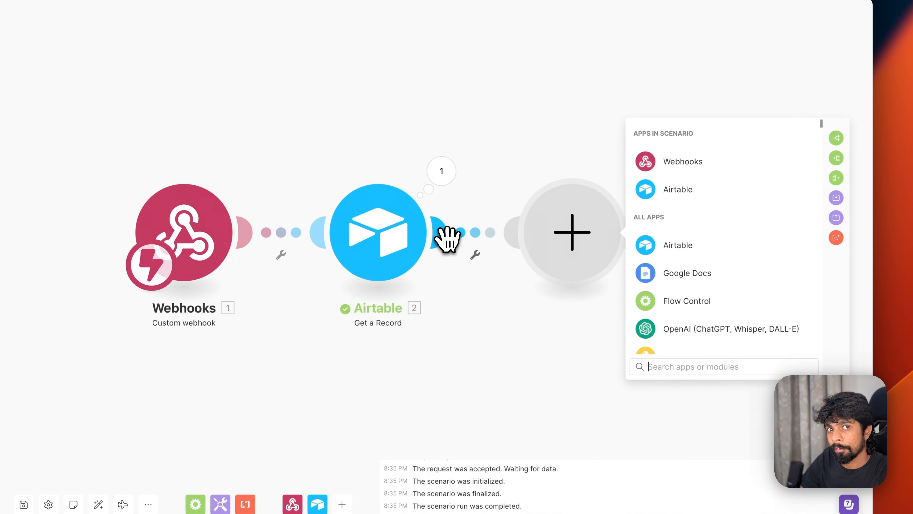
type("drive")
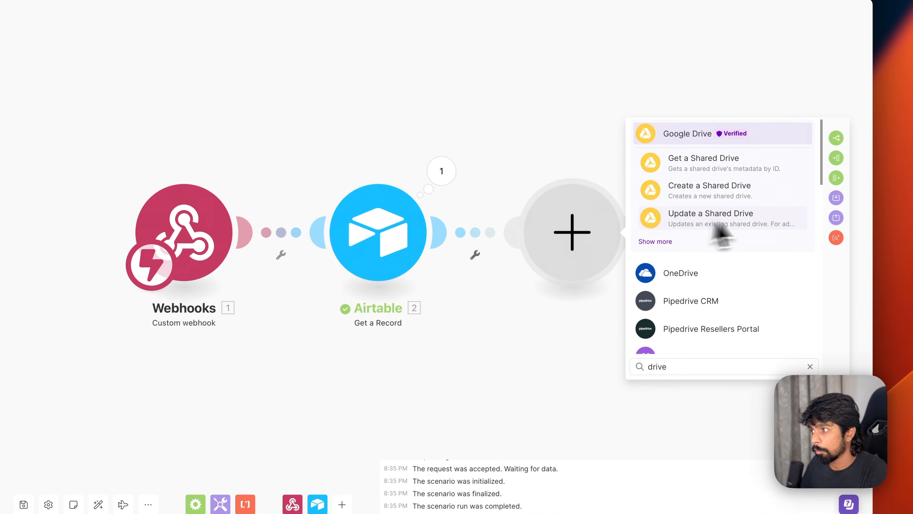
left_click(654, 243)
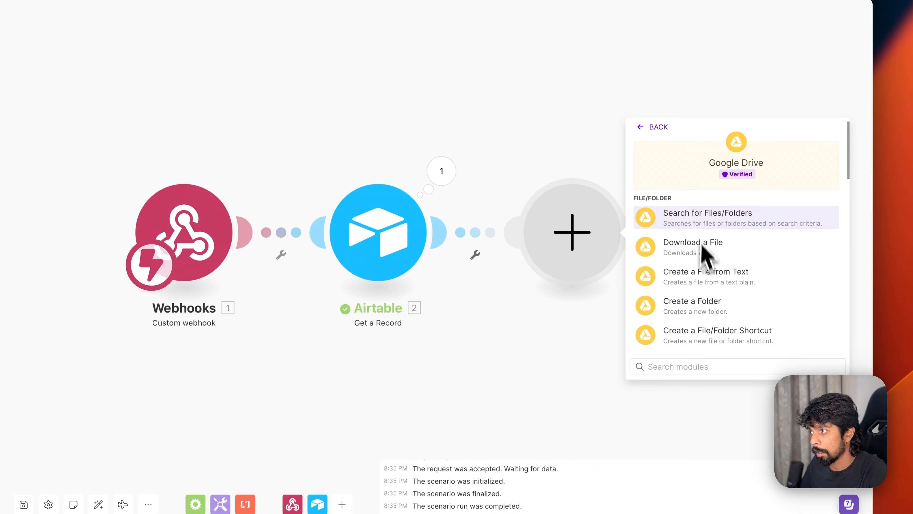
scroll(729, 335, "down", 5)
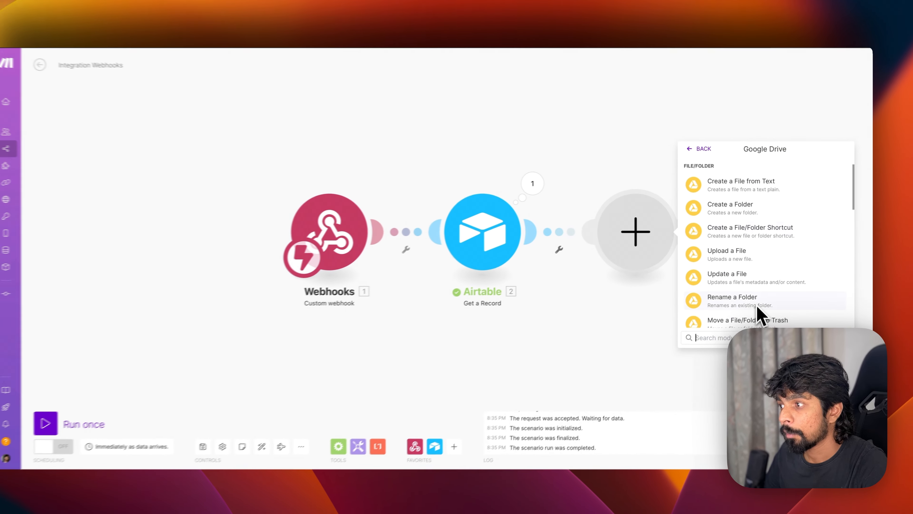
scroll(764, 311, "down", 8)
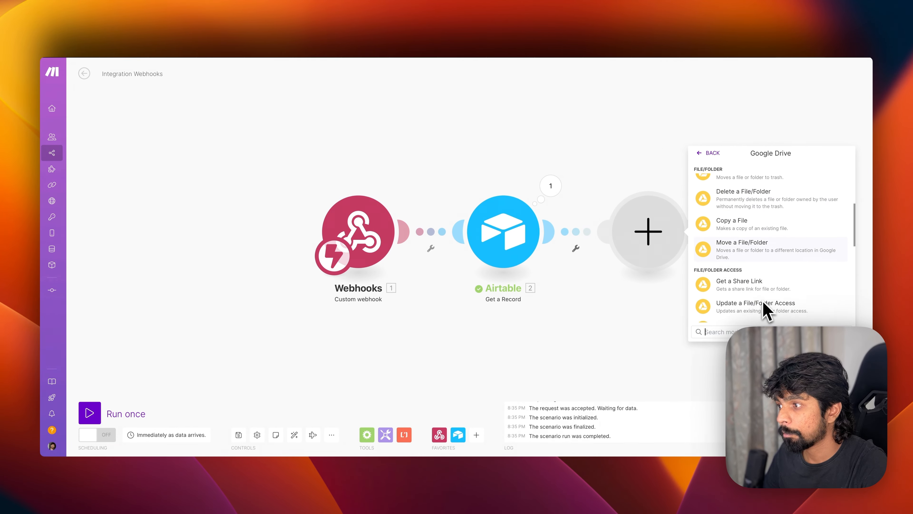
scroll(763, 311, "down", 10)
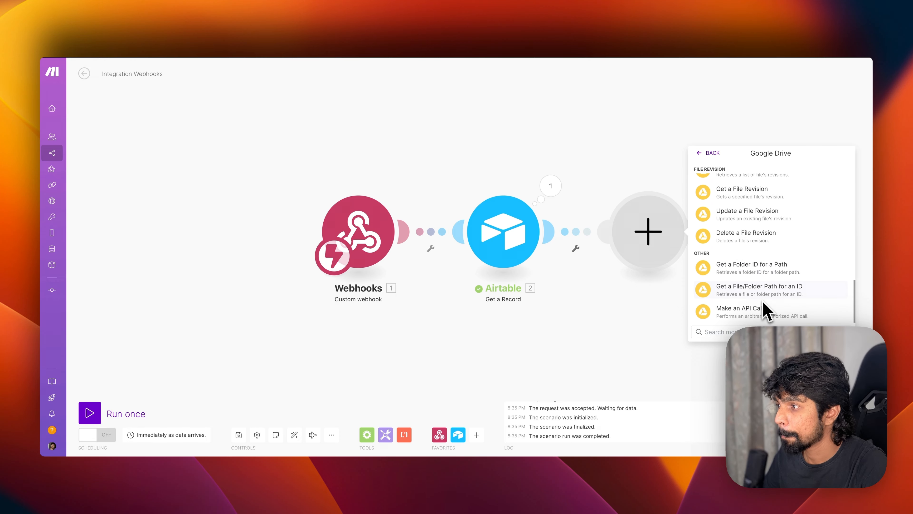
scroll(764, 311, "up", 15)
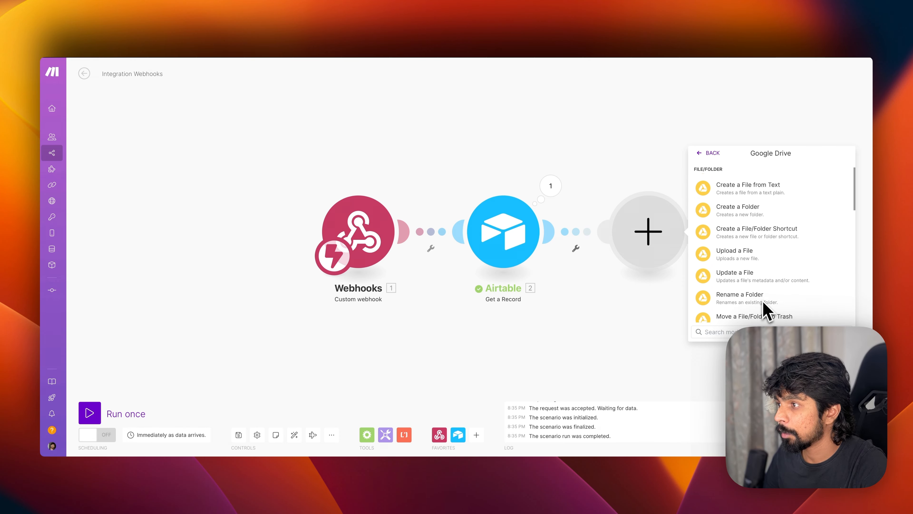
scroll(766, 311, "up", 5)
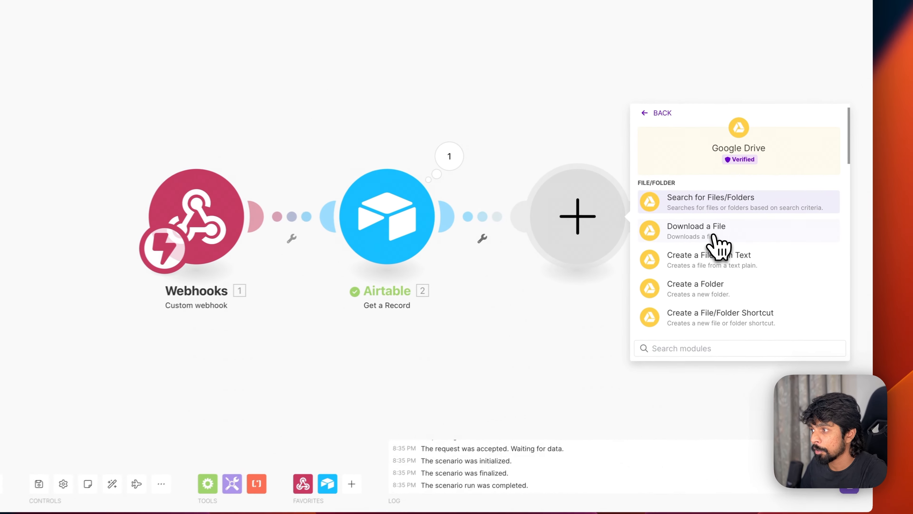
- Add Google Drive Download a File with File ID mapped from the Airtable record
left_click(709, 236)
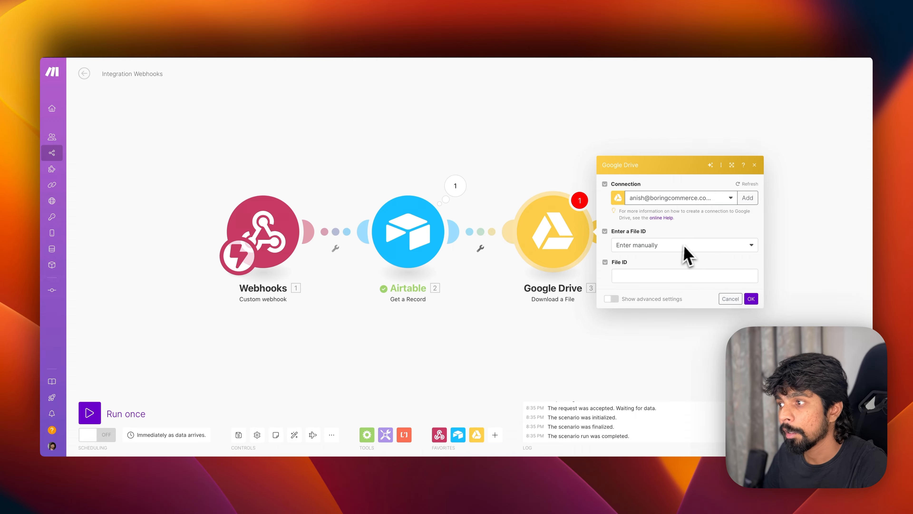
left_click(646, 275)
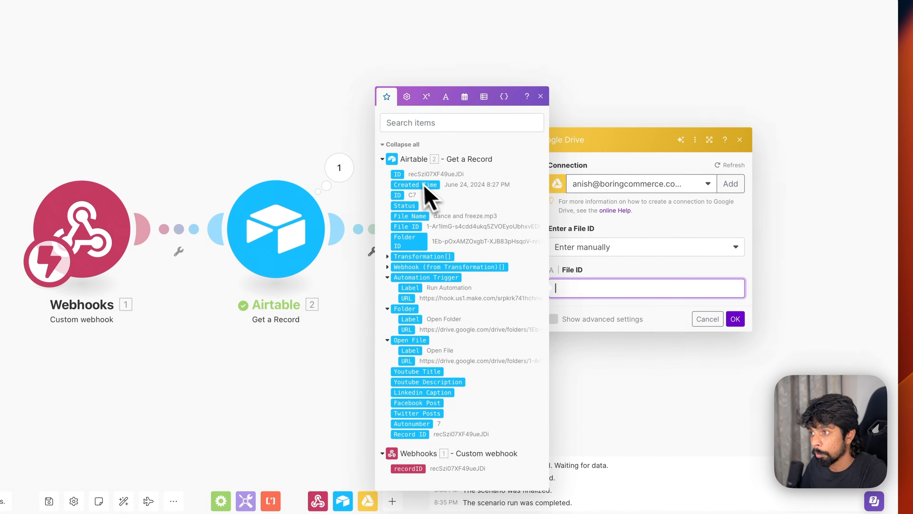
left_click_drag(406, 226, 601, 309)
left_click(734, 336)
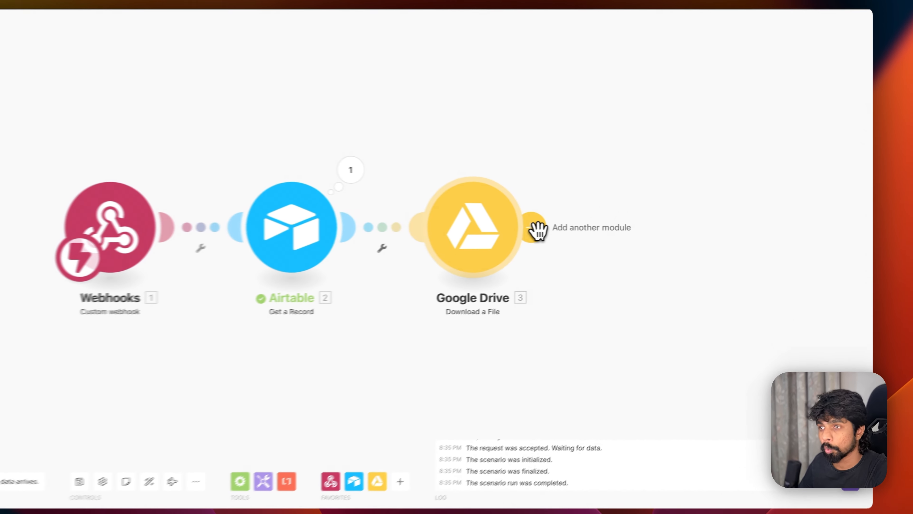
- Add an OpenAI Create a Transcription (Whisper) module after Google Drive, using Whisper-1 with Text response format
left_click(605, 234)
type("openai")
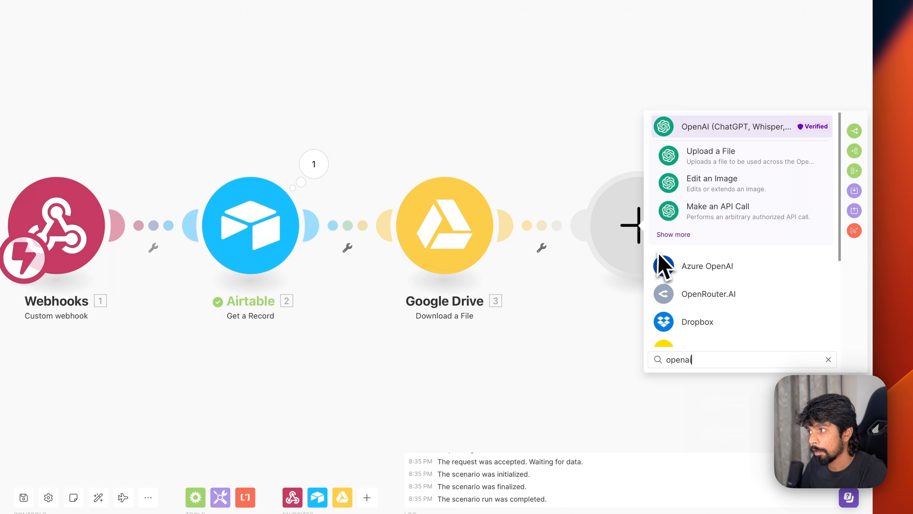
left_click(672, 234)
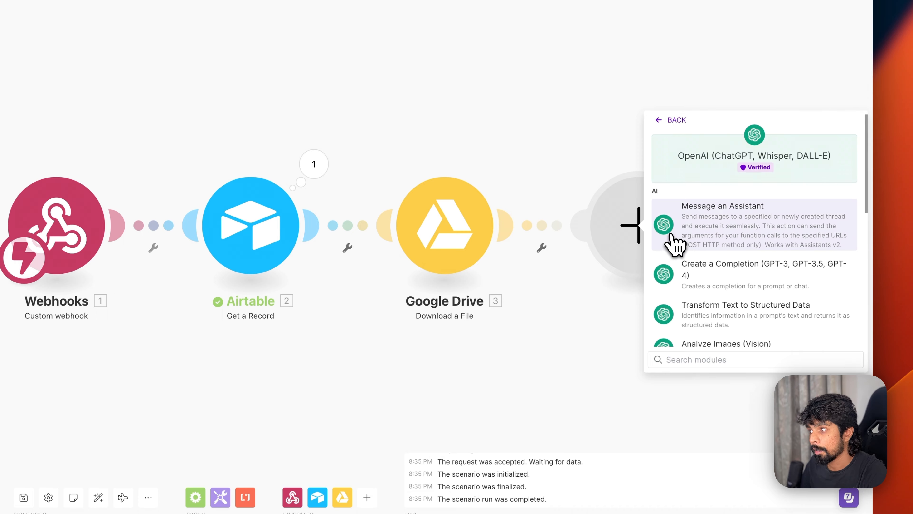
scroll(729, 309, "down", 7)
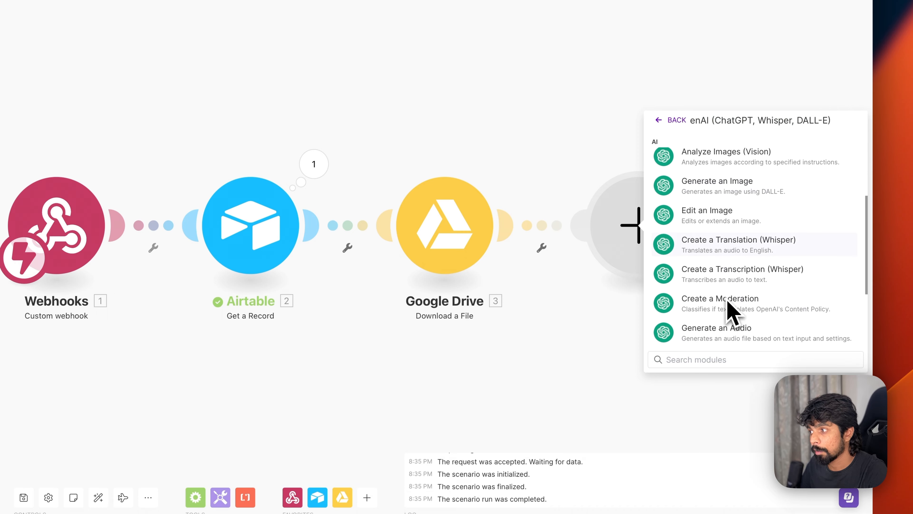
left_click(724, 270)
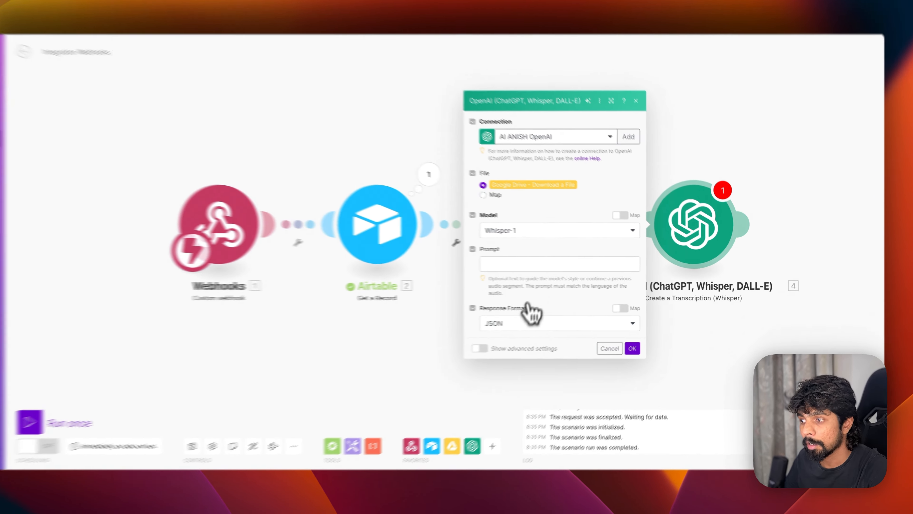
left_click(546, 322)
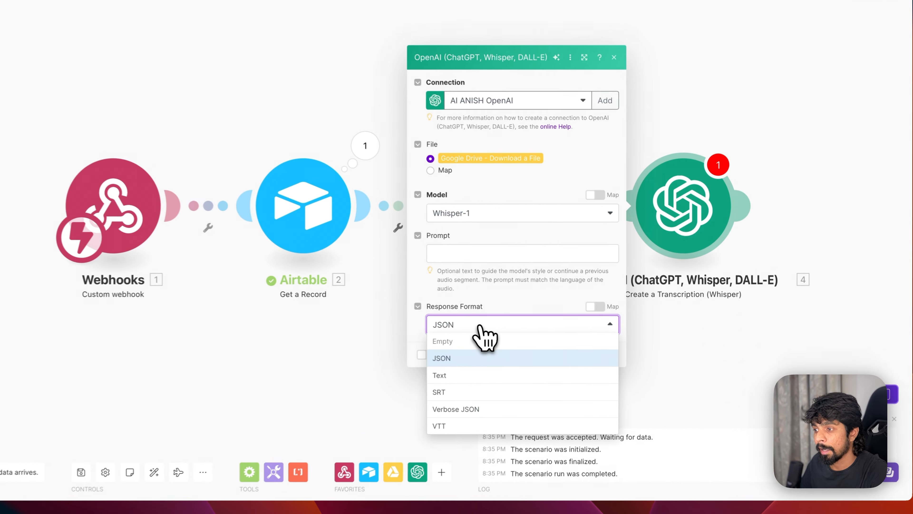
left_click(468, 376)
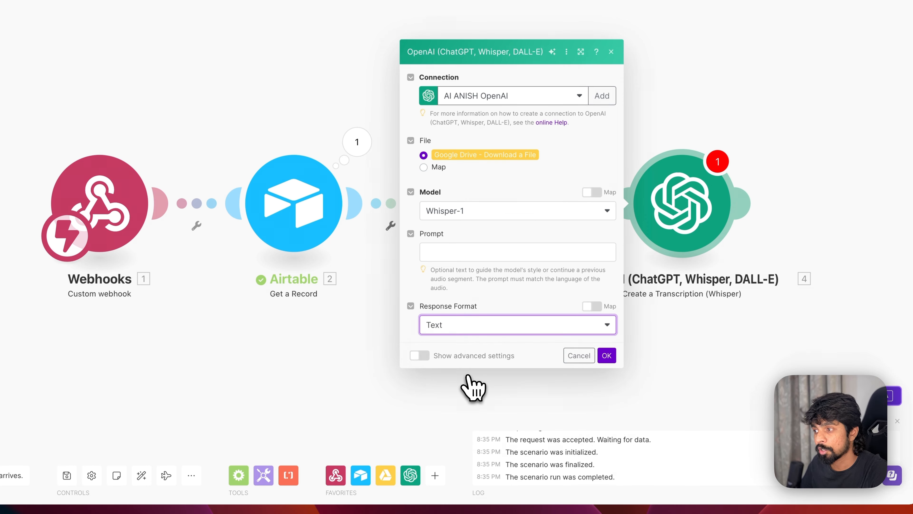
left_click(607, 355)
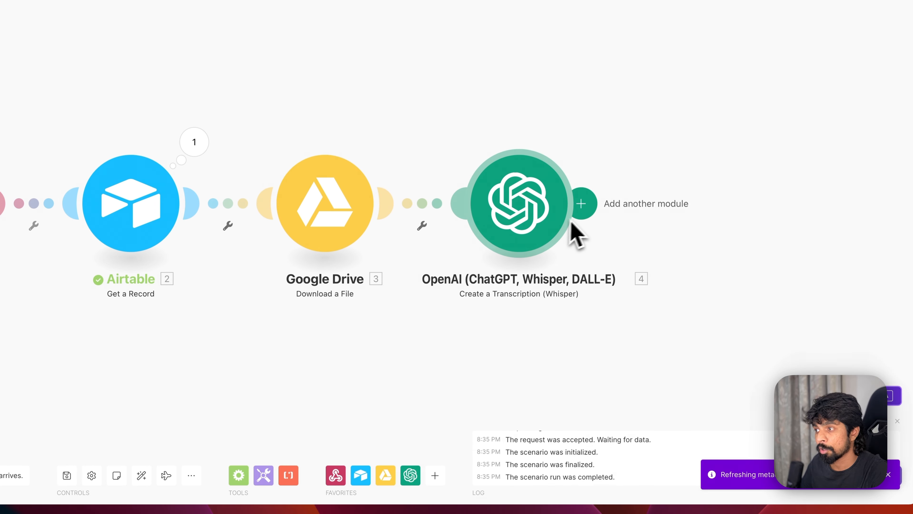
- Add an Airtable Update a Record module using the Boring Content Engine base and the Content table
left_click(585, 208)
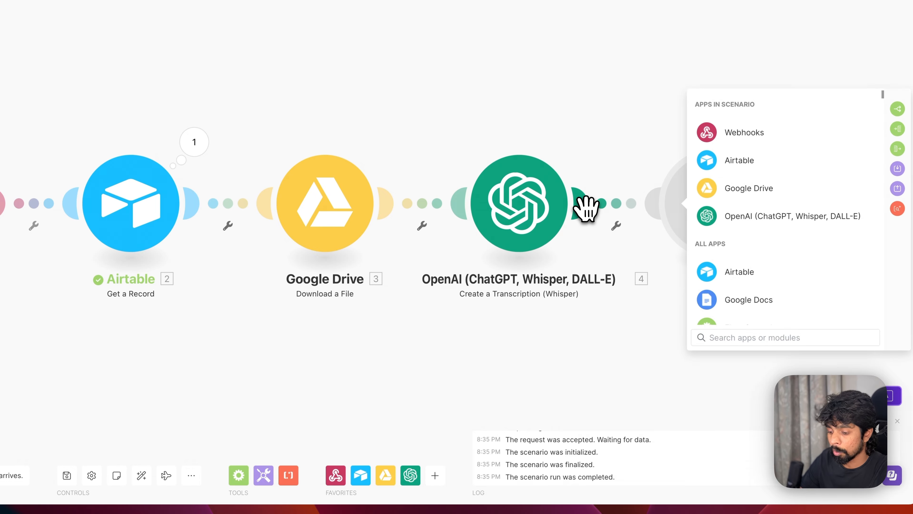
type("airtab")
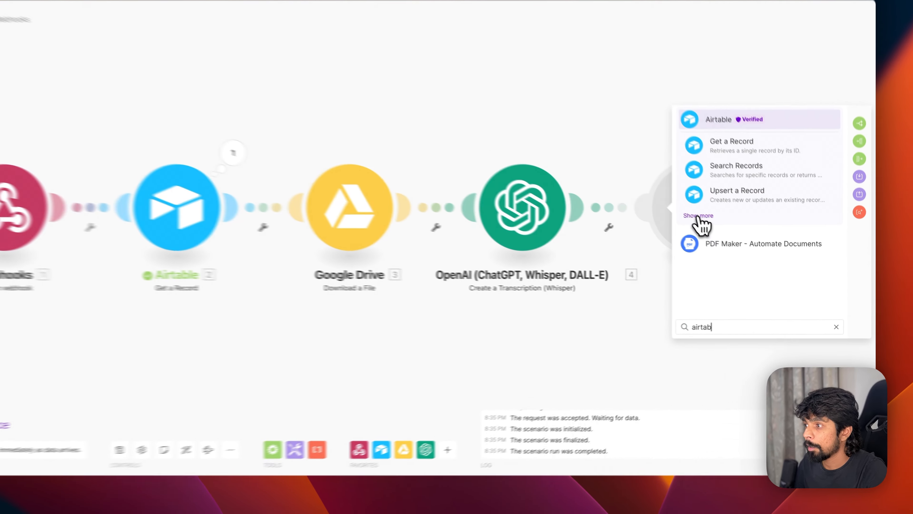
left_click(724, 238)
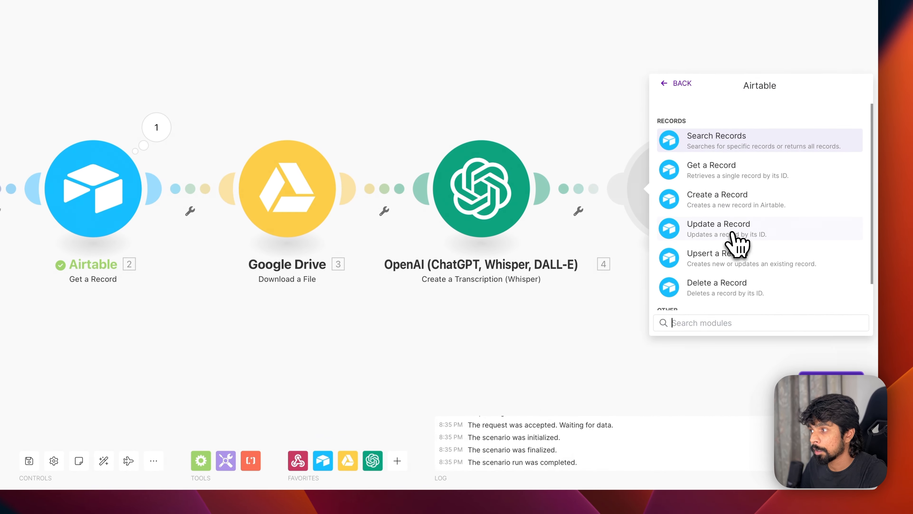
left_click(732, 235)
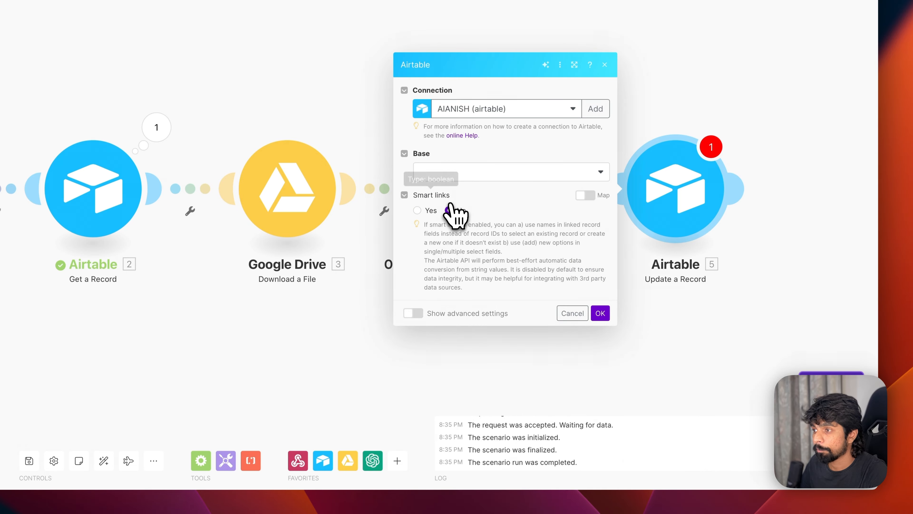
left_click(451, 173)
scroll(483, 320, "down", 3)
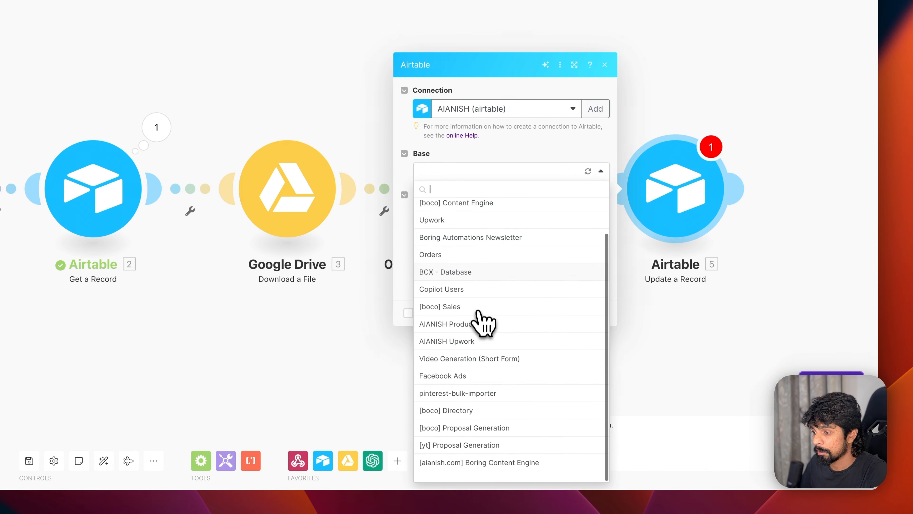
left_click(509, 464)
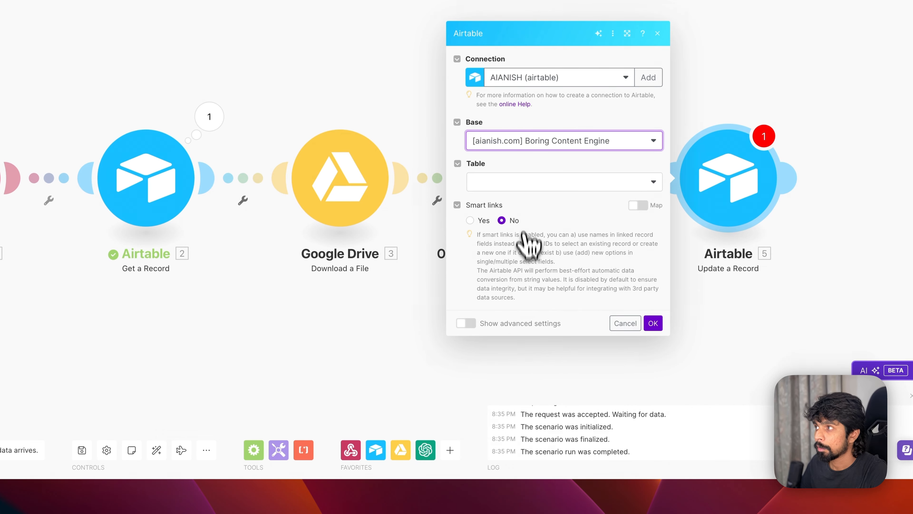
left_click(521, 185)
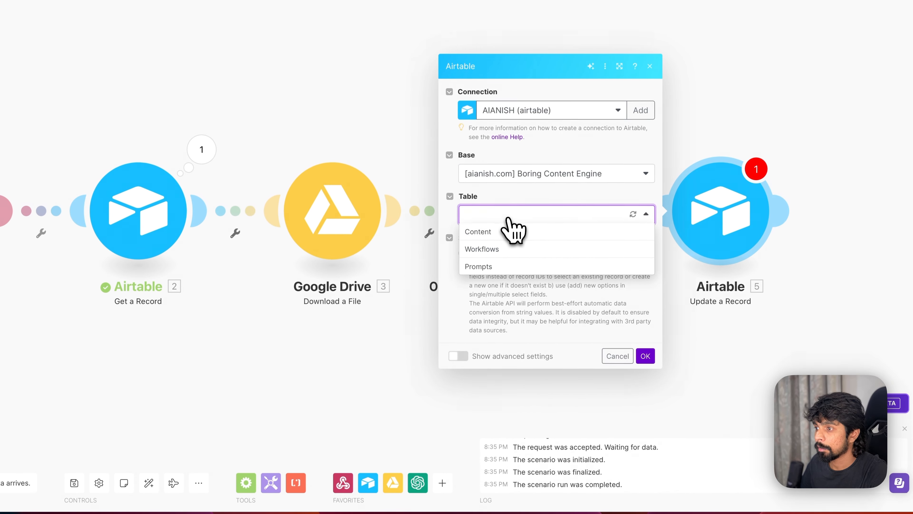
left_click(502, 237)
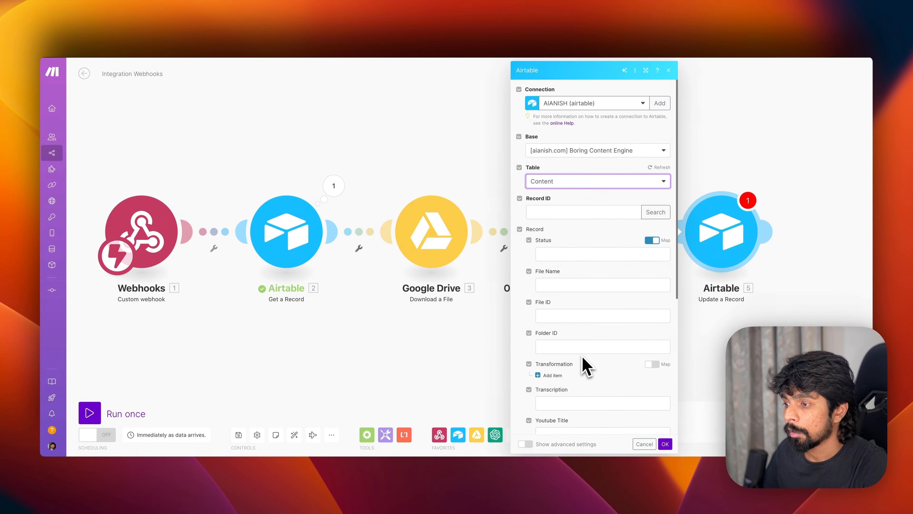
- Map OpenAI's Text into Transcription and the webhook's recordID into Record ID
scroll(582, 355, "down", 10)
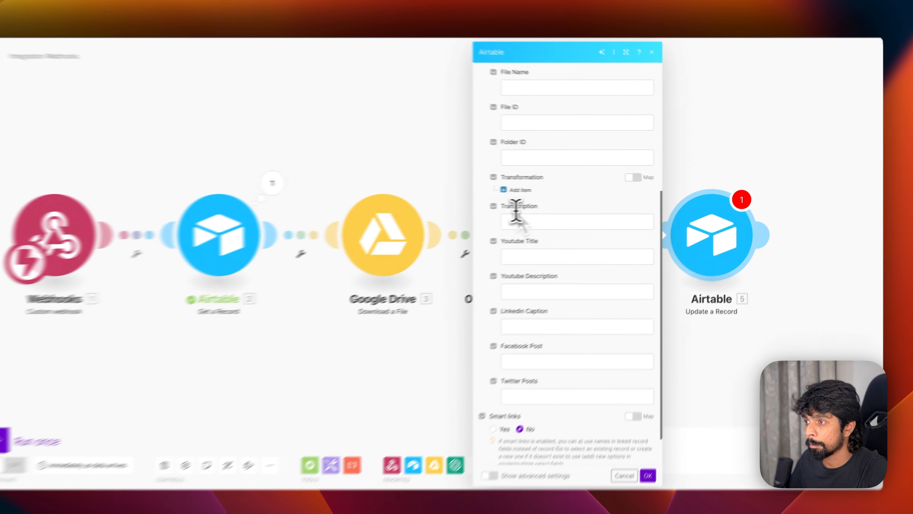
left_click(547, 220)
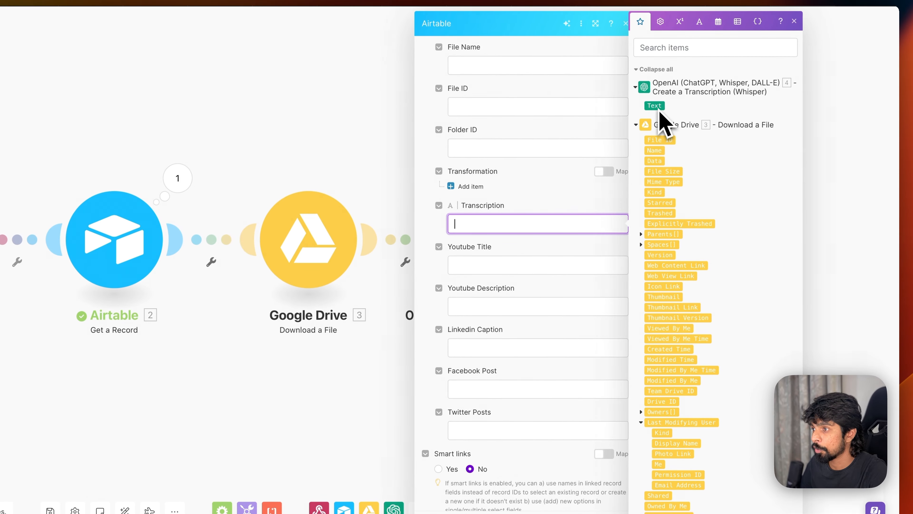
left_click_drag(557, 225, 555, 225)
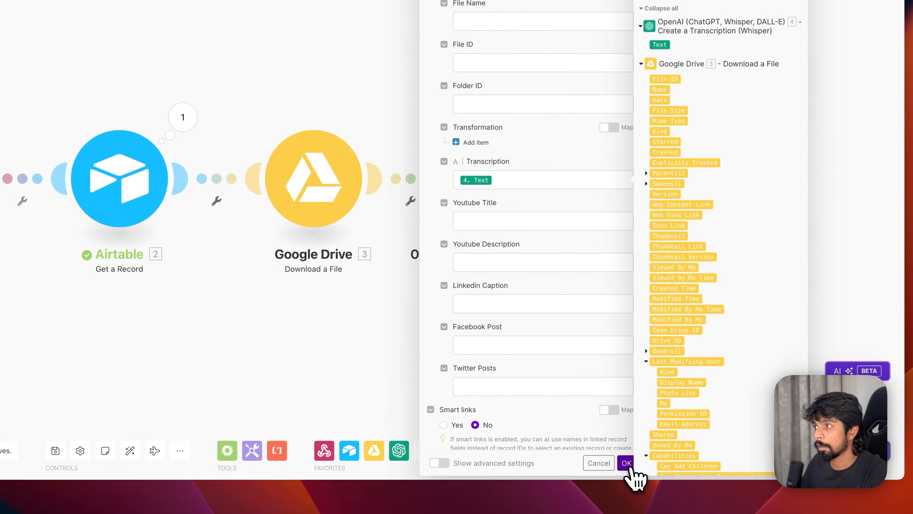
left_click(626, 463)
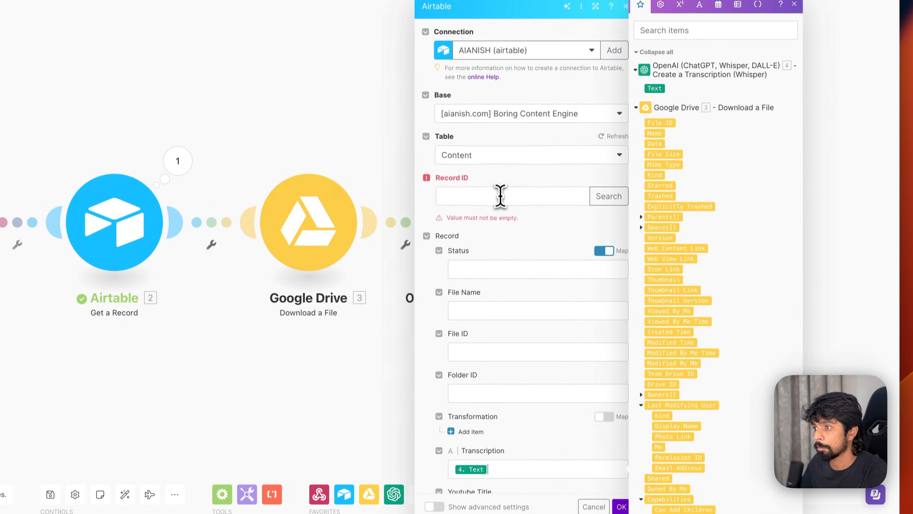
left_click(499, 198)
scroll(646, 360, "down", 15)
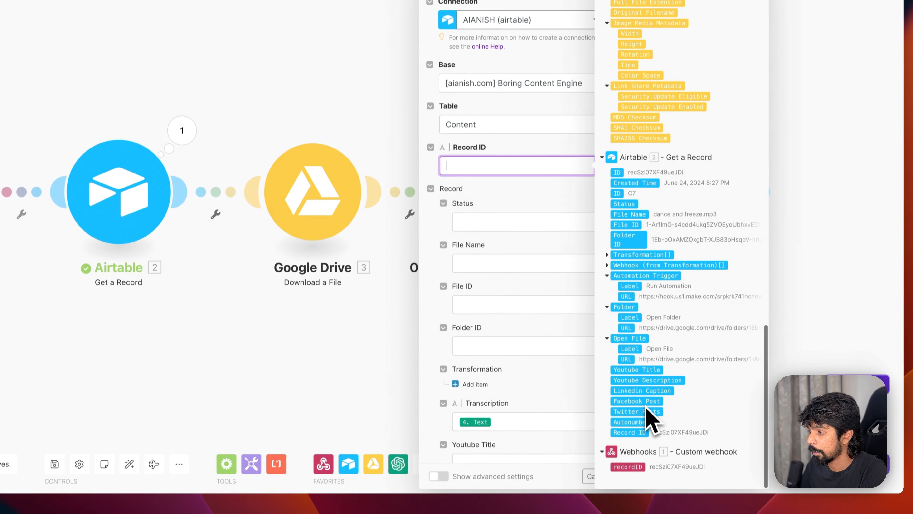
left_click_drag(633, 471, 503, 207)
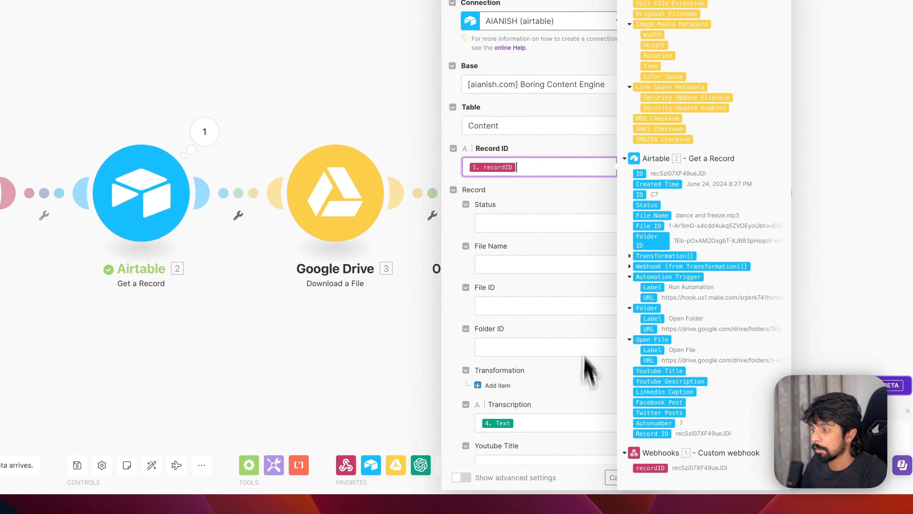
scroll(583, 396, "down", 8)
left_click(734, 50)
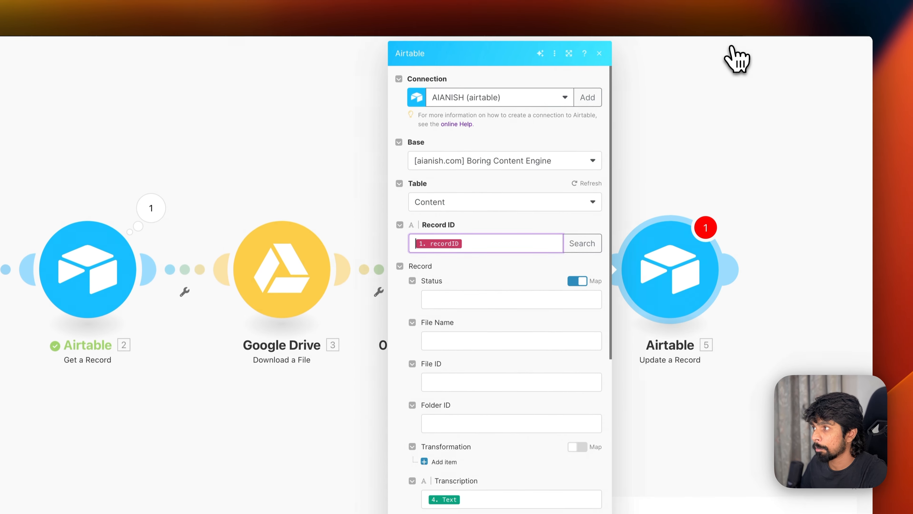
- Save the Update a Record module and test-run the scenario from Airtable, which fails at the Whisper step
left_click(595, 503)
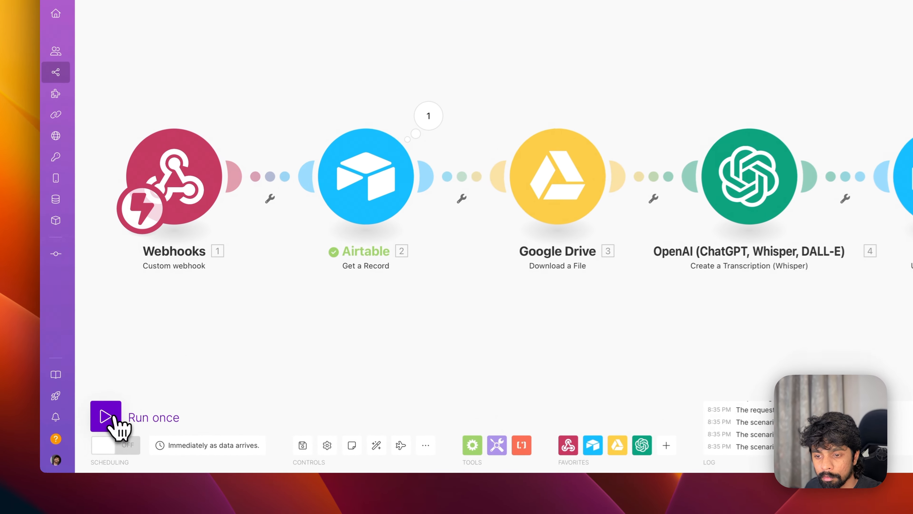
left_click(91, 413)
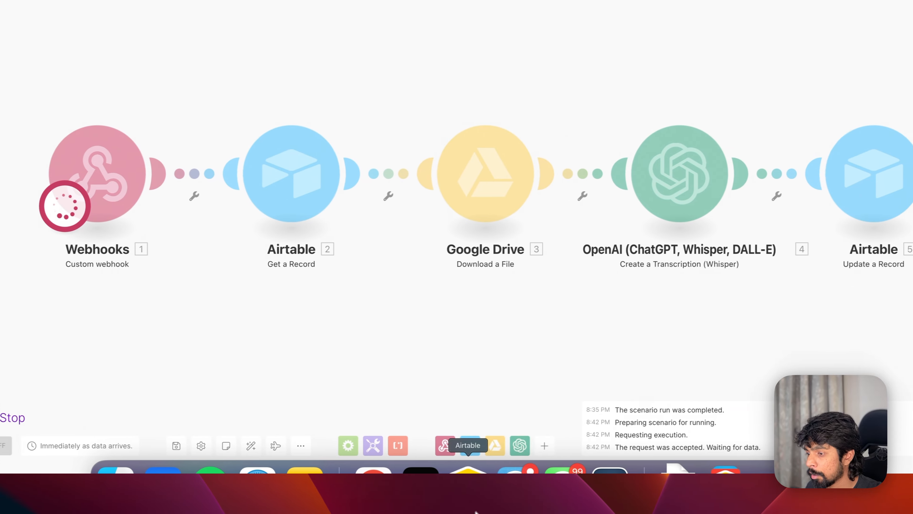
left_click(458, 501)
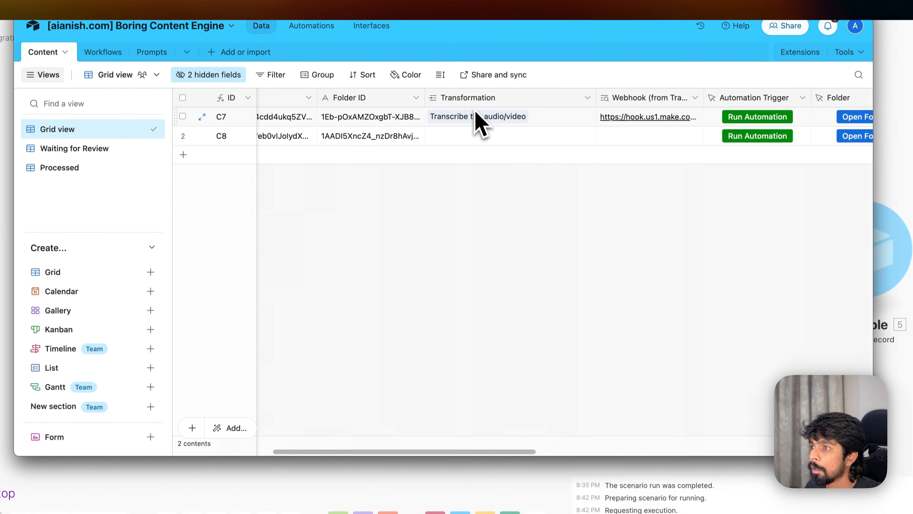
scroll(473, 130, "right", 10)
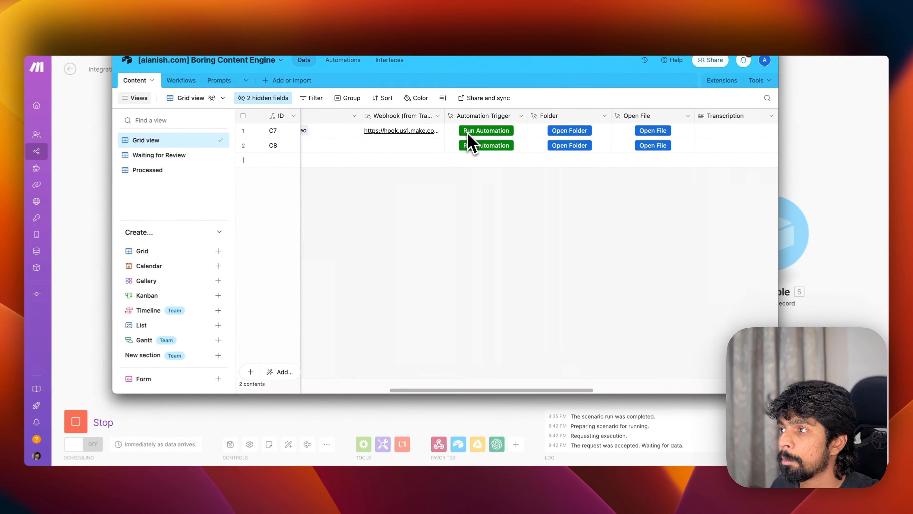
scroll(467, 134, "left", 3)
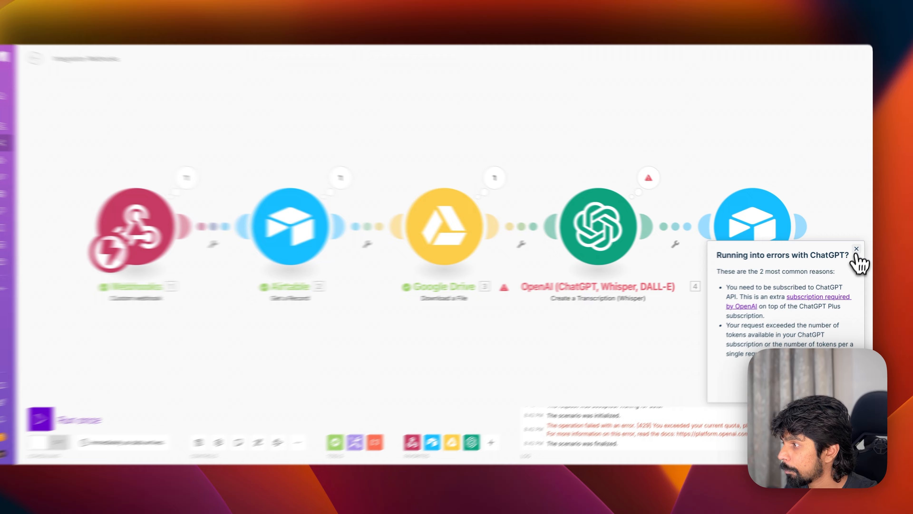
left_click(857, 251)
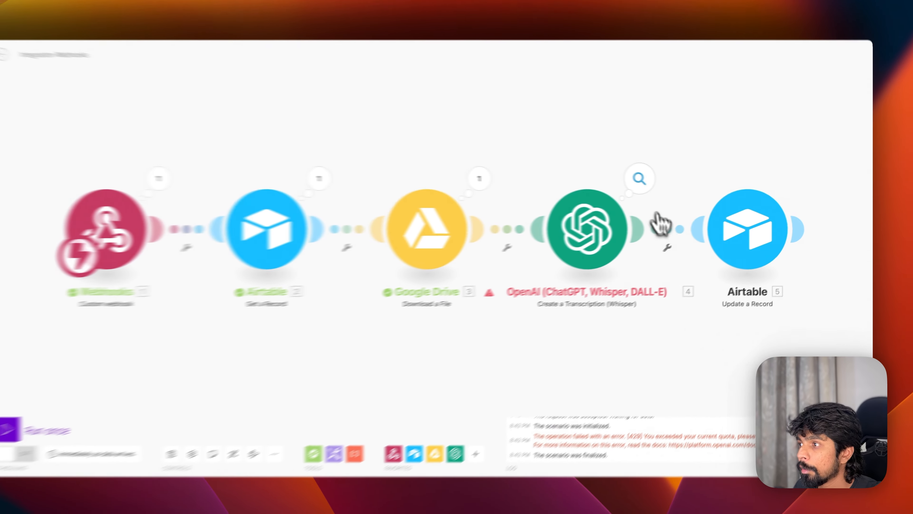
- Check the Whisper error and switch the OpenAI module's connection to BCX - OpenAI
left_click(661, 186)
left_click(650, 317)
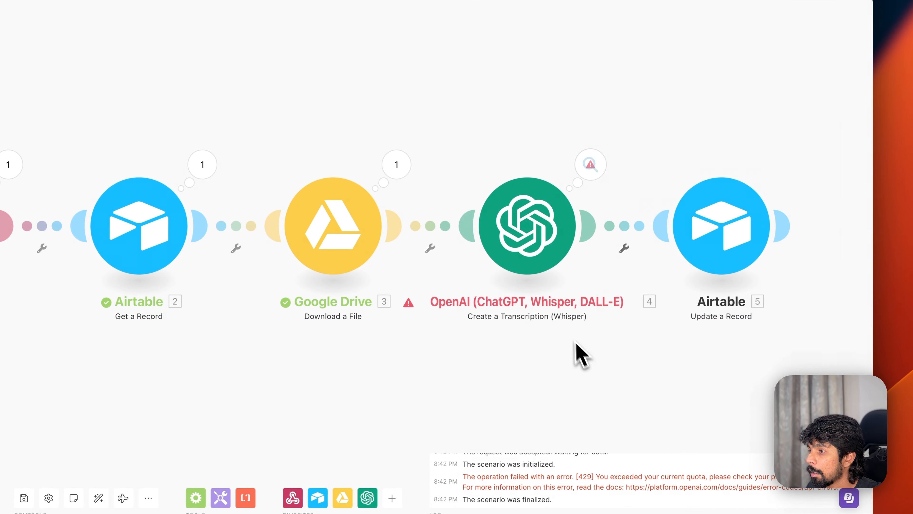
left_click(539, 239)
left_click(690, 122)
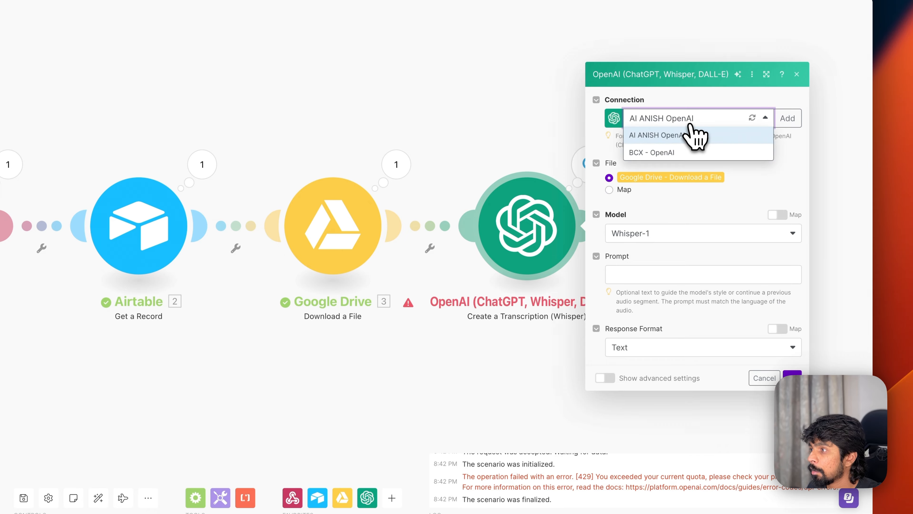
left_click(682, 154)
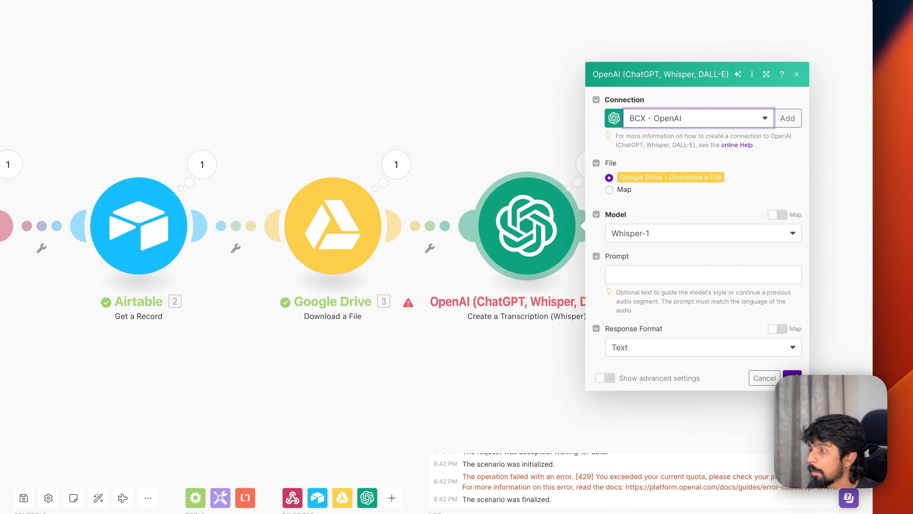
left_click(795, 375)
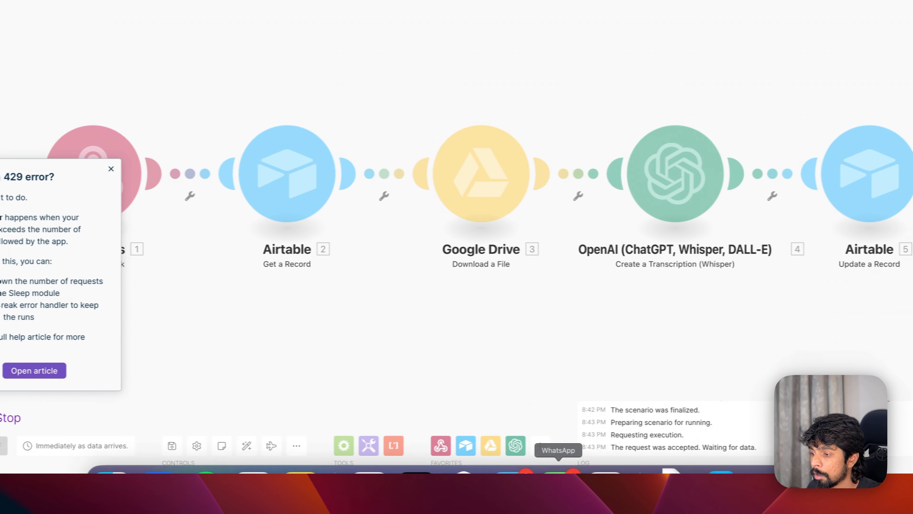
- Re-trigger record C7's automation from Airtable and dismiss the 429 error popup
left_click(448, 494)
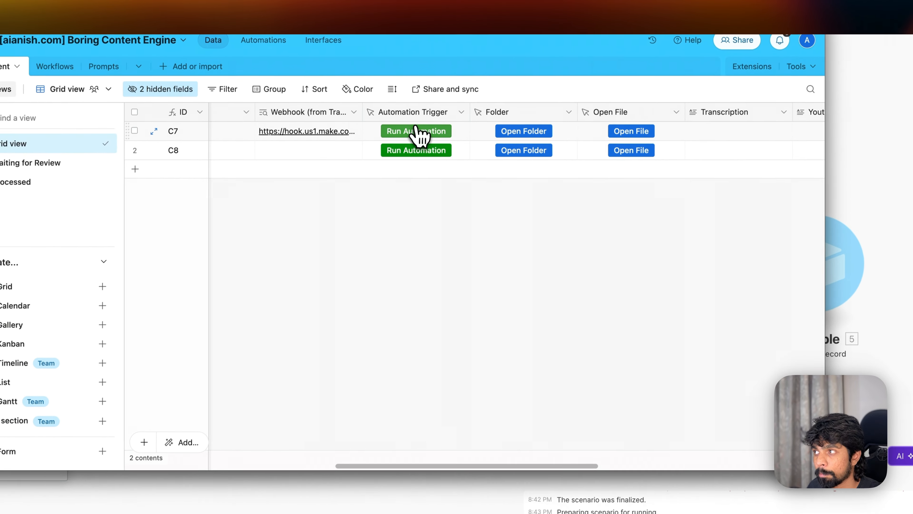
left_click(429, 101)
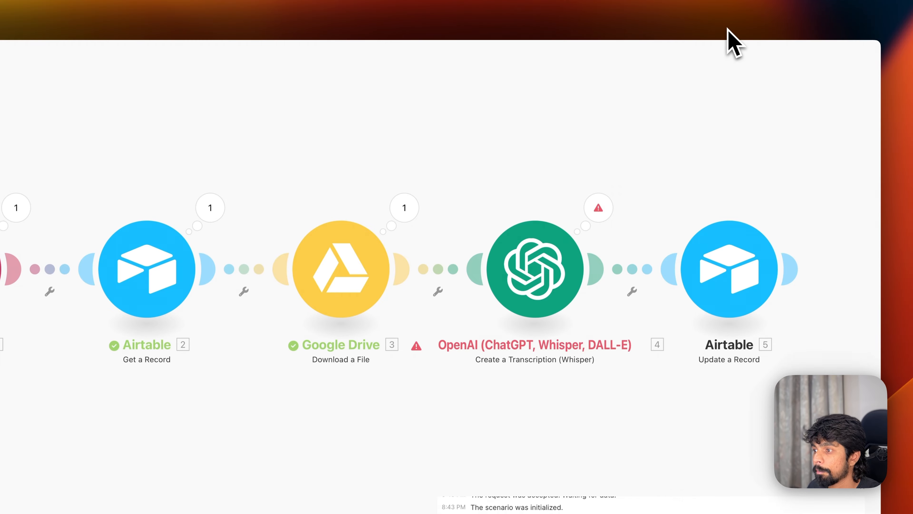
left_click(217, 193)
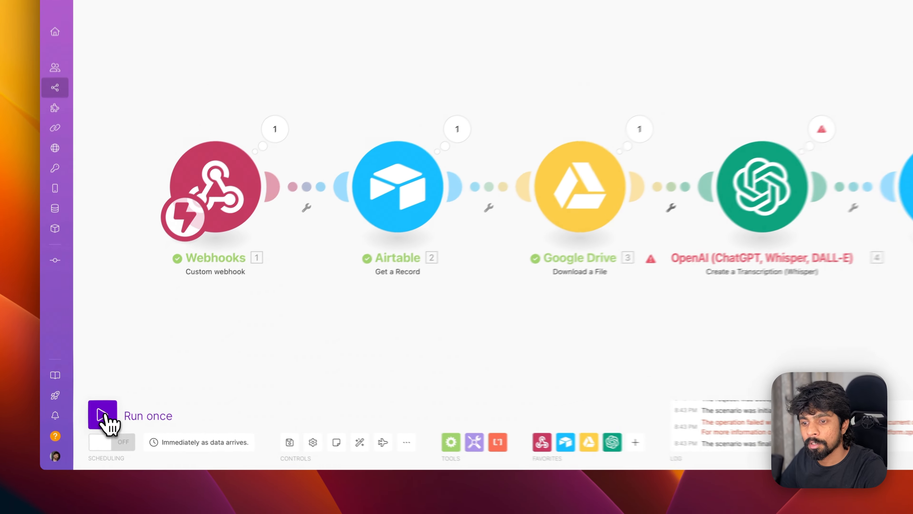
- Run the scenario once and fire record C7's automation in Airtable so all five modules succeed
left_click(90, 416)
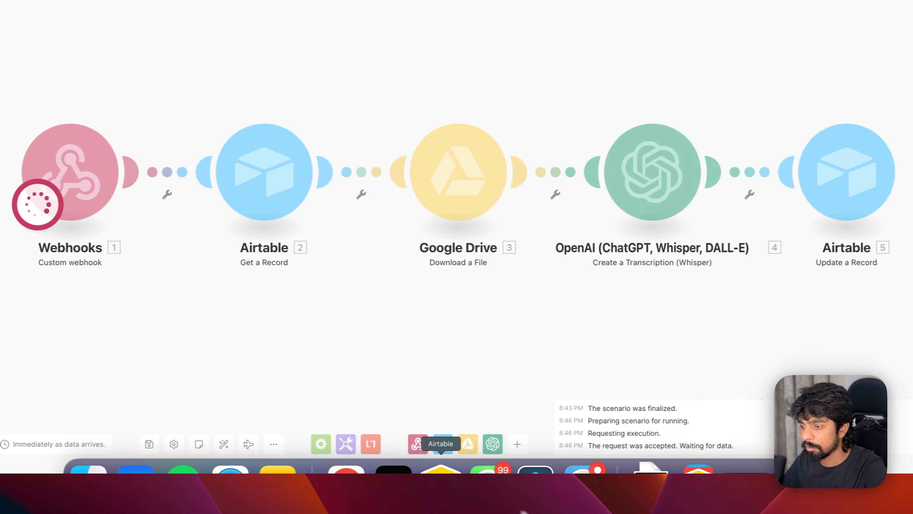
left_click(418, 496)
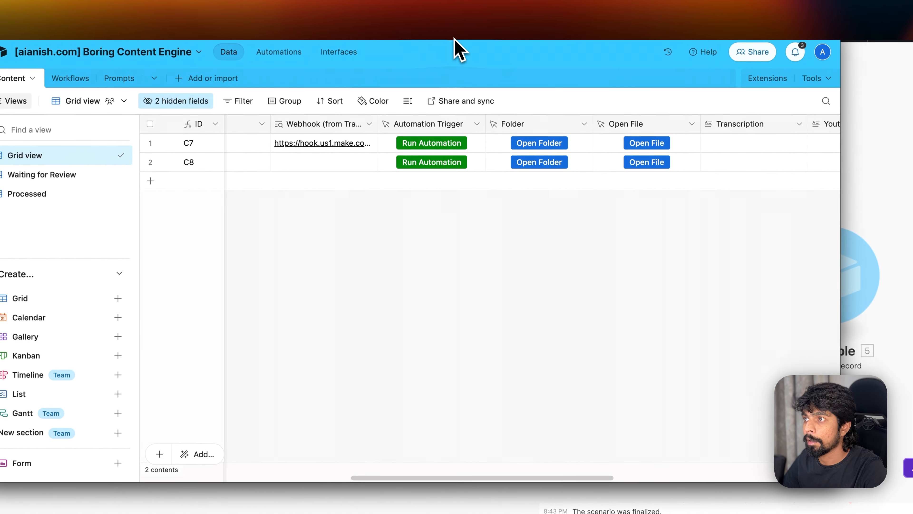
left_click_drag(323, 28, 320, 49)
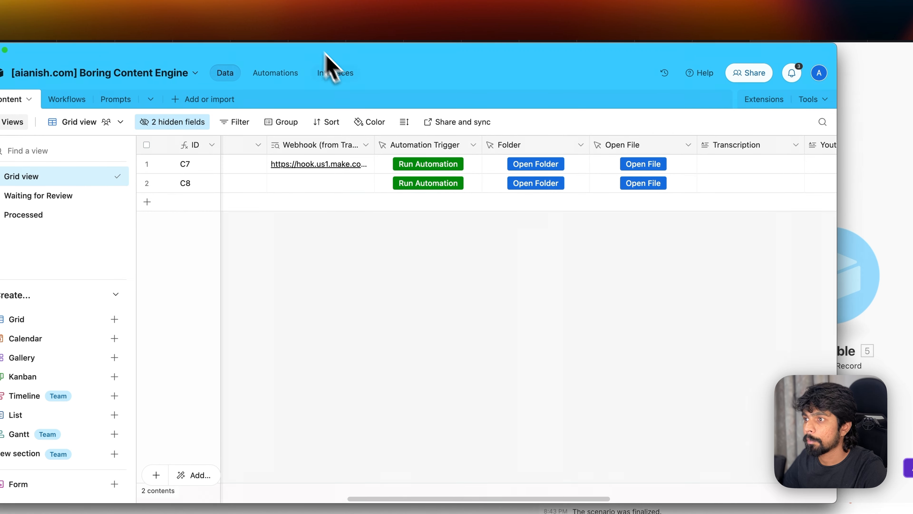
left_click(434, 169)
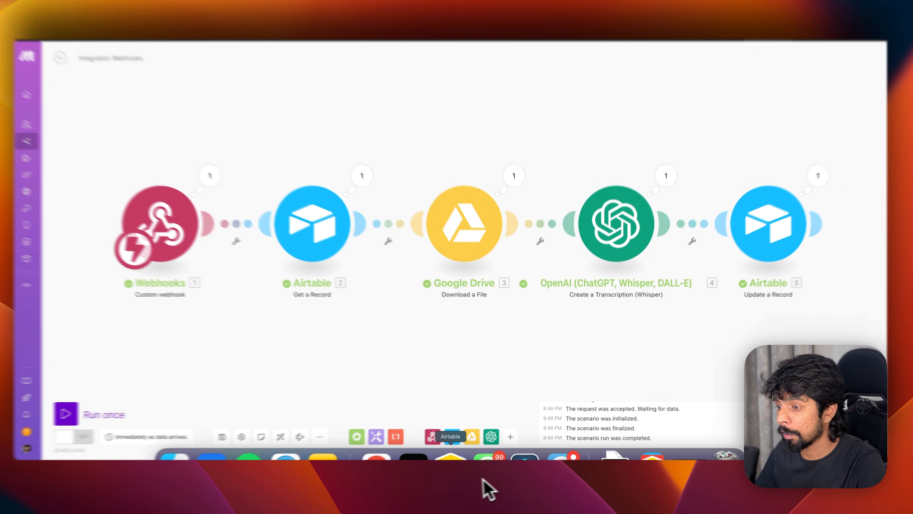
- Read through the full Whisper transcript saved in C7's Transcription field, then open the Workflows table
left_click(458, 478)
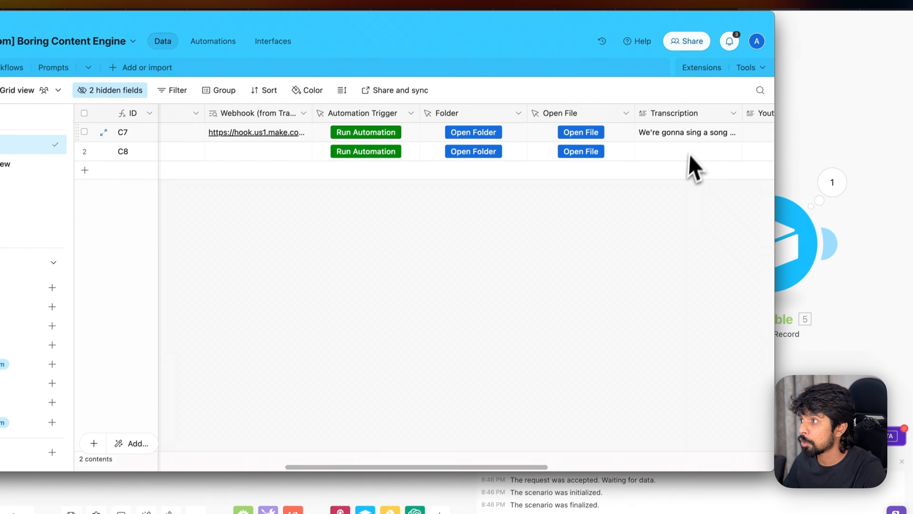
left_click(740, 75)
left_click(780, 70)
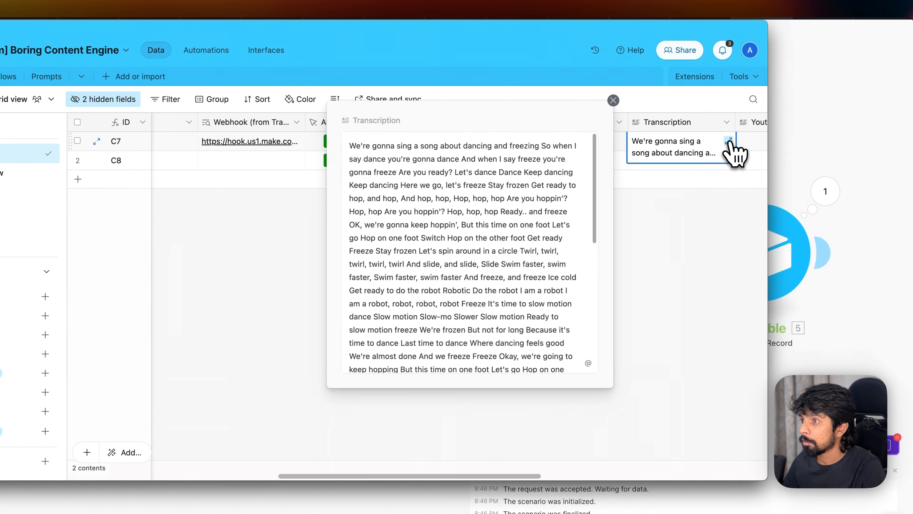
left_click_drag(372, 146, 521, 278)
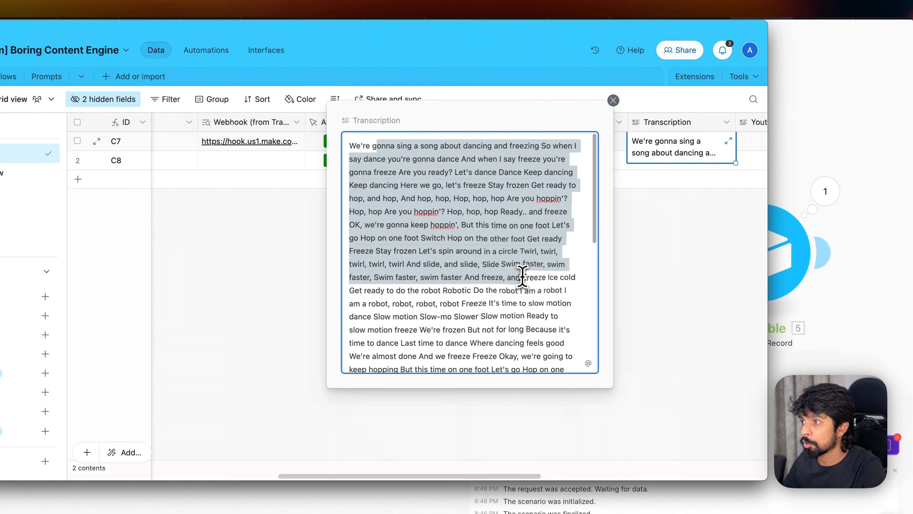
left_click(521, 277)
scroll(521, 277, "down", 4)
scroll(522, 277, "down", 4)
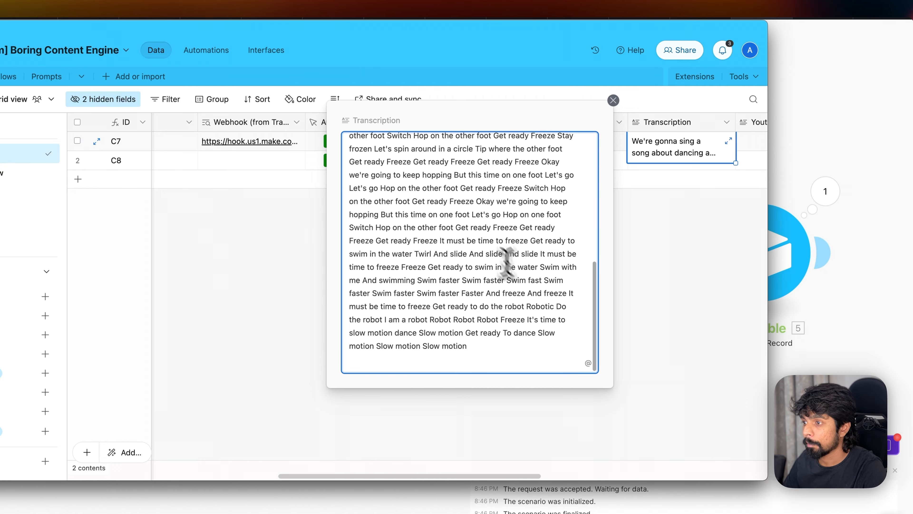
scroll(463, 216, "up", 10)
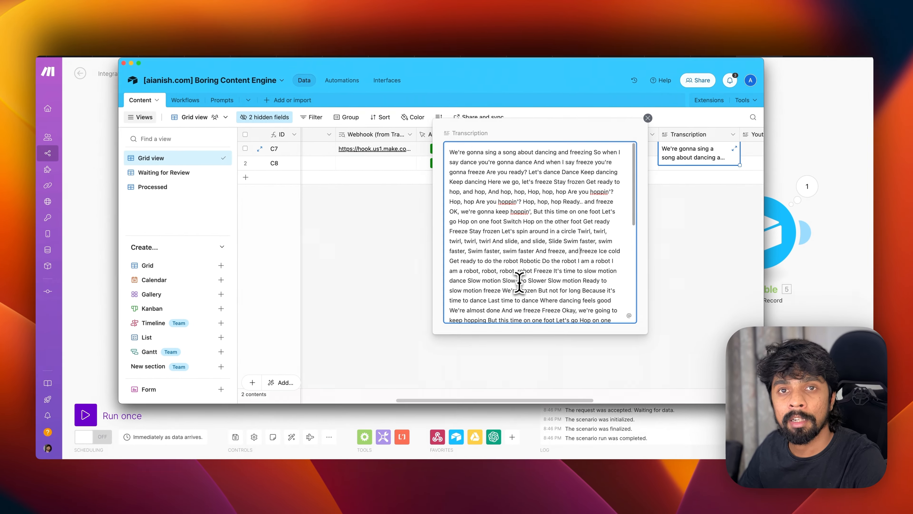
scroll(443, 320, "down", 3)
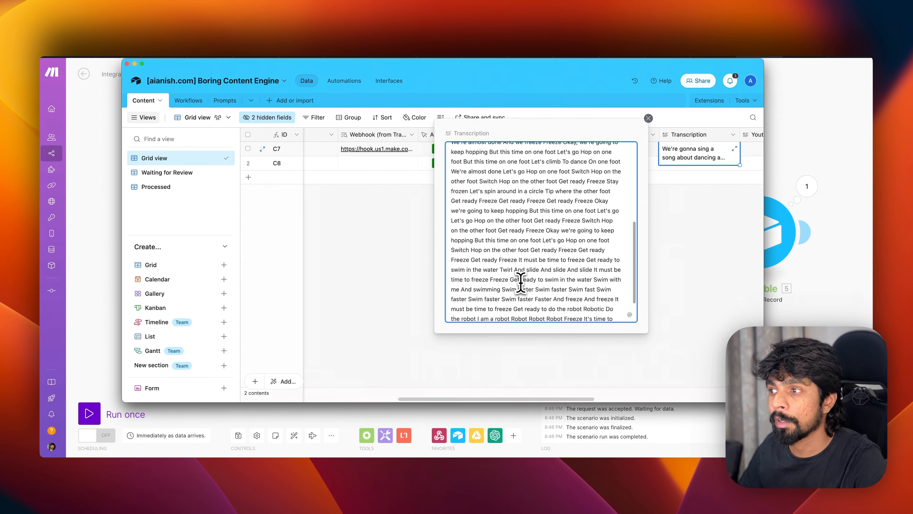
scroll(521, 281, "down", 2)
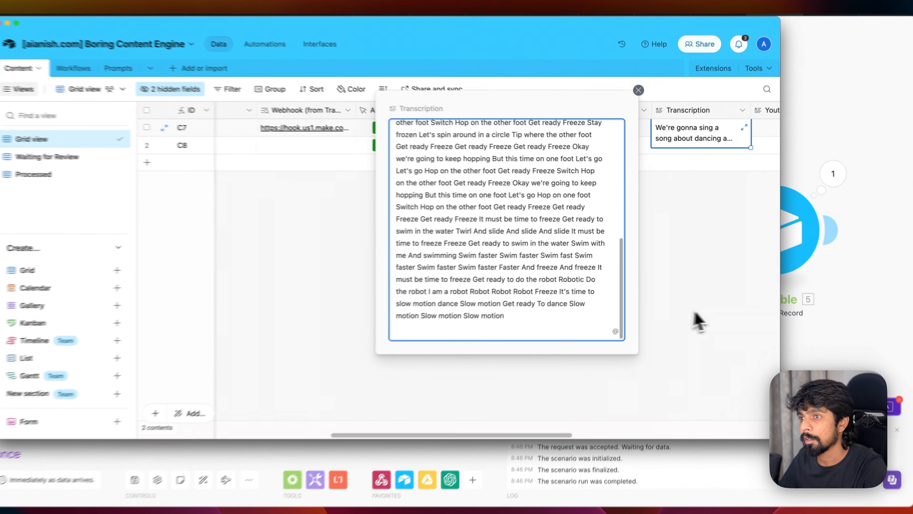
left_click(695, 303)
left_click(243, 104)
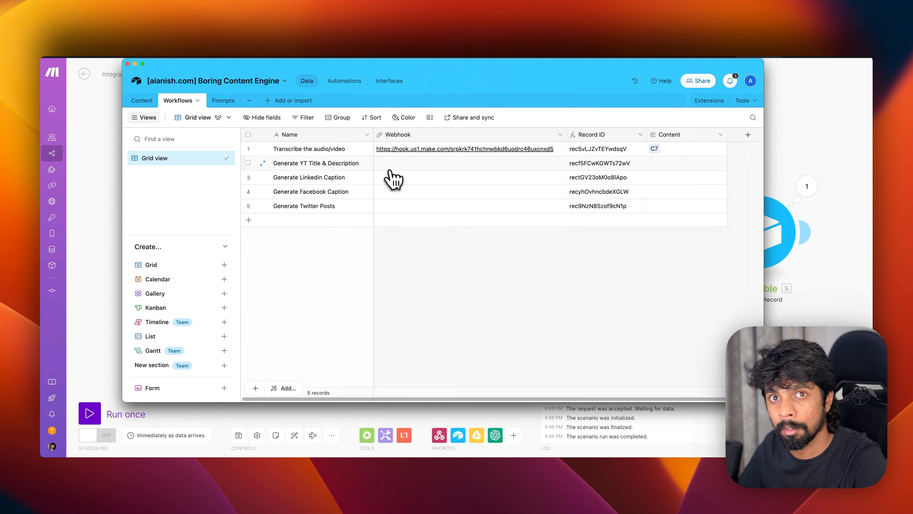
- Back in Make, retype the scenario title to begin with '(BCE) Webhook -'
key("super+Tab")
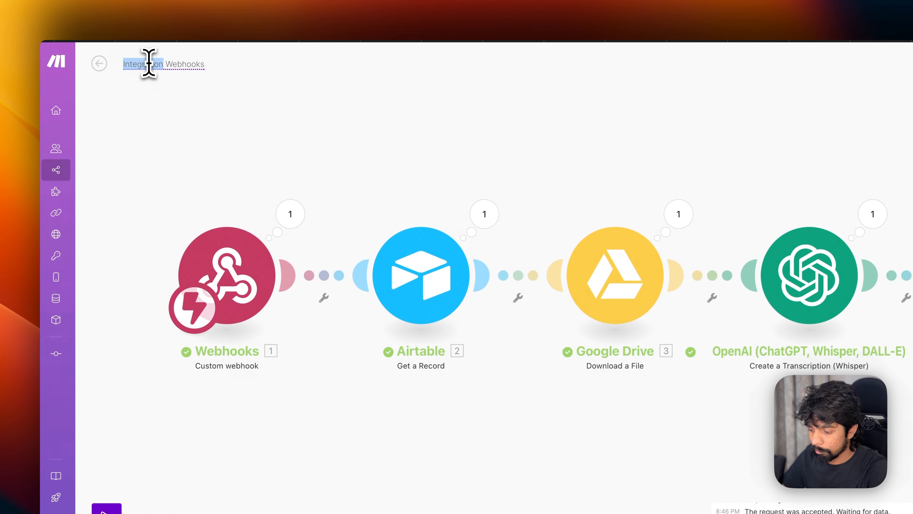
left_click(149, 63)
type("{BCE")
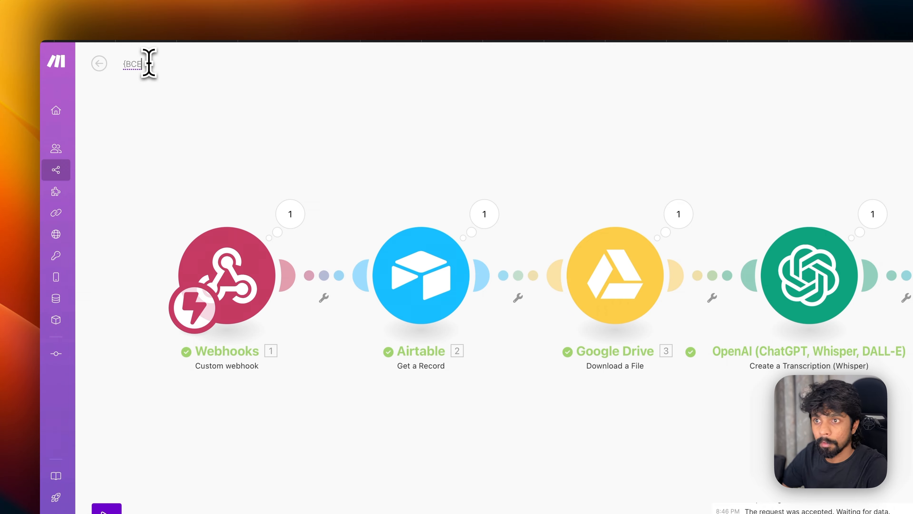
key("super+a")
type("(BC")
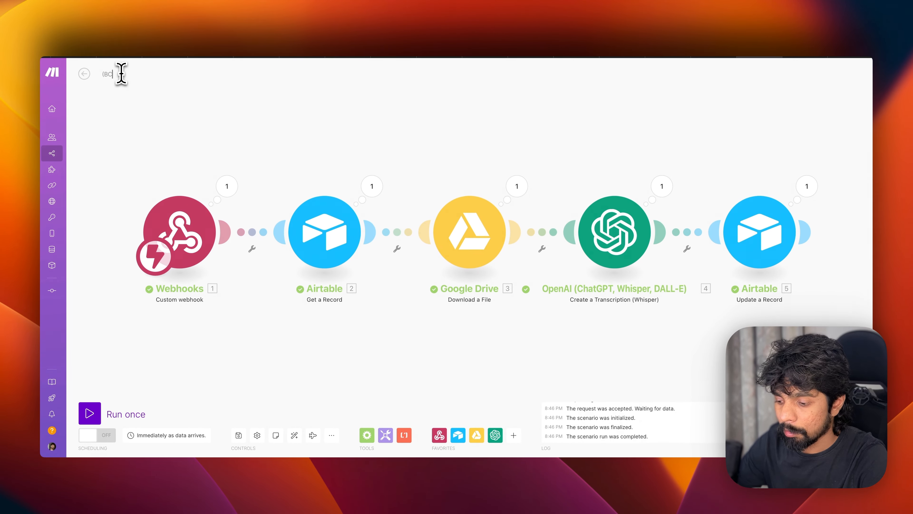
type("E) Webh")
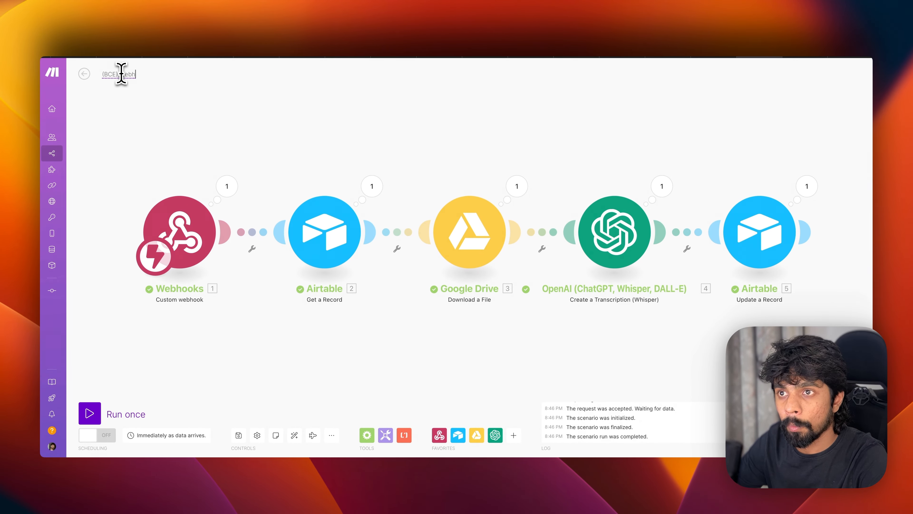
type("ook -")
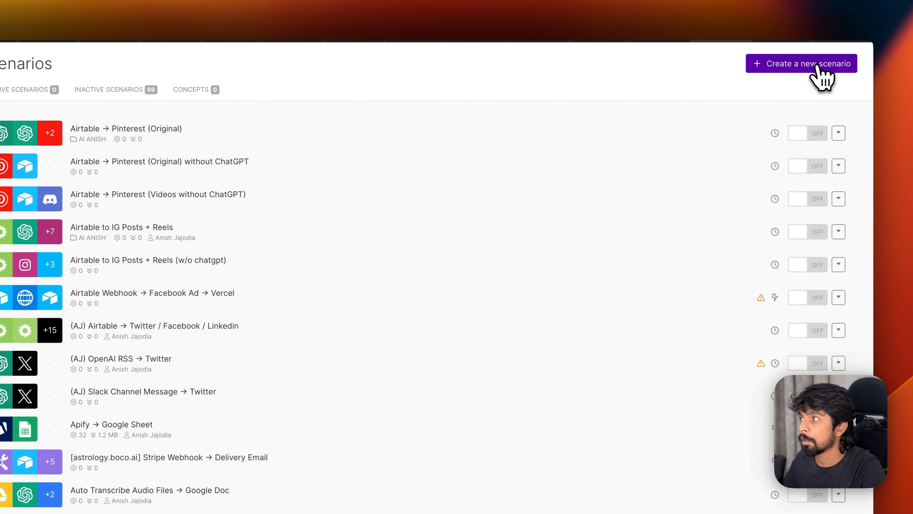
- Start a blank scenario and type its title '(BCE) Transcription → Generate YT Title & Description'
left_click(873, 75)
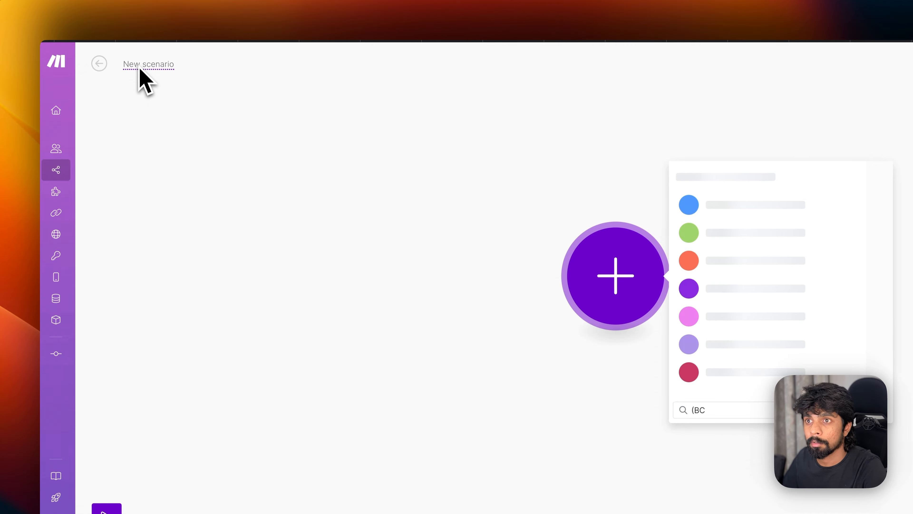
type("(BC")
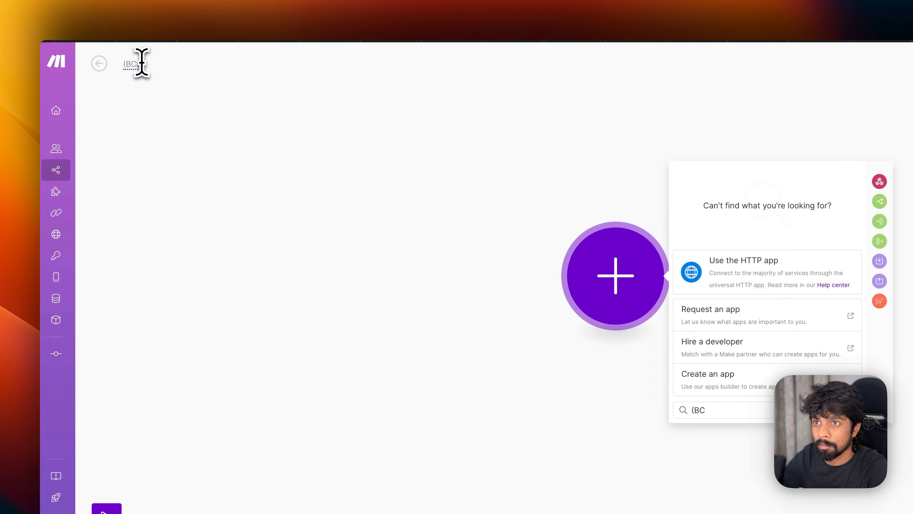
type(") Transc")
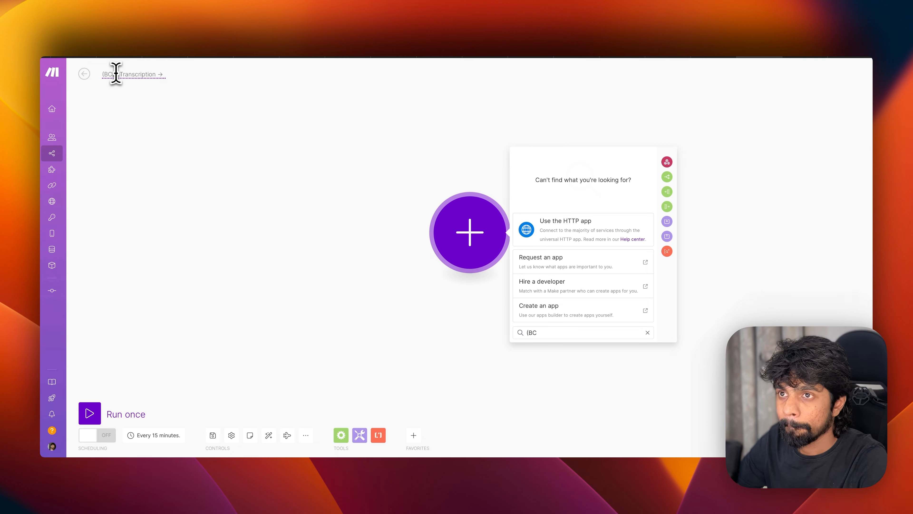
type("ription → Generate YT Title & Description")
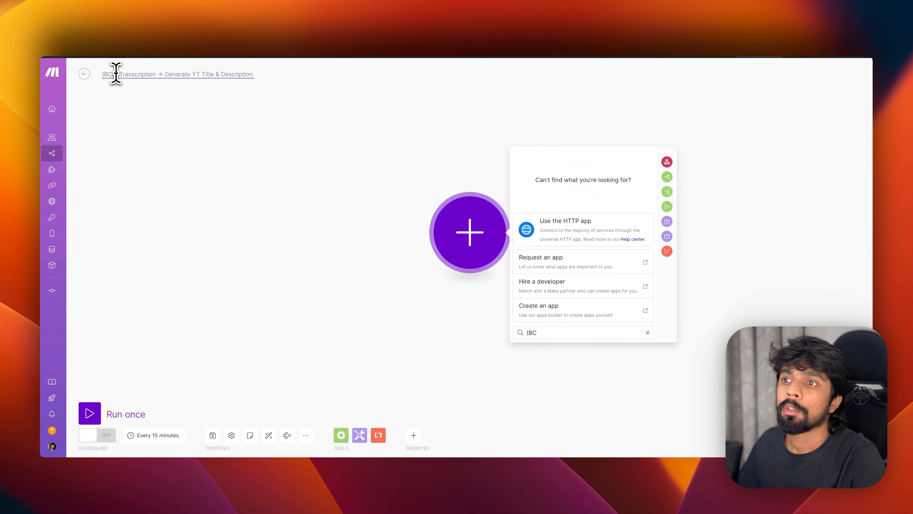
left_click(196, 169)
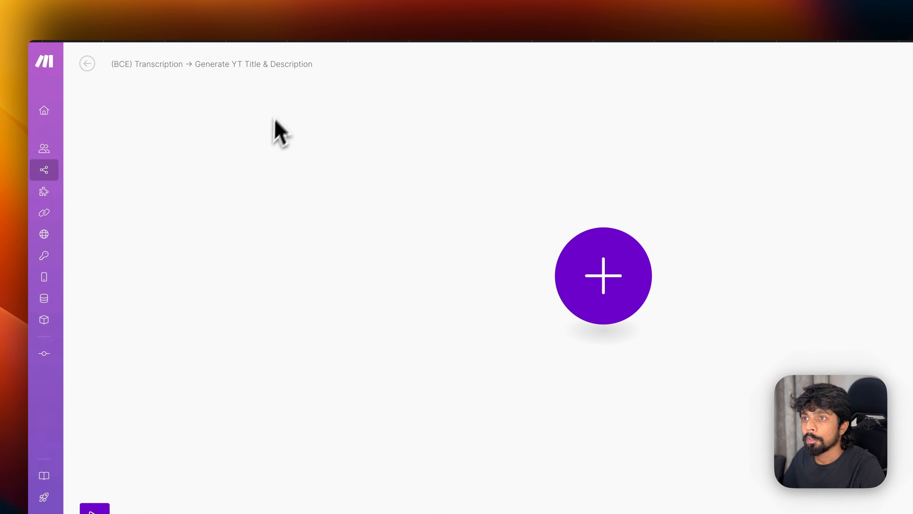
- Add a Custom webhook module as the new scenario's first module
left_click(571, 267)
type("webho")
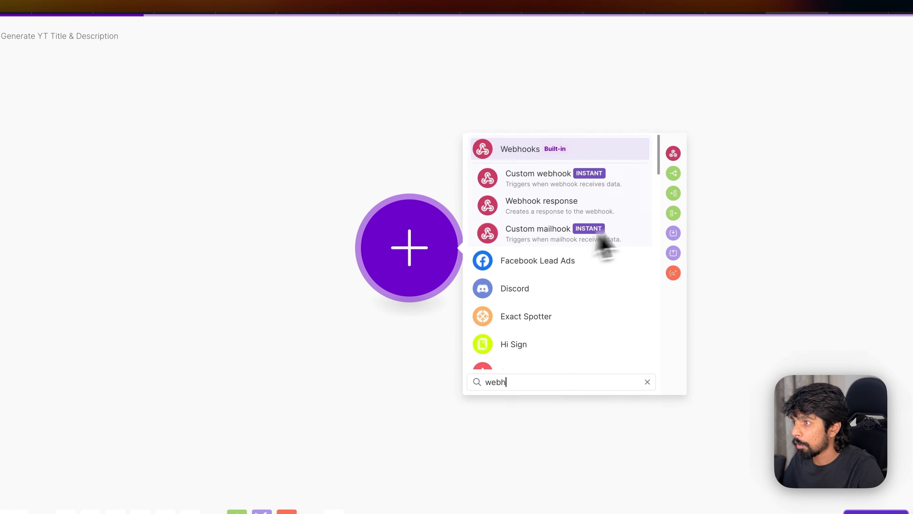
left_click(544, 178)
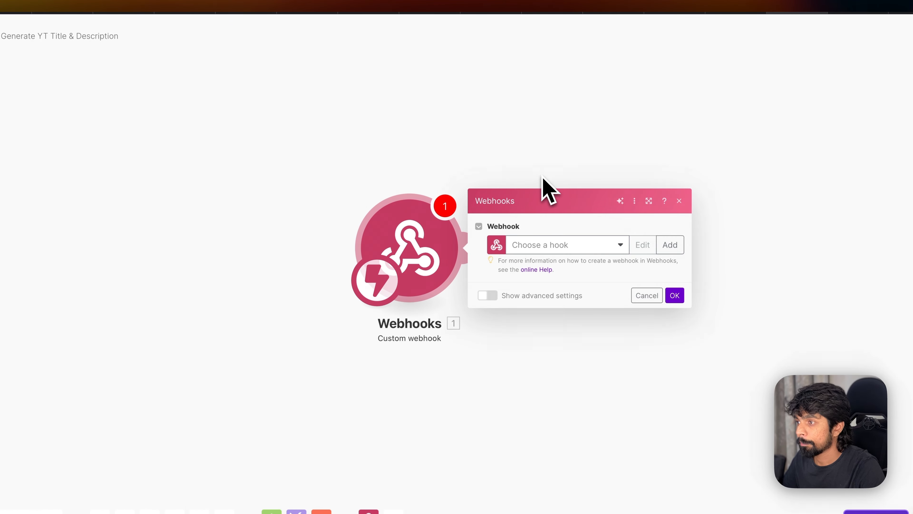
left_click(669, 245)
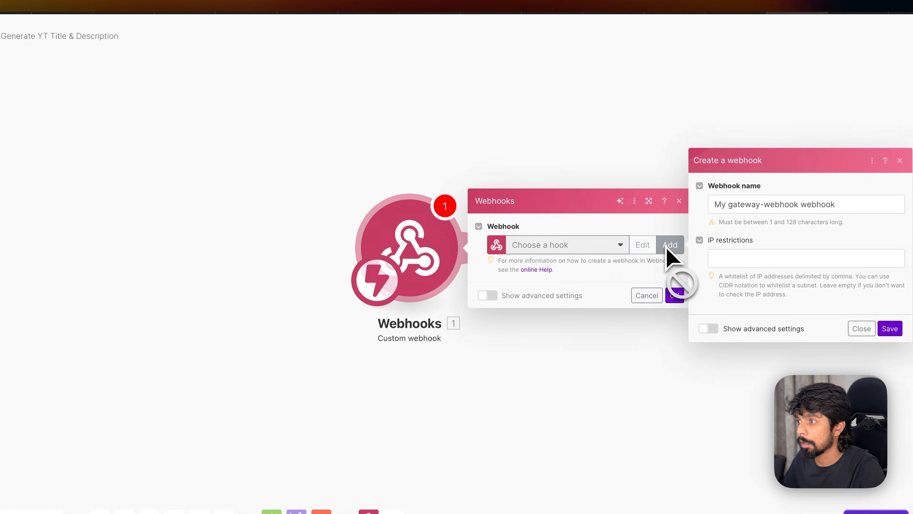
- Reopen the webhook settings, look over the existing hooks, and start a new hook instead
mouse_move(383, 503)
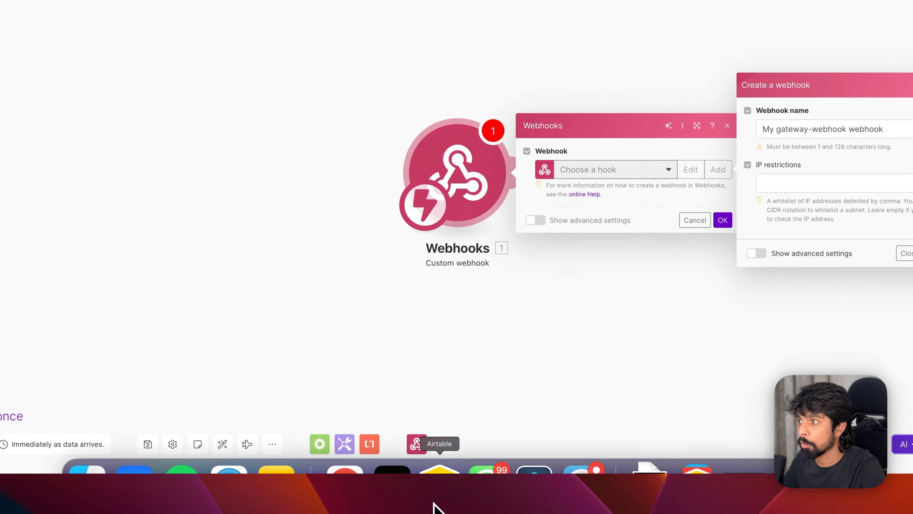
left_click(695, 220)
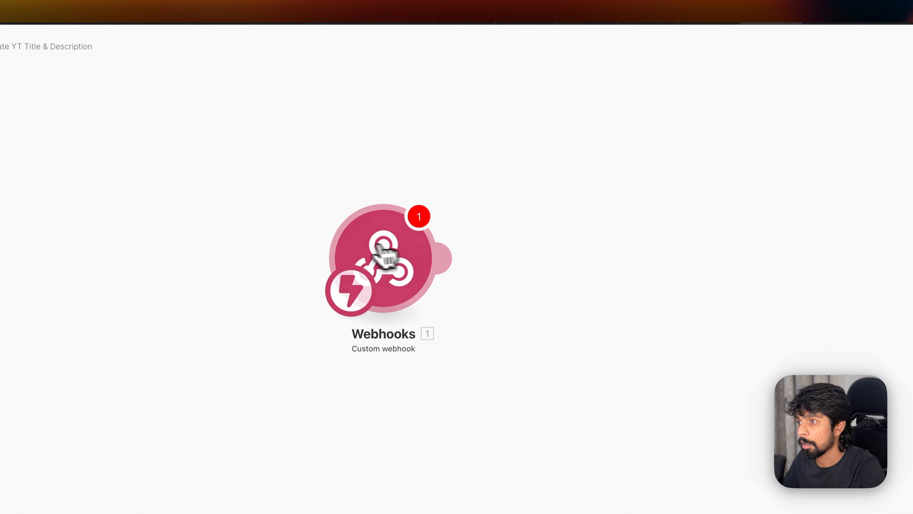
left_click(383, 252)
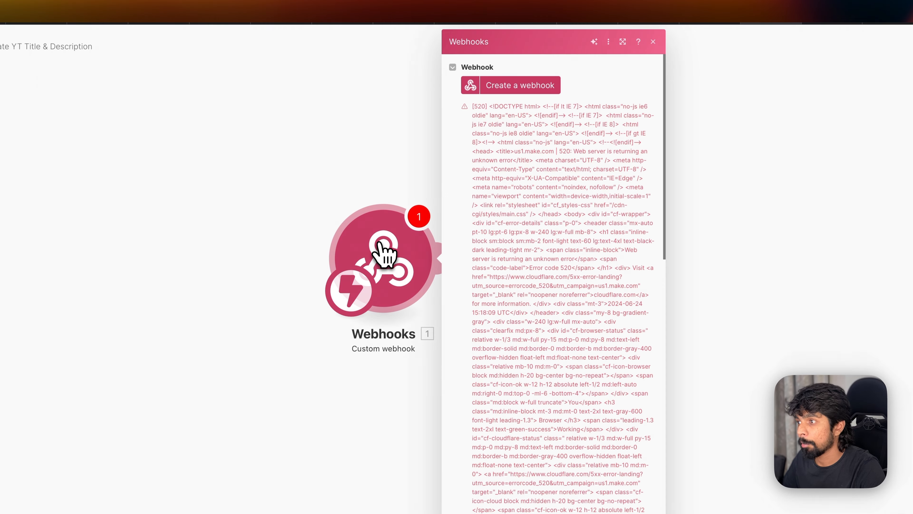
left_click(525, 92)
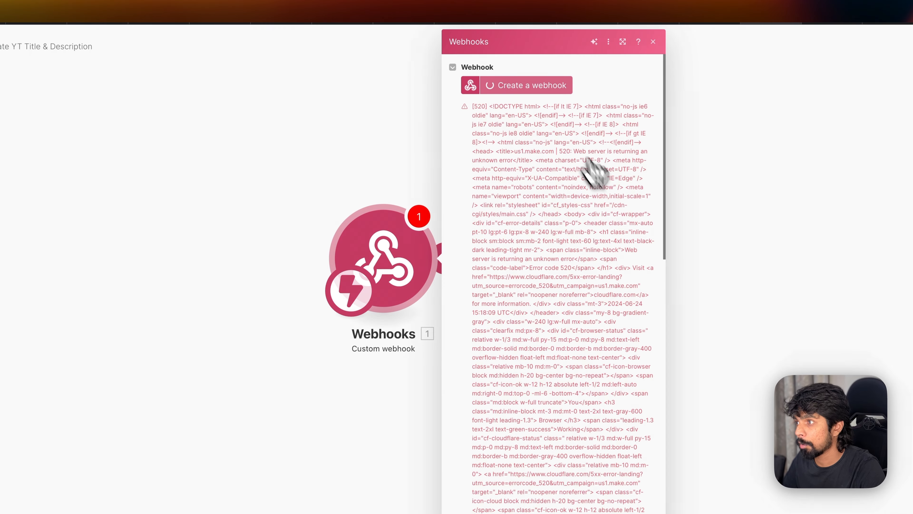
left_click(750, 210)
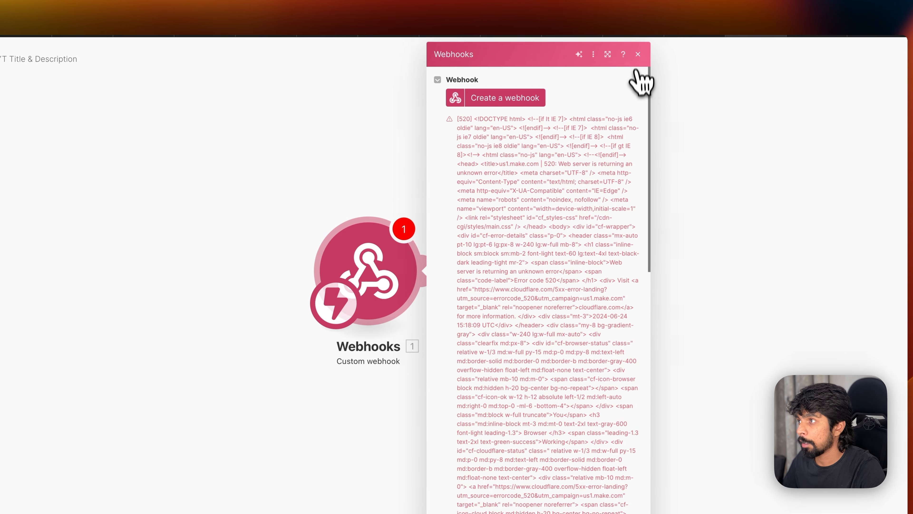
left_click(652, 41)
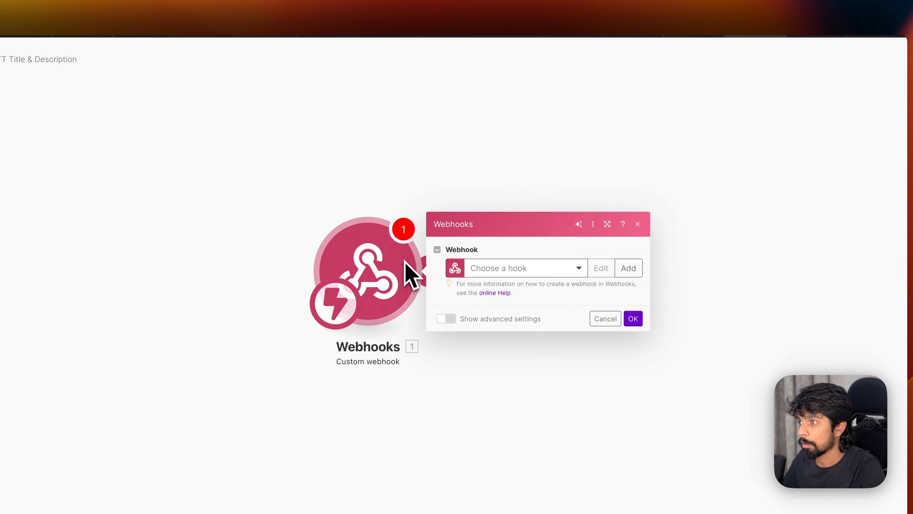
left_click(578, 268)
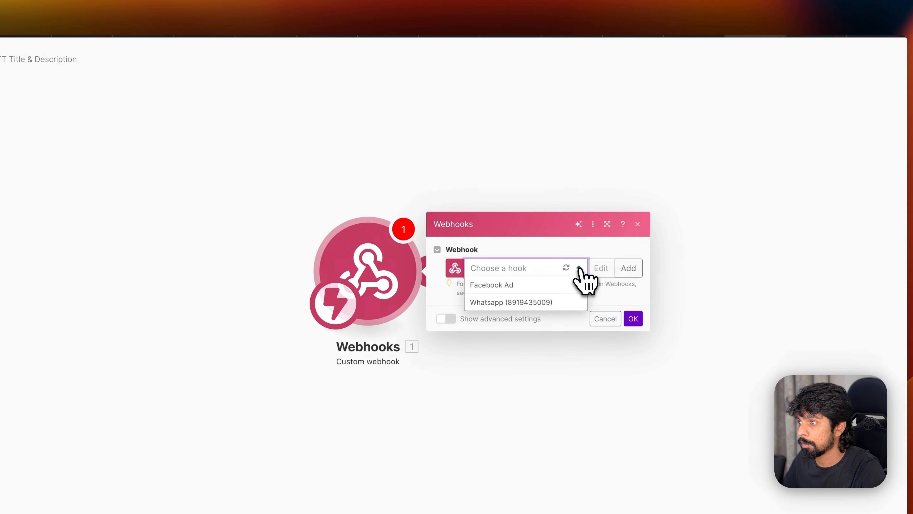
left_click(555, 316)
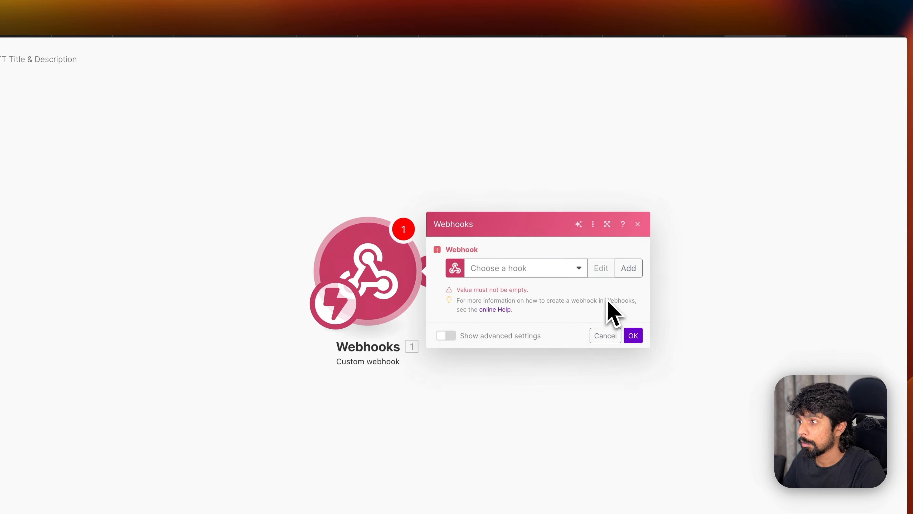
left_click(563, 273)
left_click(567, 250)
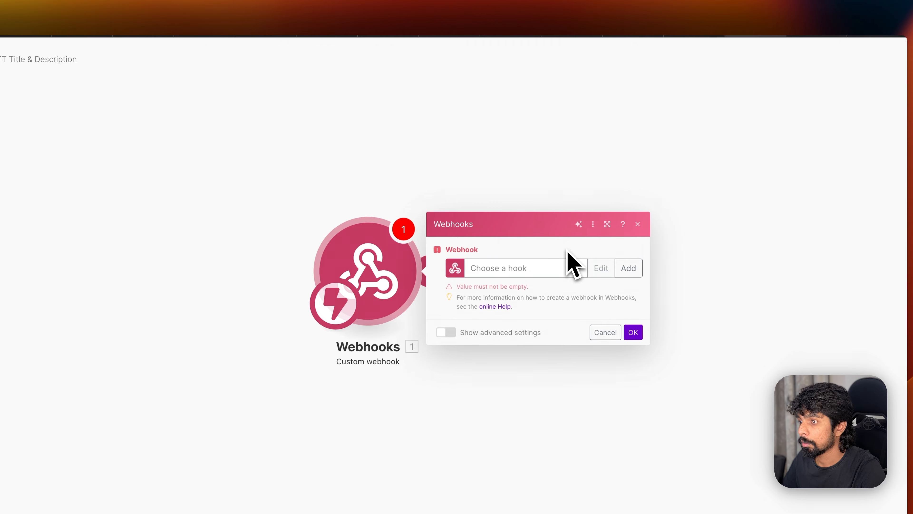
left_click(629, 268)
- Name the new webhook 'Generate YT Title & Description', copied from Airtable, and save it
key("super+Tab")
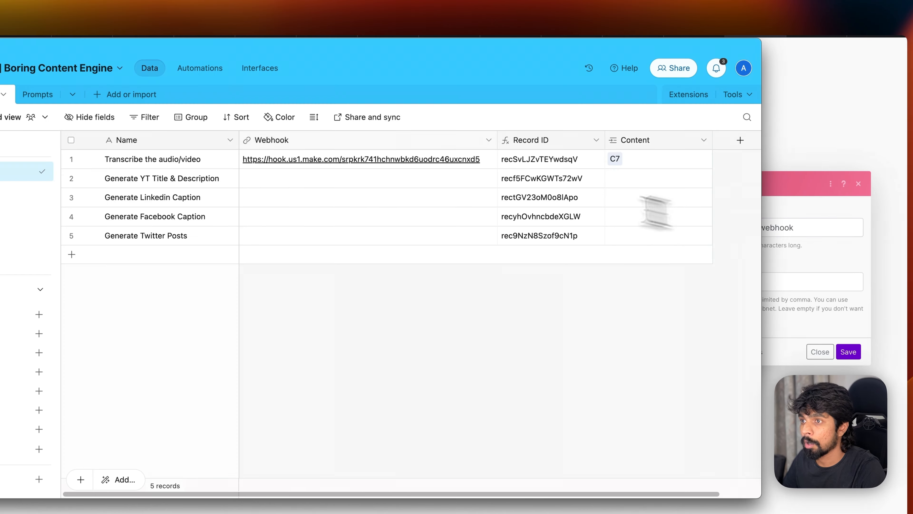
left_click(188, 180)
key("super+c")
key("super+Tab")
left_click(676, 228)
key("super+a")
key("super+v")
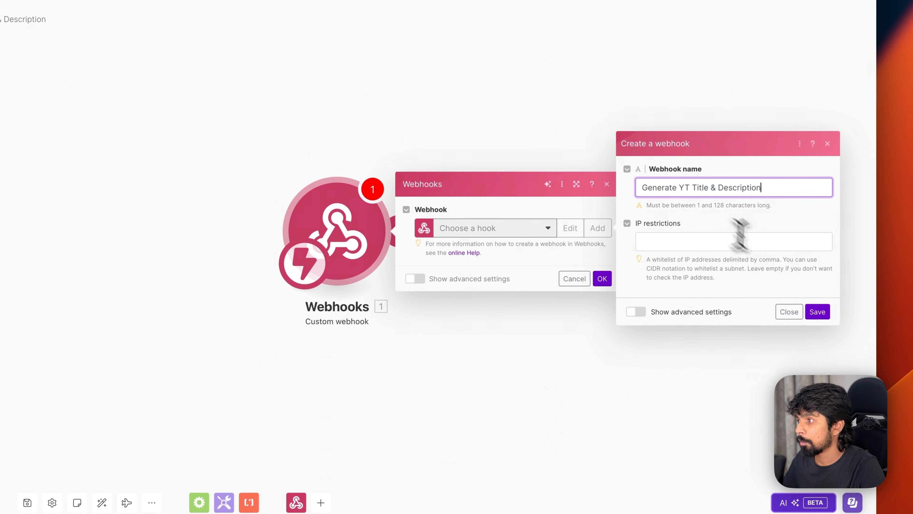
left_click(816, 312)
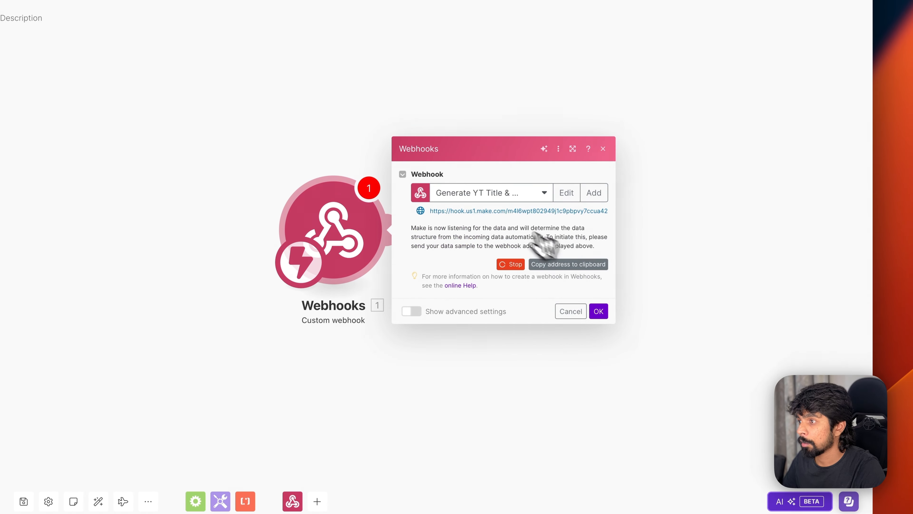
left_click(495, 194)
left_click(534, 192)
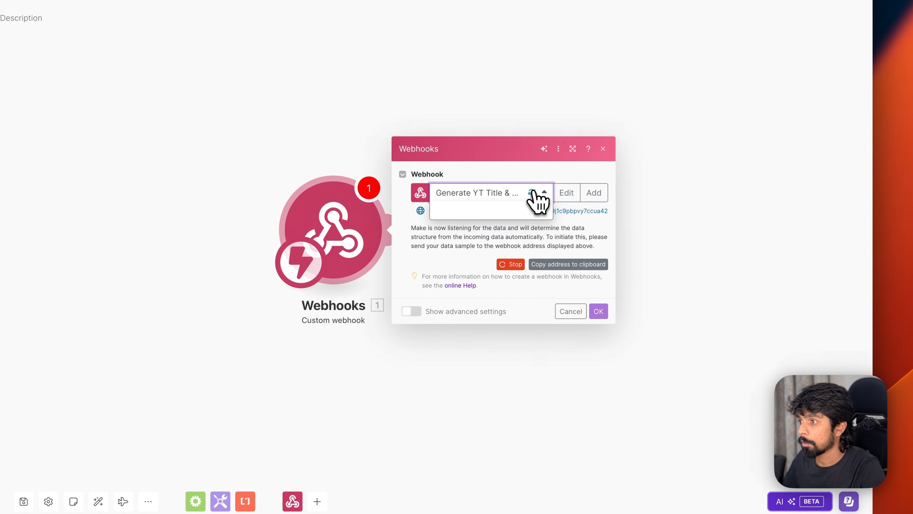
left_click(479, 274)
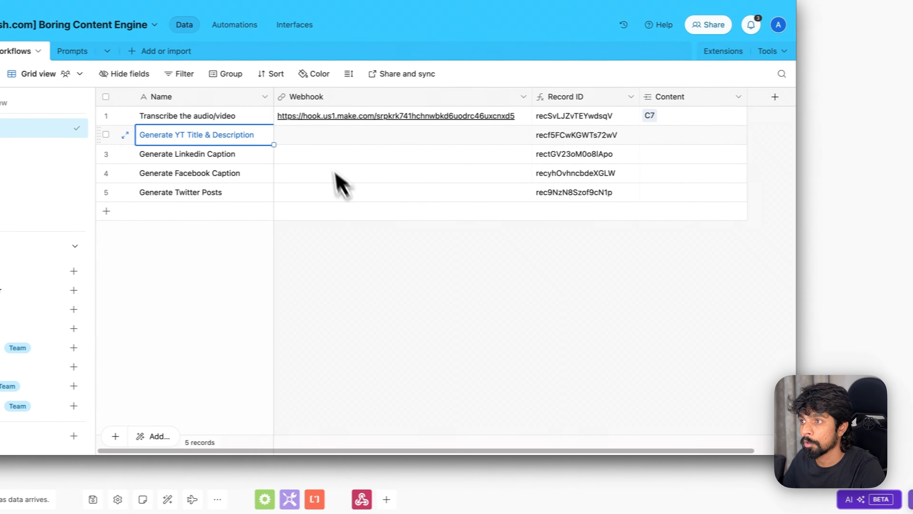
- Paste the new webhook address into the Generate YT Title & Description workflow row, then run the scenario once
left_click(341, 138)
key("super+v")
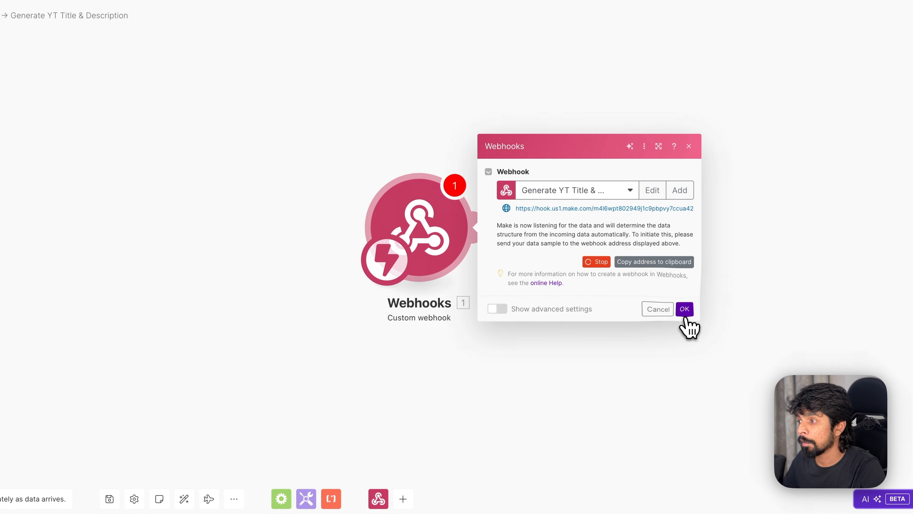
left_click(685, 313)
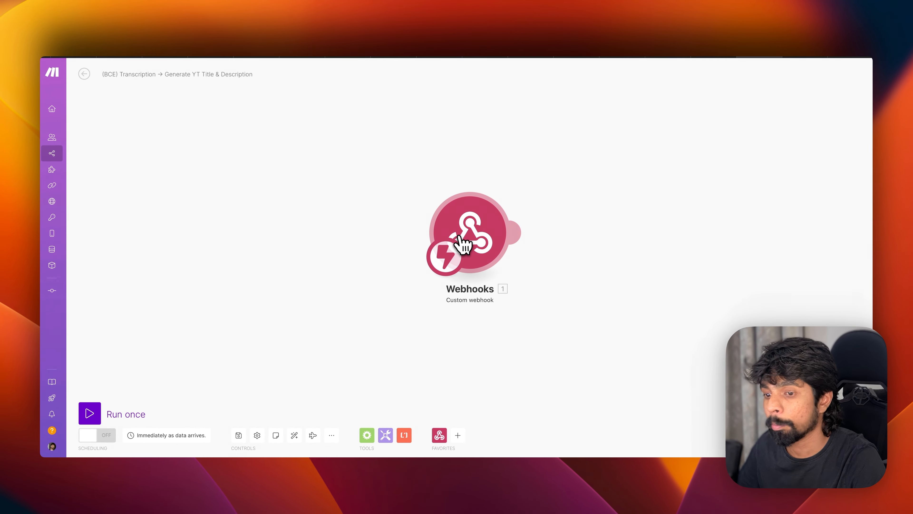
left_click(92, 416)
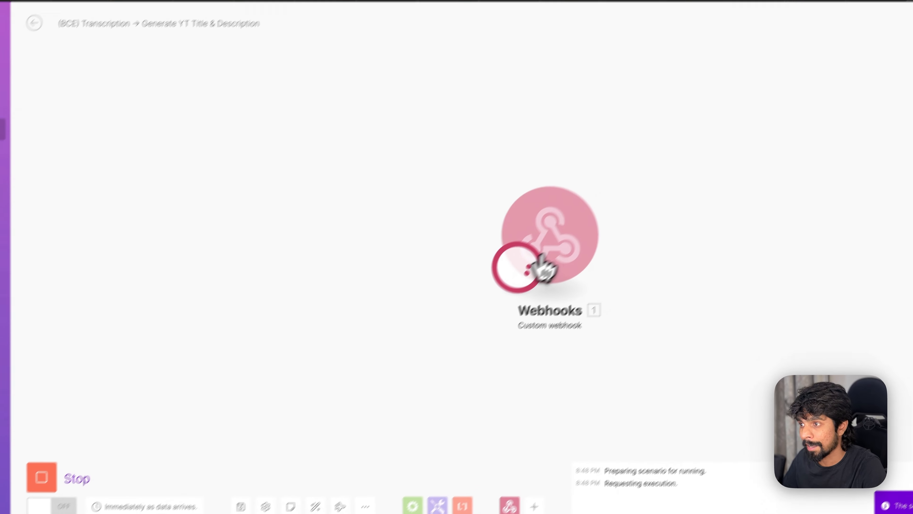
- Relink record C7's Transformation to Generate YT Title & Description and run its automation
key("super+Tab")
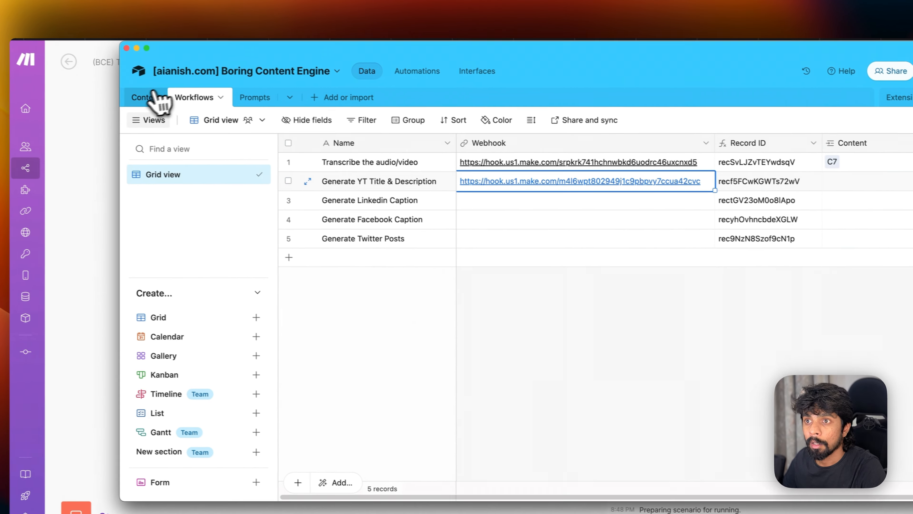
left_click(112, 59)
scroll(483, 183, "left", 5)
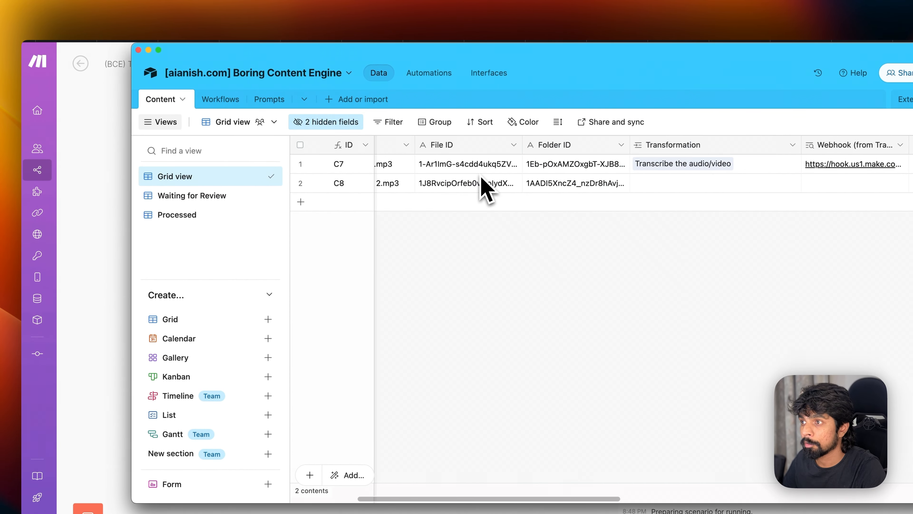
left_click(666, 168)
left_click(679, 164)
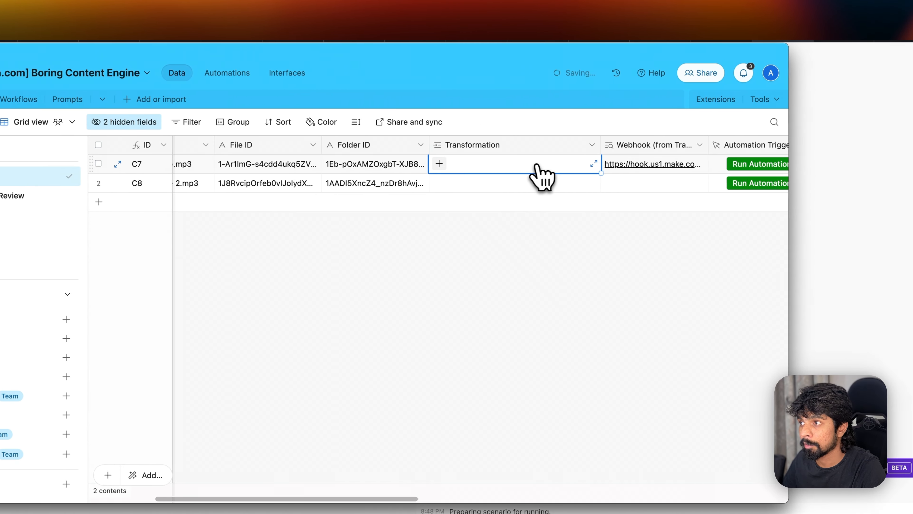
left_click(439, 165)
left_click(487, 286)
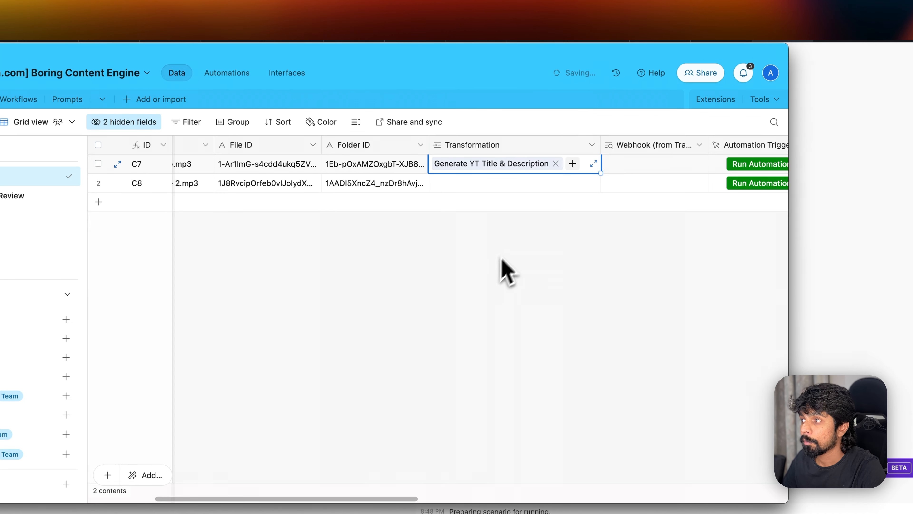
scroll(503, 269, "right", 5)
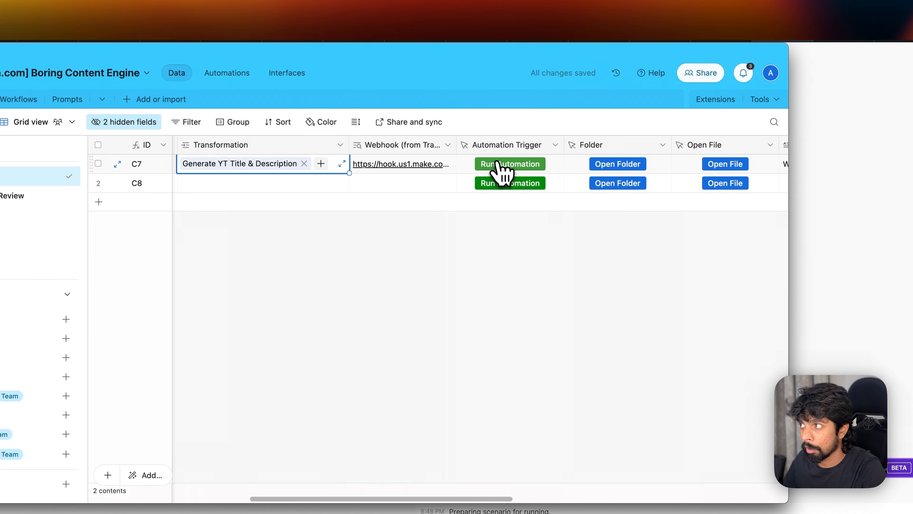
left_click(498, 164)
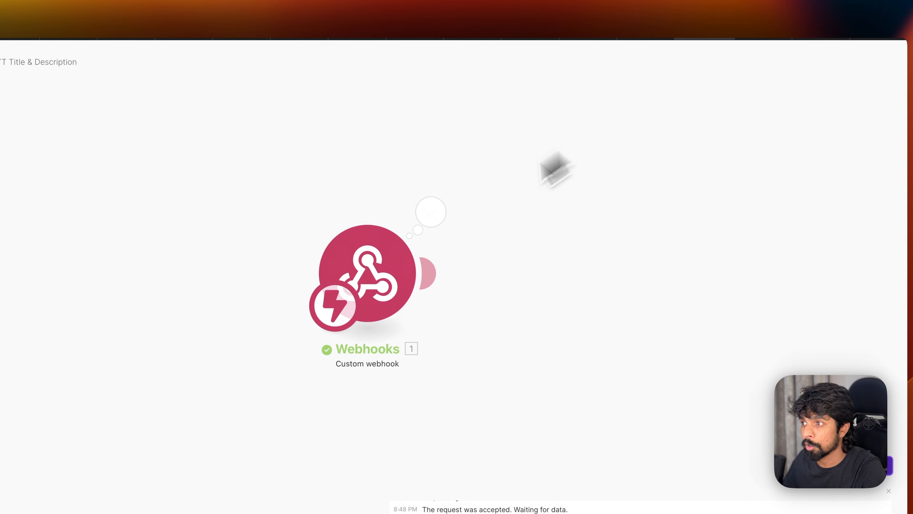
- After checking the webhook's received data, add an Airtable Get a Record module after the webhook
left_click(433, 215)
left_click(520, 349)
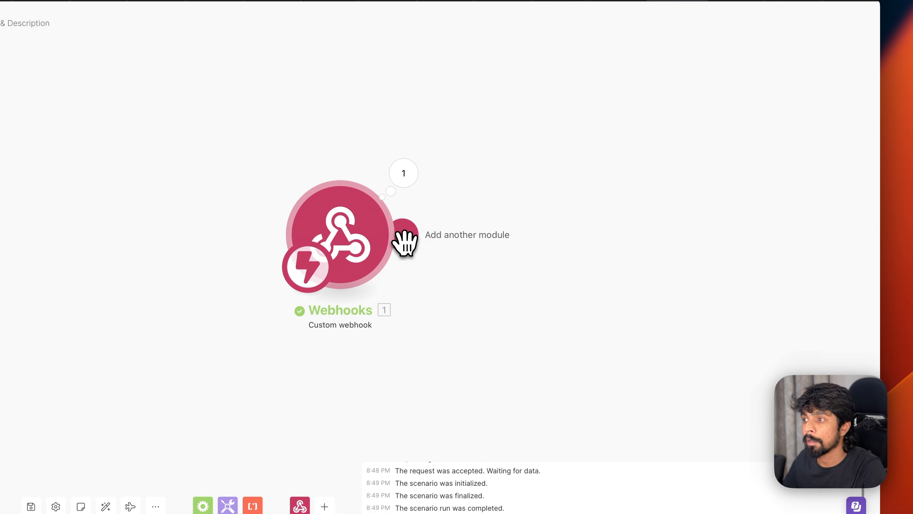
left_click(404, 241)
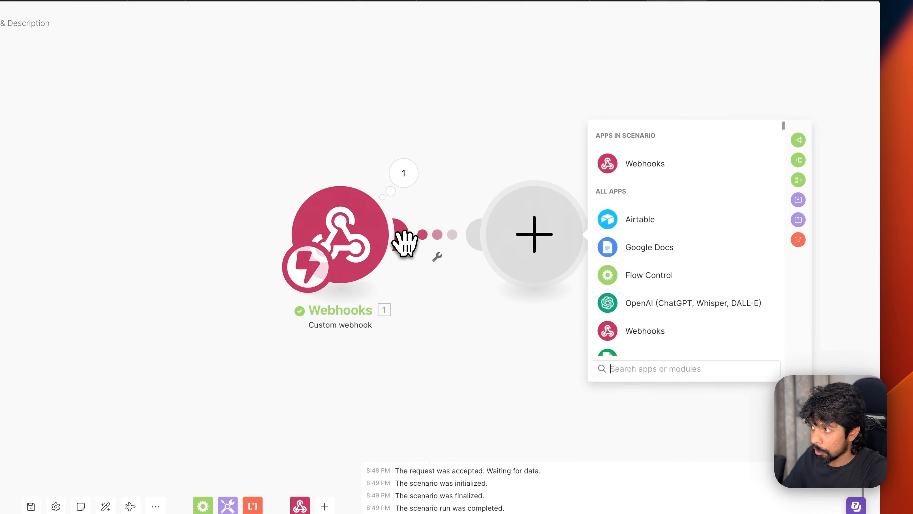
left_click(686, 225)
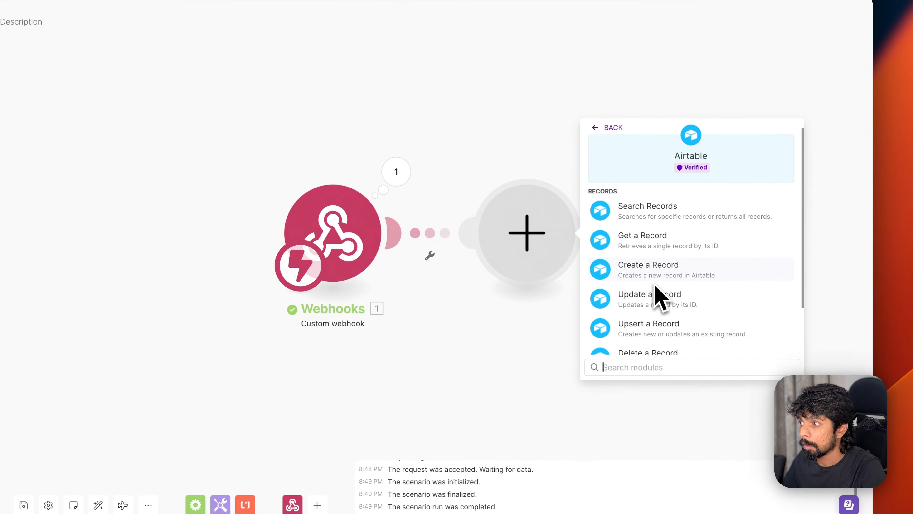
left_click(652, 250)
left_click(701, 258)
- Point it at the Boring Content Engine base and Content table, mapping the webhook's recordID
left_click(659, 513)
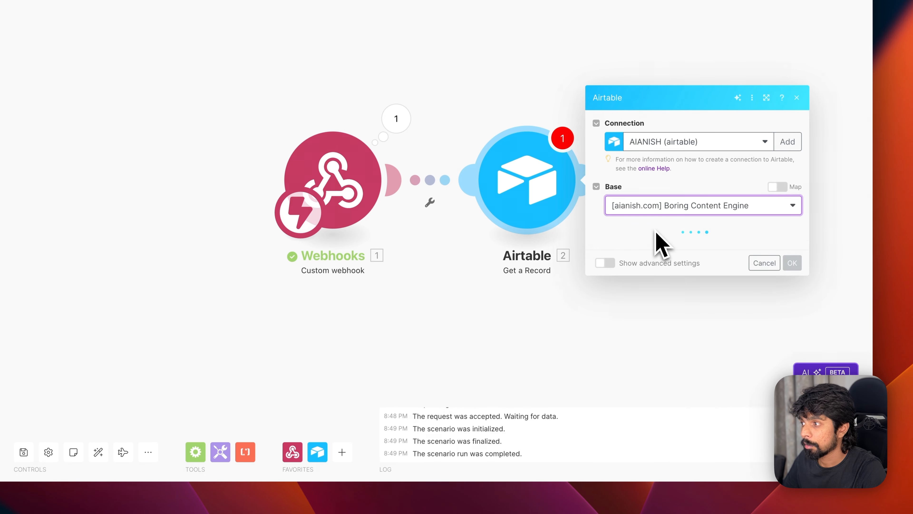
left_click(648, 240)
left_click(647, 257)
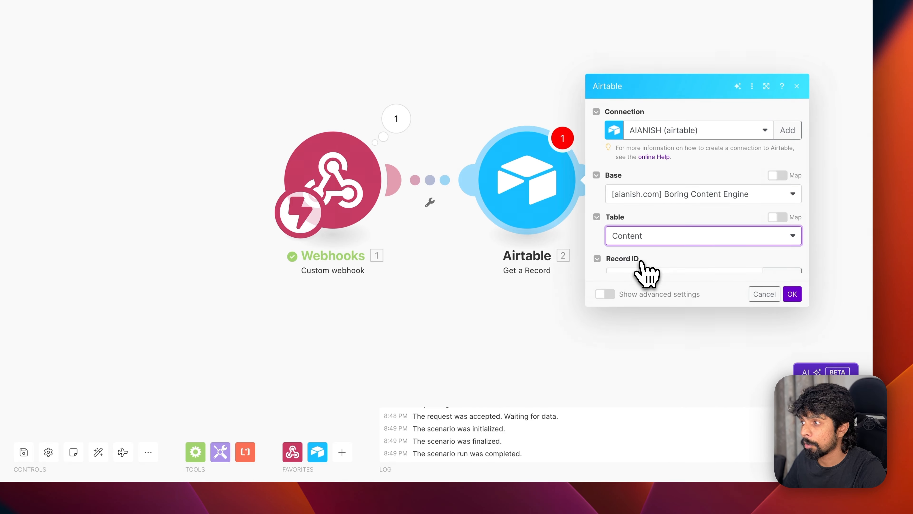
left_click(639, 260)
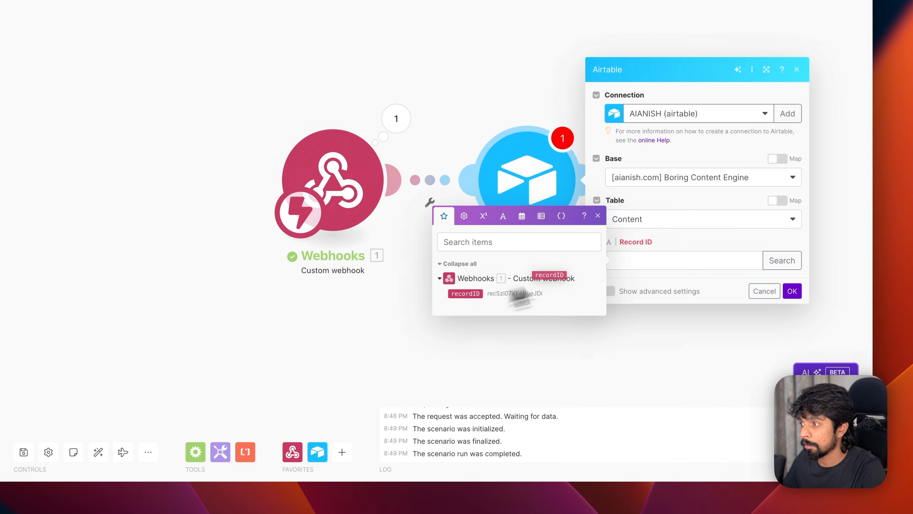
left_click_drag(520, 297, 636, 277)
double_click(504, 293)
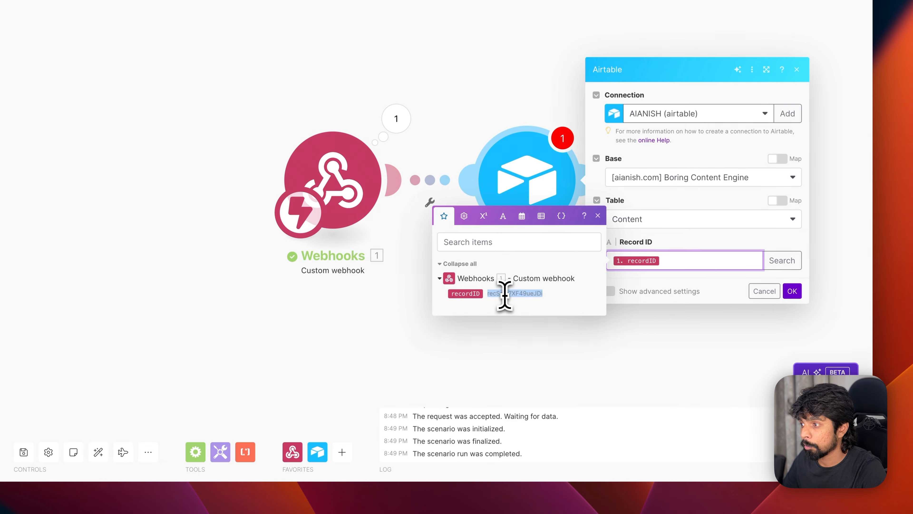
left_click(792, 291)
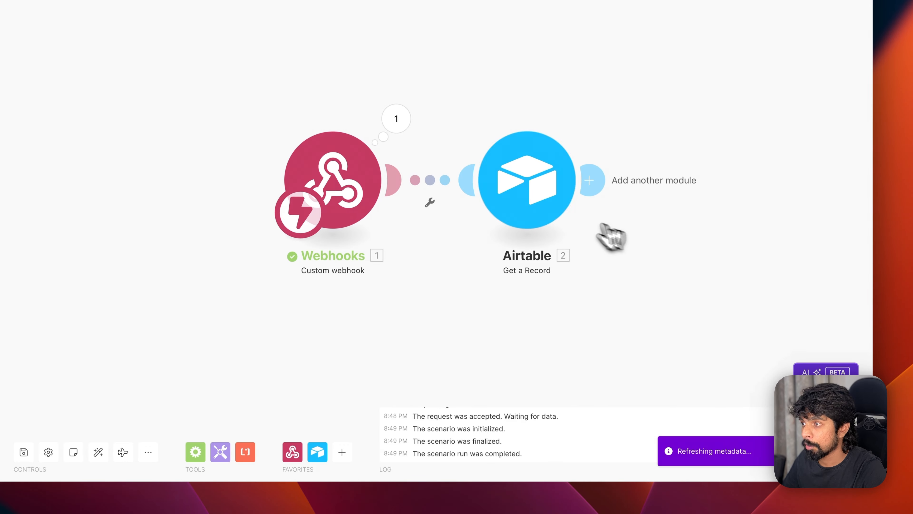
- Run only the Airtable module with the copied sample record id and confirm it returns one record
right_click(543, 197)
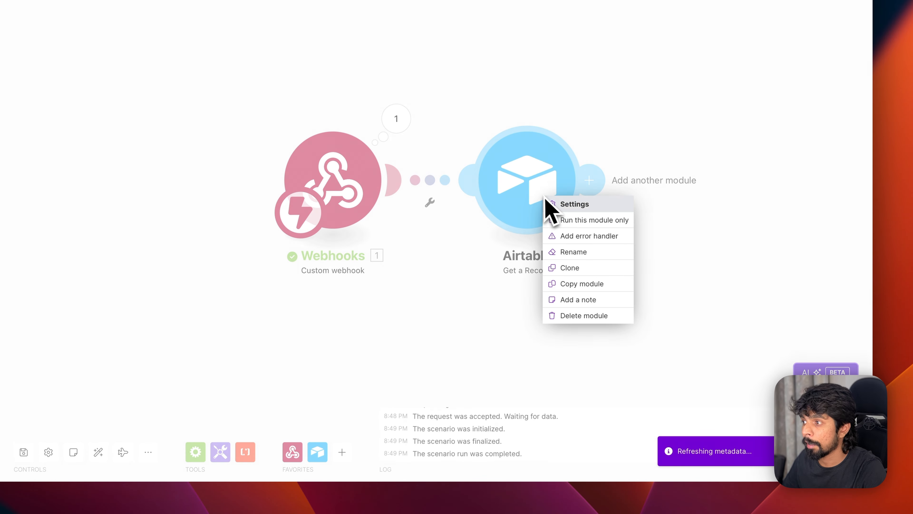
left_click(566, 220)
left_click(666, 227)
key("super+v")
left_click(792, 258)
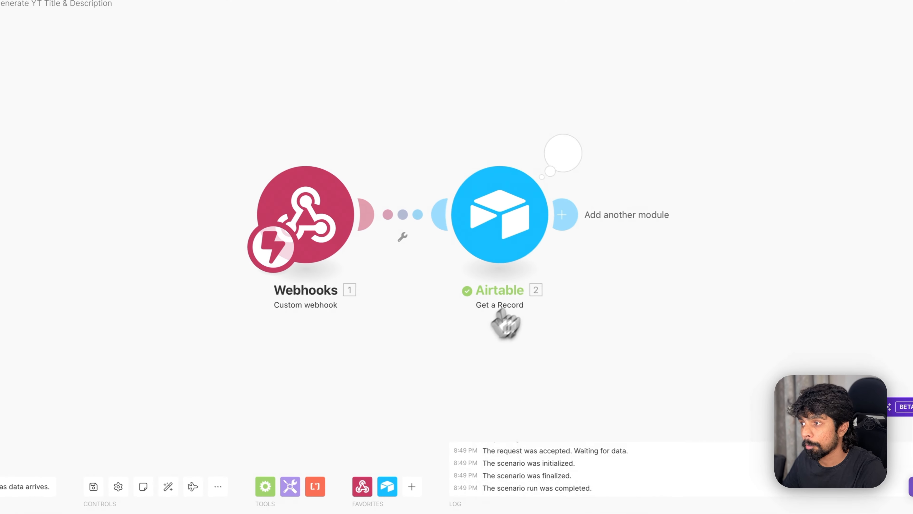
left_click(562, 155)
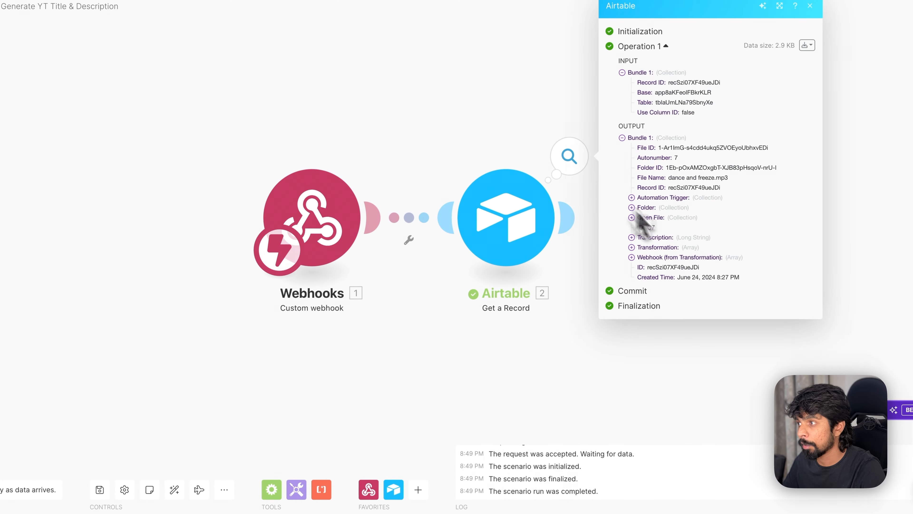
left_click(575, 380)
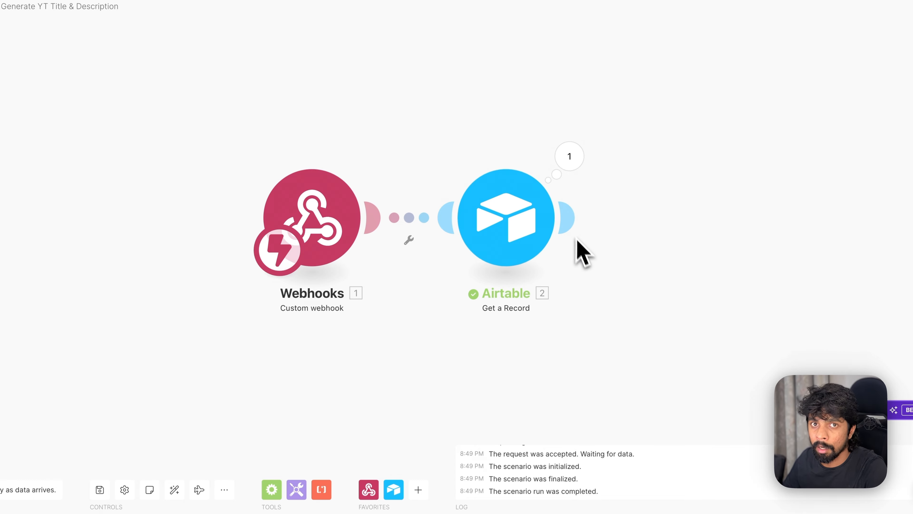
scroll(623, 266, "right", 2)
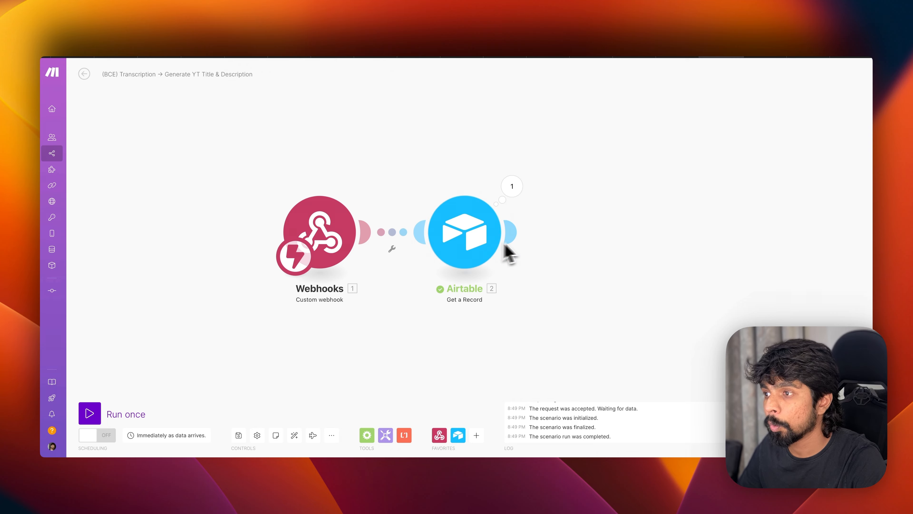
mouse_move(523, 239)
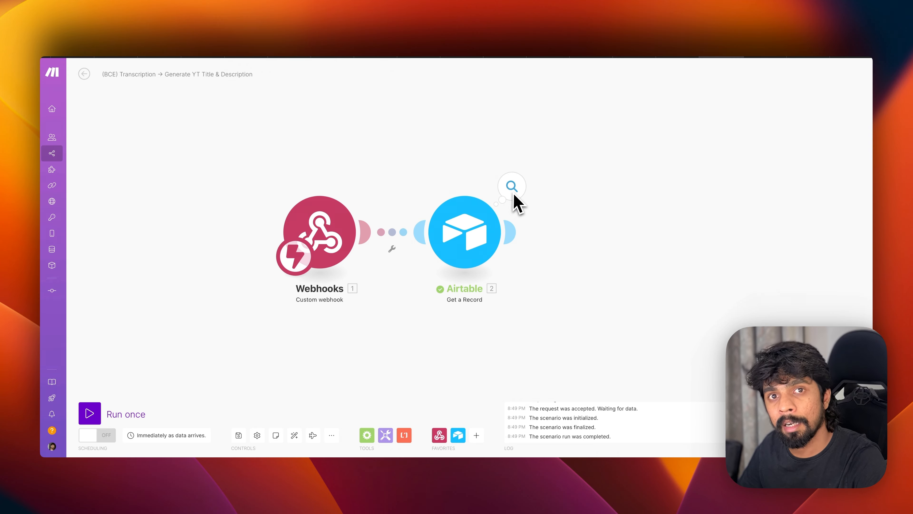
key("super+Tab")
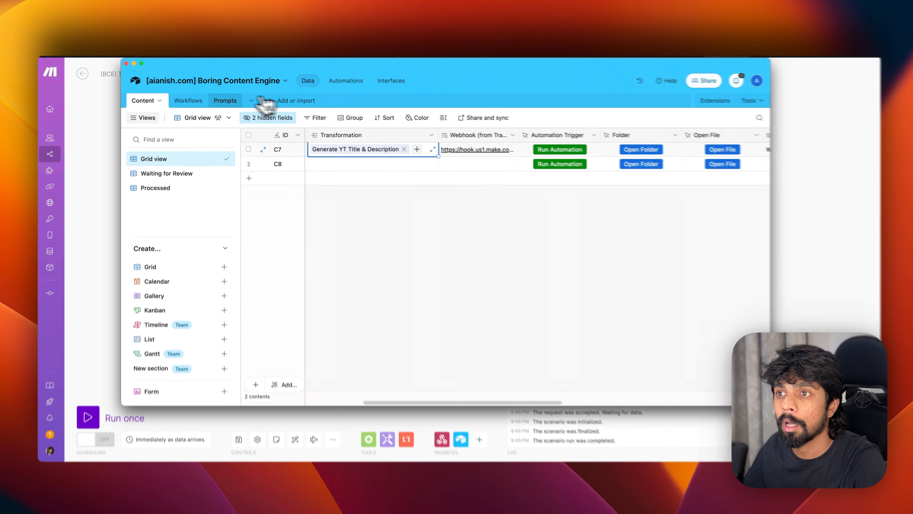
- Look over the Airtable Prompts table, then the Content table, and return to the Make scenario
left_click(237, 98)
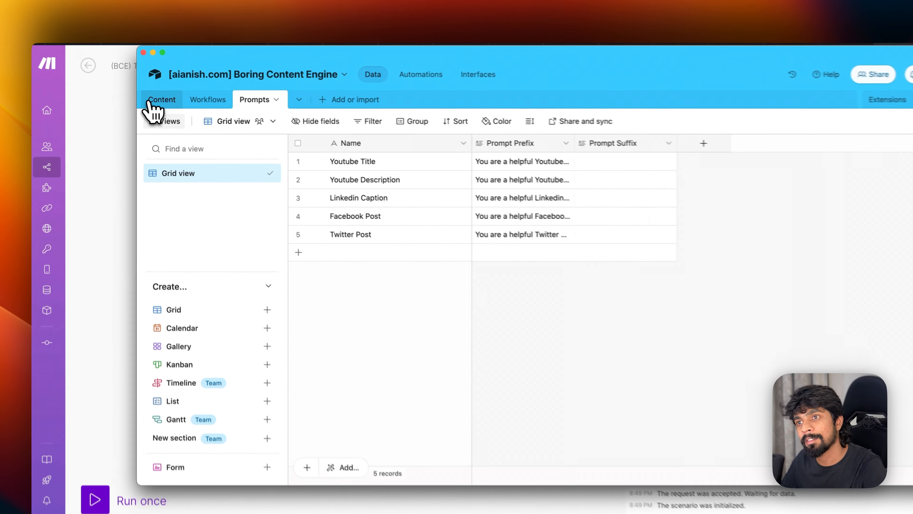
left_click(138, 101)
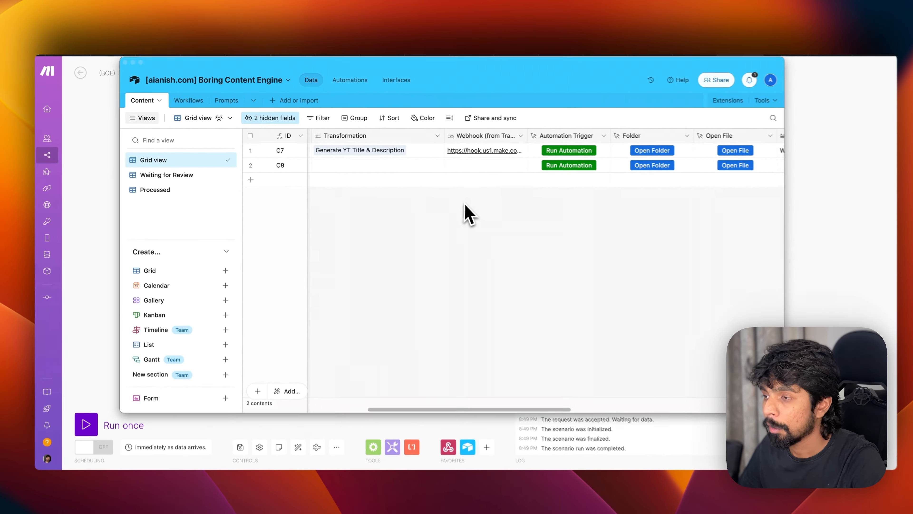
key("super+Tab")
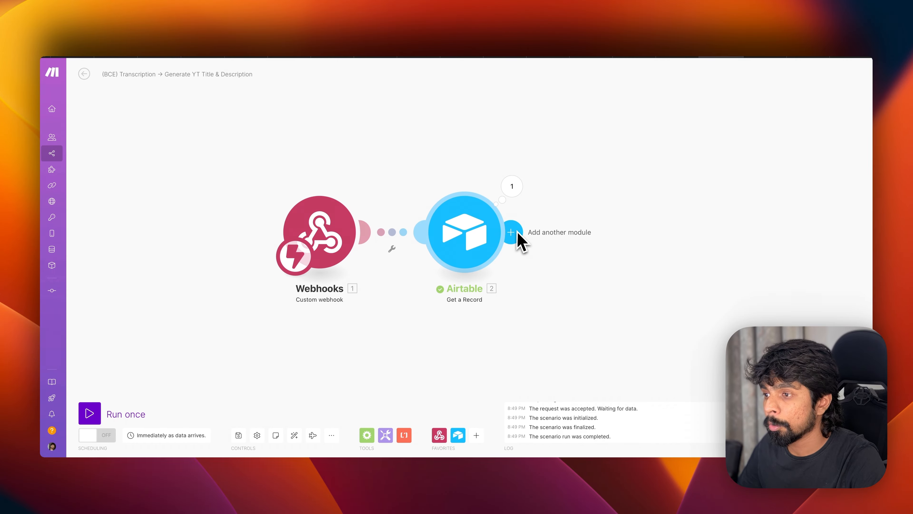
key("super+Tab")
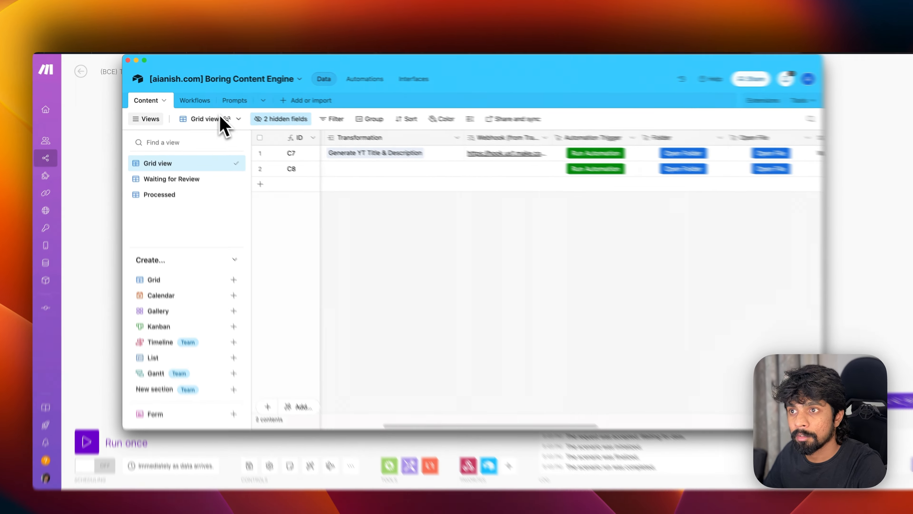
left_click(235, 96)
key("super+Tab")
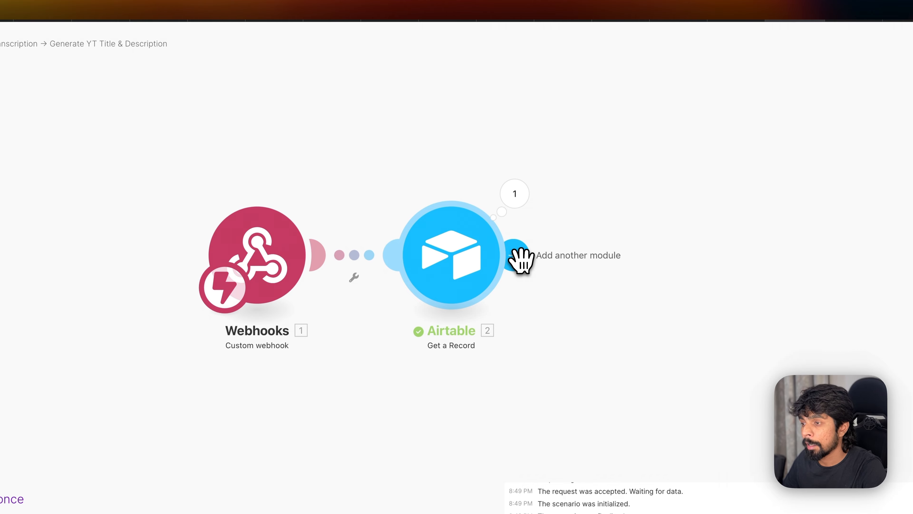
- Find Airtable by searching 'airta' and add another Get a Record module, leaving its settings unset
left_click(518, 256)
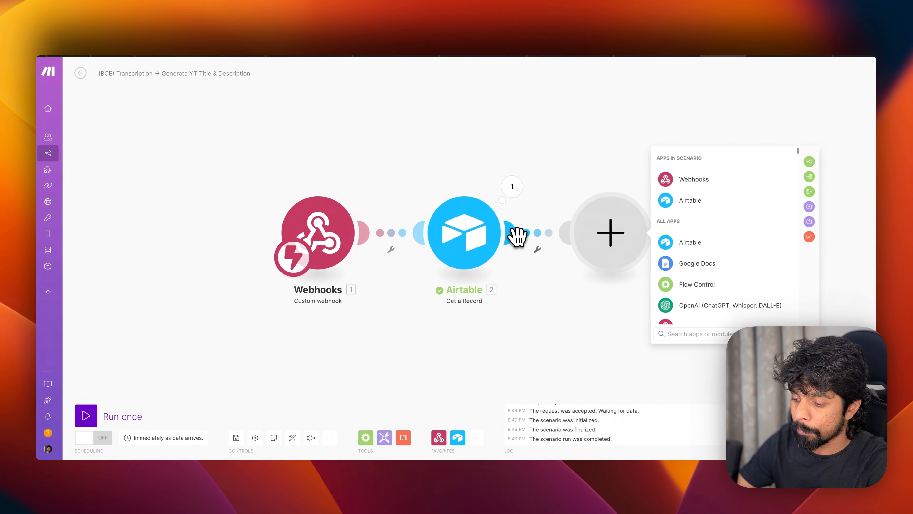
type("airta")
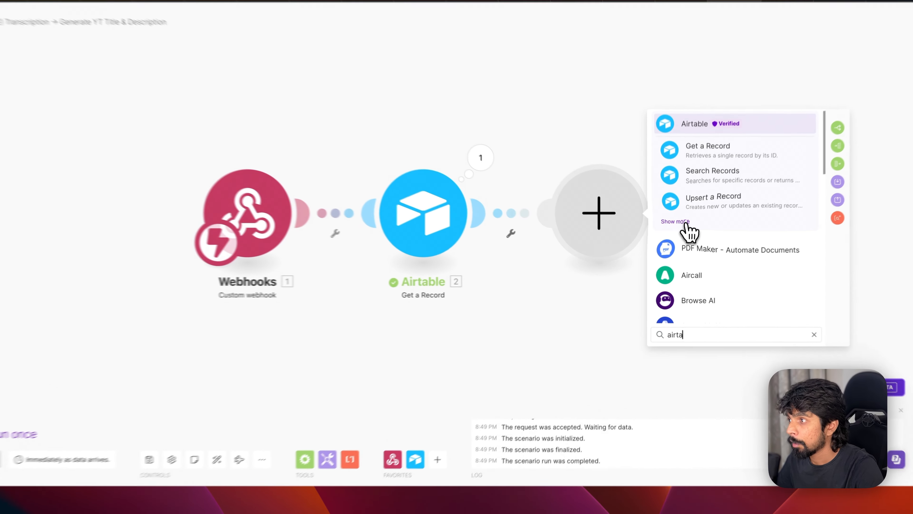
left_click(671, 239)
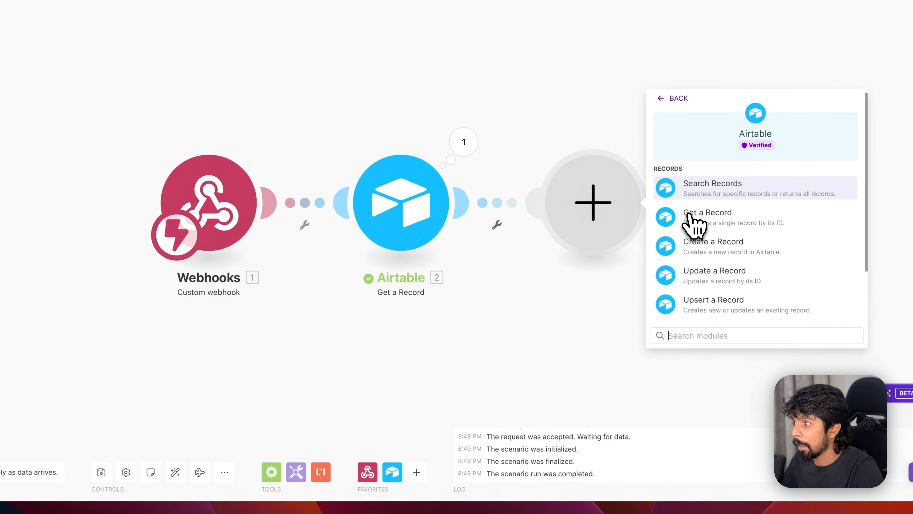
left_click(707, 221)
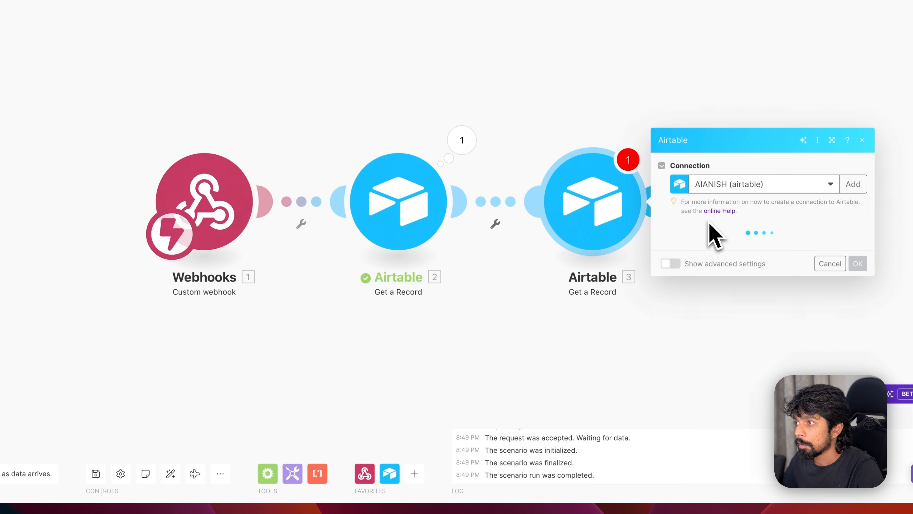
left_click(706, 274)
right_click(601, 209)
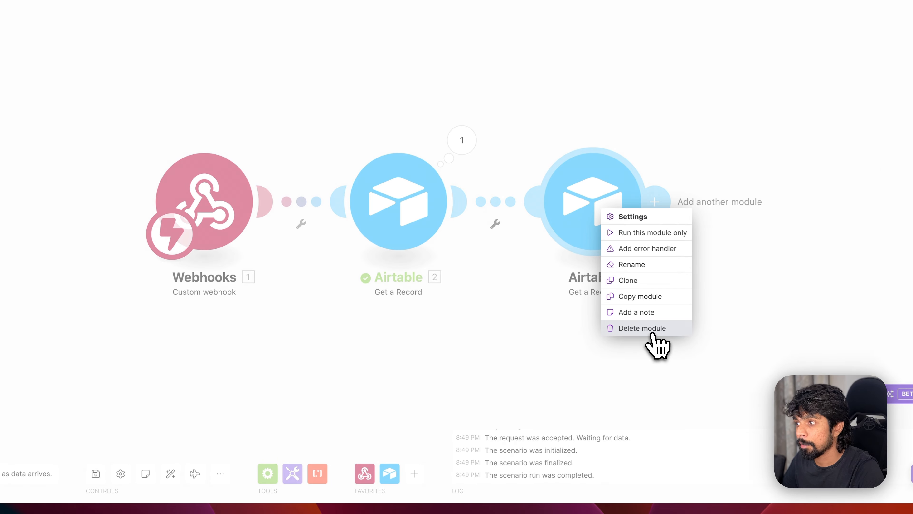
left_click(546, 368)
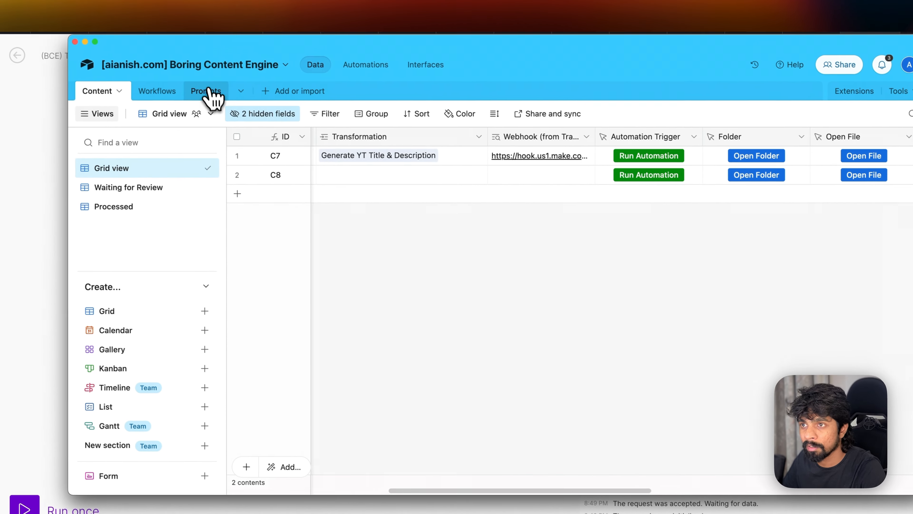
- Create a formula field named Record ID using RECORD_ID() in the Prompts table
left_click(167, 71)
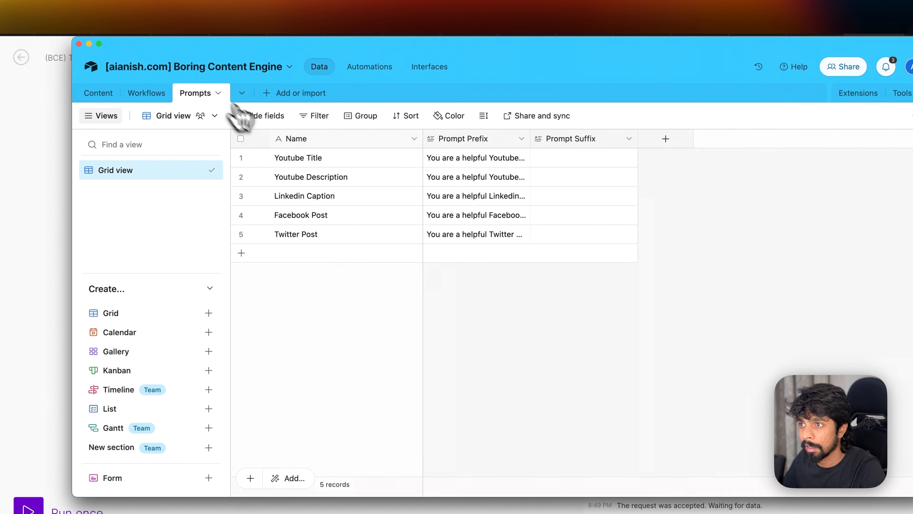
left_click(559, 122)
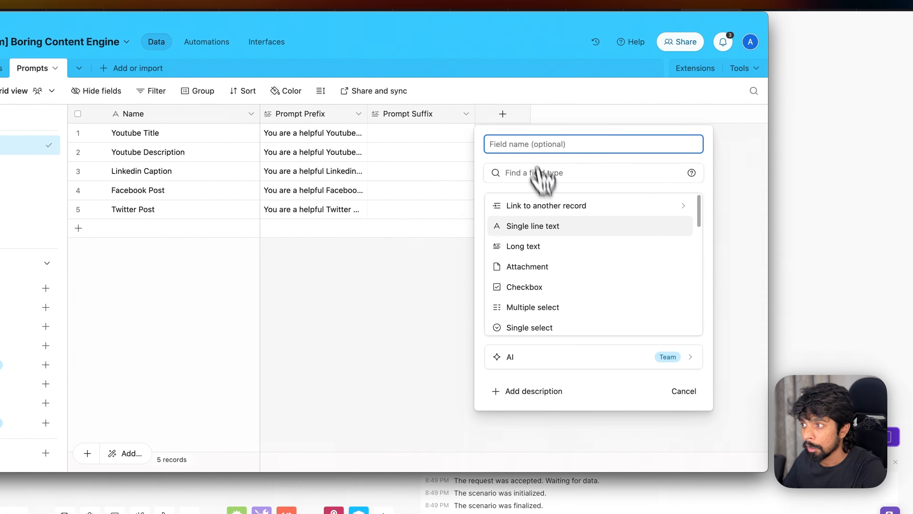
scroll(617, 298, "down", 2)
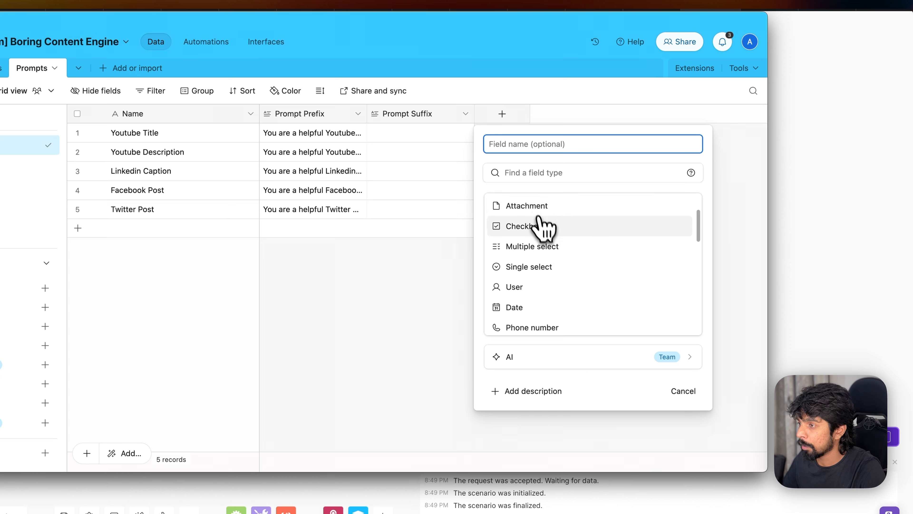
scroll(546, 259, "down", 3)
scroll(546, 265, "down", 2)
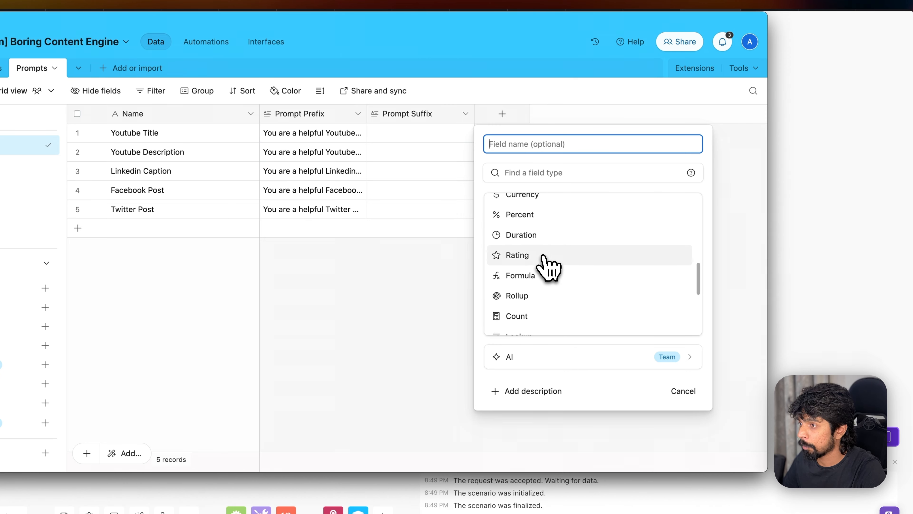
left_click(537, 274)
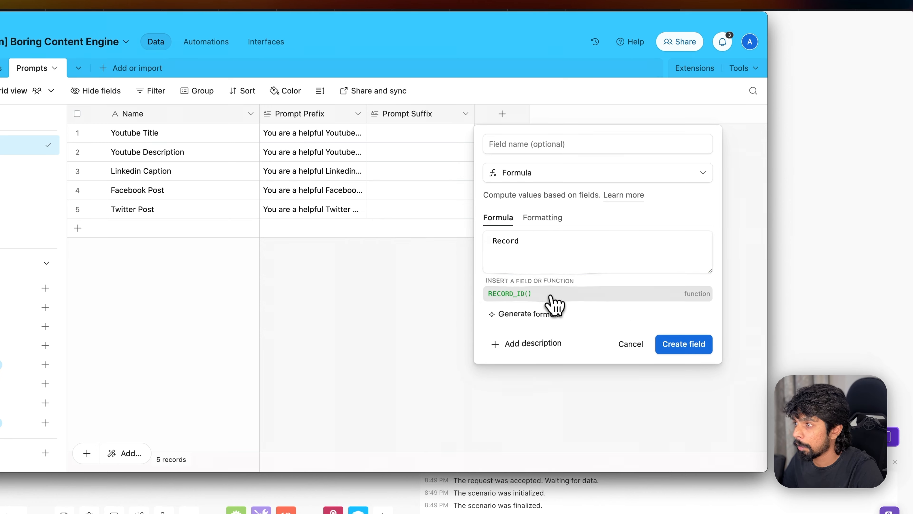
left_click(553, 294)
left_click(549, 146)
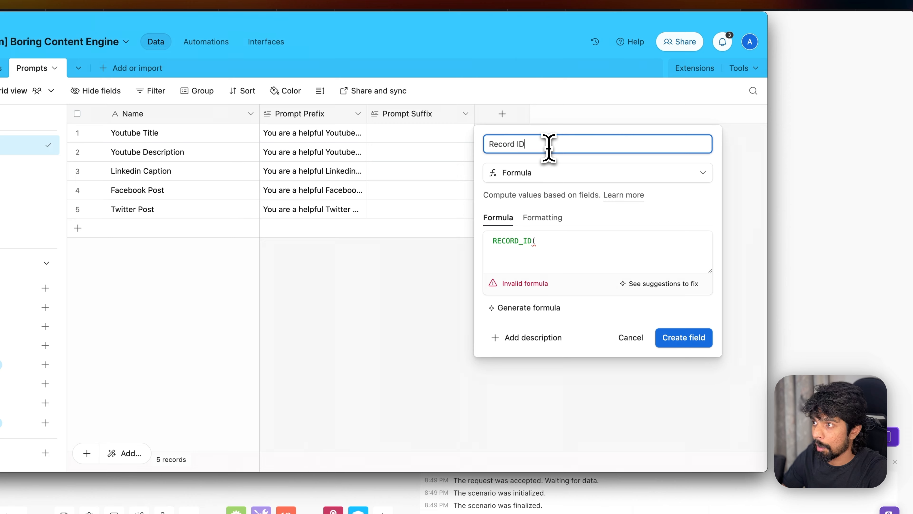
left_click(568, 249)
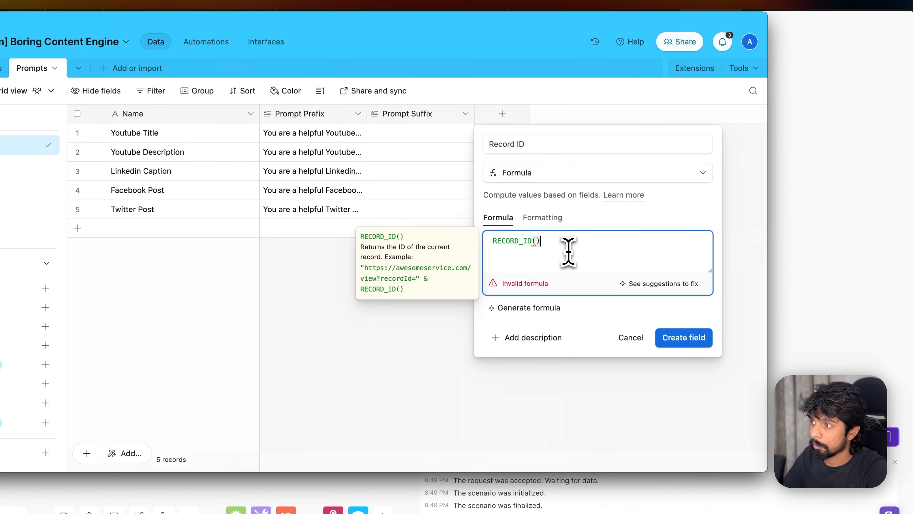
left_click(682, 339)
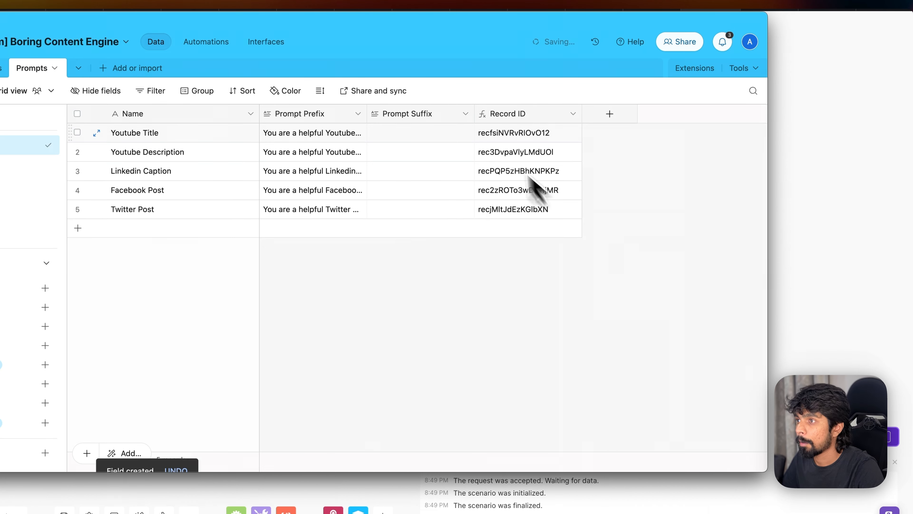
- Copy the Youtube Title row's record ID
left_click(521, 140)
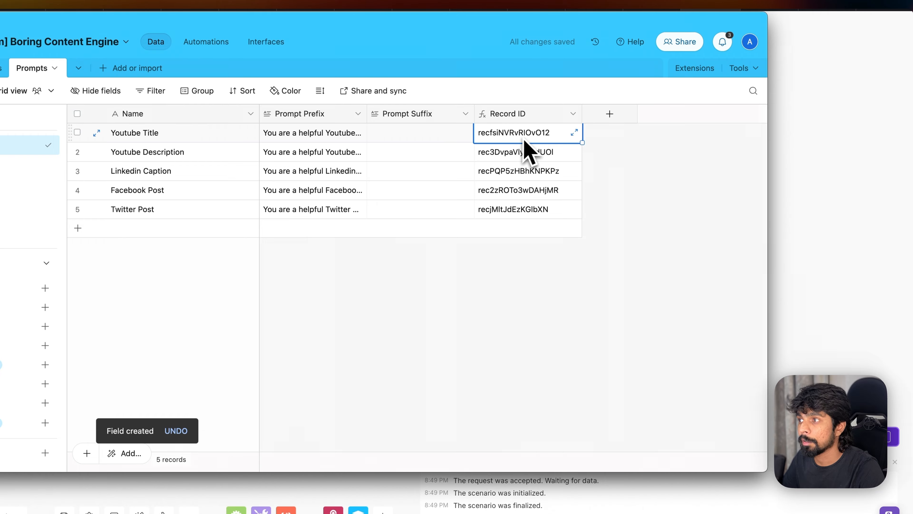
key("super+c")
key("super+Tab")
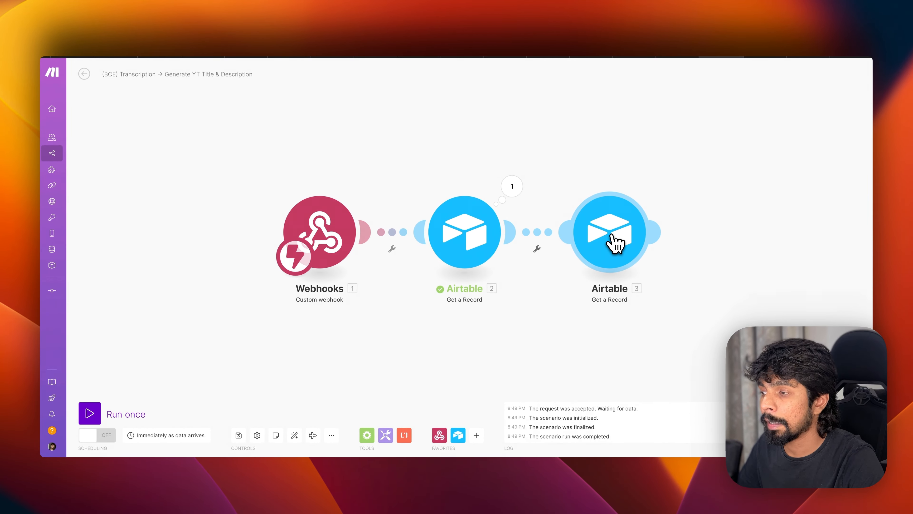
- Set the third module to the Boring Content Engine base and the Prompts table
left_click(615, 243)
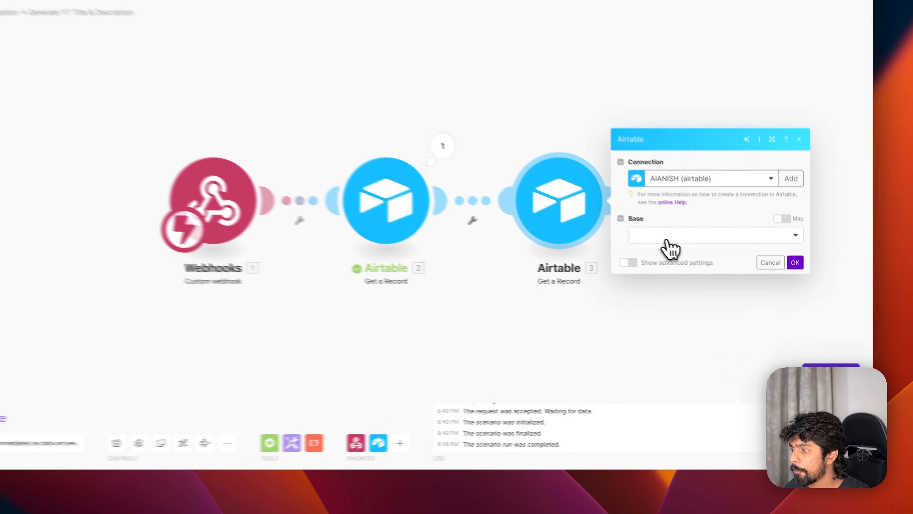
left_click(705, 262)
scroll(710, 403, "down", 3)
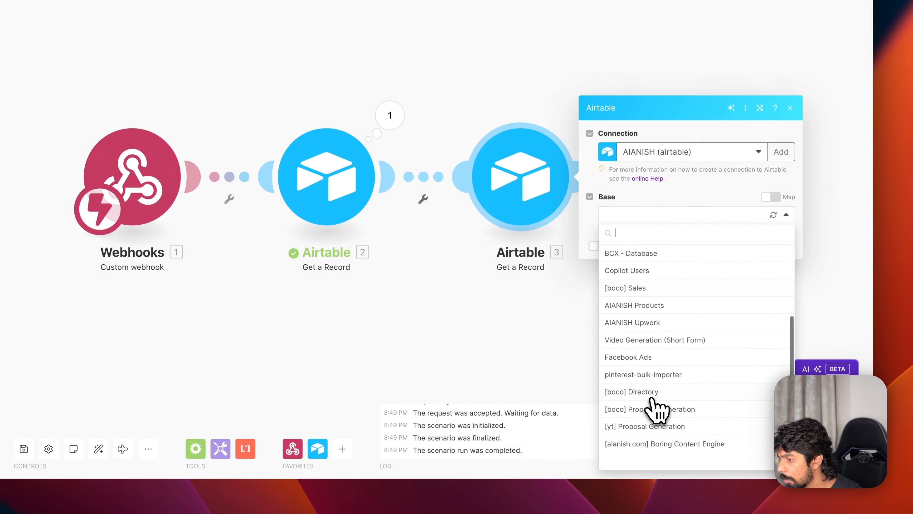
left_click(647, 465)
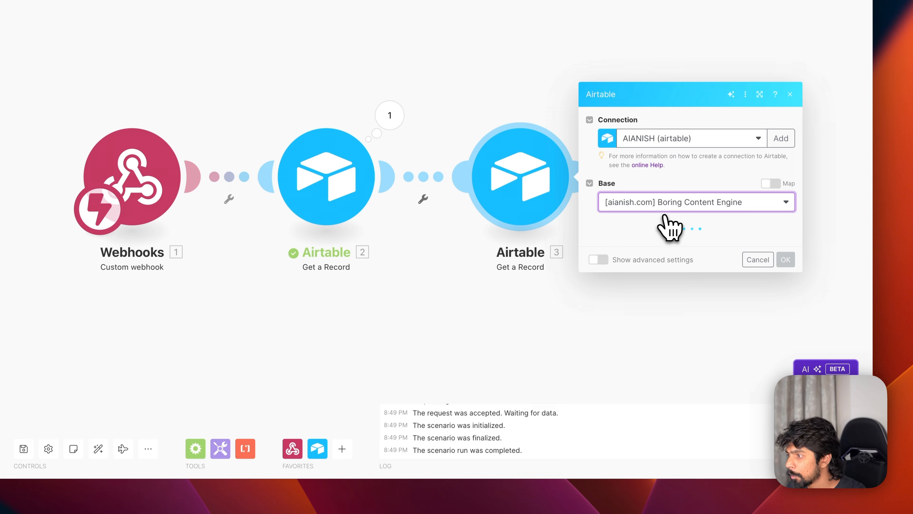
left_click(665, 236)
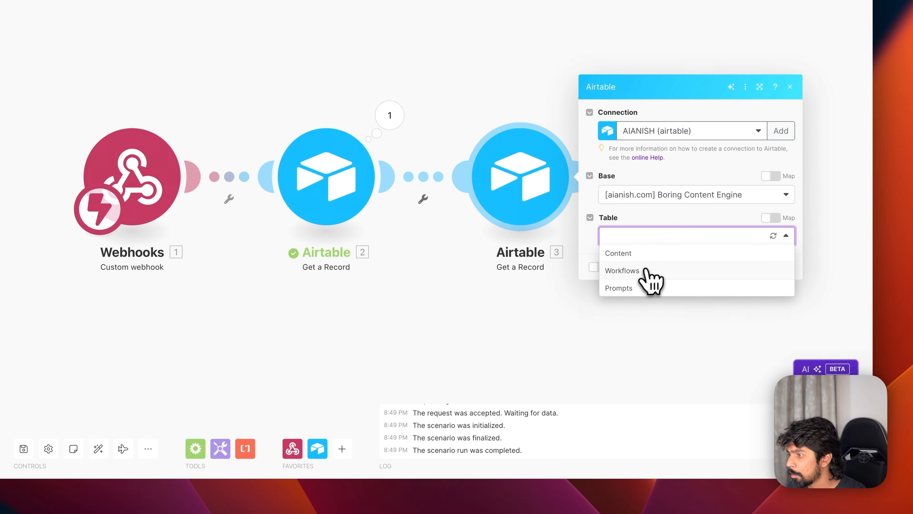
left_click(639, 254)
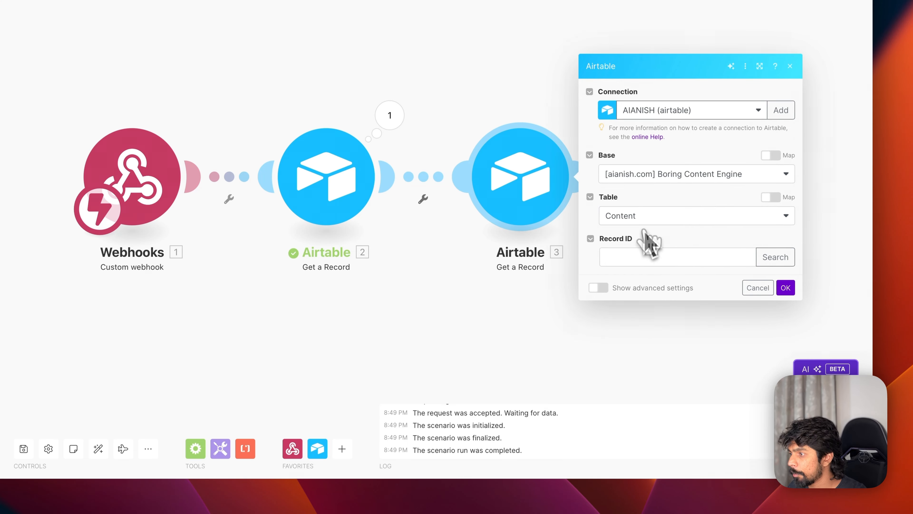
left_click(647, 220)
left_click(632, 266)
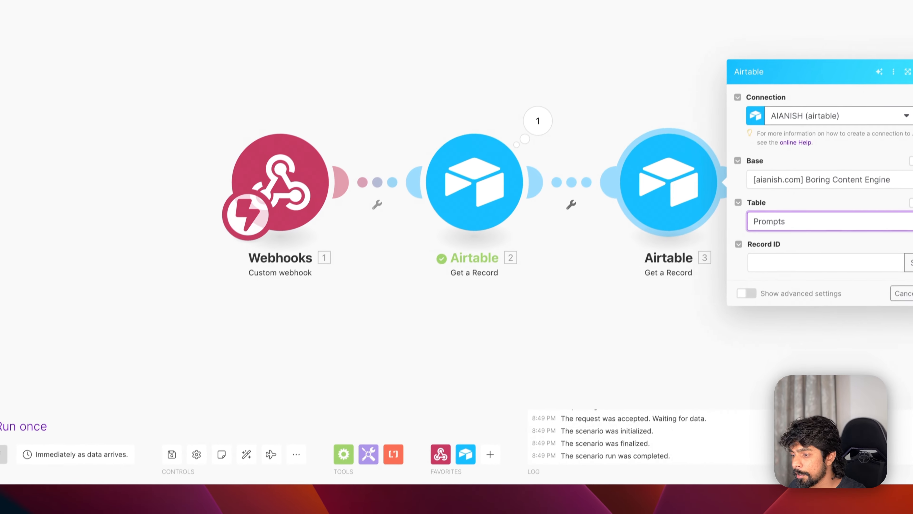
- Put the copied Youtube Title record ID into Record ID and save the module
left_click(461, 504)
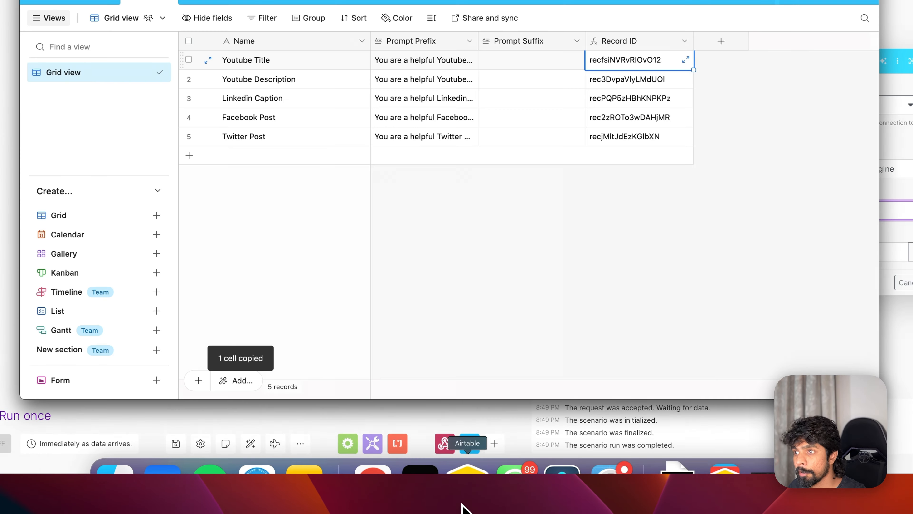
key("super+c")
key("super+Tab")
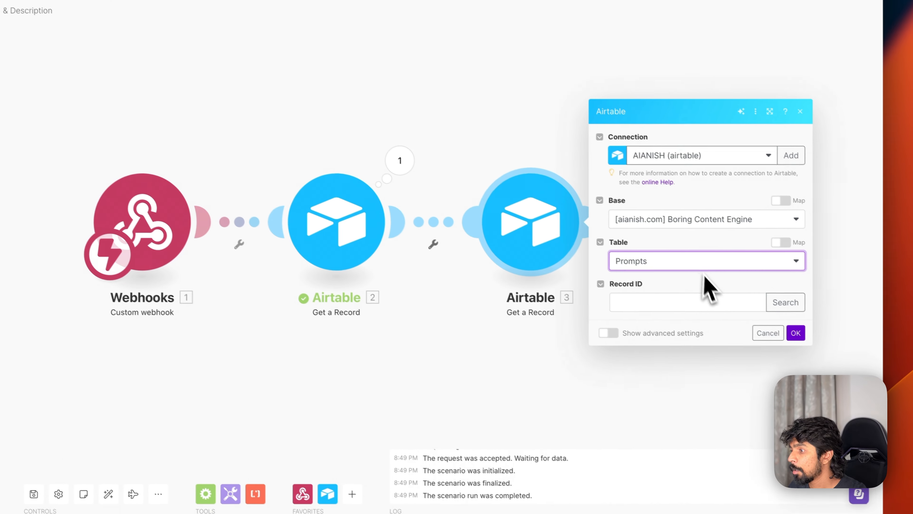
left_click(703, 295)
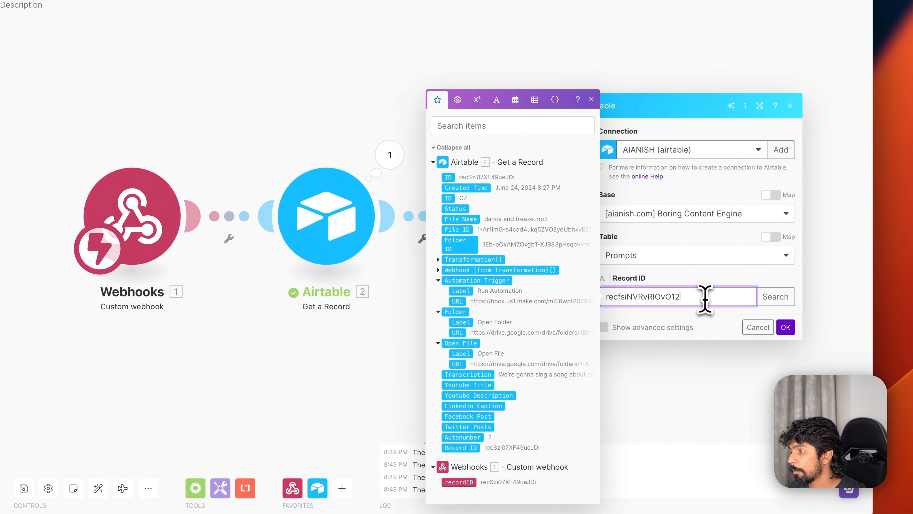
left_click(786, 327)
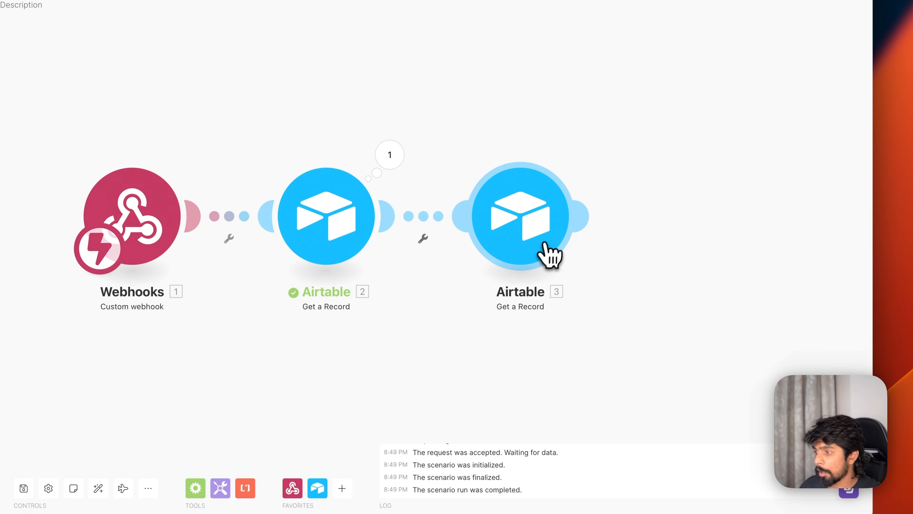
- Check the second Get a Record module's last run output
right_click(523, 223)
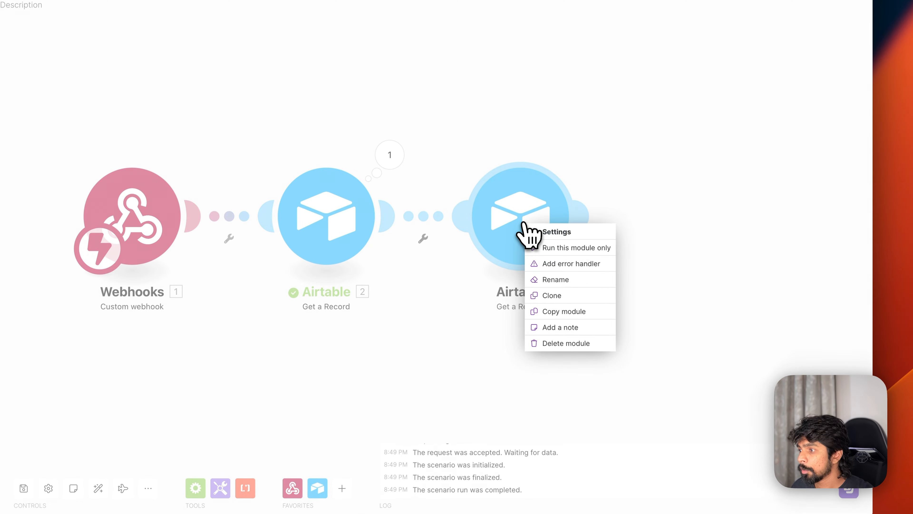
left_click(472, 334)
left_click(389, 155)
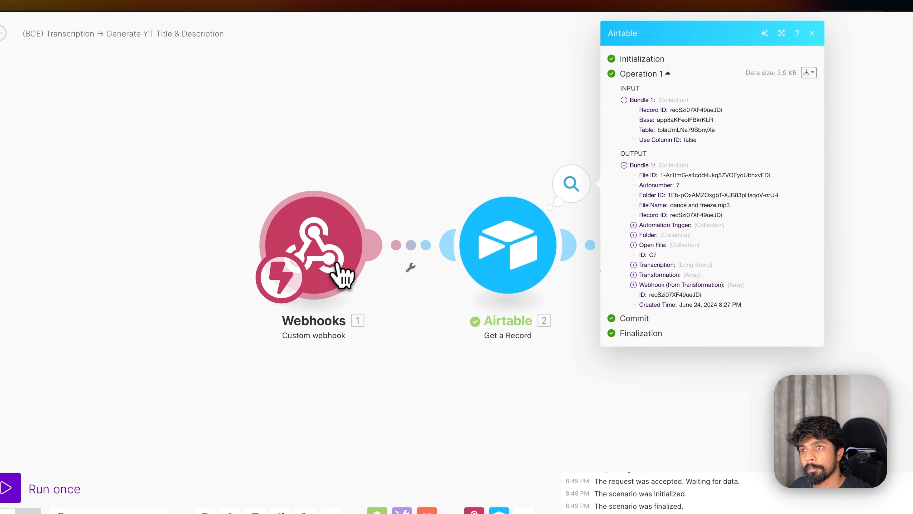
left_click(512, 395)
- Rename the third module to 'Generate YT Title Prompt Prefix'
right_click(717, 247)
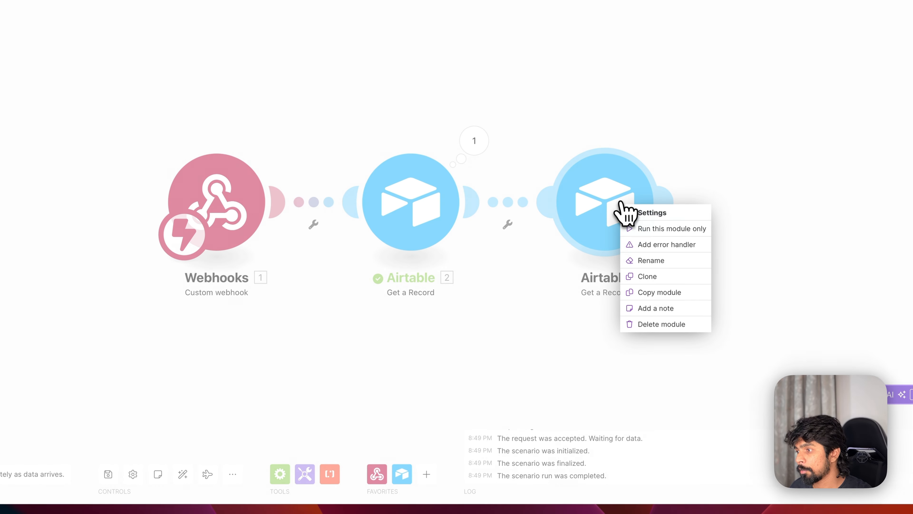
left_click(652, 261)
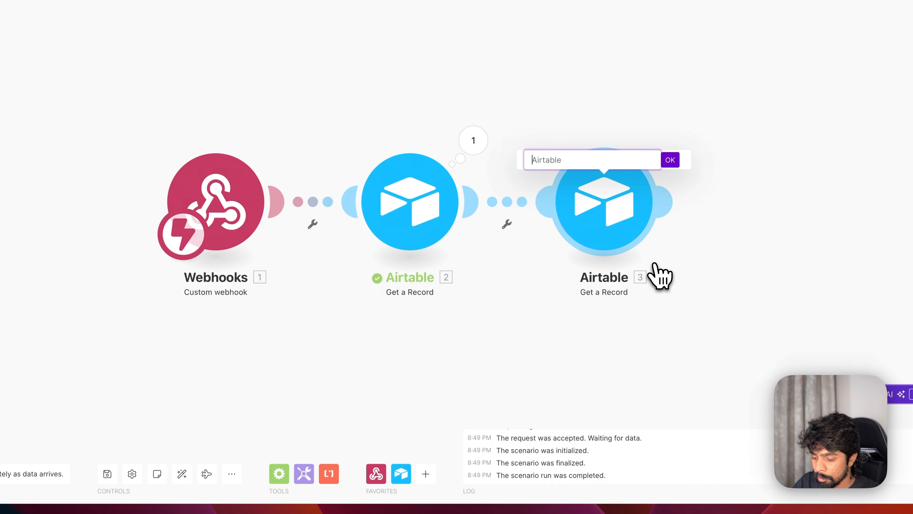
type("Generate YT Title")
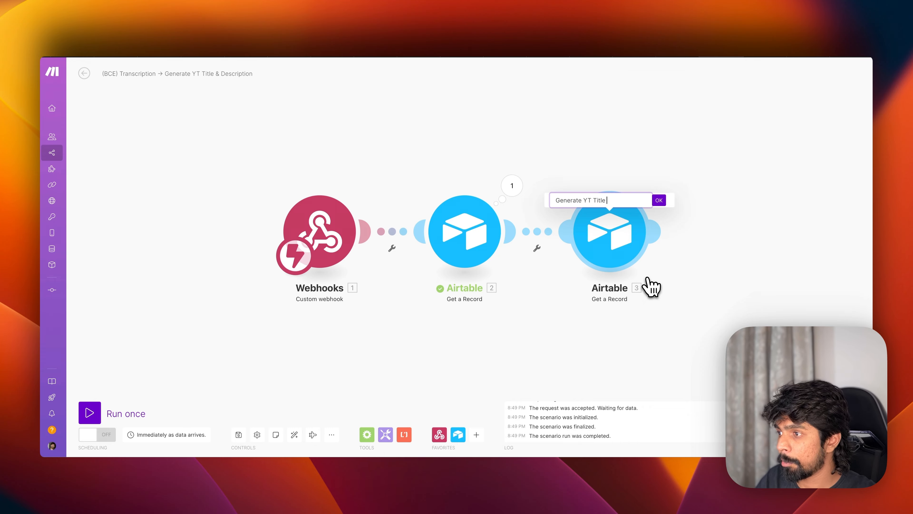
type("Prompt Prefix")
key("Return")
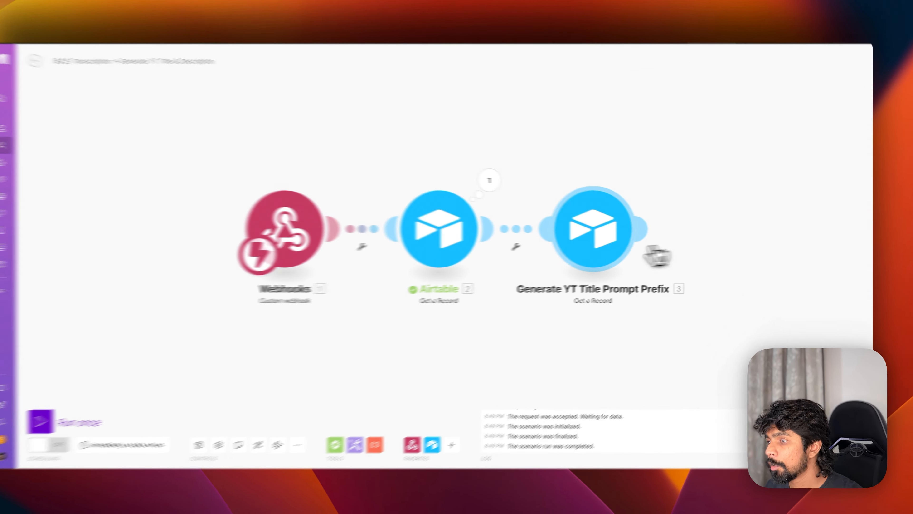
- Run only that module and check its output shows the Youtube Title prompt prefix
right_click(607, 255)
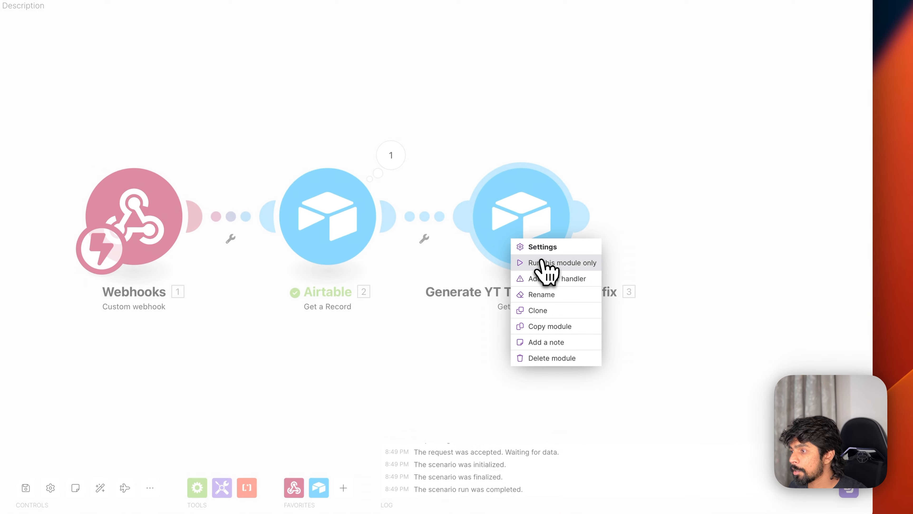
left_click(543, 263)
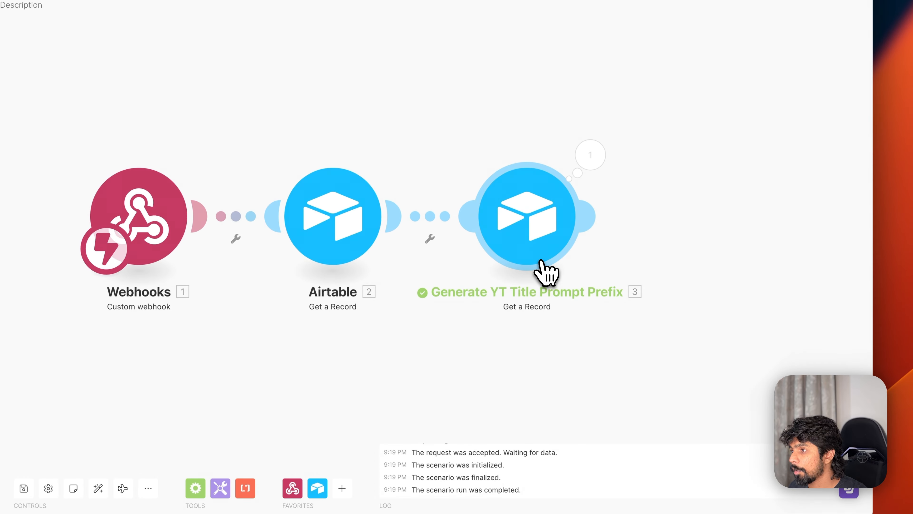
left_click(592, 172)
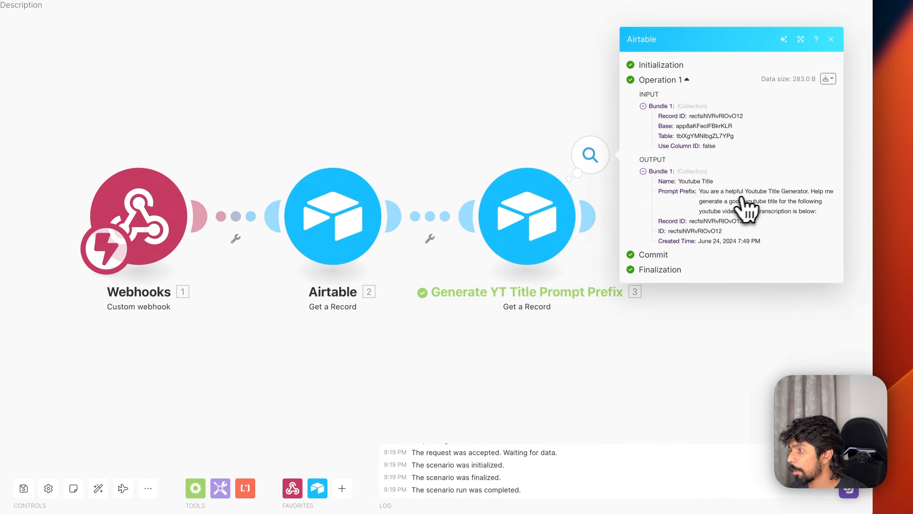
left_click(676, 368)
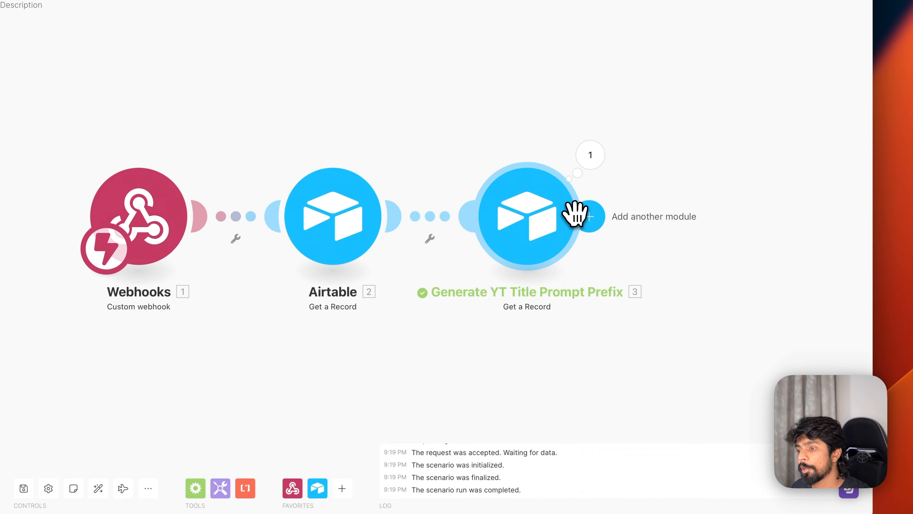
- Add an OpenAI Create a Chat Completion module after the third module
left_click(592, 216)
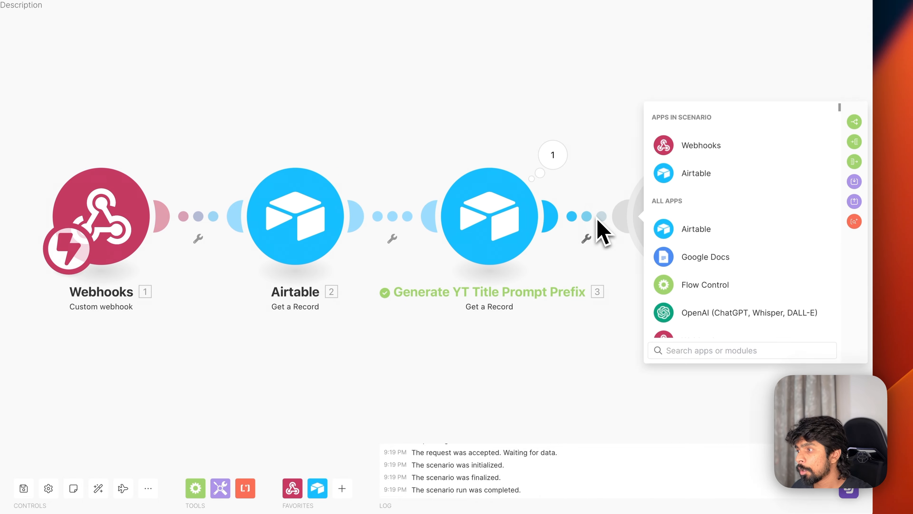
type("openai")
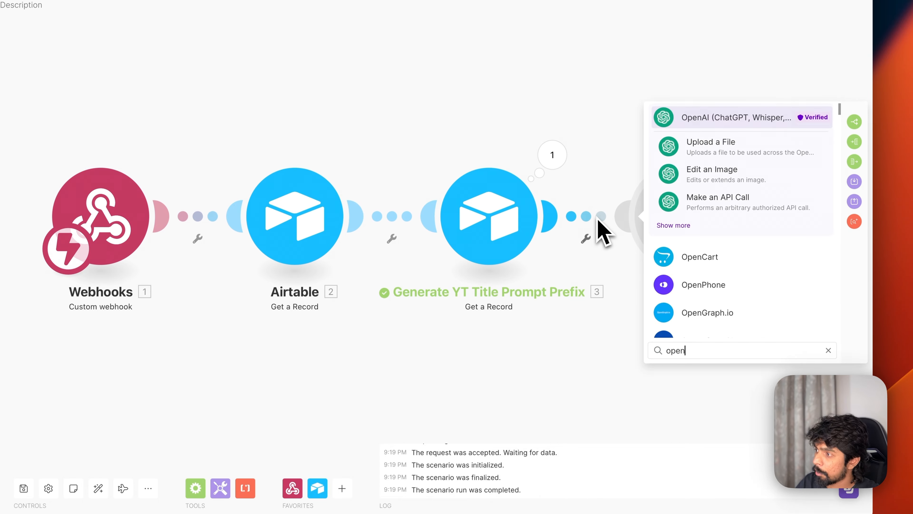
left_click(670, 224)
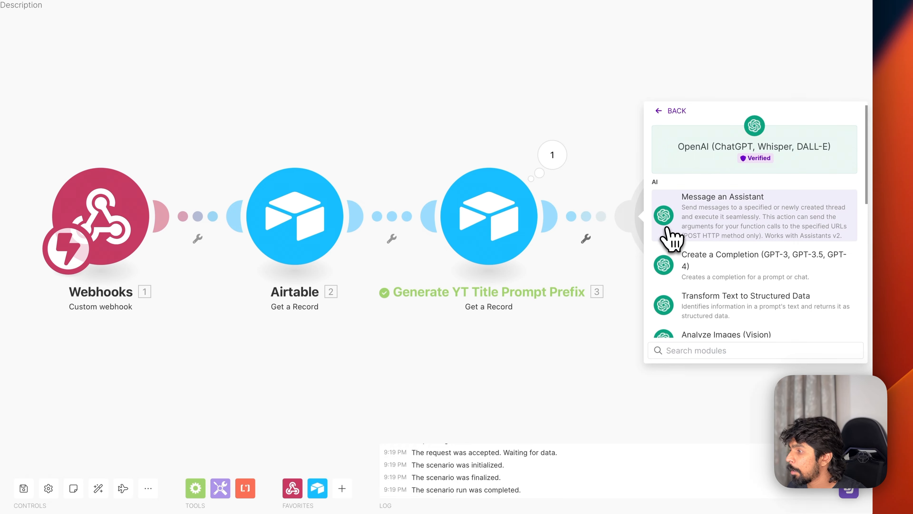
scroll(713, 265, "down", 2)
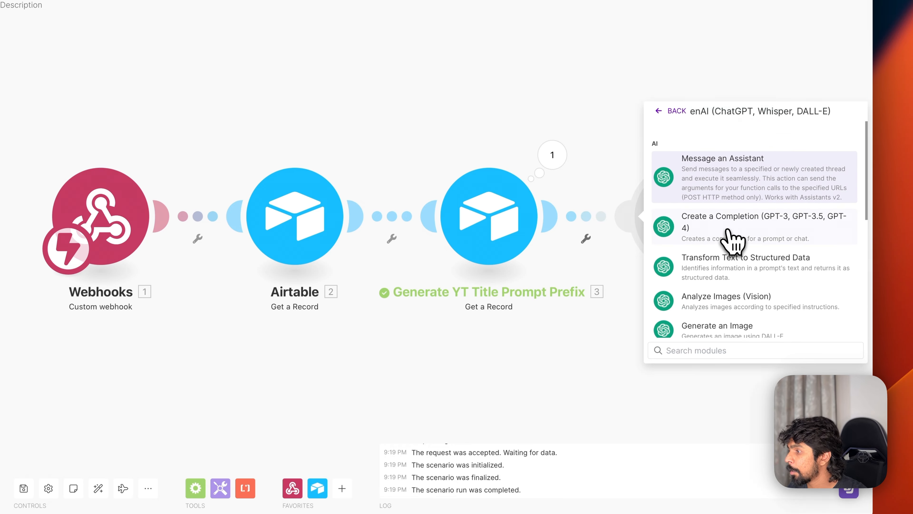
left_click(731, 239)
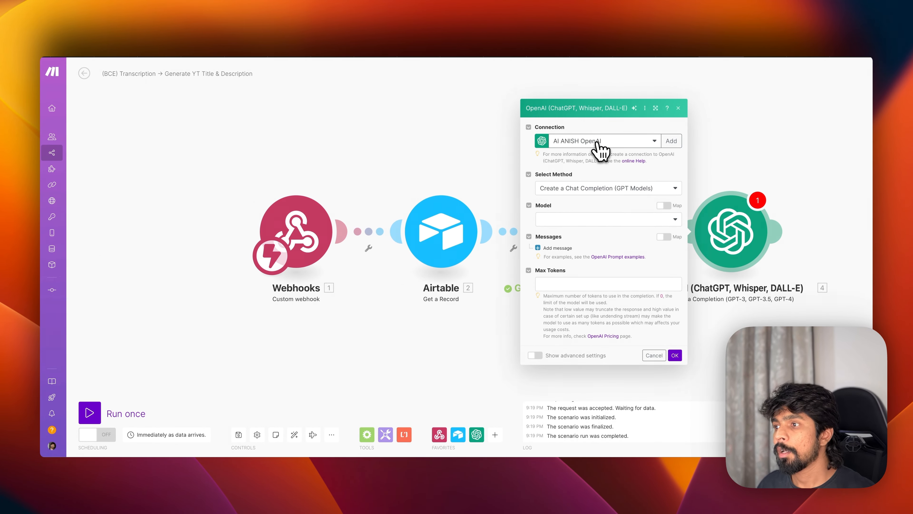
- Choose the gpt-4o model and add a first message with role User
left_click(579, 218)
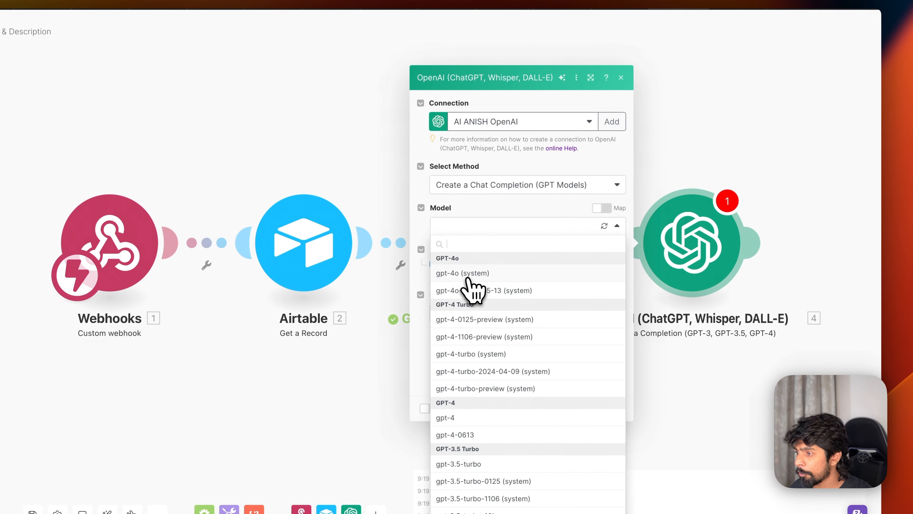
left_click(467, 277)
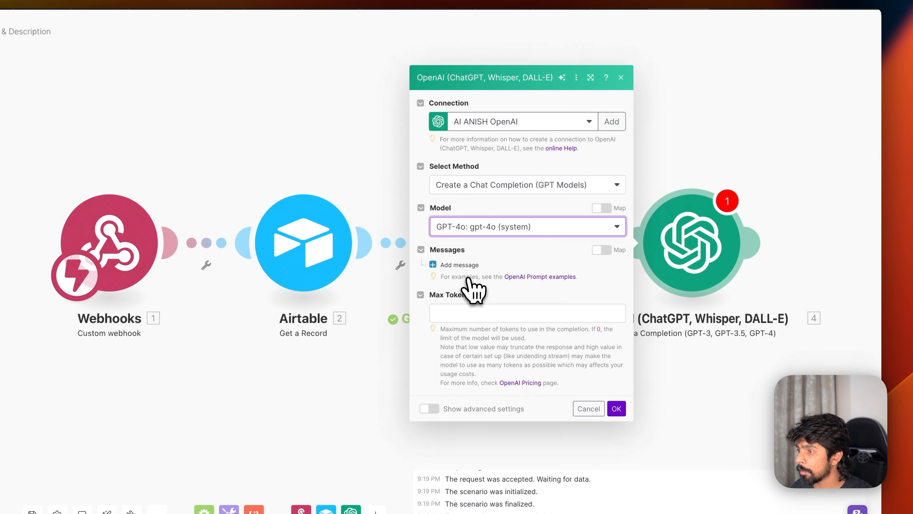
left_click(461, 265)
left_click(488, 255)
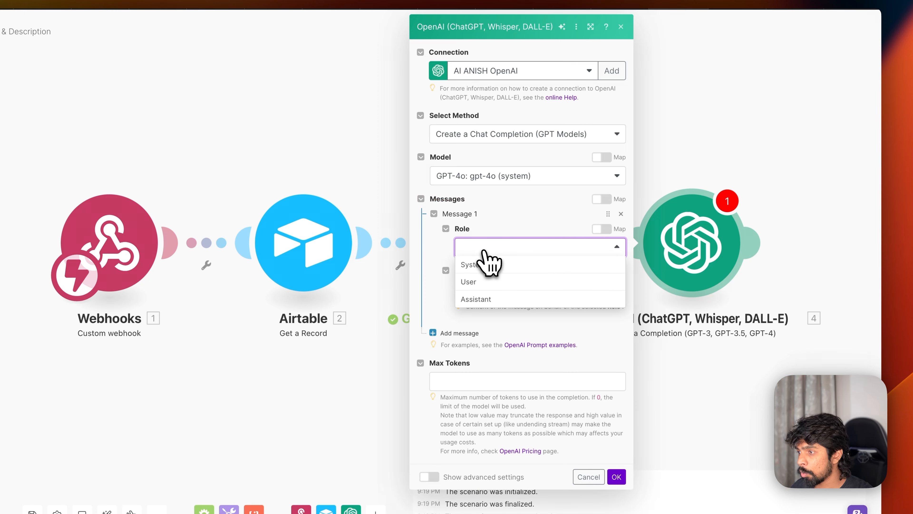
left_click(479, 283)
left_click(482, 287)
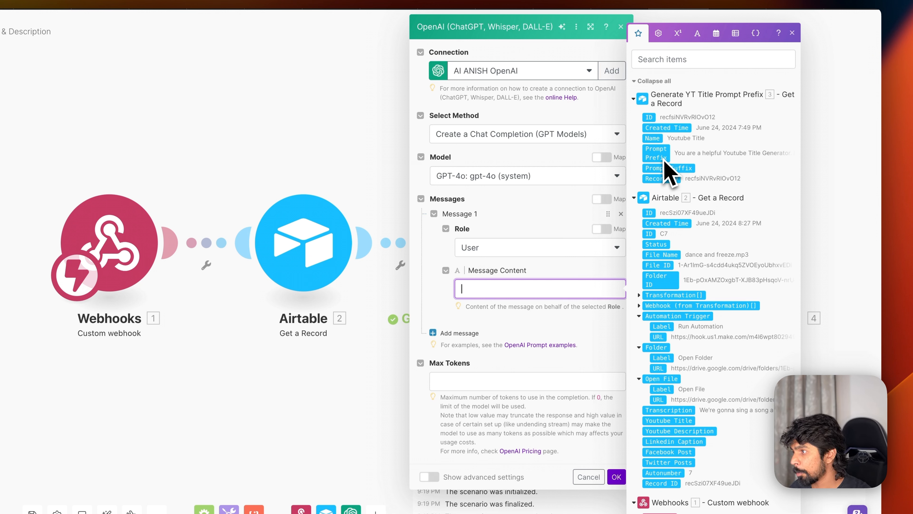
- Fill the message with Prompt Prefix, the Transcription in quotes, then Prompt Suffix on separate lines
left_click_drag(664, 161, 552, 298)
key("Return")
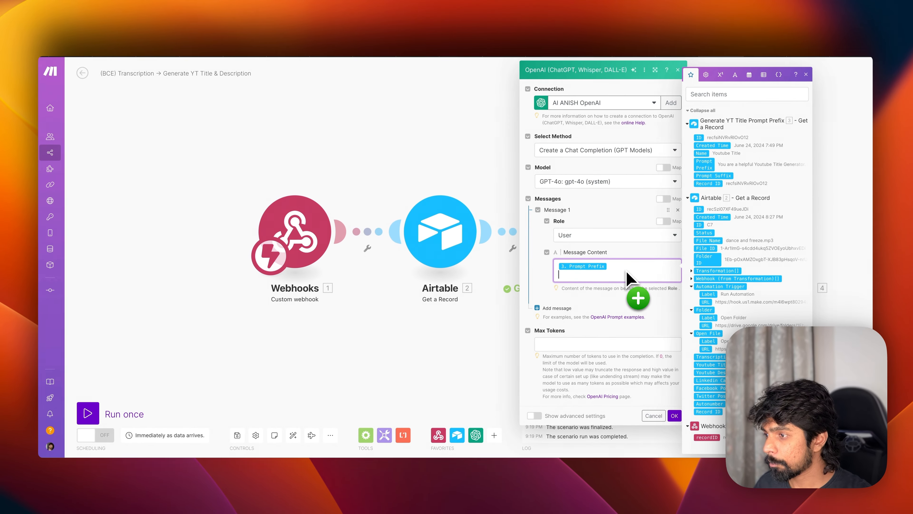
key("super+Tab")
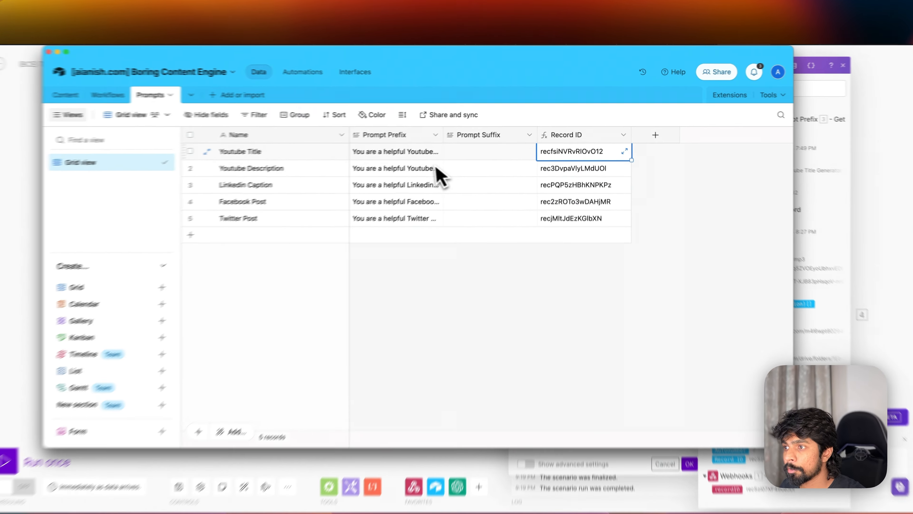
left_click(434, 153)
left_click(436, 152)
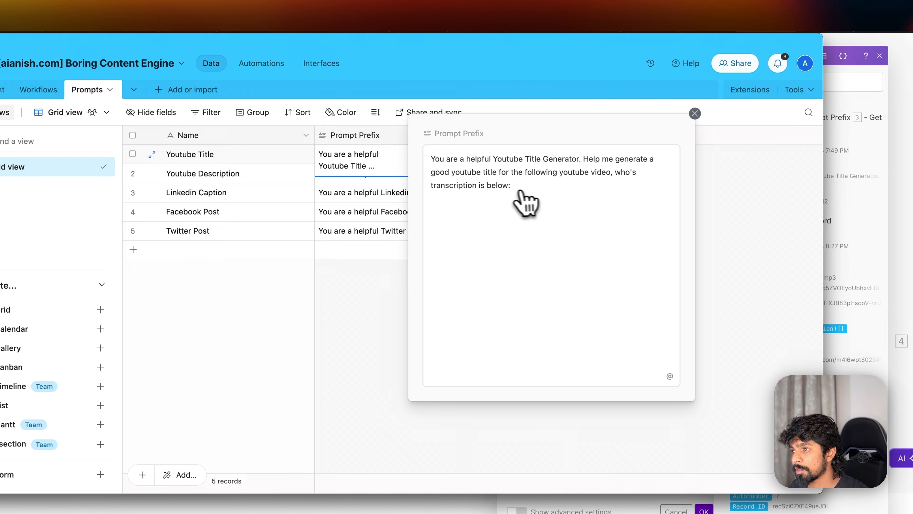
key("super+Tab")
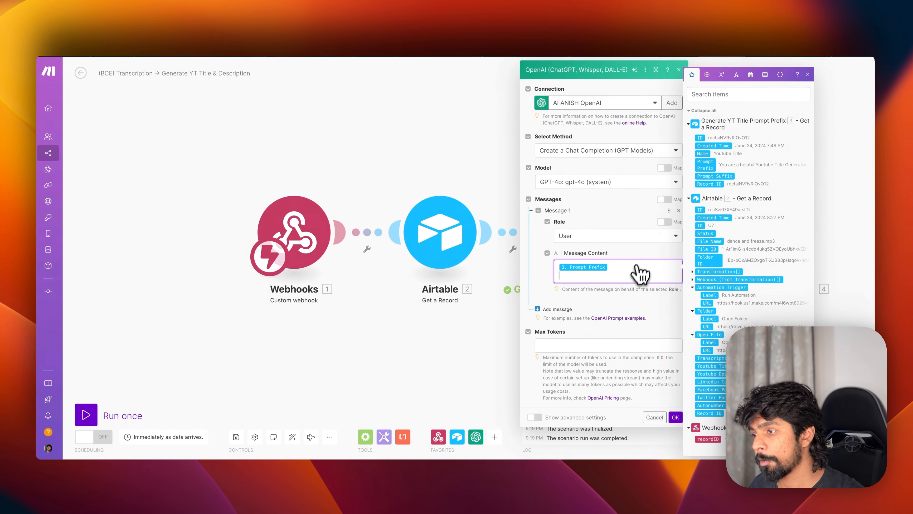
key("Return")
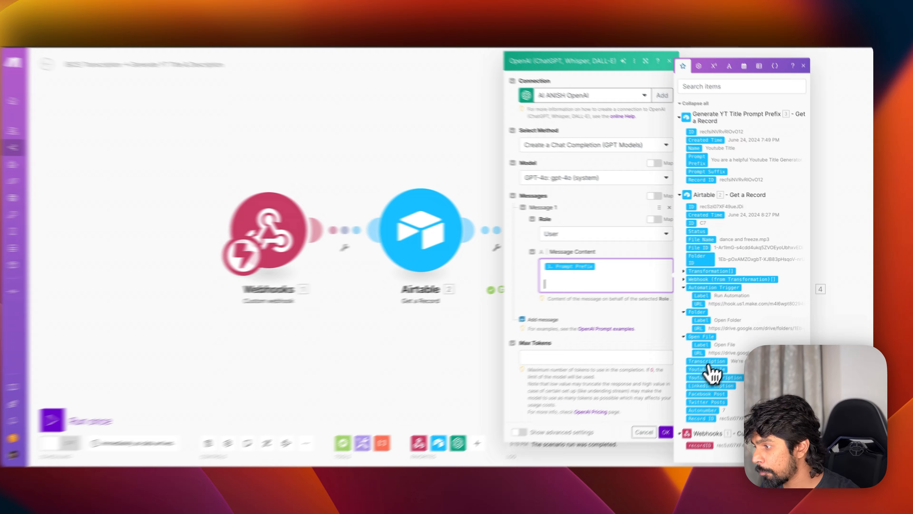
left_click_drag(710, 356, 596, 301)
left_click_drag(506, 311, 542, 296)
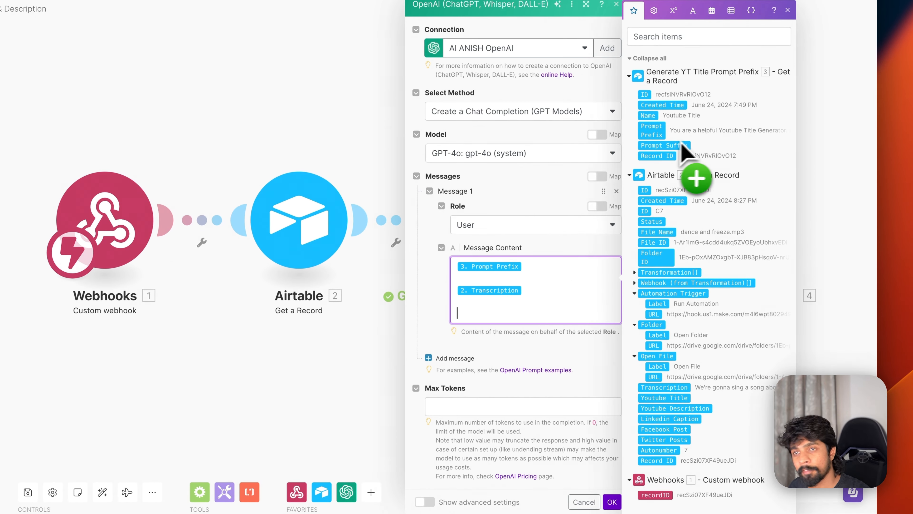
left_click_drag(660, 153, 486, 318)
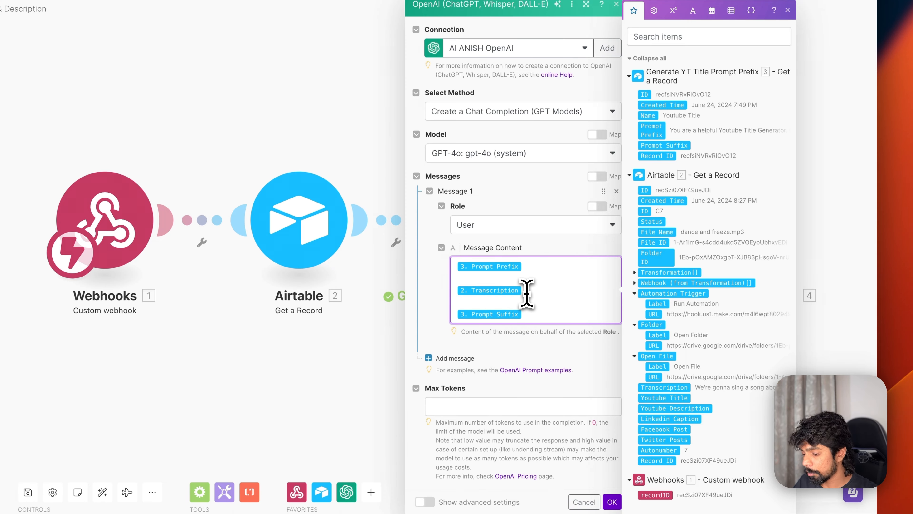
type("\"")
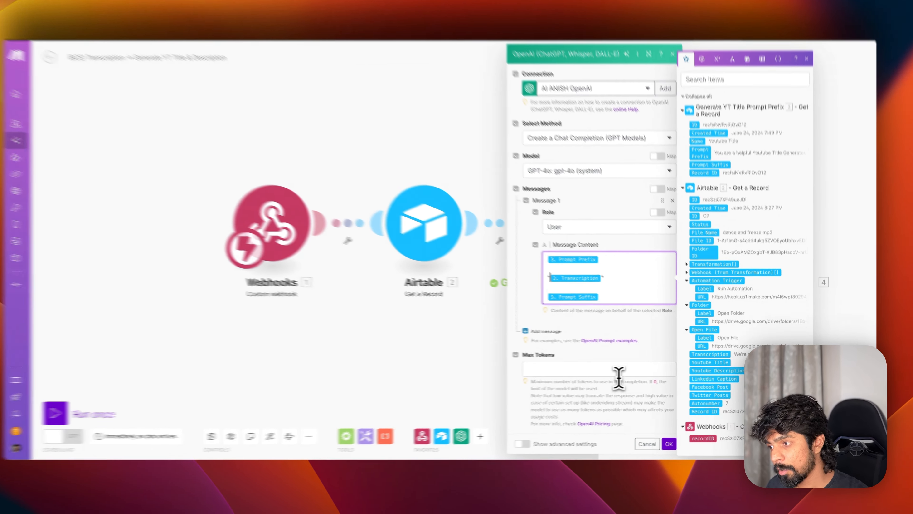
- Leave Max Tokens at 0 and save the OpenAI module
left_click(619, 371)
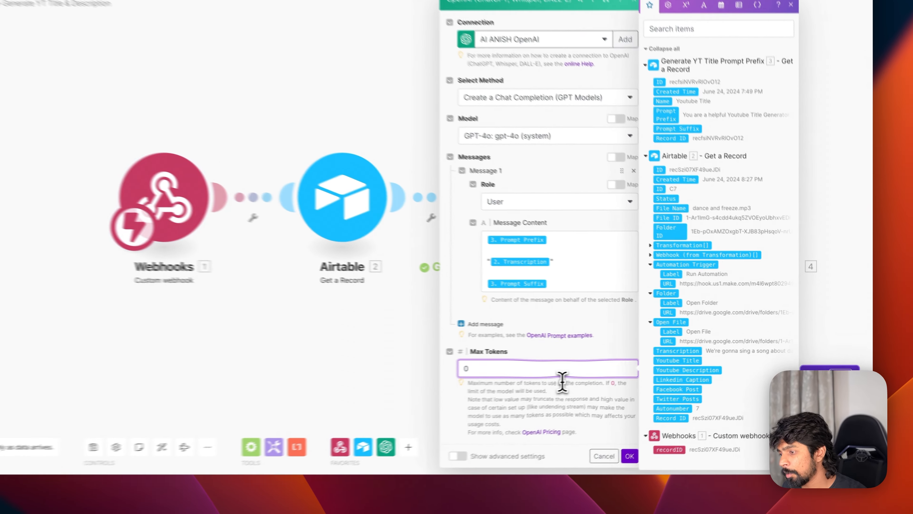
left_click(616, 395)
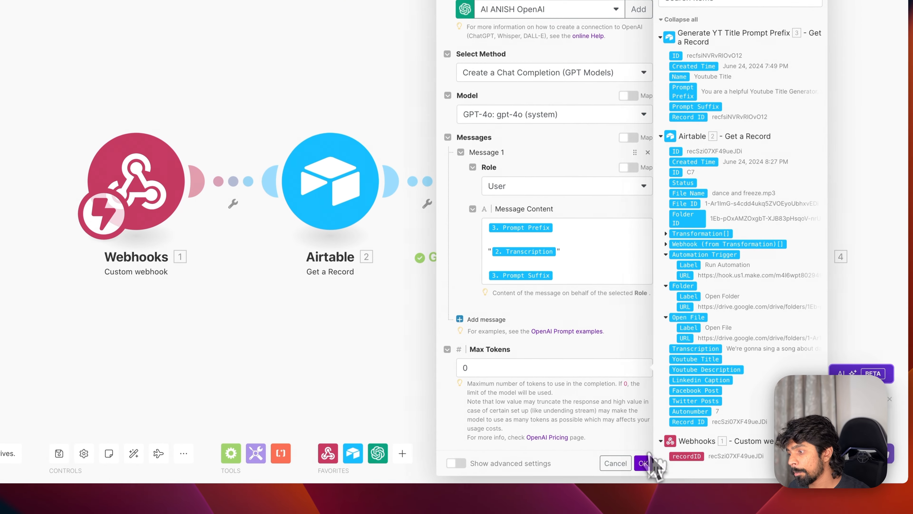
left_click(609, 463)
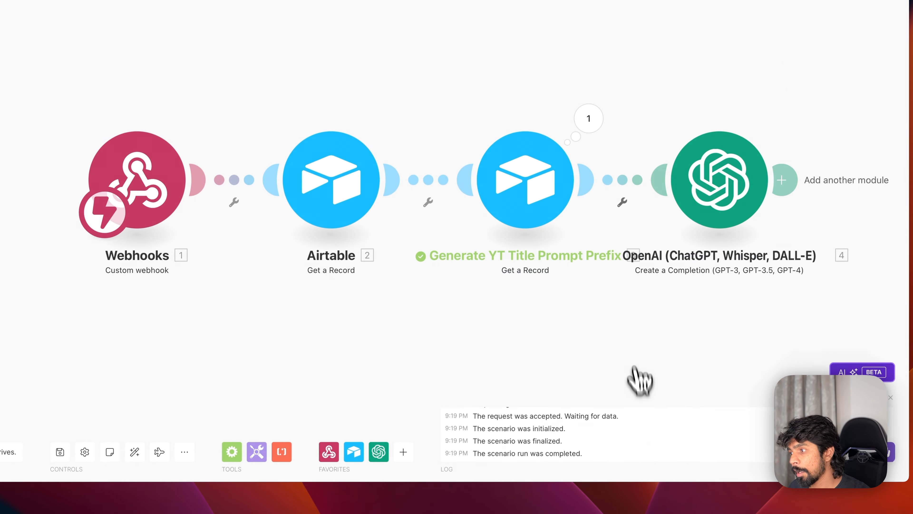
- In the Workflows table, remove ' & Description' from row 2's name so it reads 'Generate YT Title'
scroll(634, 351, "right", 5)
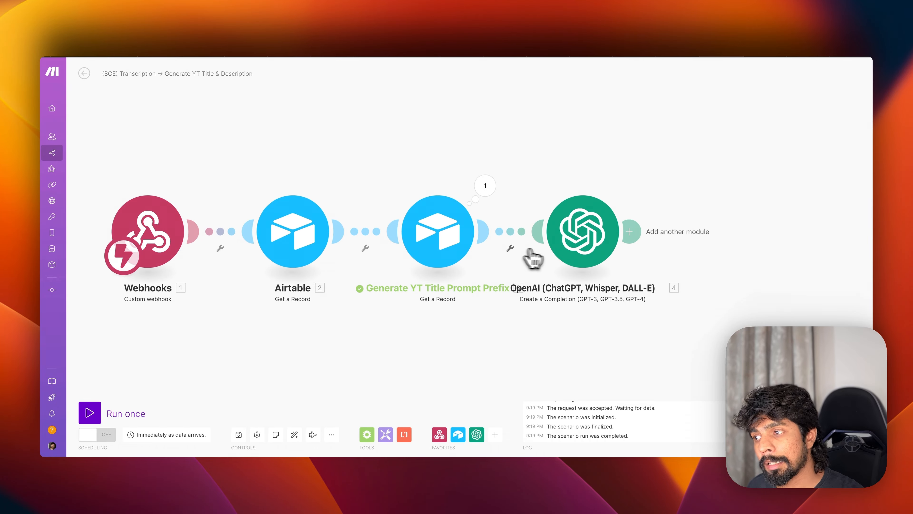
key("super+Tab")
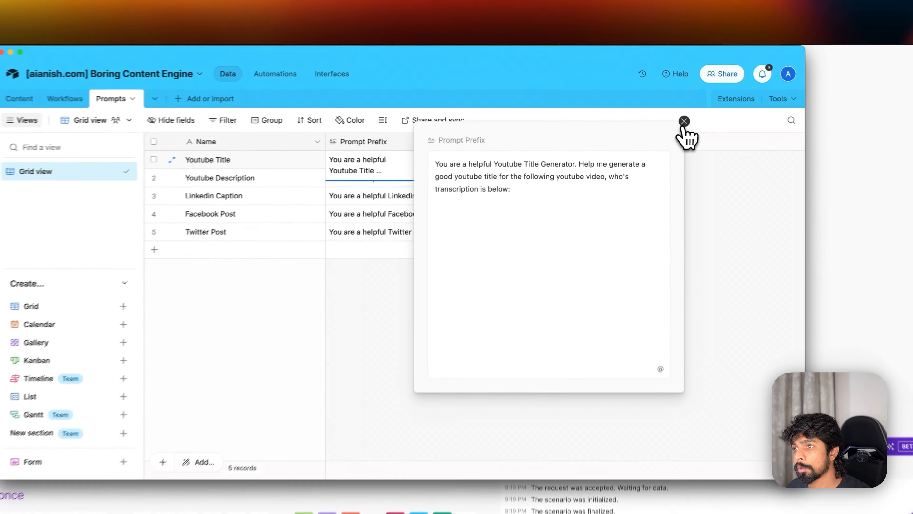
left_click(684, 121)
left_click(65, 99)
double_click(359, 182)
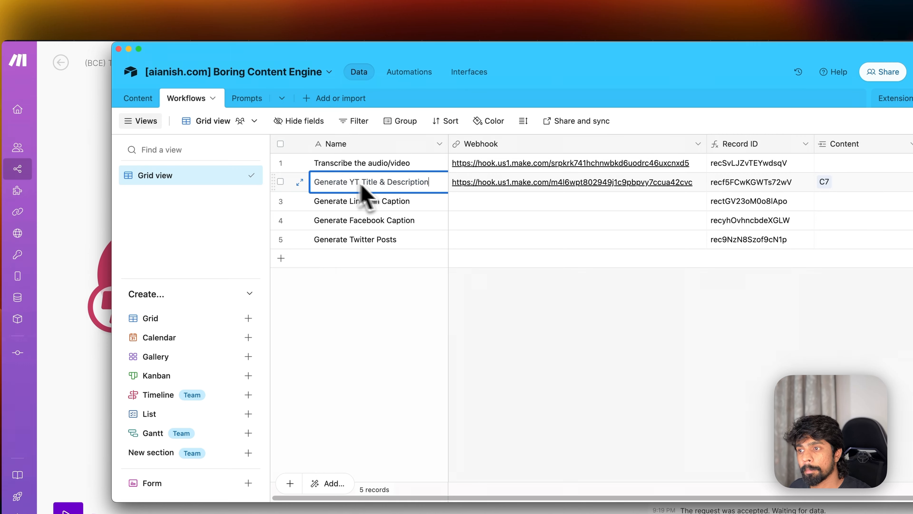
left_click_drag(380, 184, 478, 192)
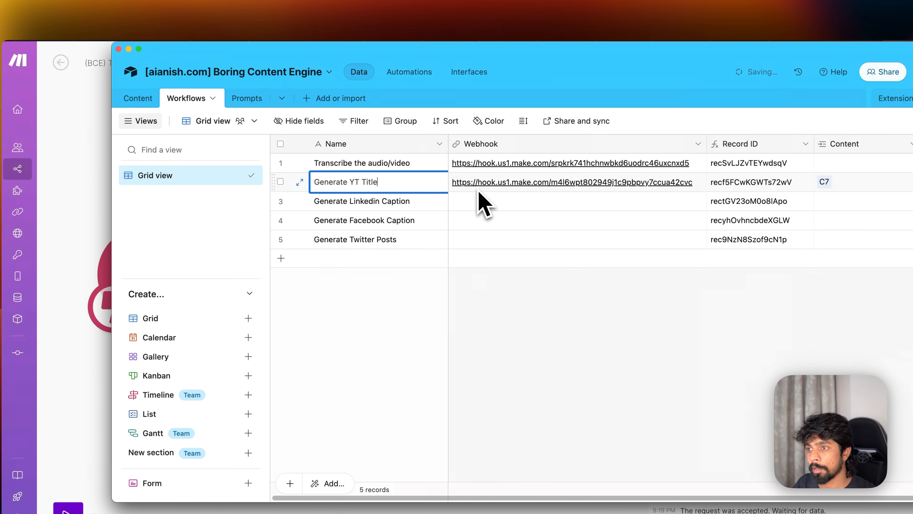
key("Return")
- Retitle the scenario '(BCE) Transcription → Generate YT Title' and choose Airtable for a module after OpenAI
key("super+Tab")
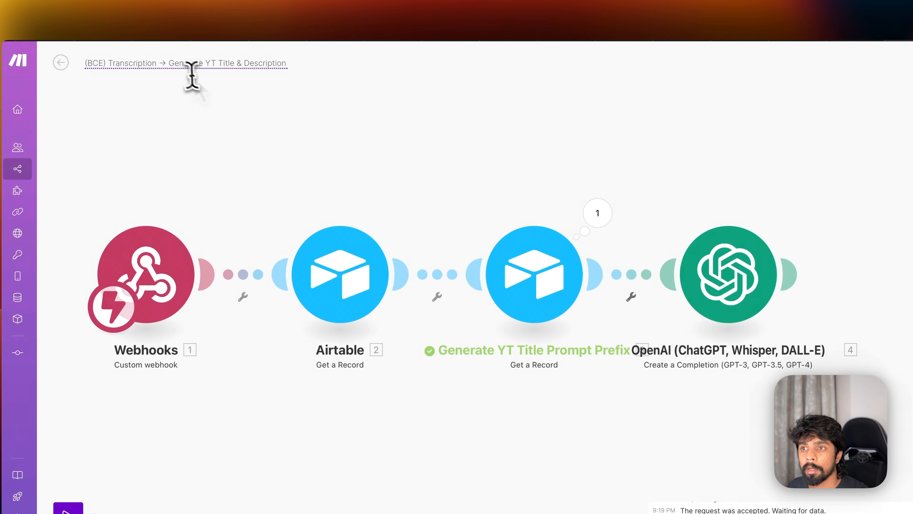
double_click(175, 64)
mouse_move(235, 64)
left_mouse_down()
mouse_move(326, 65)
mouse_move(234, 65)
left_mouse_up()
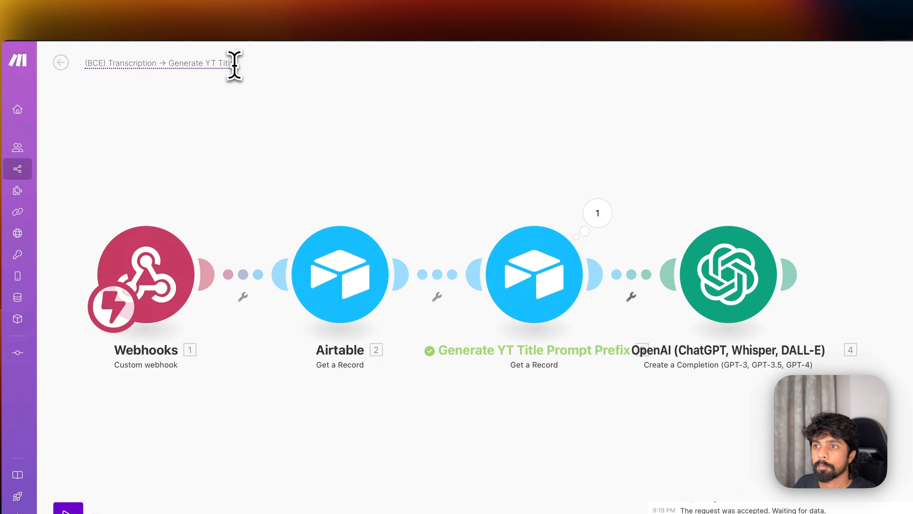
left_click(656, 254)
left_click(712, 240)
- Choose the Airtable Update a Record action, set to the [aianish.com] Boring Content Engine base and Content table
scroll(711, 251, "down", 2)
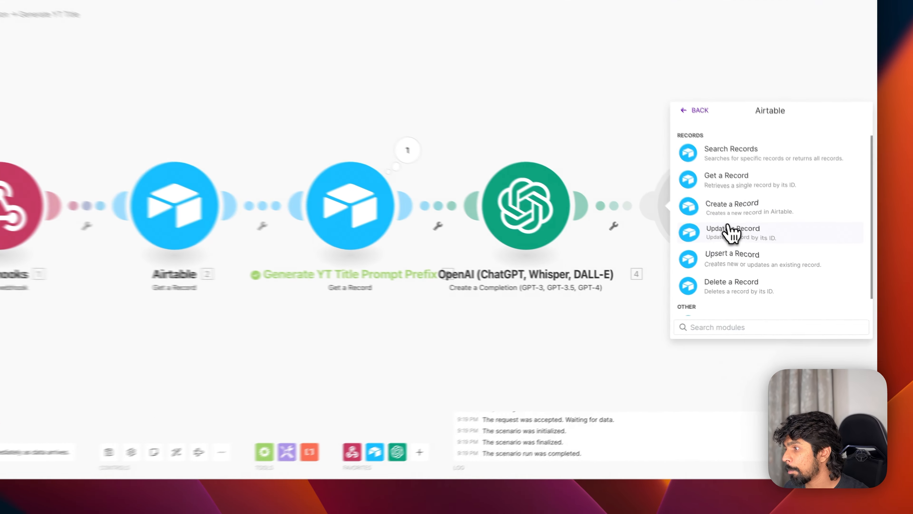
left_click(752, 237)
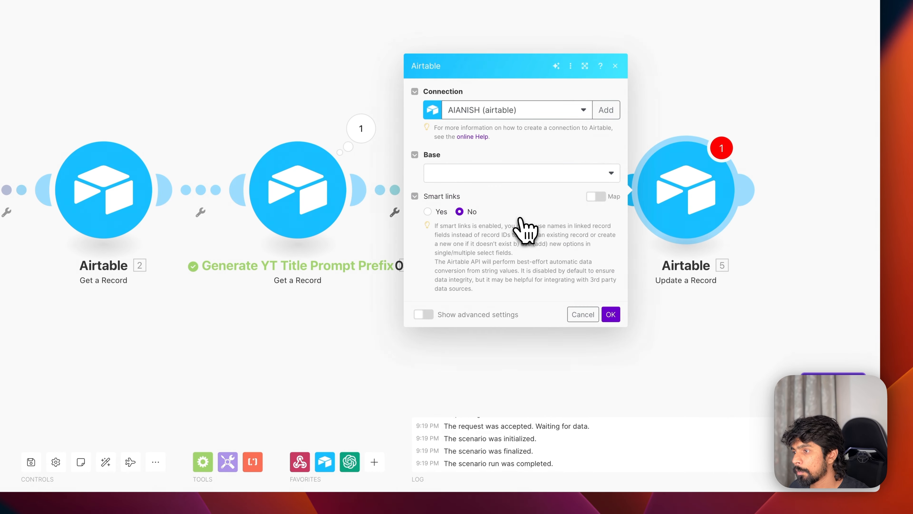
left_click(476, 174)
scroll(467, 269, "down", 2)
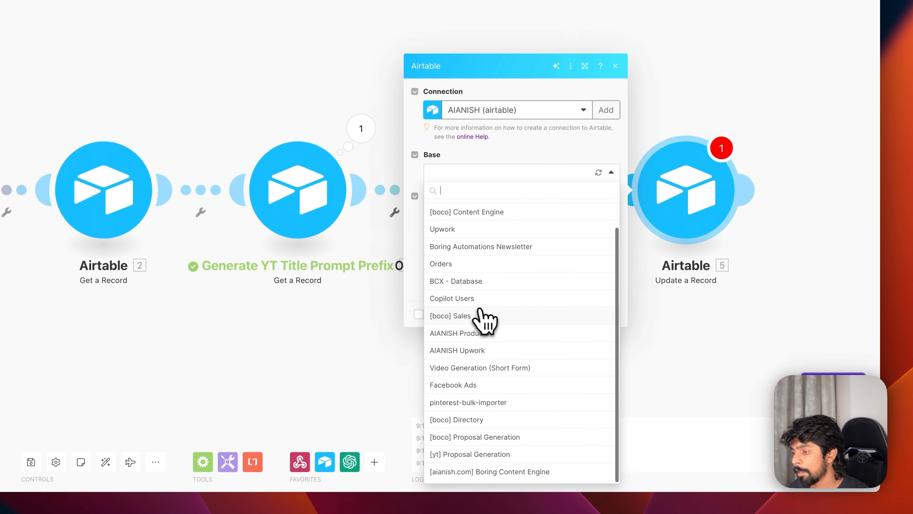
left_click(505, 477)
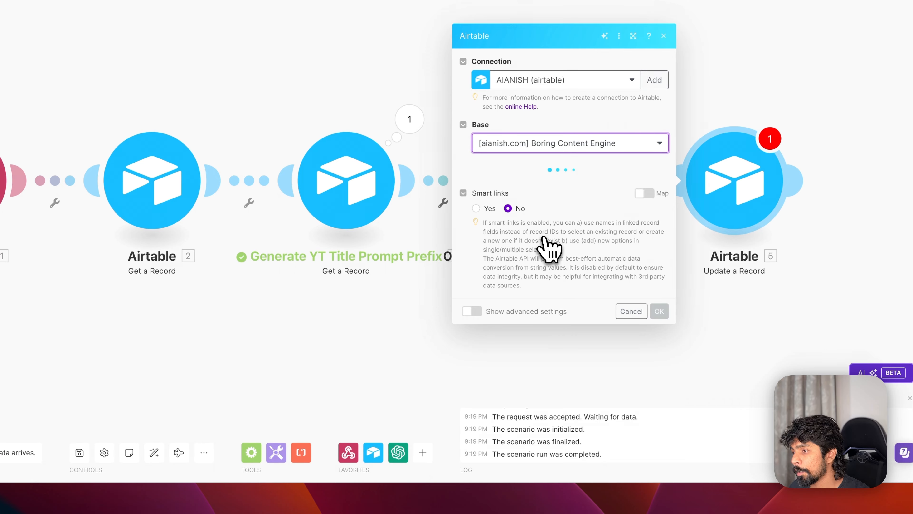
left_click(523, 188)
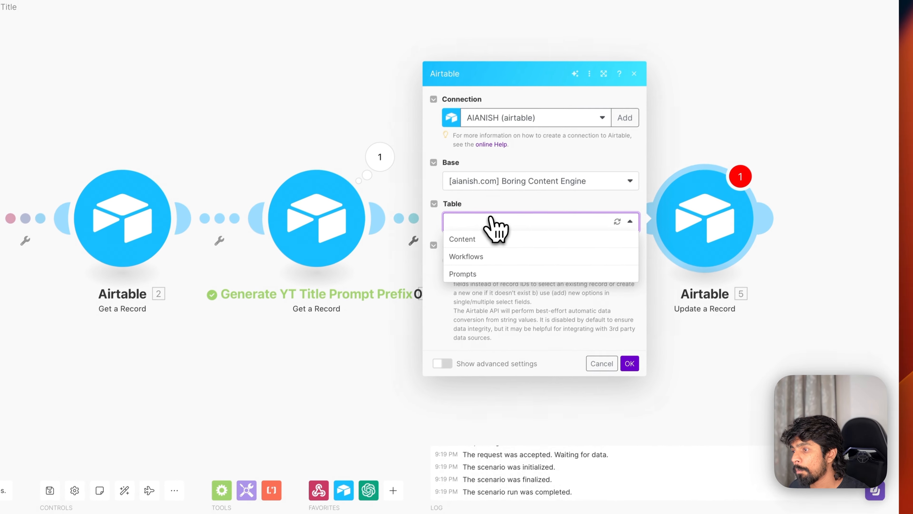
left_click(503, 203)
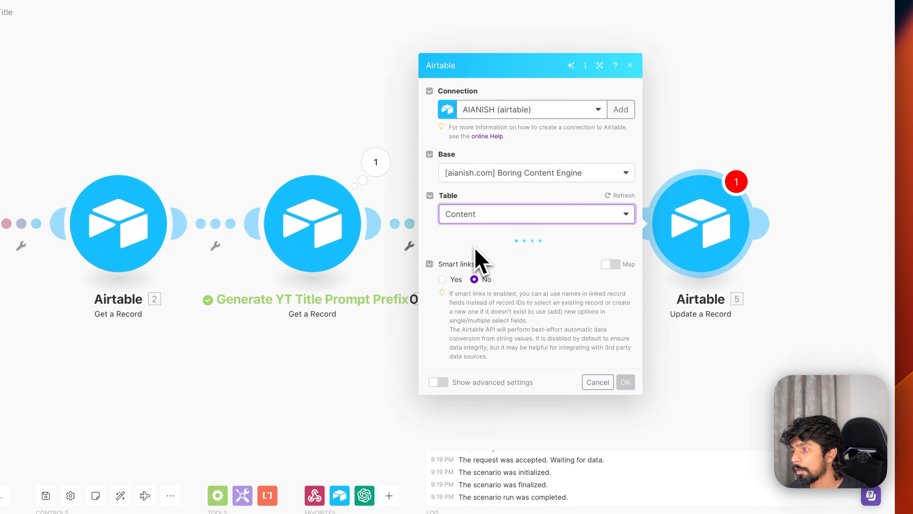
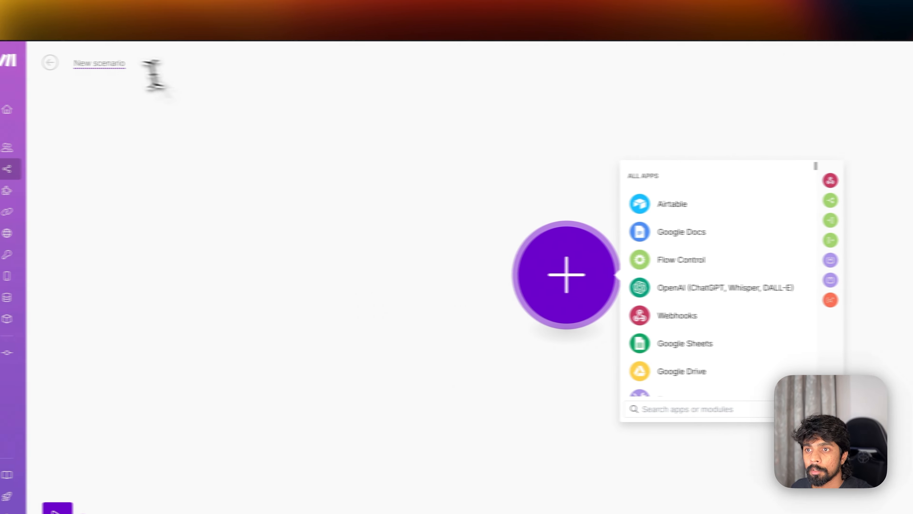
- Rename the scenario '(BCE) Transcription → Youtube Description' and search the module list for 'webhook'
left_click(147, 62)
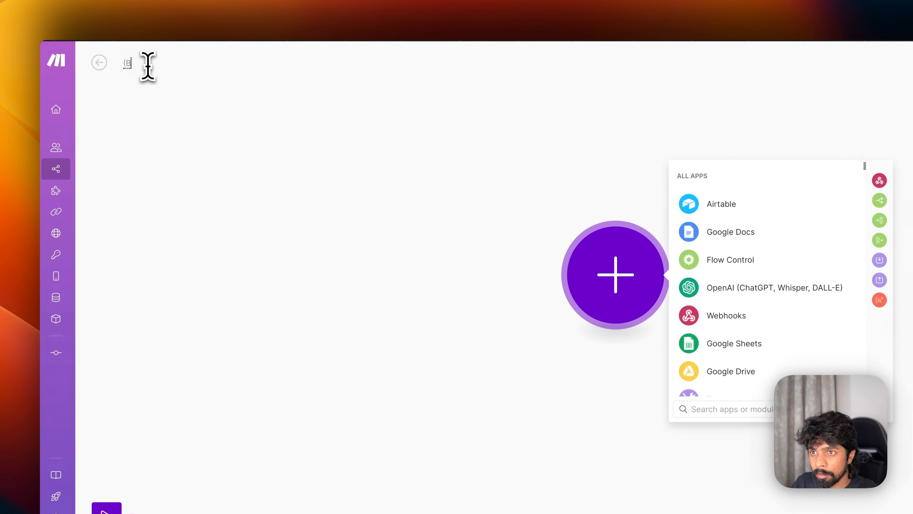
type("(BCE) Transcrip")
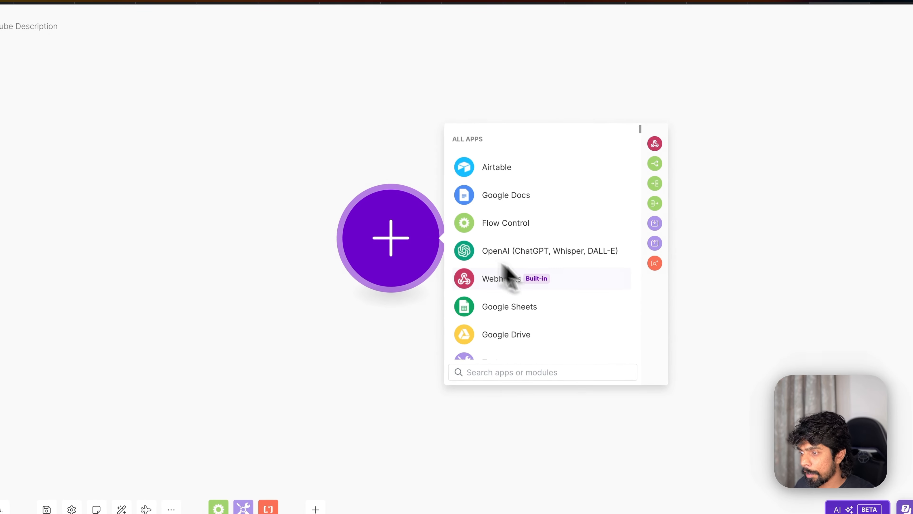
type("webhook")
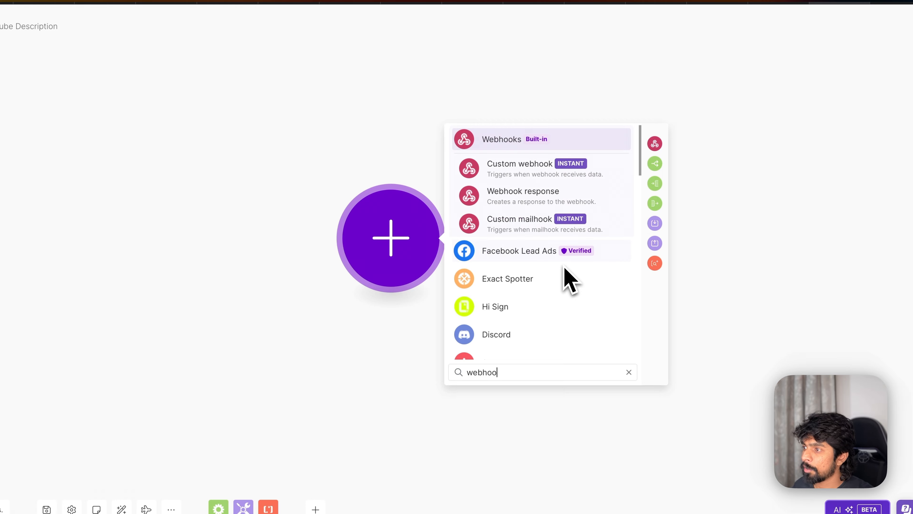
- Add a Custom webhook trigger and save a new webhook named 'Generate YT Description'
left_click(539, 176)
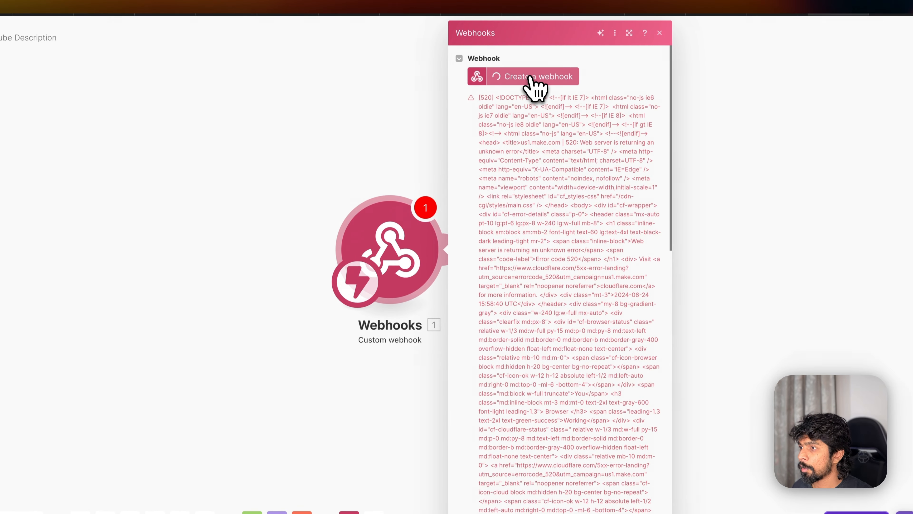
left_click(528, 65)
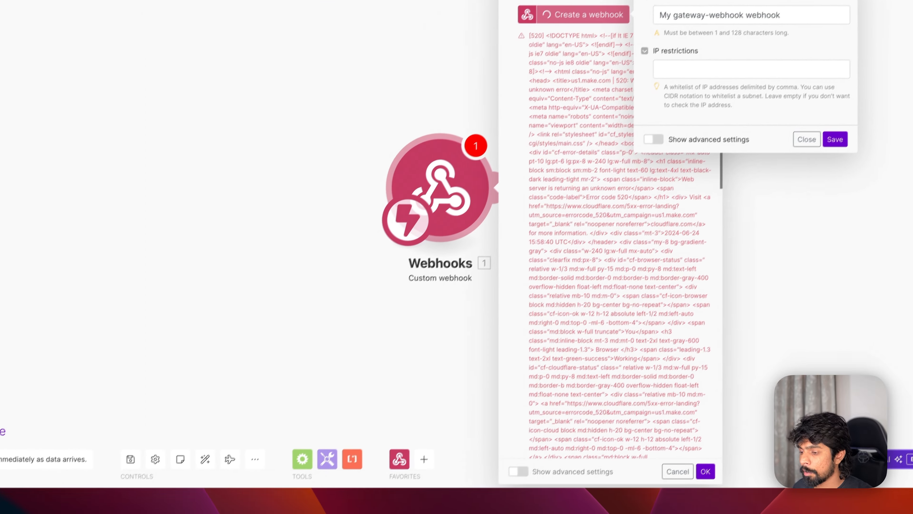
left_click(446, 504)
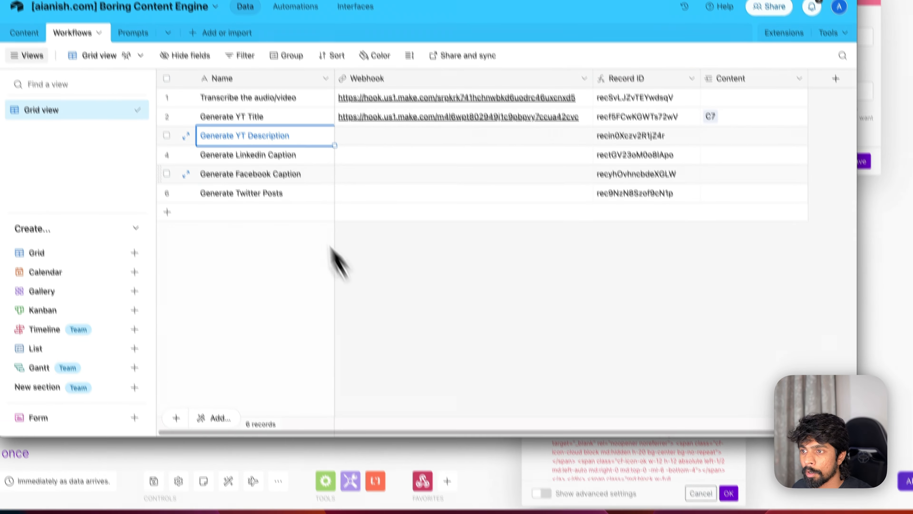
key("super+Tab")
type("Generate YT Description")
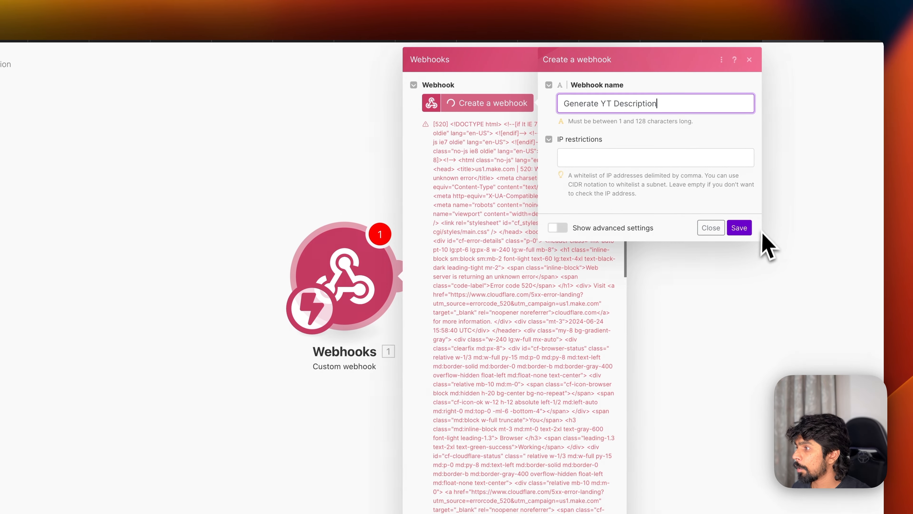
left_click(740, 228)
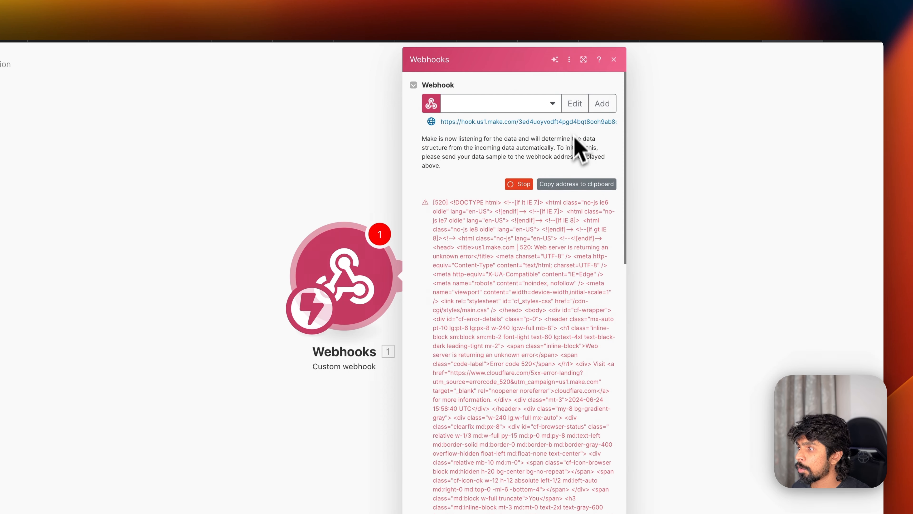
- Paste the webhook address into Airtable's Generate YT Description Webhook cell and confirm the trigger
left_click(566, 186)
key("super+Tab")
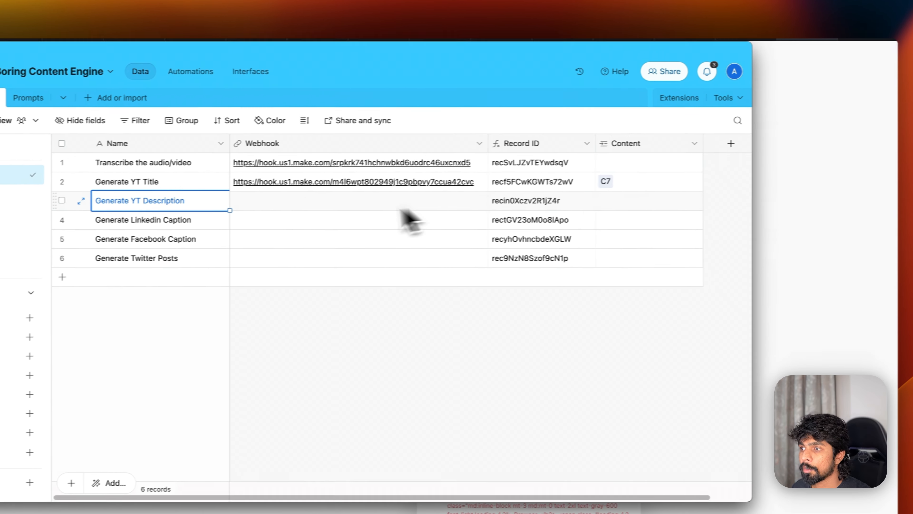
left_click(360, 203)
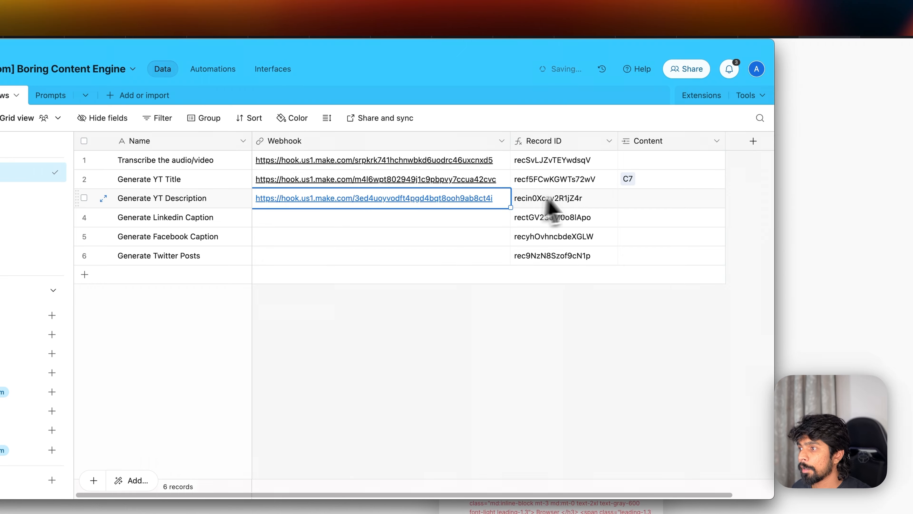
left_click(809, 158)
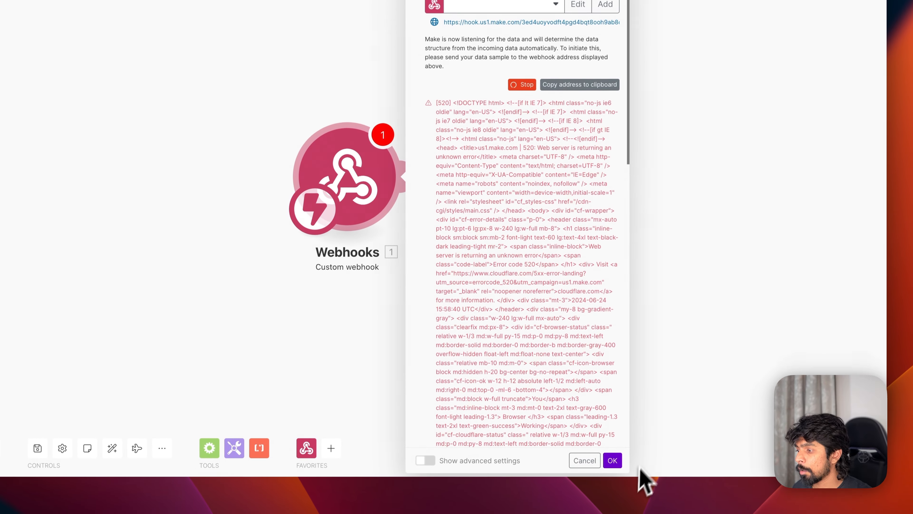
left_click(615, 462)
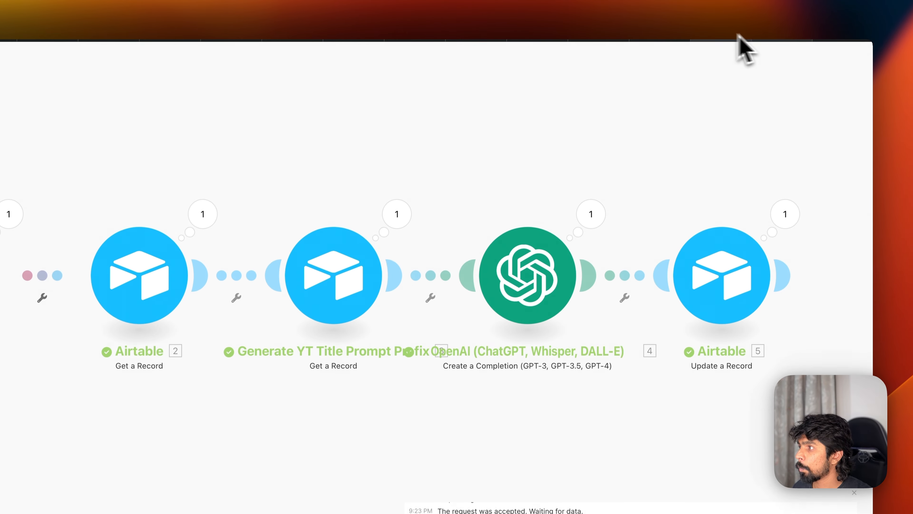
- Add an Airtable Get a Record module after the webhook, after glancing at the earlier scenario
left_click(789, 35)
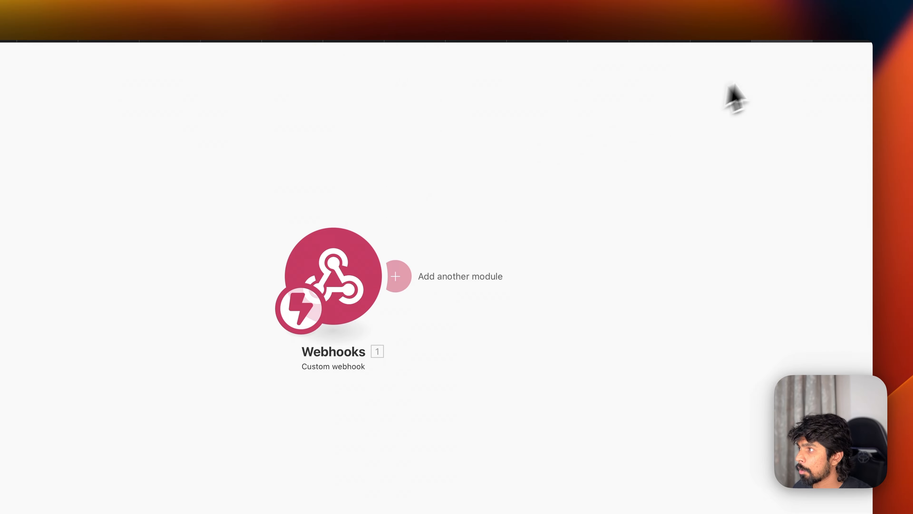
left_click(732, 44)
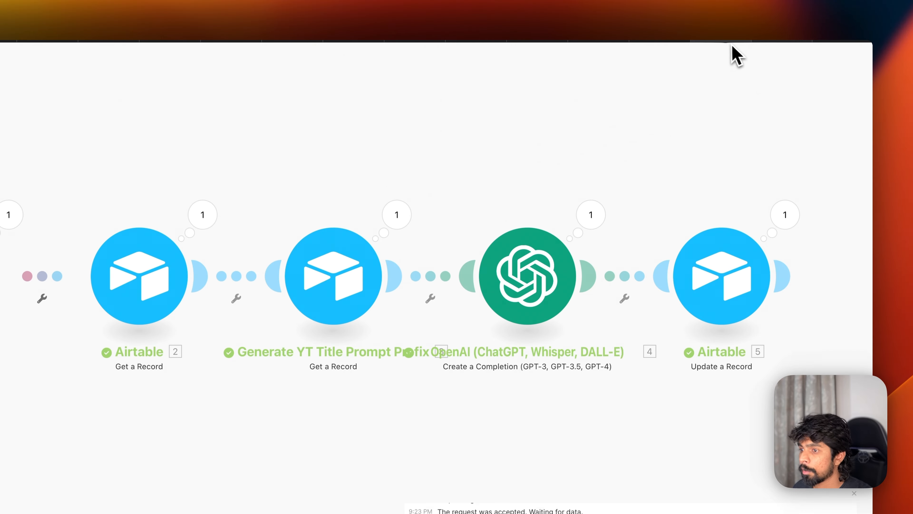
left_click(789, 39)
left_click(425, 207)
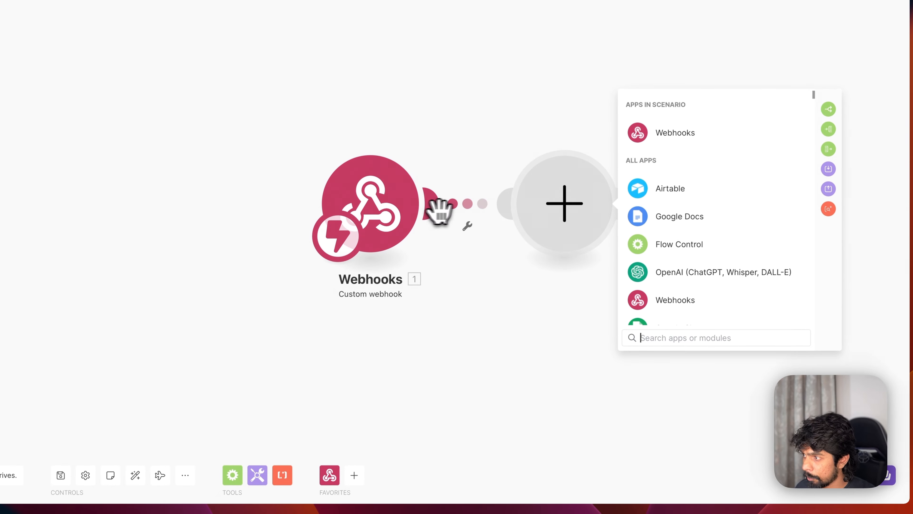
left_click(699, 204)
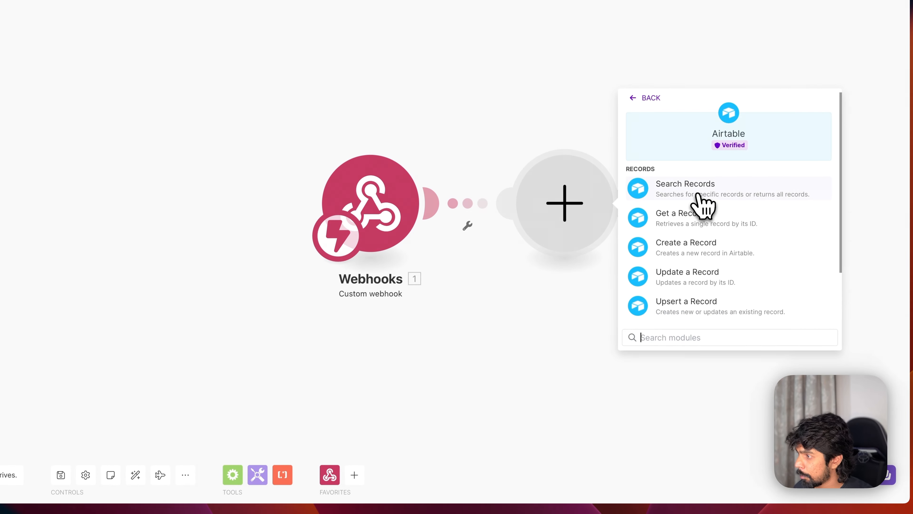
left_click(694, 225)
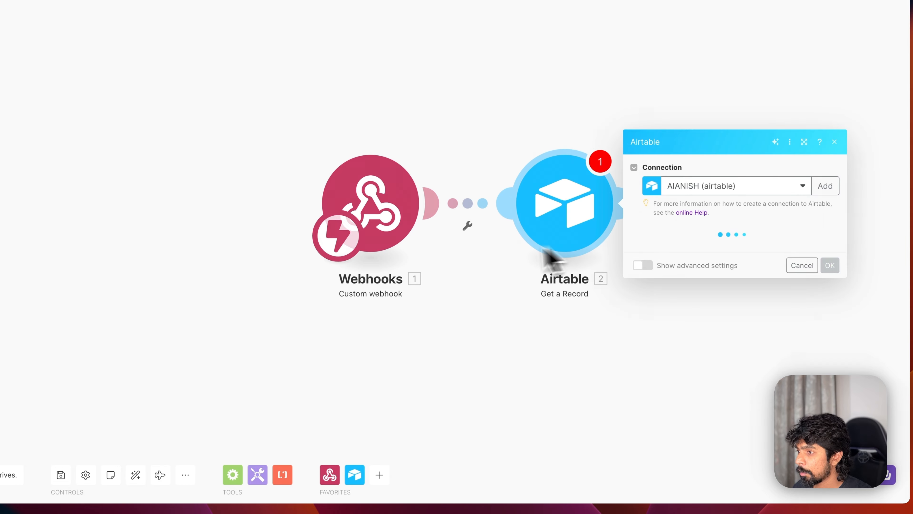
- Point it at the Boring Content Engine base's Content table and select the Record ID cell in Airtable
left_click(678, 246)
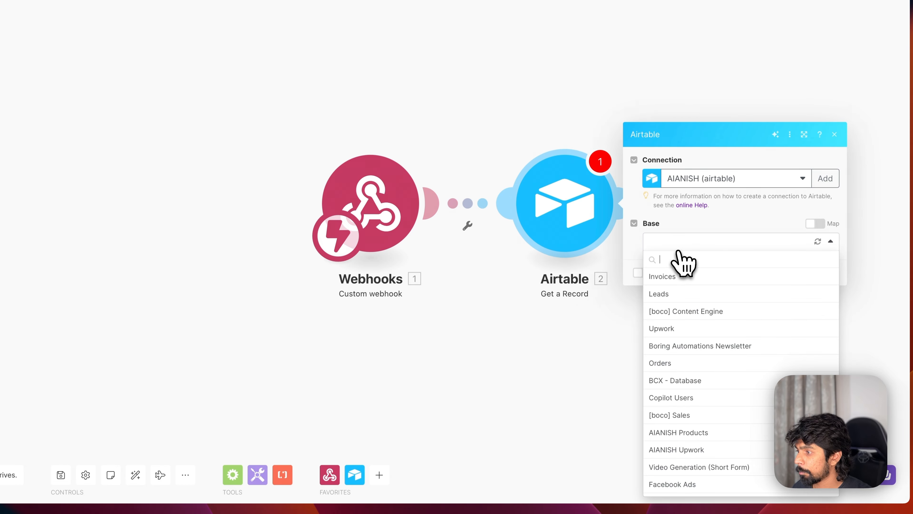
scroll(681, 354, "down", 5)
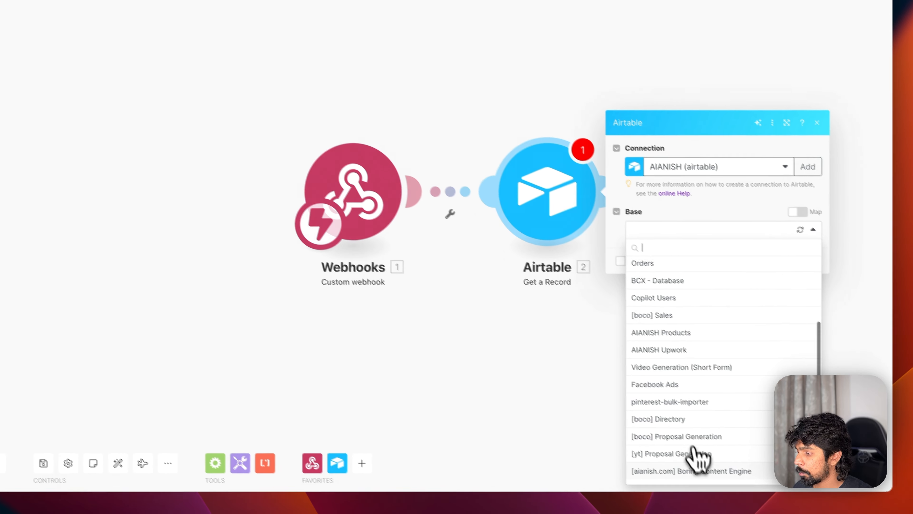
left_click(704, 503)
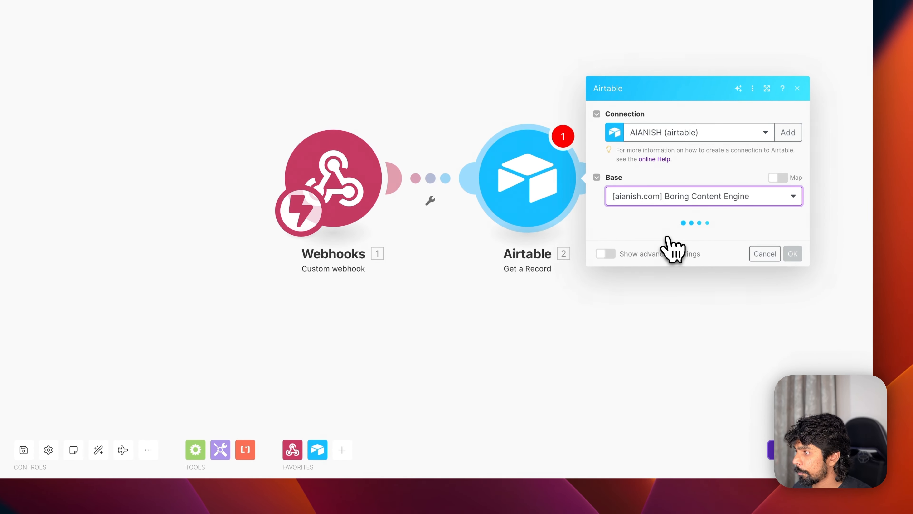
left_click(652, 239)
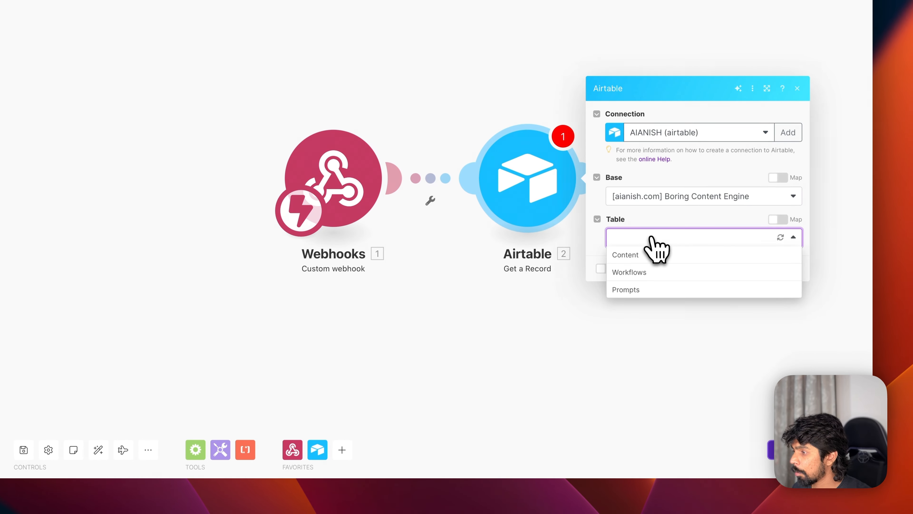
left_click(657, 256)
left_click(713, 264)
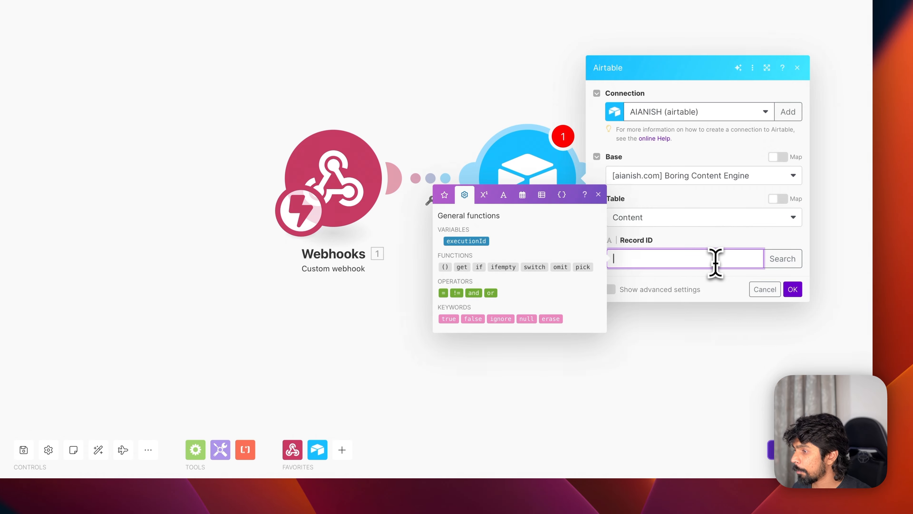
left_click(789, 290)
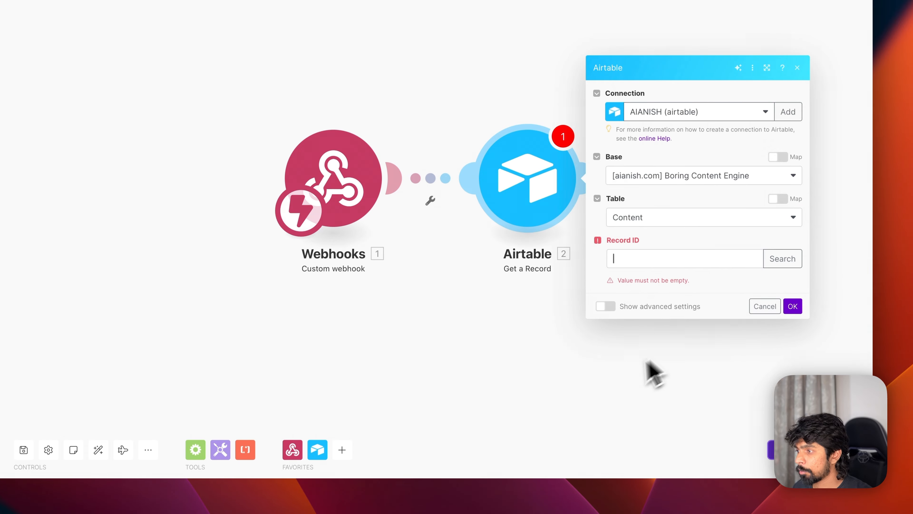
key("super+Tab")
left_click(509, 178)
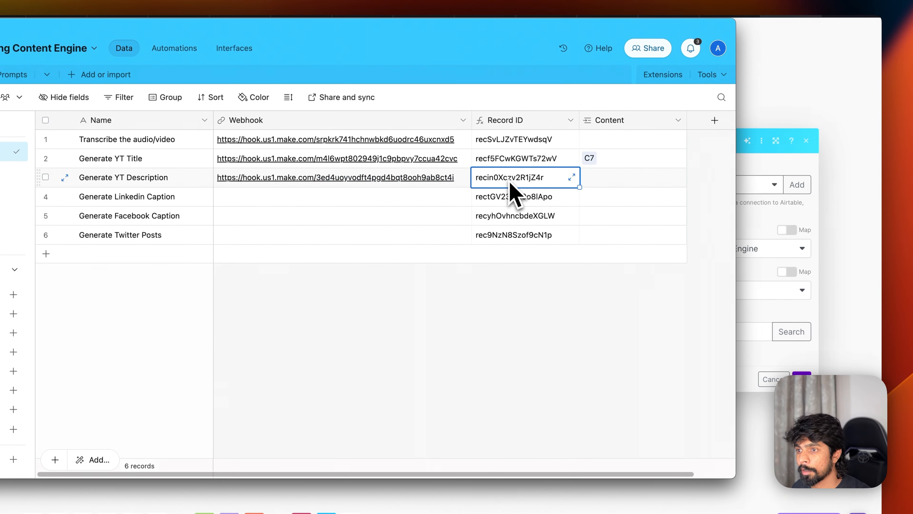
- Copy the record ID and link Generate YT Description to record C7's Transformation
key("super+c")
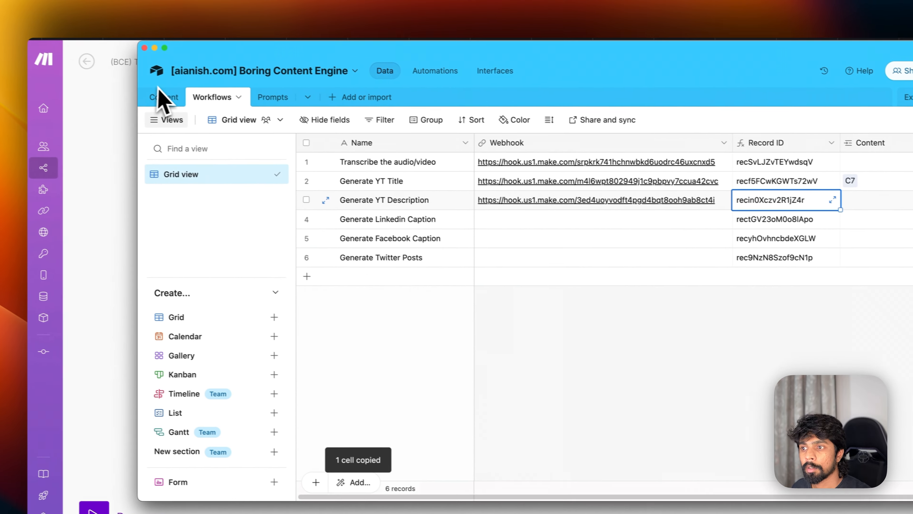
left_click(163, 97)
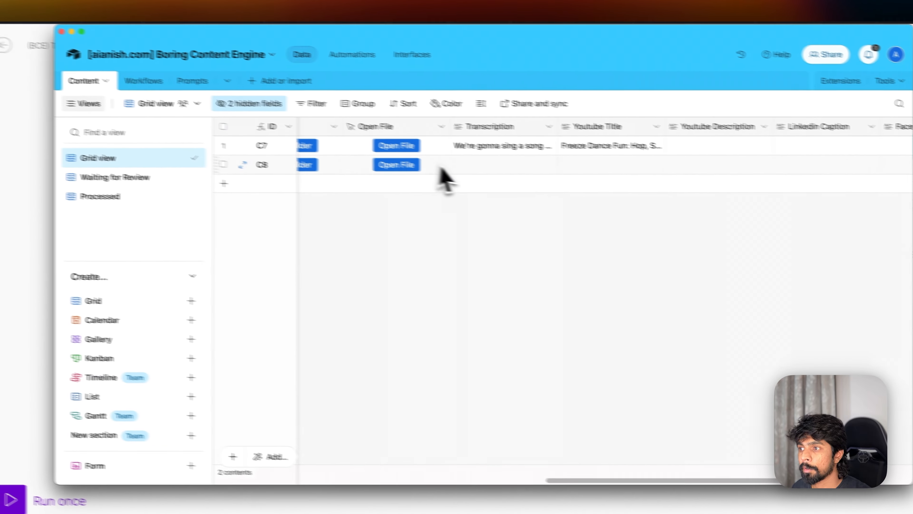
scroll(539, 202, "left", 5)
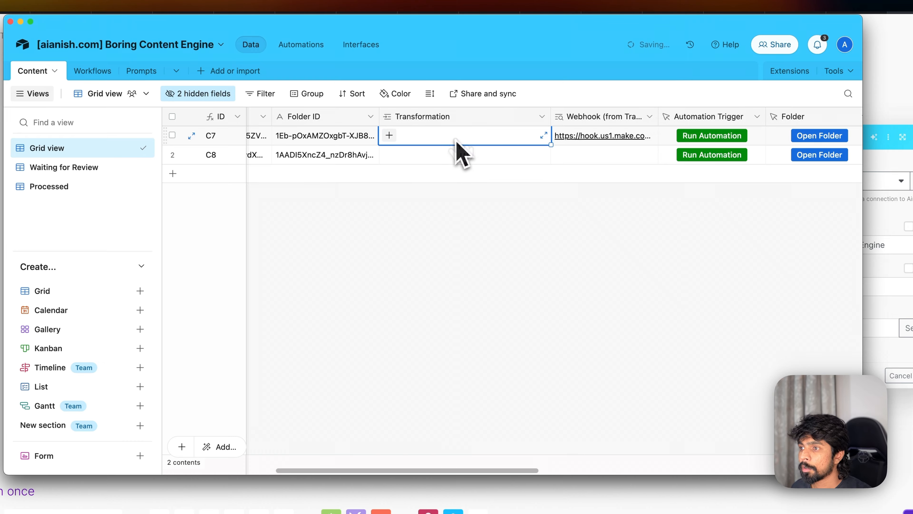
left_click(388, 134)
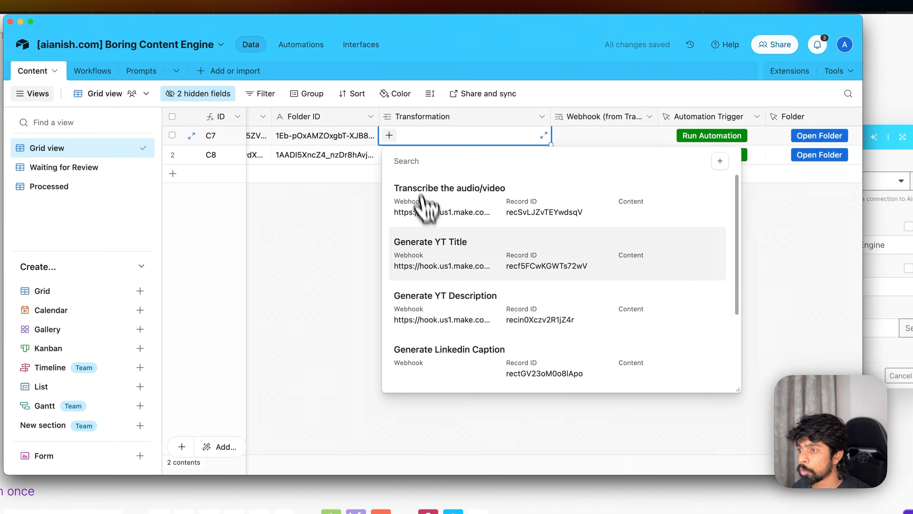
left_click(460, 298)
- Discard the unfinished Airtable module settings and set the webhook listening with Run this module only
left_click(871, 304)
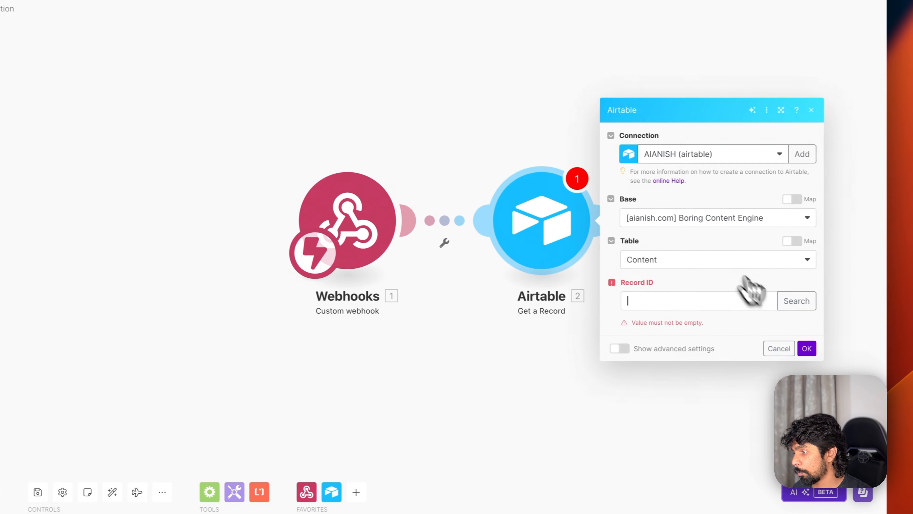
key("super+grave")
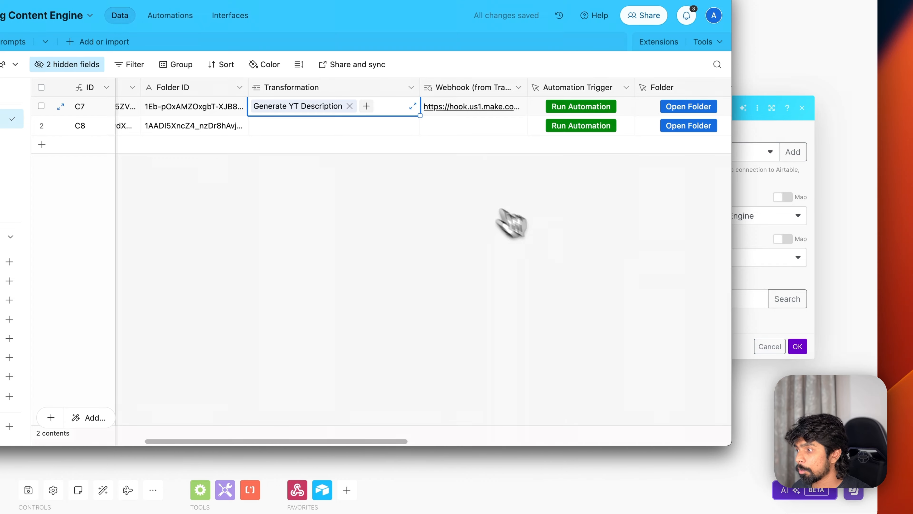
left_click(770, 346)
left_click(769, 346)
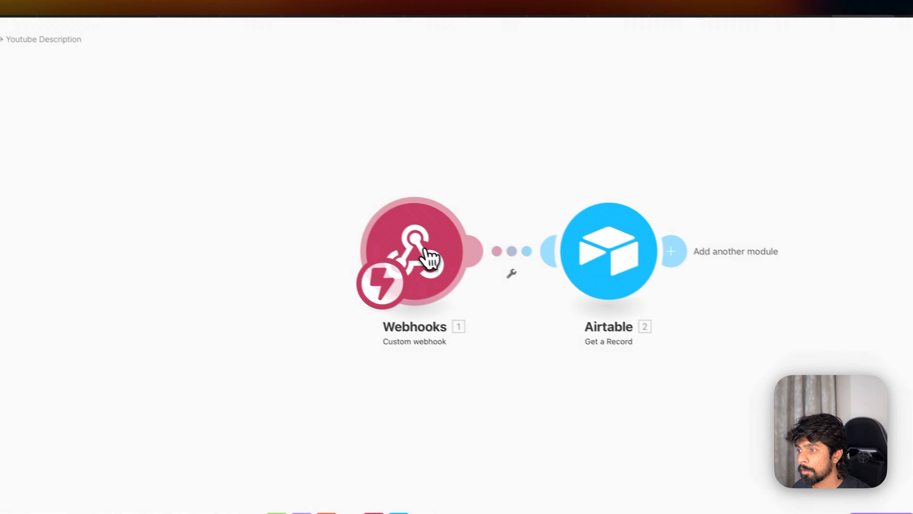
right_click(424, 249)
left_click(442, 268)
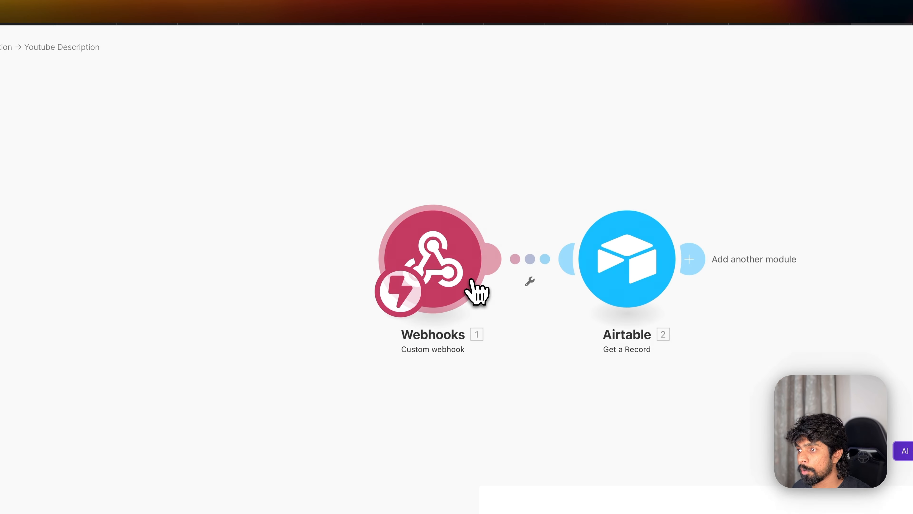
- Run the Airtable automation for record C7 and return to Make
key("super+grave")
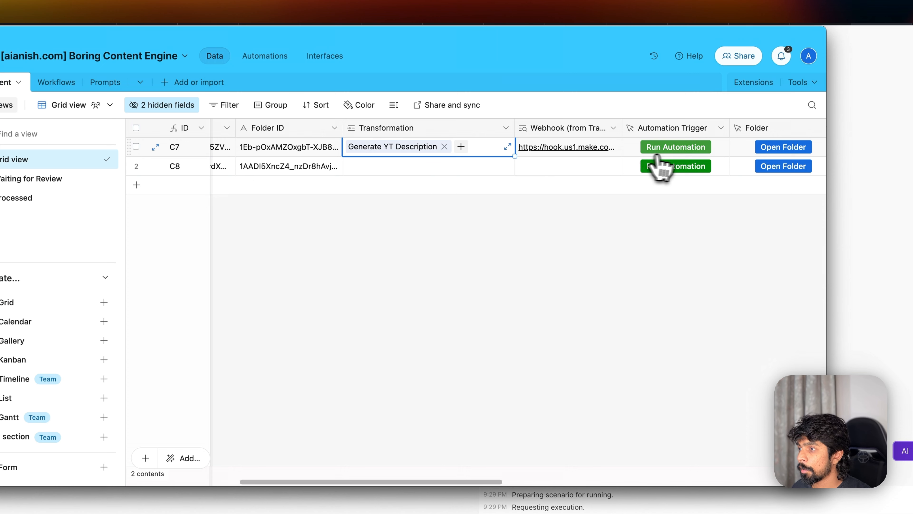
left_click(673, 151)
left_click(828, 22)
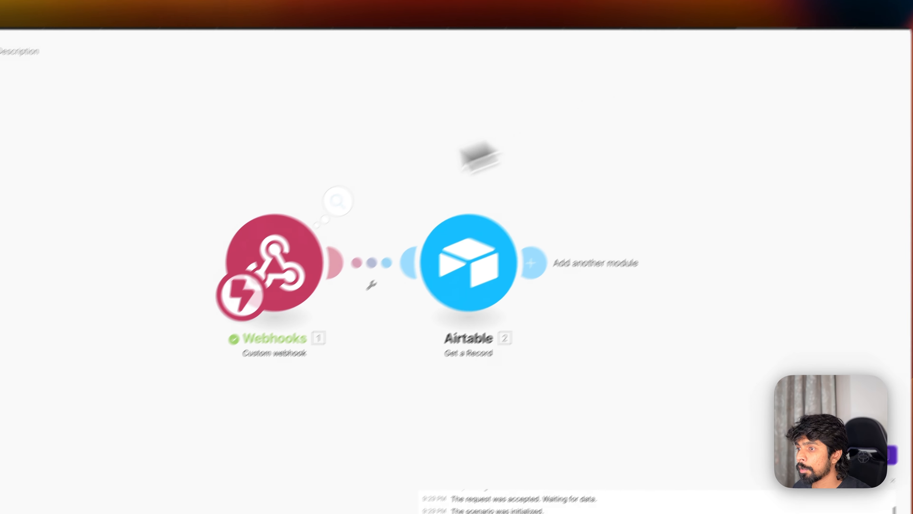
- Inspect the webhook's received record ID, try a base in the Airtable module, and tidy the layout
left_click(338, 200)
triple_click(509, 183)
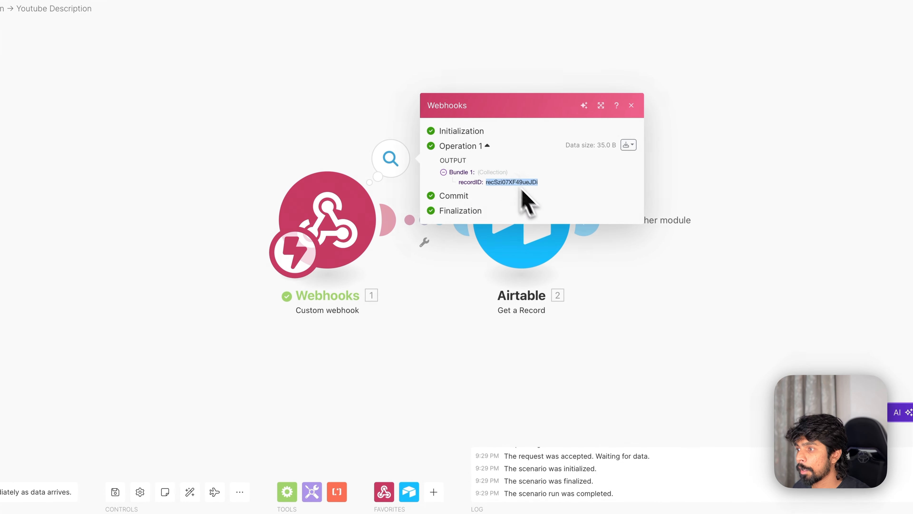
left_click(586, 331)
left_click(521, 228)
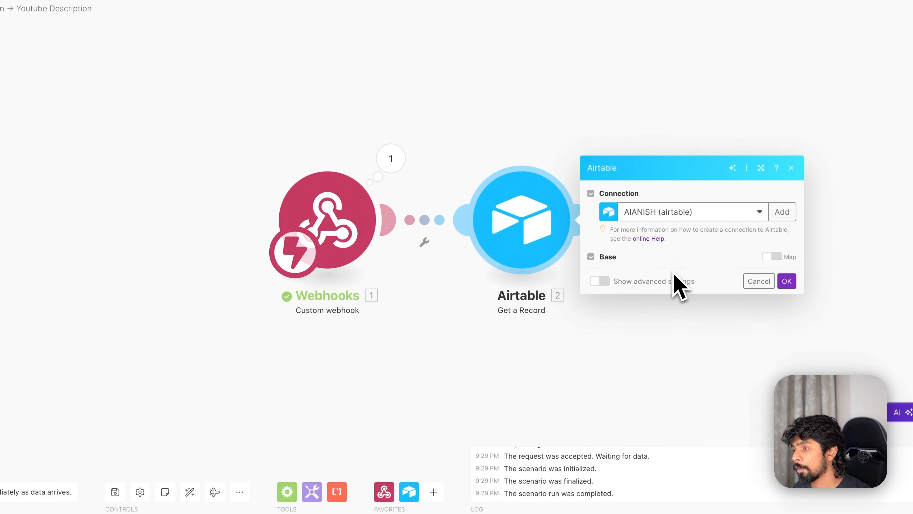
left_click(670, 260)
left_click(675, 362)
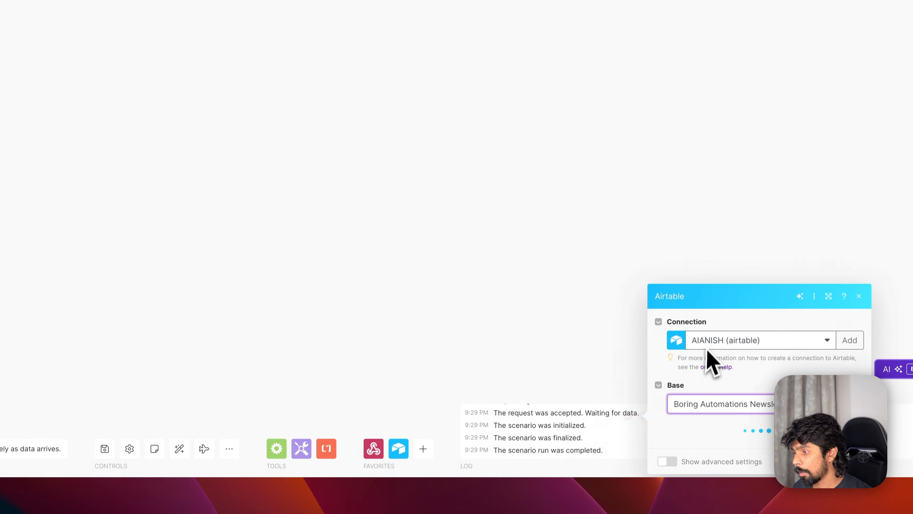
left_click(598, 291)
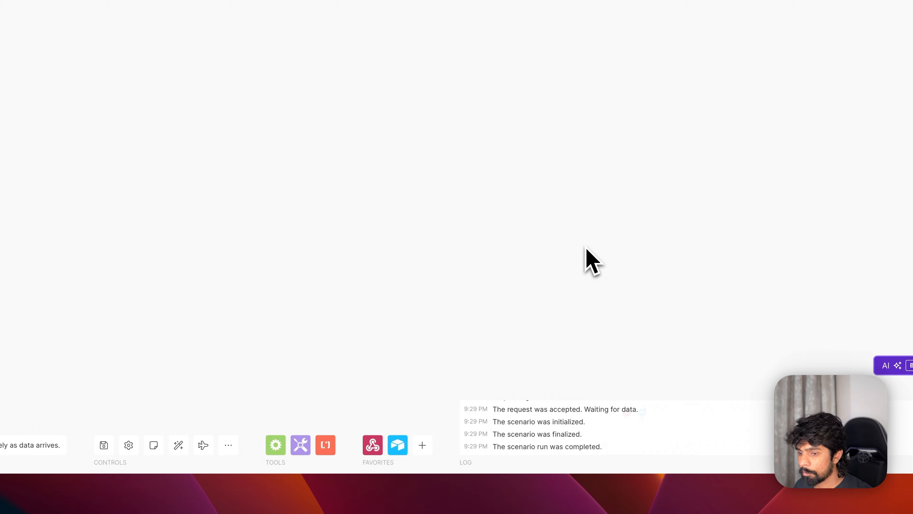
left_click(183, 444)
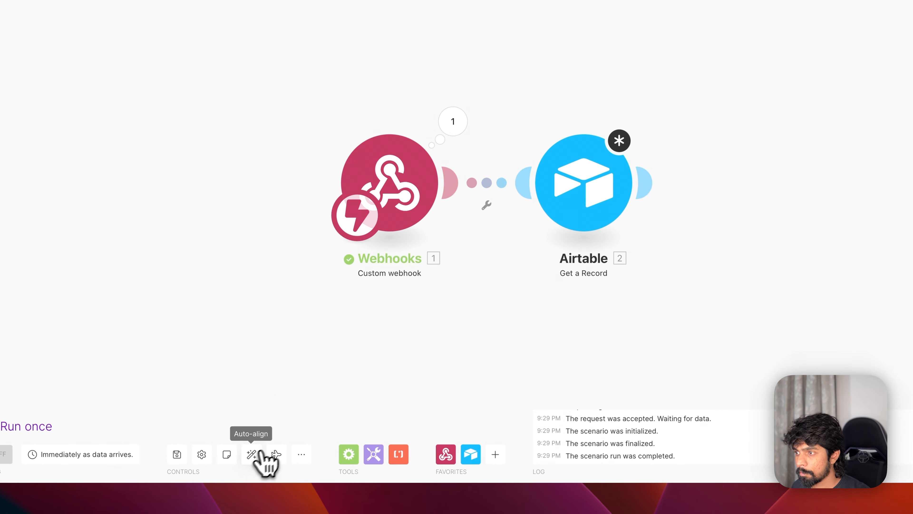
- Set the module to [aianish.com] Boring Content Engine's Content table, mapping webhook recordID into Record ID
left_click(613, 191)
left_click(575, 257)
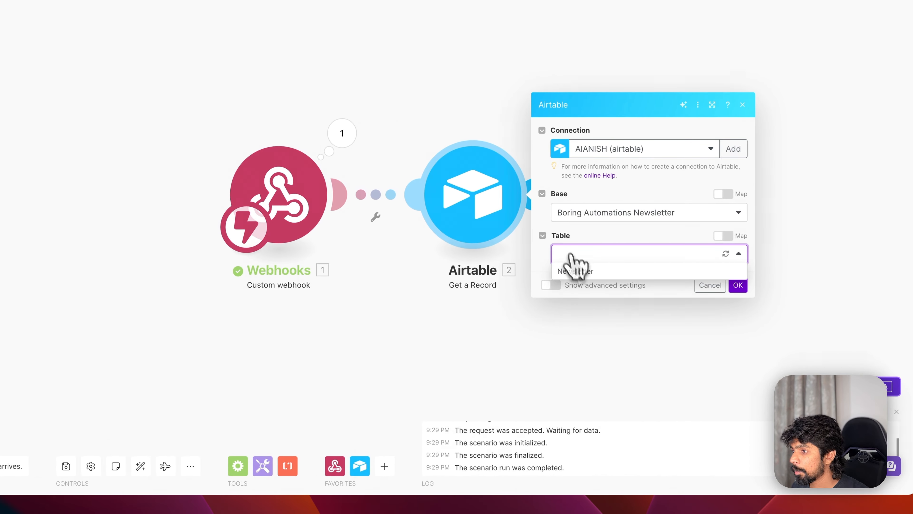
left_click(605, 214)
scroll(604, 377, "down", 5)
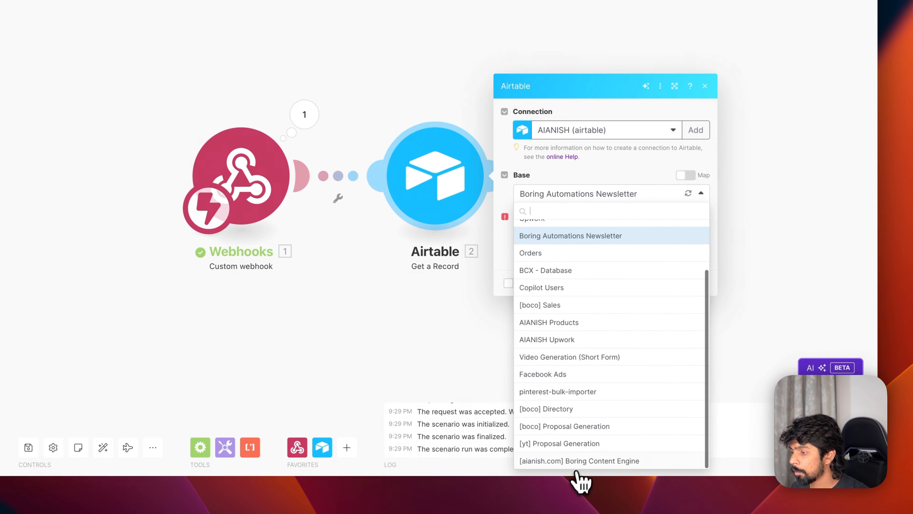
left_click(617, 482)
left_click(561, 239)
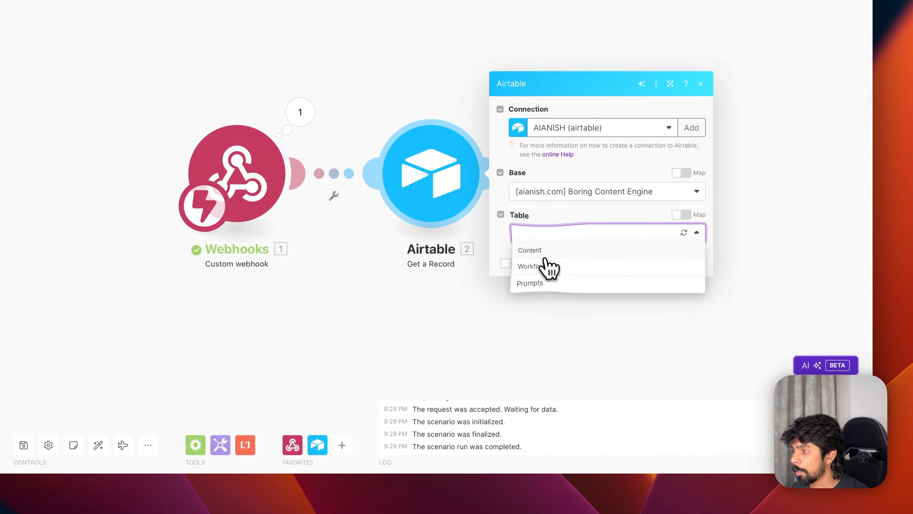
left_click(544, 248)
left_click(545, 253)
type("recSzi07XF49ueJDi")
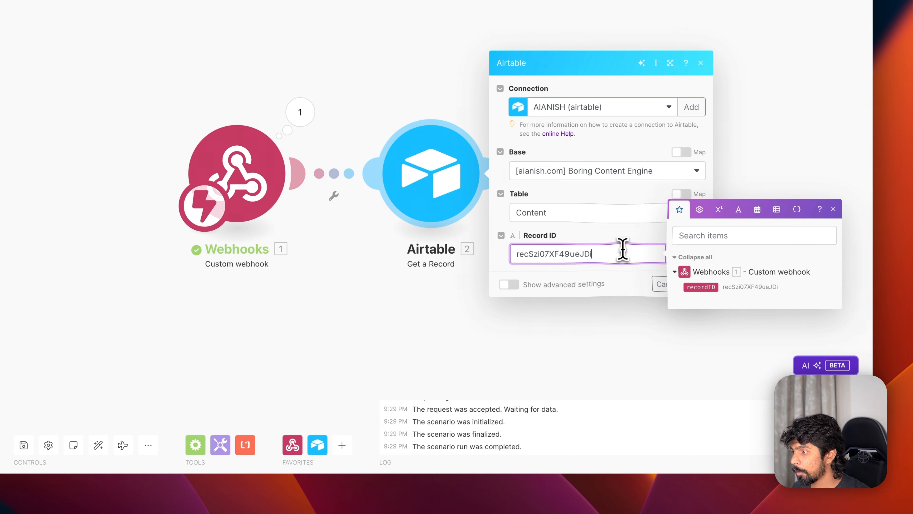
left_click_drag(696, 287, 613, 256)
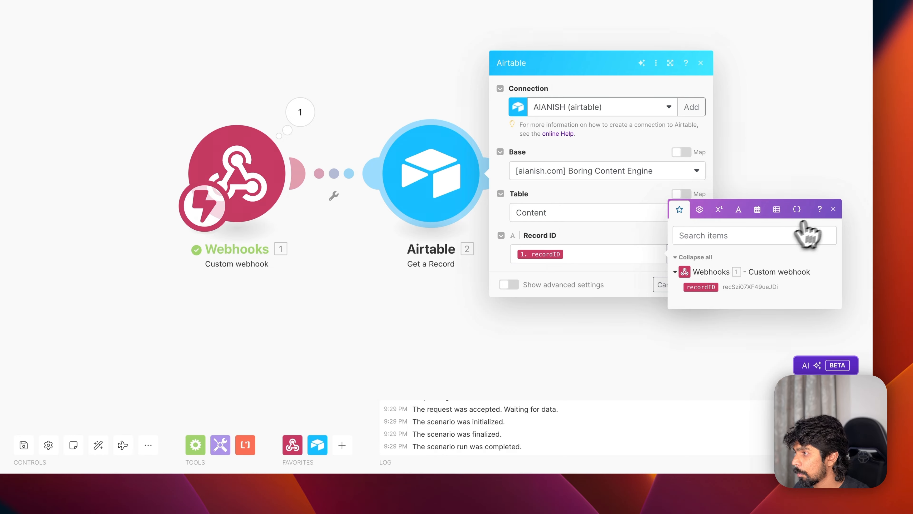
left_click(699, 284)
- Test-run only the Airtable module with the pasted record ID and inspect the fetched record
right_click(414, 181)
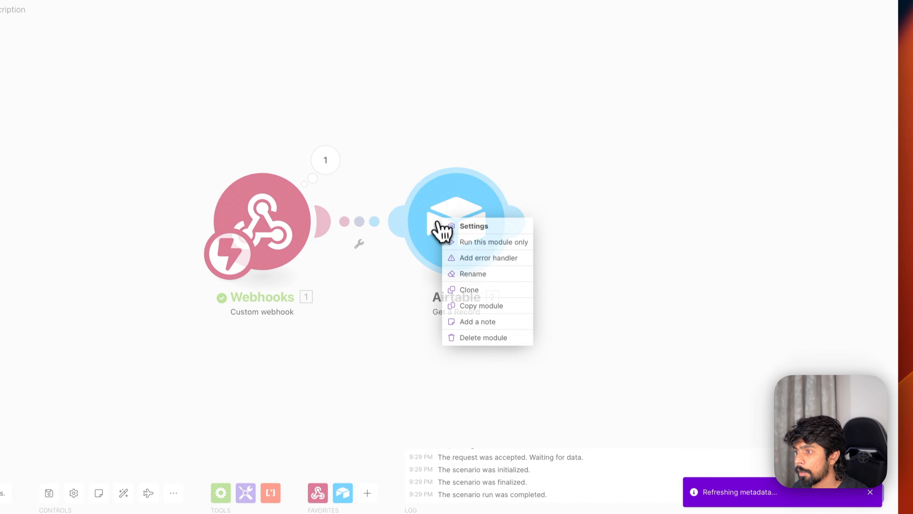
left_click(470, 240)
left_click(630, 276)
type("recSzi07XF49ueJD")
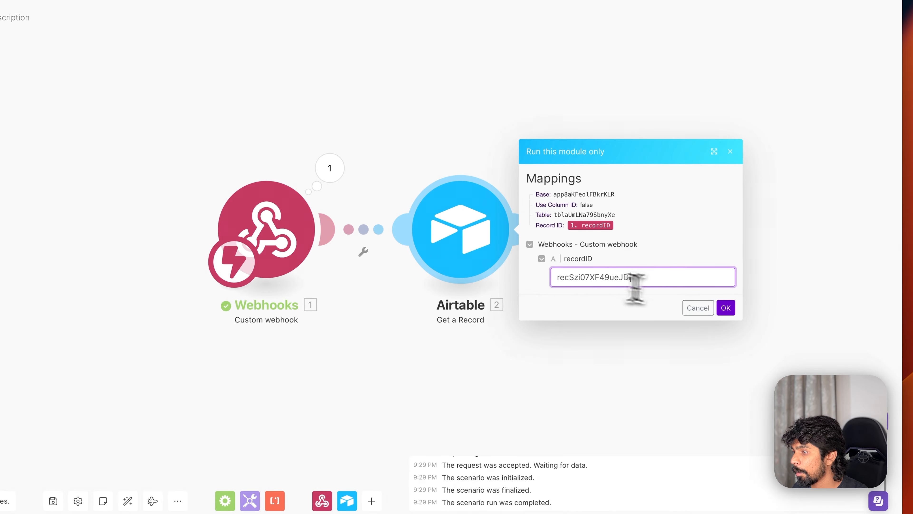
left_click(725, 307)
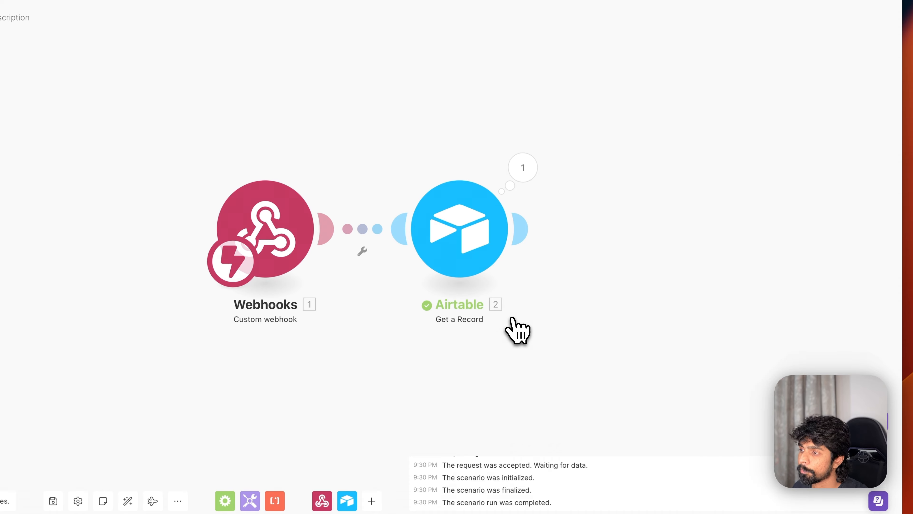
left_click(526, 164)
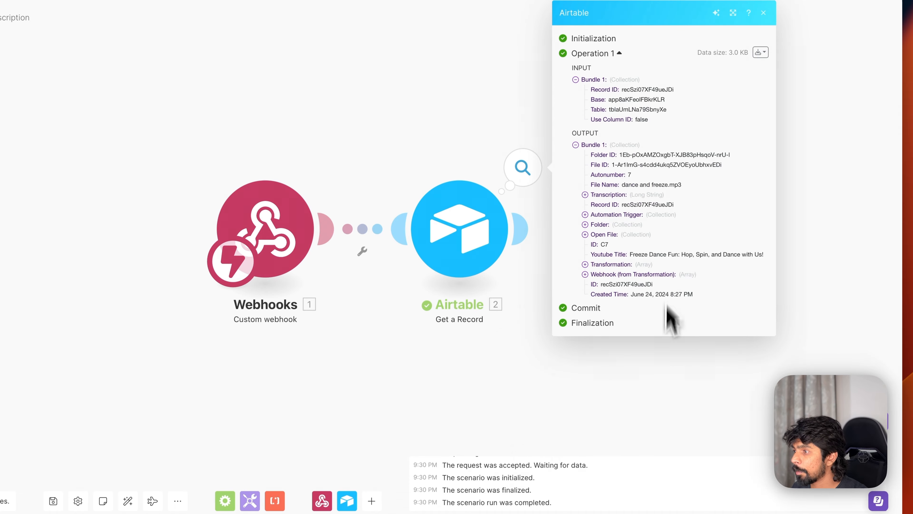
left_click(663, 374)
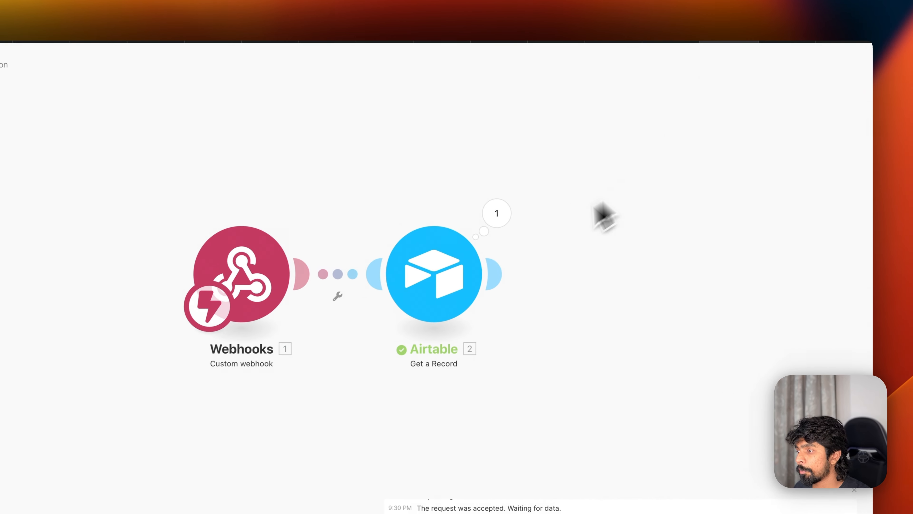
- Add a second Airtable Get a Record module after the first
left_click(496, 275)
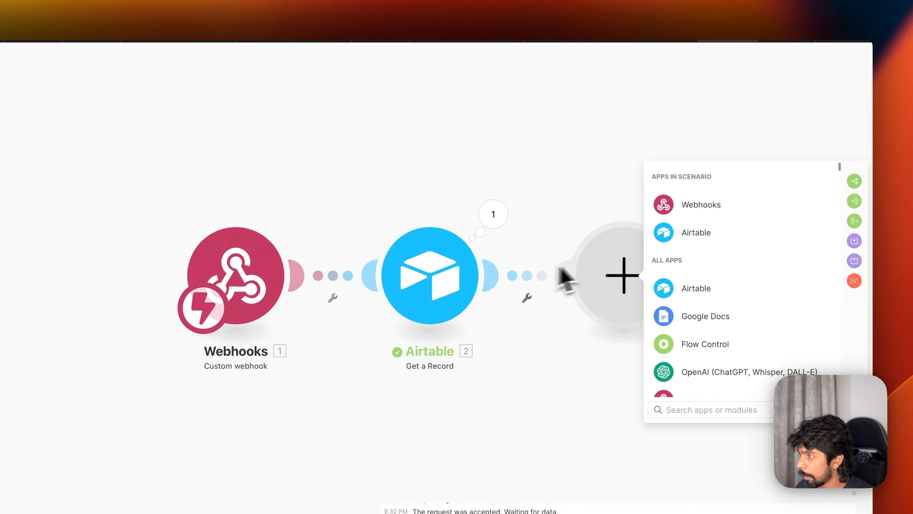
left_click(669, 240)
left_click(693, 290)
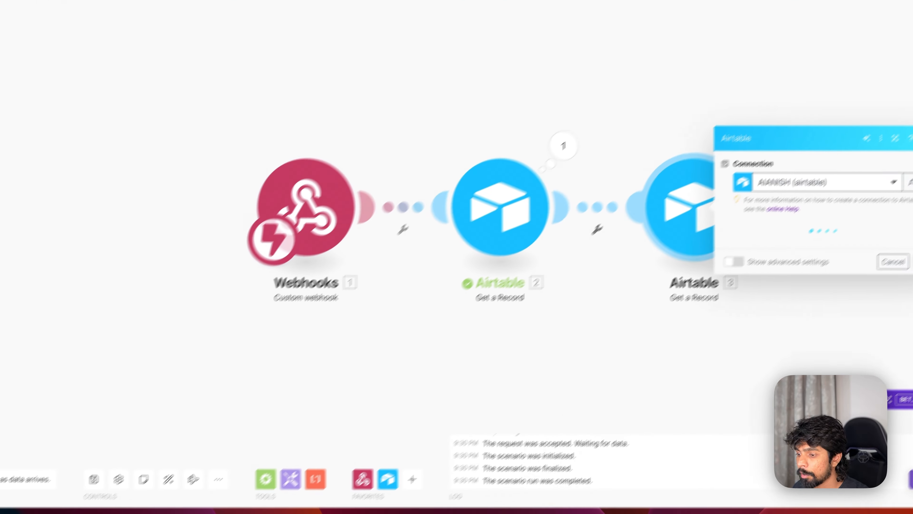
- Copy the Youtube Description prompt's Record ID from Airtable's Prompts table
left_click(448, 477)
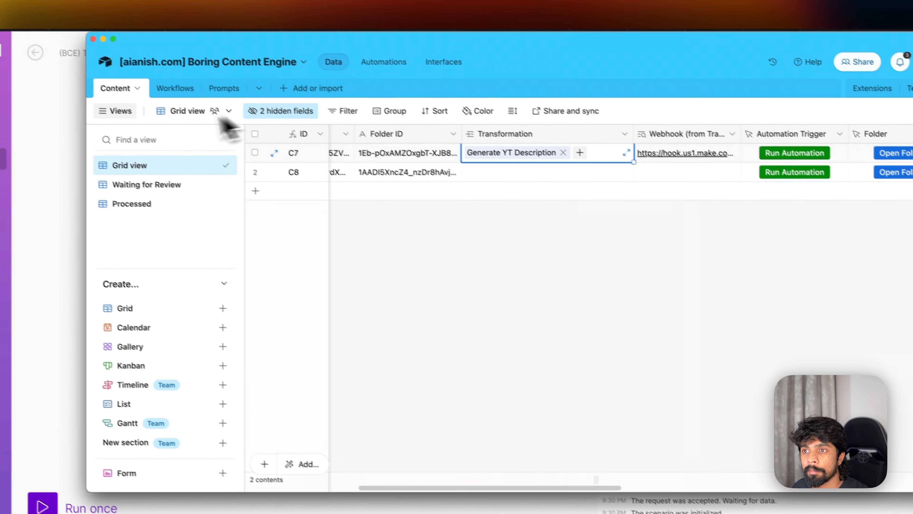
left_click(238, 101)
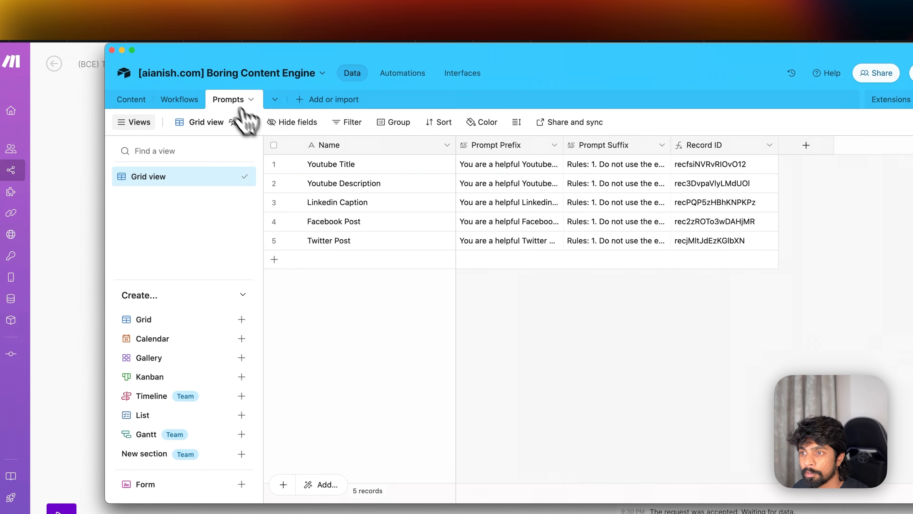
left_click(733, 179)
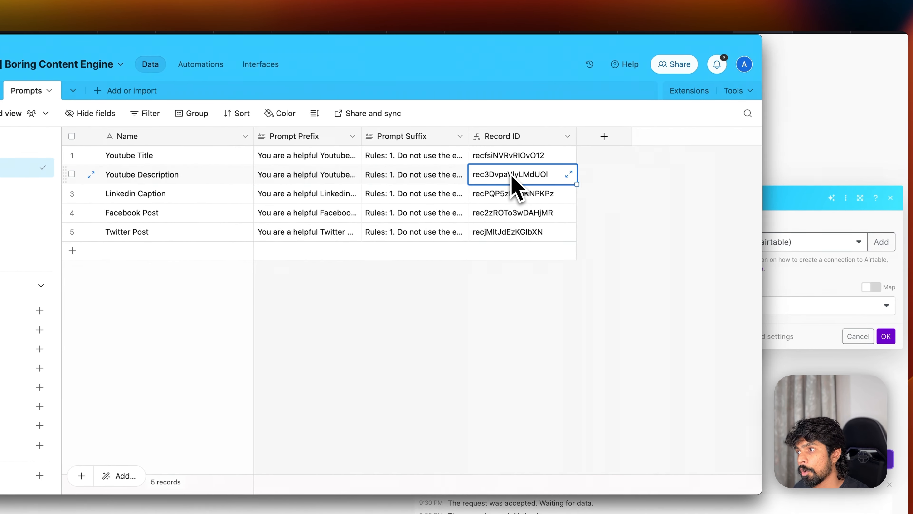
key("super+c")
key("super+Tab")
left_click(754, 305)
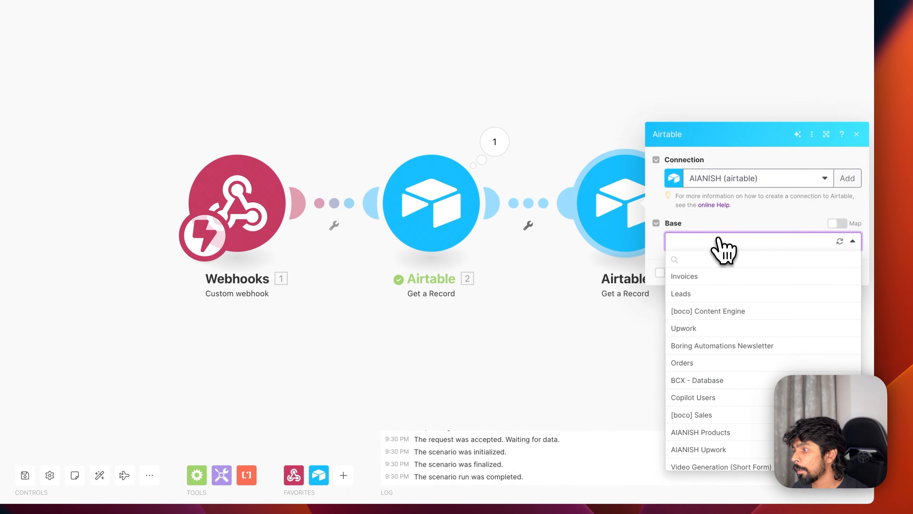
scroll(713, 430, "down", 3)
left_click(715, 485)
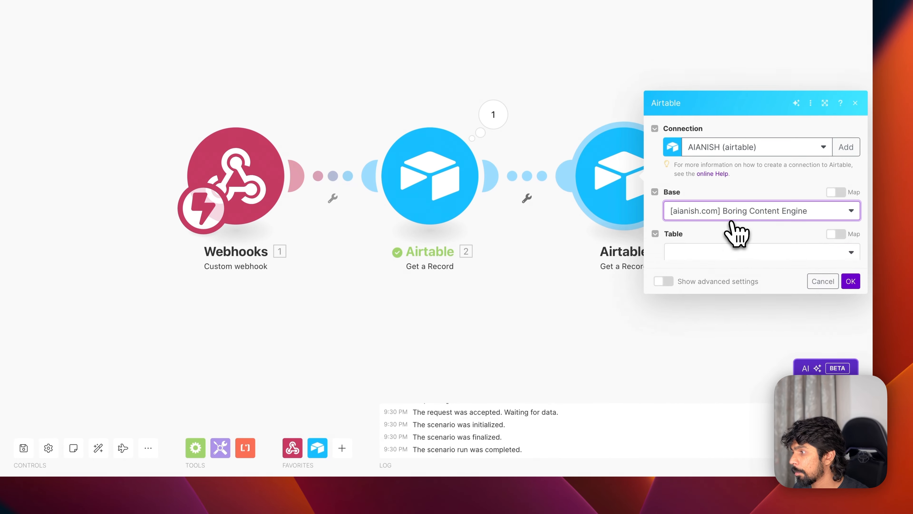
left_click(718, 236)
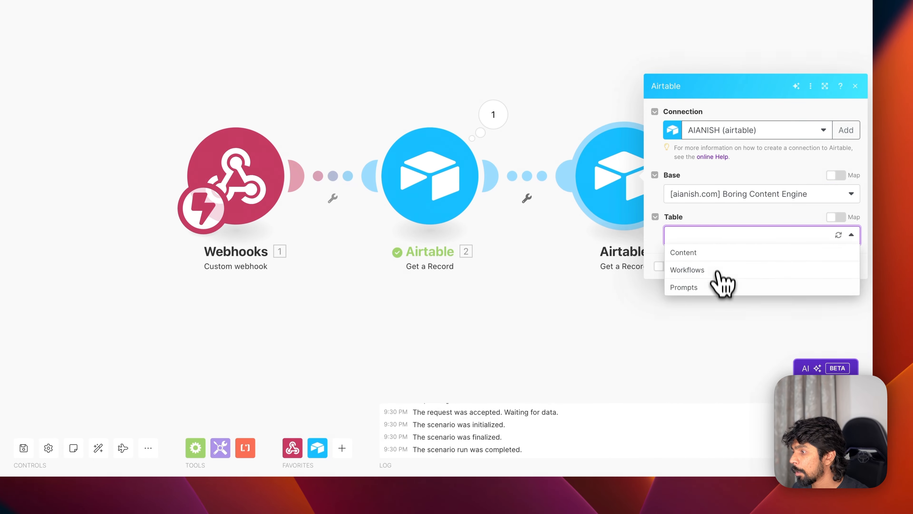
left_click(698, 293)
left_click(711, 257)
key("super+v")
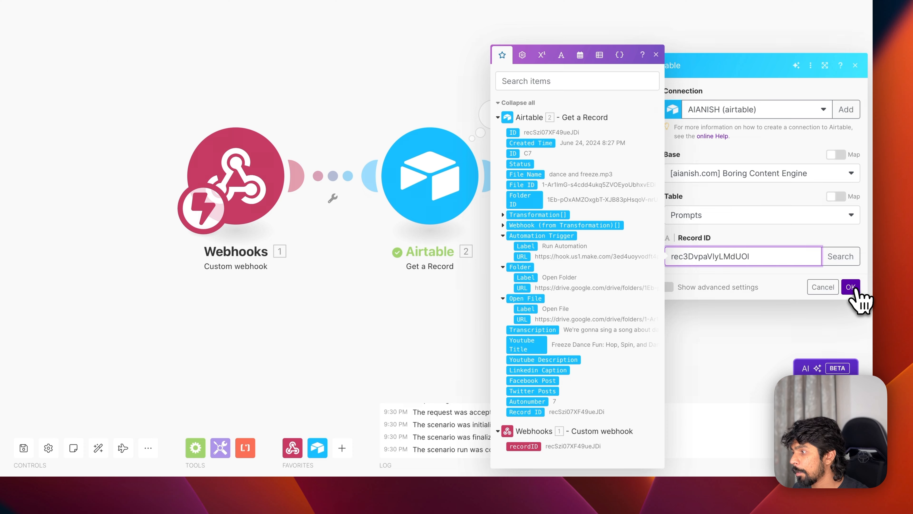
left_click(850, 287)
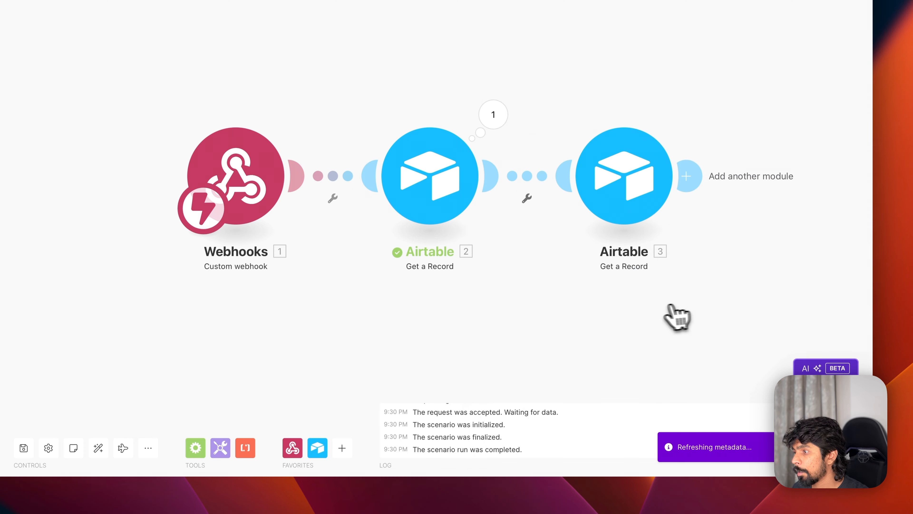
scroll(669, 305, "right", 10)
right_click(309, 169)
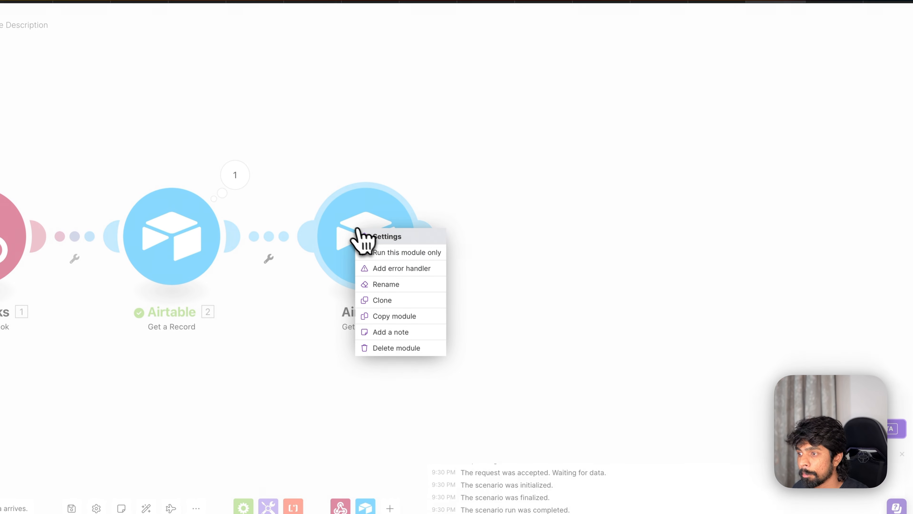
left_click(399, 257)
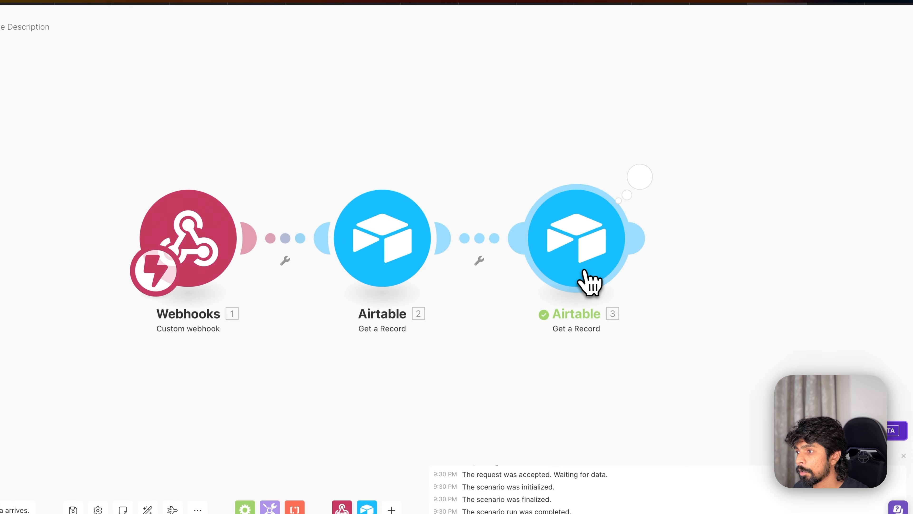
left_click(639, 177)
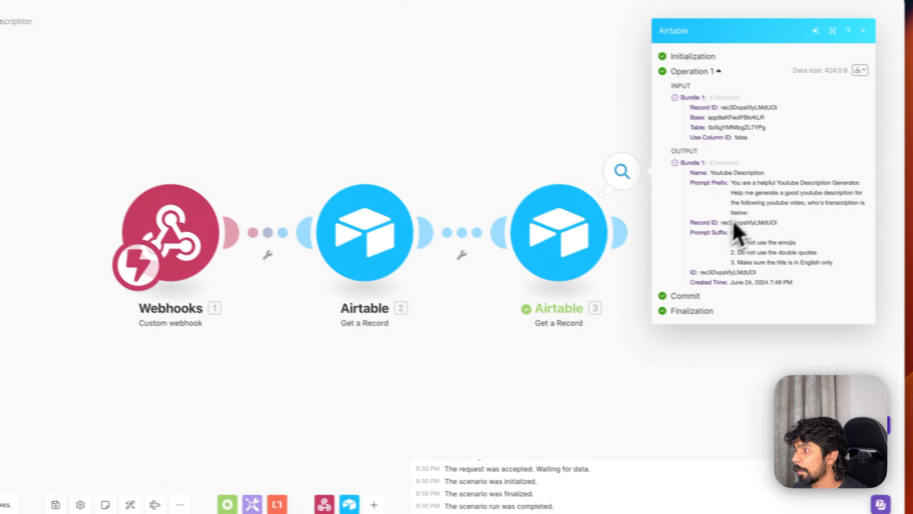
mouse_move(752, 183)
left_mouse_down()
mouse_move(761, 211)
mouse_move(762, 194)
left_mouse_up()
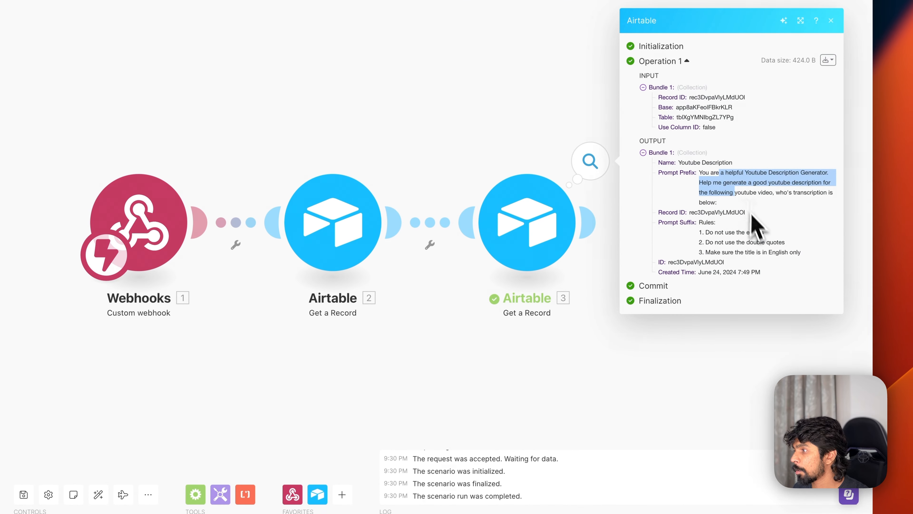
left_click(726, 374)
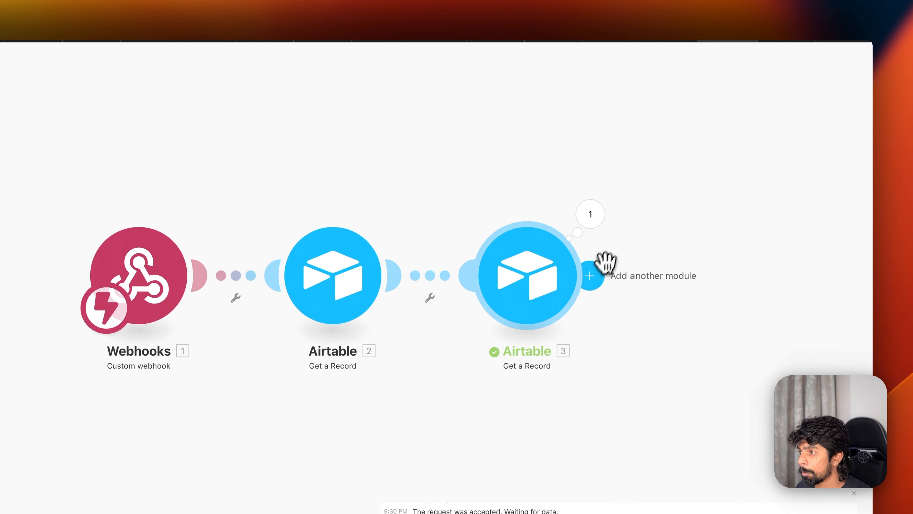
- Add an OpenAI Create a Chat Completion step using the GPT-4o model
left_click(600, 270)
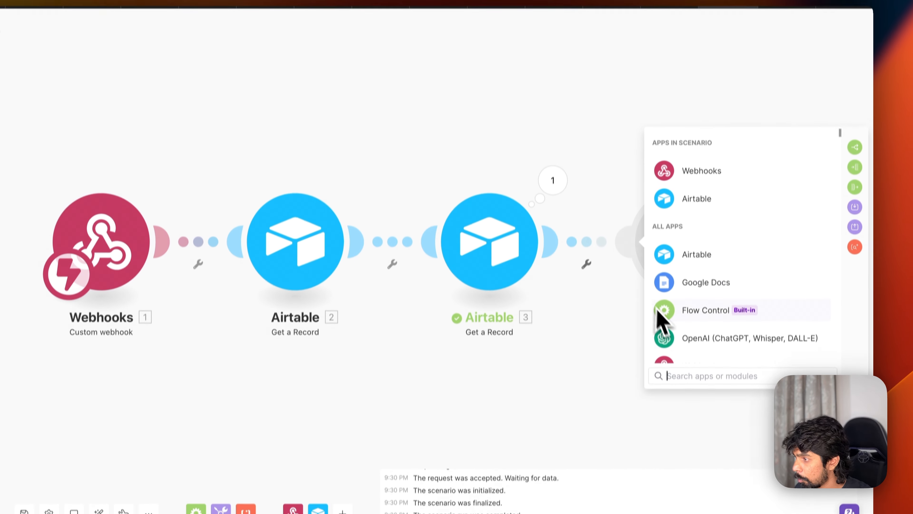
left_click(663, 372)
scroll(717, 277, "down", 1)
scroll(721, 288, "down", 1)
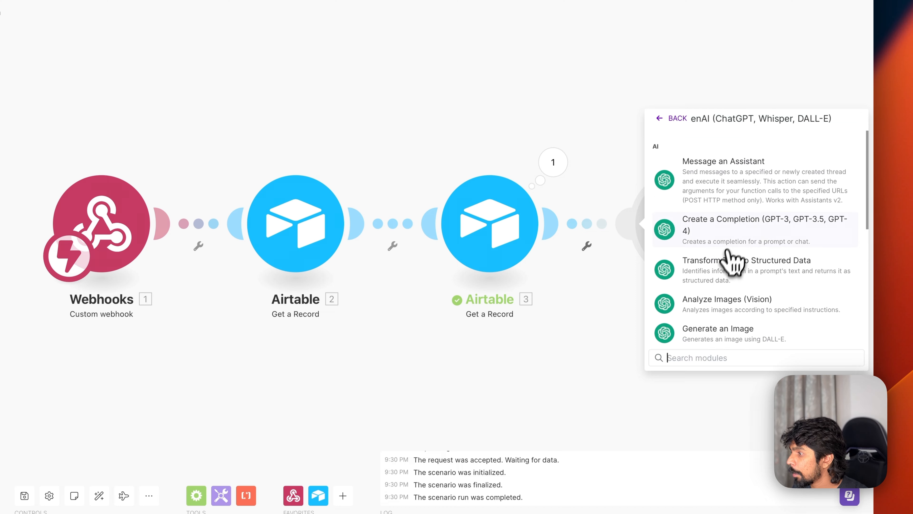
left_click(735, 248)
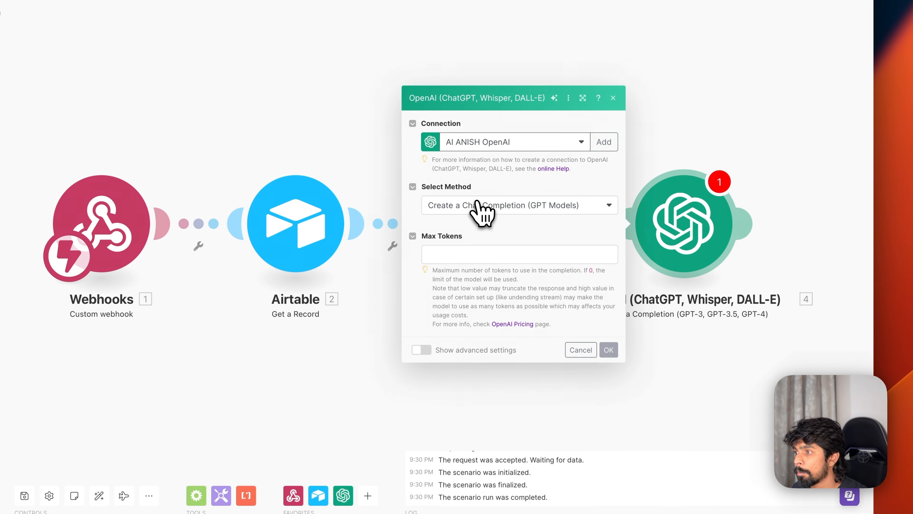
left_click(478, 173)
left_click(482, 181)
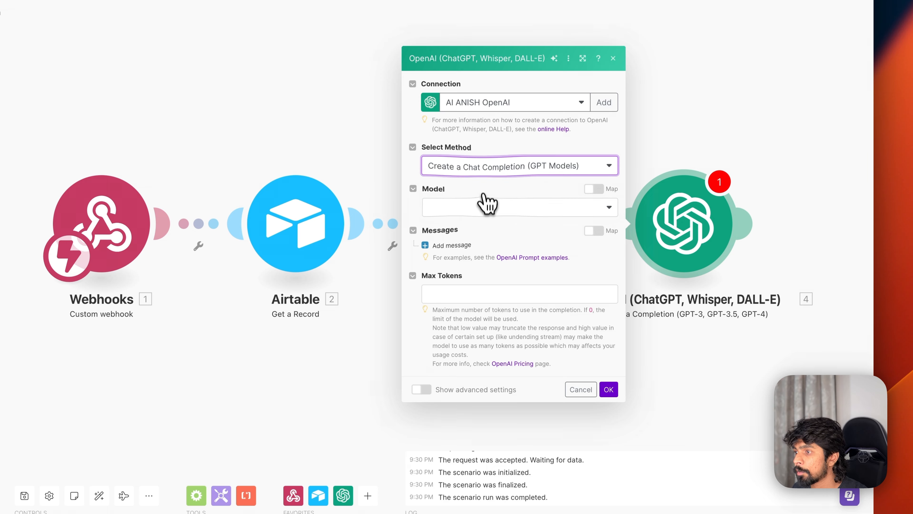
left_click(485, 207)
left_click(472, 250)
- Give it a User message of Prompt Prefix, quoted Transcription and Prompt Suffix, max tokens 0
left_click(463, 247)
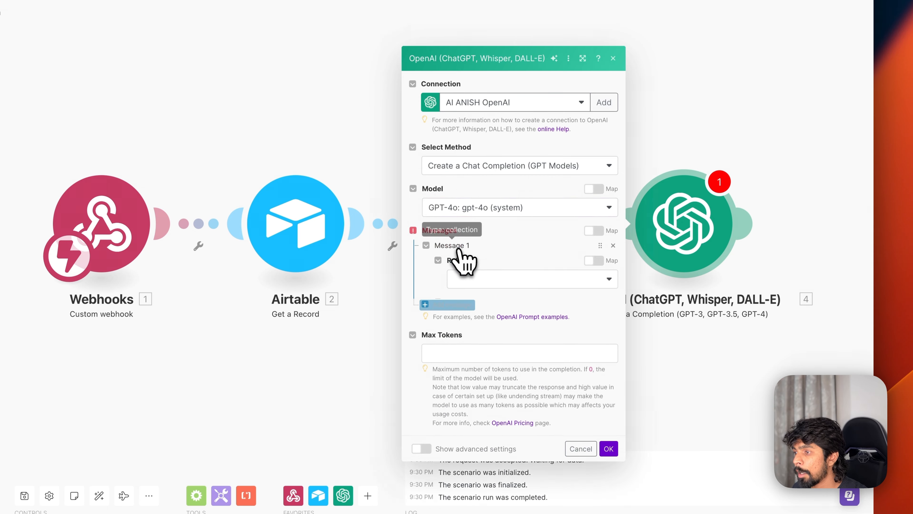
left_click(489, 228)
left_click(481, 262)
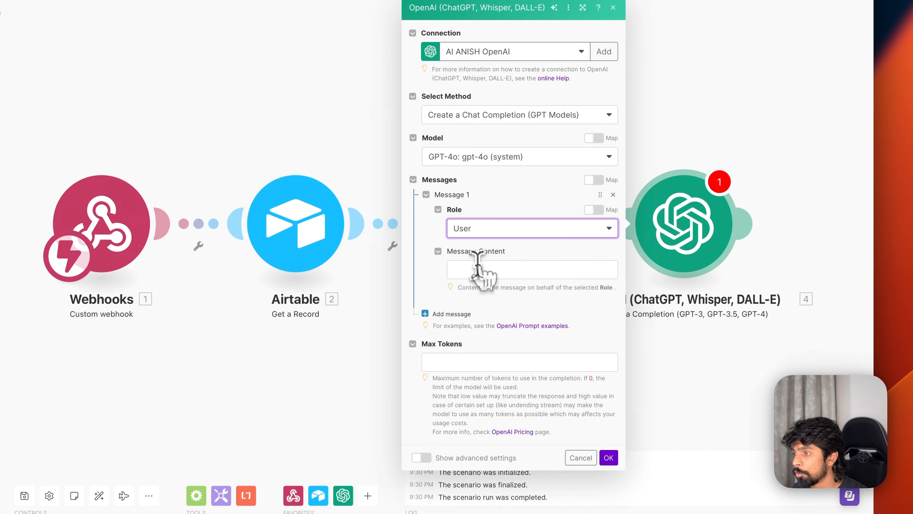
left_click(482, 269)
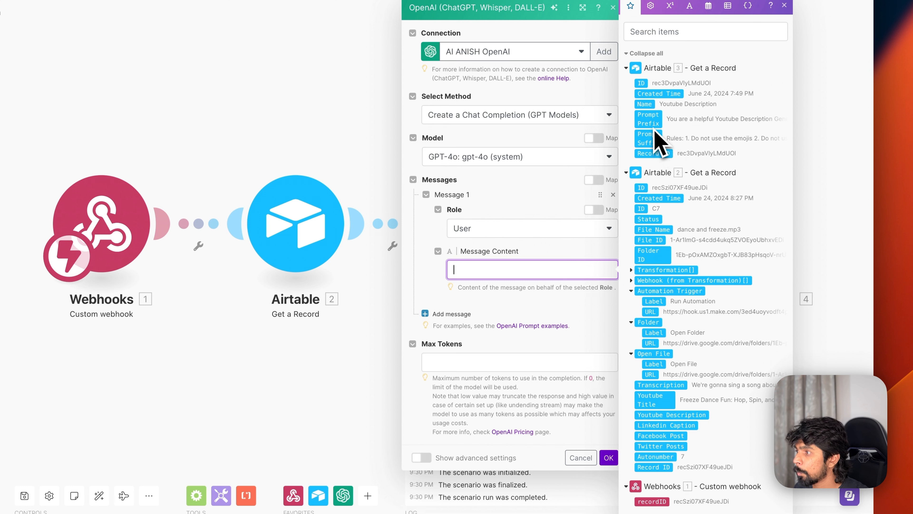
left_click_drag(648, 120, 524, 275)
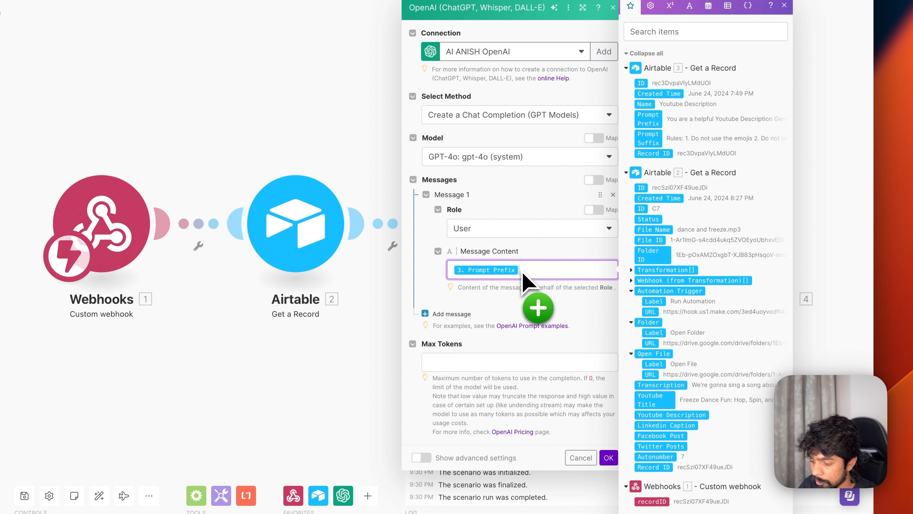
key("Return")
key("Return")
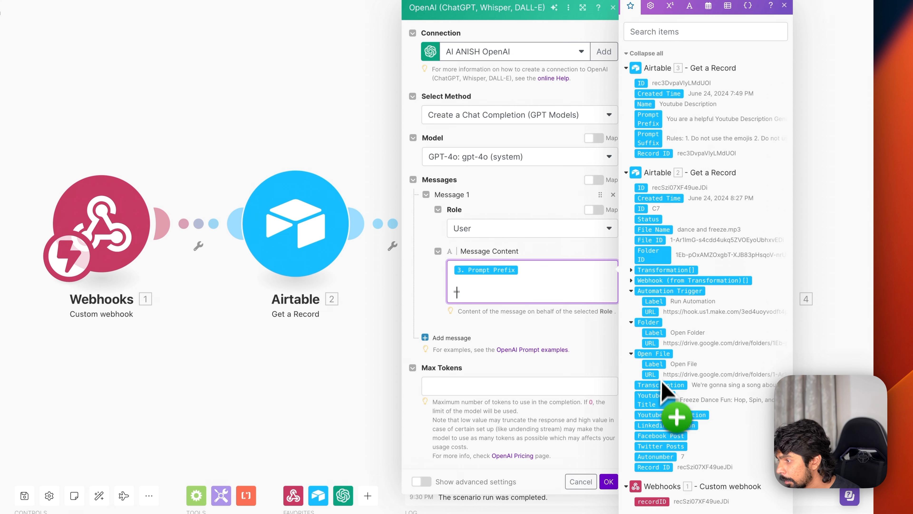
left_click_drag(660, 385, 499, 328)
left_click_drag(460, 300, 460, 310)
key("Return")
key("Return")
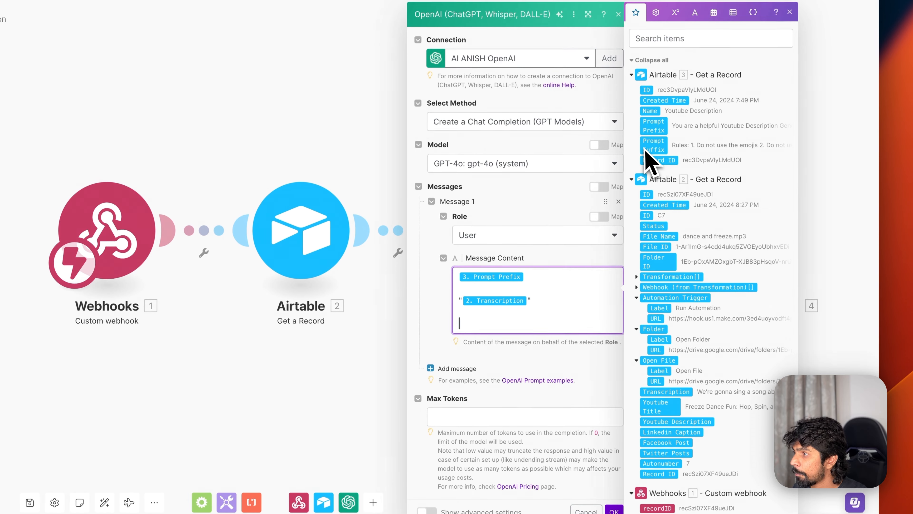
left_click_drag(652, 145, 481, 331)
left_click(528, 417)
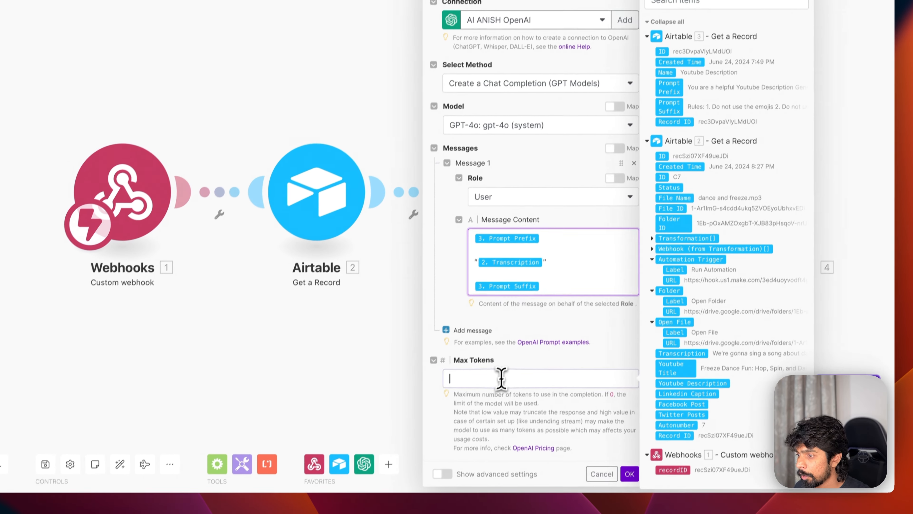
type("0")
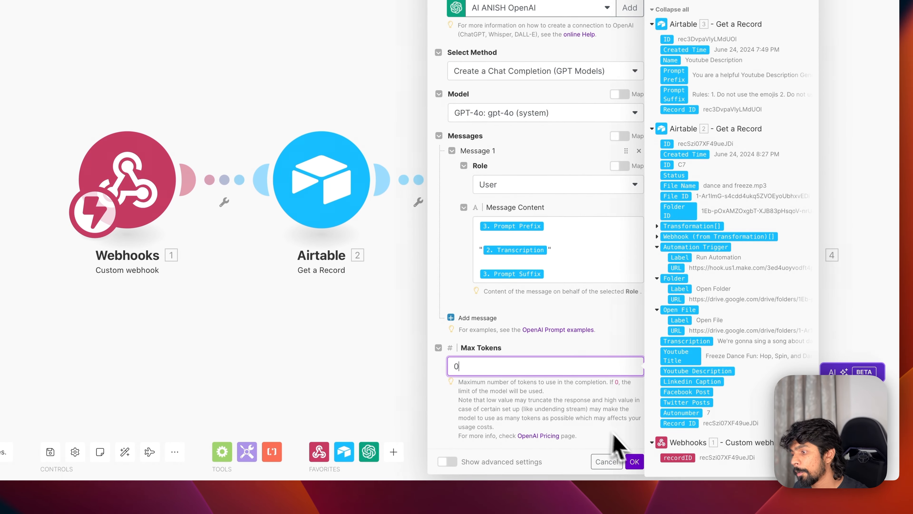
left_click(634, 462)
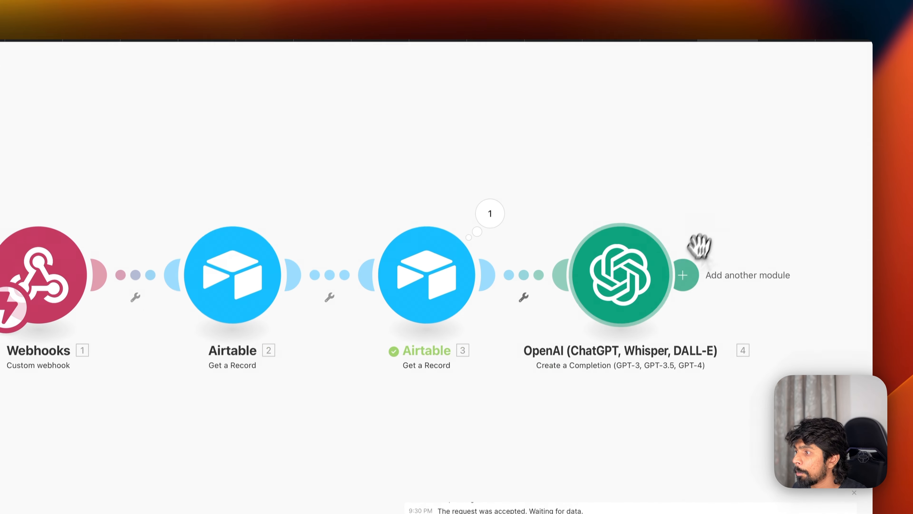
- Add an Airtable Update a Record step on the Boring Content Engine base's Content table
left_click(685, 275)
left_click(710, 232)
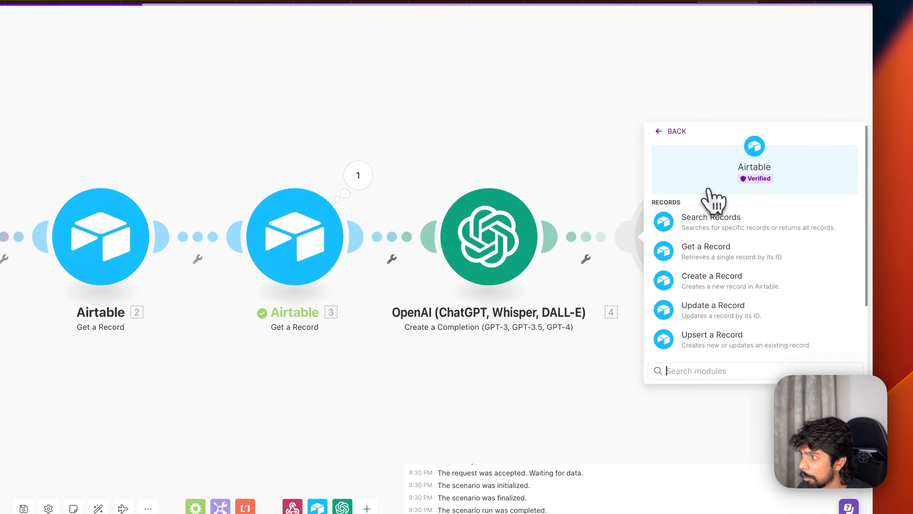
scroll(717, 280, "down", 3)
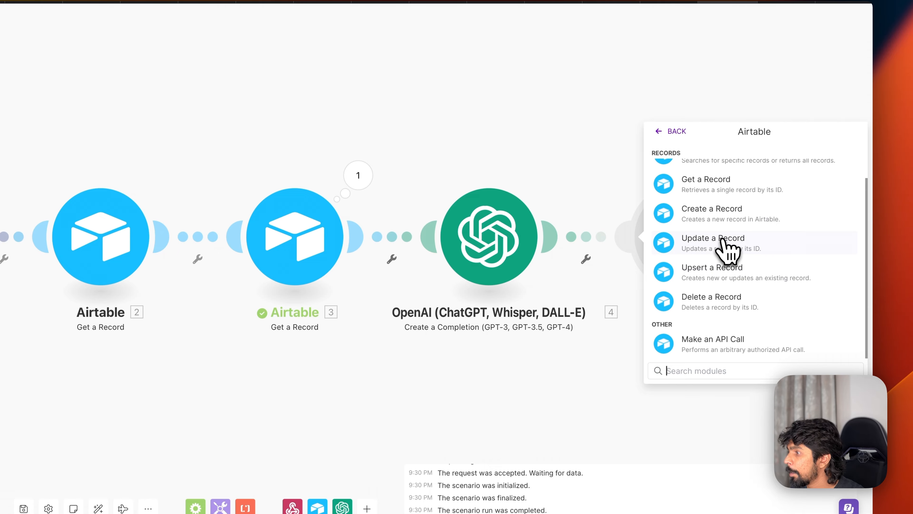
left_click(728, 248)
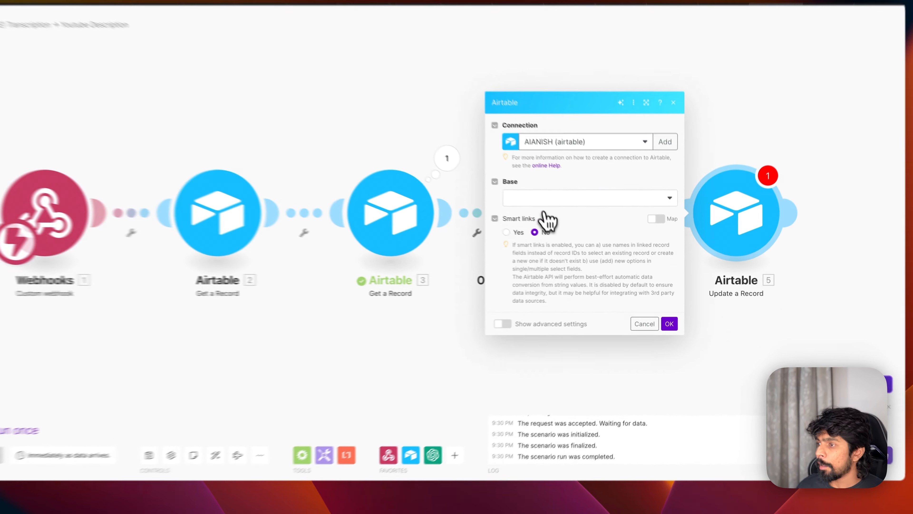
left_click(573, 220)
scroll(554, 262, "down", 3)
left_click(540, 474)
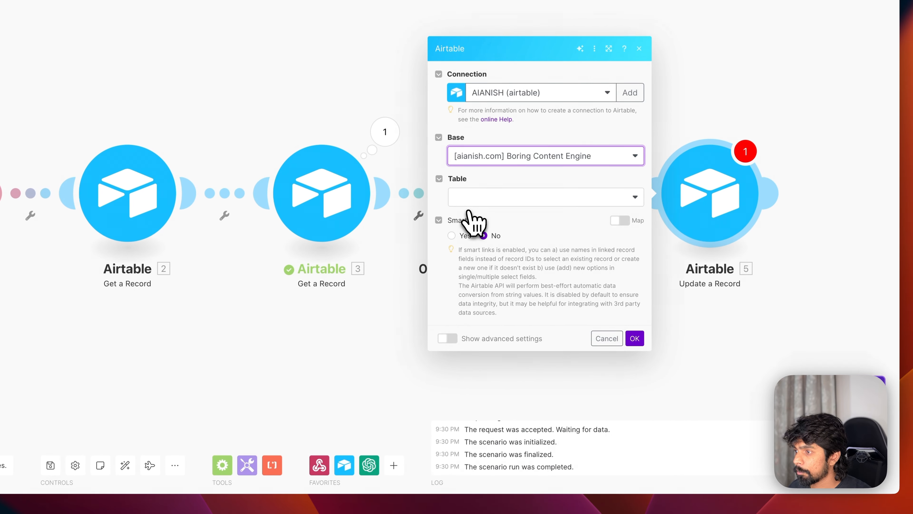
left_click(483, 195)
left_click(483, 215)
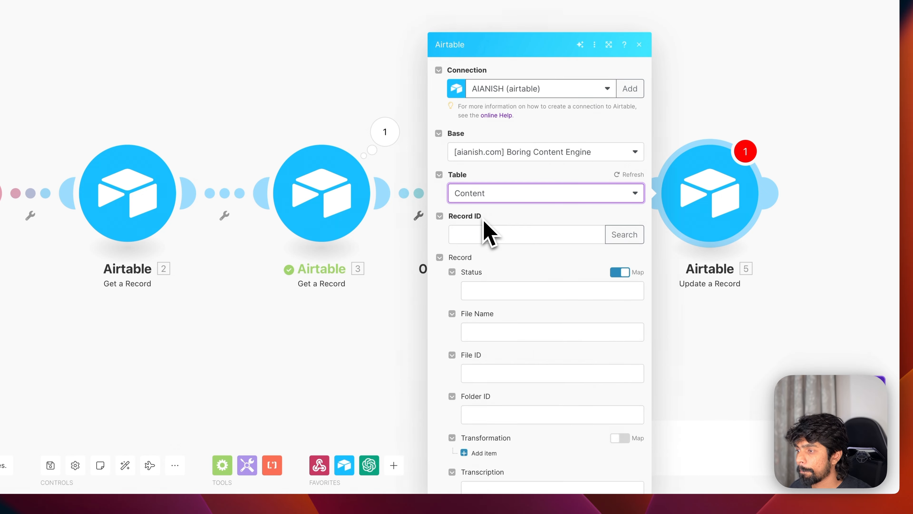
- Map the webhook recordID into Record ID and the OpenAI Result into Youtube Description
scroll(483, 228, "down", 3)
left_click(482, 169)
scroll(672, 316, "down", 5)
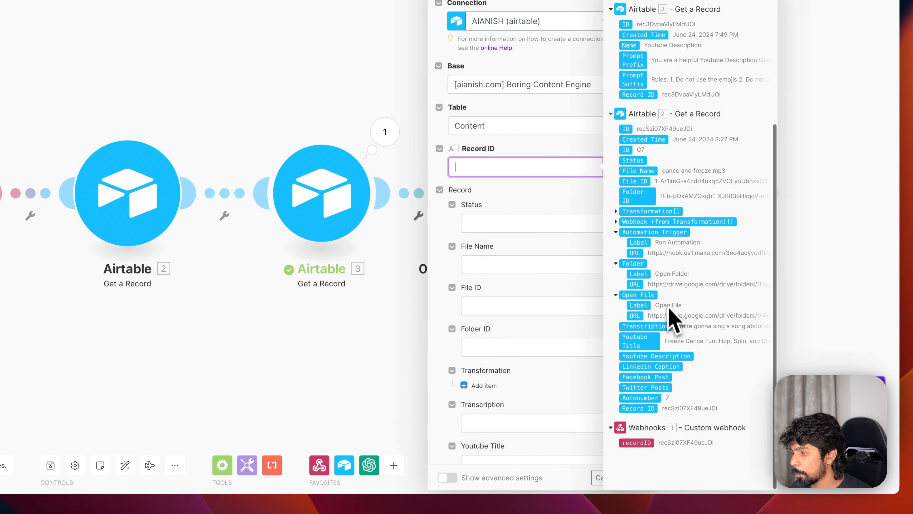
left_click_drag(643, 468, 481, 195)
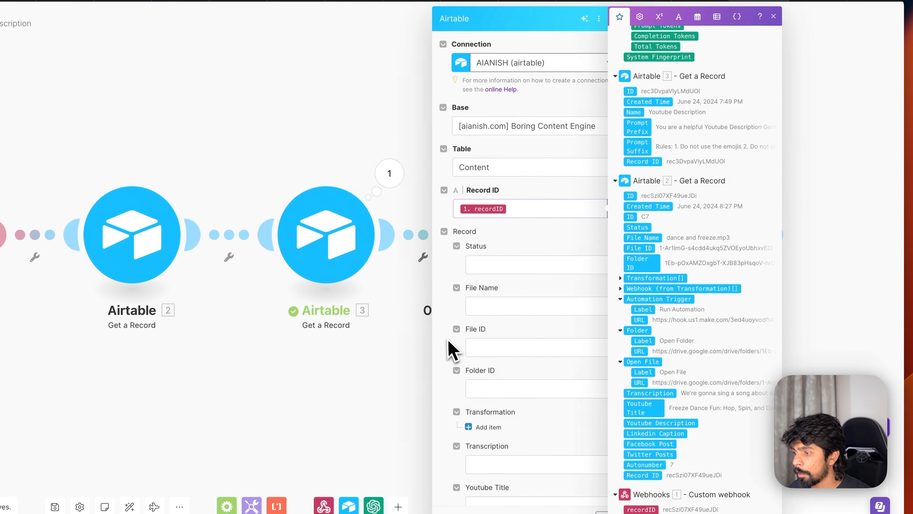
scroll(496, 325, "down", 5)
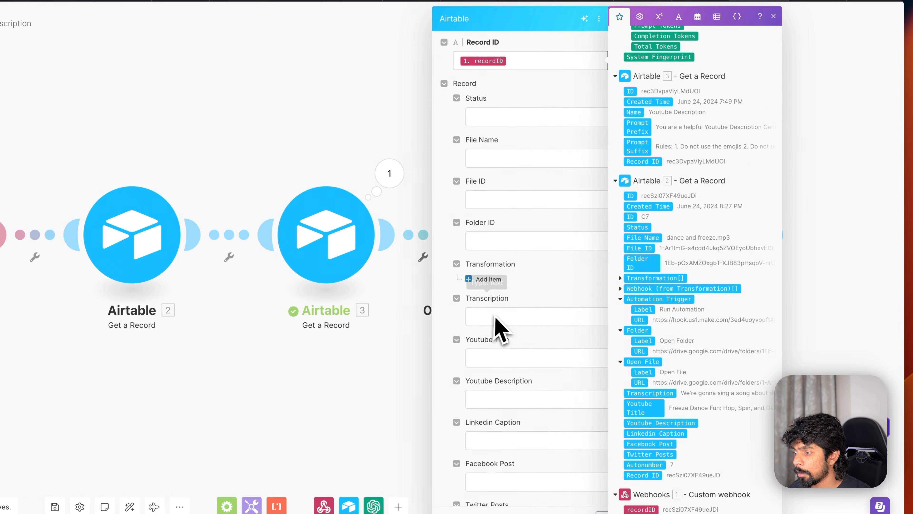
left_click(501, 272)
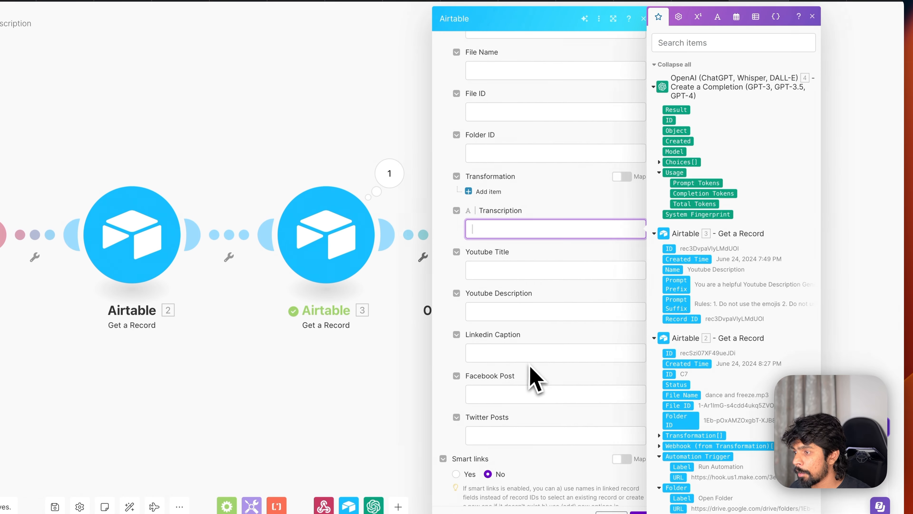
left_click(507, 312)
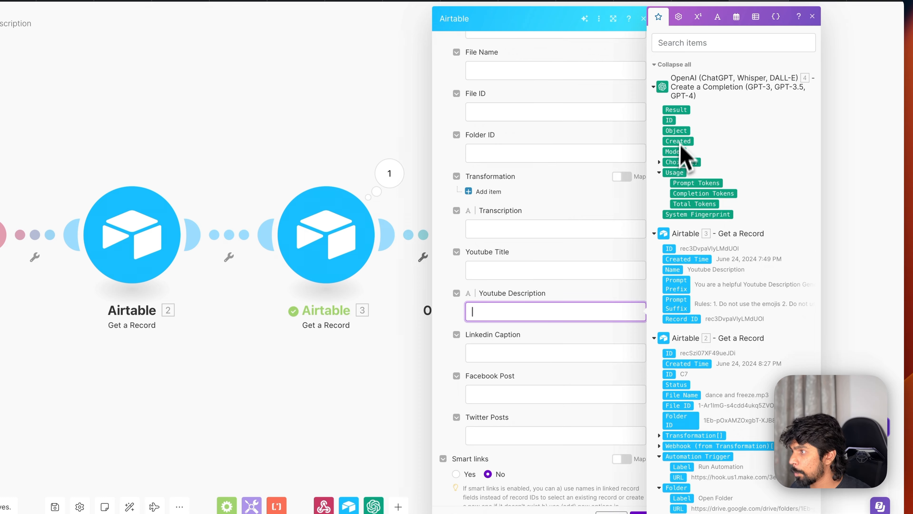
left_click_drag(681, 113, 534, 318)
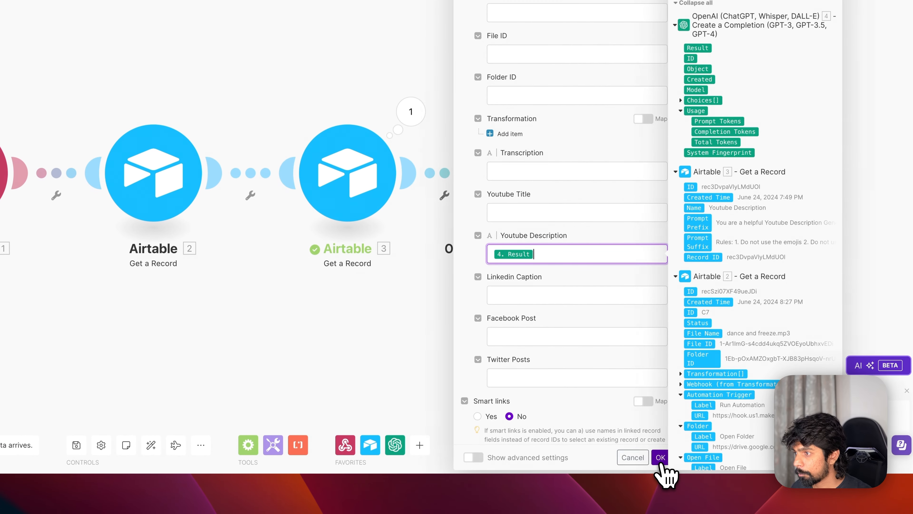
left_click(660, 459)
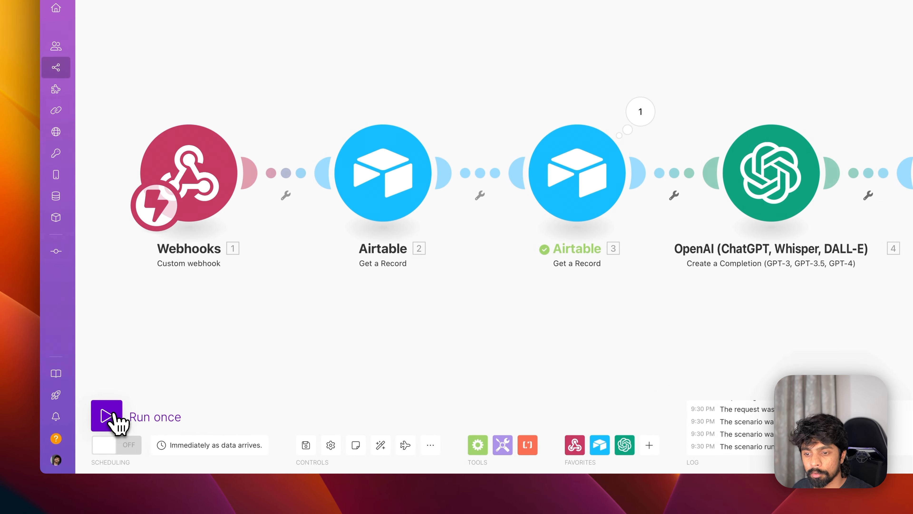
- Run the scenario once and trigger the Airtable automation for record C7
left_click(108, 416)
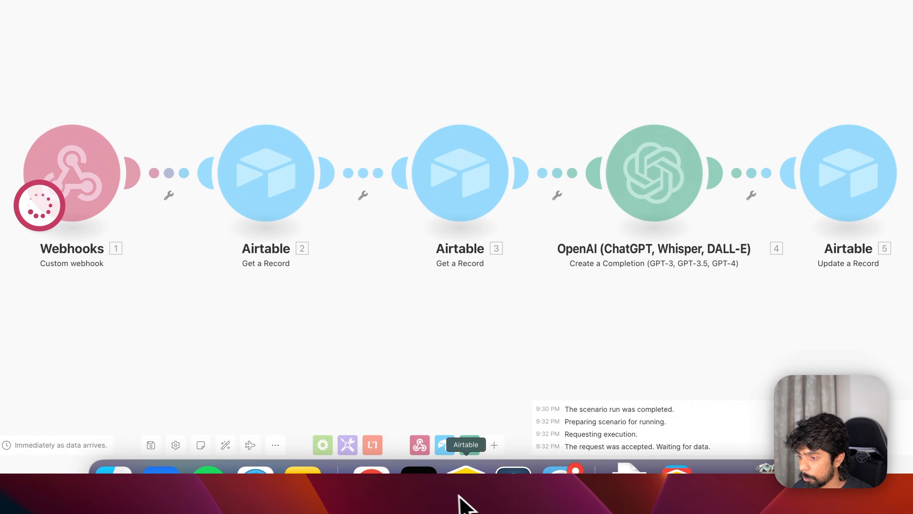
left_click(458, 496)
left_click(181, 96)
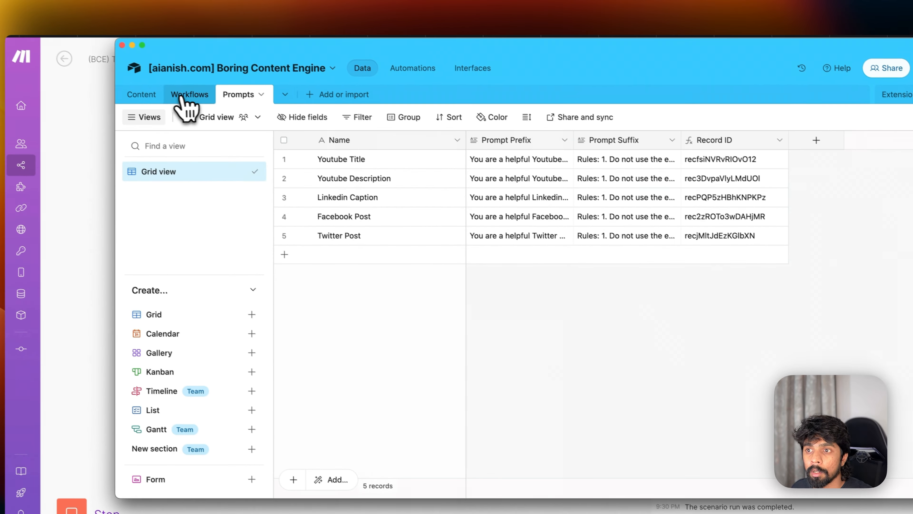
left_click(189, 94)
left_click(141, 94)
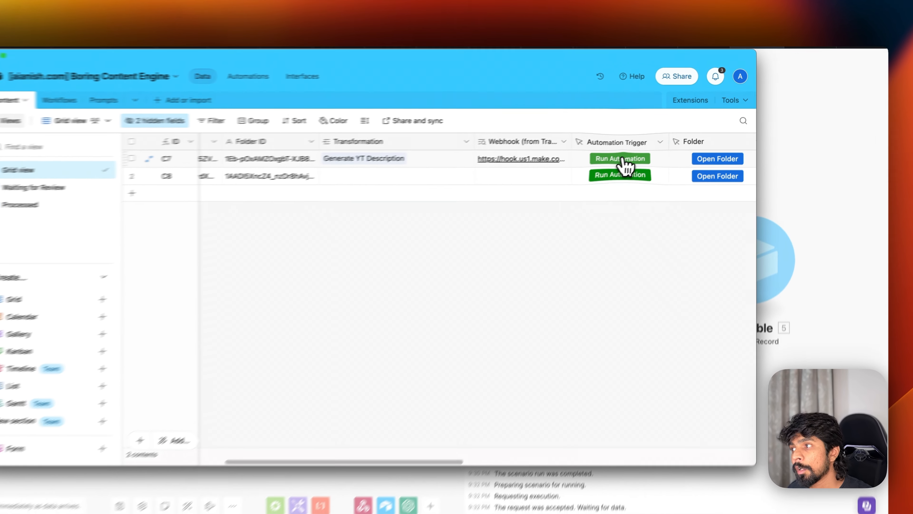
left_click(651, 149)
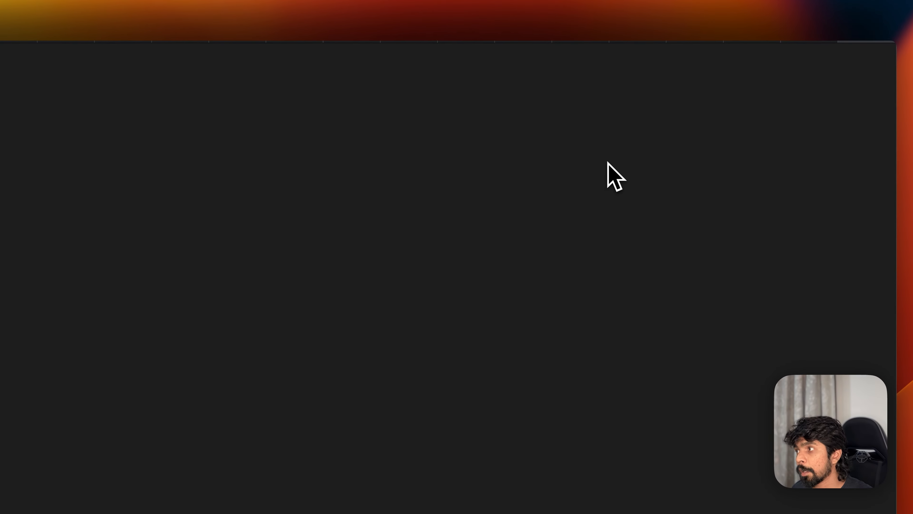
left_click(759, 54)
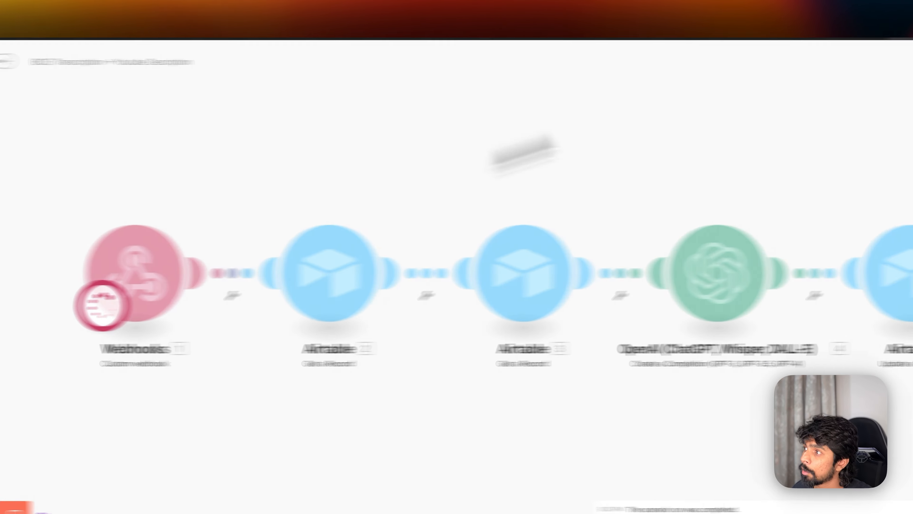
- Back in the Make scenario editor, stop the scenario waiting for data
left_click(850, 40)
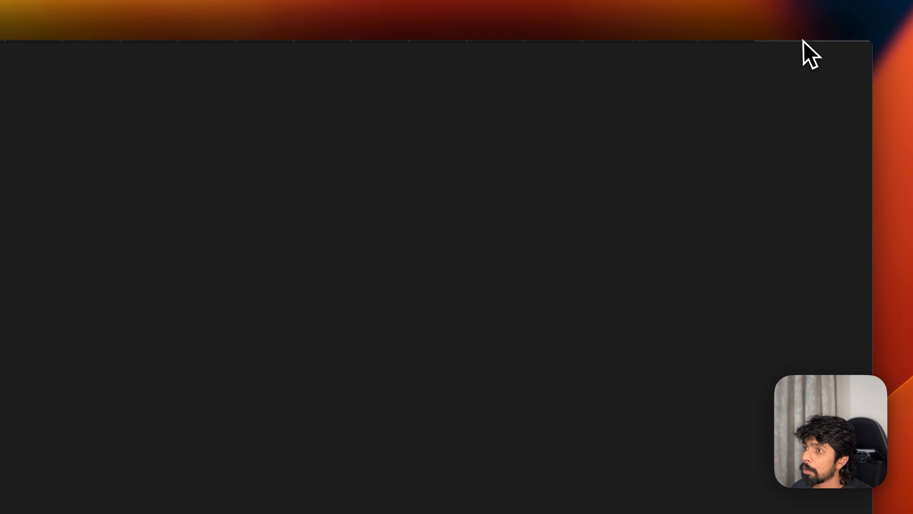
key("super+Tab")
left_click(762, 44)
left_click(743, 36)
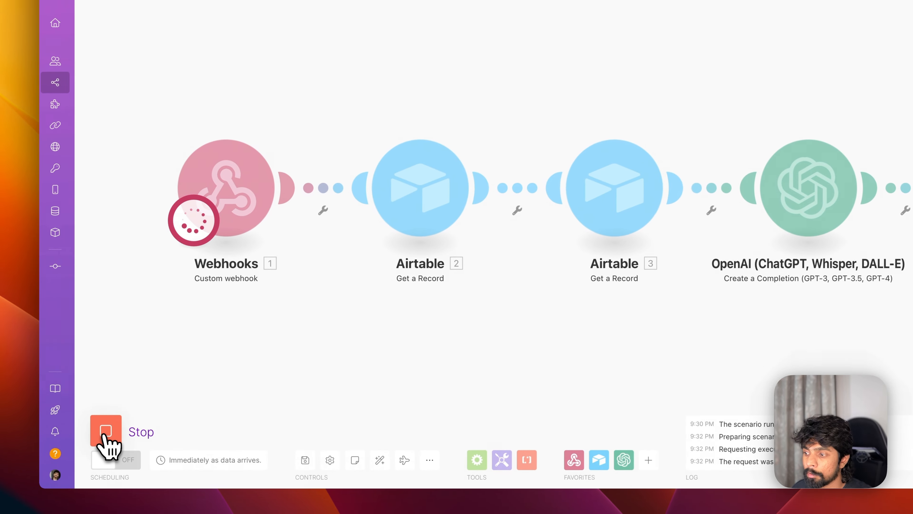
left_click(107, 431)
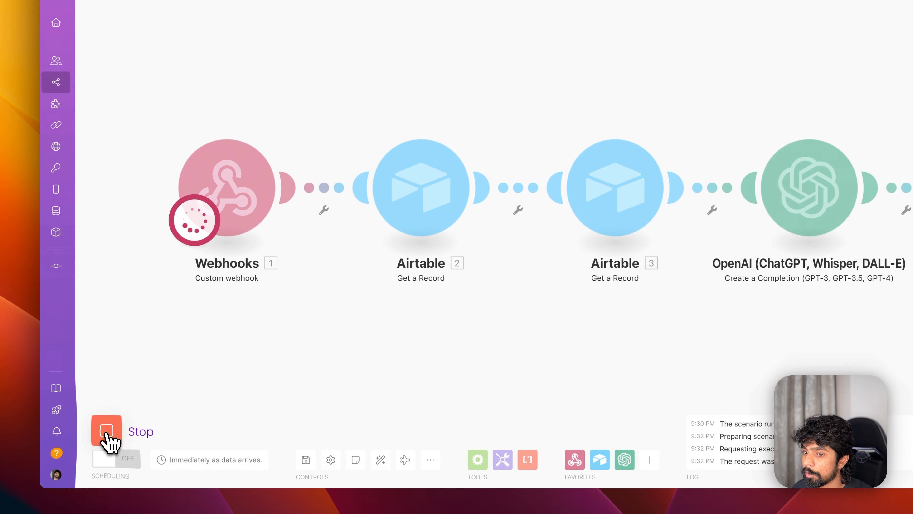
- Paste the Custom webhook's address into the Workflows table's row 3 Webhook cell
left_click(250, 224)
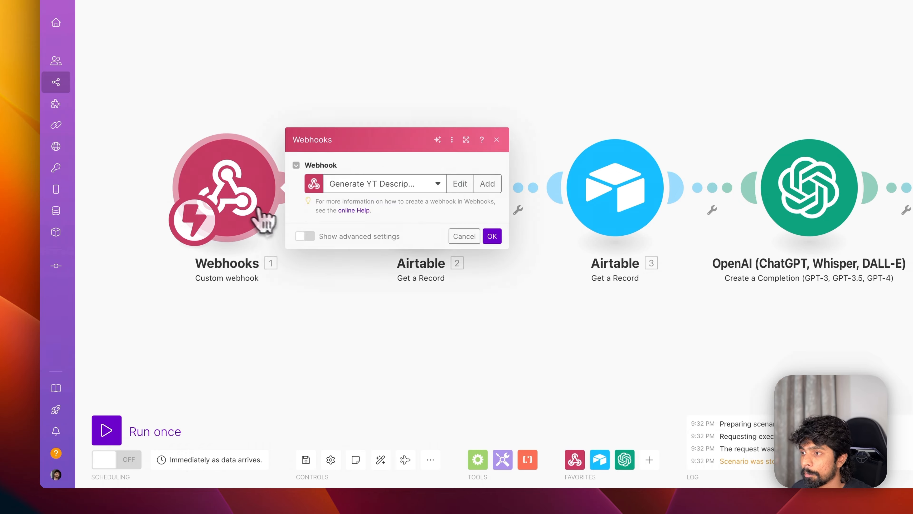
left_click(369, 279)
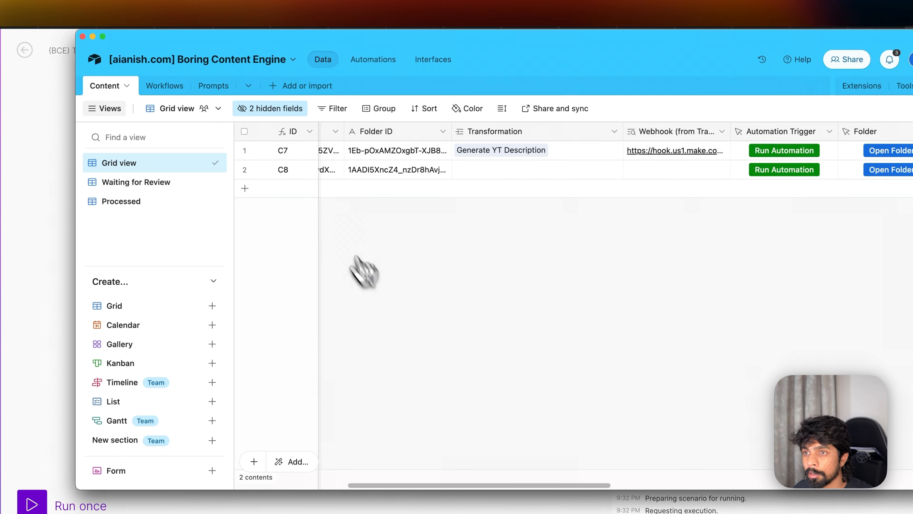
left_click(165, 86)
left_click(471, 198)
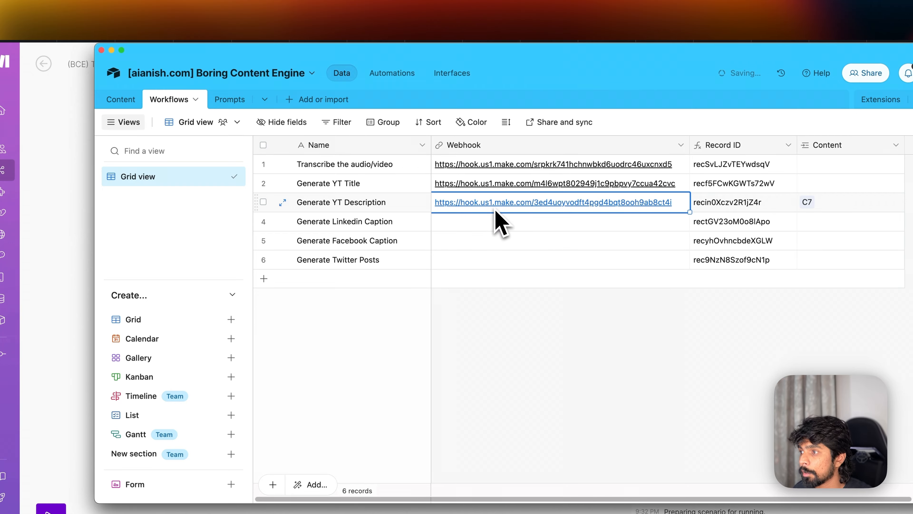
left_click(112, 102)
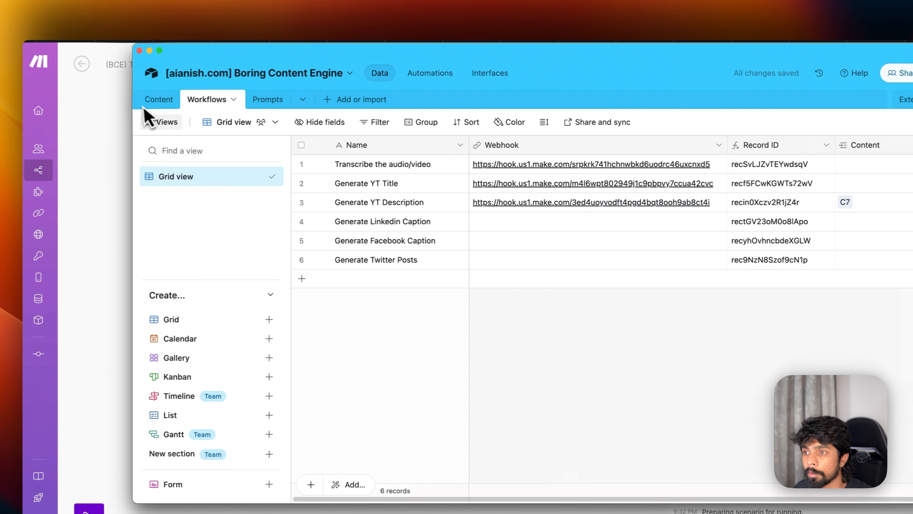
- Close the webhook settings and run the scenario once so it listens again
left_click(155, 103)
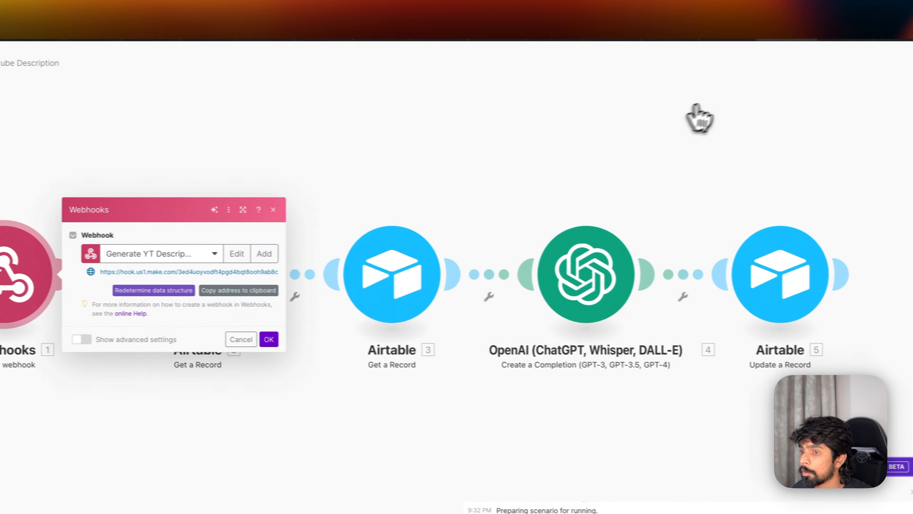
left_click(188, 427)
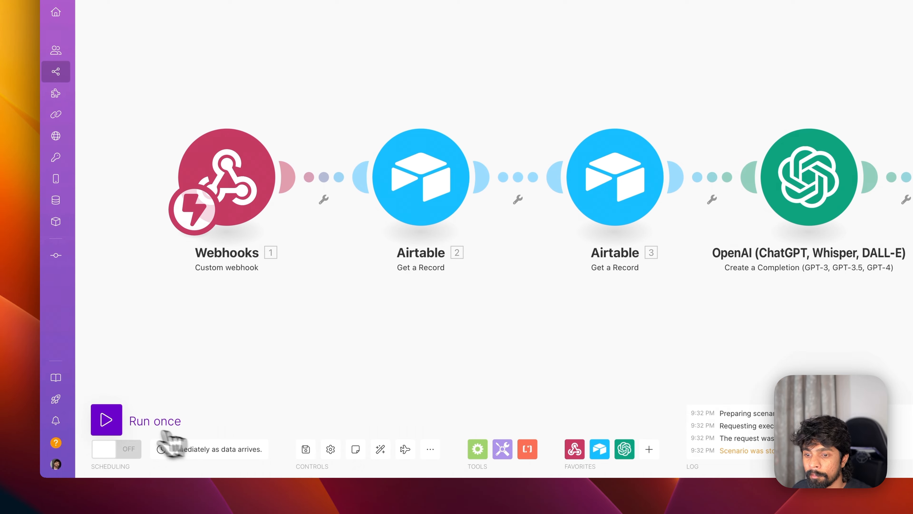
left_click(115, 428)
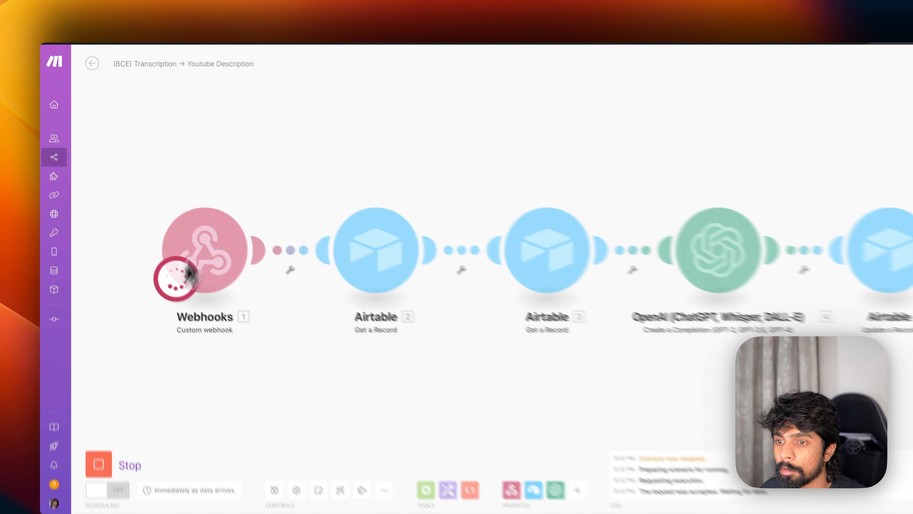
- Flip to Airtable and back to Make twice so the webhook fires and the lookups run
key("super+Tab")
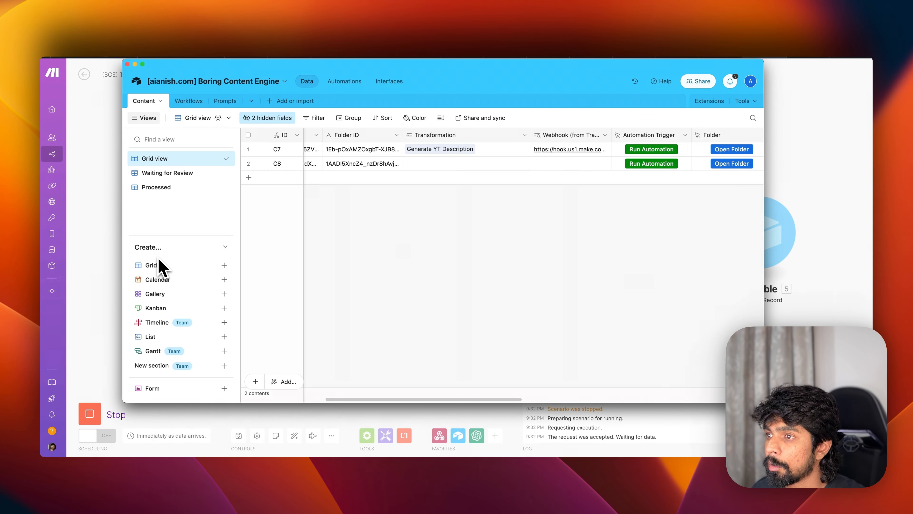
key("super+Tab")
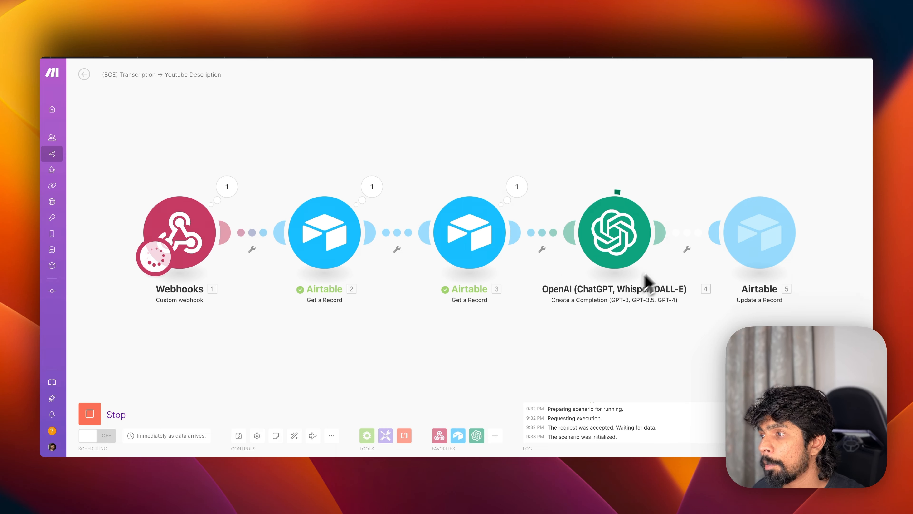
key("super+Tab")
key("super+Tab")
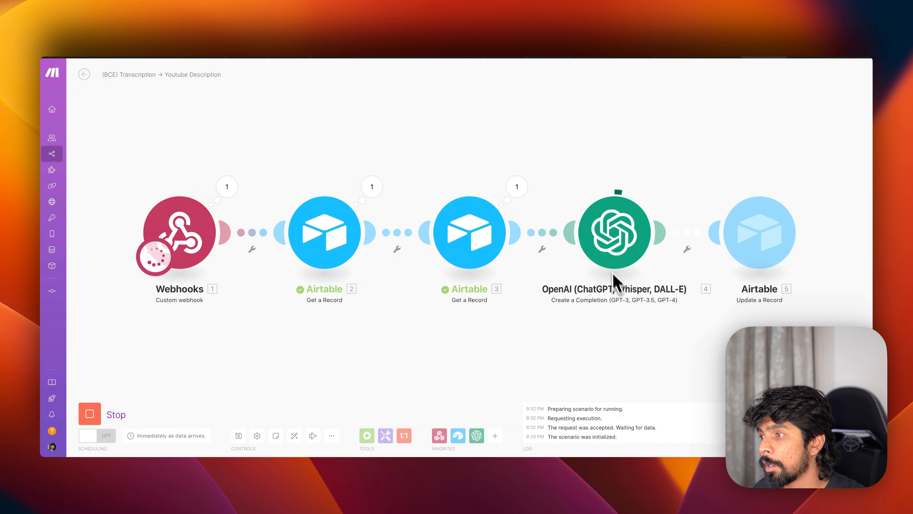
key("super+Tab")
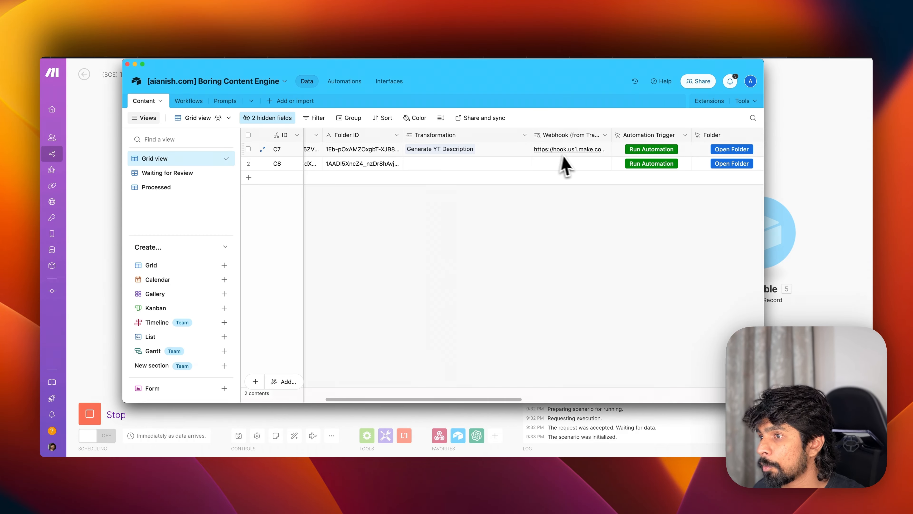
- Expand record C7's Youtube Description and read its opening paragraph and timestamp lines
scroll(568, 166, "right", 10)
left_click(417, 150)
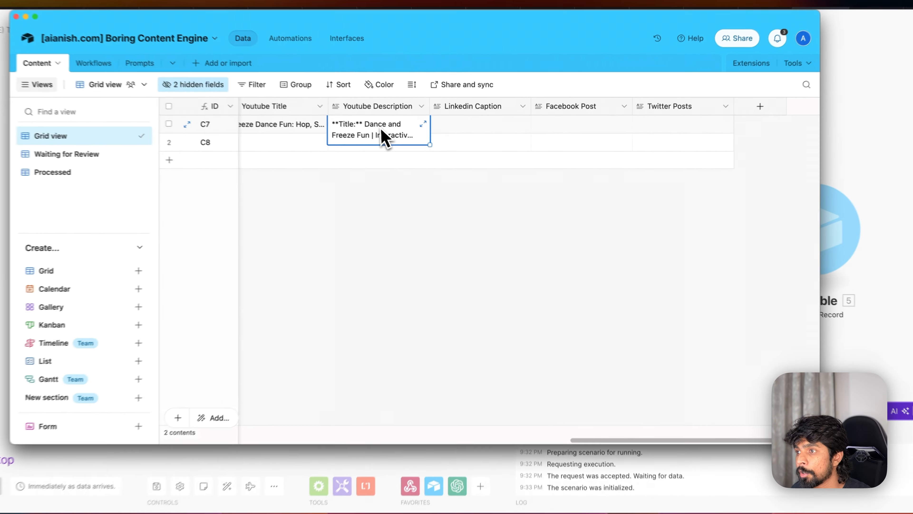
left_click(450, 146)
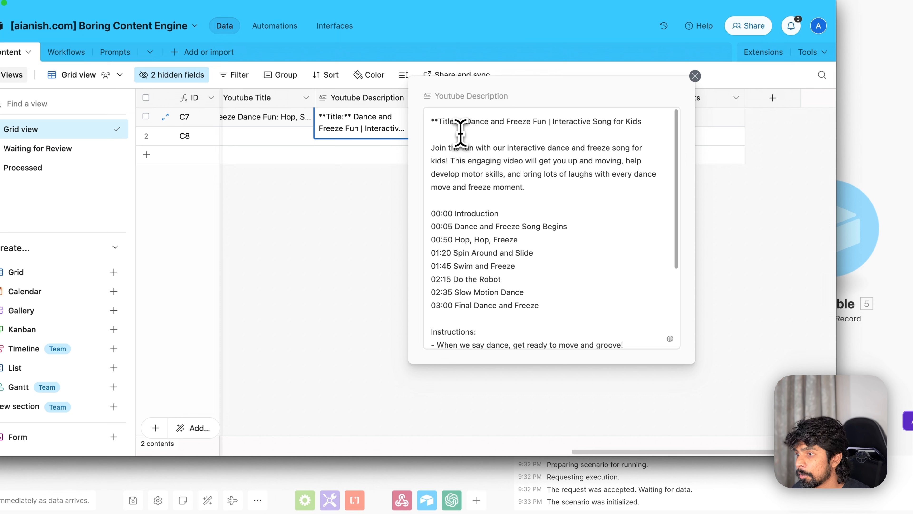
left_click_drag(431, 147, 591, 160)
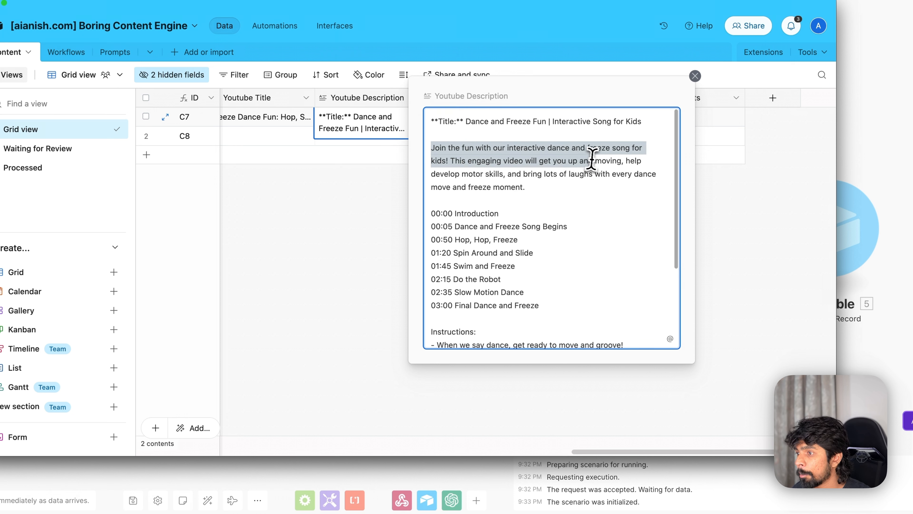
left_click_drag(432, 217, 583, 308)
left_click(469, 242)
left_click(454, 215)
- Read the Instructions and closing paragraph, close the editor, and switch to the Workflows table
scroll(586, 311, "down", 3)
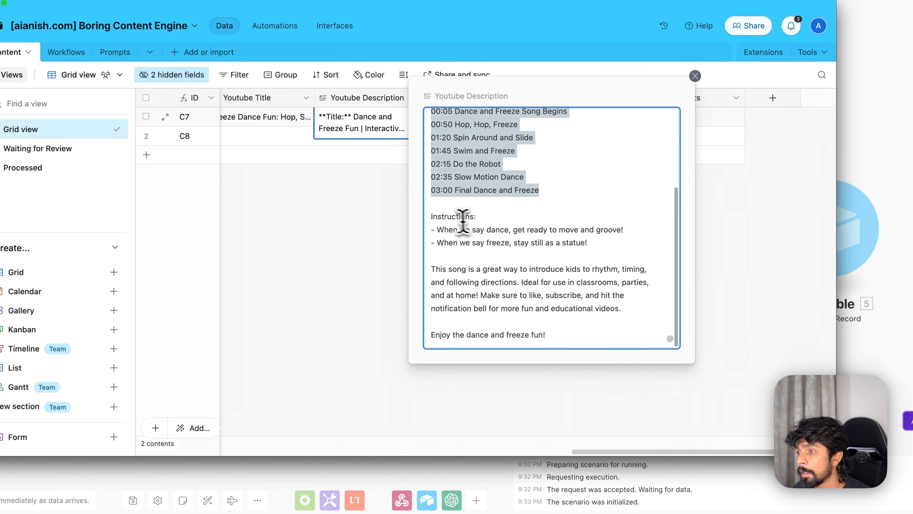
left_click_drag(443, 217, 560, 340)
left_click(549, 261)
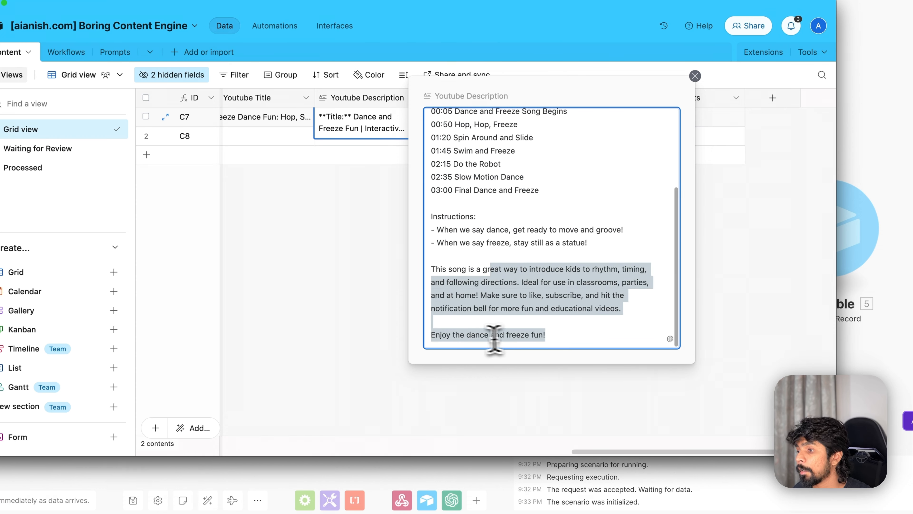
left_click(511, 345)
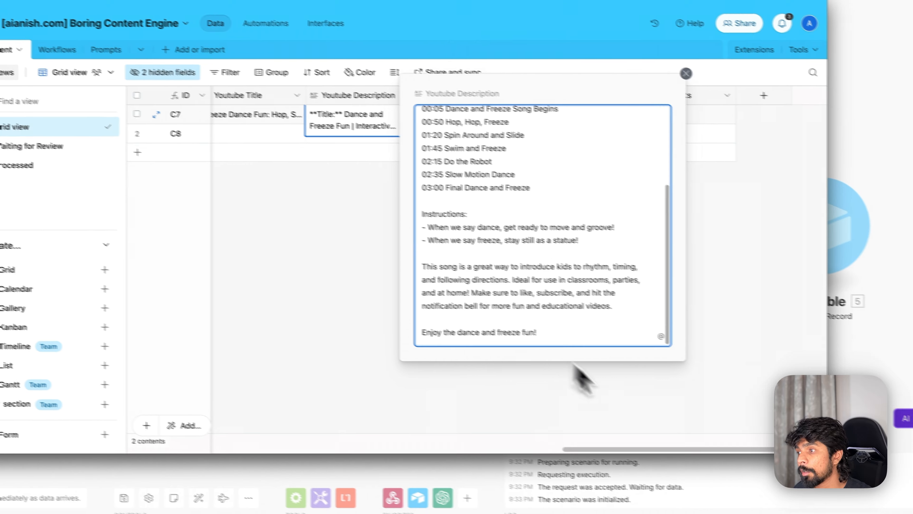
left_click(690, 395)
left_click(178, 104)
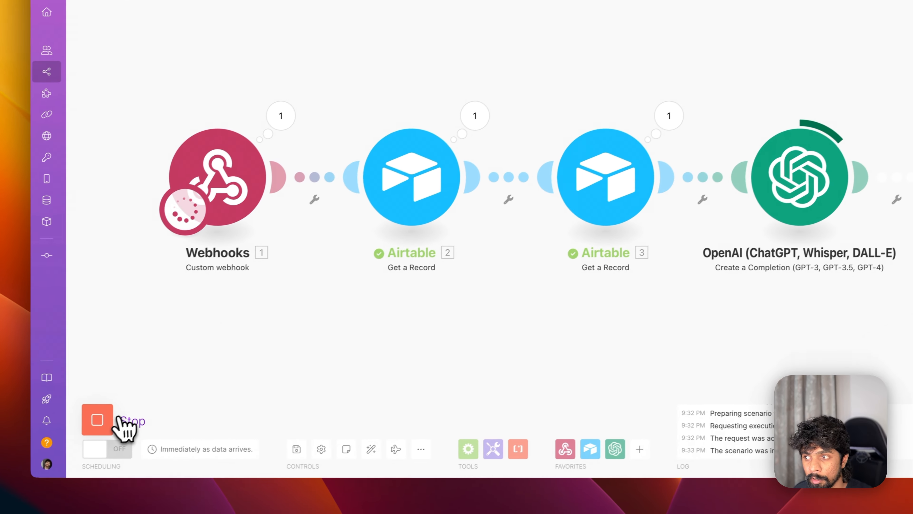
- Stop the running Make scenario
left_click(122, 418)
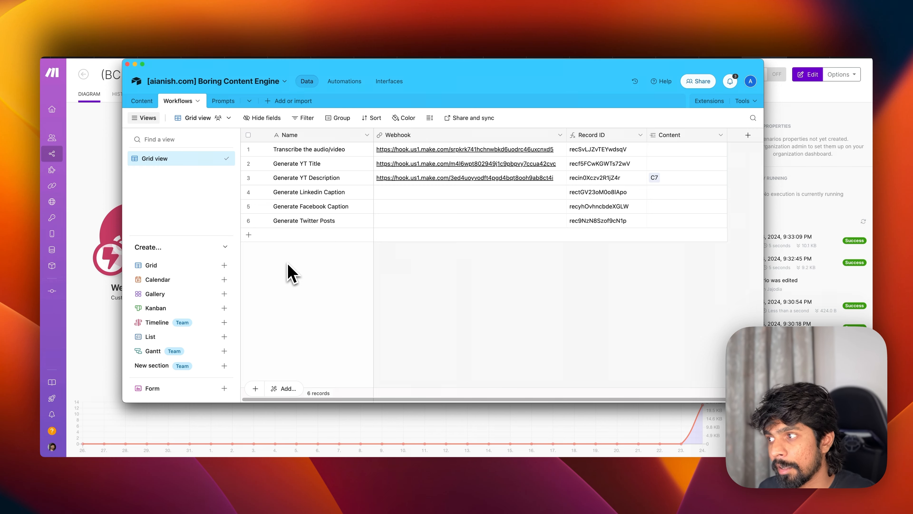
- Create a new blank scenario from Make's Scenarios list
key("super+Tab")
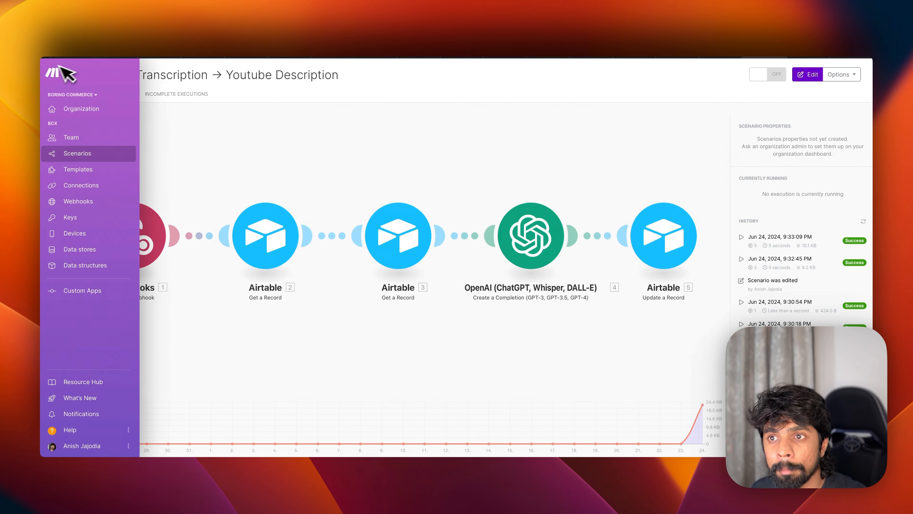
left_click(83, 74)
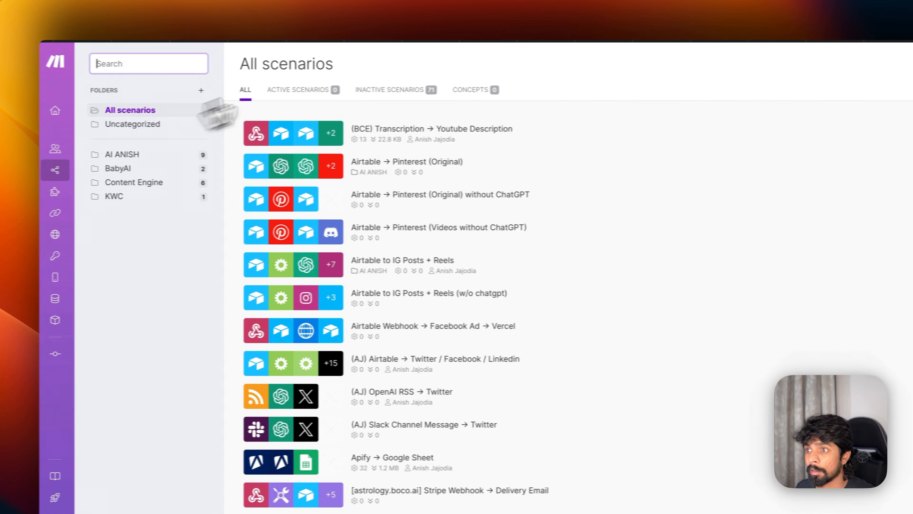
left_click(805, 62)
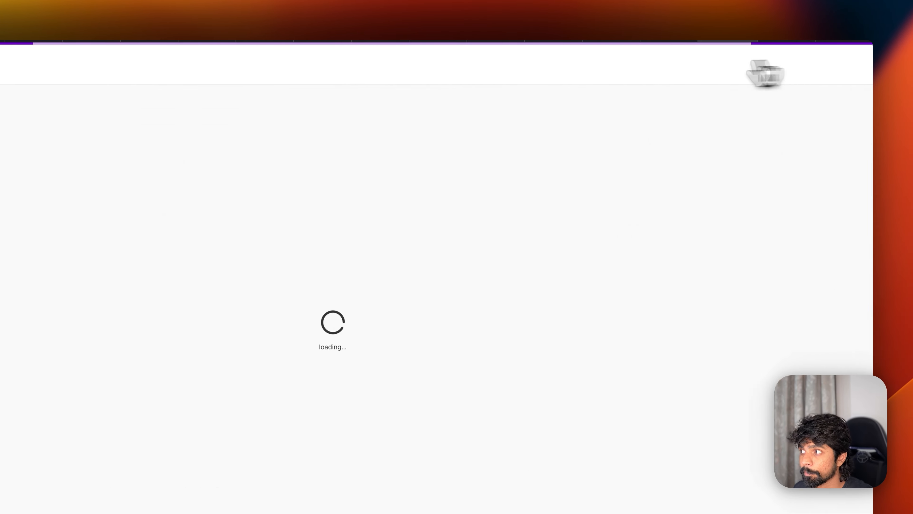
- Copy the Generate Linkedin Caption name from Airtable and start naming the scenario '(BCE) Transcrip'
key("super+Tab")
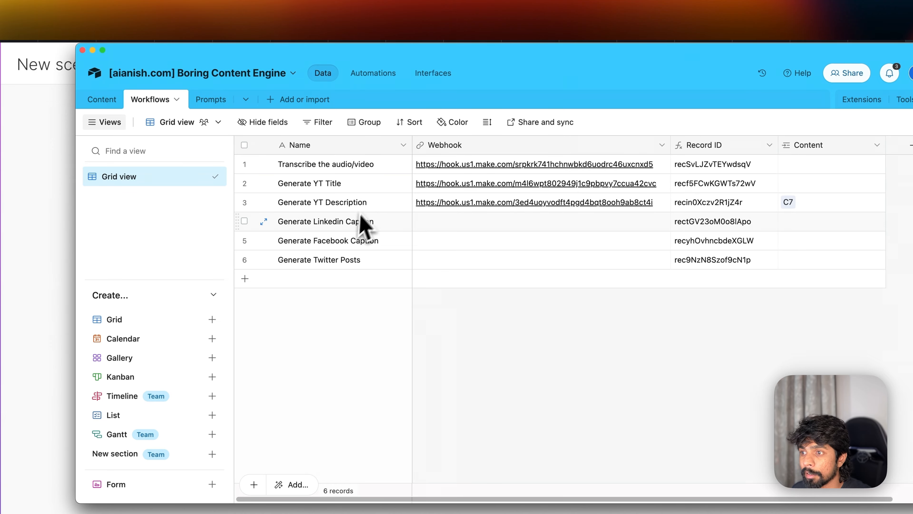
left_click(361, 222)
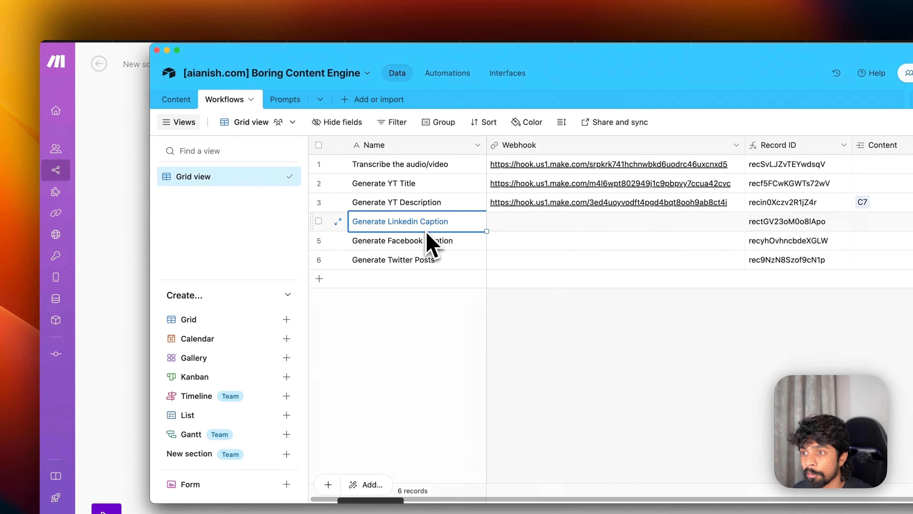
key("super+c")
key("super+Tab")
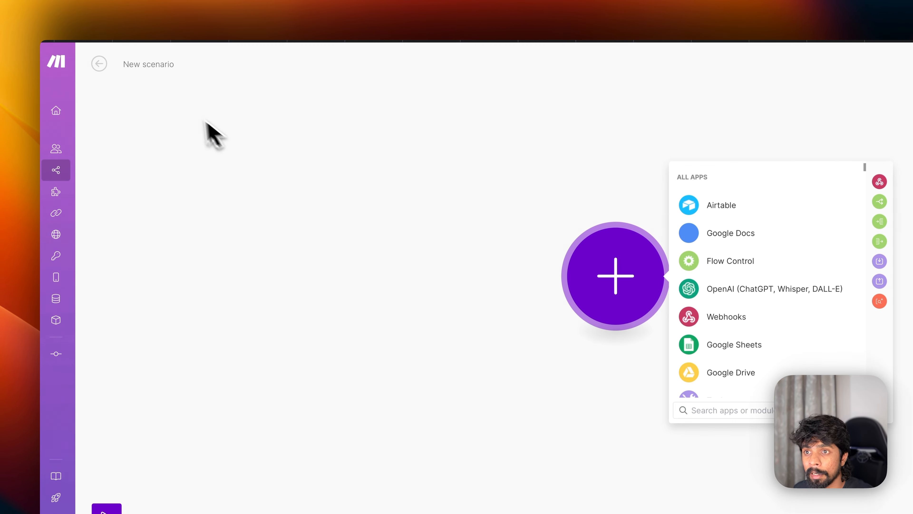
left_click(152, 68)
type("(BCE) Transcription → Generate Linkedin Caption")
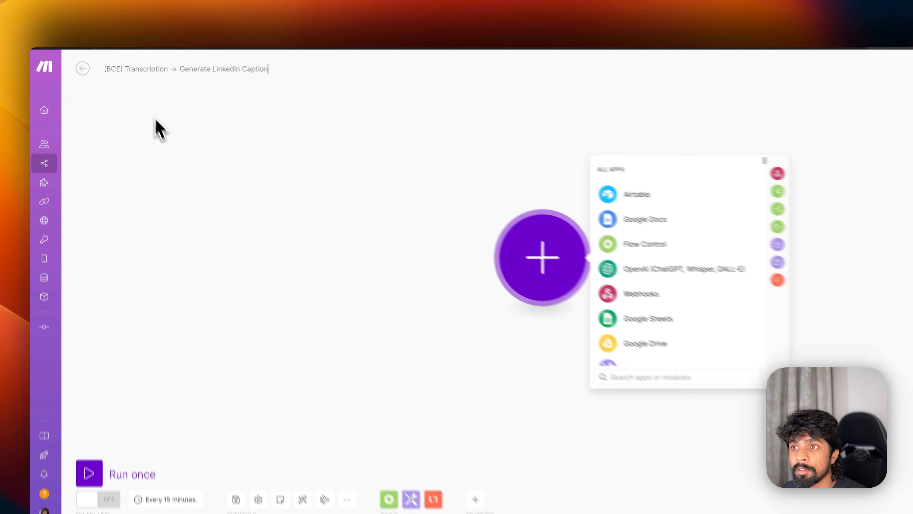
- Add a Custom webhook trigger as the new scenario's first module, searching 'webh'
left_click(160, 143)
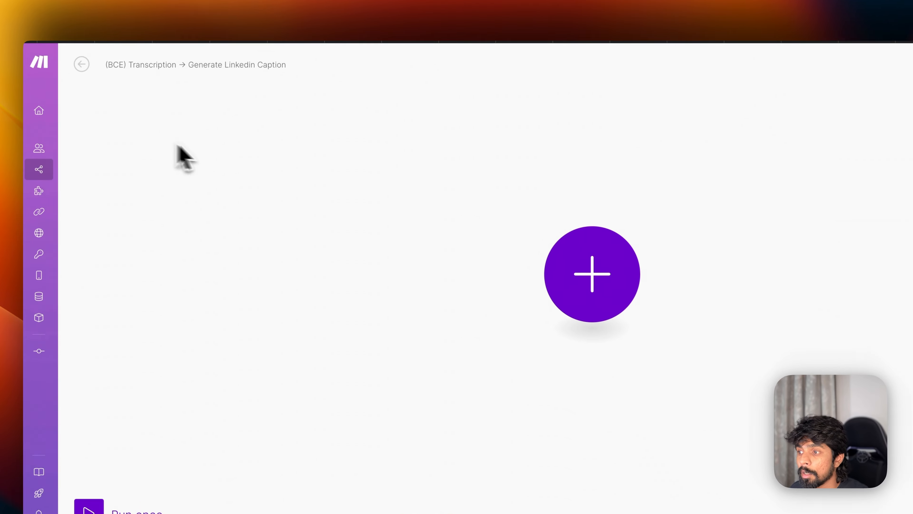
left_click(495, 256)
type("webhoo")
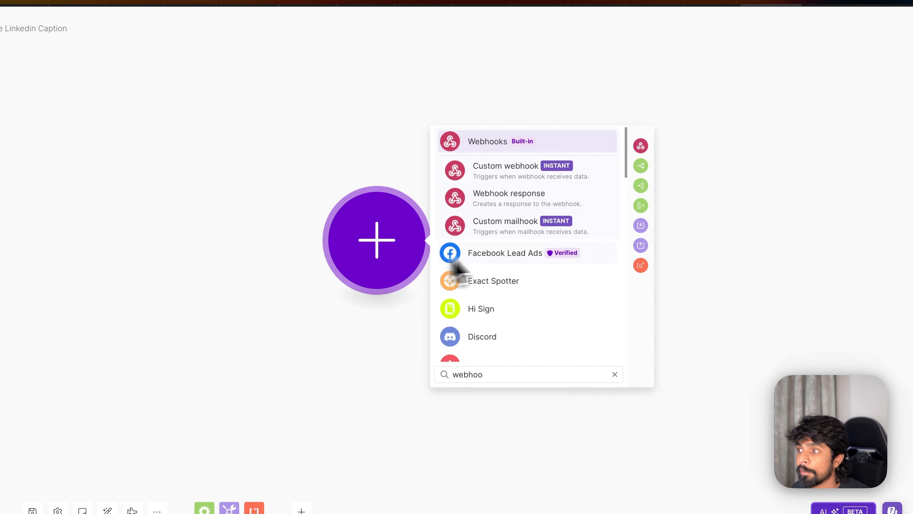
left_click(539, 179)
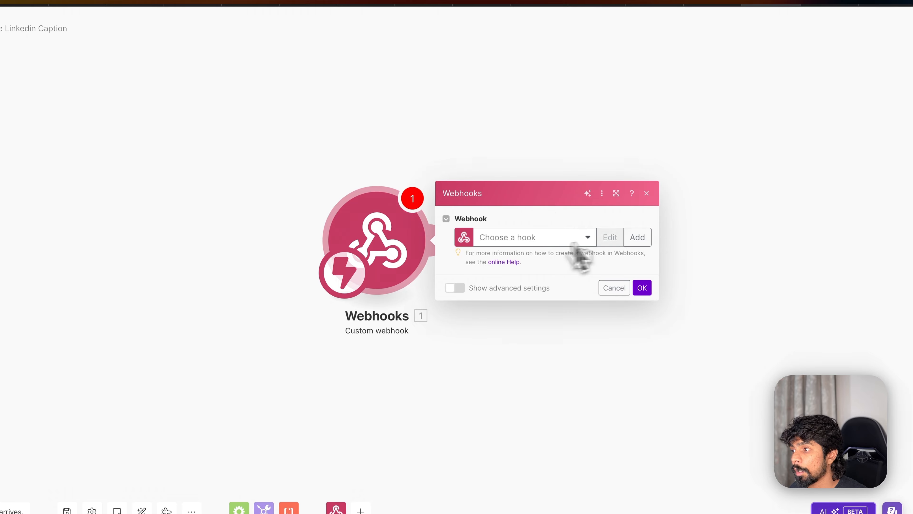
left_click(636, 237)
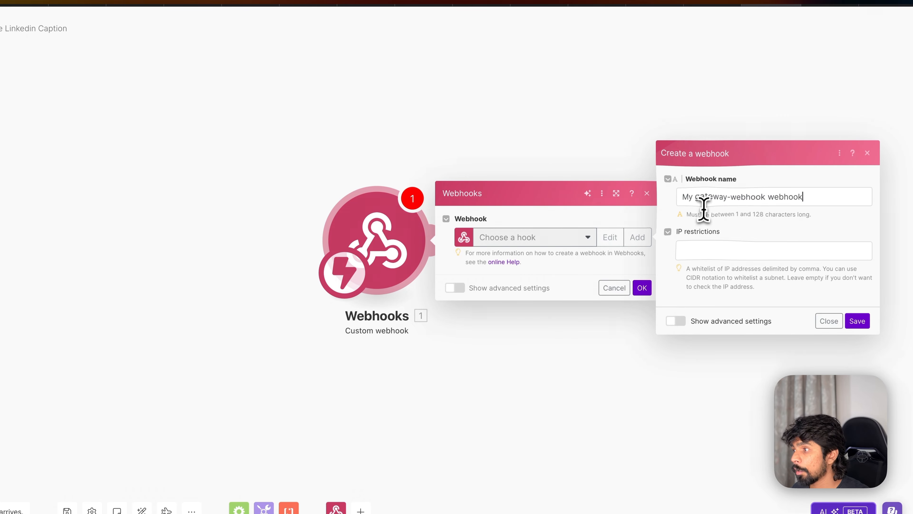
- Name the webhook Generate Linkedin Caption, save it, and copy its address
triple_click(703, 202)
key("ctrl+v")
left_click(857, 321)
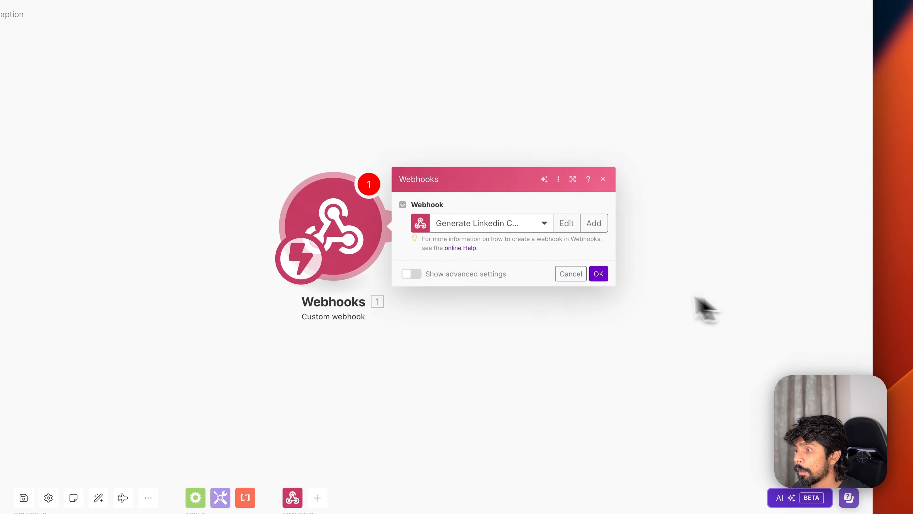
left_click(598, 308)
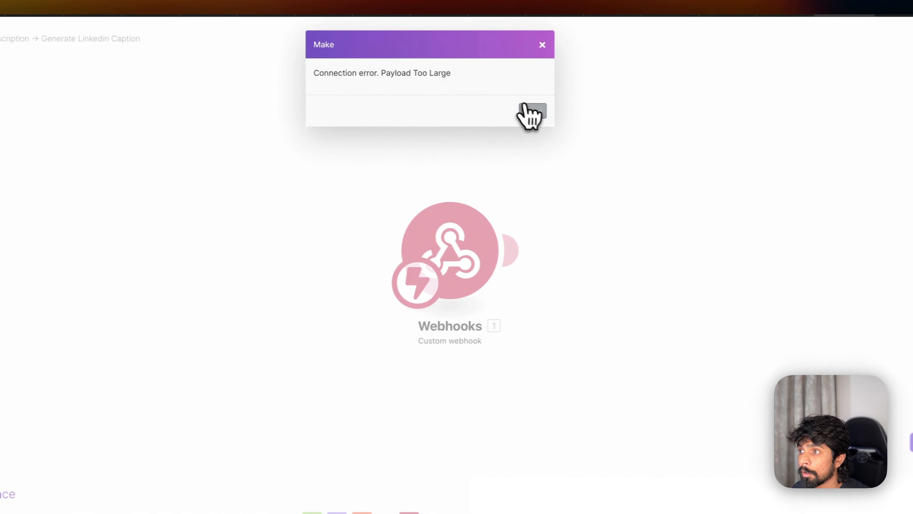
left_click(649, 129)
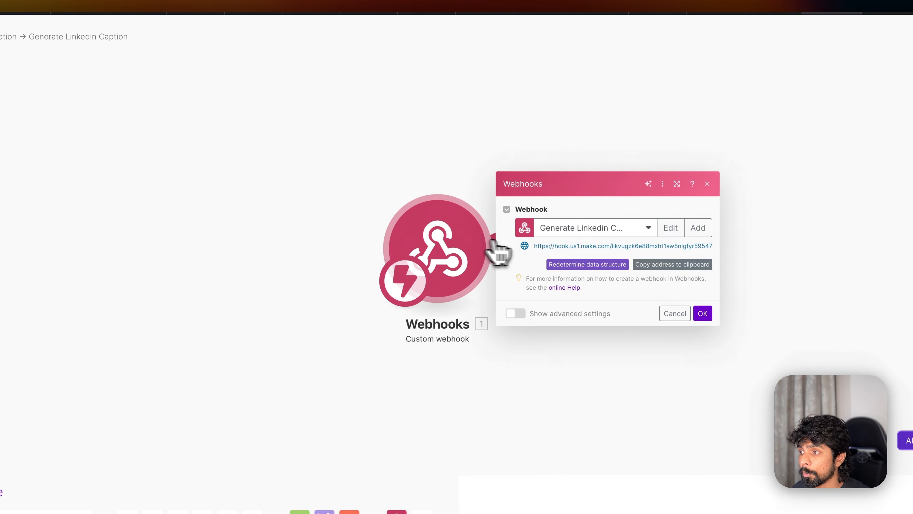
left_click(672, 264)
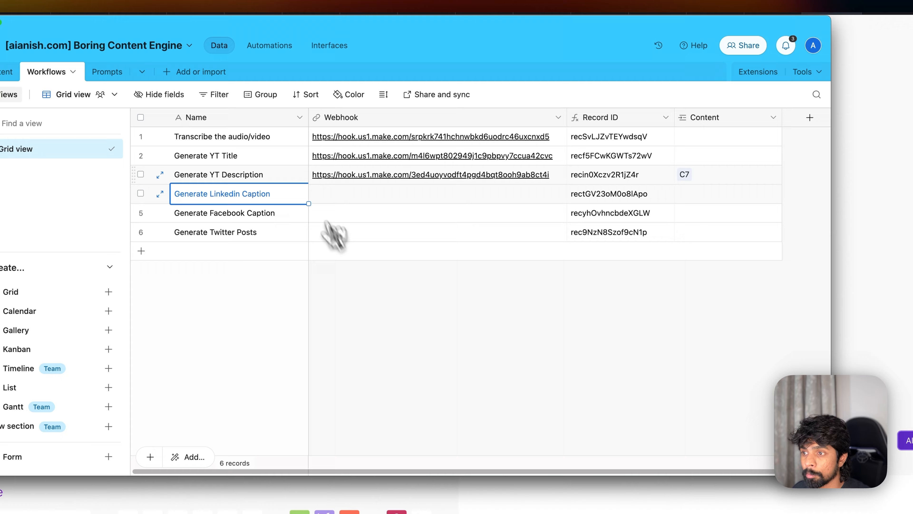
- Paste the webhook address into the Generate Linkedin Caption row's Webhook cell and run the scenario once
left_click(347, 200)
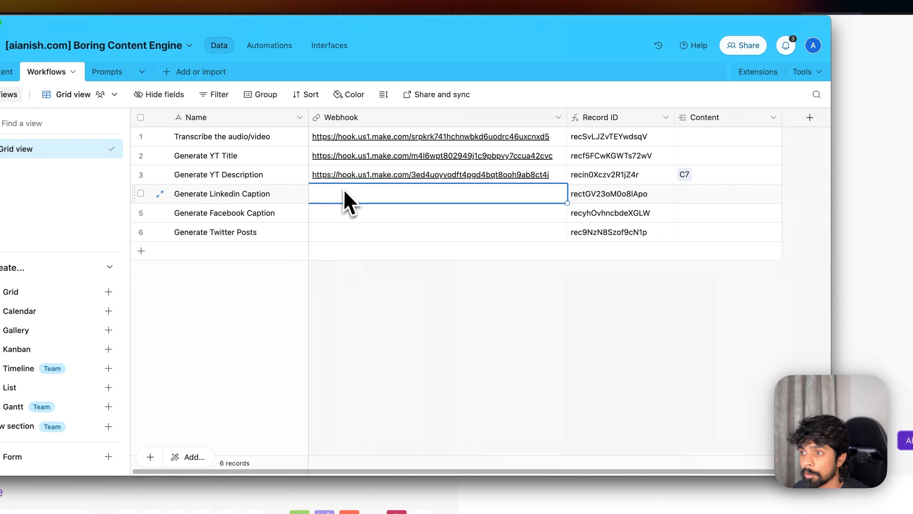
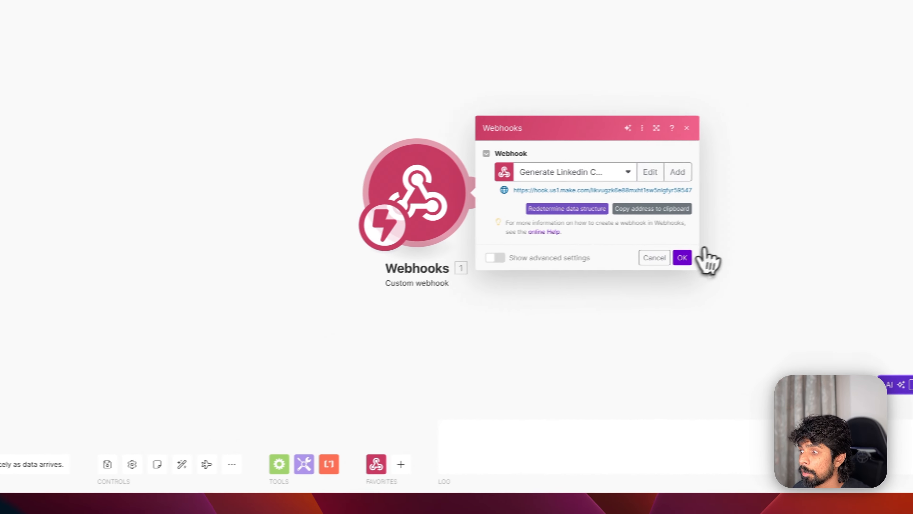
left_click(746, 283)
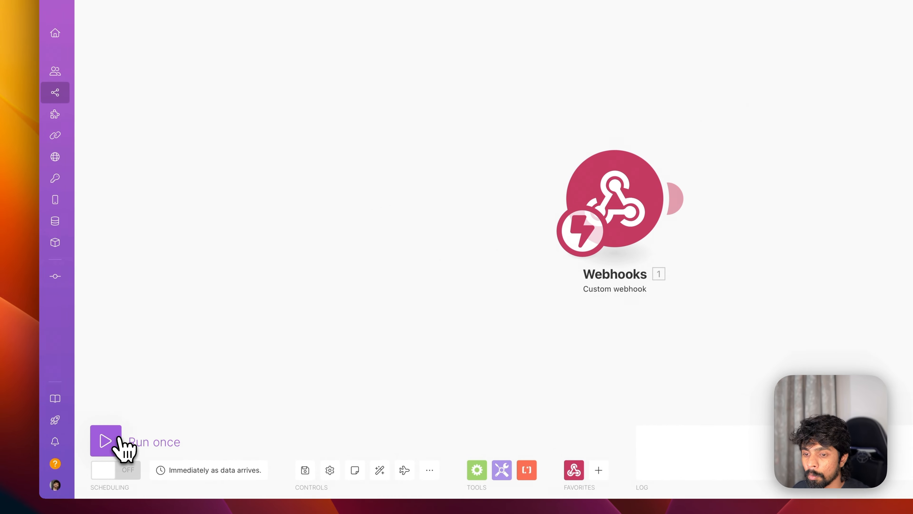
left_click(80, 419)
- Set record C7's Transformation to Generate Linkedin Caption and run its automation
key("super+Tab")
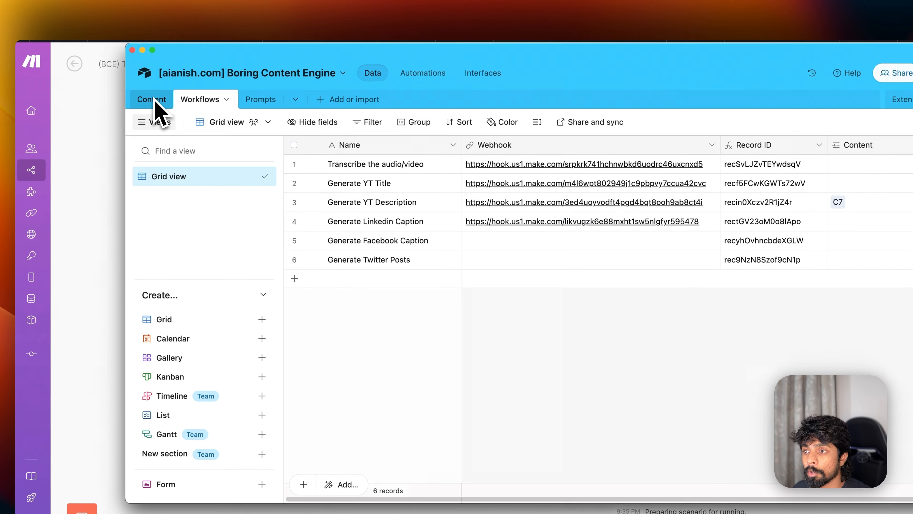
left_click(151, 99)
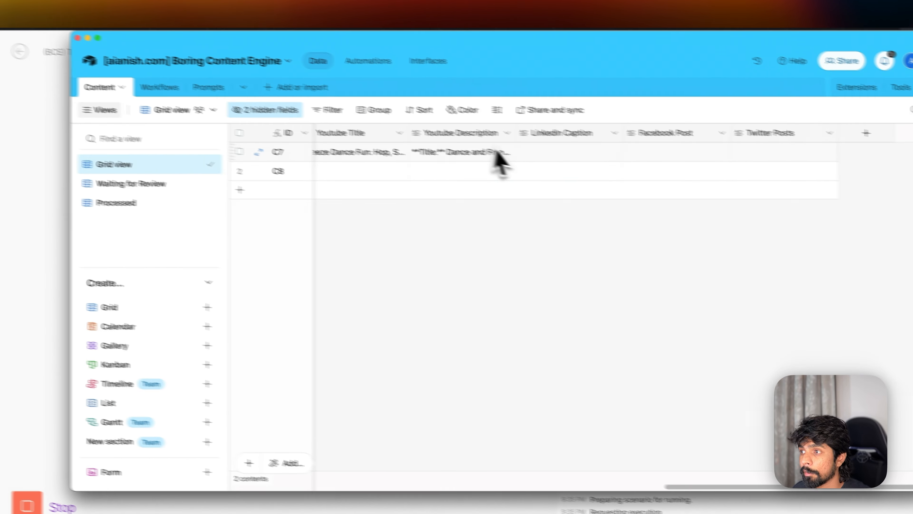
scroll(580, 180, "left", 5)
left_click(349, 144)
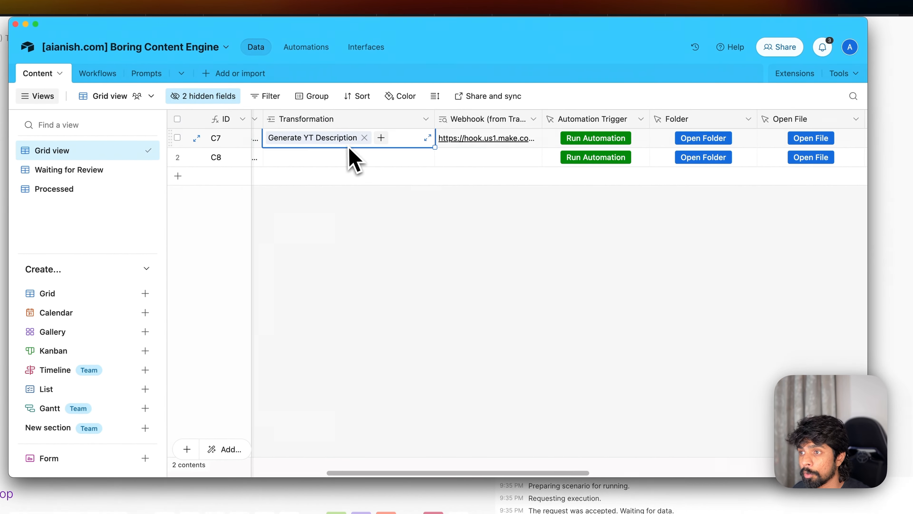
left_click(274, 139)
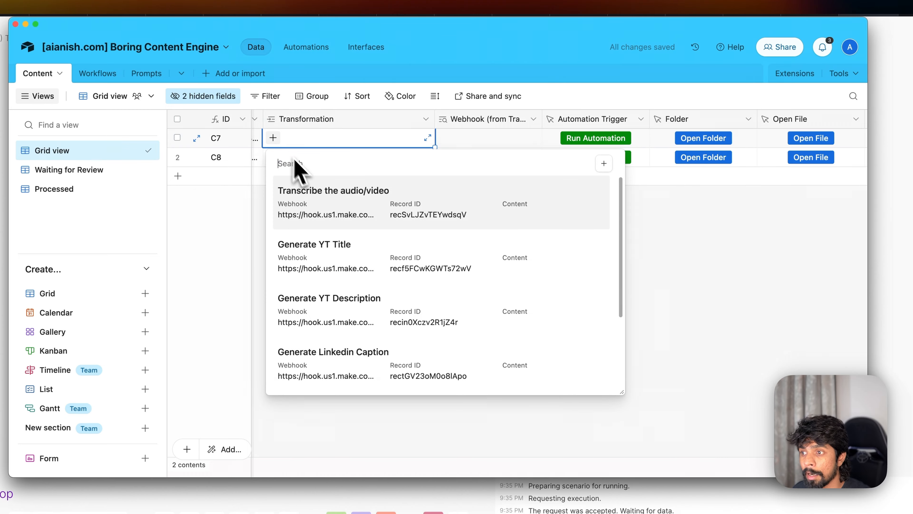
scroll(334, 252, "down", 3)
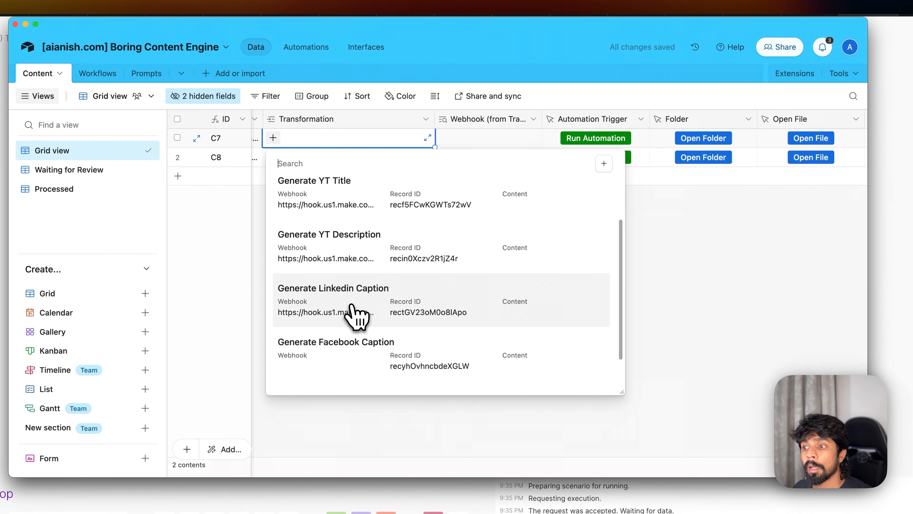
left_click(356, 317)
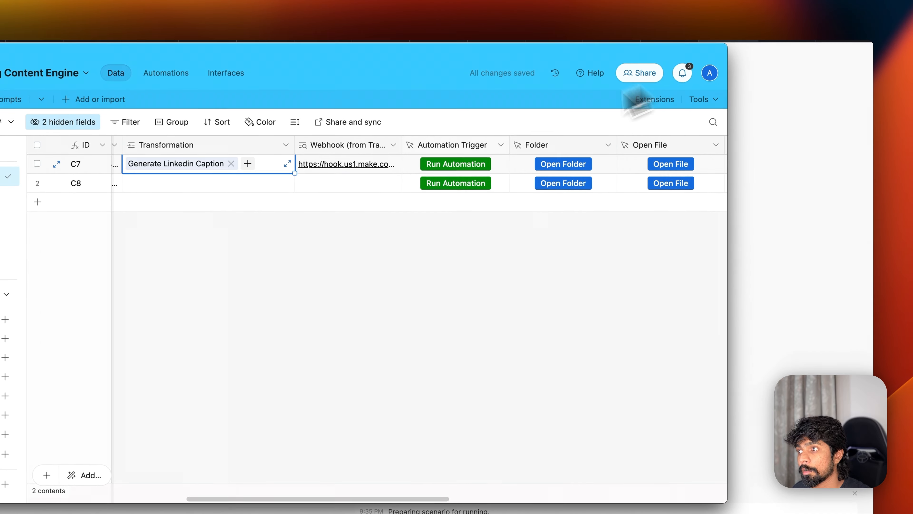
left_click(443, 167)
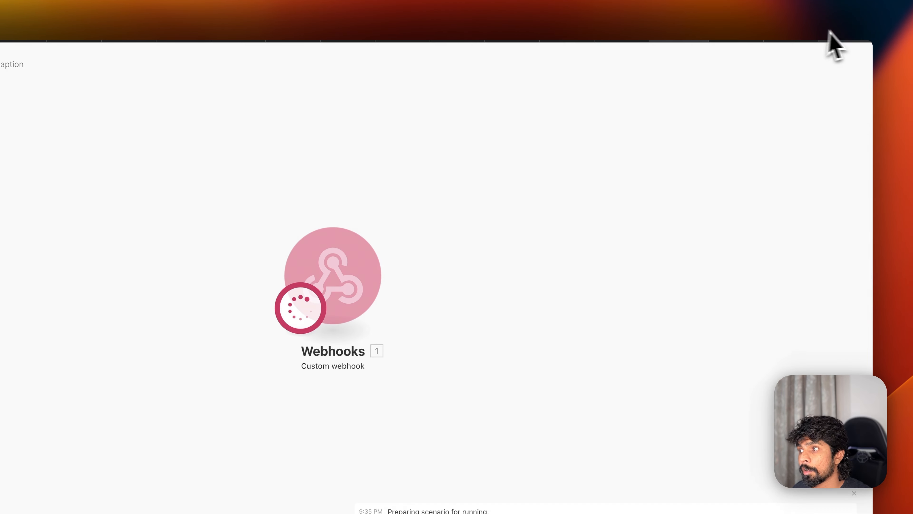
left_click(850, 34)
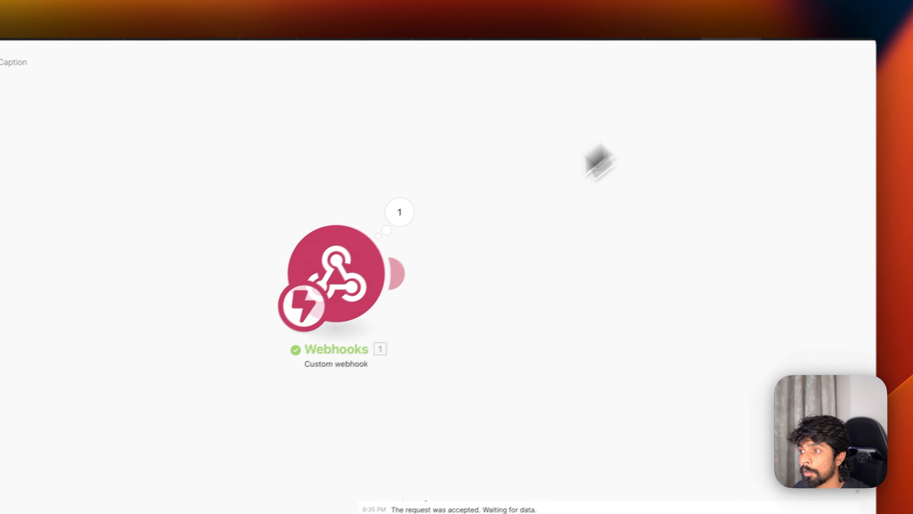
- Review the webhook's received bundle and add an Airtable Get a Record step after it
left_click(399, 212)
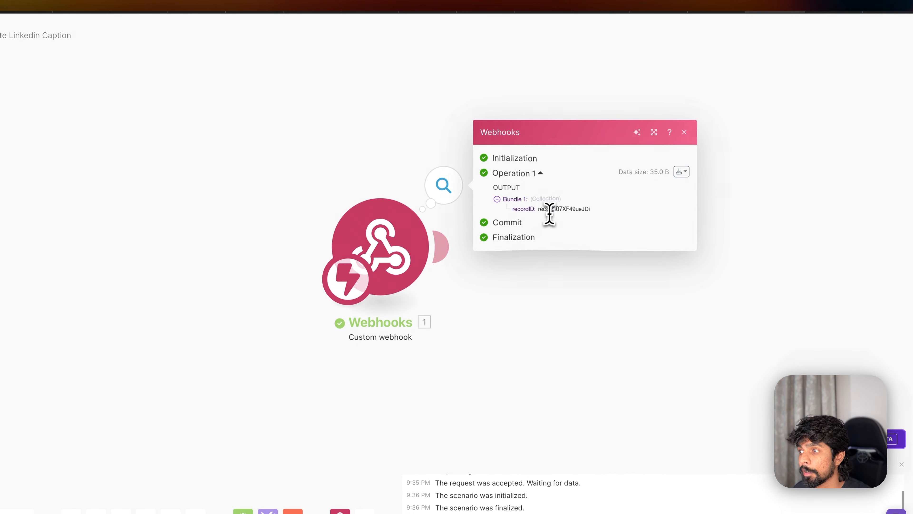
left_click(577, 367)
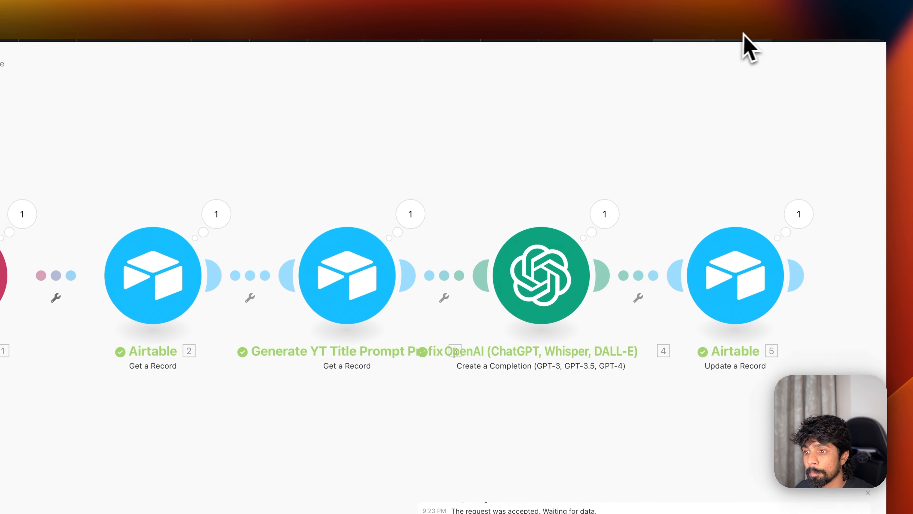
left_click(750, 36)
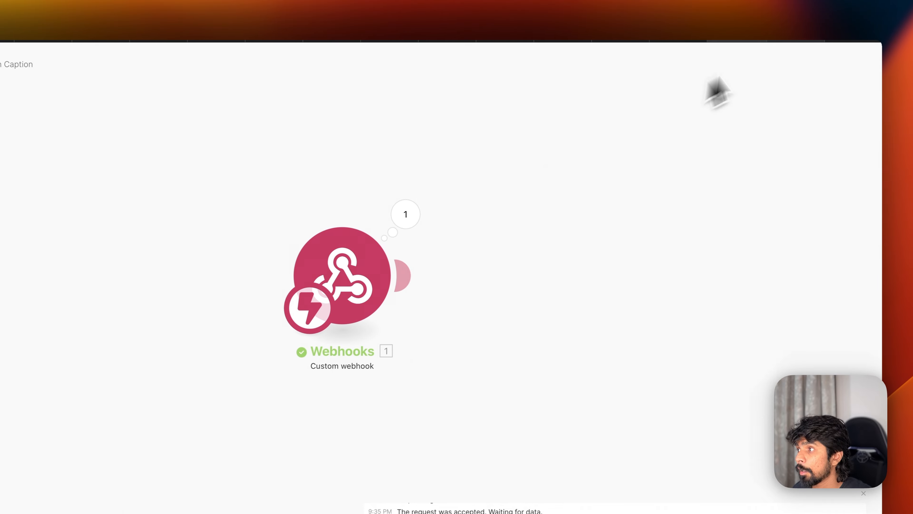
left_click(397, 275)
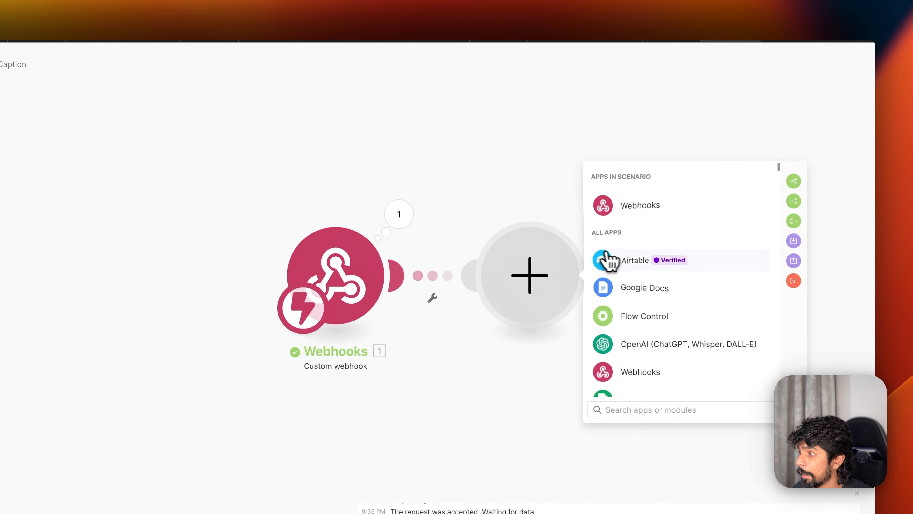
left_click(607, 260)
left_click(638, 302)
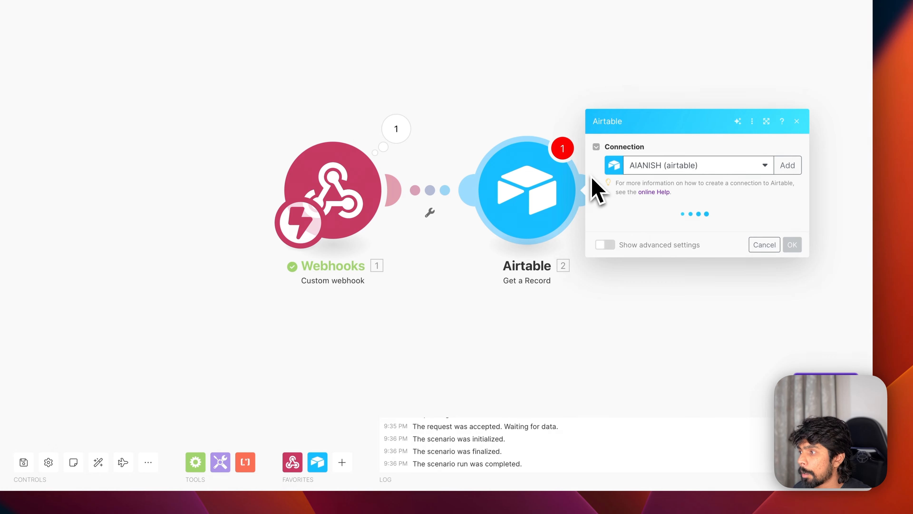
- Set the step to base Boring Content Engine, table Content, with the webhook's recordID as Record ID
left_click(630, 227)
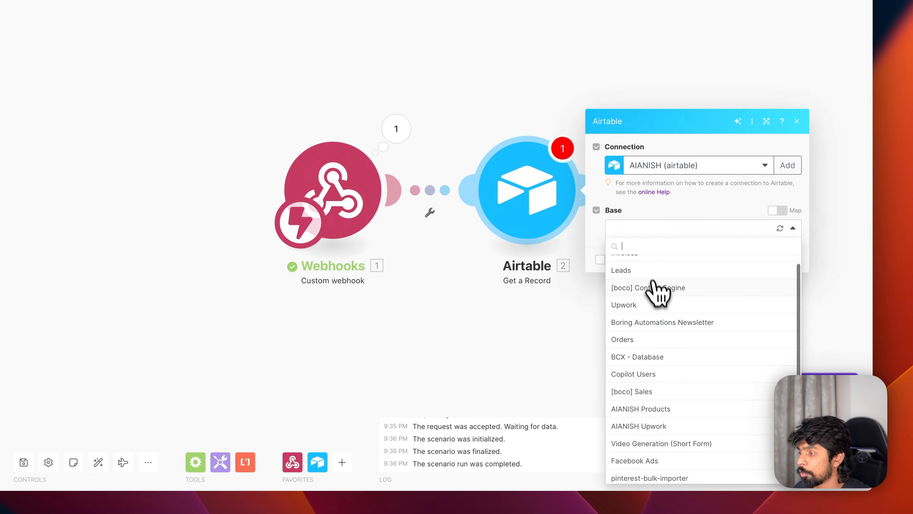
scroll(652, 286, "down", 4)
left_click(668, 472)
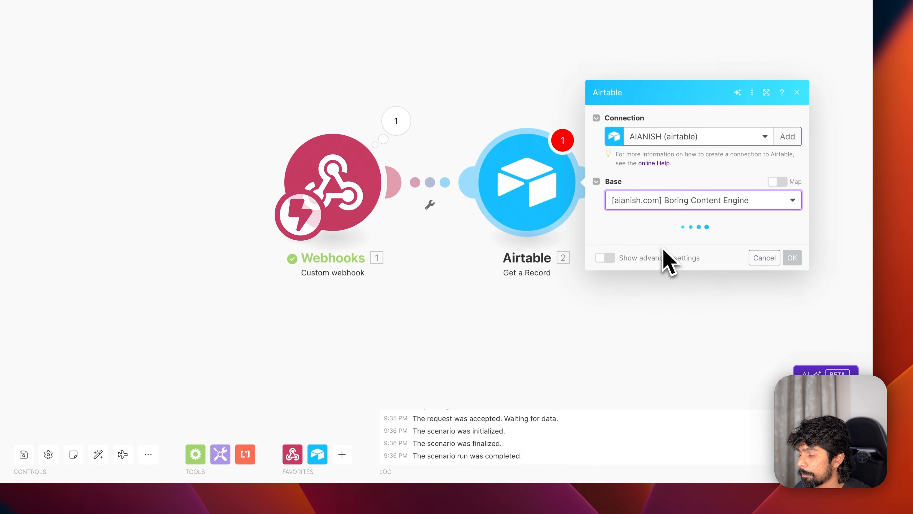
left_click(652, 238)
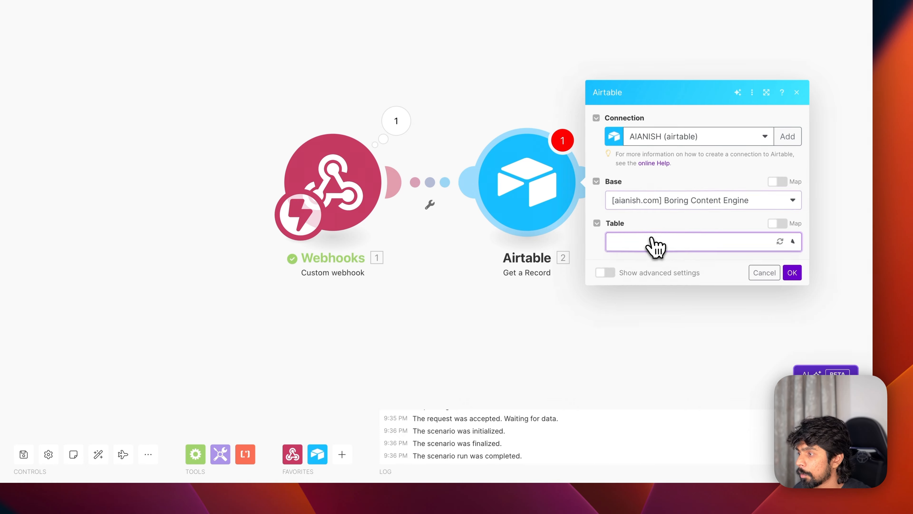
left_click(655, 258)
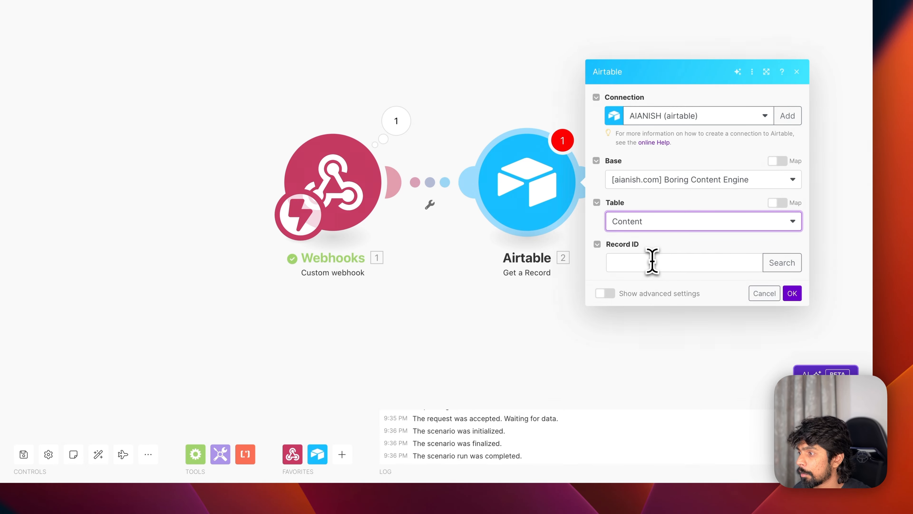
left_click(652, 260)
left_click(791, 294)
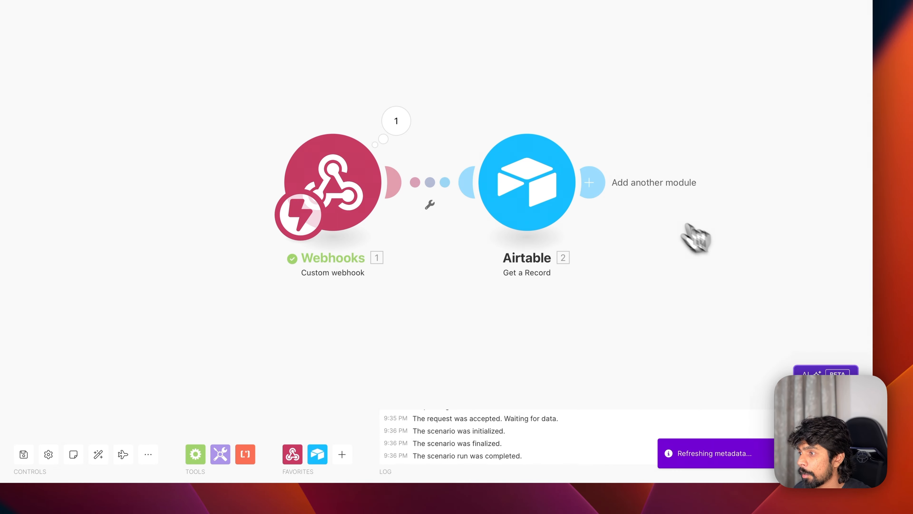
left_click(546, 193)
left_click(680, 261)
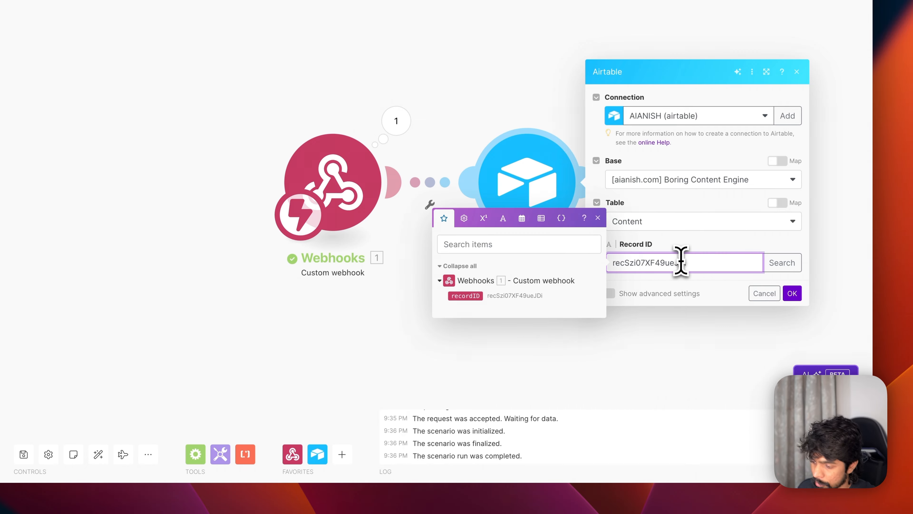
left_click_drag(467, 296, 658, 280)
left_click(792, 293)
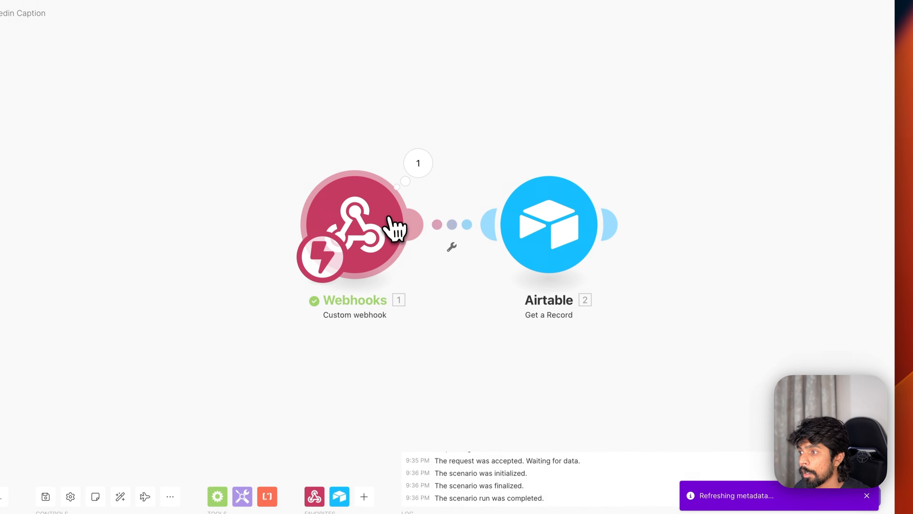
- Run only the Airtable step with a sample record ID and inspect the dance and freeze.mp3 record
right_click(544, 190)
left_click(597, 253)
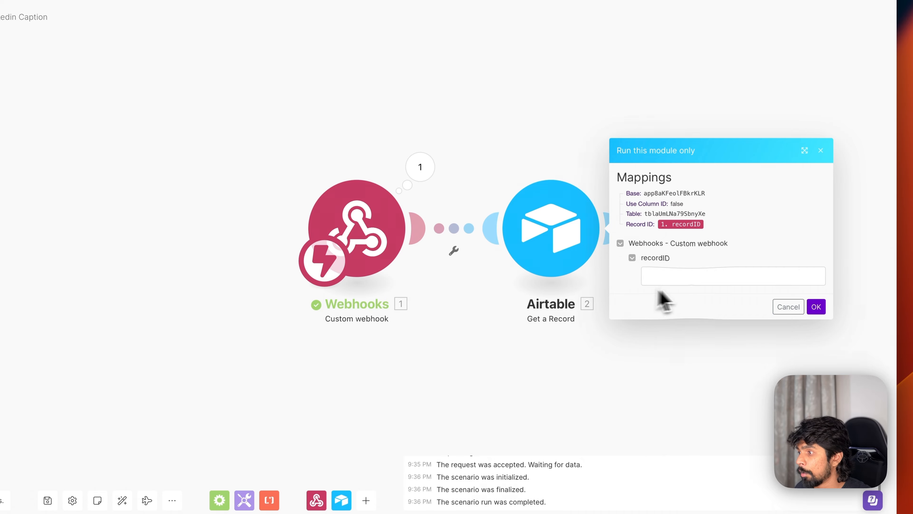
type("recSzi07XF49ueJDi")
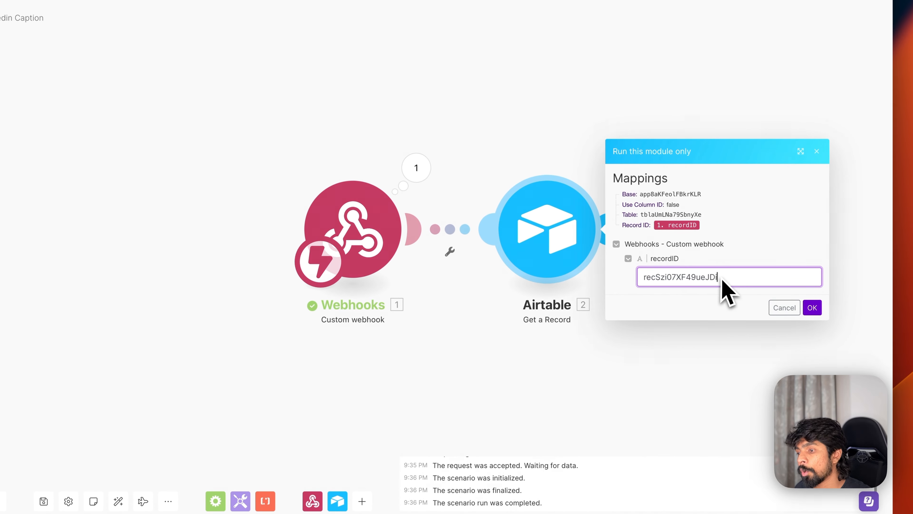
left_click(812, 307)
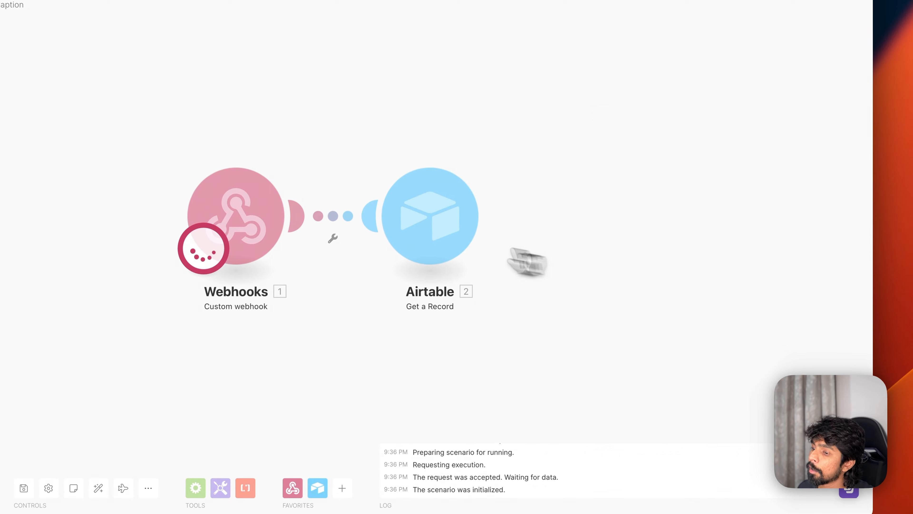
left_click(498, 158)
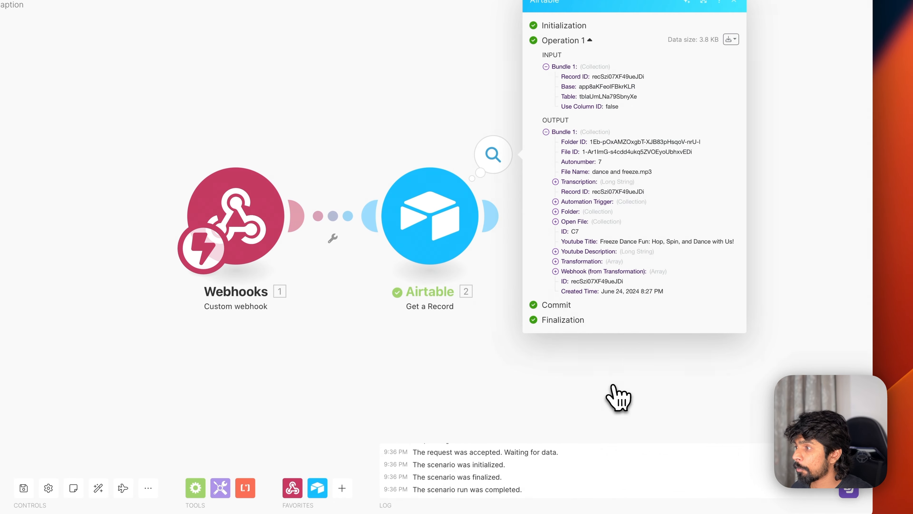
left_click(573, 408)
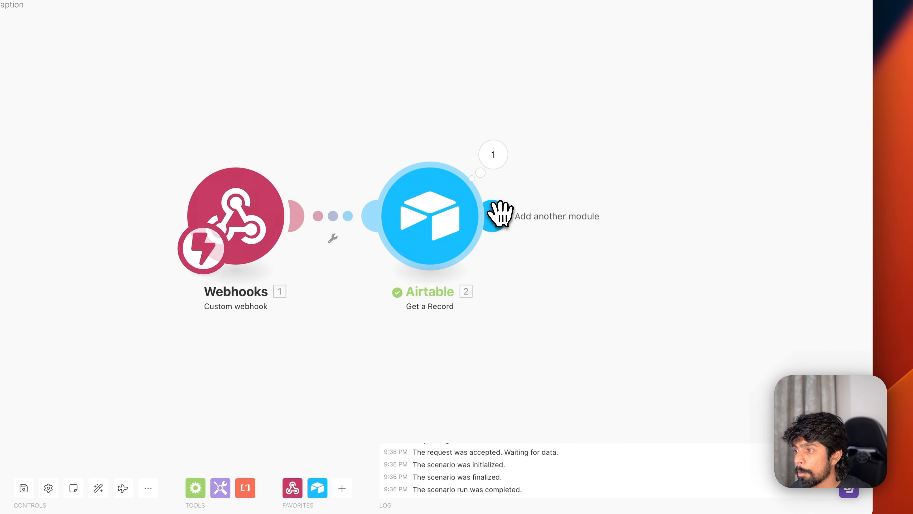
- Add another Airtable Get a Record step on the Boring Content Engine base's Prompts table
left_click(499, 215)
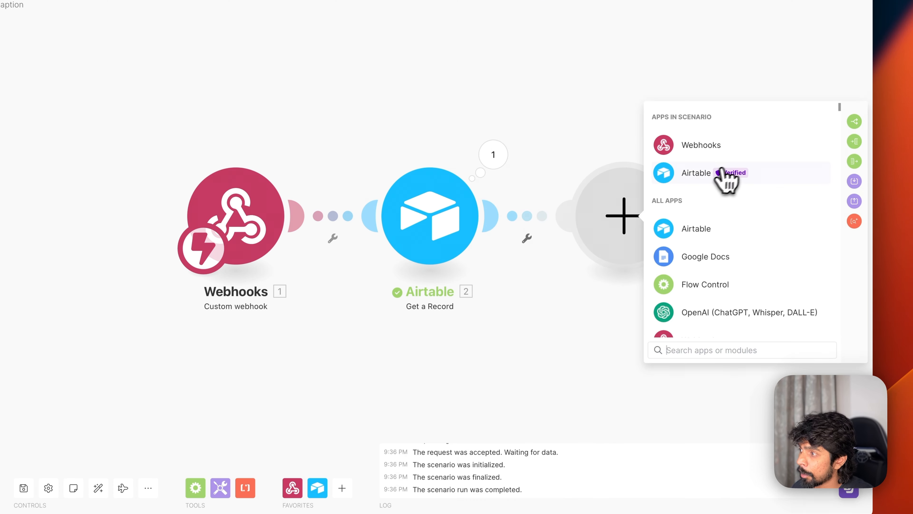
left_click(726, 178)
left_click(716, 234)
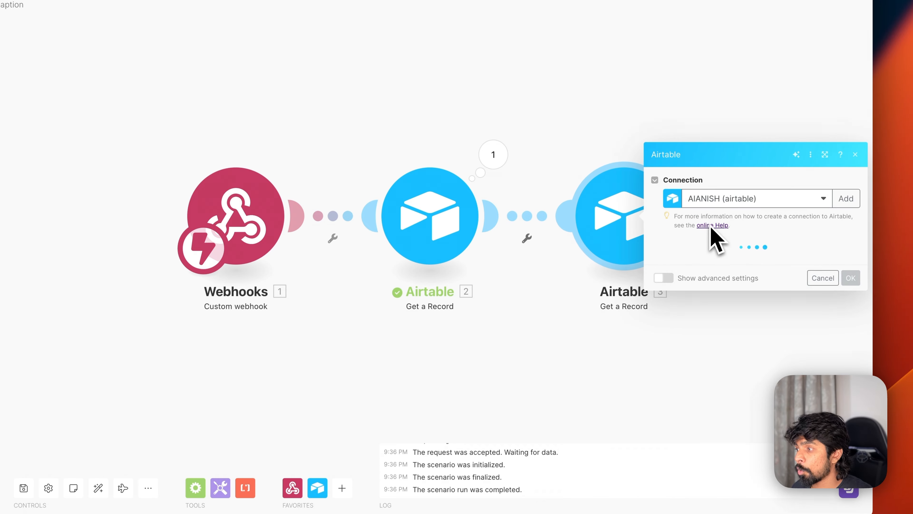
left_click(708, 253)
scroll(709, 317, "down", 10)
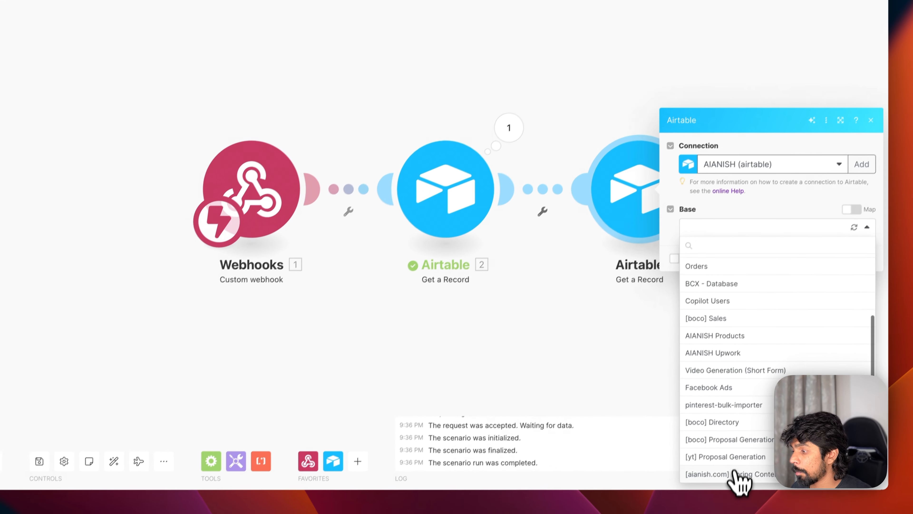
left_click(735, 473)
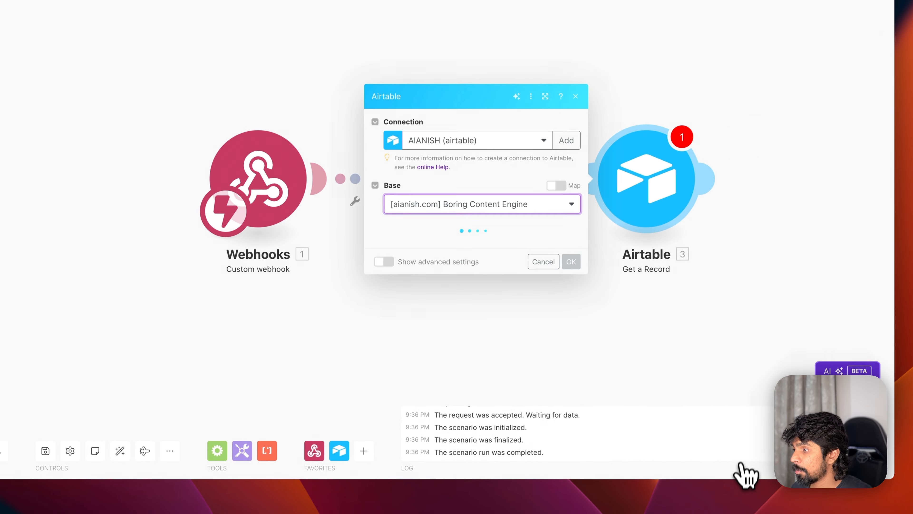
left_click(437, 241)
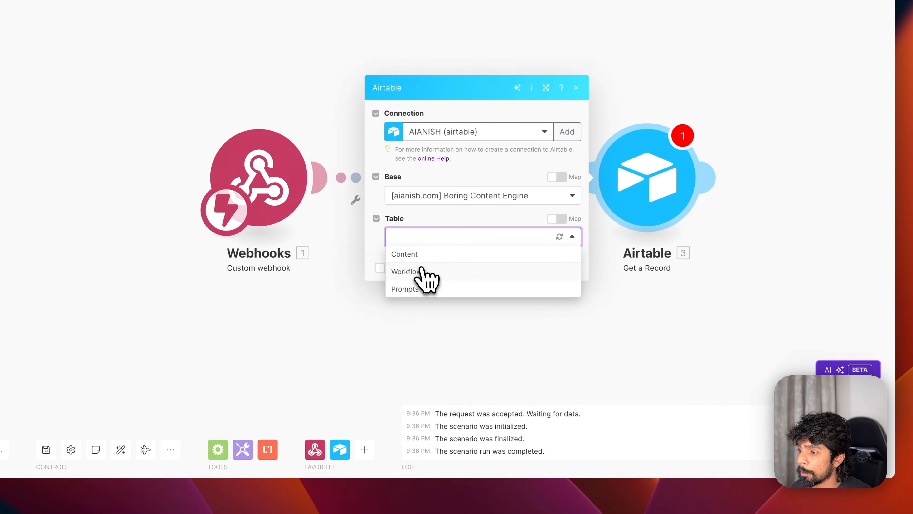
left_click(420, 289)
- Copy the Linkedin Caption record ID from Airtable's Prompts table into the step's Record ID
key("super+Tab")
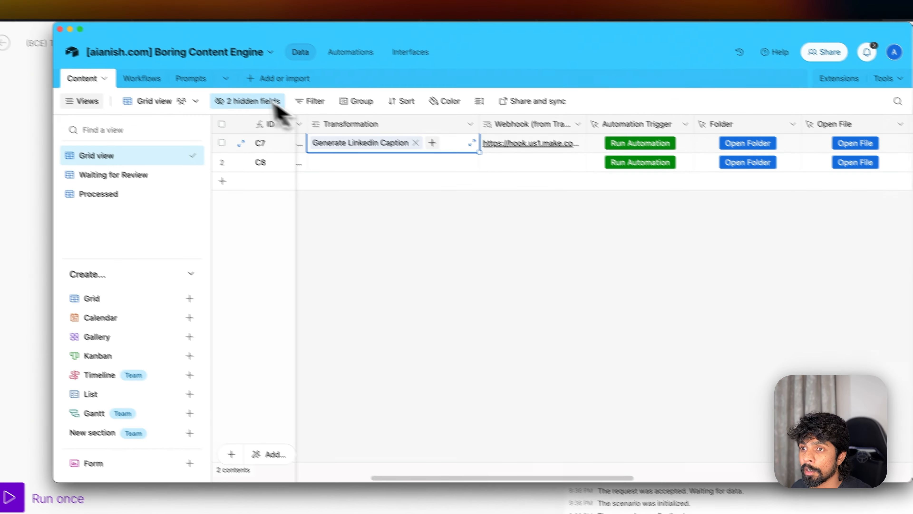
left_click(190, 79)
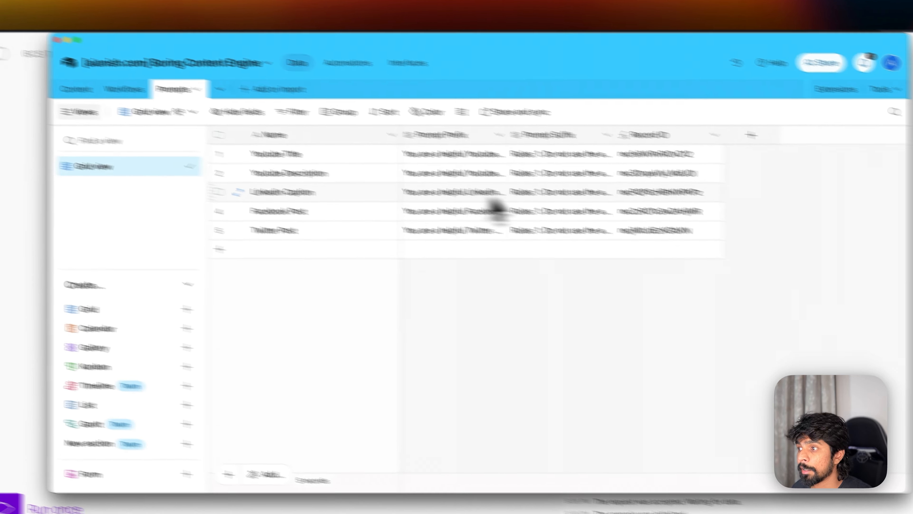
left_click(647, 192)
key("super+c")
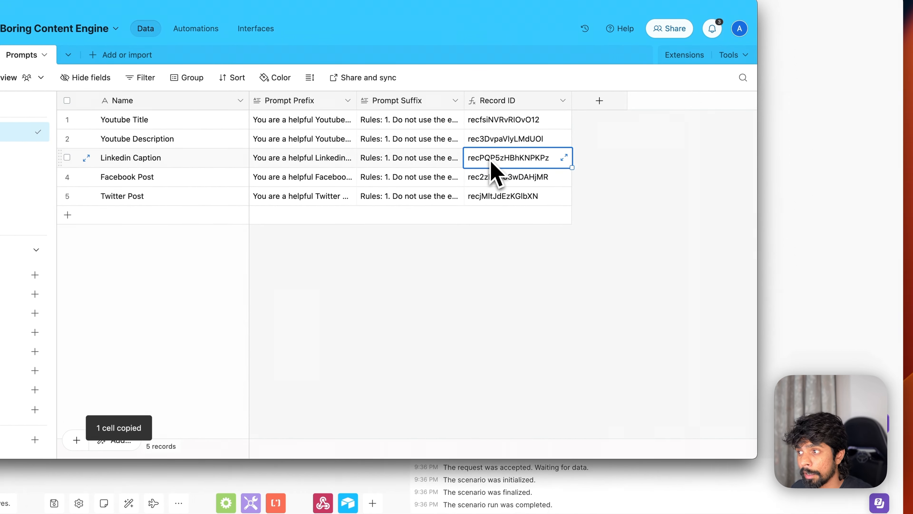
key("super+Tab")
left_click(455, 315)
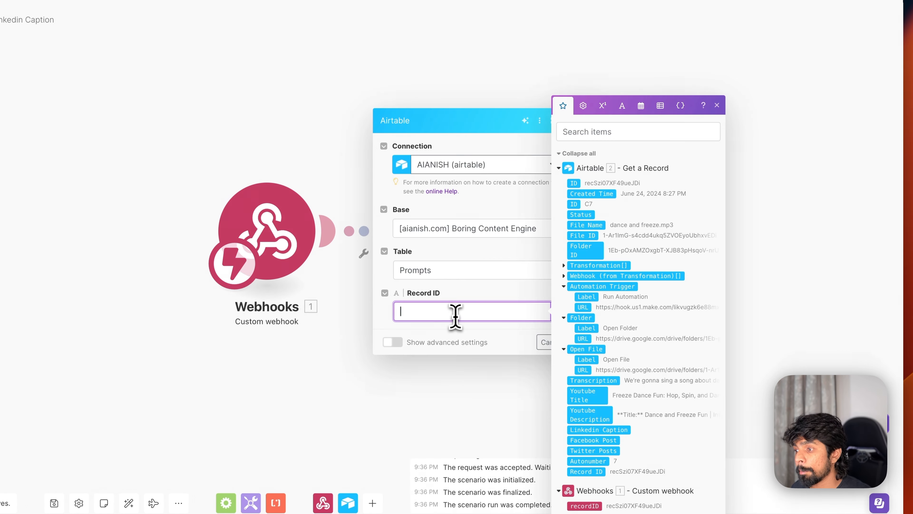
left_click(522, 329)
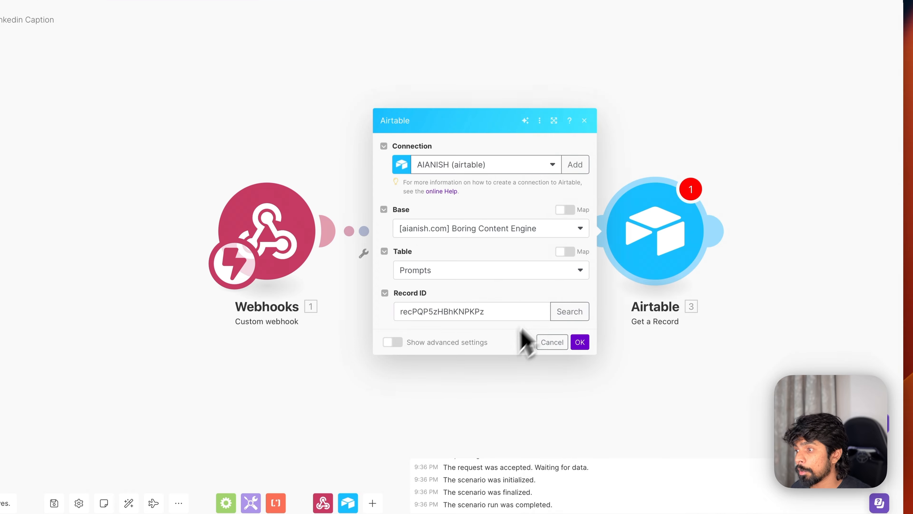
left_click(578, 341)
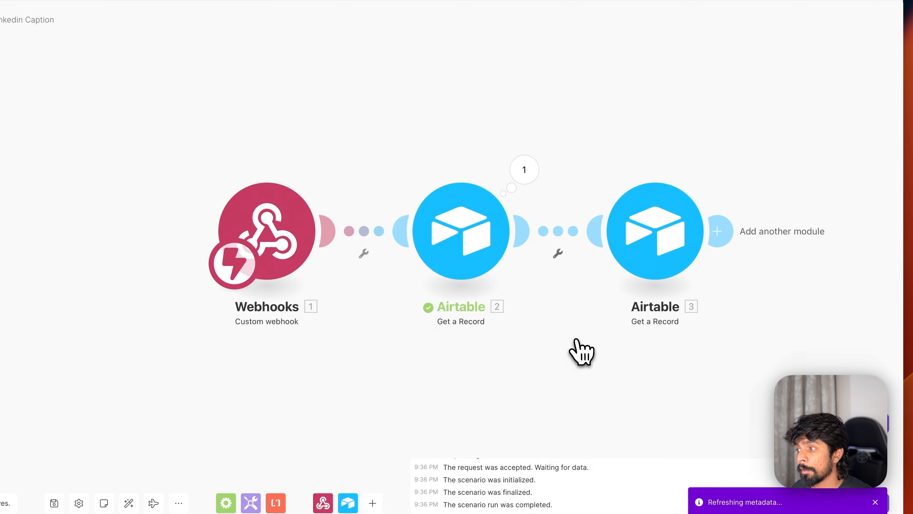
- Run only the third Airtable step and inspect the returned Linkedin Caption prompt record
scroll(633, 259, "right", 10)
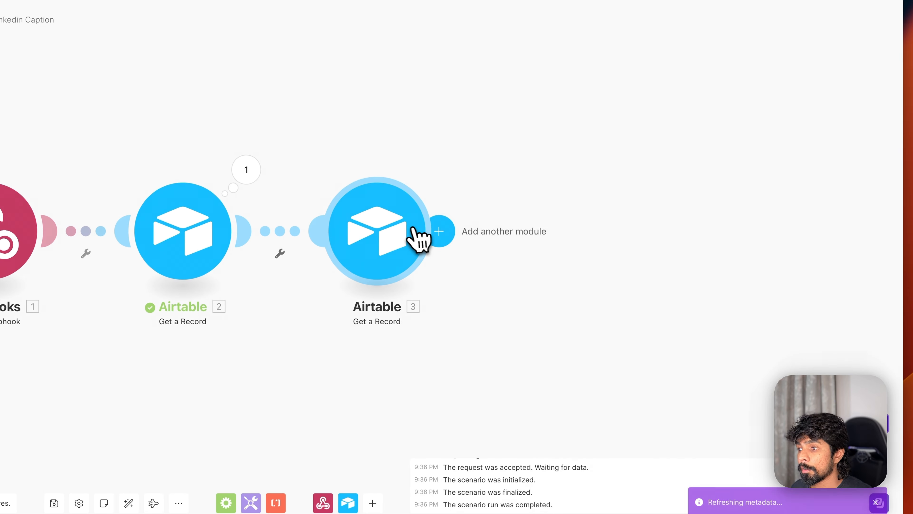
right_click(396, 243)
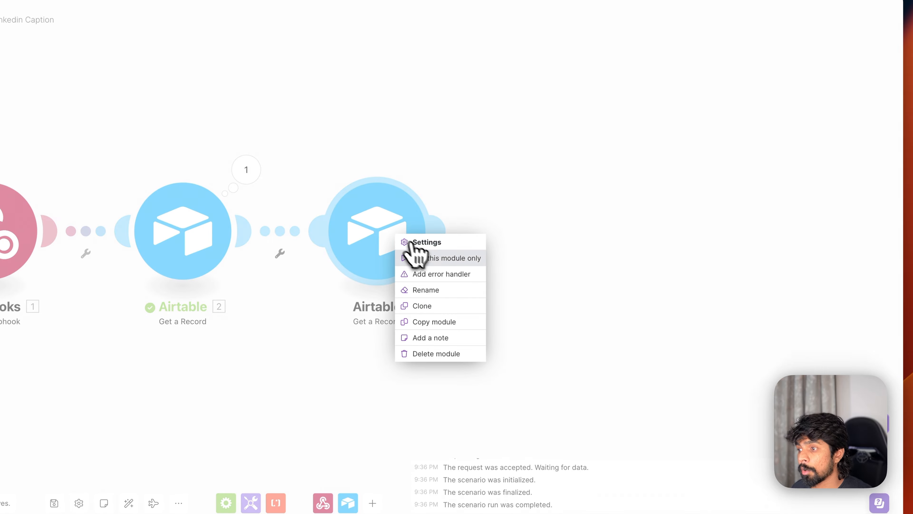
left_click(414, 256)
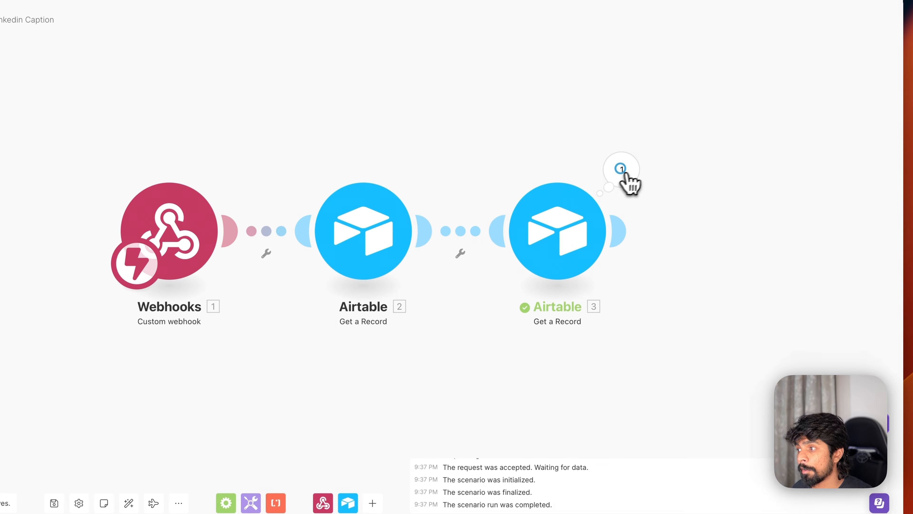
left_click(621, 170)
left_click(670, 407)
scroll(670, 399, "right", 5)
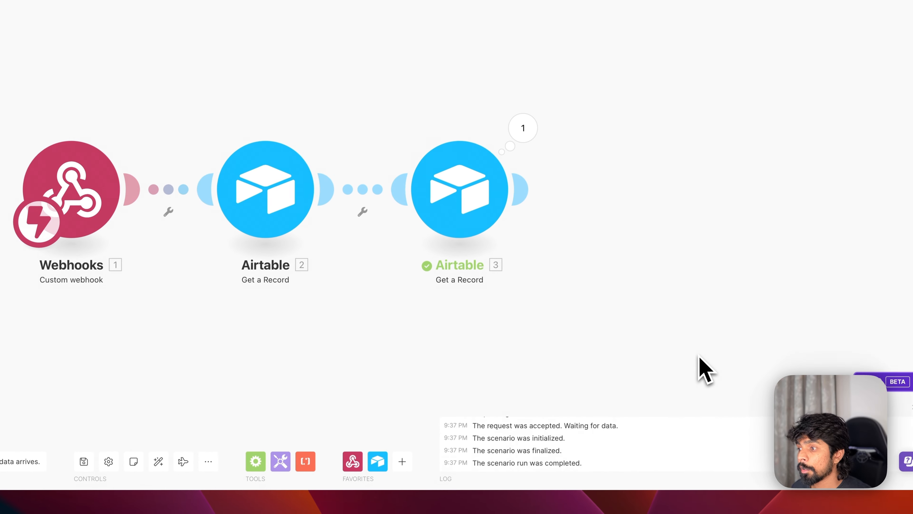
- Add an OpenAI Create a Completion step using the gpt-4o model
left_click(567, 230)
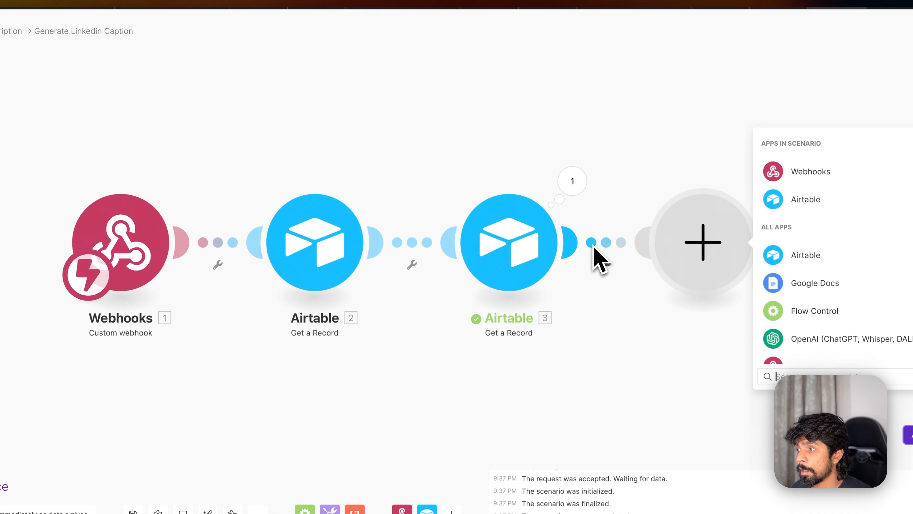
type("openai")
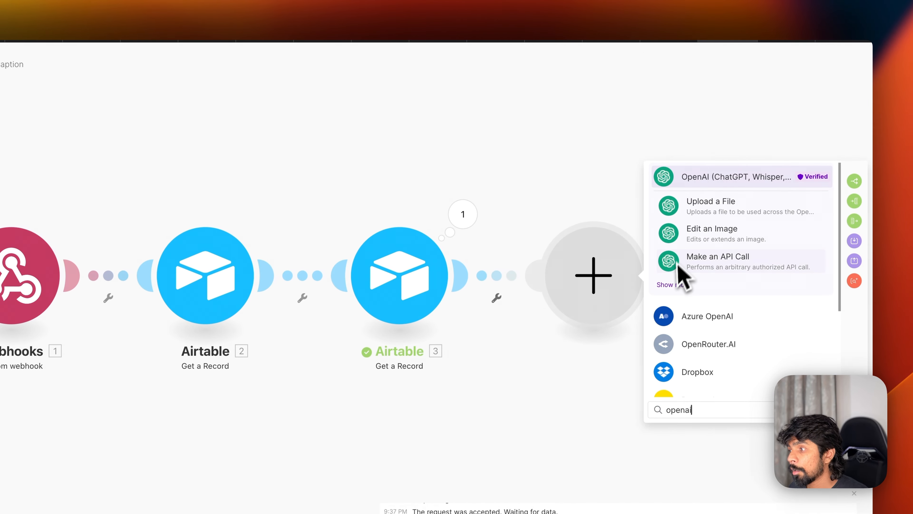
left_click(673, 284)
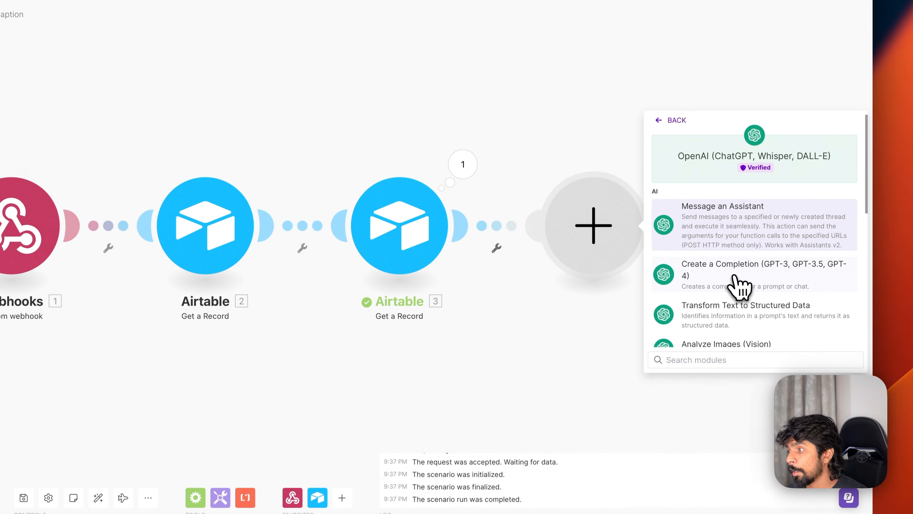
left_click(717, 271)
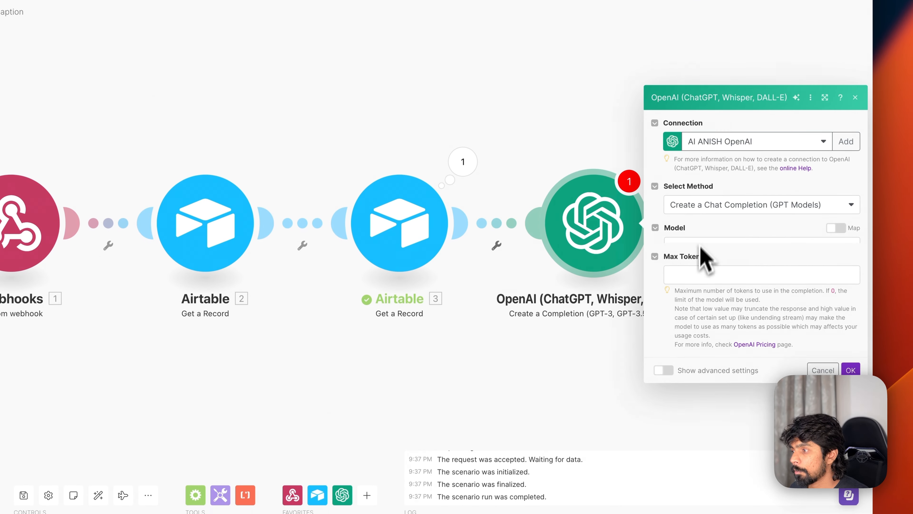
left_click(700, 208)
left_click(704, 253)
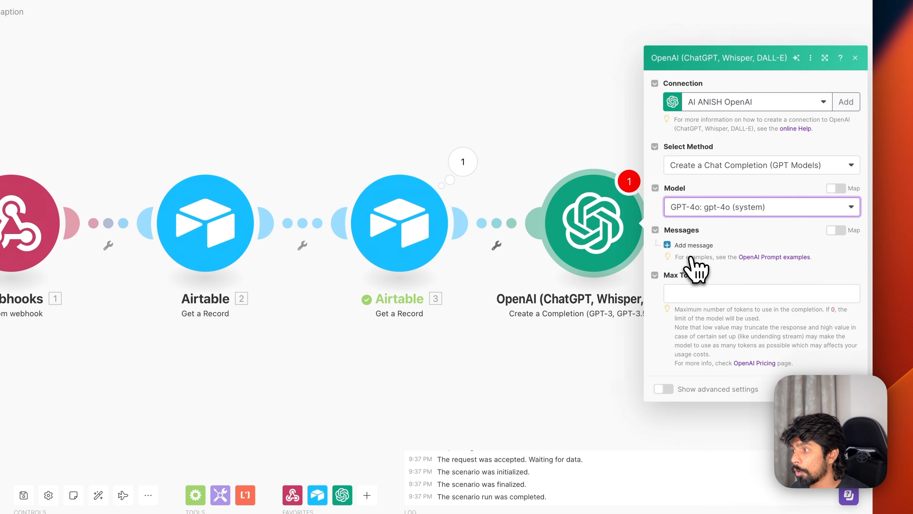
- Add a first chat message with the User role and adjust Max Tokens
left_click(692, 245)
left_click(721, 231)
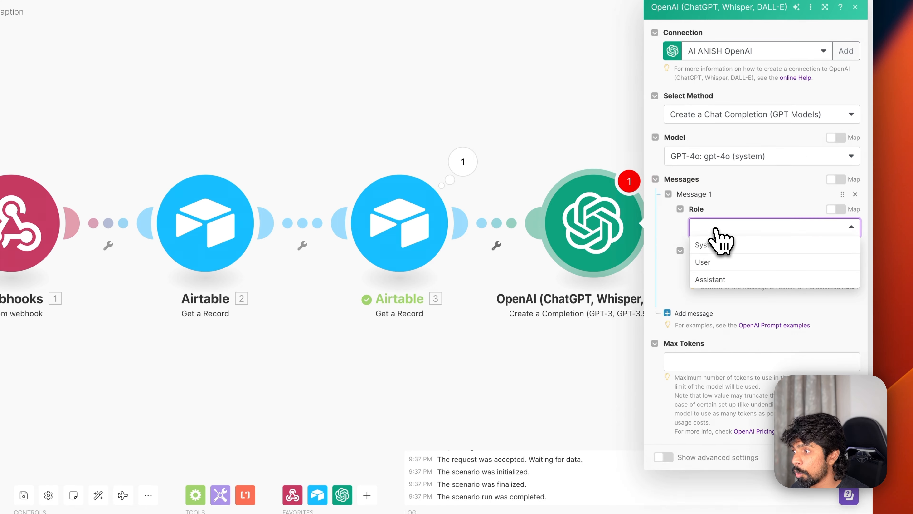
left_click(717, 268)
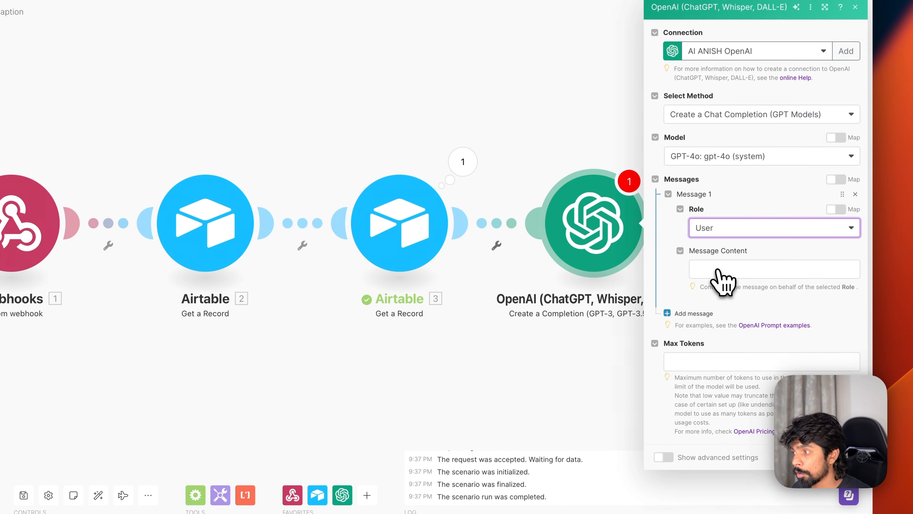
left_click(713, 360)
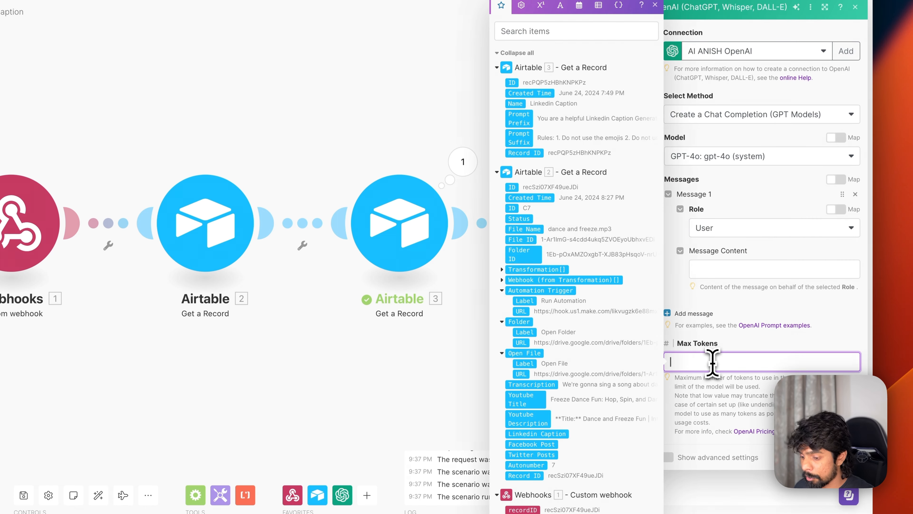
left_click(714, 270)
- Compose the message from Prompt Prefix, quoted Transcription and Prompt Suffix, then save the step
left_click_drag(545, 120, 731, 227)
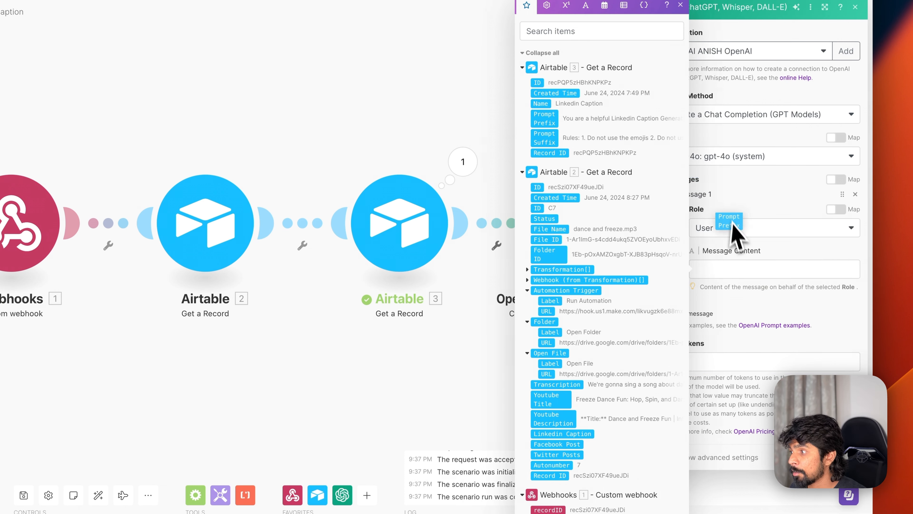
key("Return")
key("Return")
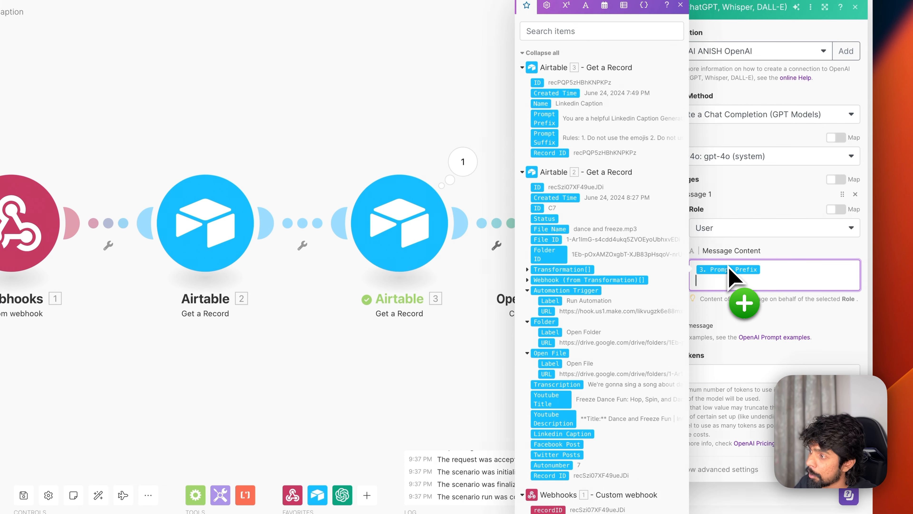
type("\"")
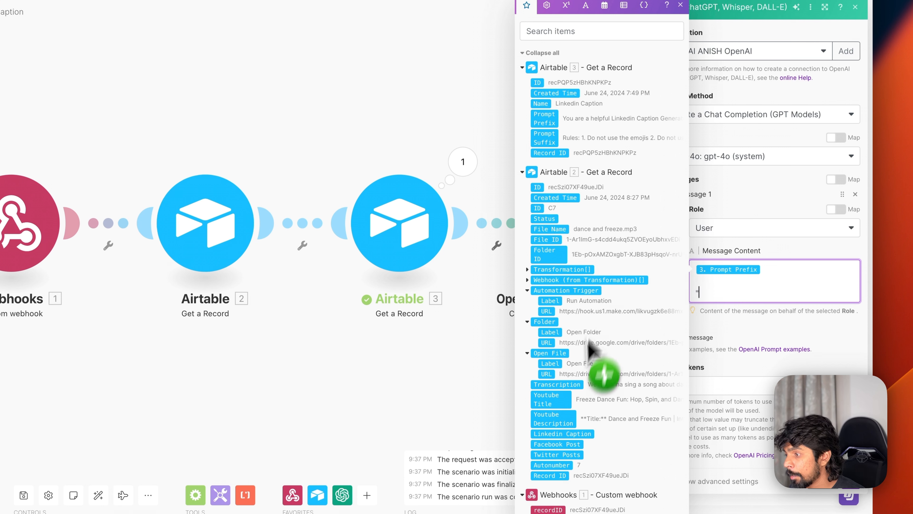
left_click_drag(551, 404, 723, 295)
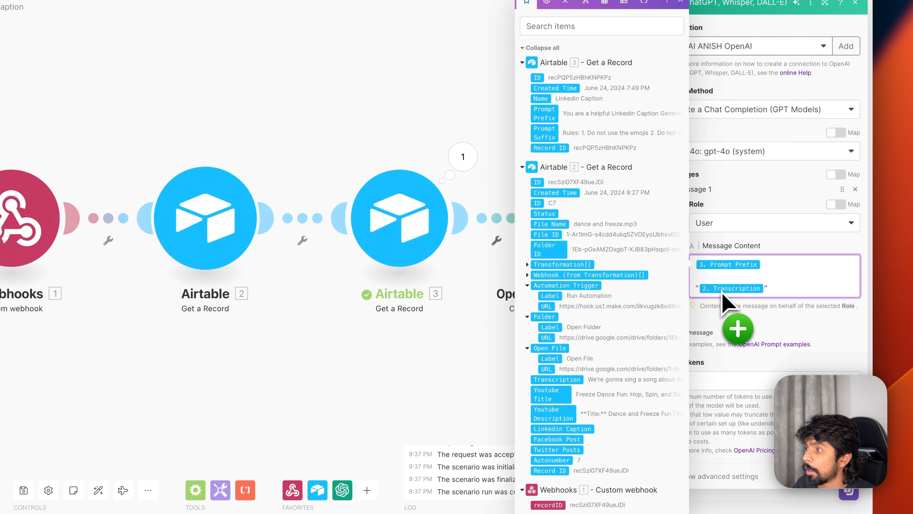
type("\"")
key("Return")
key("Return")
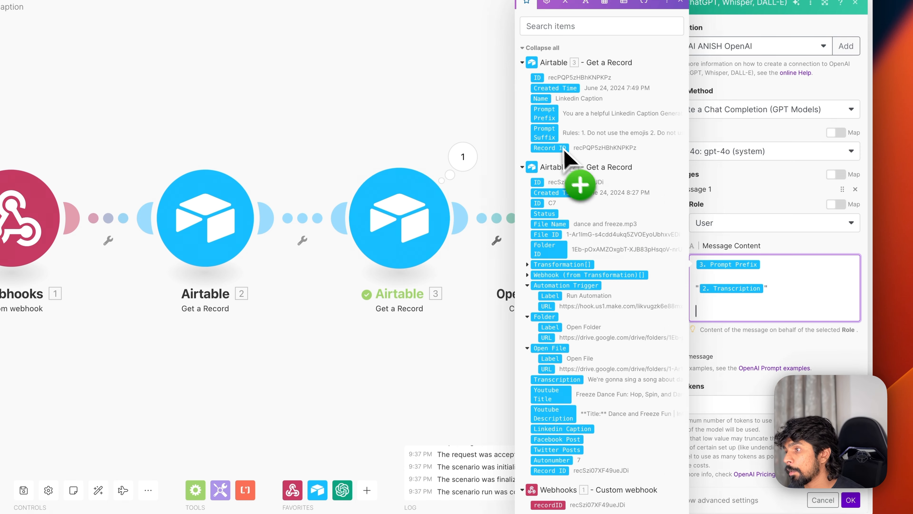
left_click_drag(565, 155, 718, 313)
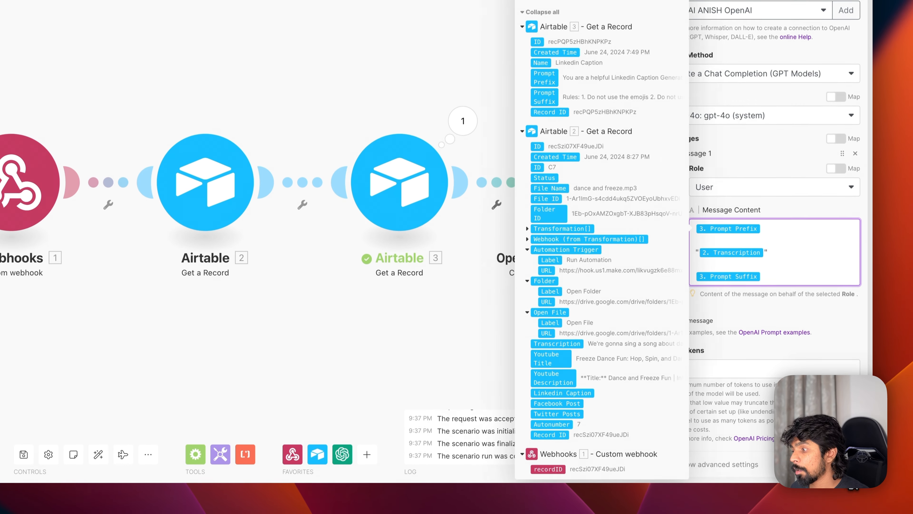
left_click(849, 464)
left_click(659, 186)
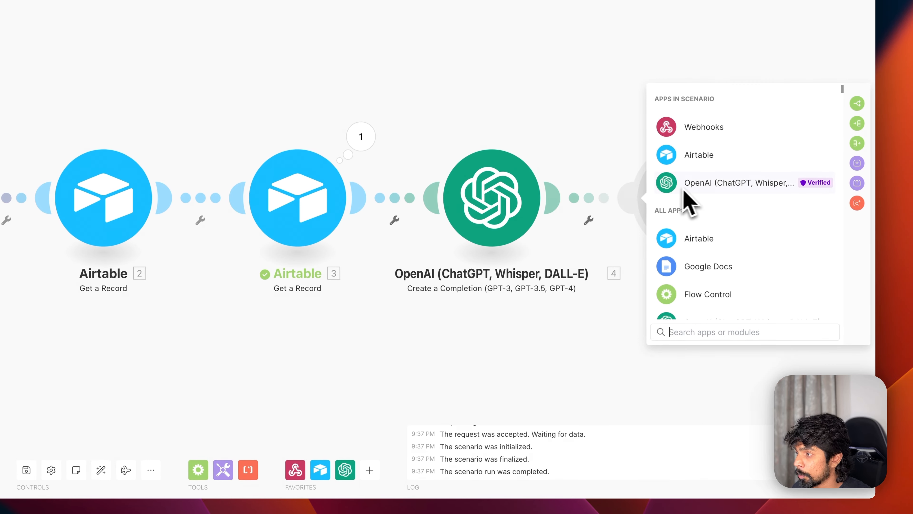
- Add an Airtable Update a Record step on the Boring Content Engine base's Content table
left_click(689, 161)
scroll(718, 248, "down", 1)
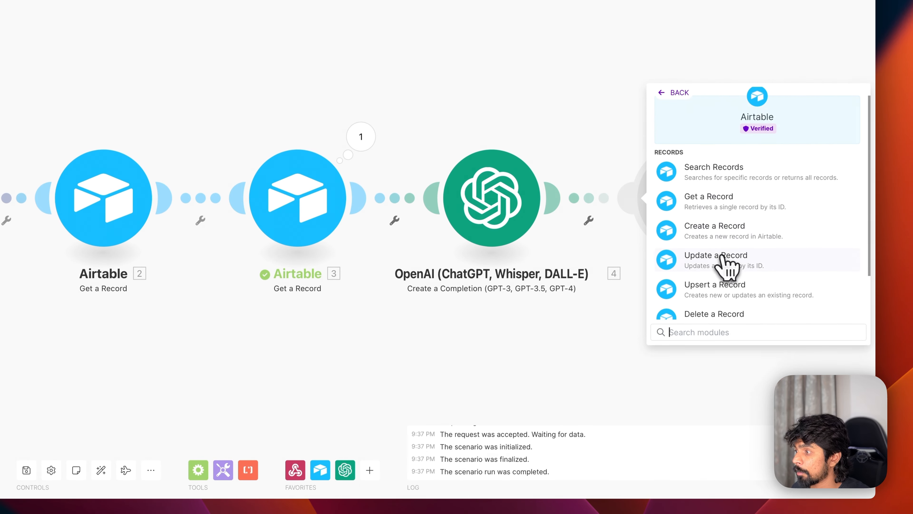
left_click(726, 259)
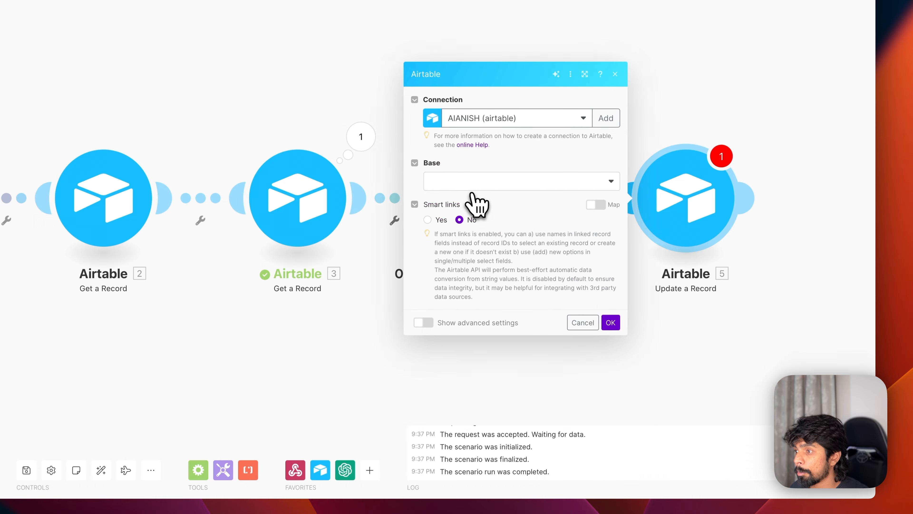
left_click(473, 189)
scroll(499, 423, "down", 2)
left_click(528, 469)
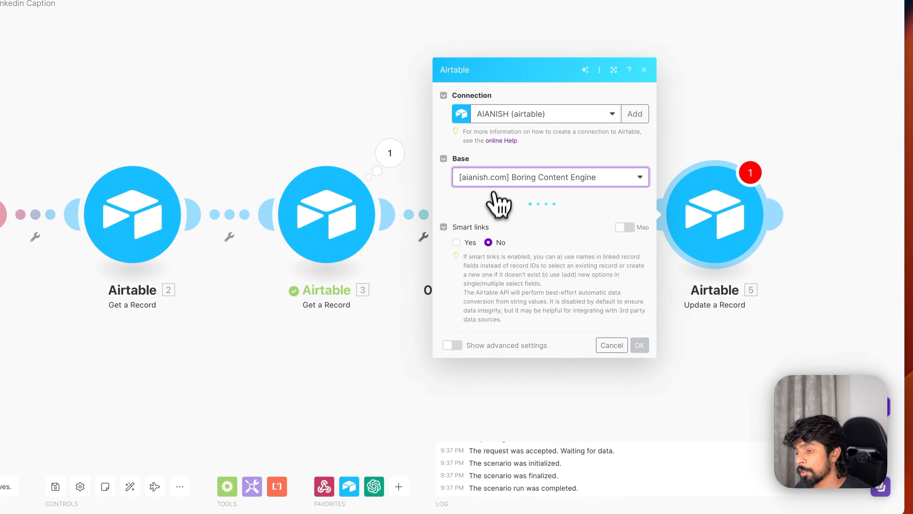
left_click(496, 226)
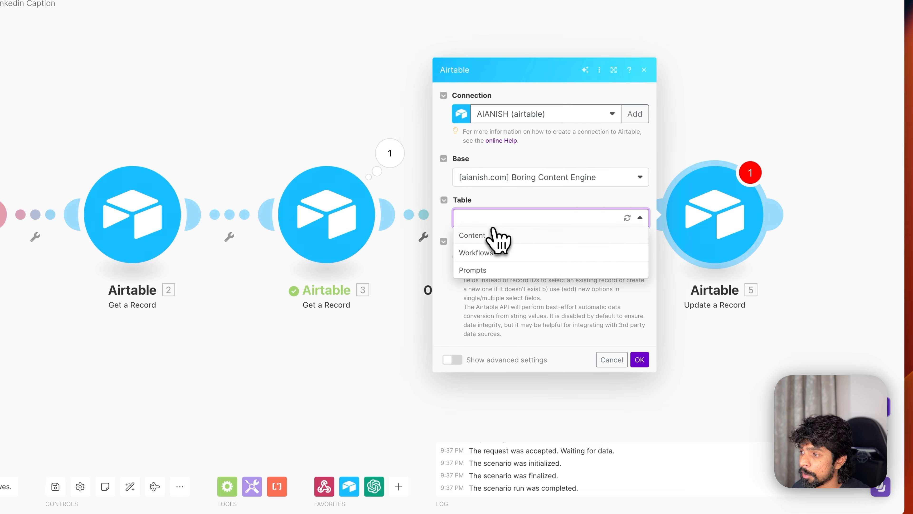
left_click(492, 236)
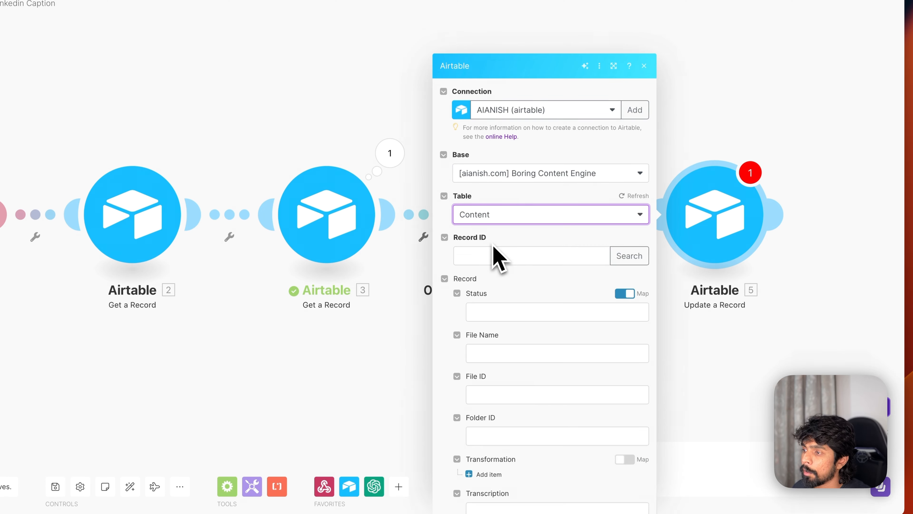
- Map the webhook's recordID to Record ID and the OpenAI Result to Linkedin Caption
left_click(498, 191)
scroll(672, 367, "down", 10)
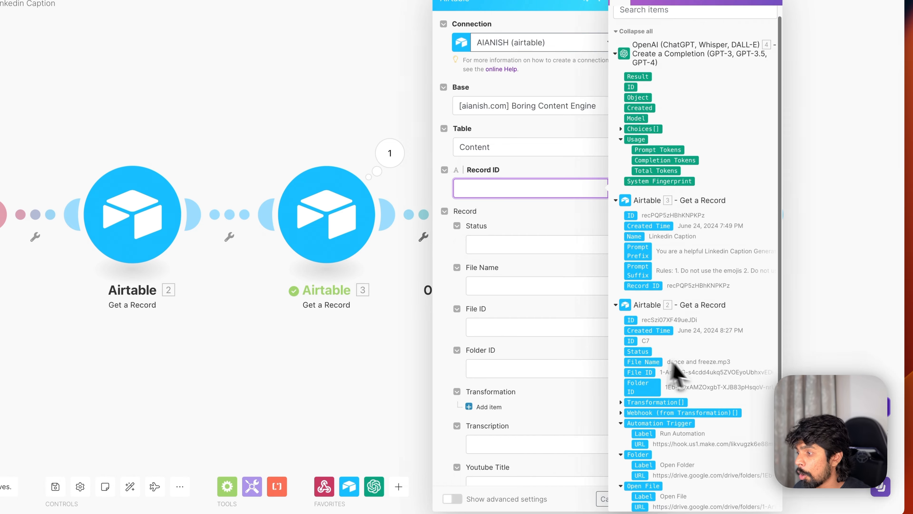
left_click_drag(641, 487, 510, 162)
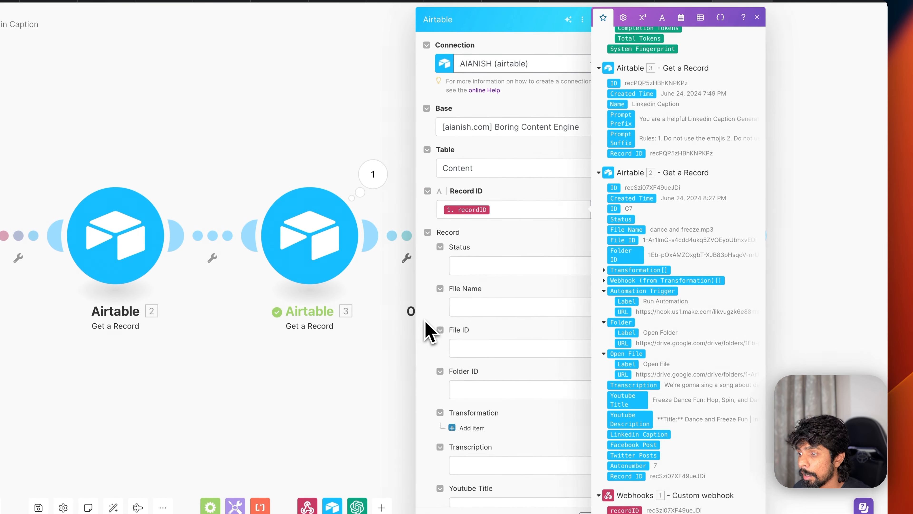
scroll(428, 329, "down", 7)
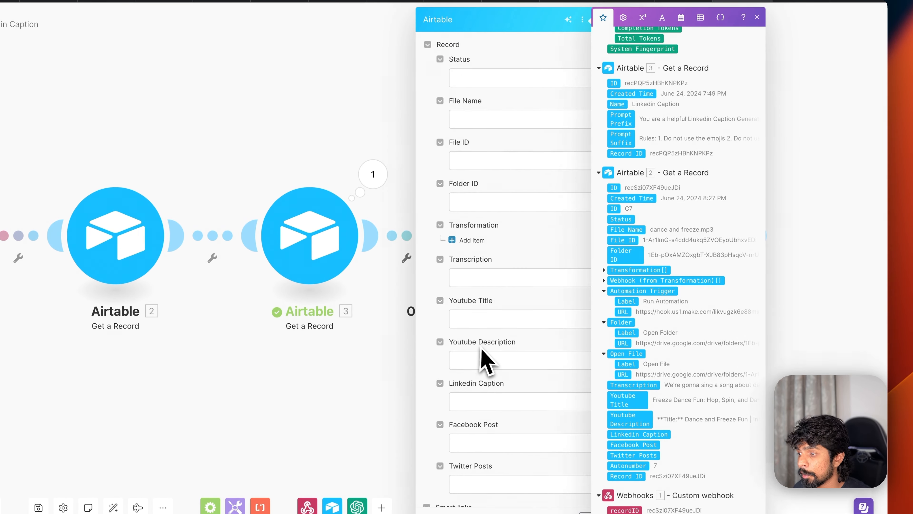
left_click(489, 343)
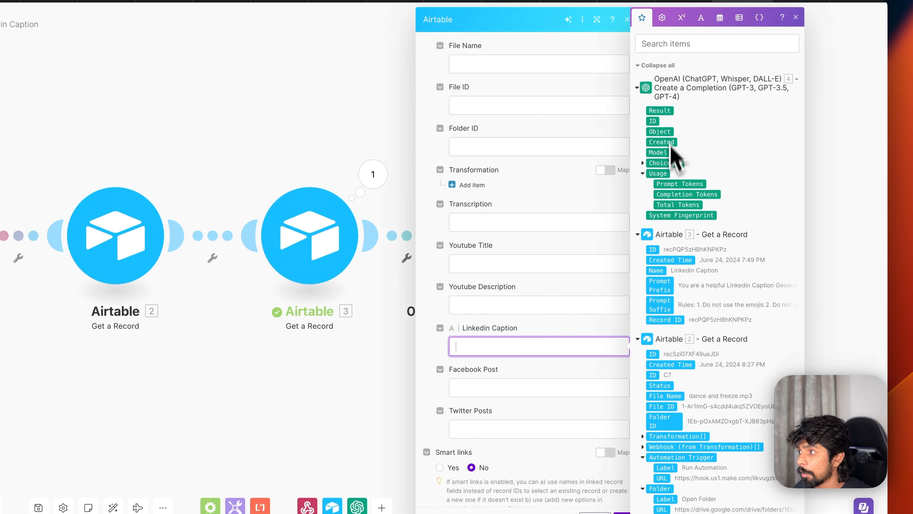
left_click_drag(660, 110, 523, 300)
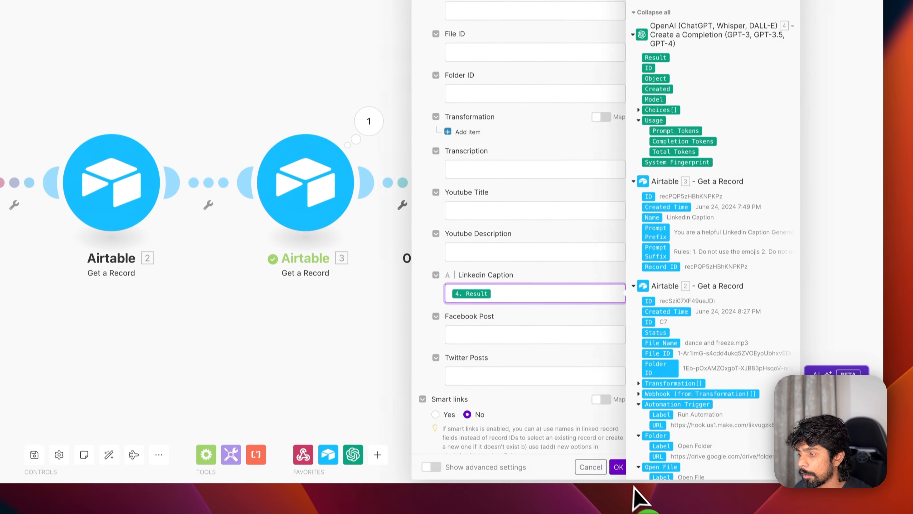
left_click(619, 468)
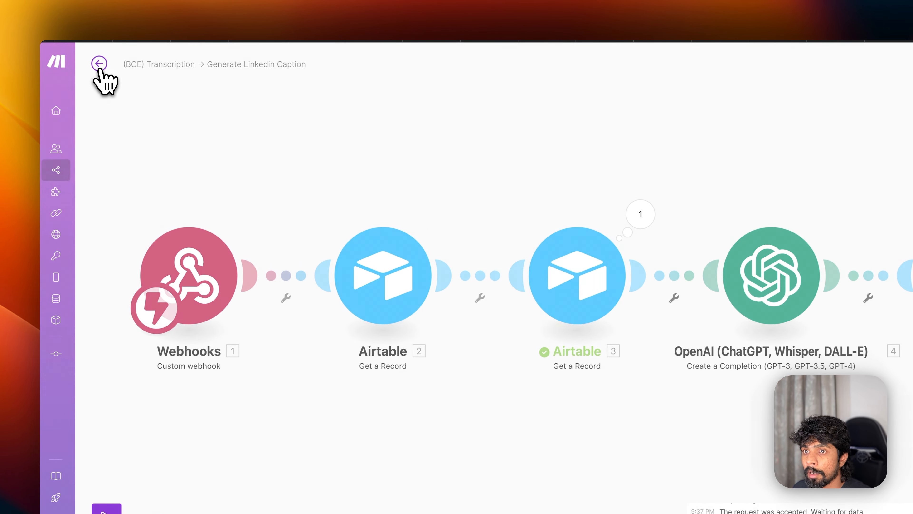
- Exit the editor, confirming the unsaved-changes prompt, to the LinkedIn caption scenario's overview
left_click(99, 63)
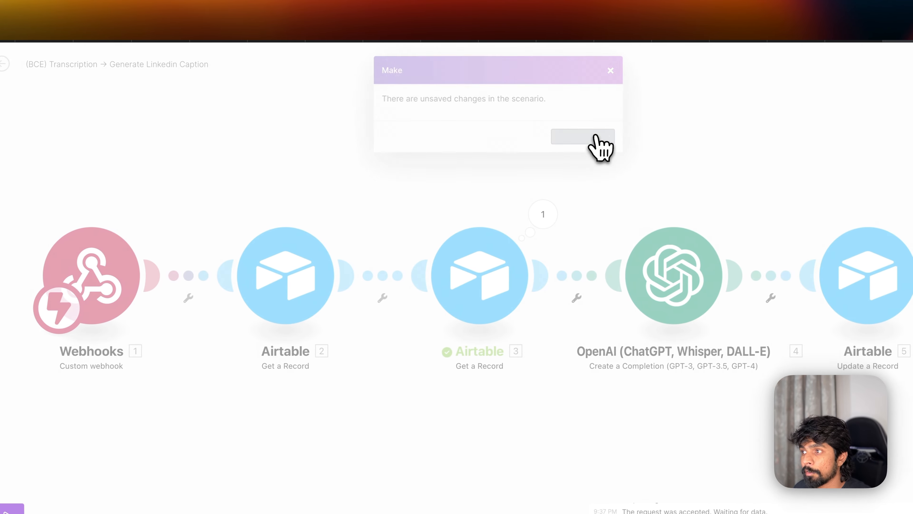
left_click(596, 138)
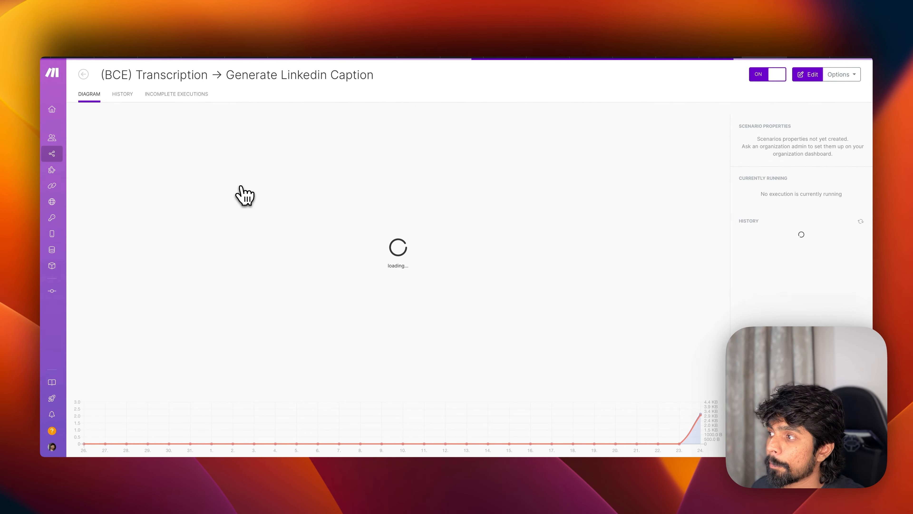
key("super+Tab")
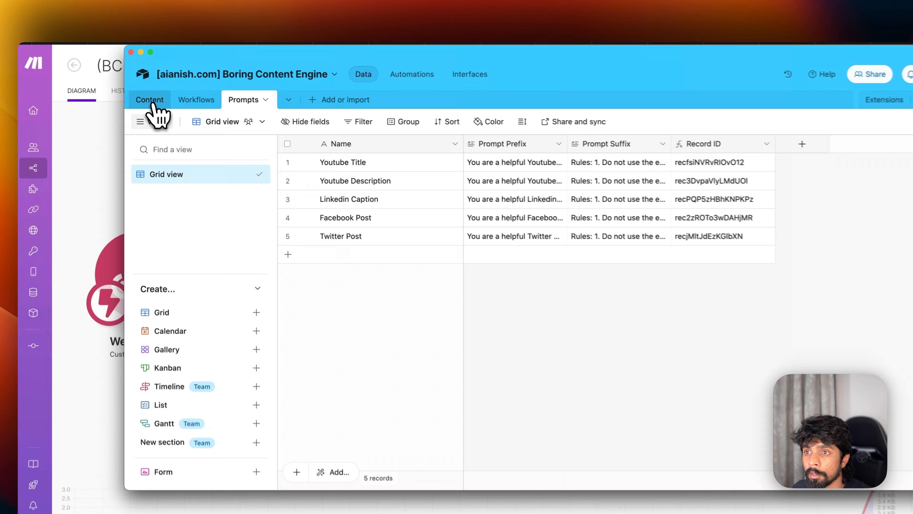
left_click(142, 102)
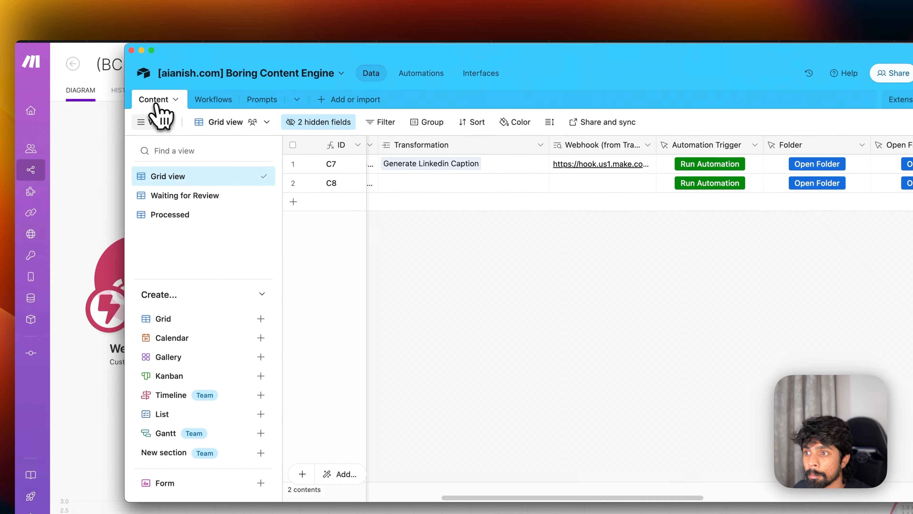
scroll(447, 189, "left", 5)
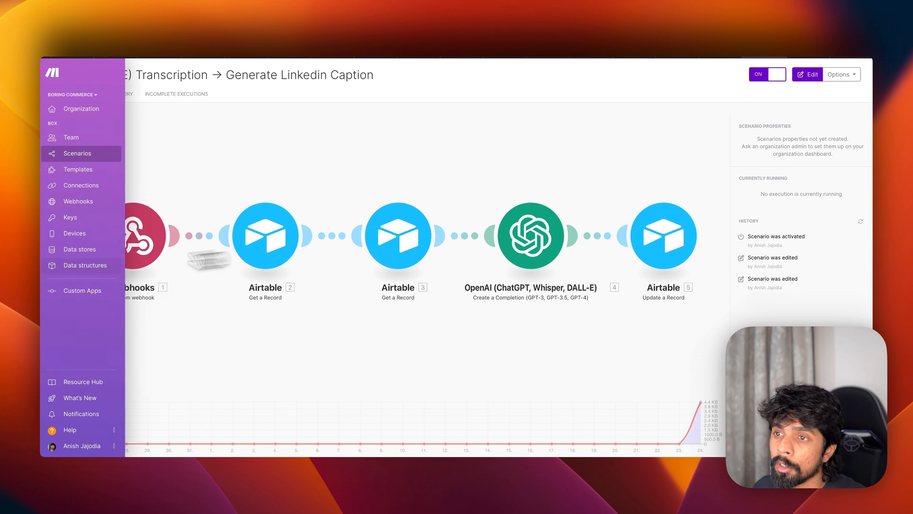
key("super+Tab")
key("super+Tab")
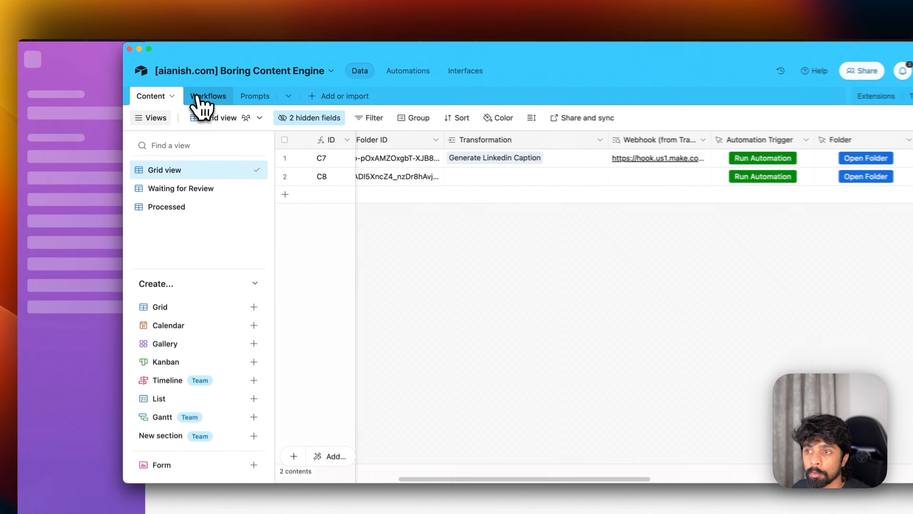
left_click(189, 101)
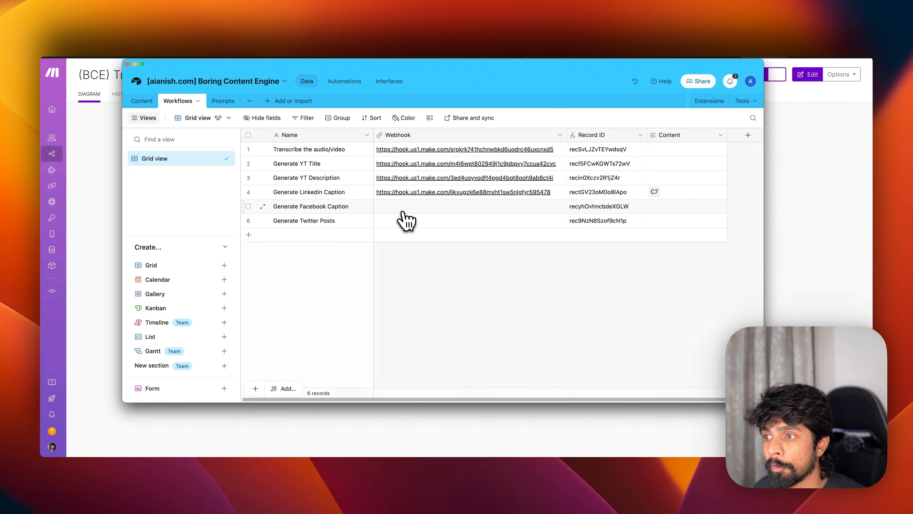
key("super+Tab")
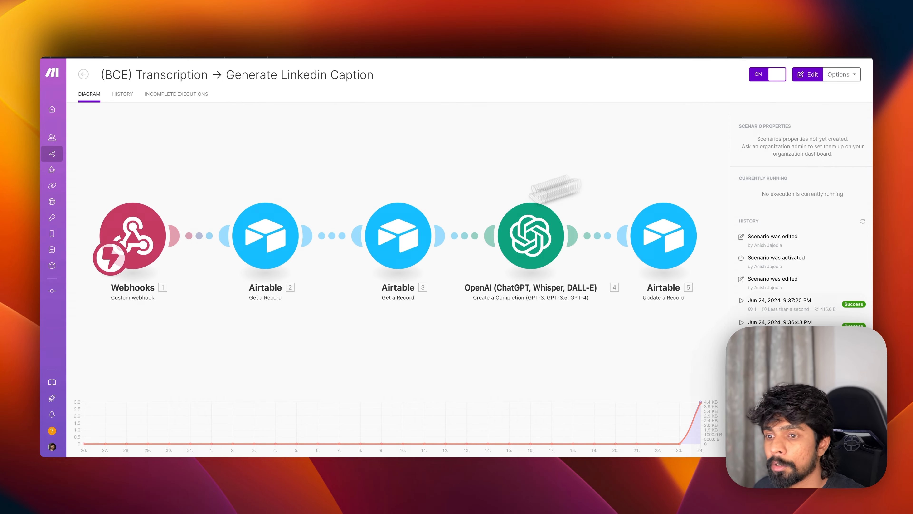
- Reopen the scenario for editing and glance at Airtable's Content table
left_click(810, 76)
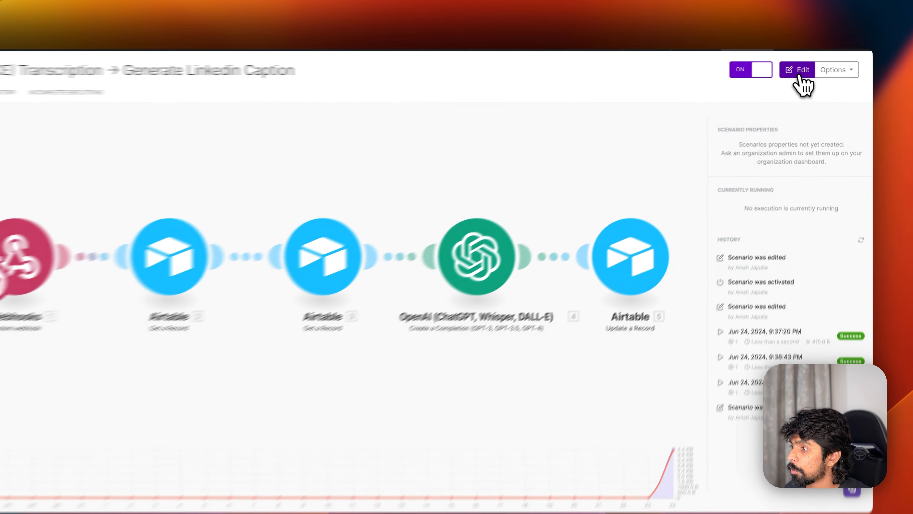
key("super+Tab")
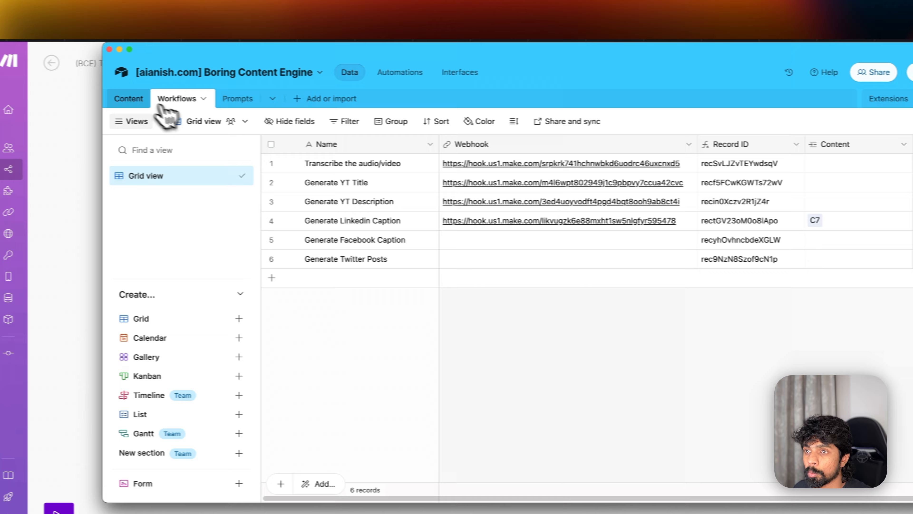
left_click(137, 101)
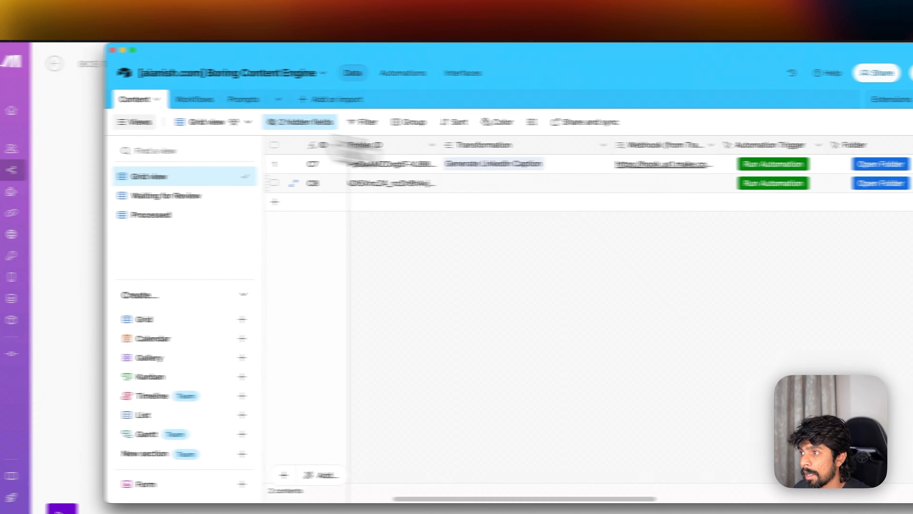
scroll(686, 182, "right", 15)
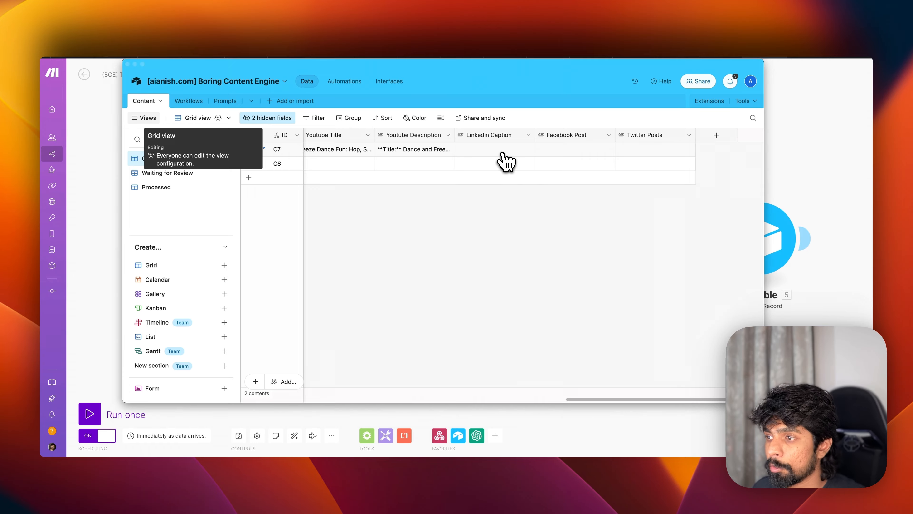
key("super+Tab")
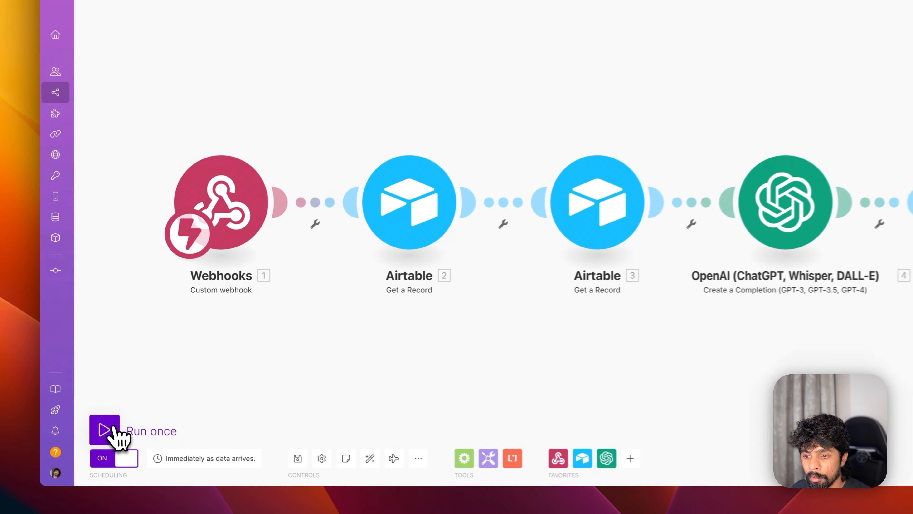
- Run the LinkedIn caption scenario once, then stop it
left_click(112, 415)
key("super+Tab")
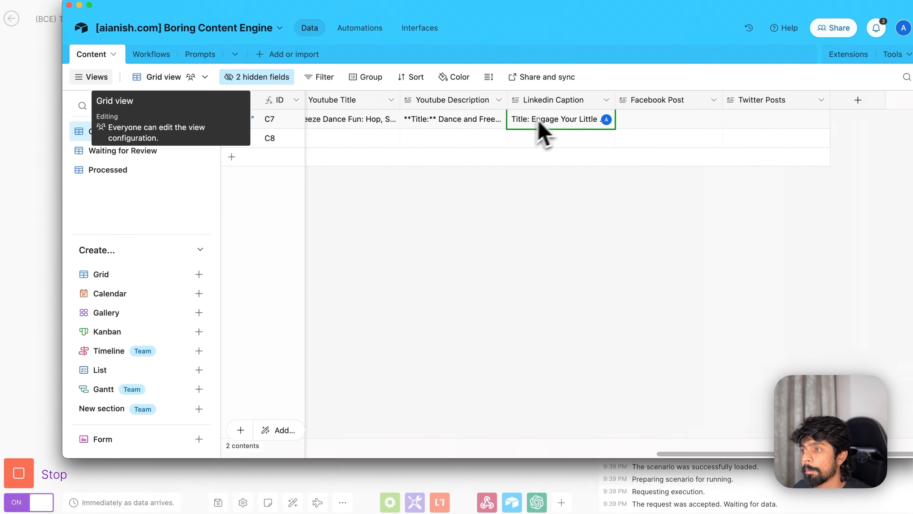
key("super+Tab")
left_click(33, 475)
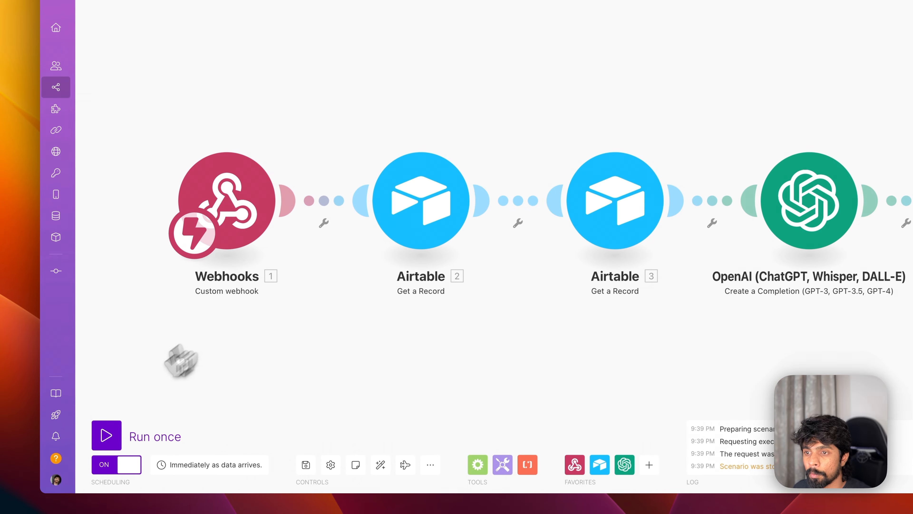
- Check C7's generated Linkedin Caption in Airtable, then view the Workflows and Prompts tables
key("super+Tab")
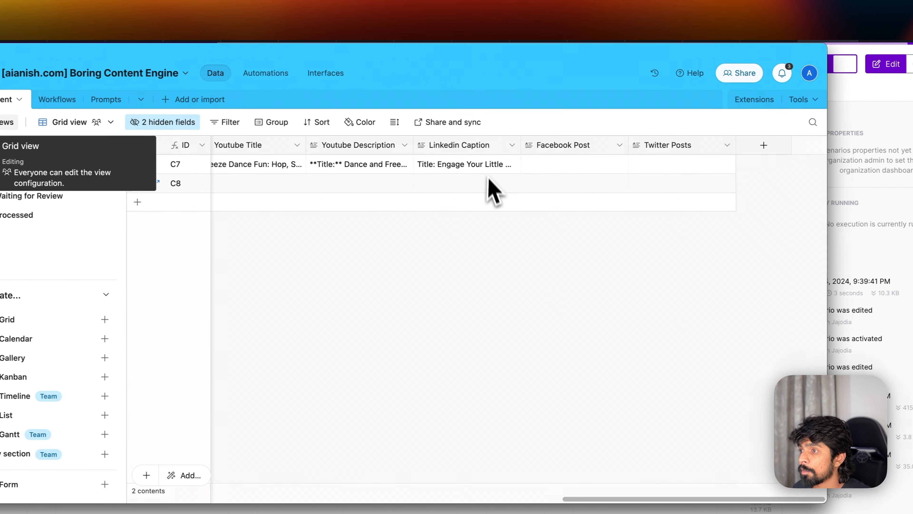
left_click(565, 180)
left_click(572, 176)
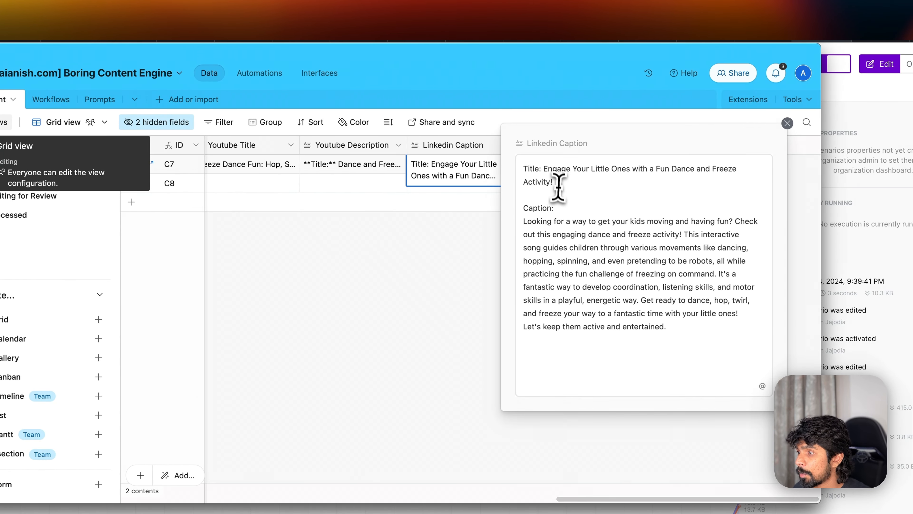
left_click_drag(652, 222, 698, 333)
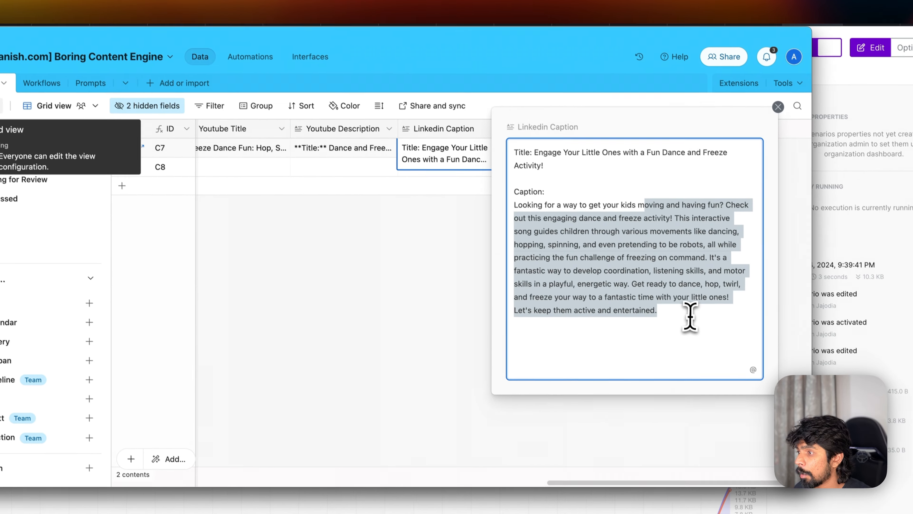
left_click(456, 272)
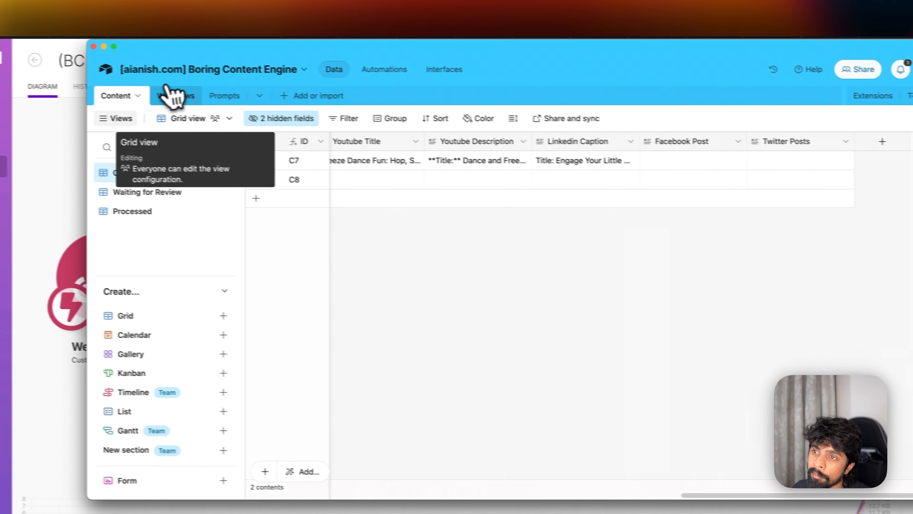
left_click(40, 75)
left_click(86, 75)
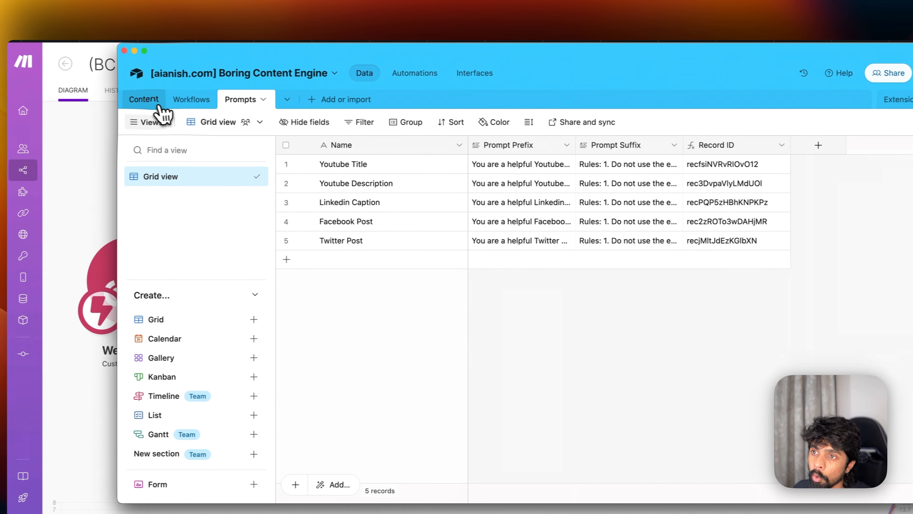
- Review the Content, Prompts and Workflows tables, select Generate Facebook Caption, then return to Make
left_click(115, 99)
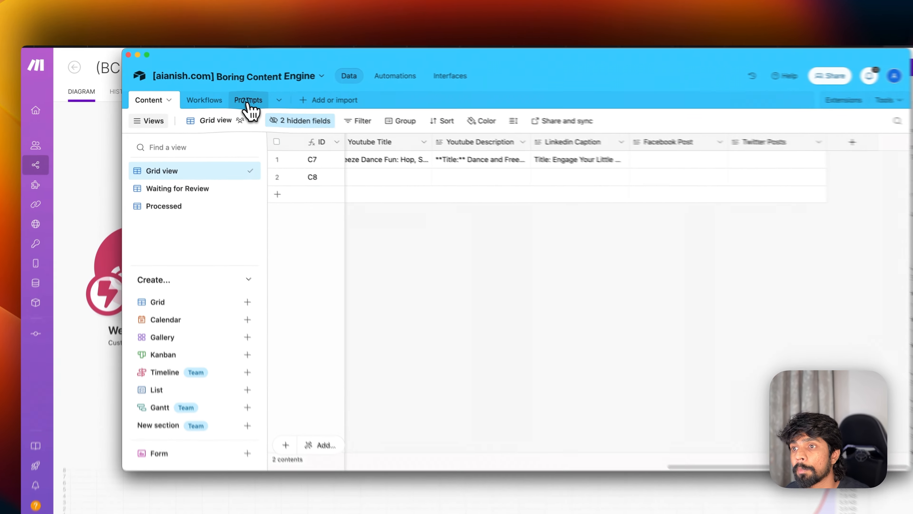
left_click(226, 101)
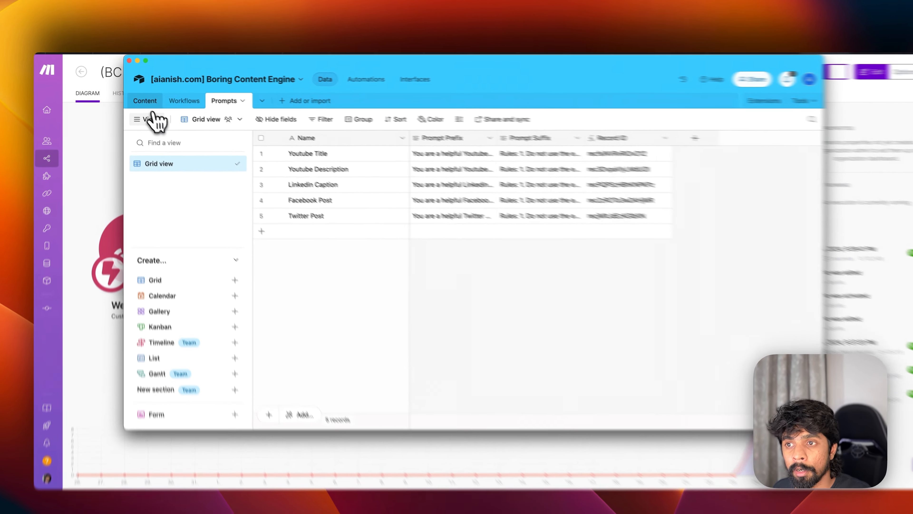
left_click(141, 101)
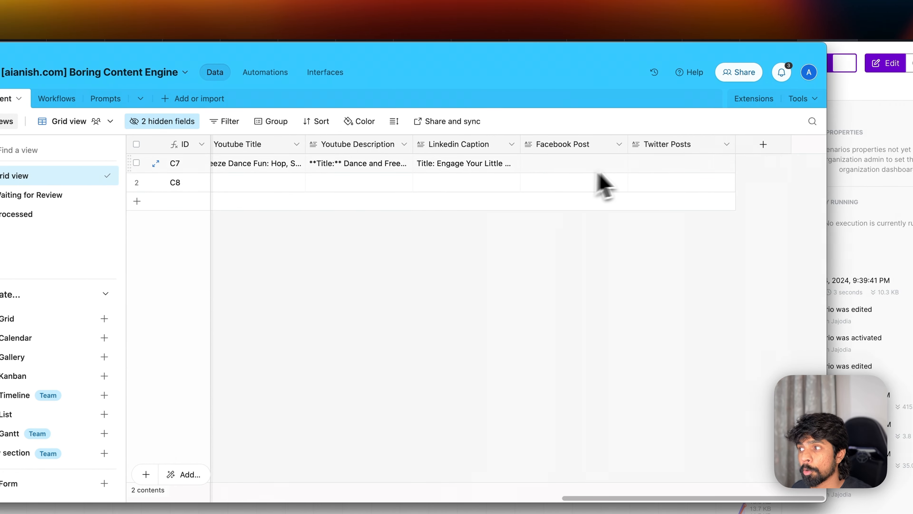
left_click(57, 98)
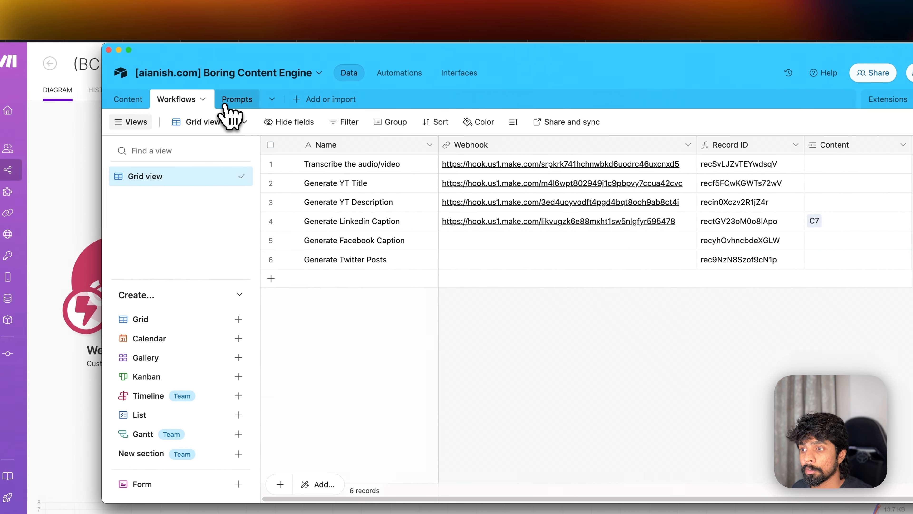
left_click(388, 240)
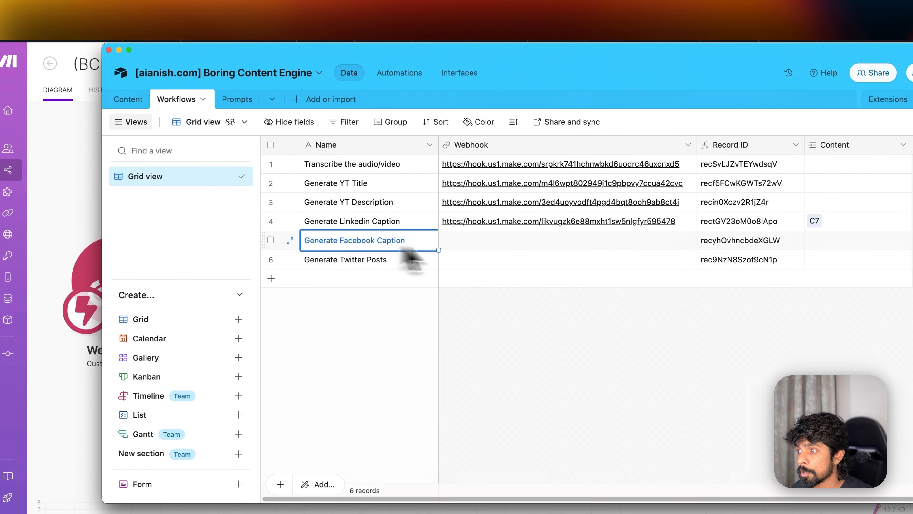
key("super+Tab")
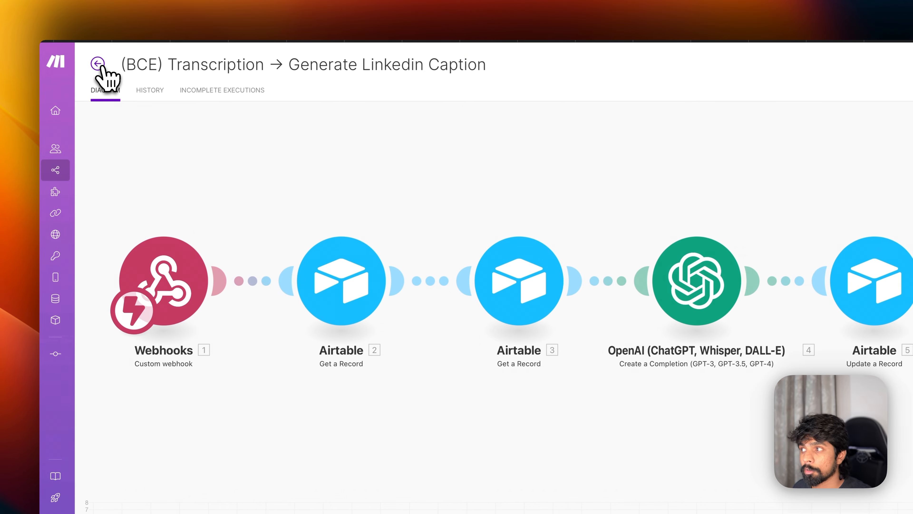
- Leave the LinkedIn scenario and create a brand new blank scenario
left_click(98, 64)
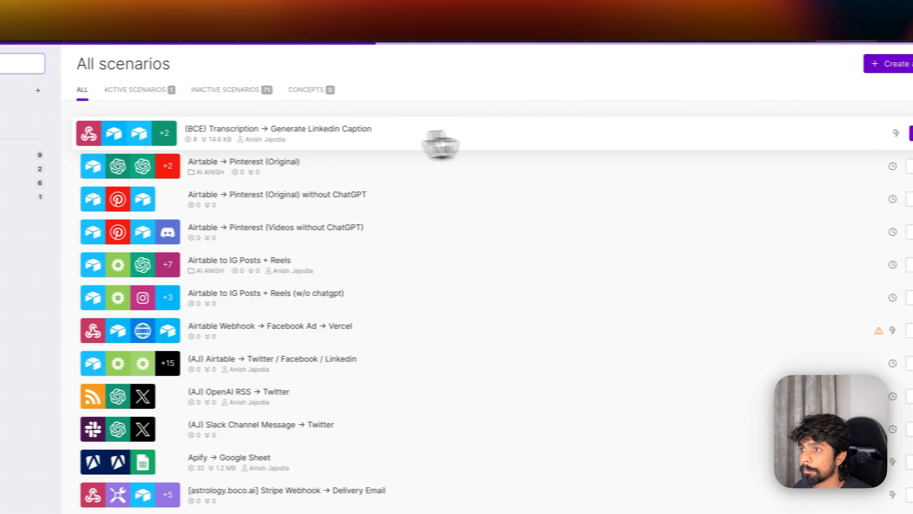
left_click(798, 64)
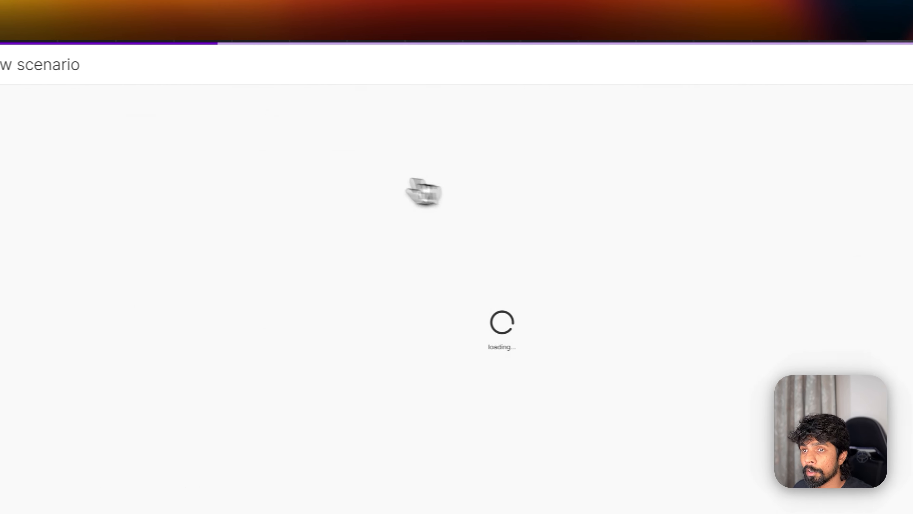
key("super+Tab")
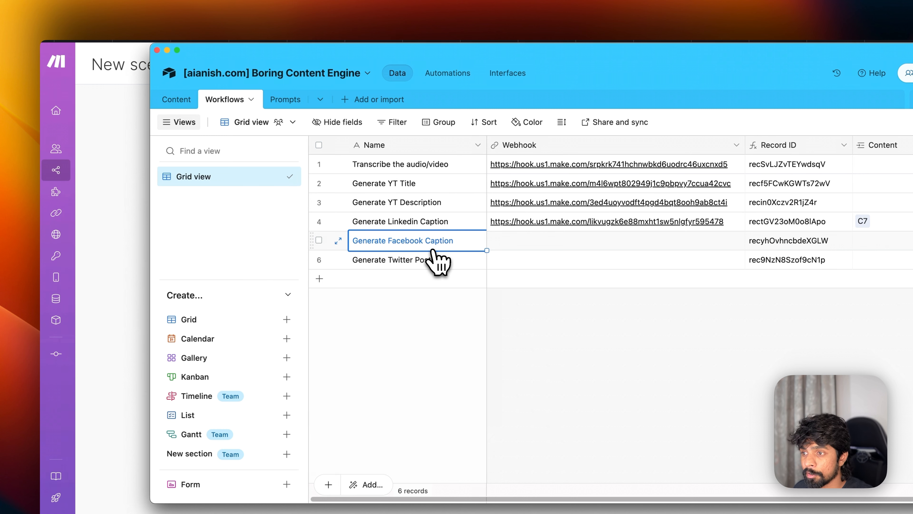
key("super+Tab")
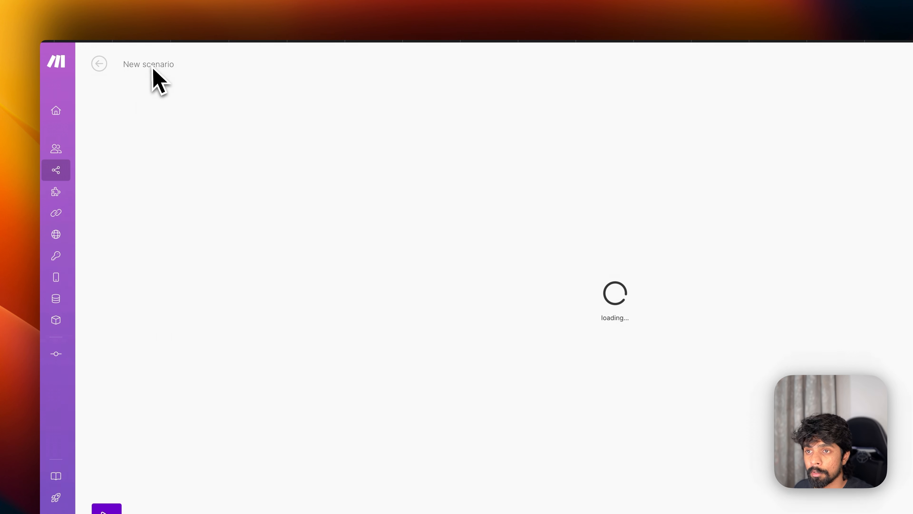
- Rename the new scenario to '(BCE) Transcription → Generate Facebook Caption'
left_click(135, 66)
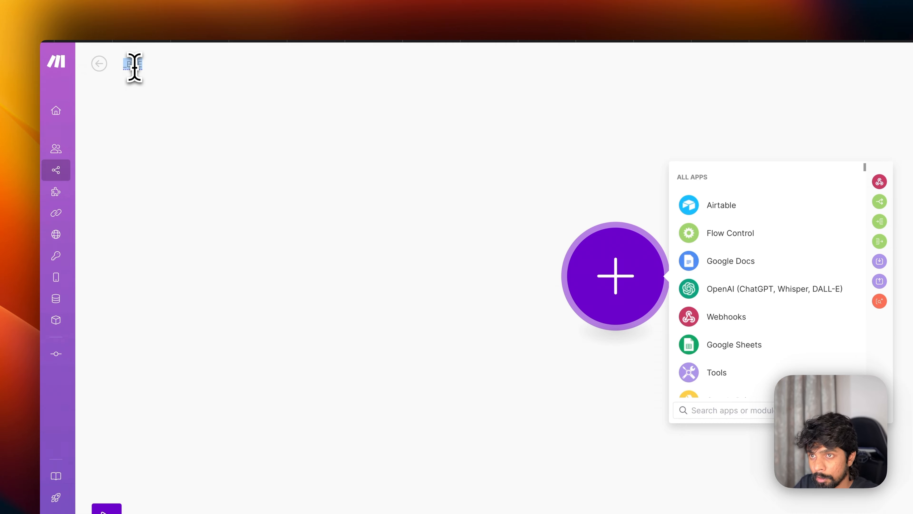
type("(B-E)")
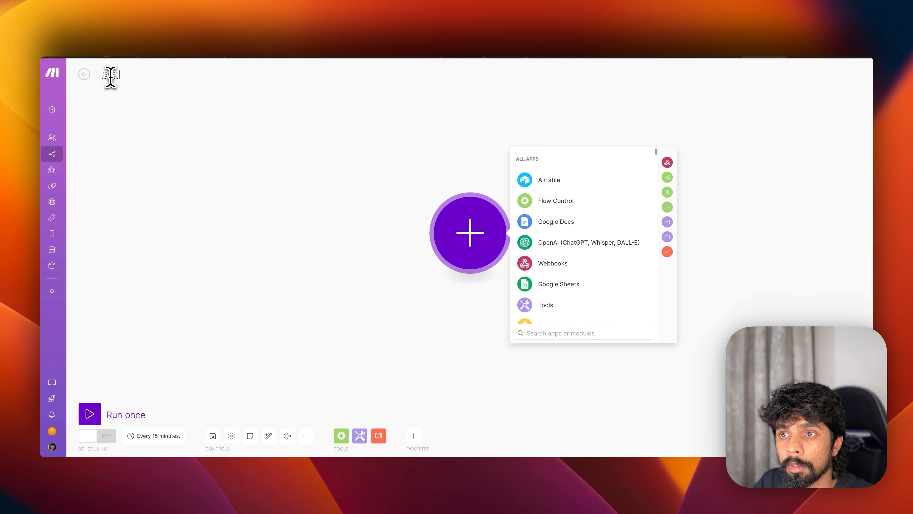
type(" Generate Facebook Caption")
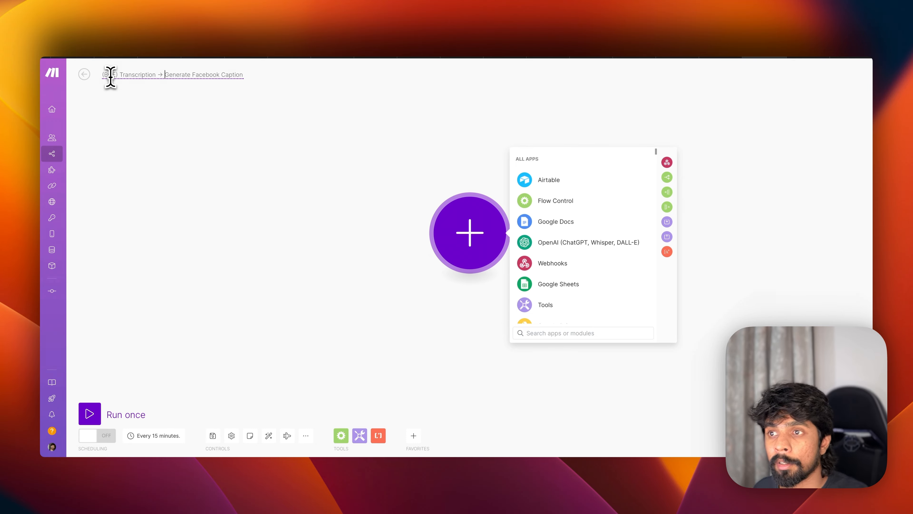
left_click(191, 156)
- Add a Custom webhook trigger with a new webhook named Generate Facebook Caption
left_click(452, 236)
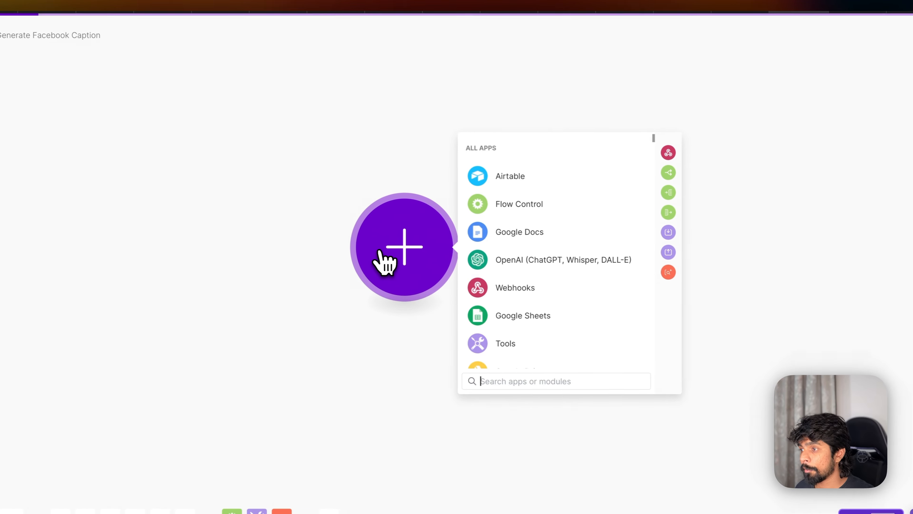
type("webh")
left_click(549, 184)
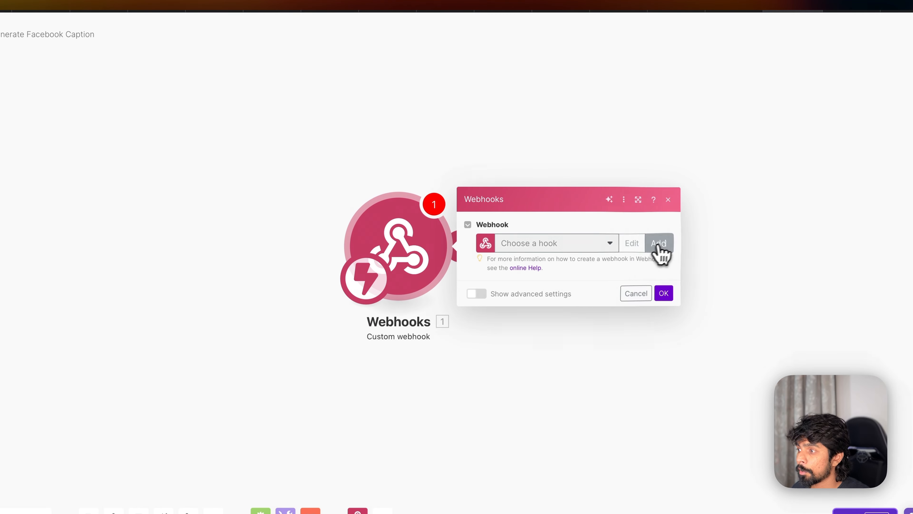
left_click(659, 242)
triple_click(743, 201)
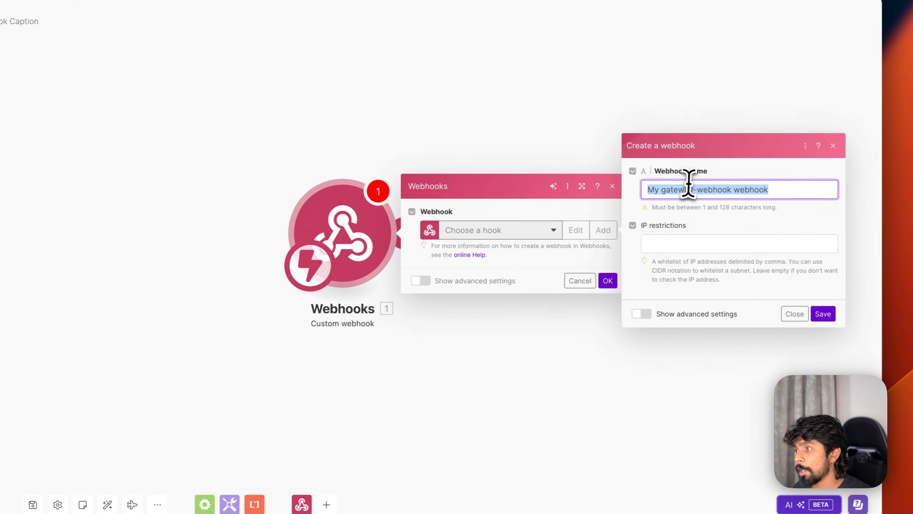
type("Generate Facebook Caption")
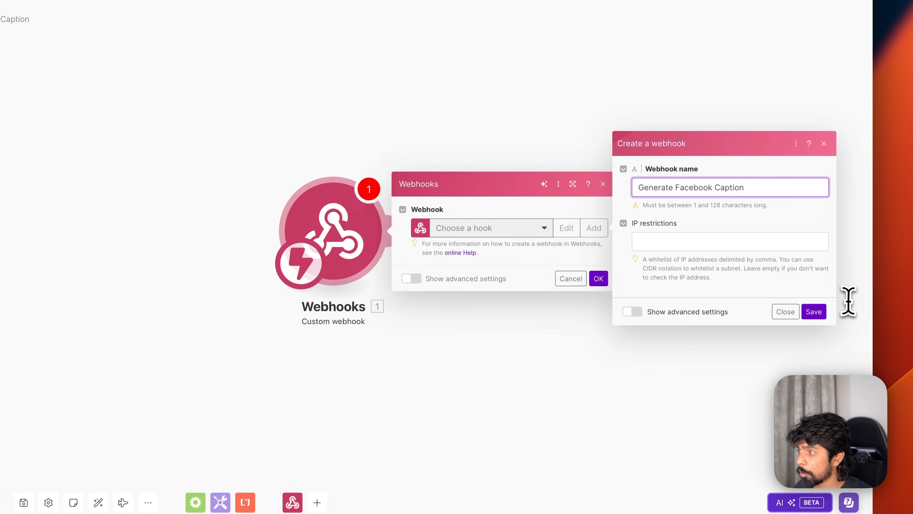
left_click(813, 311)
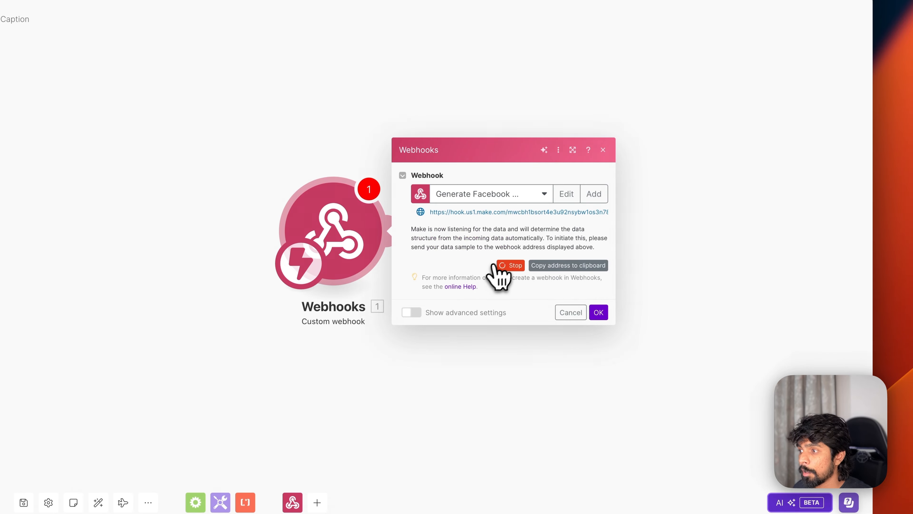
- Paste the webhook address into the Facebook Caption row's Webhook cell in Airtable Workflows
left_click(557, 265)
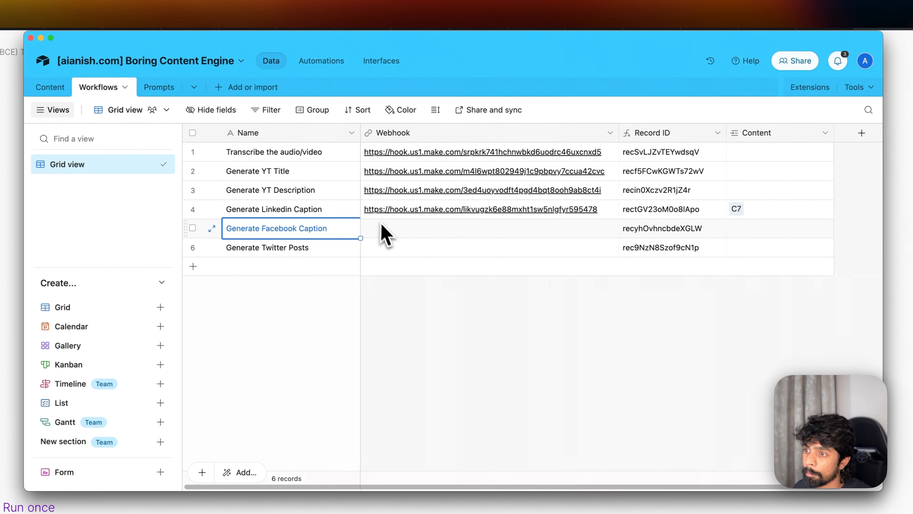
left_click(392, 231)
- Relink record C7's Transformation to Generate Facebook Caption and close Make's webhook settings
left_click(55, 88)
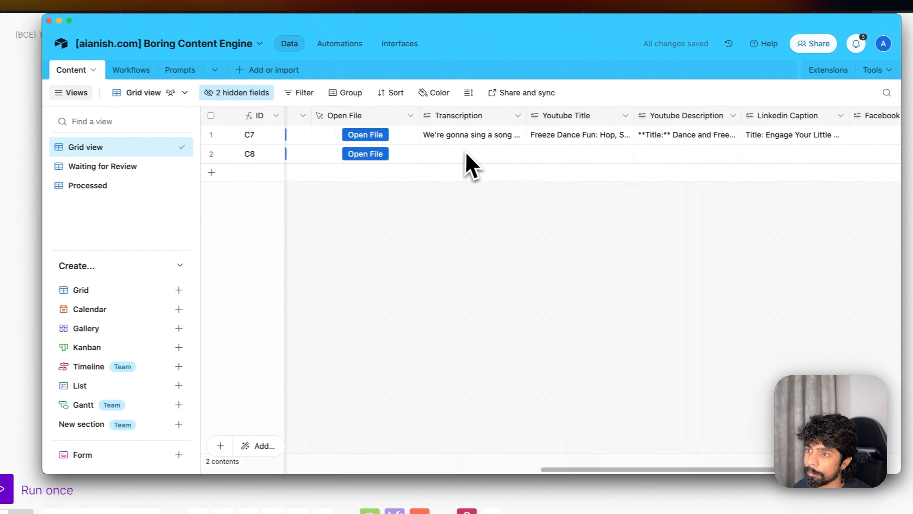
scroll(467, 153, "left", 10)
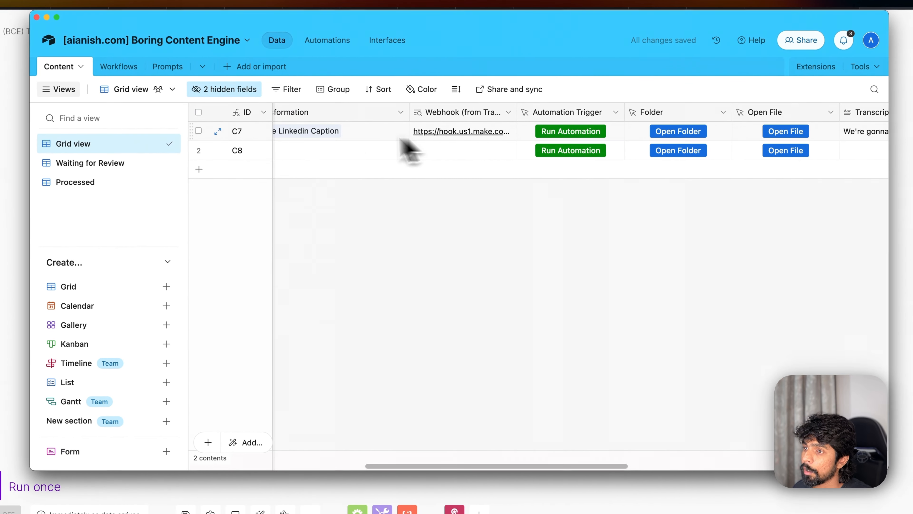
scroll(399, 140, "left", 2)
left_click(381, 135)
left_click(401, 130)
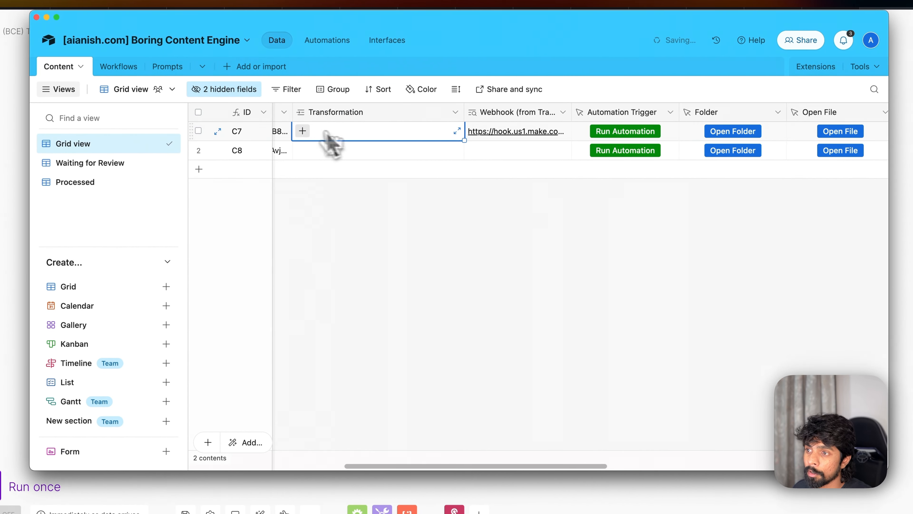
left_click(303, 131)
scroll(381, 284, "down", 2)
scroll(382, 284, "down", 1)
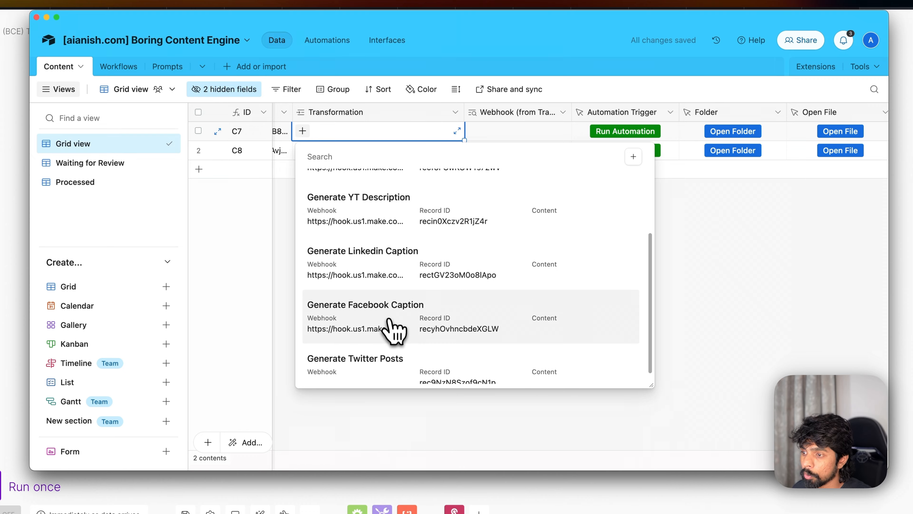
left_click(395, 331)
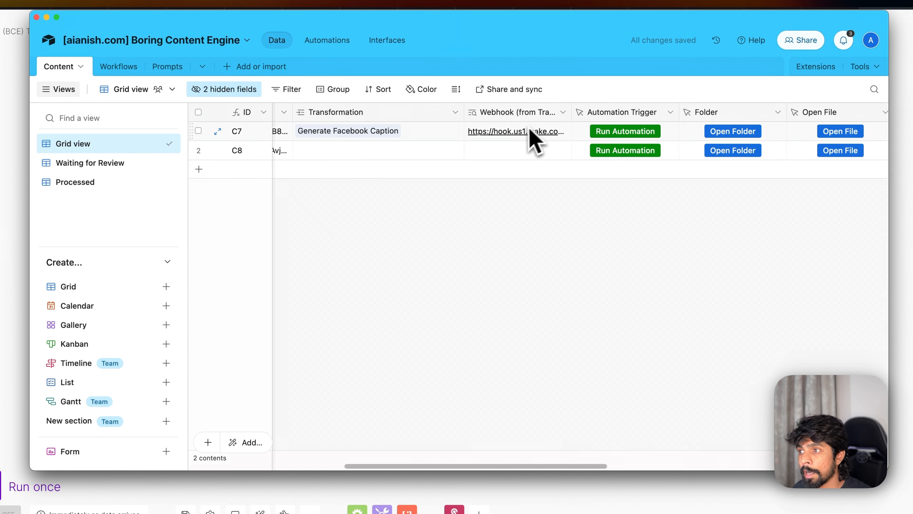
left_click(83, 432)
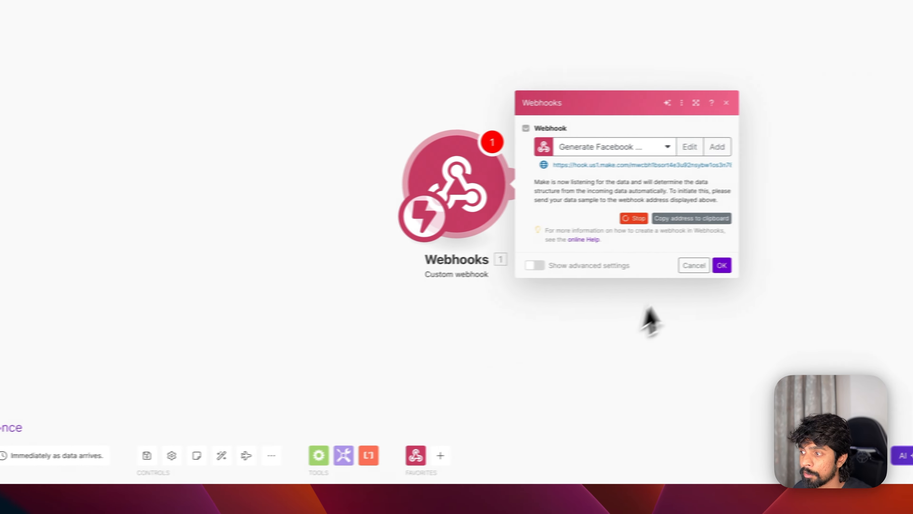
left_click(692, 273)
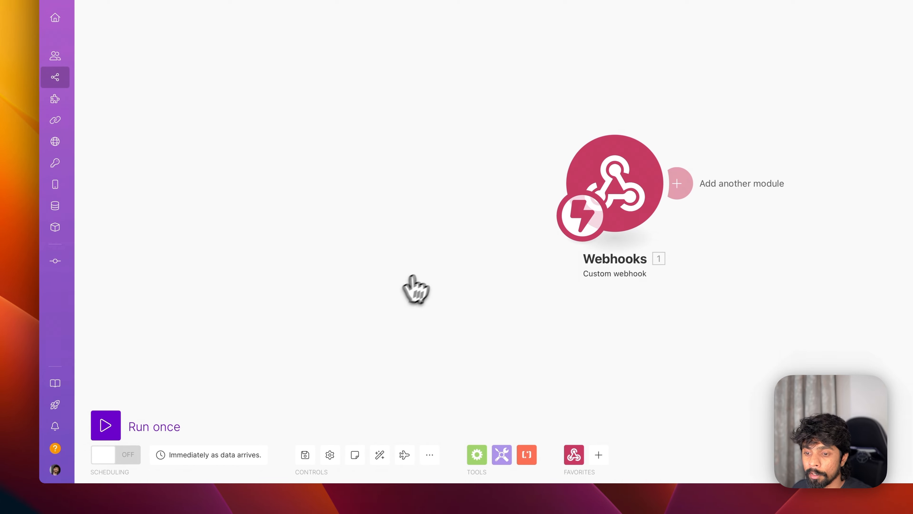
- Run the Facebook caption scenario once, fire row C7's automation in Airtable, then stop
left_click(107, 425)
key("super+Tab")
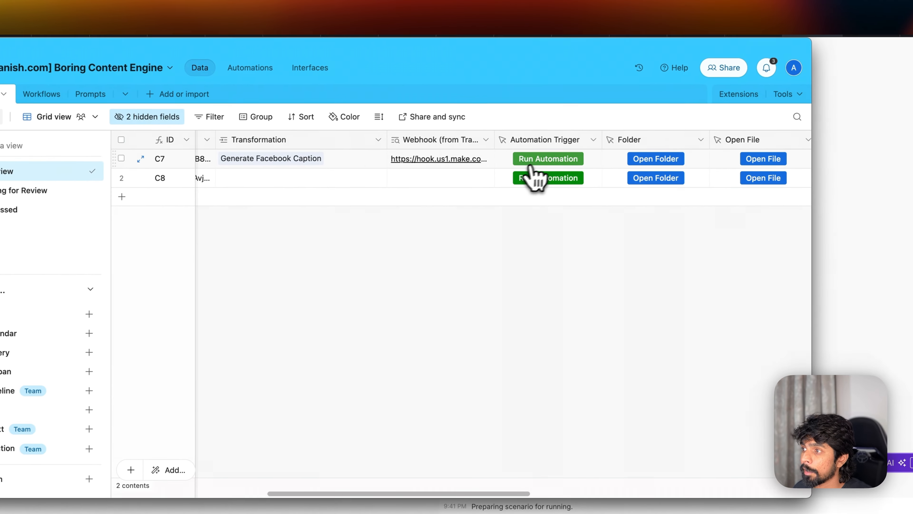
left_click(544, 162)
left_click(757, 32)
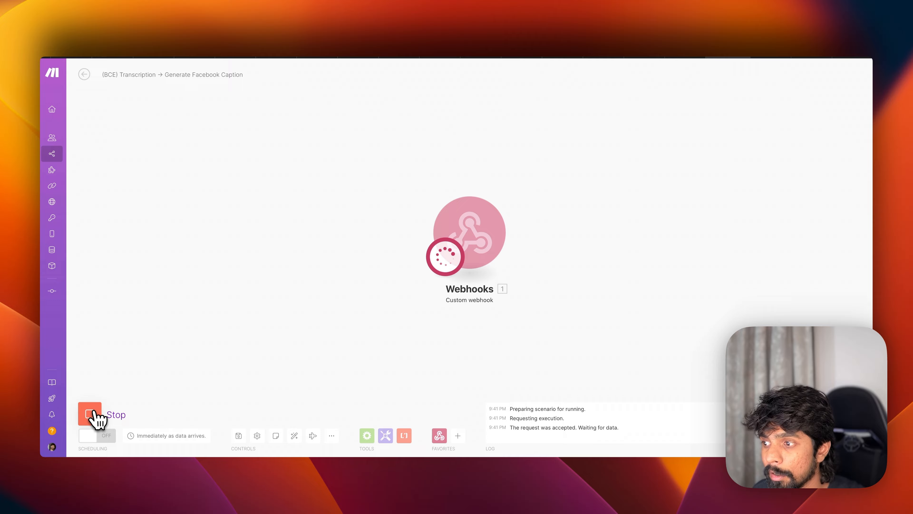
left_click(90, 413)
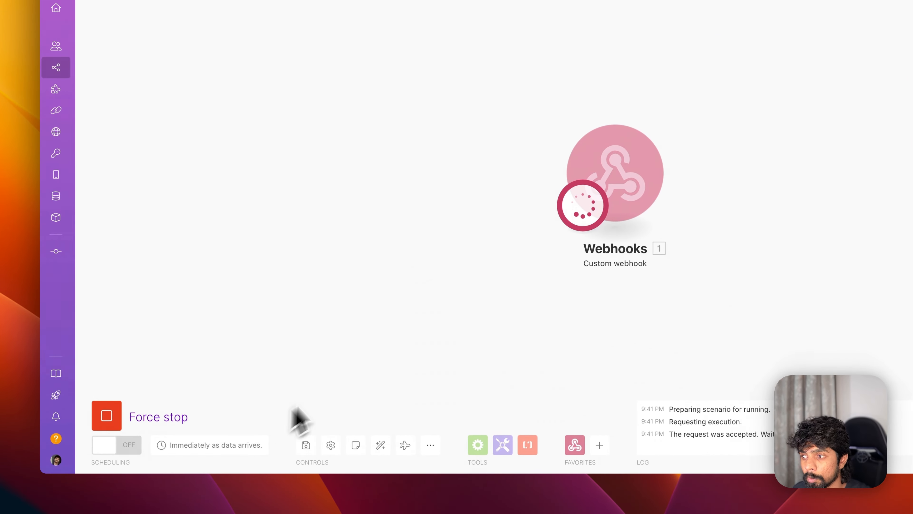
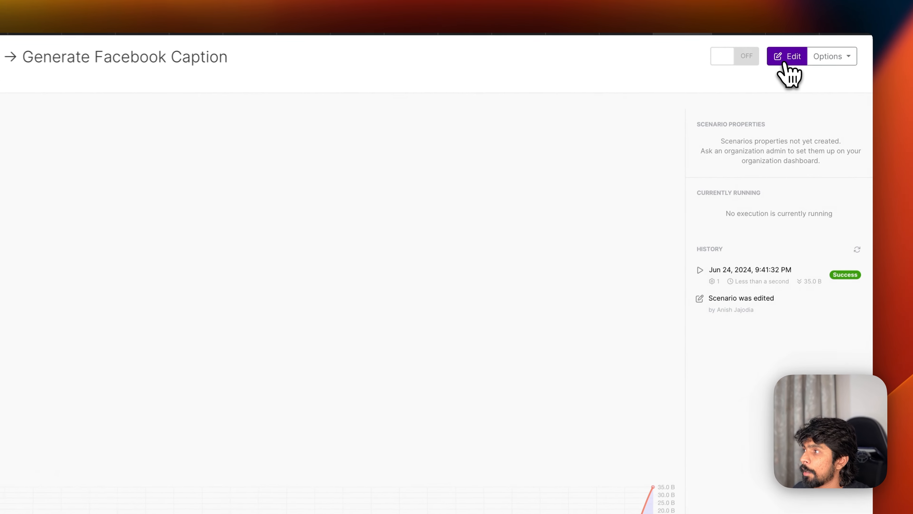
- Open the Facebook caption scenario for editing and check its webhook settings
left_click(809, 74)
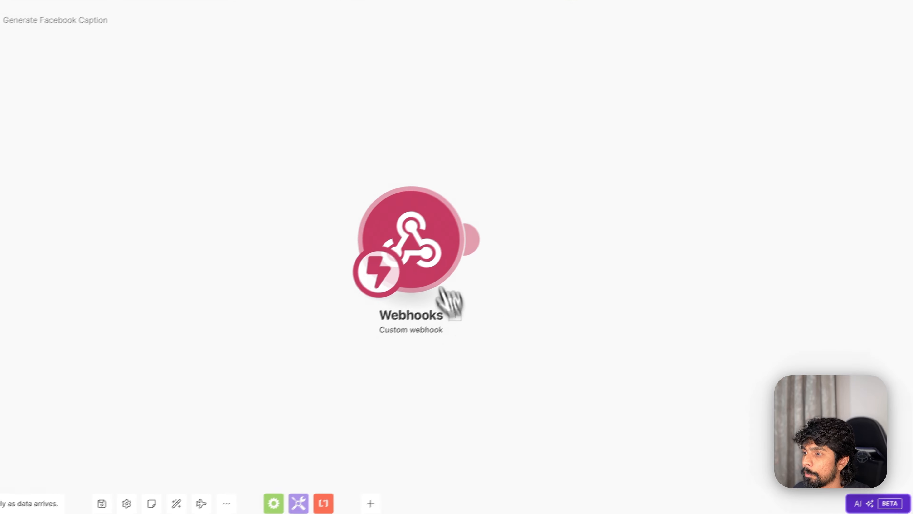
left_click(420, 225)
left_click(668, 297)
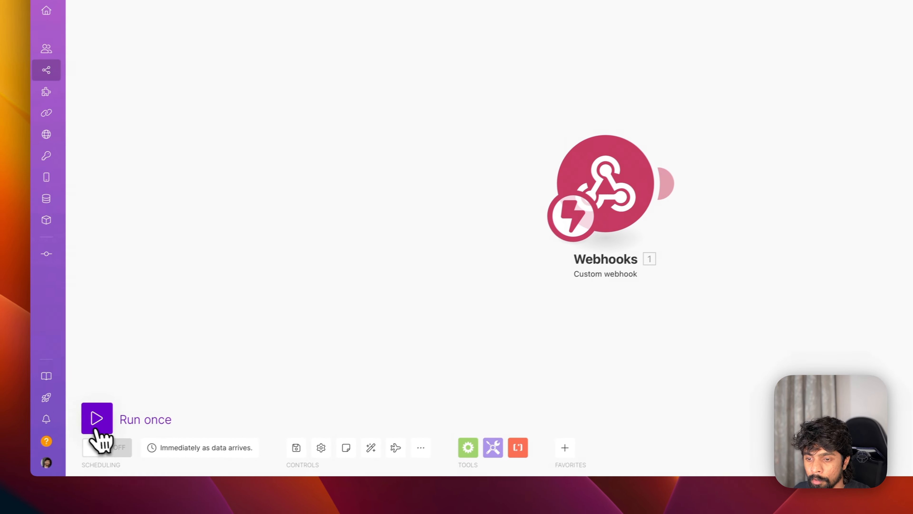
- Run the scenario once, fire record C7's Airtable automation, and inspect the received recordID
left_click(106, 417)
key("super+Tab")
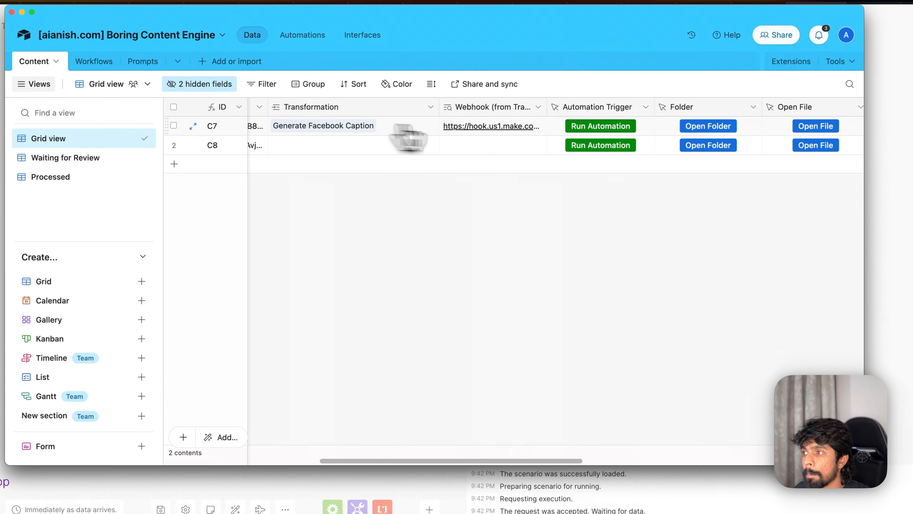
left_click(599, 131)
left_click(816, 3)
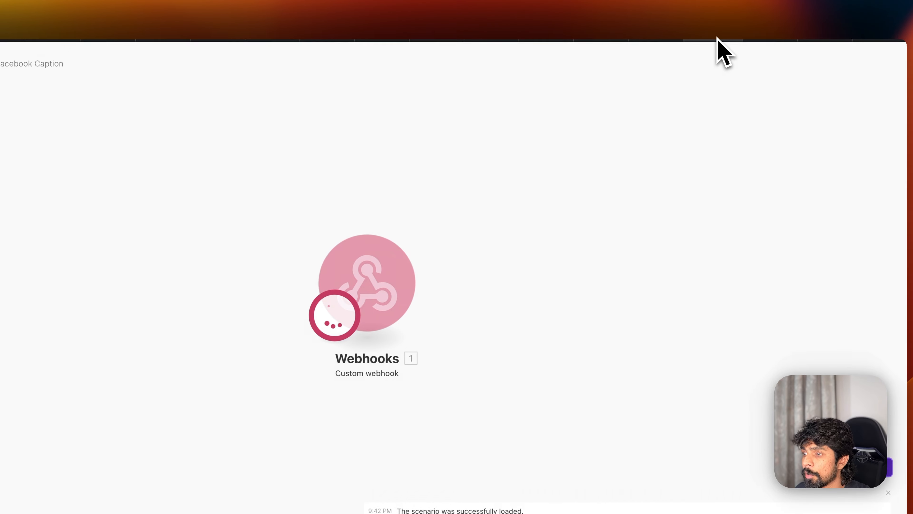
left_click(430, 221)
double_click(540, 246)
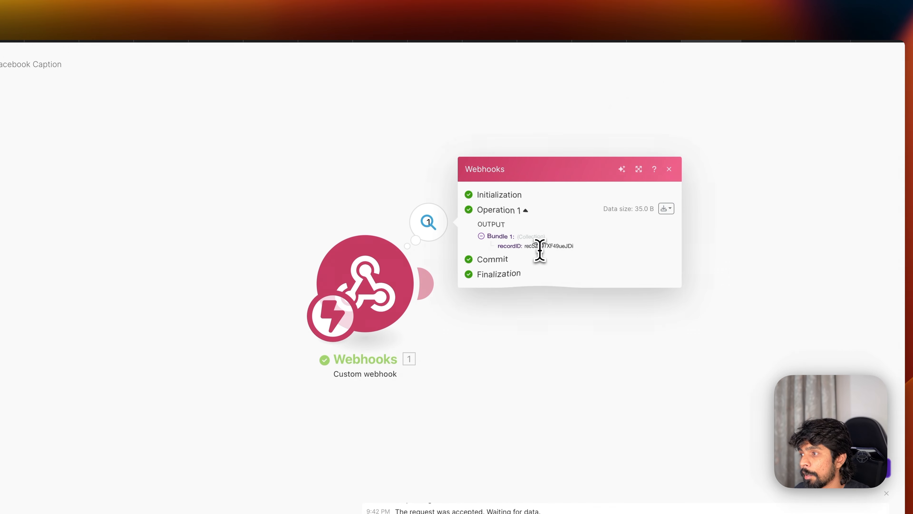
left_click(519, 421)
- Add an Airtable Get a Record step after the webhook
left_click(428, 288)
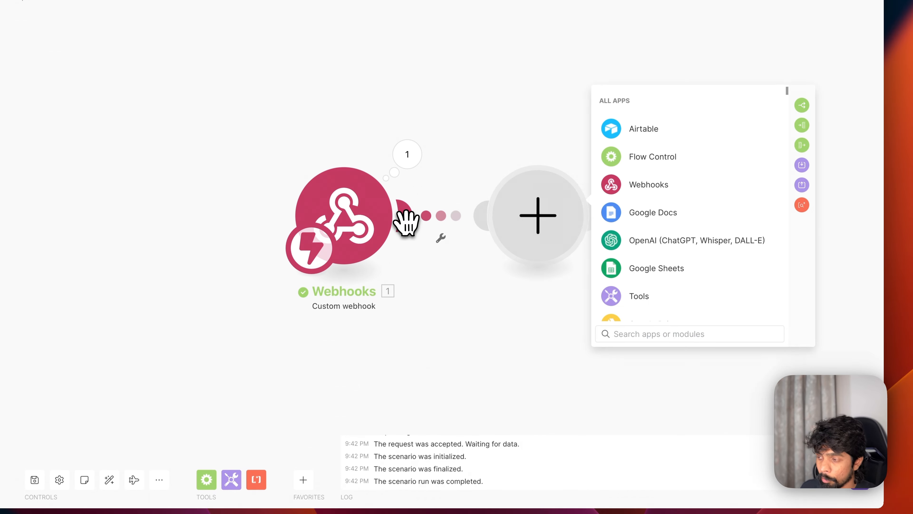
type("airta")
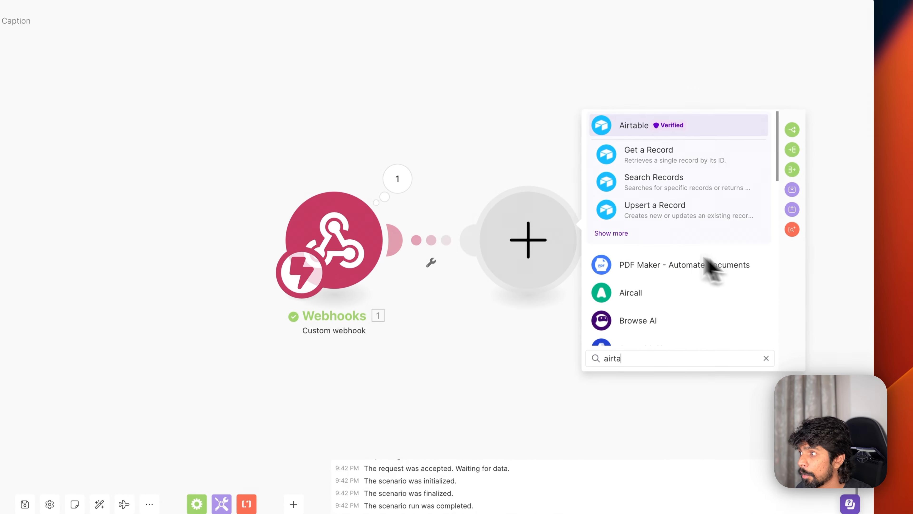
left_click(619, 237)
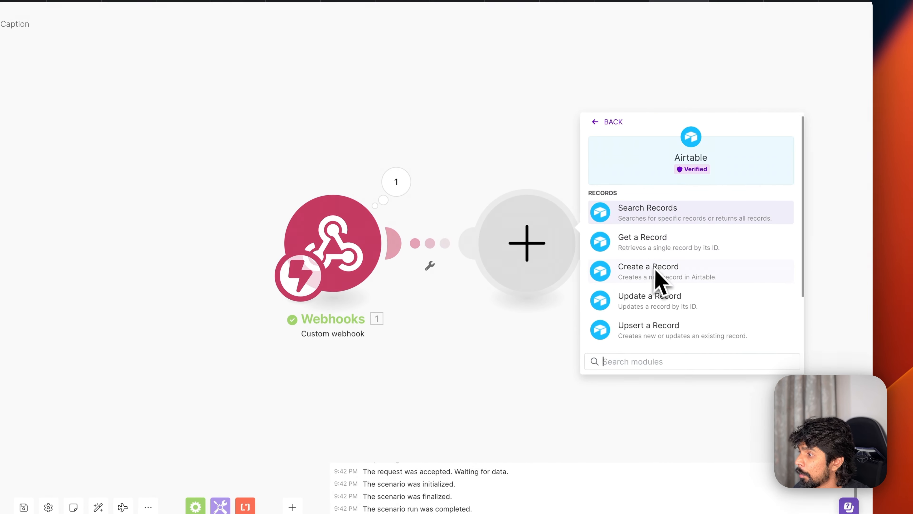
scroll(658, 281, "down", 1)
left_click(648, 223)
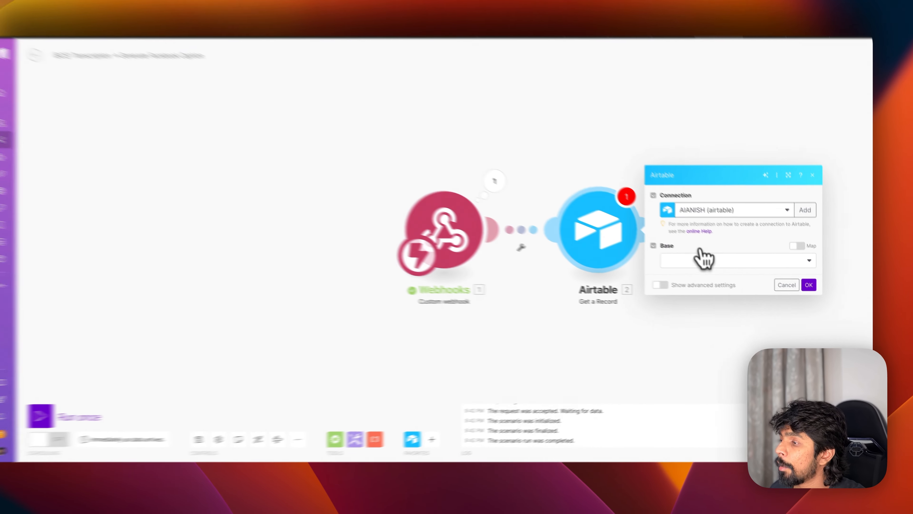
- Set Base to Boring Content Engine and Table to Content, with the webhook's recordID as Record ID
left_click(703, 267)
scroll(656, 284, "down", 5)
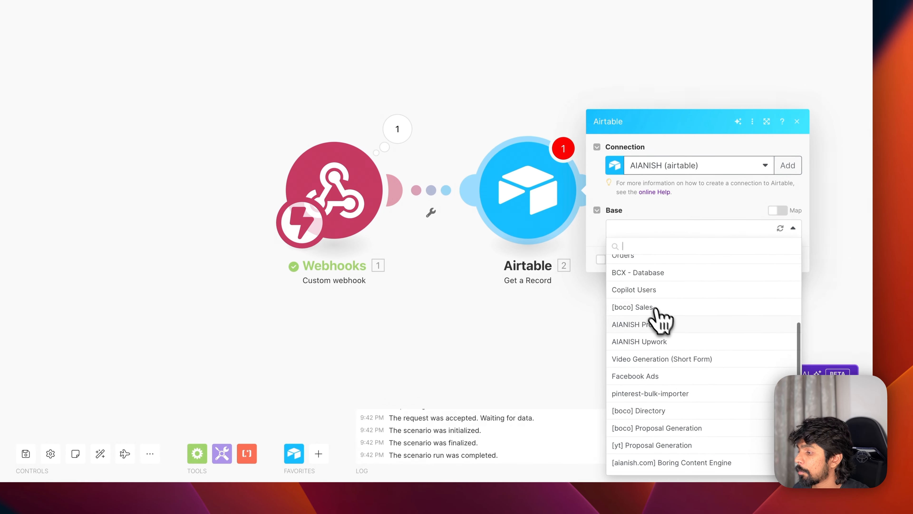
left_click(689, 510)
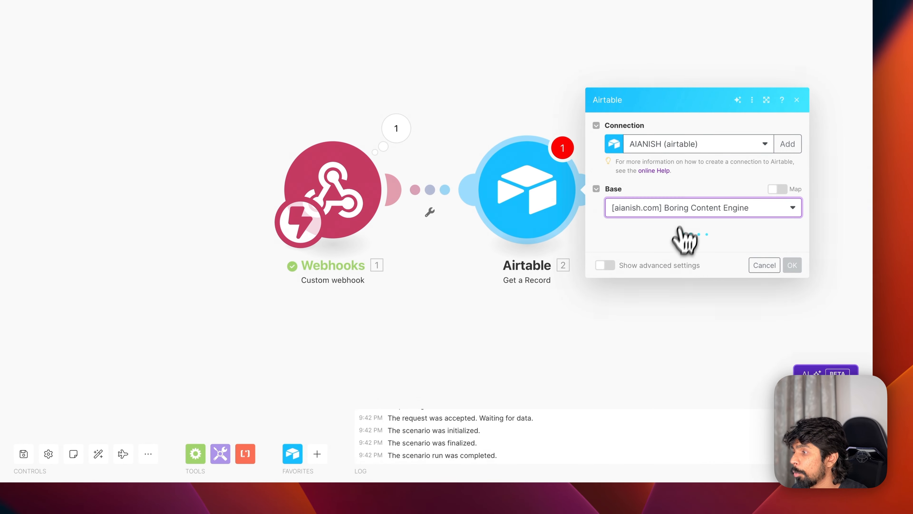
left_click(656, 250)
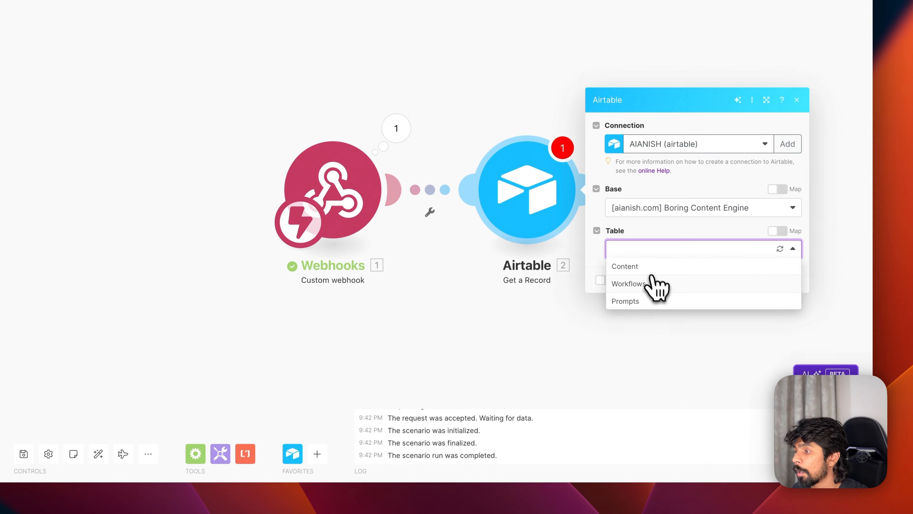
left_click(647, 266)
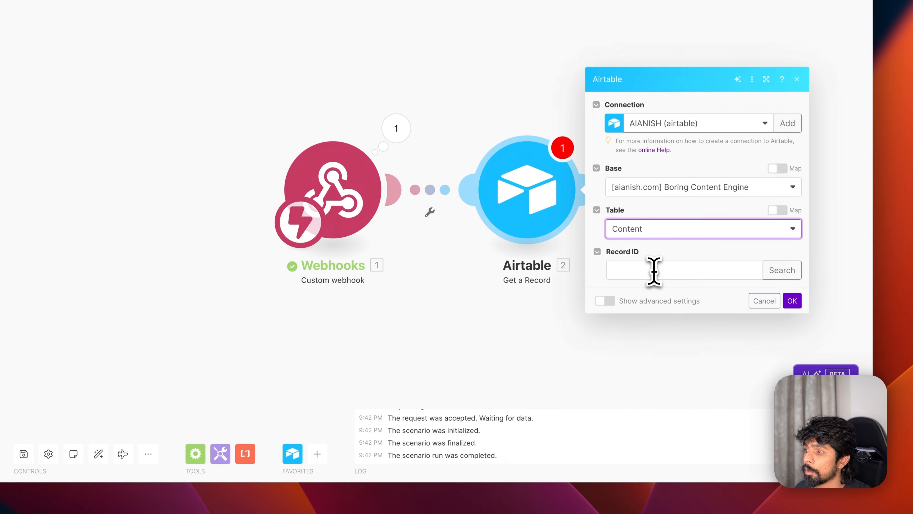
left_click(654, 268)
type("recSzi07XF49ueJDi")
key("cmd+a")
key("cmd+c")
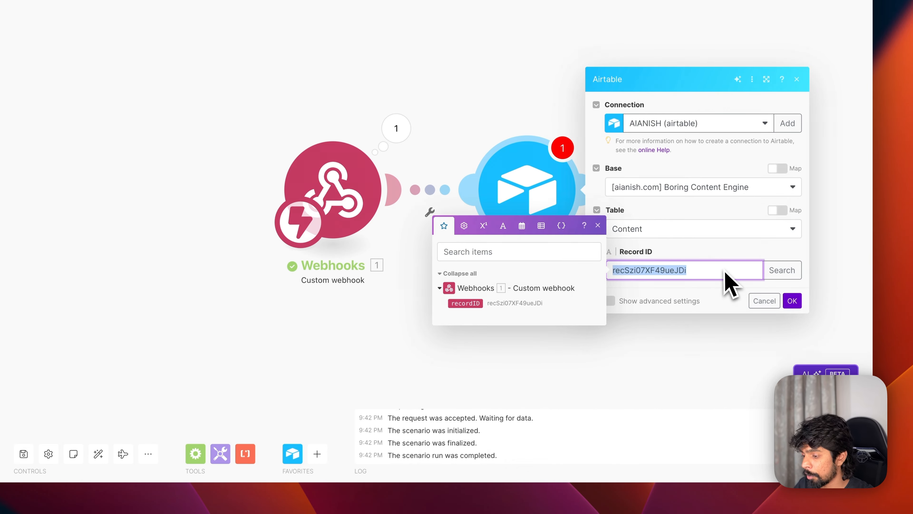
left_click_drag(466, 303, 679, 270)
left_click(792, 301)
- Test only the Get a Record step with the pasted record ID and review record C7's fields
right_click(547, 202)
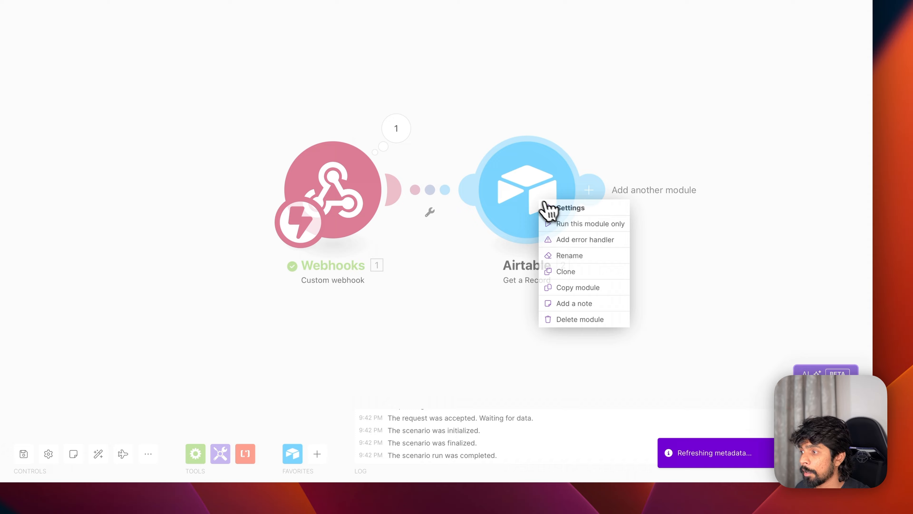
left_click(562, 226)
key("cmd+v")
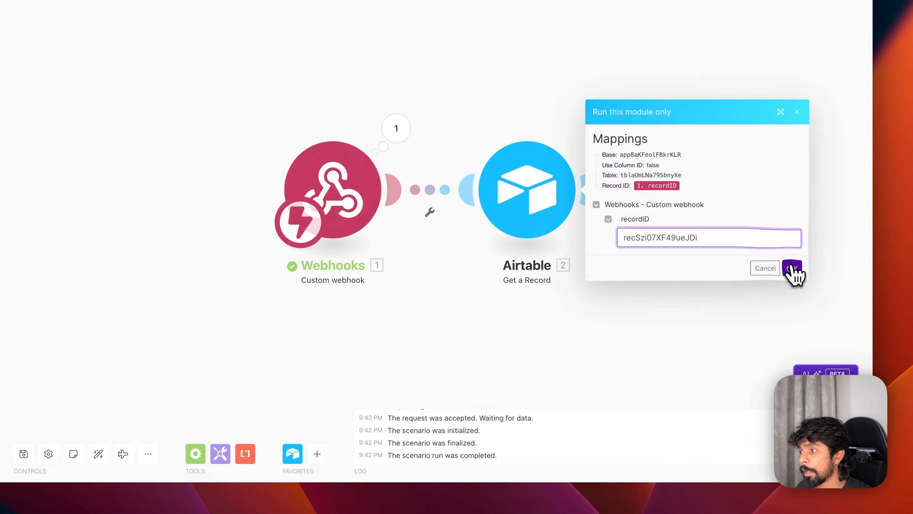
left_click(790, 269)
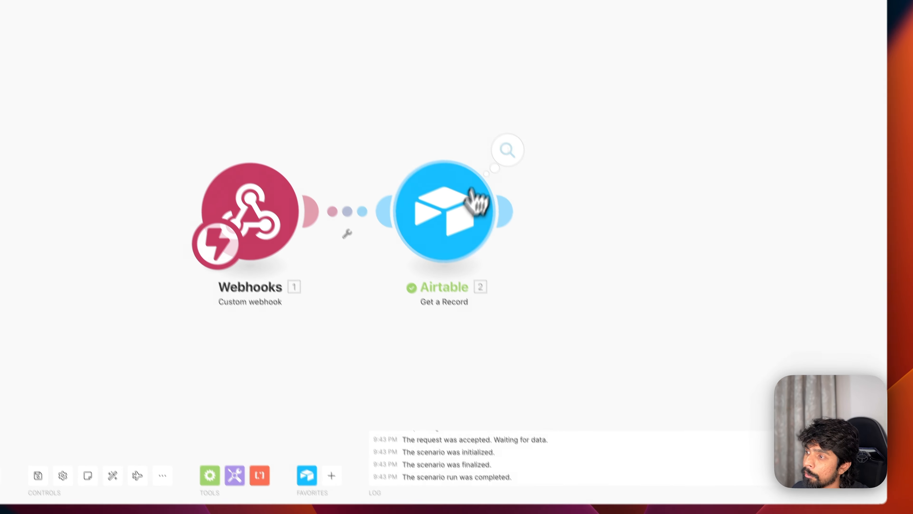
left_click(494, 129)
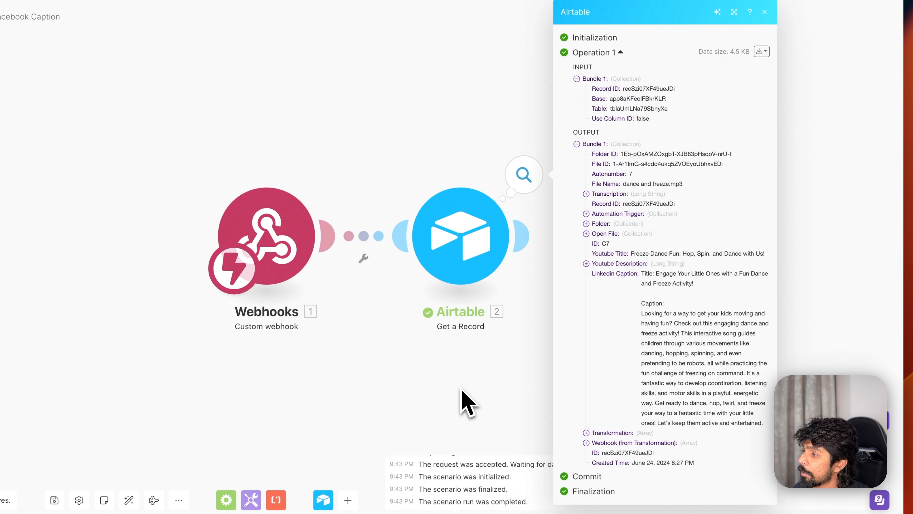
left_click(475, 374)
- Add a second Airtable Get a Record step after the first lookup
left_click(522, 246)
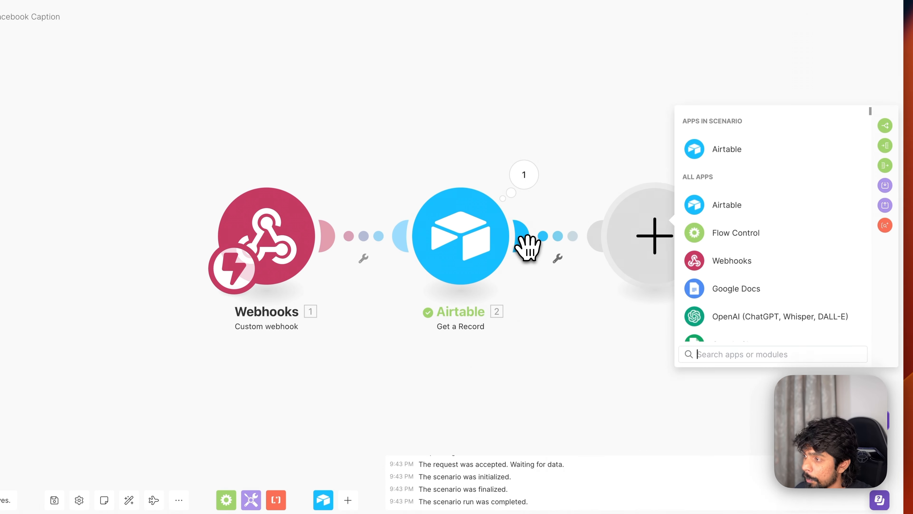
left_click(726, 207)
scroll(743, 287, "down", 2)
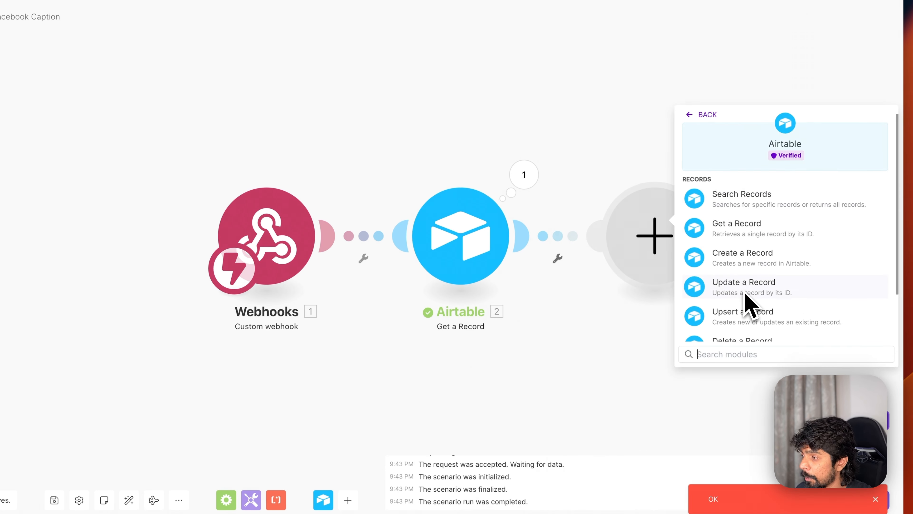
left_click(750, 215)
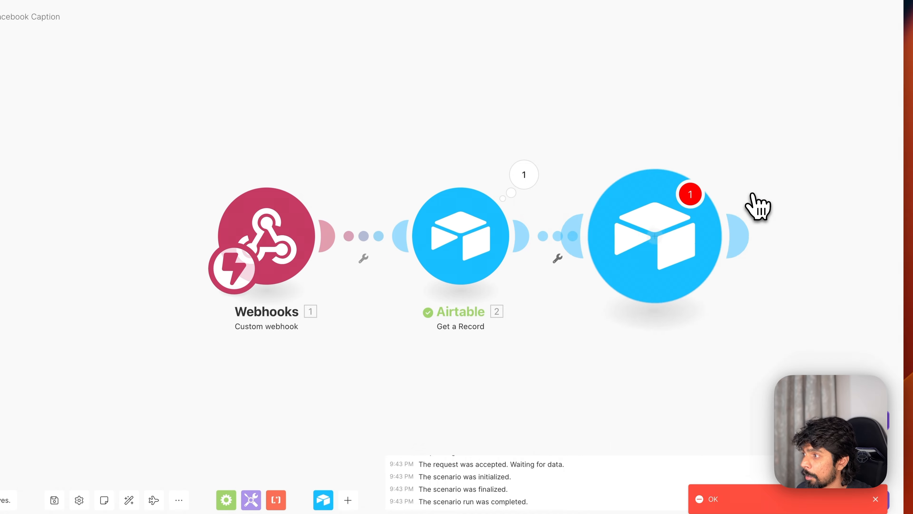
- Copy the Facebook Post prompt's record ID from Airtable's Prompts table
key("super+Tab")
left_click(200, 102)
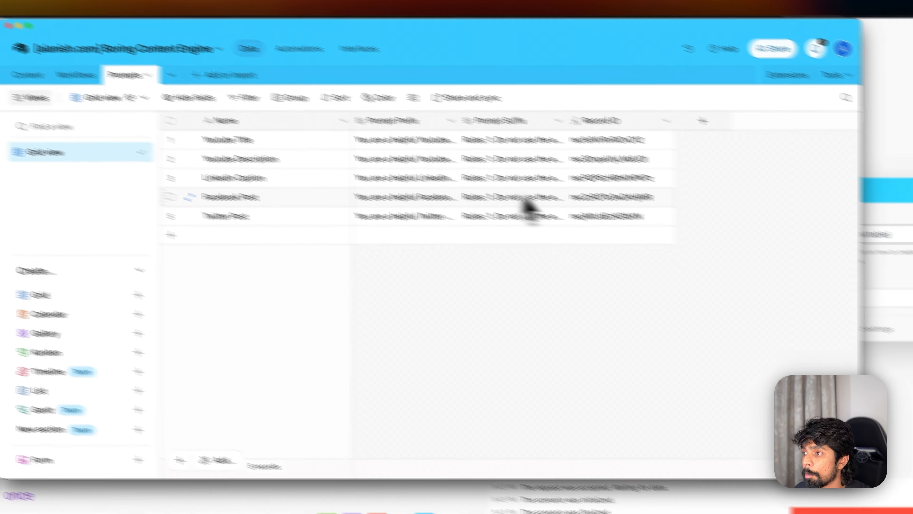
left_click(693, 222)
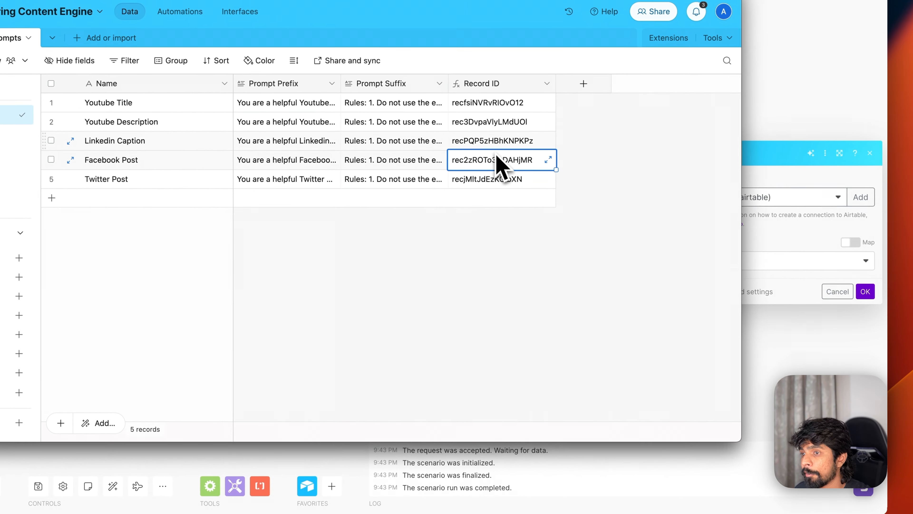
key("super+c")
key("super+Tab")
- Point the step at Boring Content Engine's Prompts table using the Facebook Post record ID
left_click(723, 259)
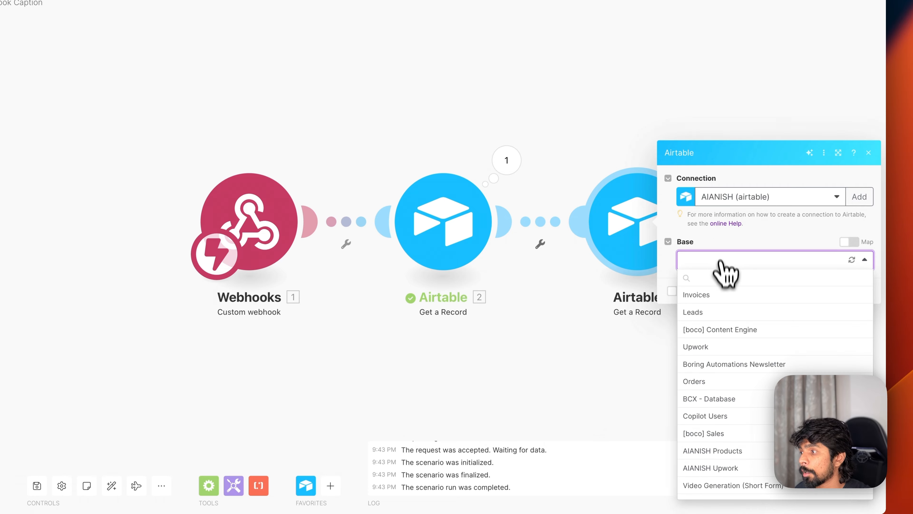
scroll(723, 323, "down", 3)
left_click(754, 462)
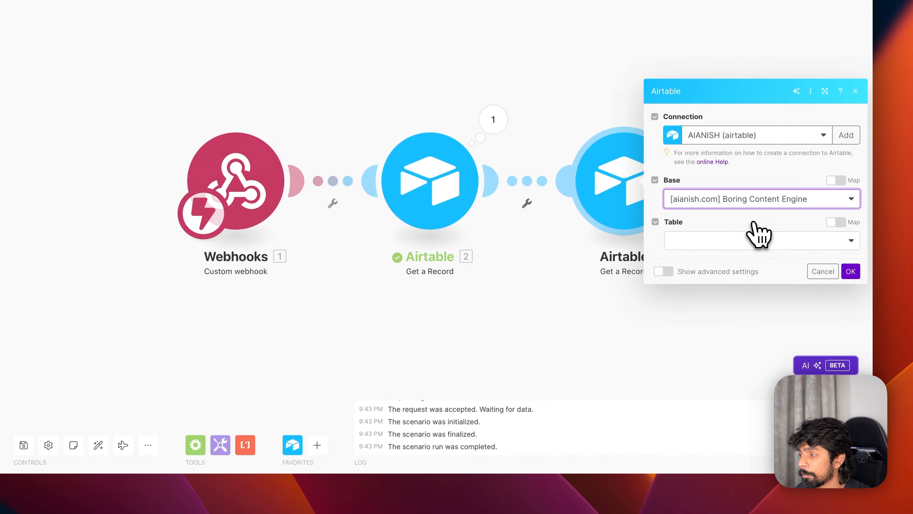
left_click(720, 242)
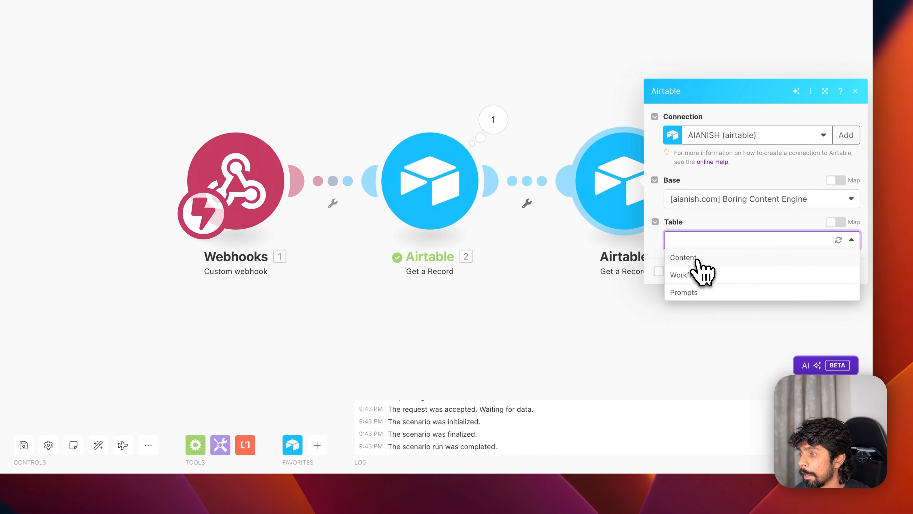
left_click(692, 292)
left_click(699, 261)
key("super+v")
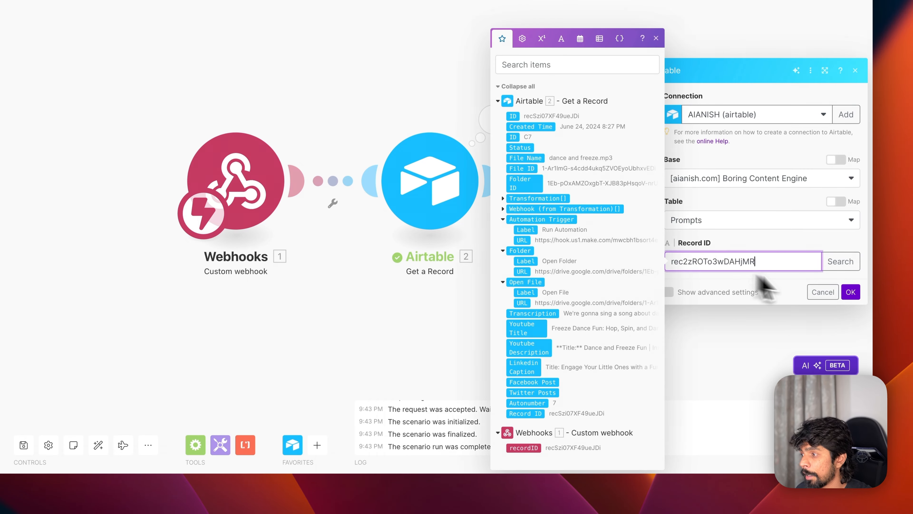
left_click(855, 295)
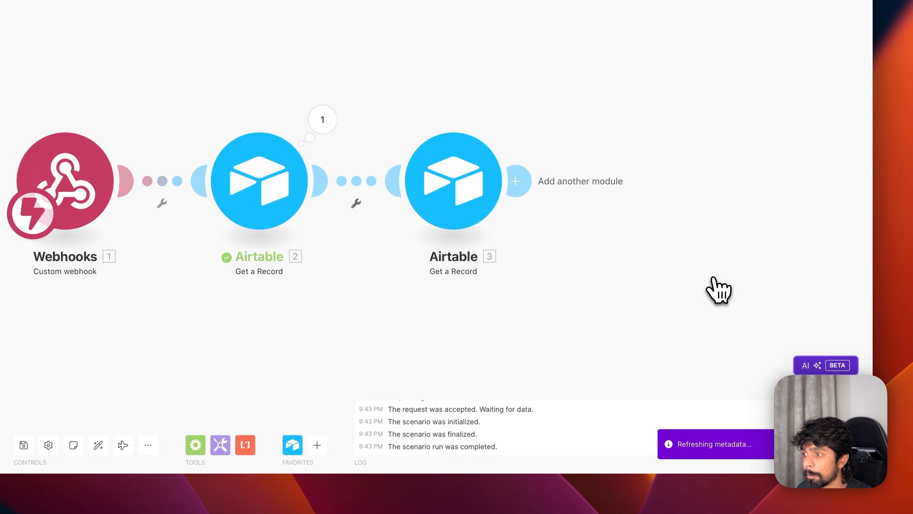
- Run only the prompt lookup and check its returned prompt prefix and suffix
right_click(472, 207)
left_click(492, 225)
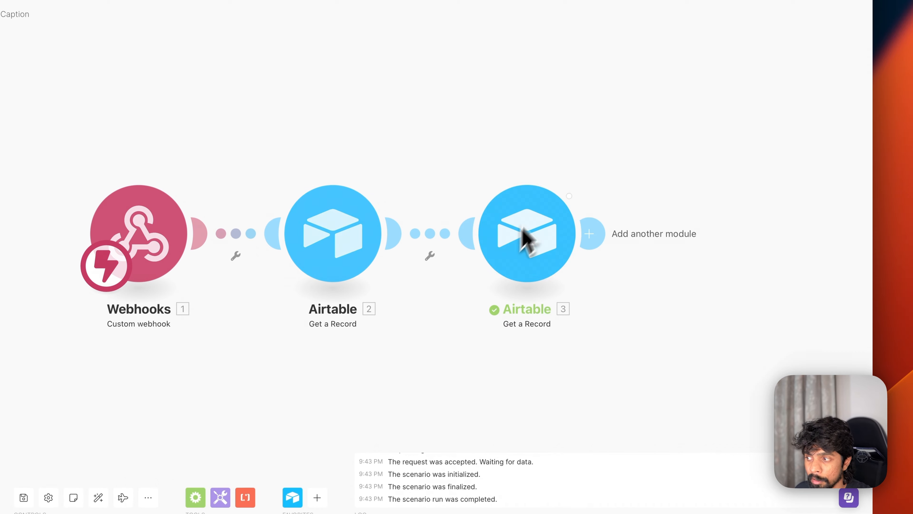
left_click(588, 180)
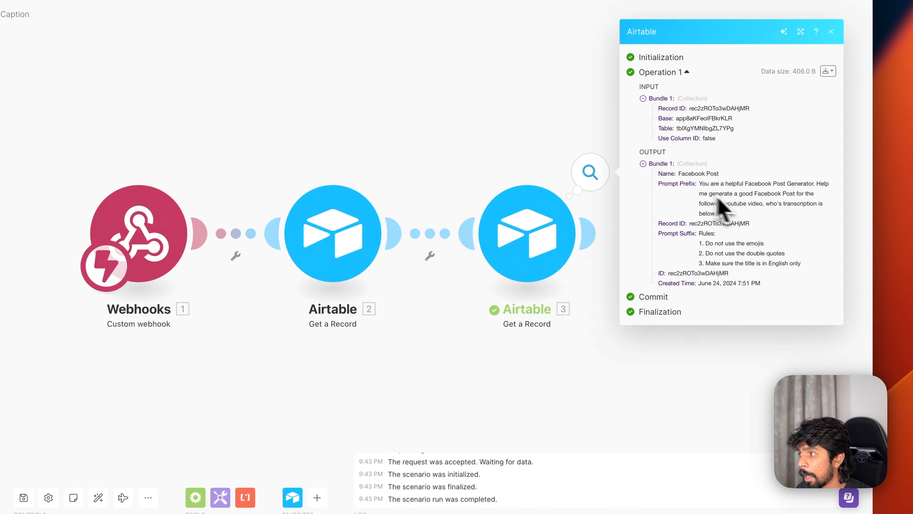
left_click(589, 351)
left_click(591, 232)
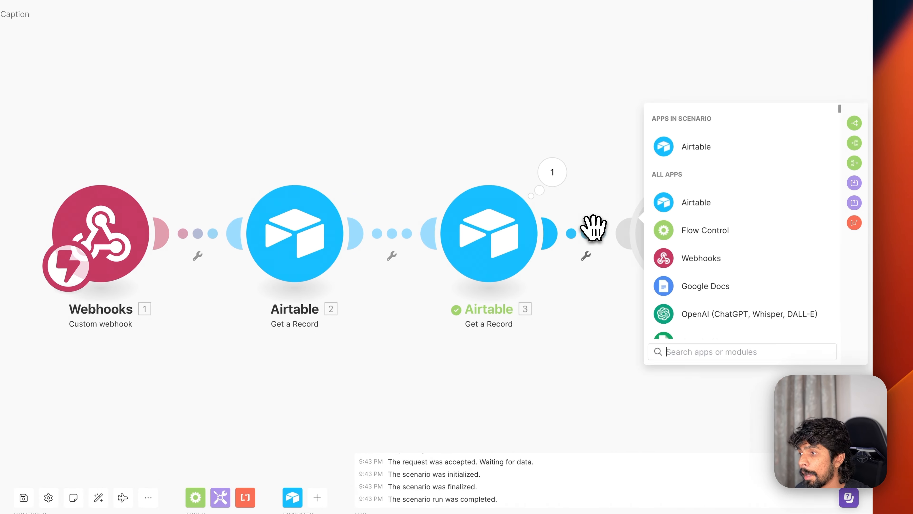
- Add an OpenAI Create a Completion step using the GPT-4o model
type("openai")
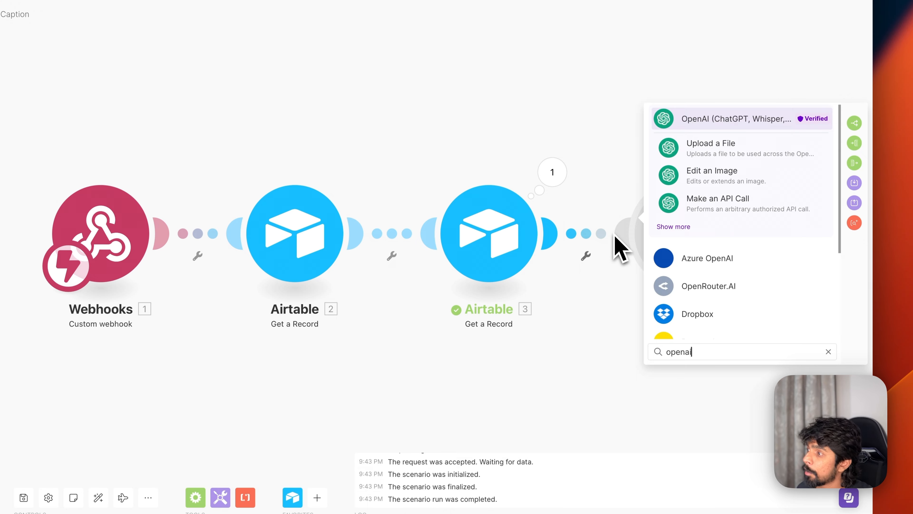
left_click(680, 224)
left_click(726, 266)
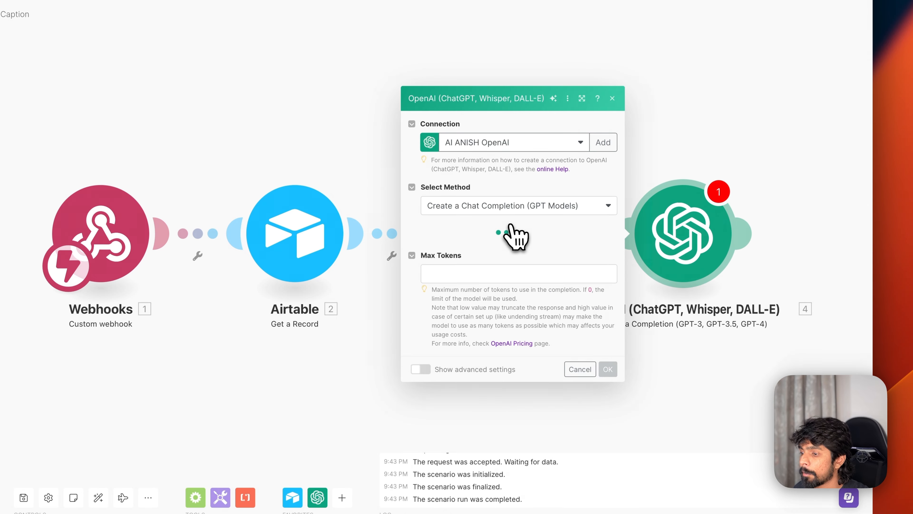
left_click(474, 217)
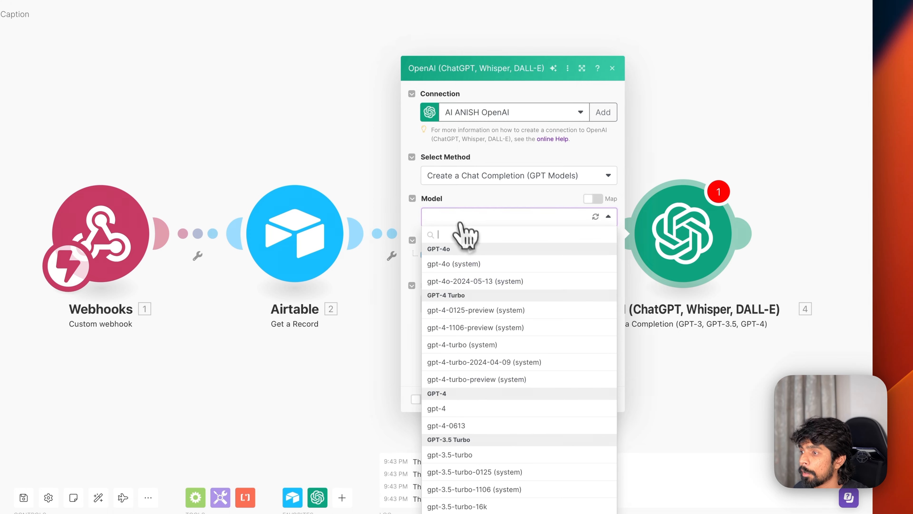
left_click(456, 265)
- Write a User message of Prompt Prefix, quoted Transcription, and Prompt Suffix on separate lines
left_click(451, 256)
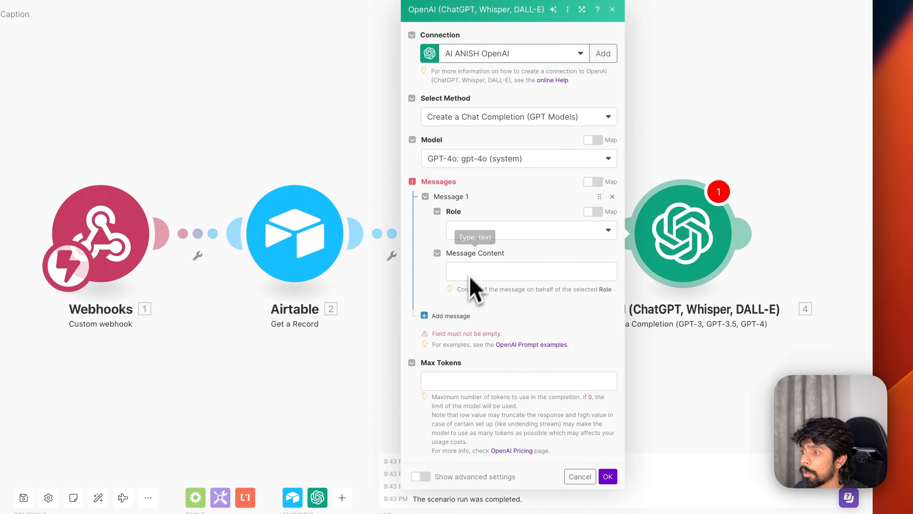
left_click(475, 235)
left_click(472, 266)
left_click(471, 268)
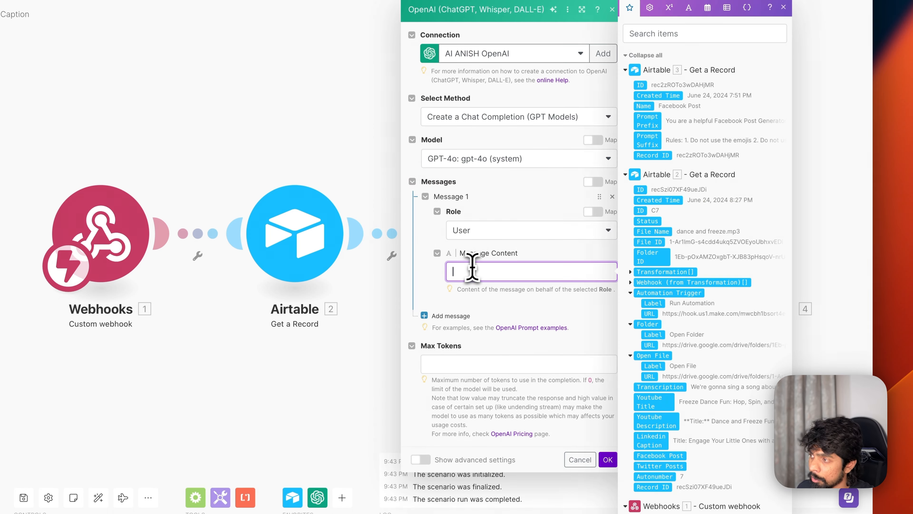
left_click_drag(647, 120, 503, 286)
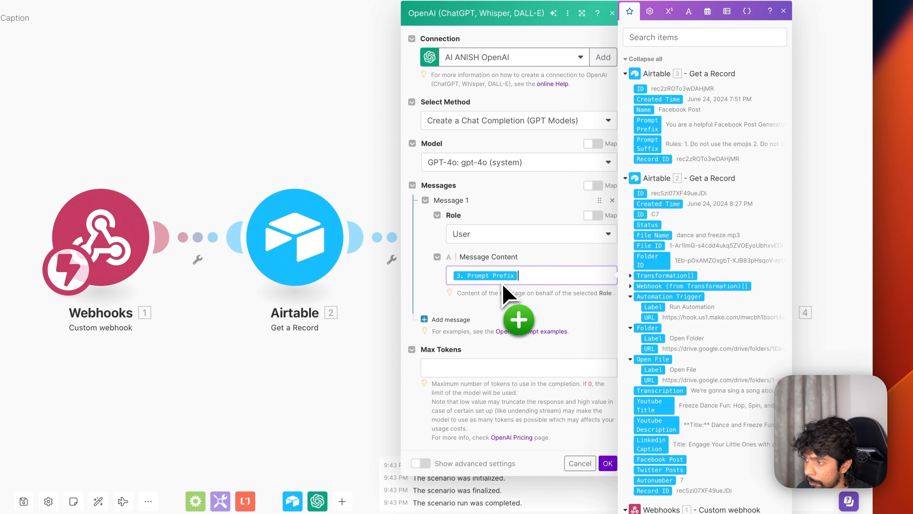
key("Return")
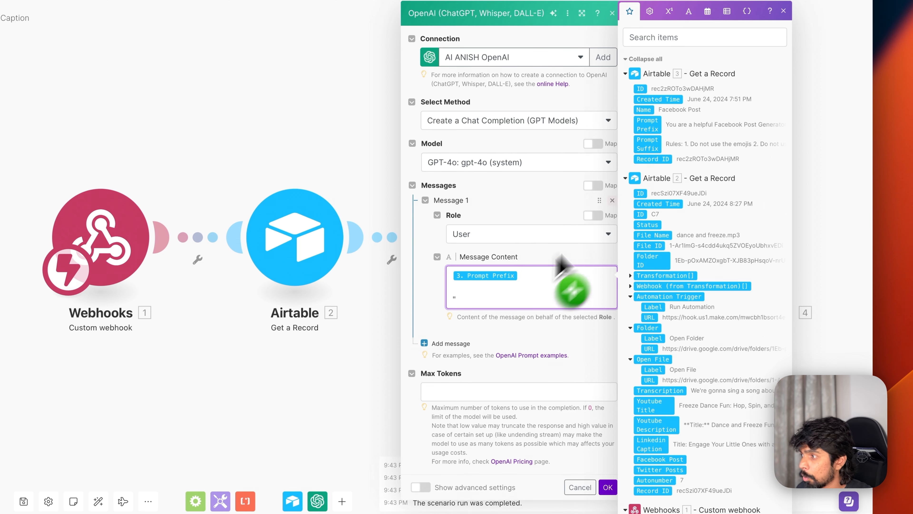
type("\"")
left_click_drag(671, 383, 515, 299)
type("\"")
key("Return")
key("Return")
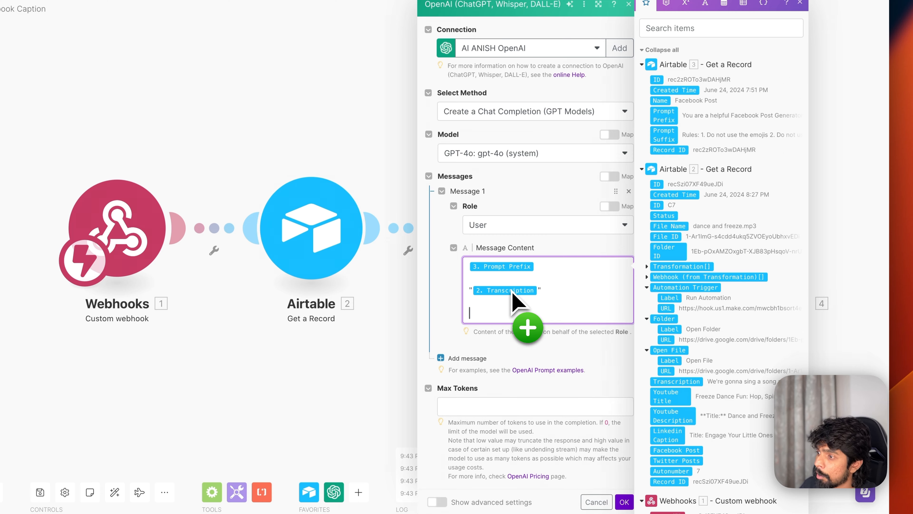
left_click_drag(664, 135, 514, 313)
- Set Max Tokens to 0 and save the OpenAI step
left_click(450, 409)
type("0")
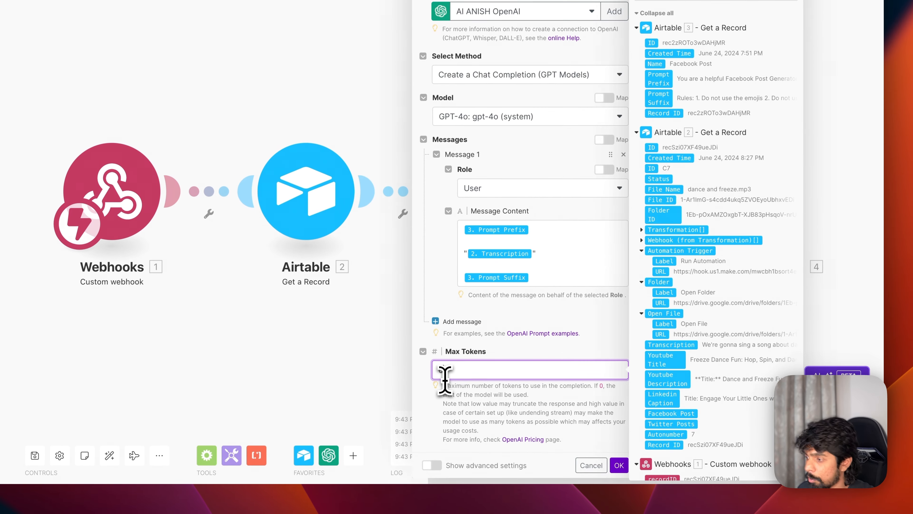
left_click(618, 464)
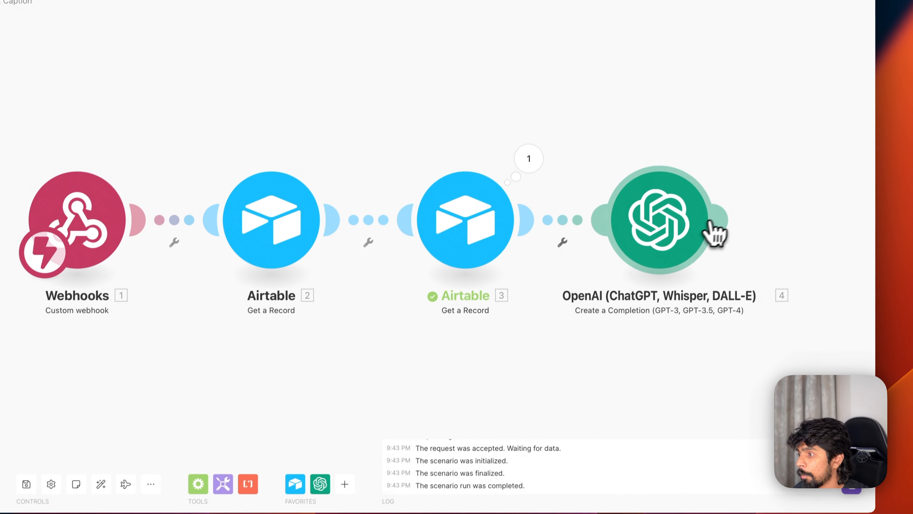
- Add an Airtable Update a Record step after the OpenAI step
left_click(563, 229)
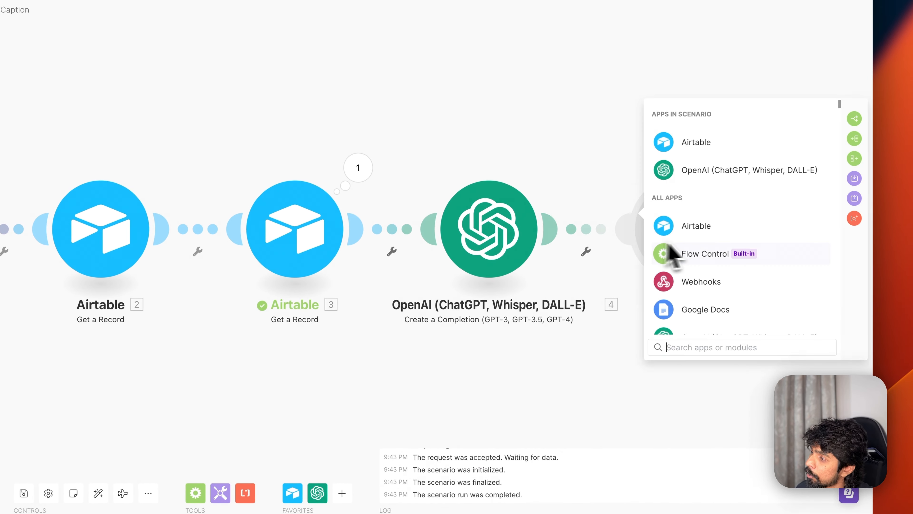
left_click(693, 143)
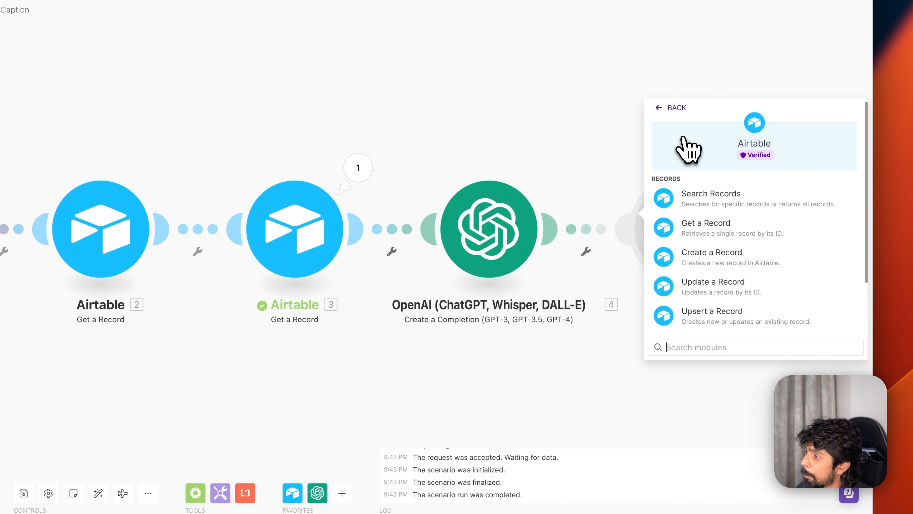
scroll(716, 284, "down", 2)
left_click(712, 227)
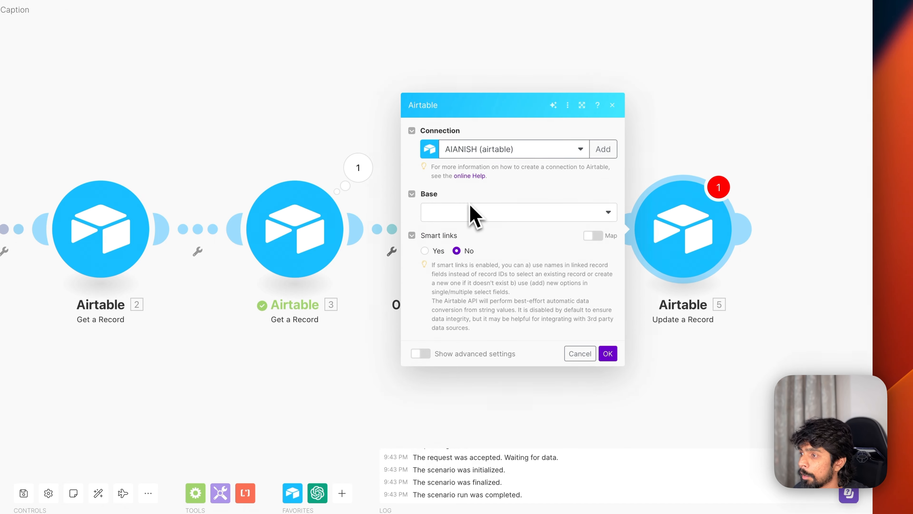
- Target Boring Content Engine's Content table by webhook recordID, writing the OpenAI Result into Facebook Post
left_click(470, 212)
scroll(478, 360, "down", 1)
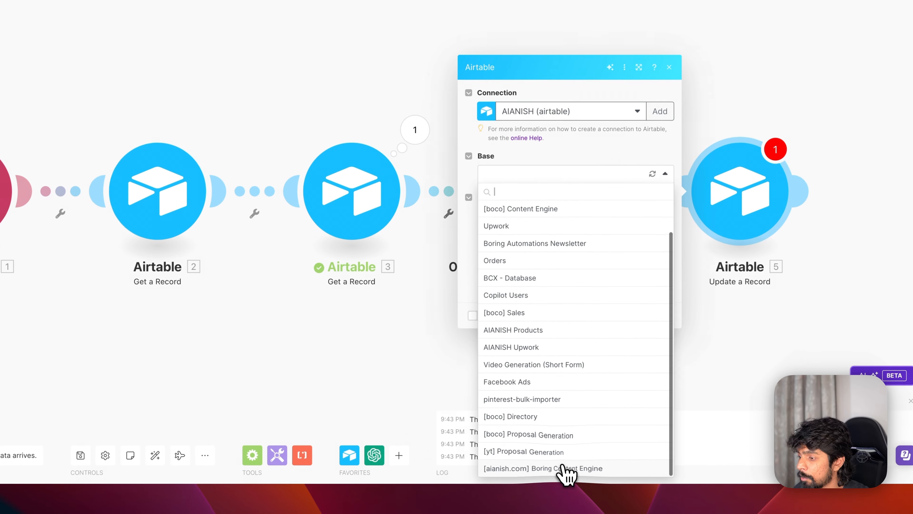
left_click(566, 467)
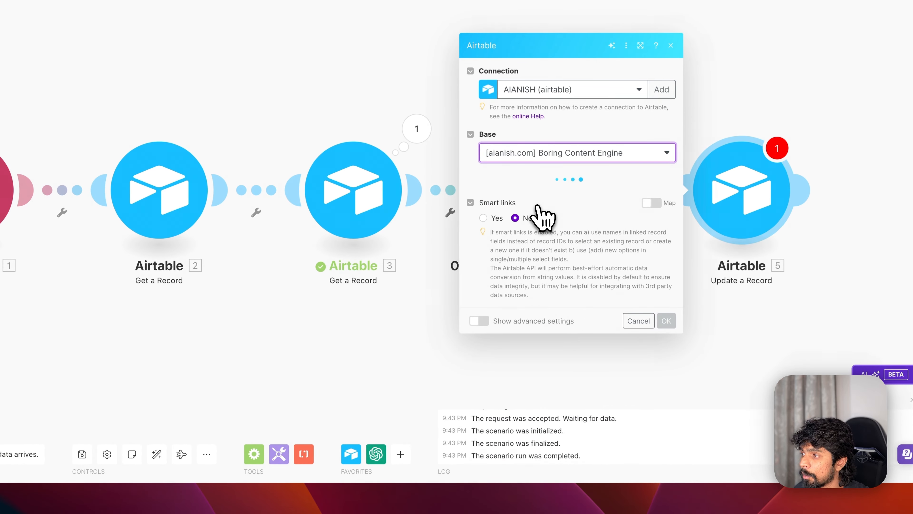
left_click(518, 193)
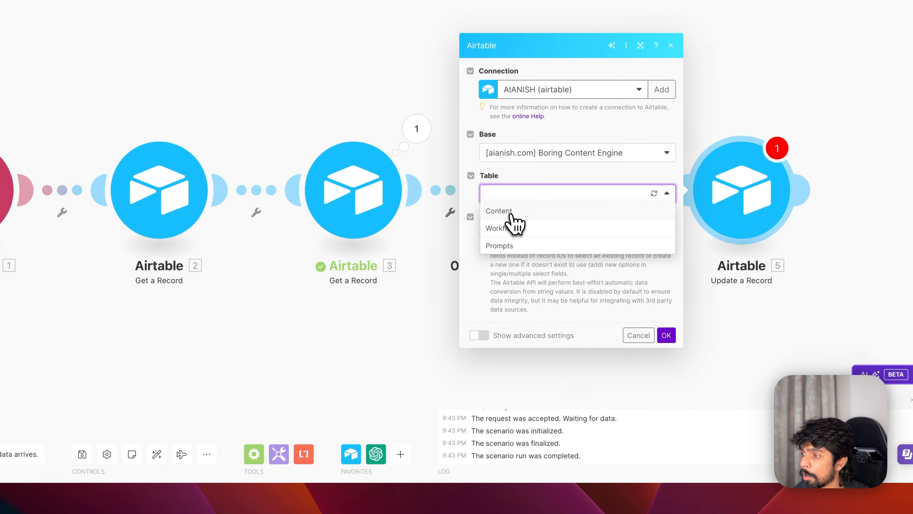
left_click(504, 211)
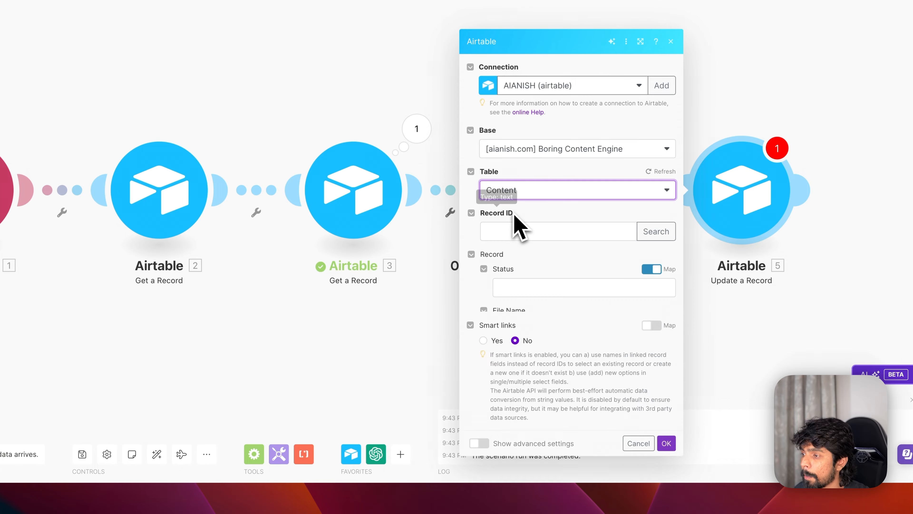
left_click(535, 159)
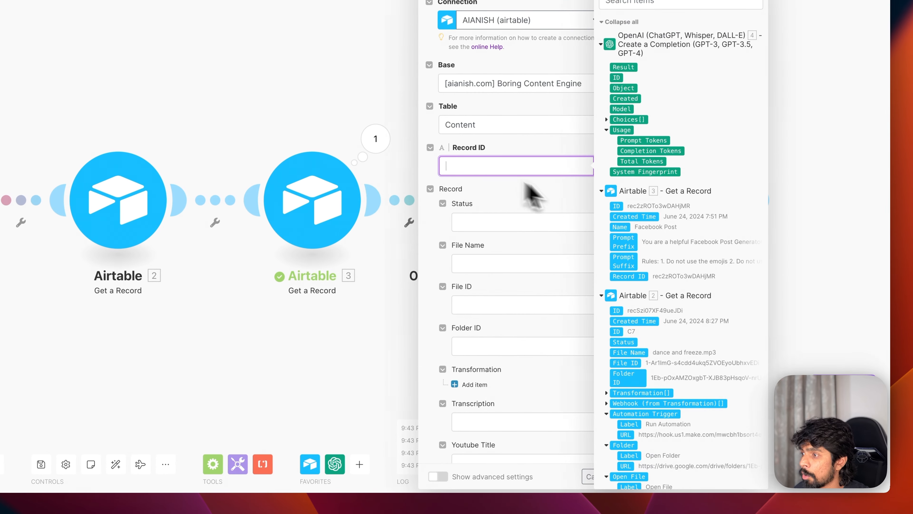
scroll(660, 378, "down", 5)
left_click_drag(638, 466, 507, 182)
scroll(489, 399, "down", 5)
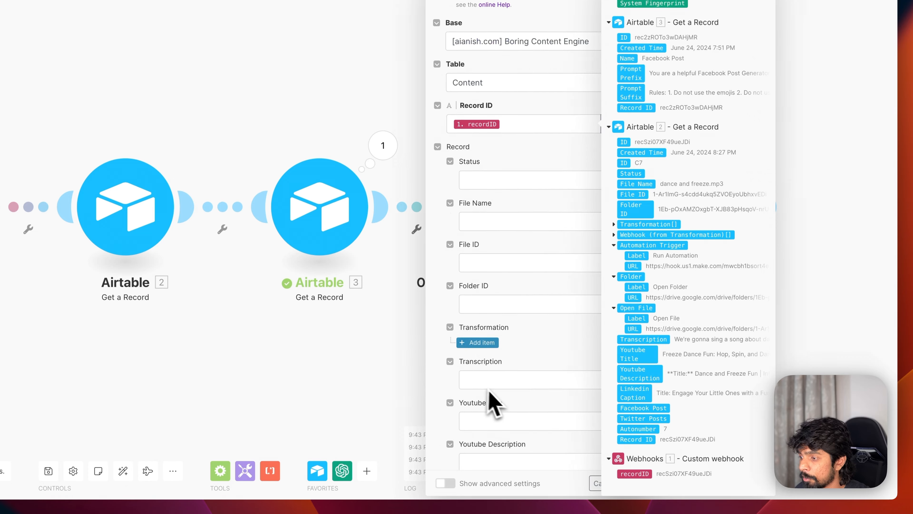
left_click(499, 420)
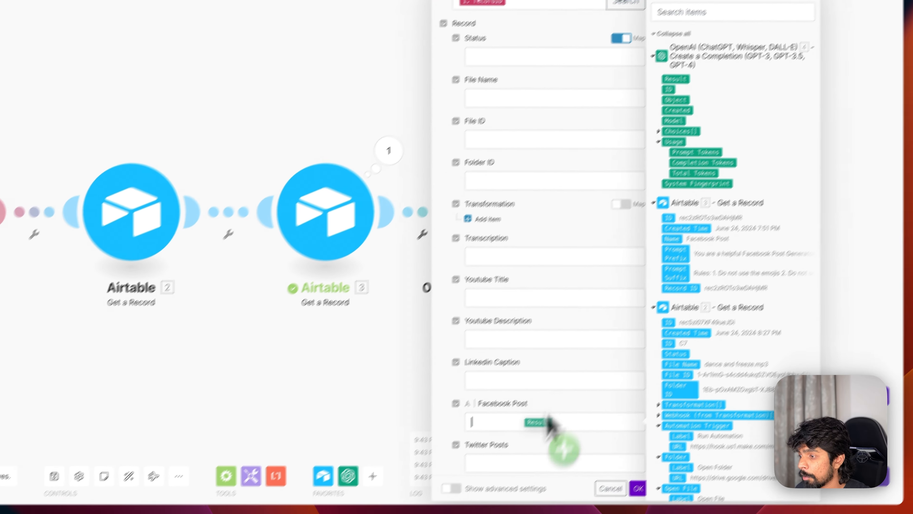
left_click_drag(550, 424, 552, 432)
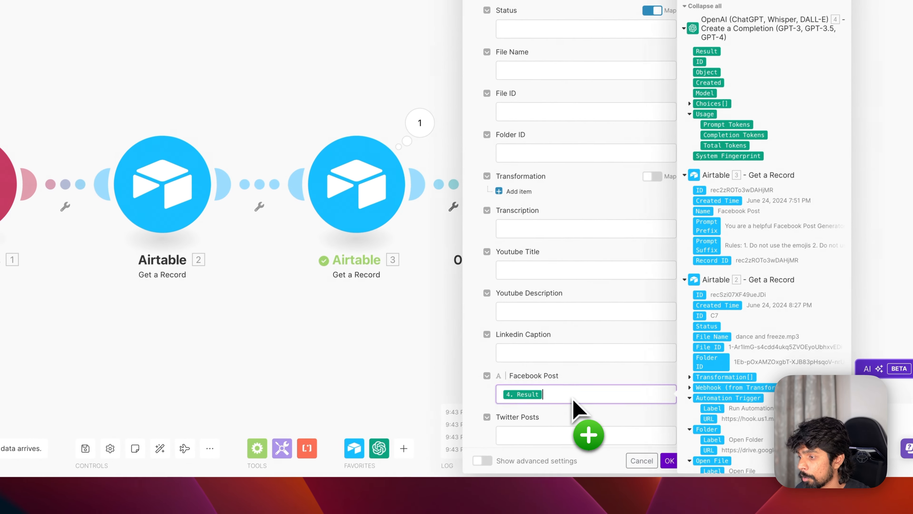
left_click(638, 488)
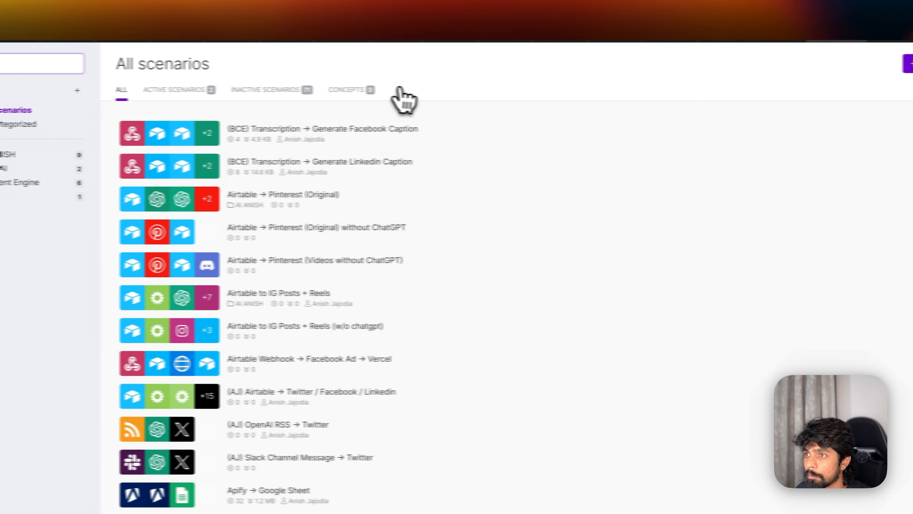
- Create a new scenario titled '(BCE) Transcription → Generate Twitter Posts'
left_click(802, 63)
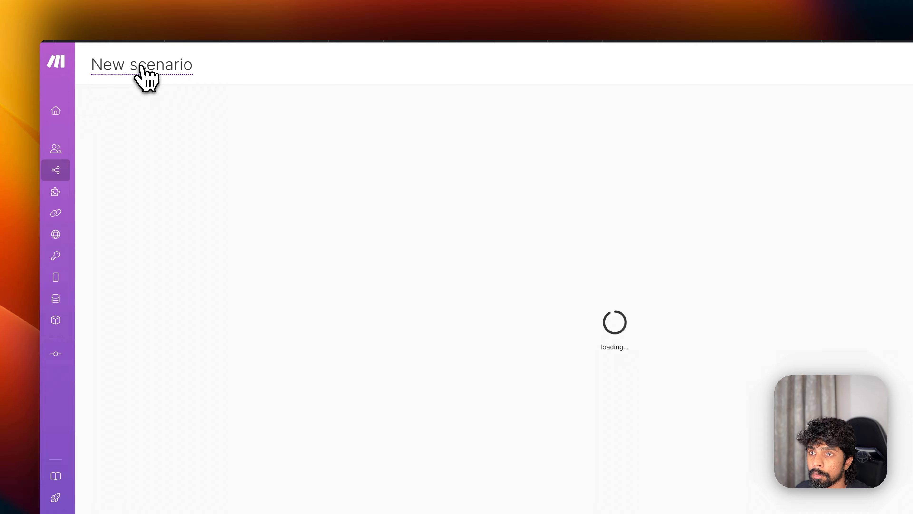
key("super+Tab")
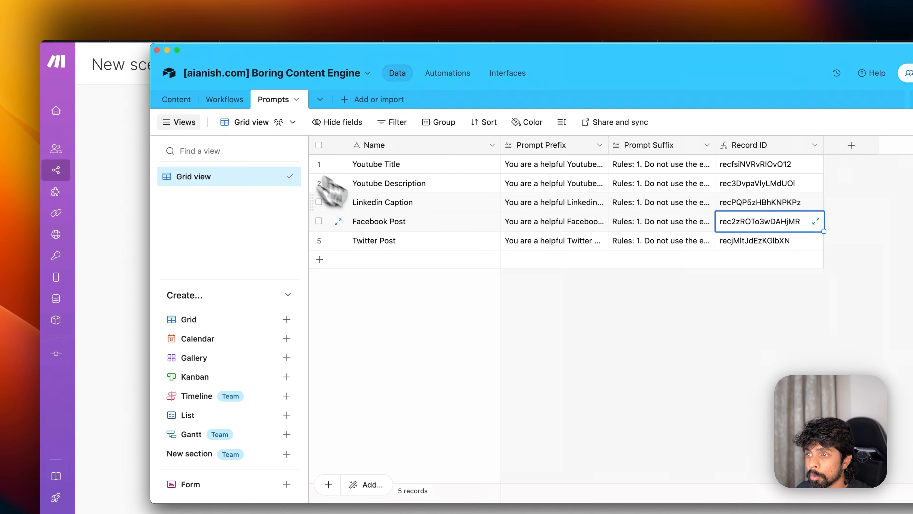
left_click(224, 100)
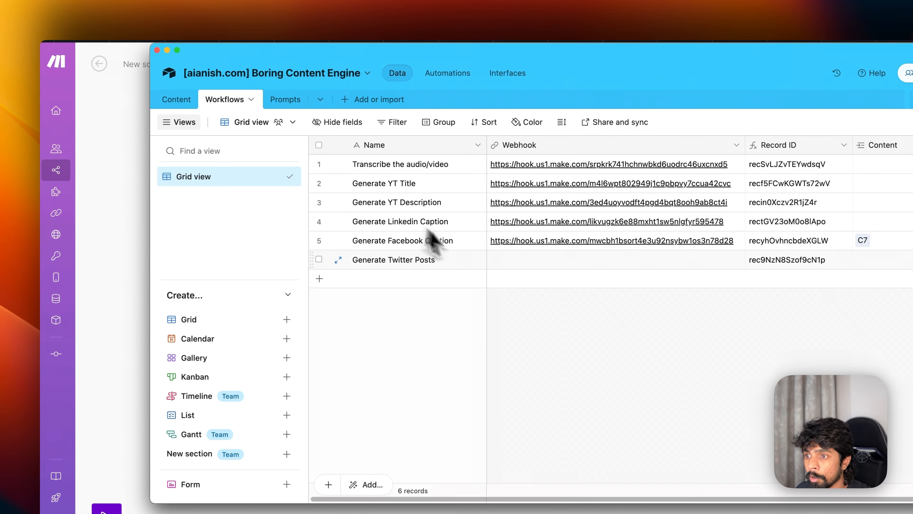
key("super+Tab")
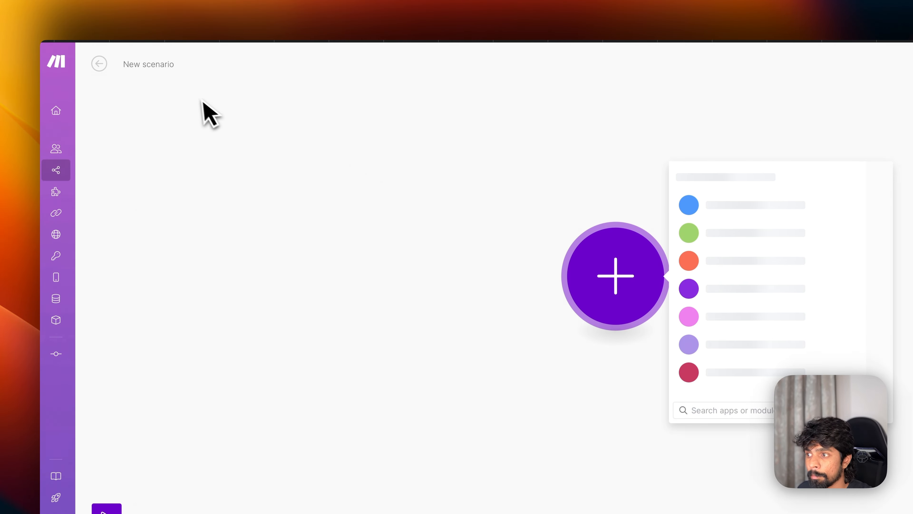
left_click(133, 64)
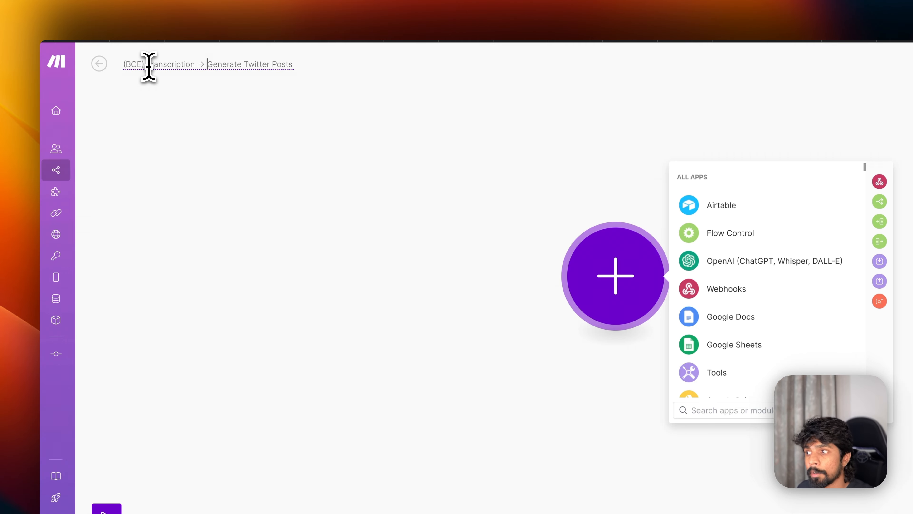
left_click(241, 276)
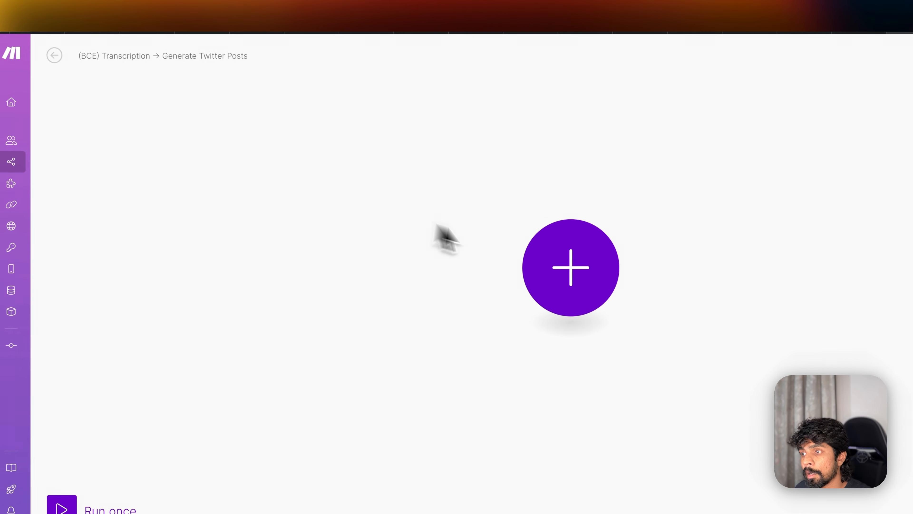
- Add a Custom webhook trigger with a new hook named 'Generate Twitter Posts'
left_click(539, 261)
type("ebh")
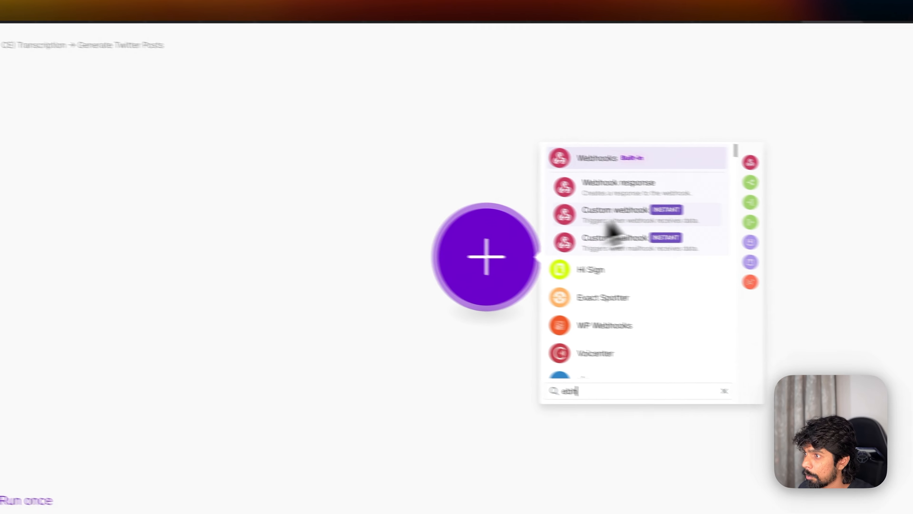
left_click(561, 210)
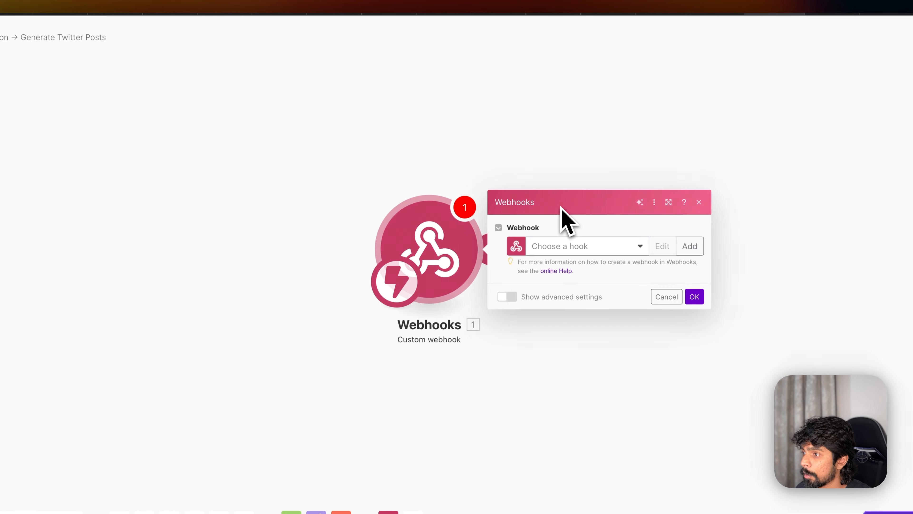
left_click(689, 247)
key("super+Tab")
key("super+c")
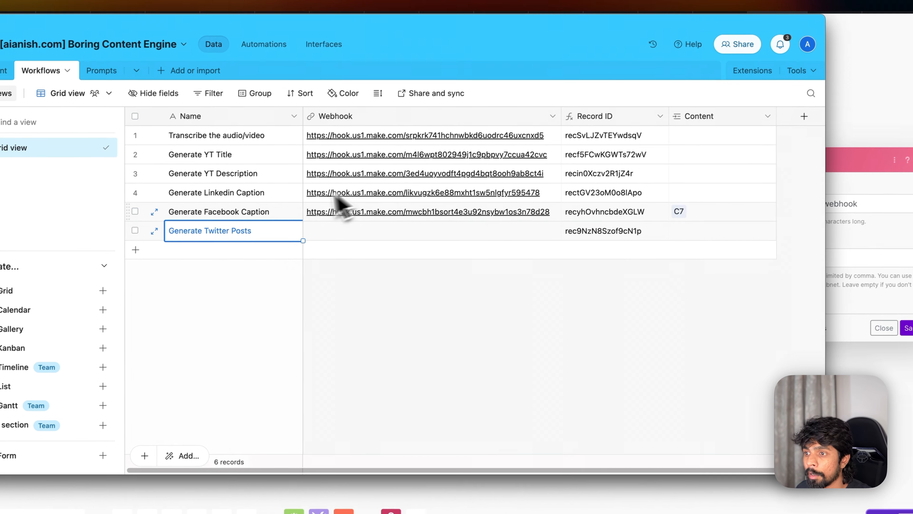
key("super+Tab")
key("super+a")
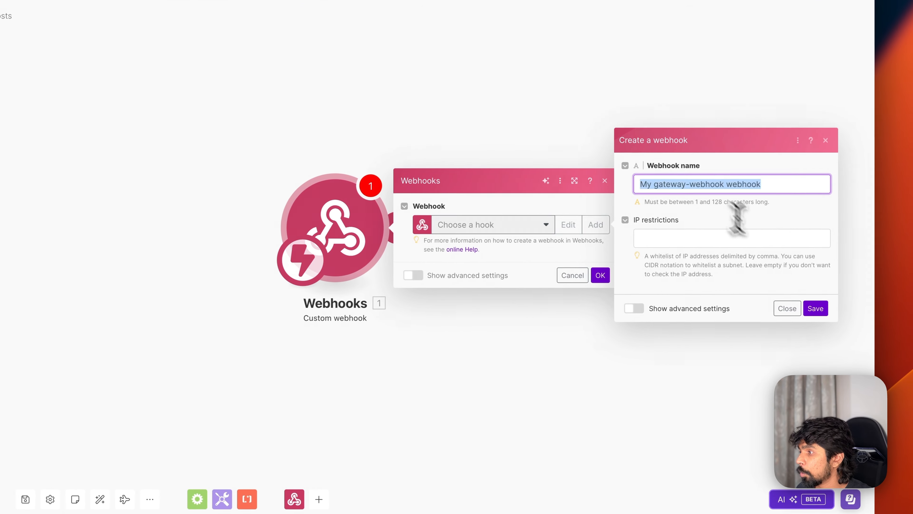
key("super+v")
left_click(815, 309)
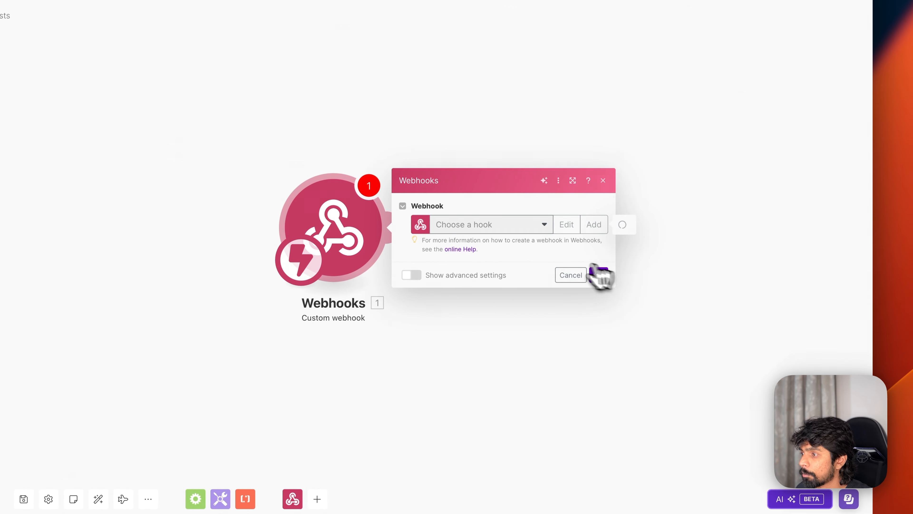
- Paste the new webhook address into Airtable's Generate Twitter Posts Webhook cell and confirm the trigger
left_click(559, 262)
key("super+Tab")
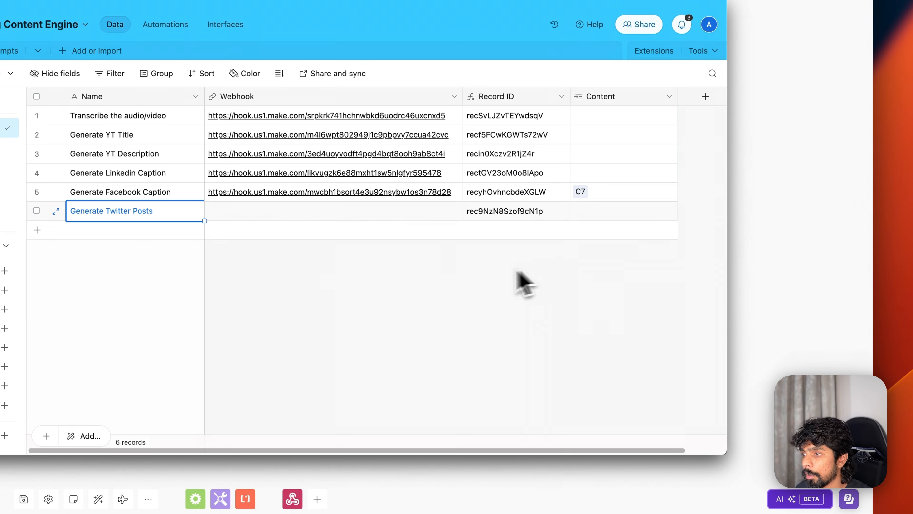
key("Tab")
key("super+v")
key("super+Tab")
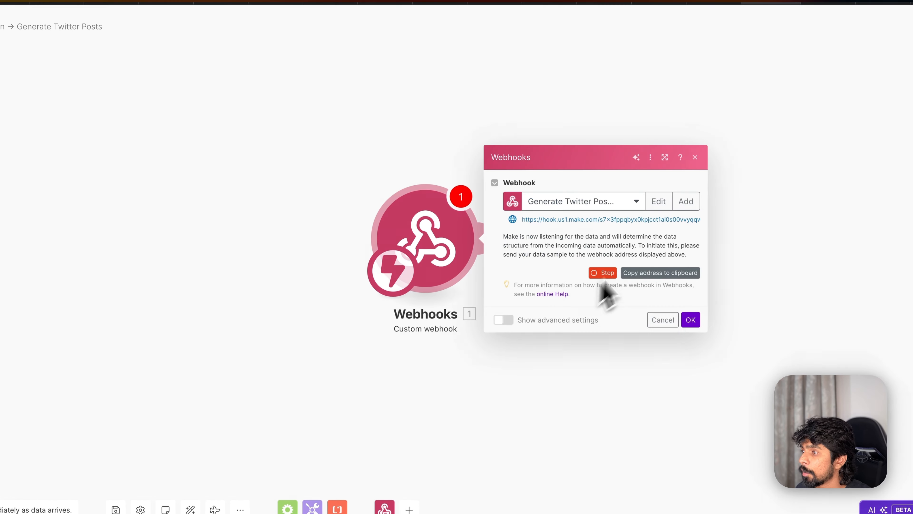
left_click(690, 320)
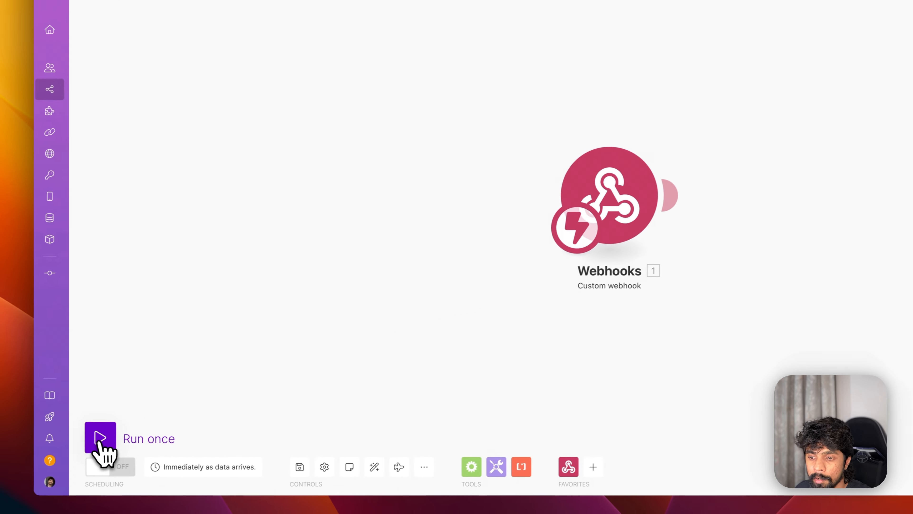
- Relink C7's Transformation from Generate Facebook Caption to Generate Twitter Posts, then stop the Make run
key("super+Tab")
left_click(164, 59)
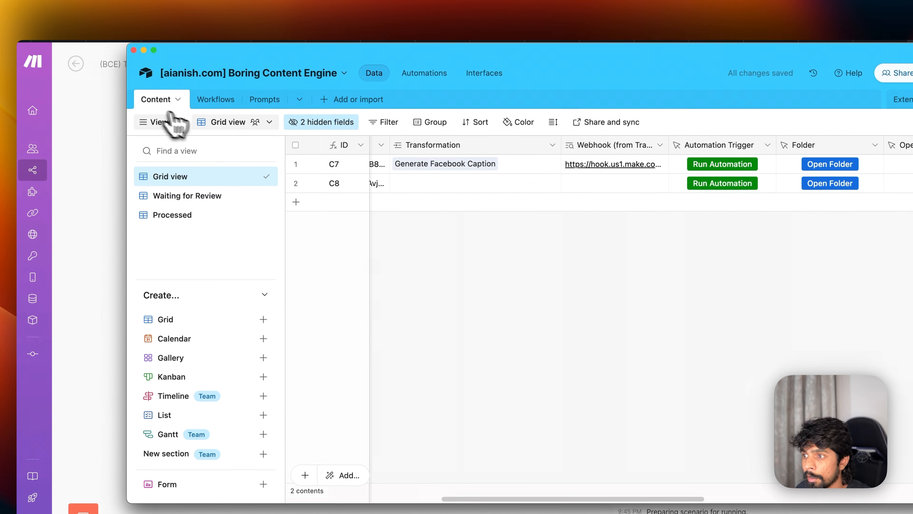
left_click(410, 146)
left_click(419, 144)
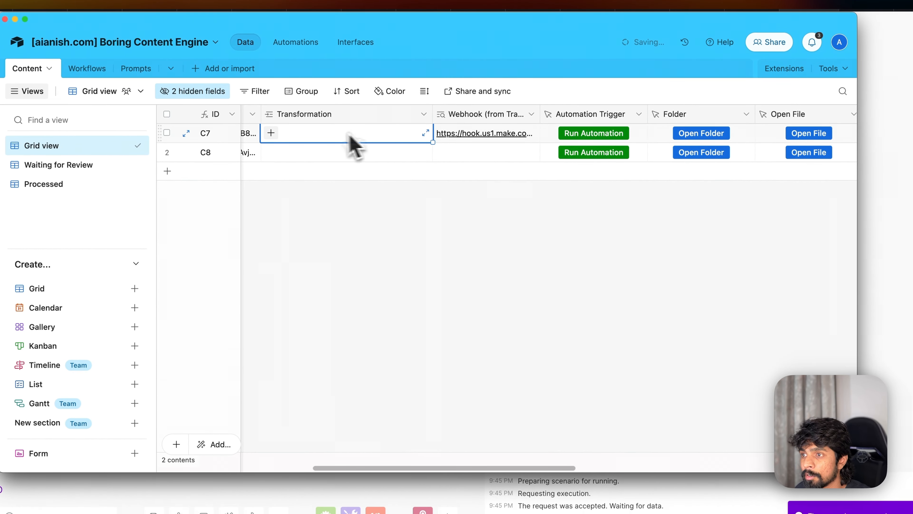
left_click(289, 138)
scroll(341, 350, "down", 3)
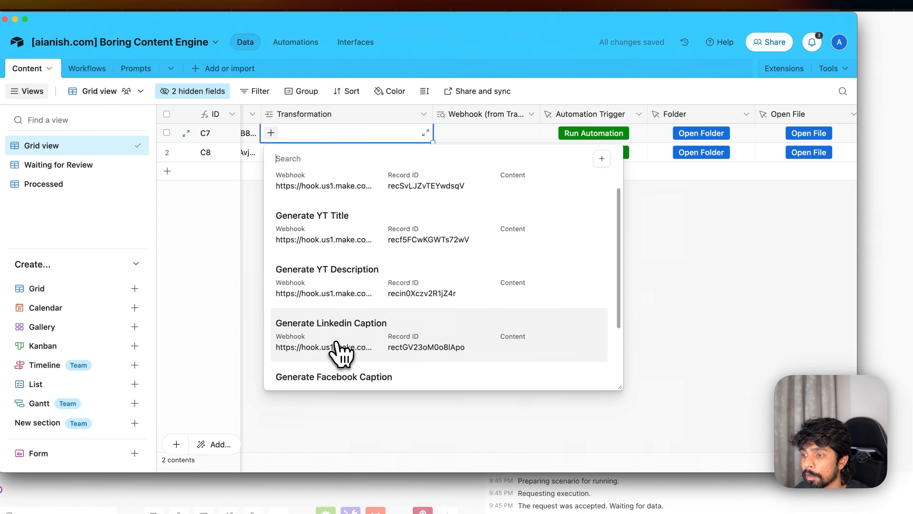
scroll(366, 350, "down", 2)
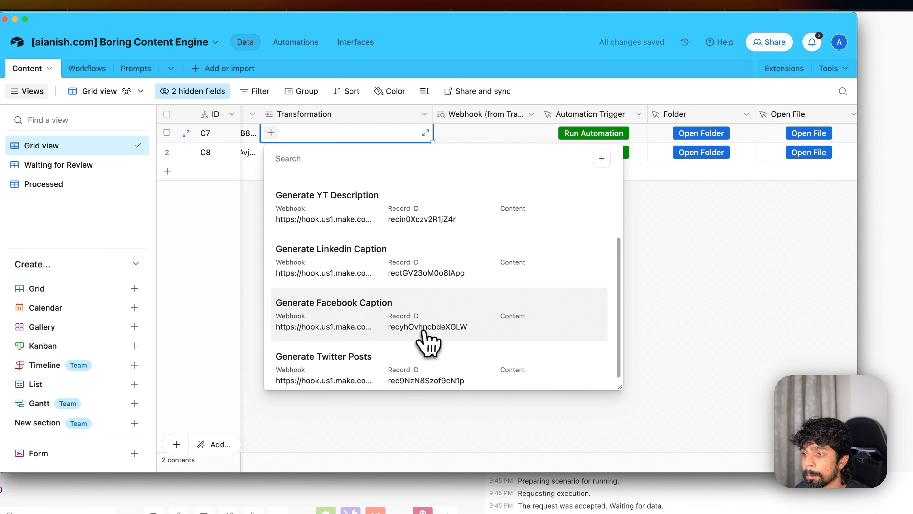
left_click(431, 345)
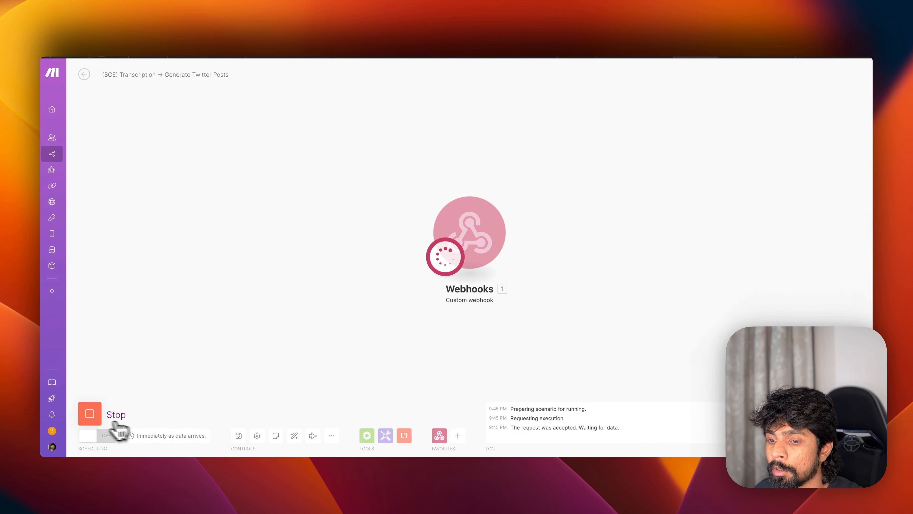
left_click(97, 421)
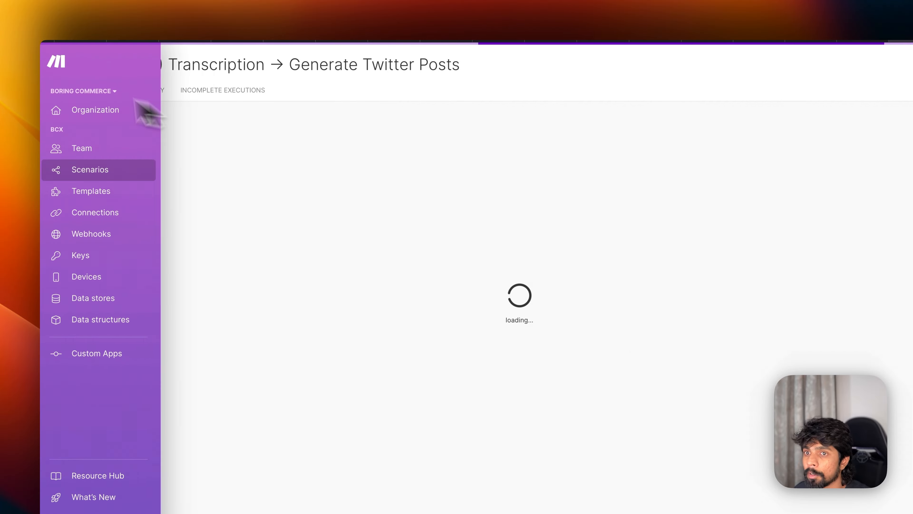
- Turn off the Facebook Caption scenario in the scenarios list and reopen Generate Twitter Posts
left_click(80, 170)
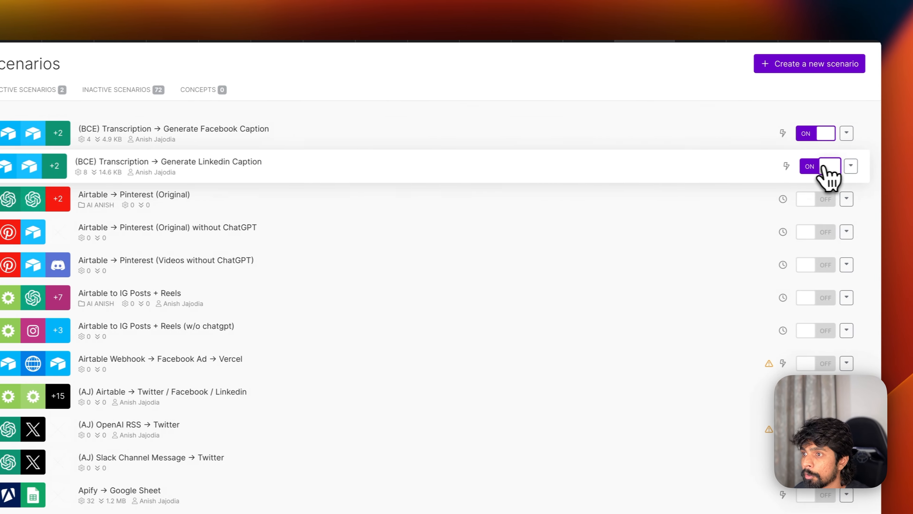
left_click(808, 134)
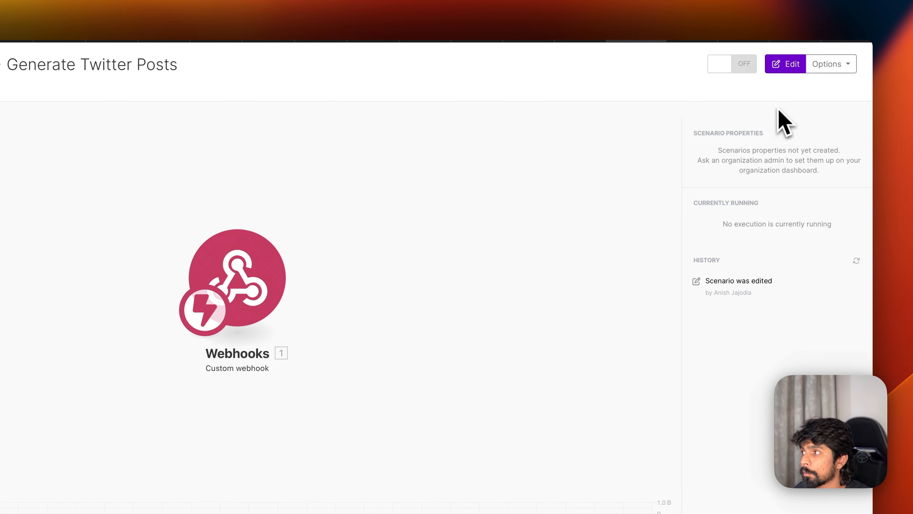
left_click(784, 66)
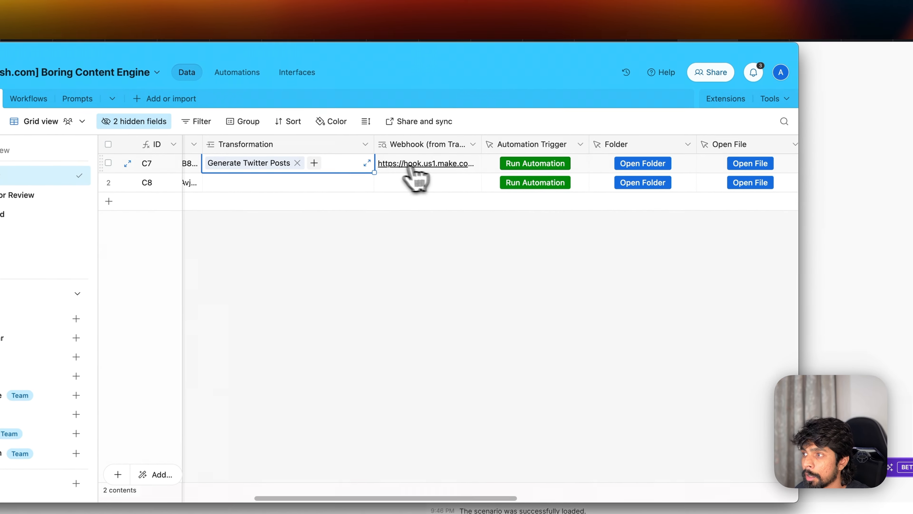
- Fire content C7's automation, restart the single run, and trigger C7 again
left_click(535, 163)
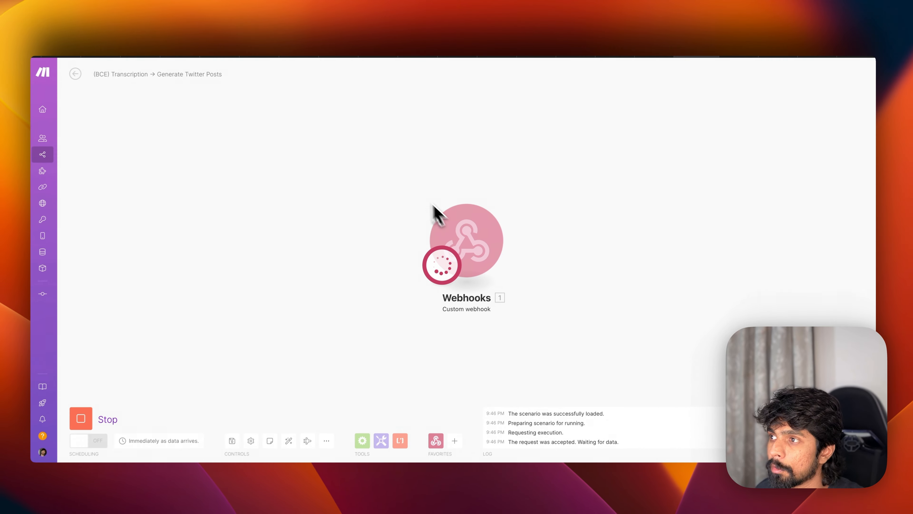
key("super+Tab")
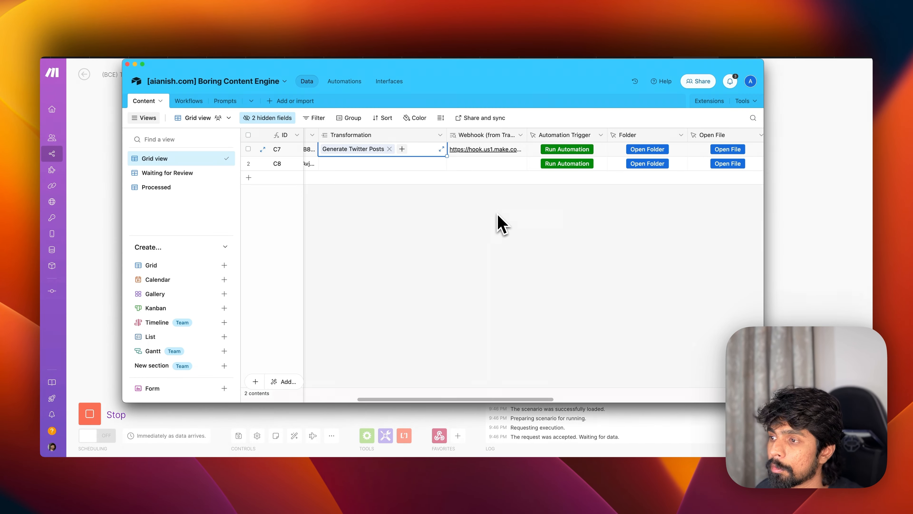
key("super+Tab")
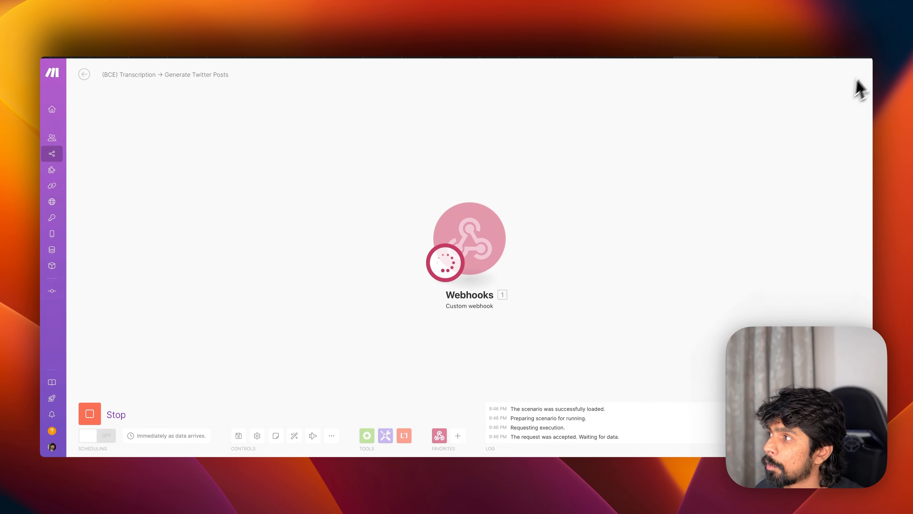
left_click(862, 54)
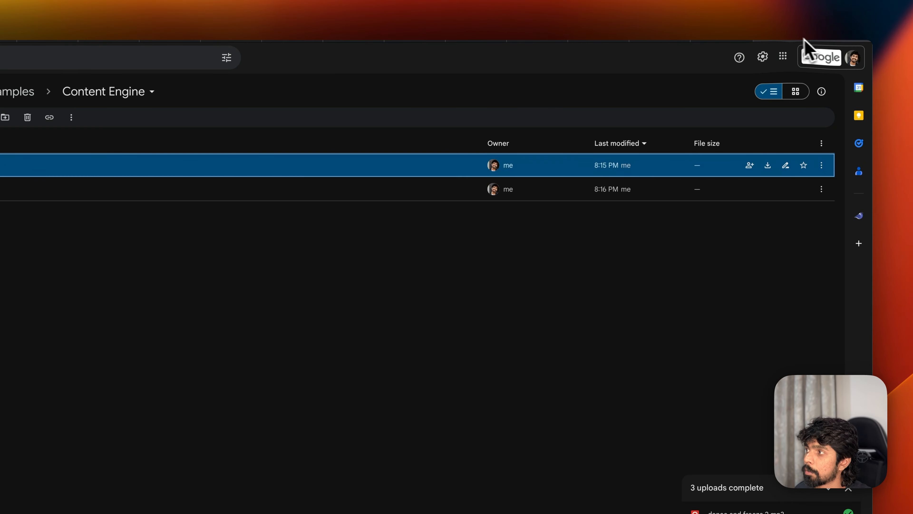
left_click(746, 37)
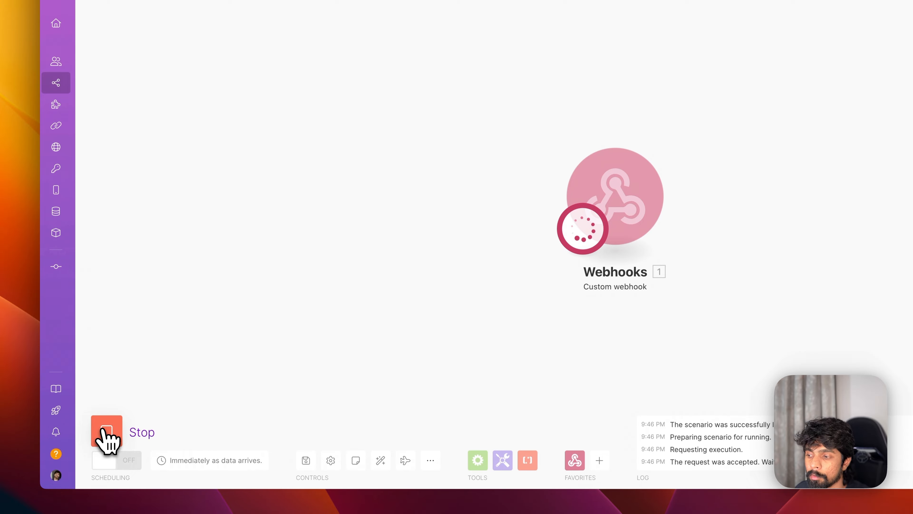
left_click(106, 435)
left_click(107, 433)
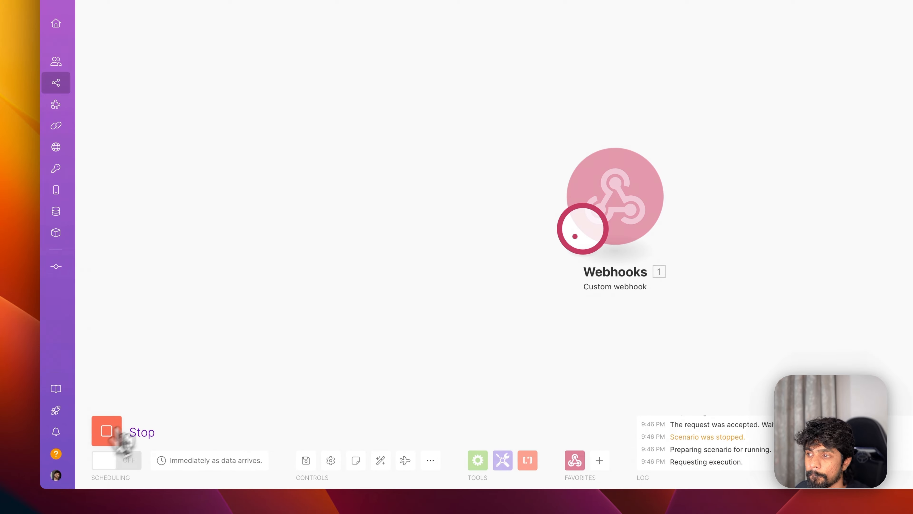
key("super+Tab")
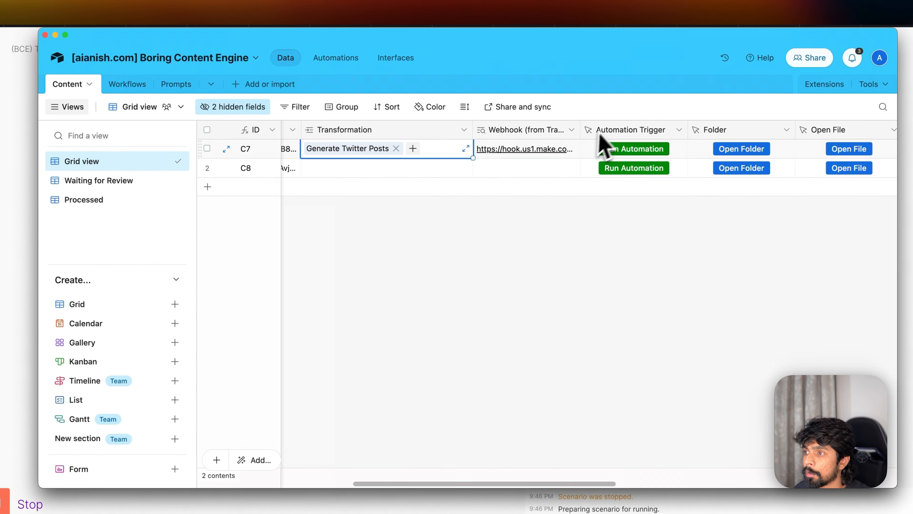
left_click(673, 156)
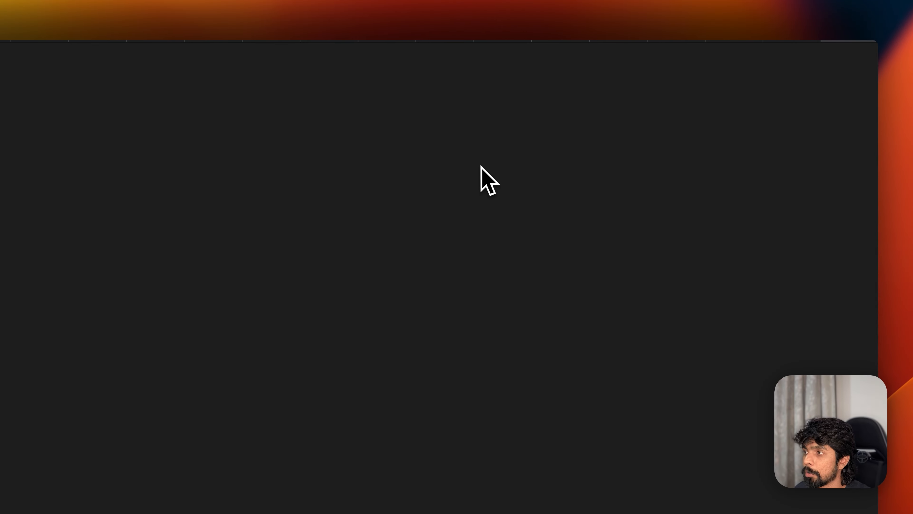
left_click(753, 38)
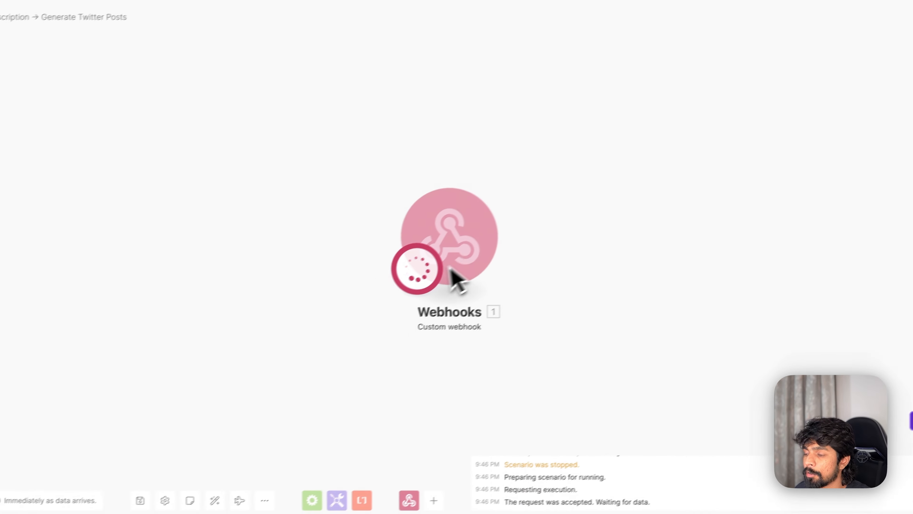
- Stop the run and compare the webhook's address with the Generate Twitter Posts row in Workflows
left_click_drag(483, 241, 382, 199)
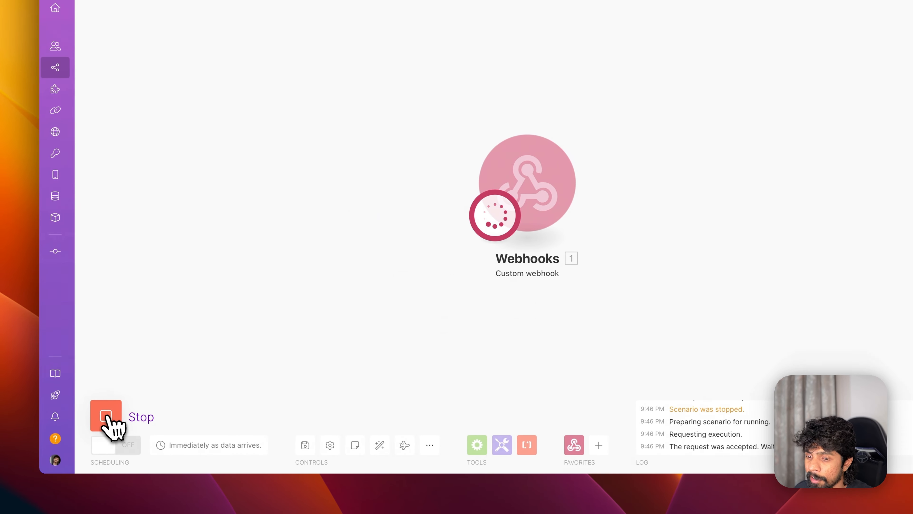
left_click(114, 420)
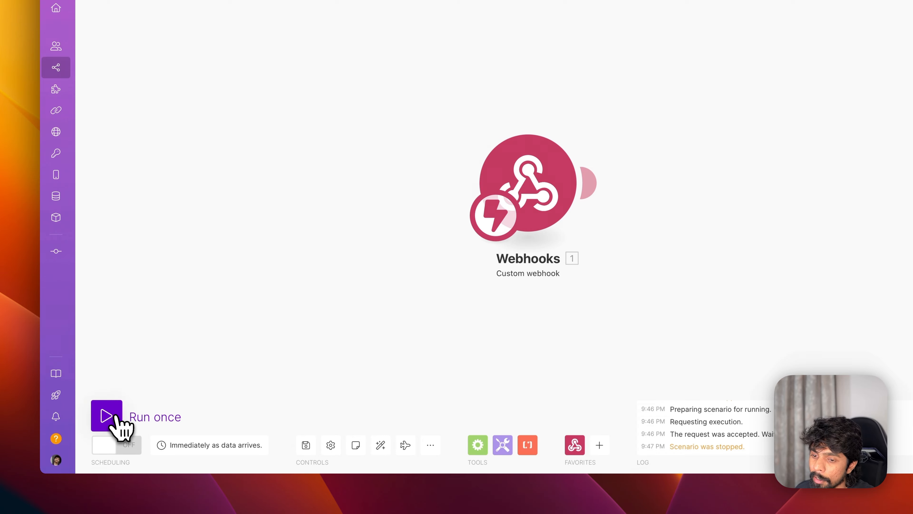
left_click(118, 425)
left_click(117, 423)
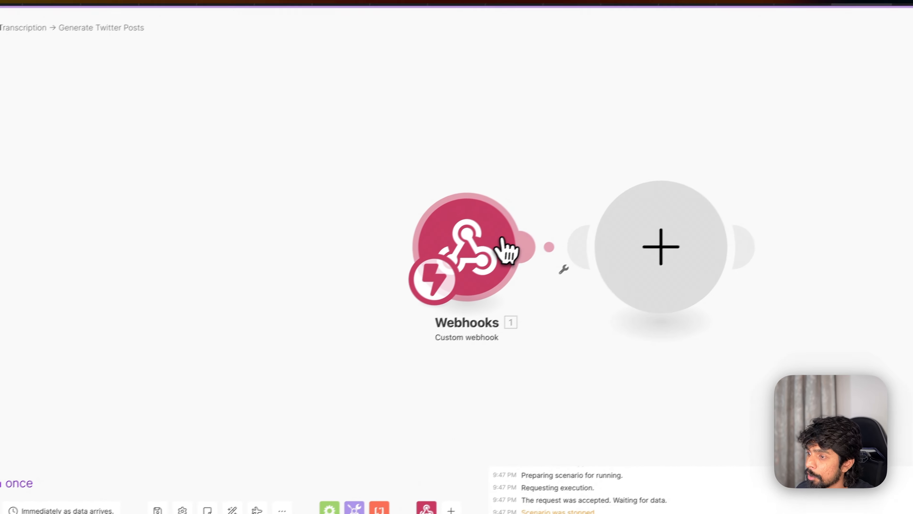
left_click(630, 183)
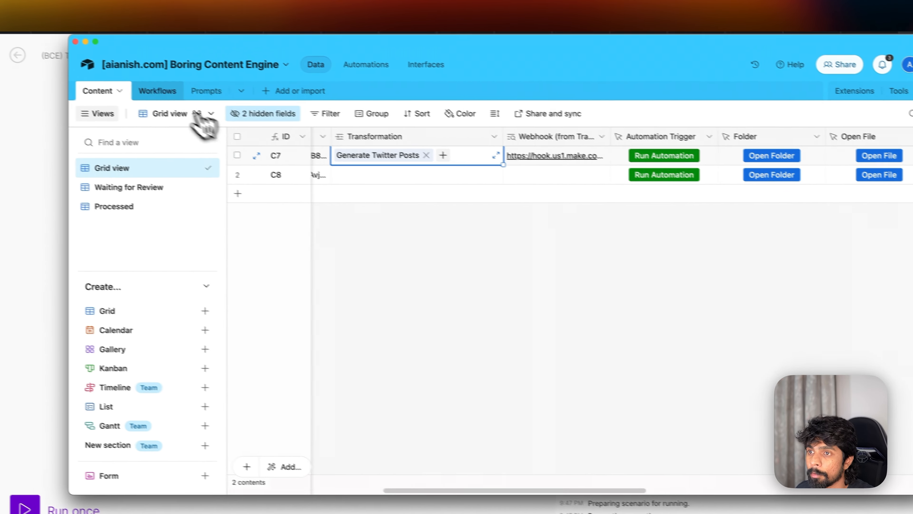
left_click(172, 97)
left_click(556, 261)
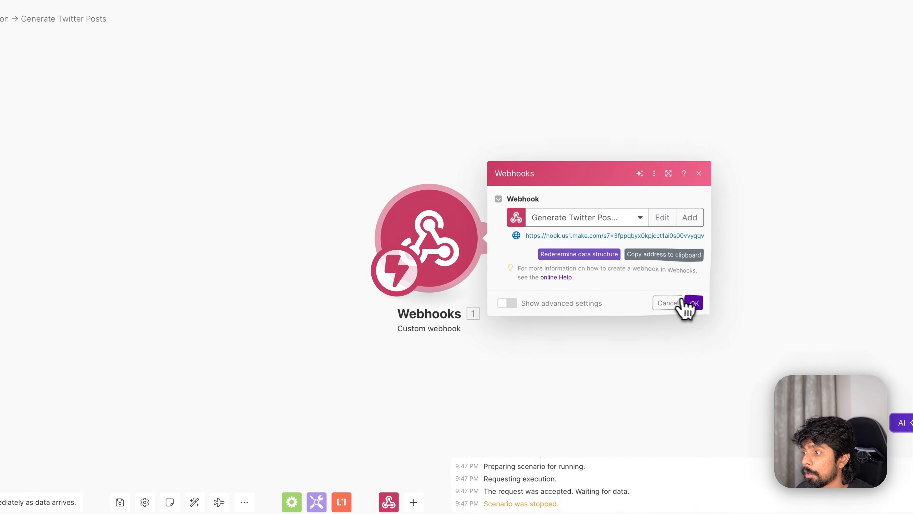
- Save the webhook settings and run the Twitter scenario once so it waits for data
left_click(687, 304)
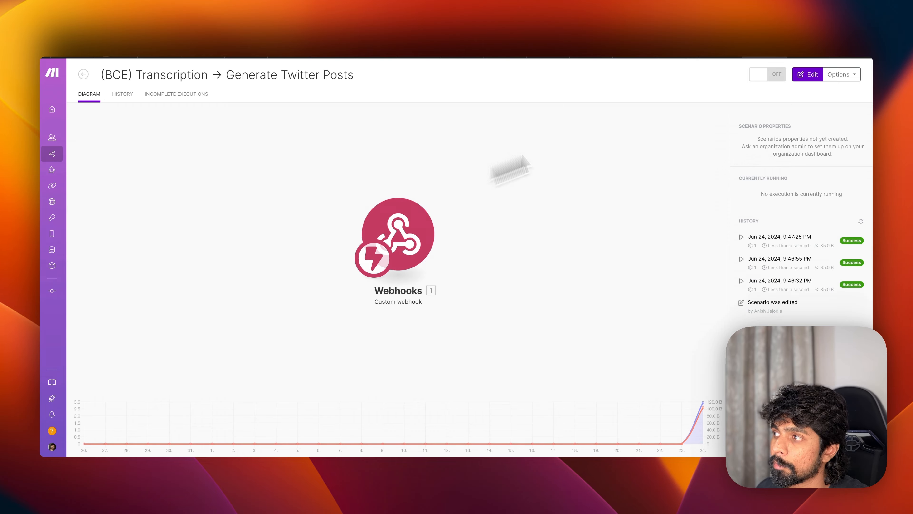
left_click(805, 76)
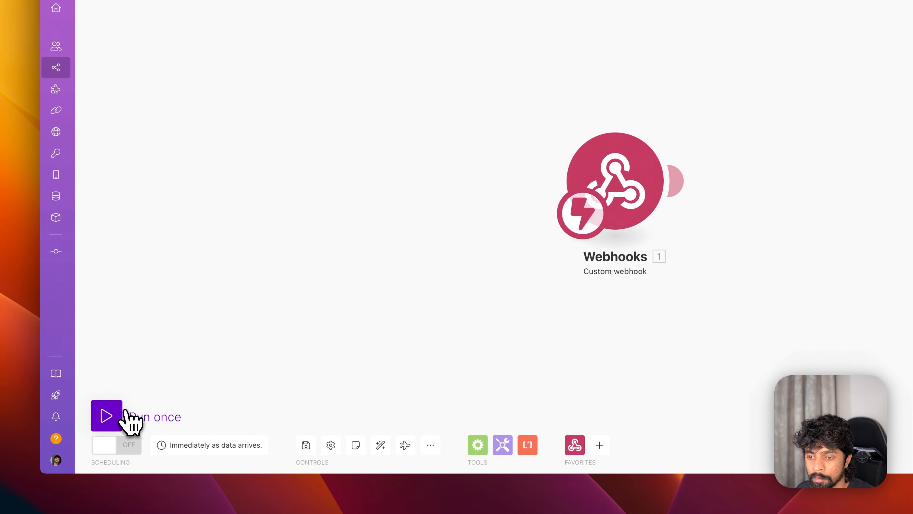
left_click(126, 411)
- Run the Airtable automation for Content record C7 and check that the webhook received its recordID
key("super+Tab")
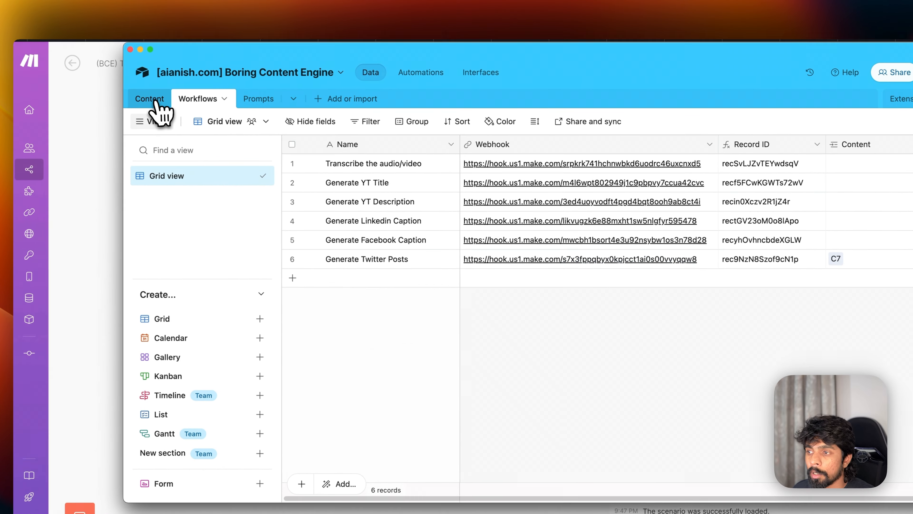
left_click(155, 101)
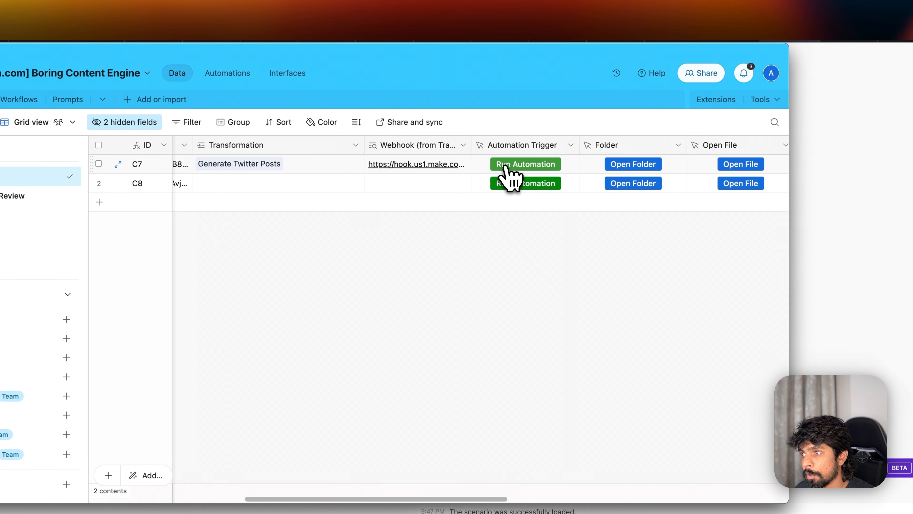
left_click(505, 165)
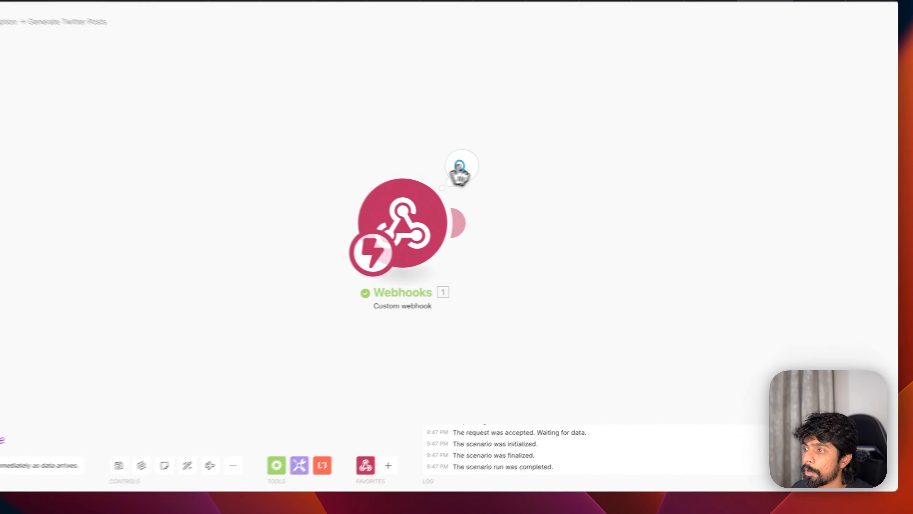
left_click(517, 192)
double_click(600, 209)
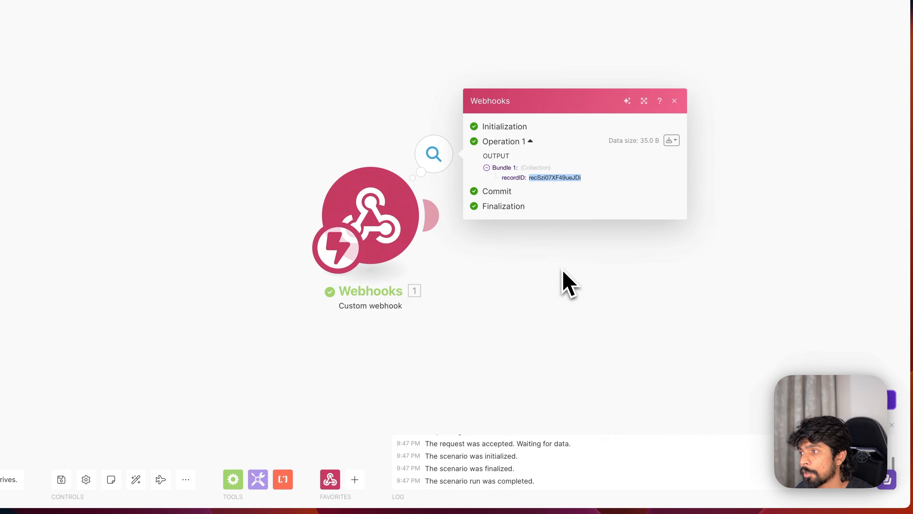
left_click(497, 252)
left_click(434, 213)
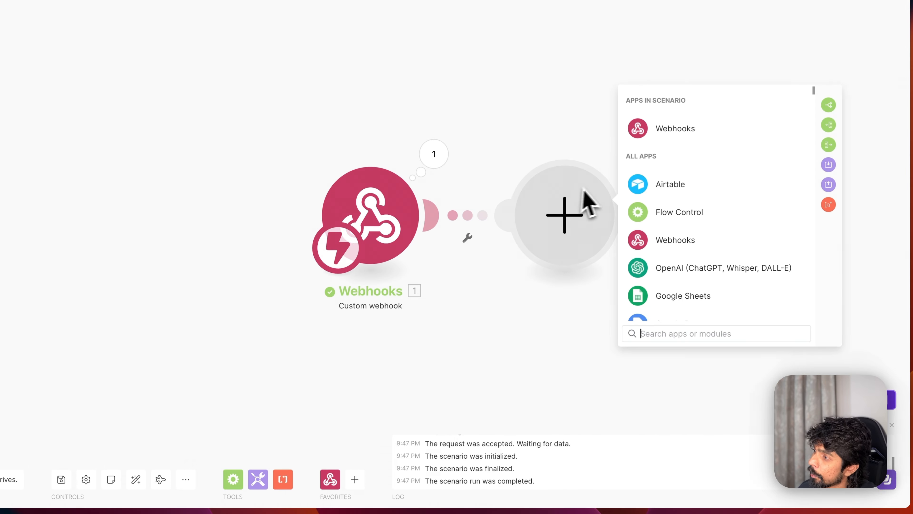
- Add an Airtable Get a Record step on the Boring Content Engine Content table, with the webhook recordID mapped
left_click(648, 197)
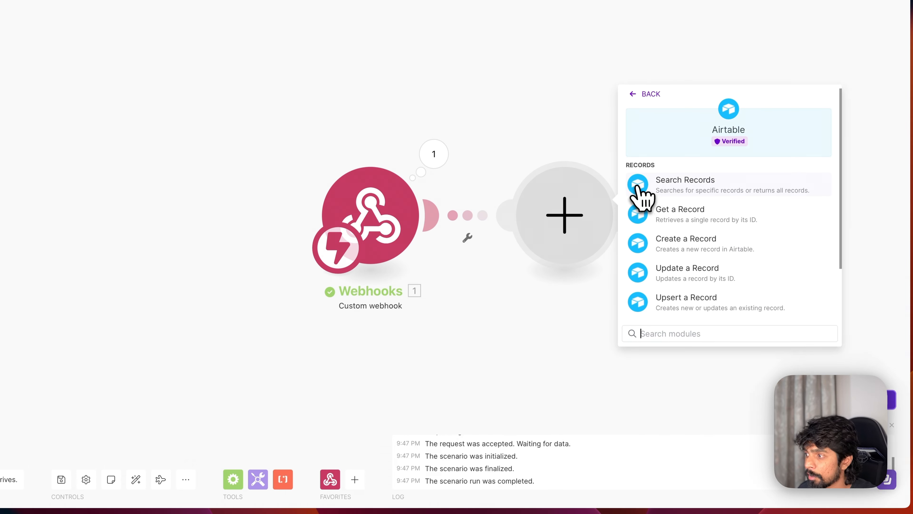
left_click(678, 217)
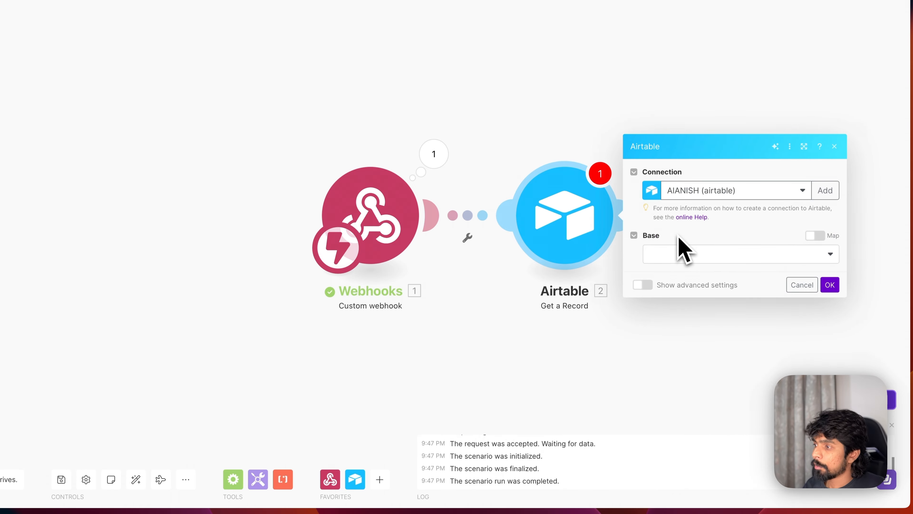
left_click(680, 252)
left_click(698, 483)
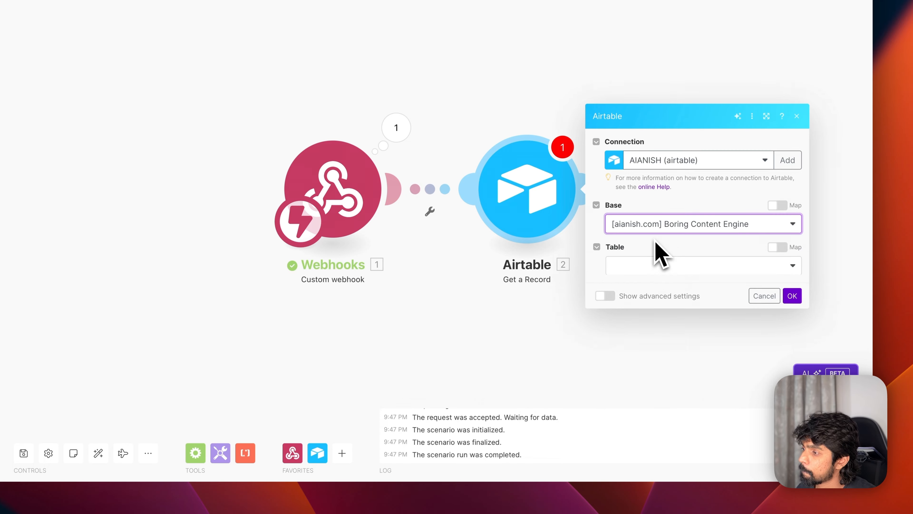
left_click(645, 248)
left_click(660, 266)
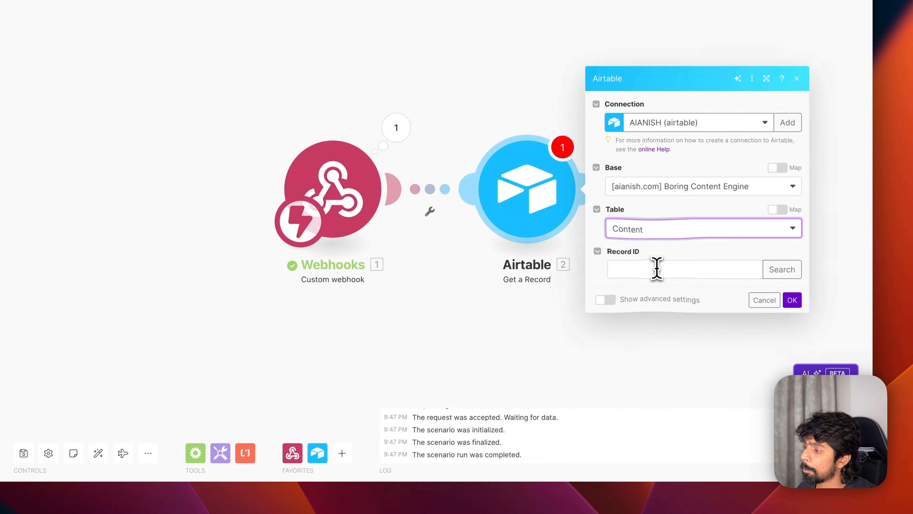
left_click(658, 269)
type("recSzi07XF49ueJDi")
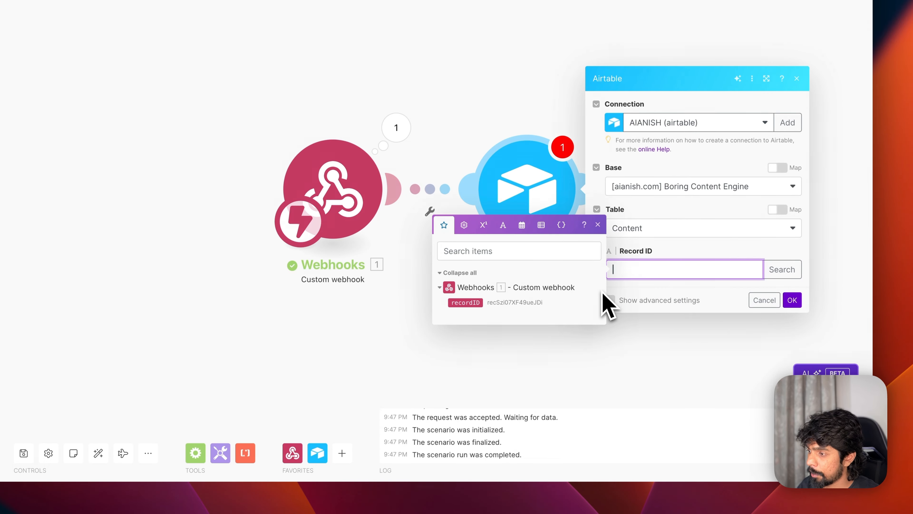
left_click_drag(633, 274, 634, 275)
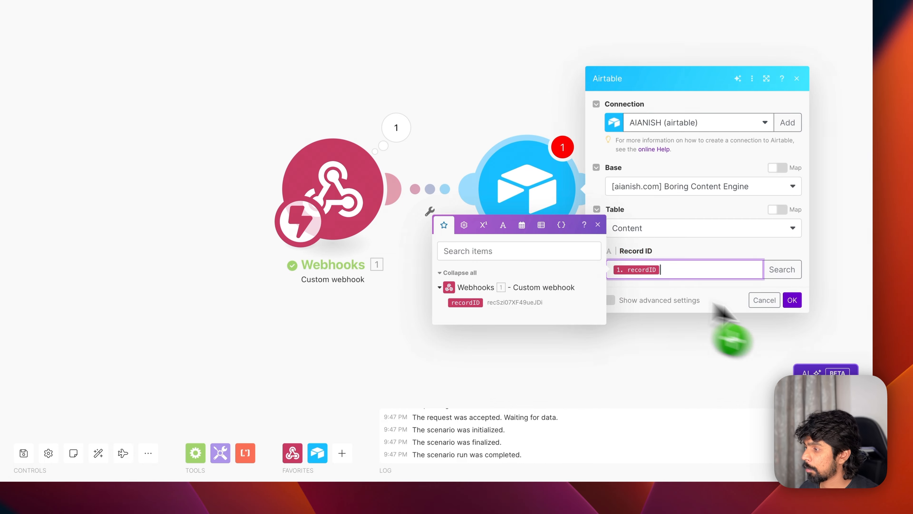
left_click(800, 305)
- Test-run only the Airtable step with the pasted record ID and check the fetched record
right_click(522, 210)
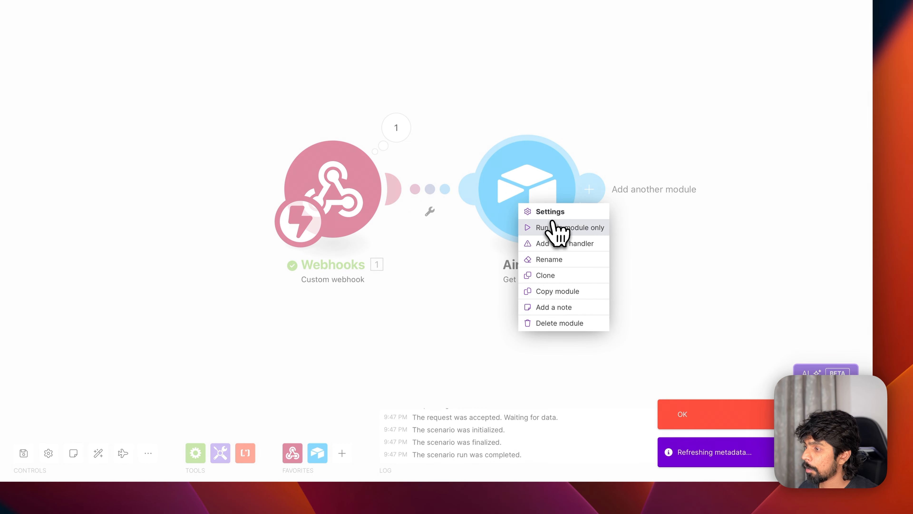
left_click(553, 227)
left_click(657, 234)
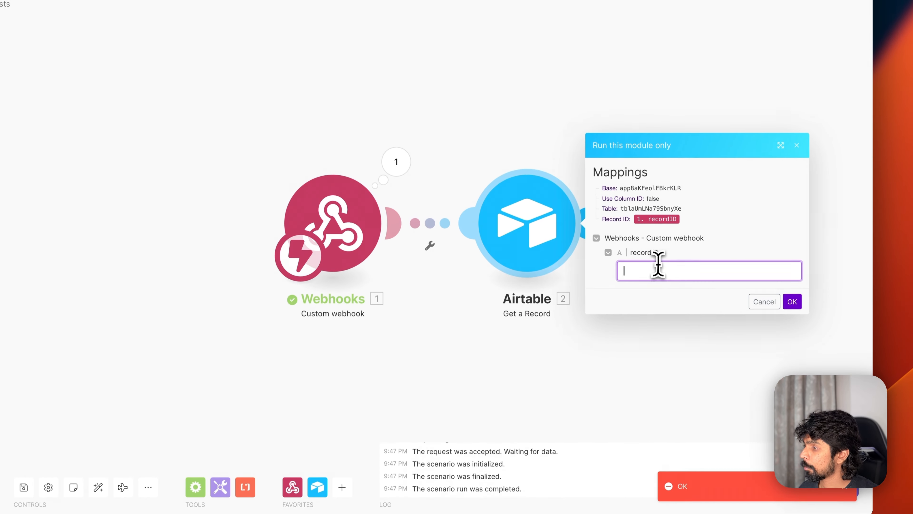
type("recSzi07XF49ueJDi")
left_click(794, 302)
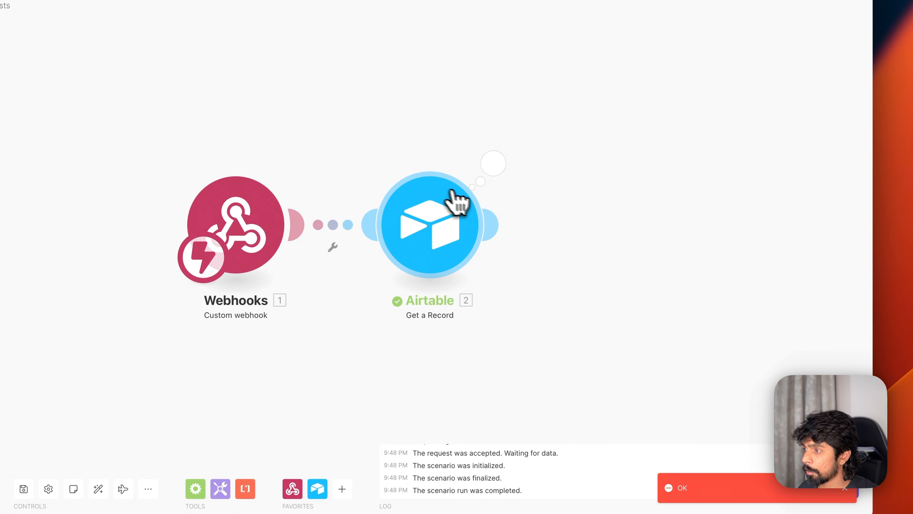
left_click(499, 177)
- Add another Airtable Get a Record module and copy the Twitter Post record ID from Prompts
left_click(454, 402)
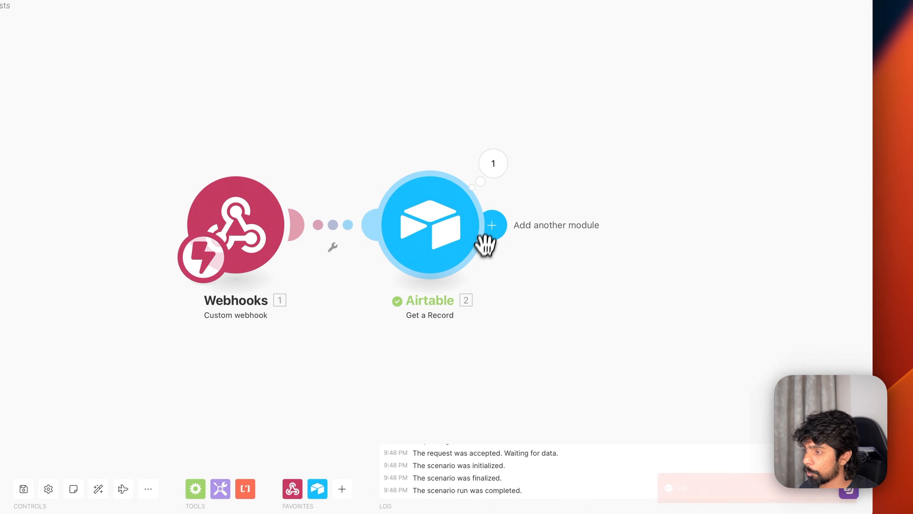
left_click(489, 226)
left_click(685, 216)
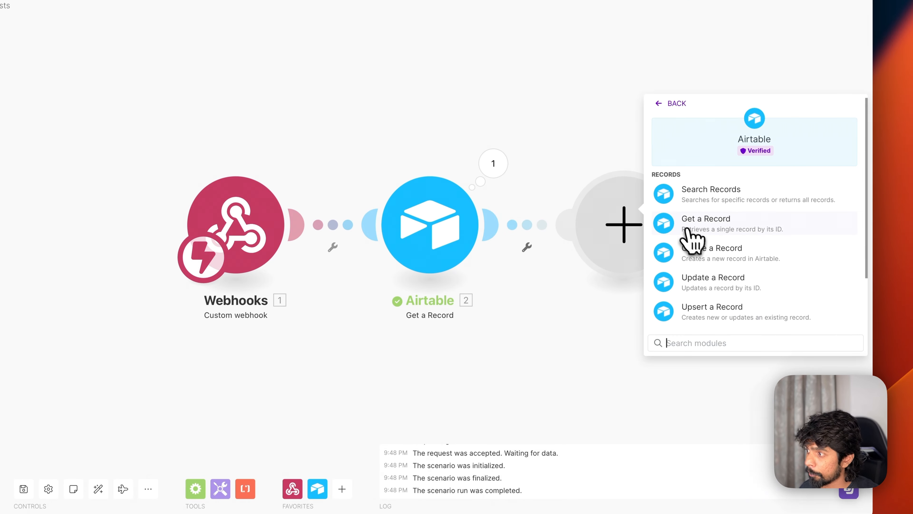
left_click(698, 230)
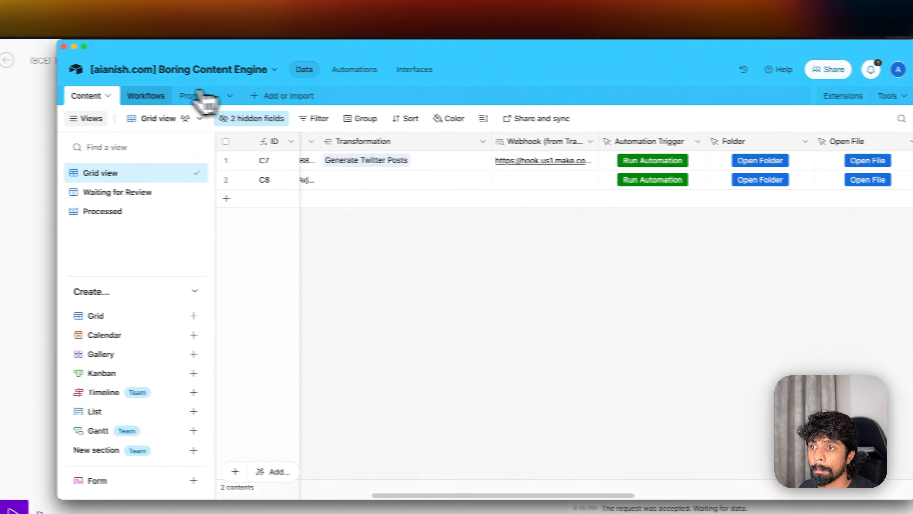
left_click(220, 105)
left_click(509, 197)
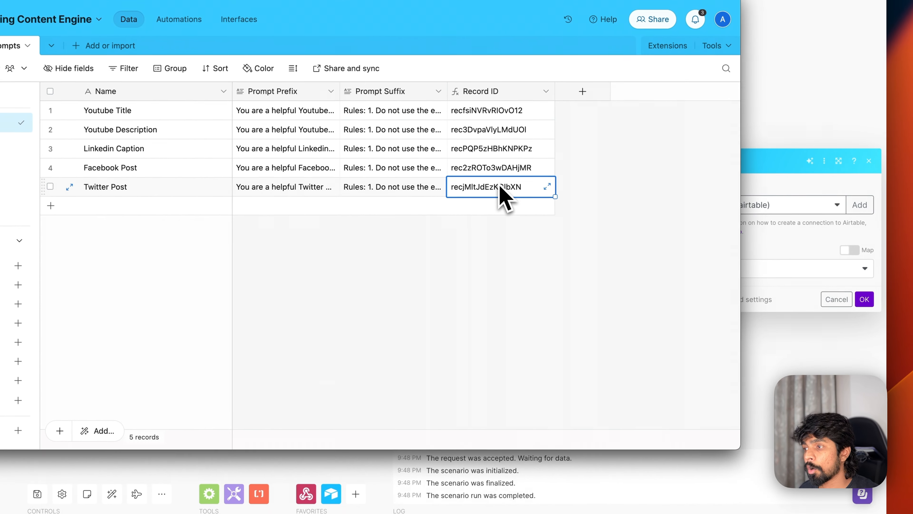
key("super+c")
left_click(744, 238)
- Point the module at the Boring Content Engine Prompts table with the Twitter Post record ID
left_click(729, 269)
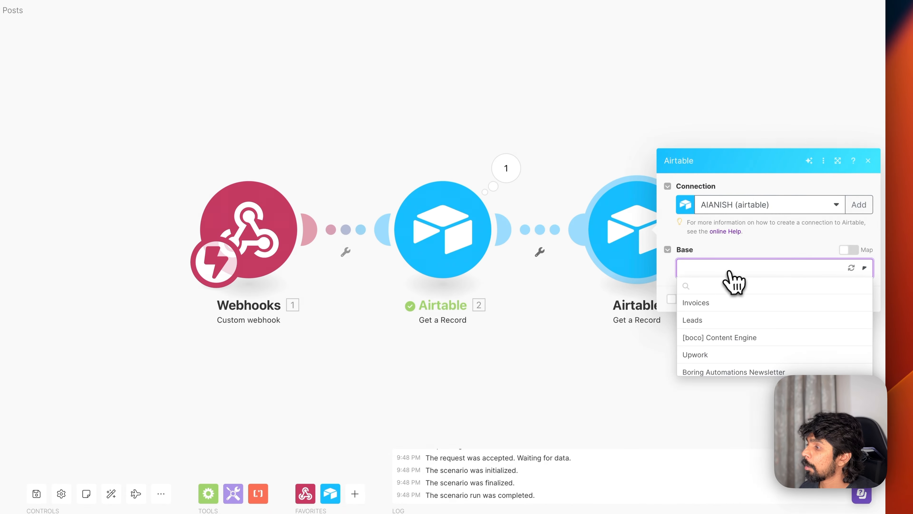
left_click(719, 336)
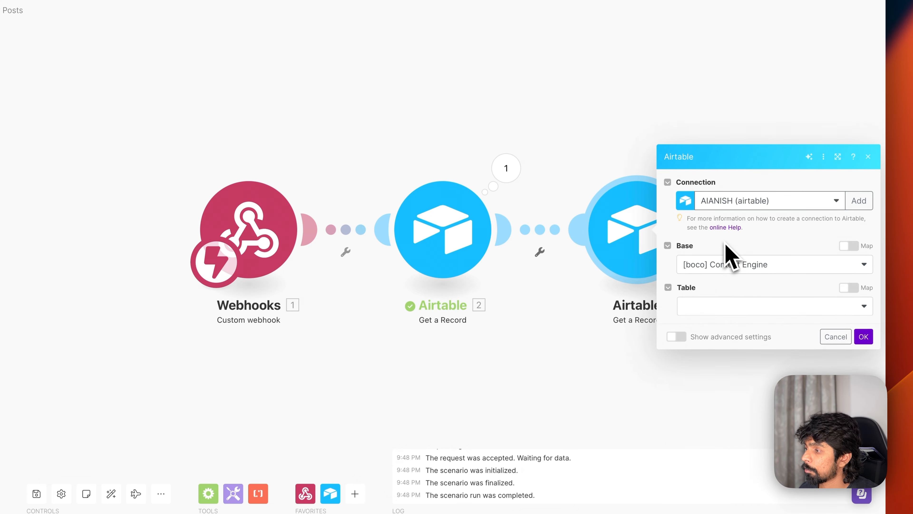
left_click(728, 261)
left_click(730, 469)
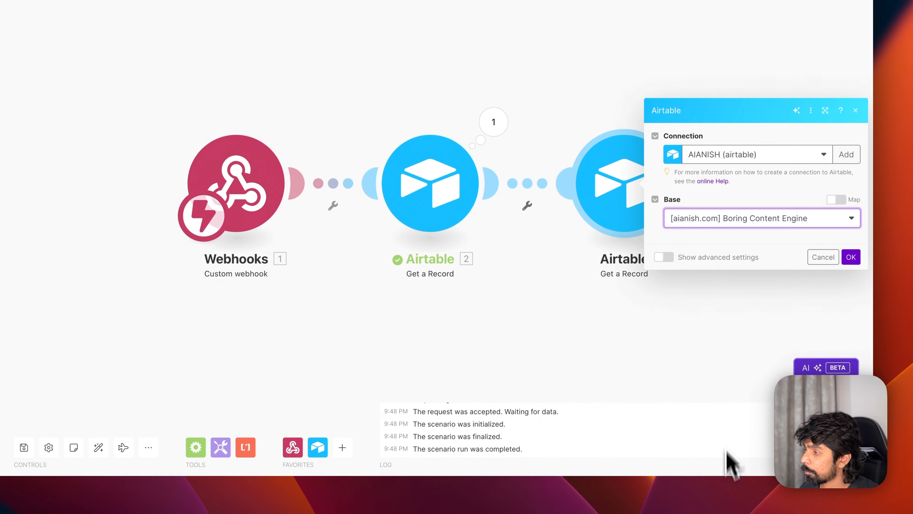
left_click(717, 260)
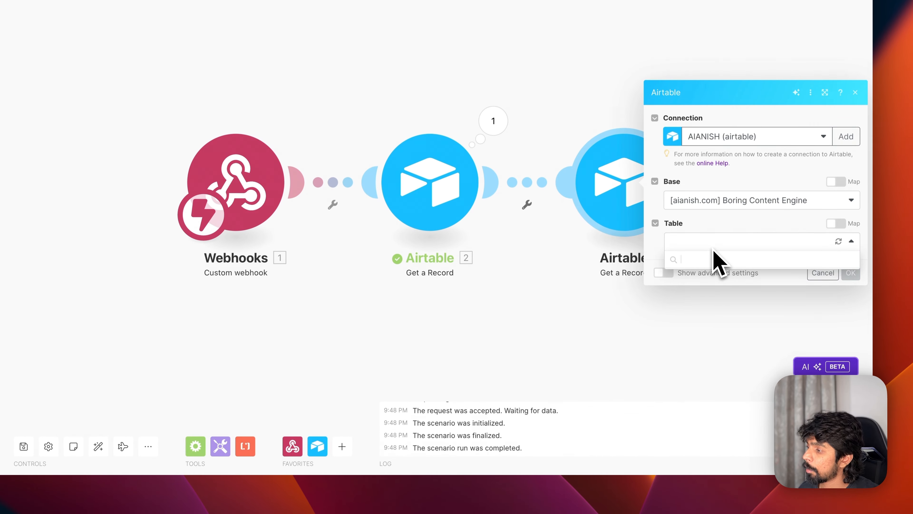
left_click(701, 292)
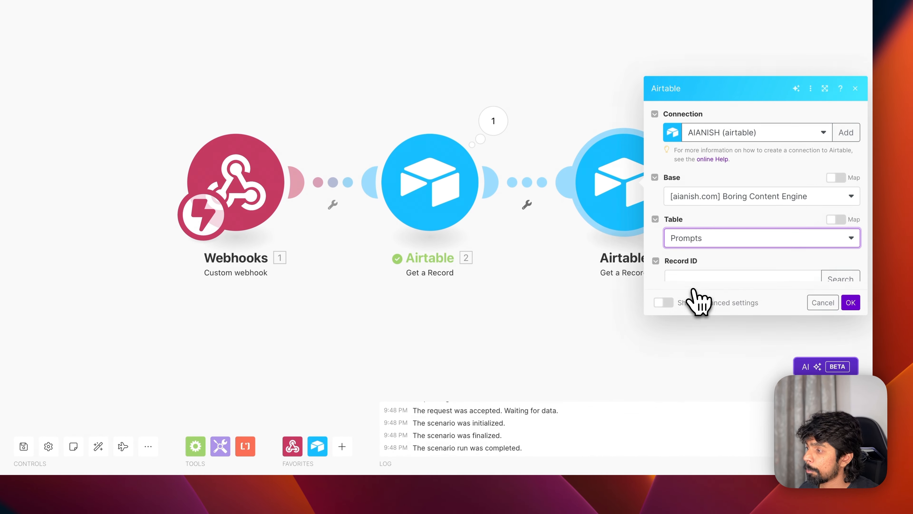
left_click(723, 262)
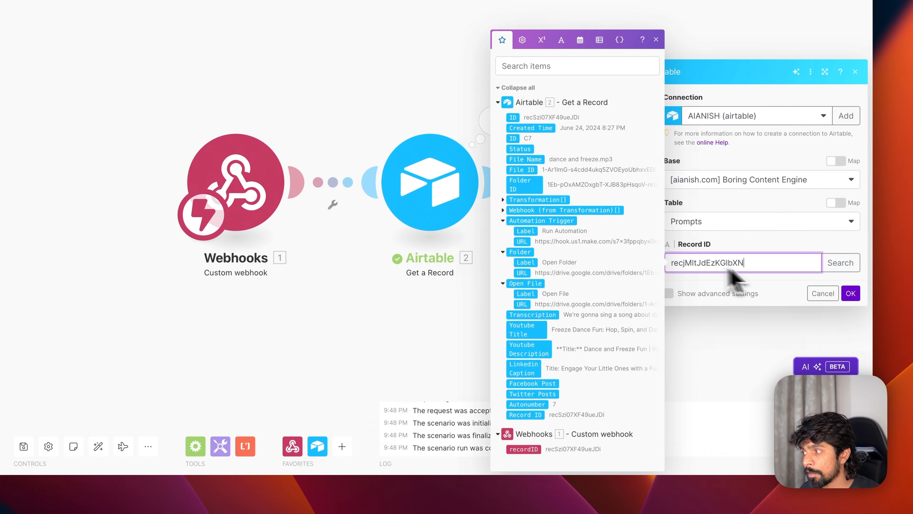
left_click(851, 293)
- Test-run only the third module and confirm it returns the Twitter Post prompt prefix and suffix
left_click_drag(738, 311, 517, 293)
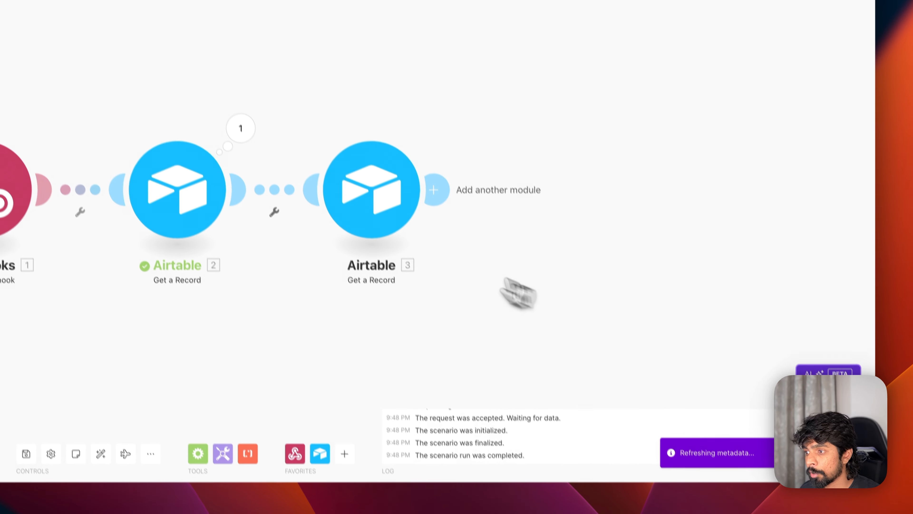
right_click(391, 190)
left_click(438, 238)
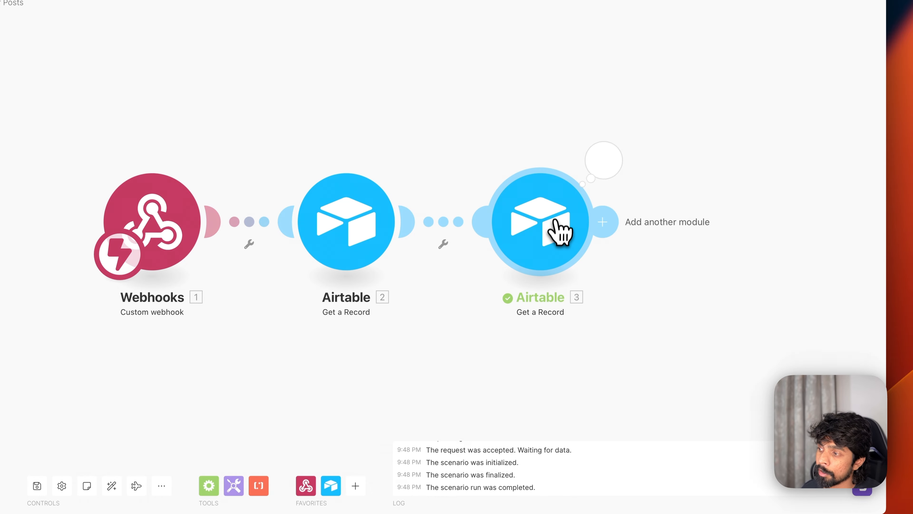
left_click(603, 160)
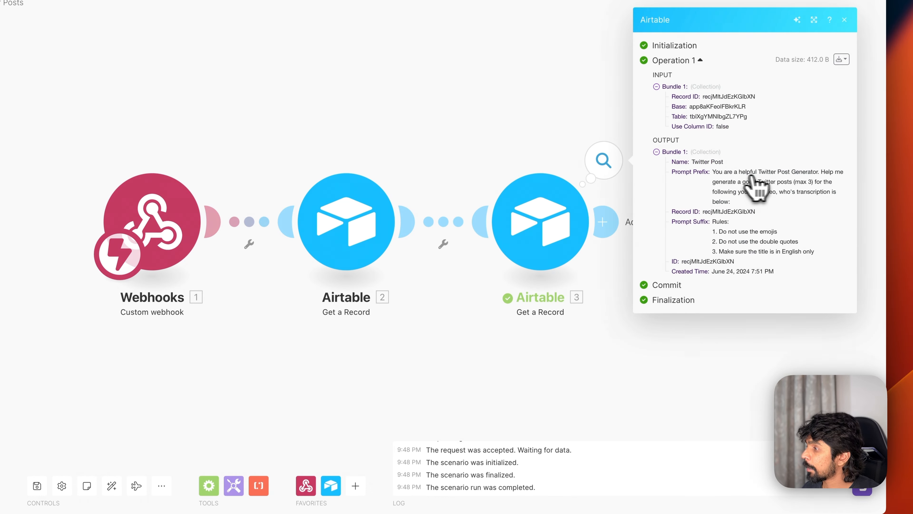
left_click(688, 414)
left_click(605, 221)
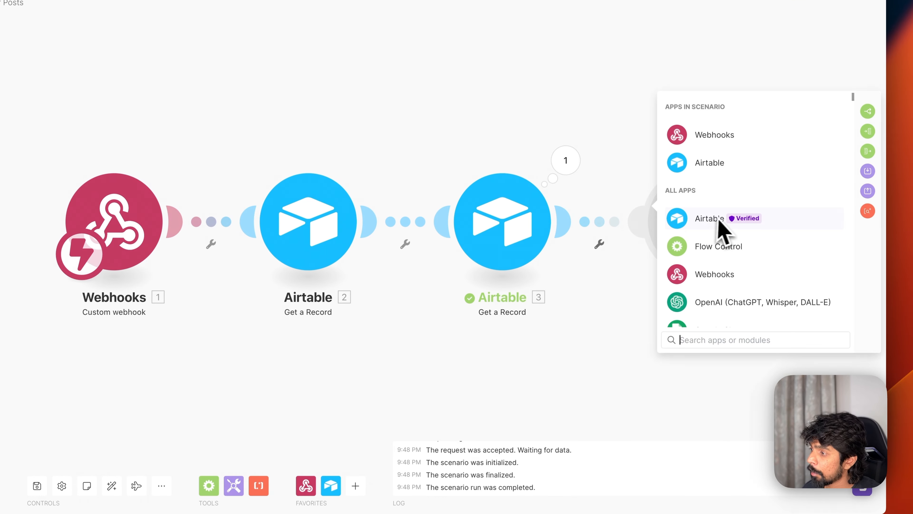
- Add an OpenAI chat completion step on GPT-4o with one User message
left_click(720, 302)
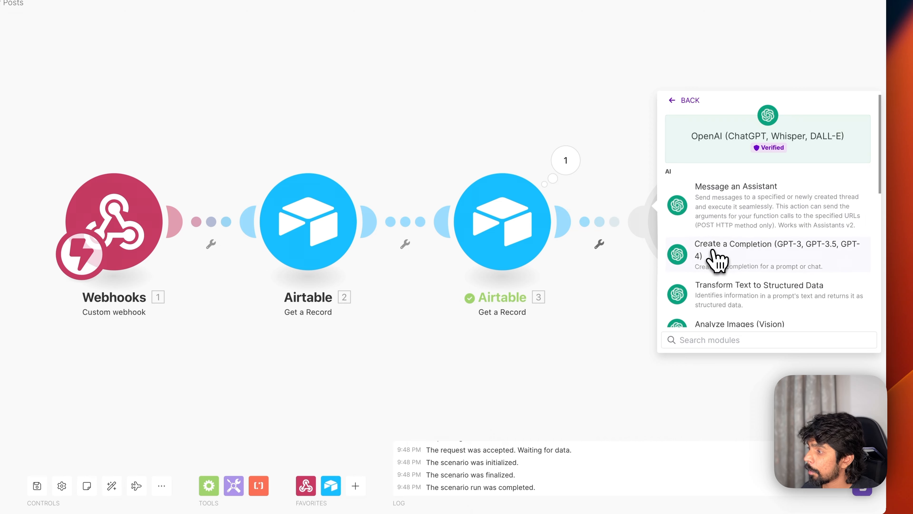
left_click(717, 259)
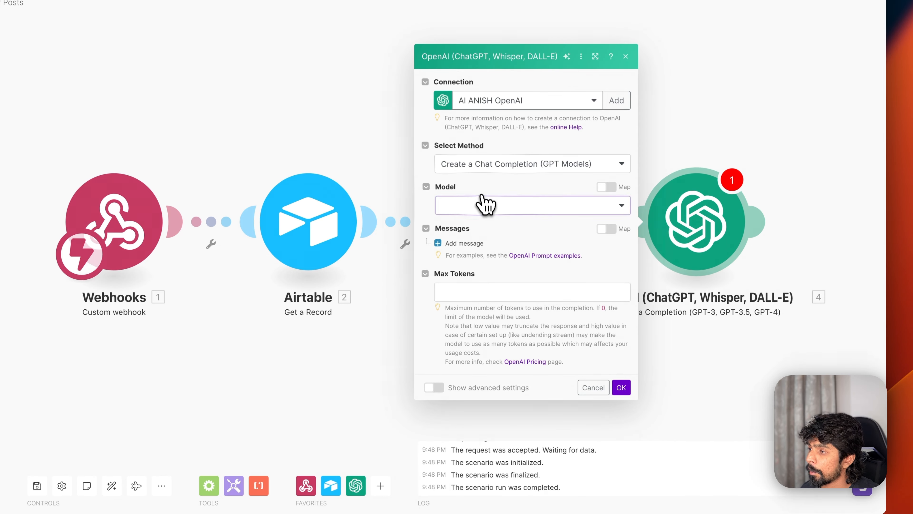
left_click(485, 205)
left_click(488, 251)
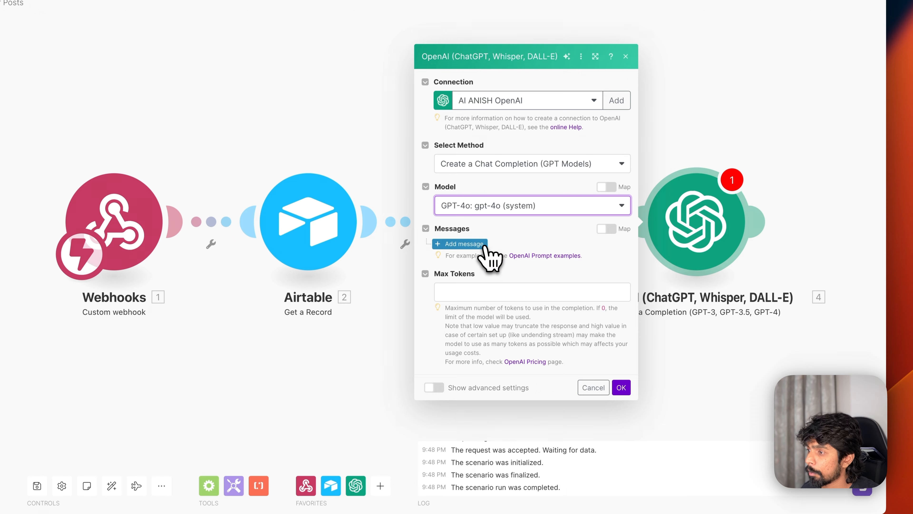
left_click(478, 245)
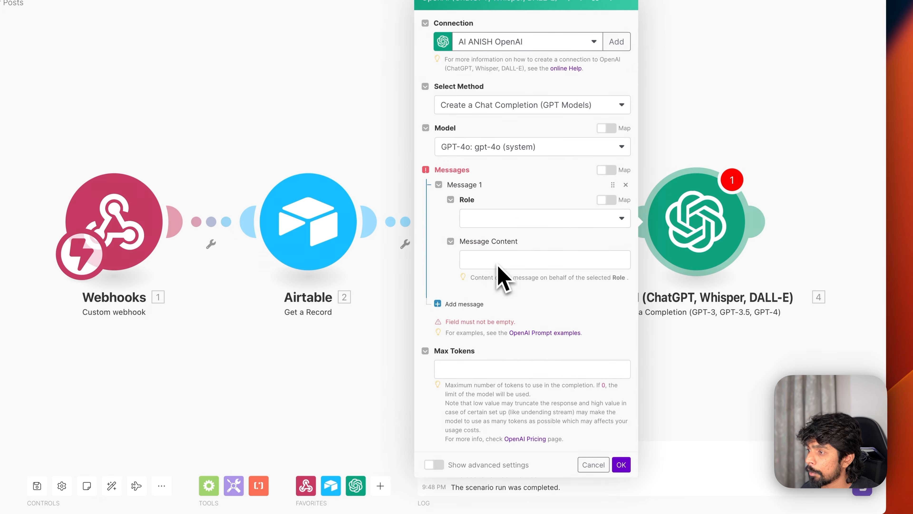
left_click(488, 225)
left_click(487, 253)
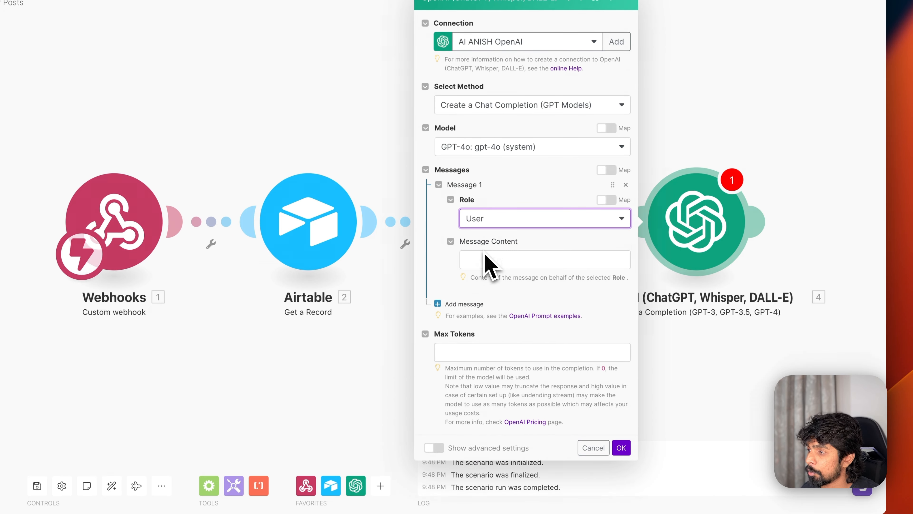
- Fill the message with Prompt Prefix, Transcription and Prompt Suffix on separate lines, and set Max Tokens to 0
left_click(482, 259)
left_click_drag(650, 119, 562, 268)
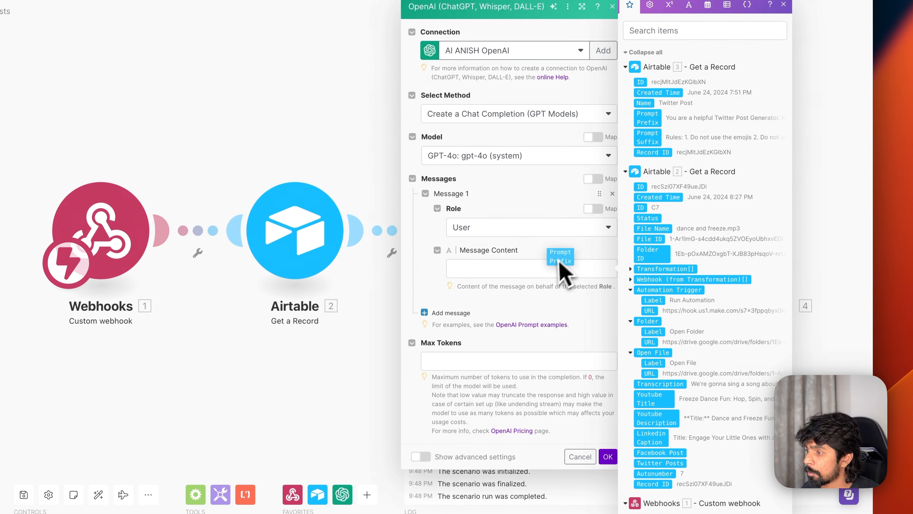
key("Return")
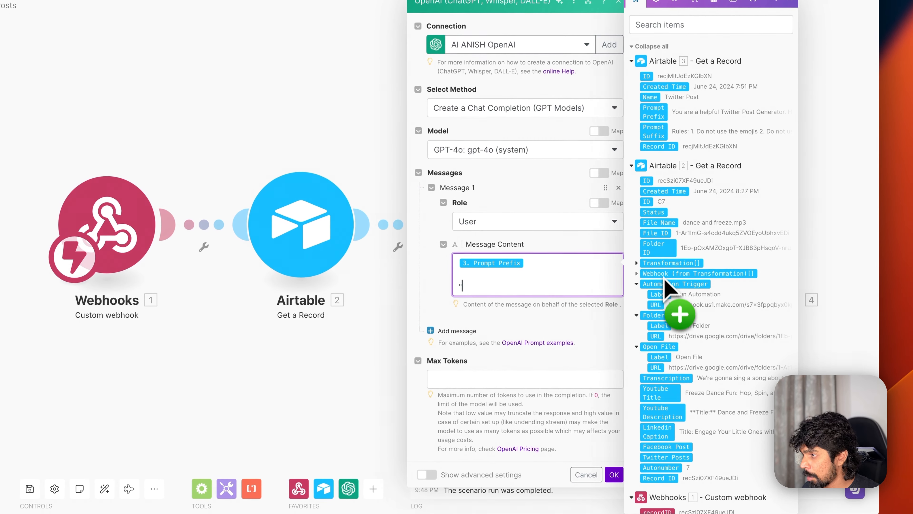
left_click_drag(667, 382, 501, 296)
key("Return")
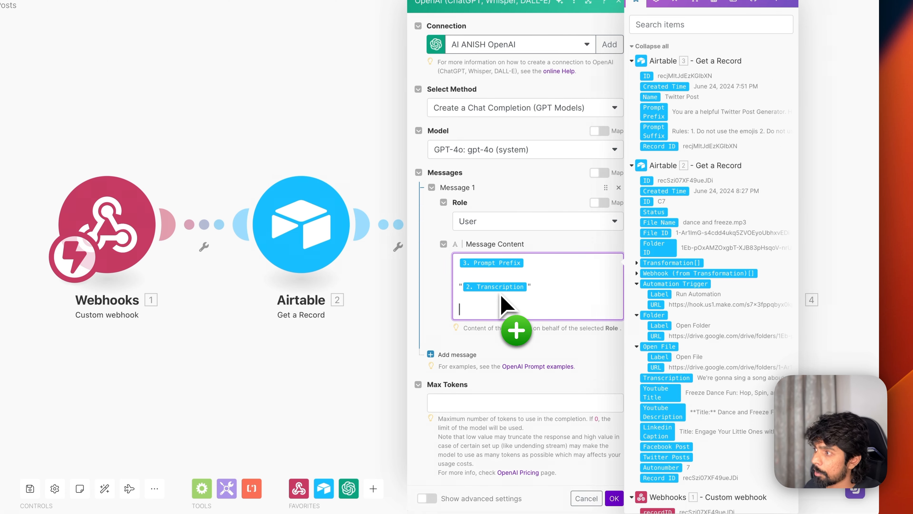
left_click_drag(644, 147, 510, 309)
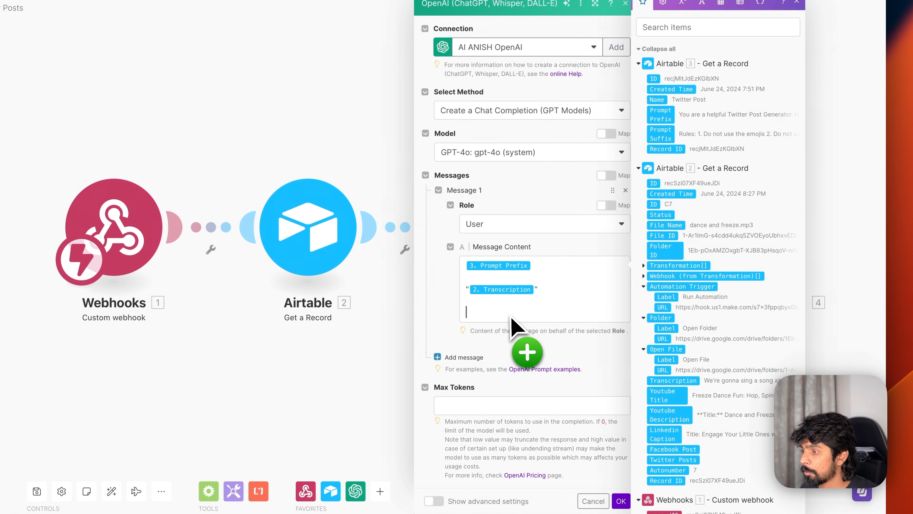
left_click(526, 399)
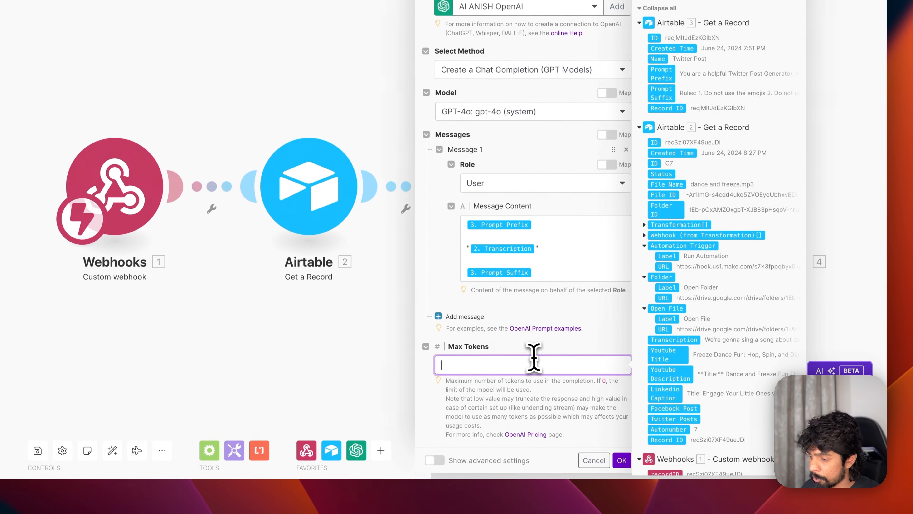
type("0")
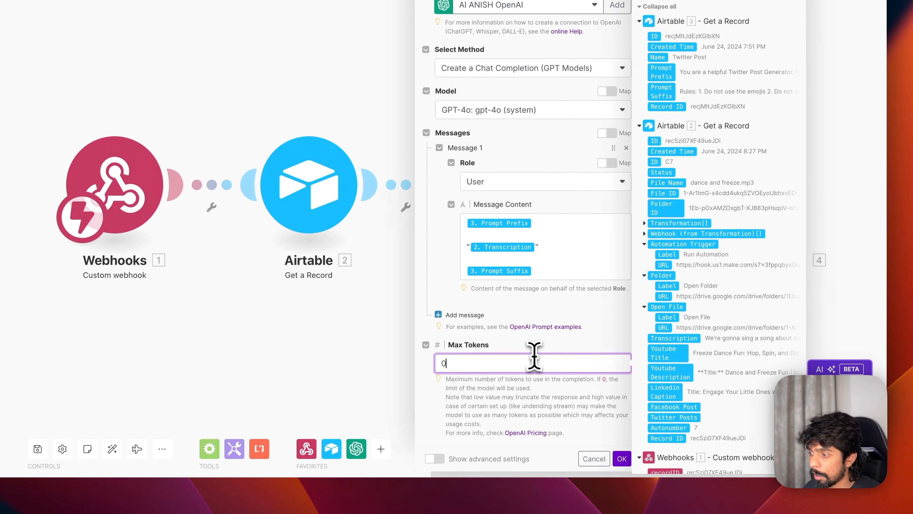
left_click(621, 461)
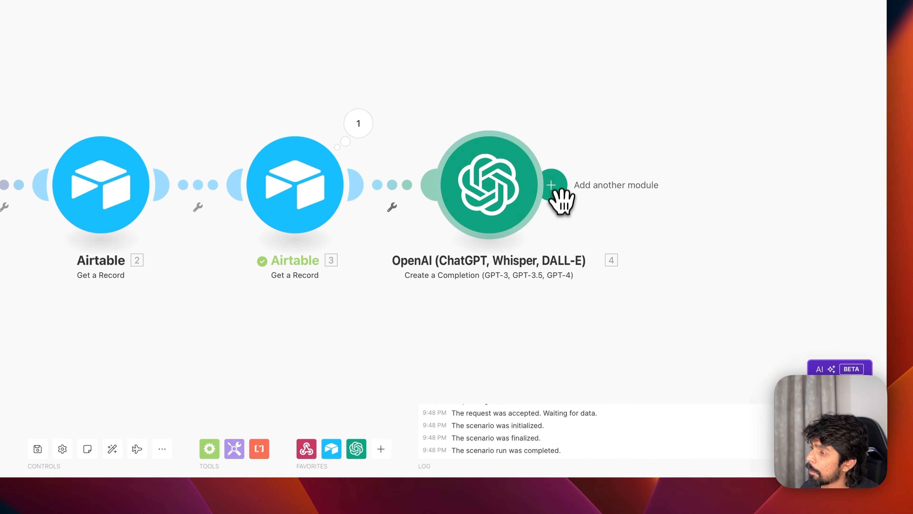
- Add an Airtable Update a Record step on the Boring Content Engine Content table
left_click(551, 186)
left_click(706, 209)
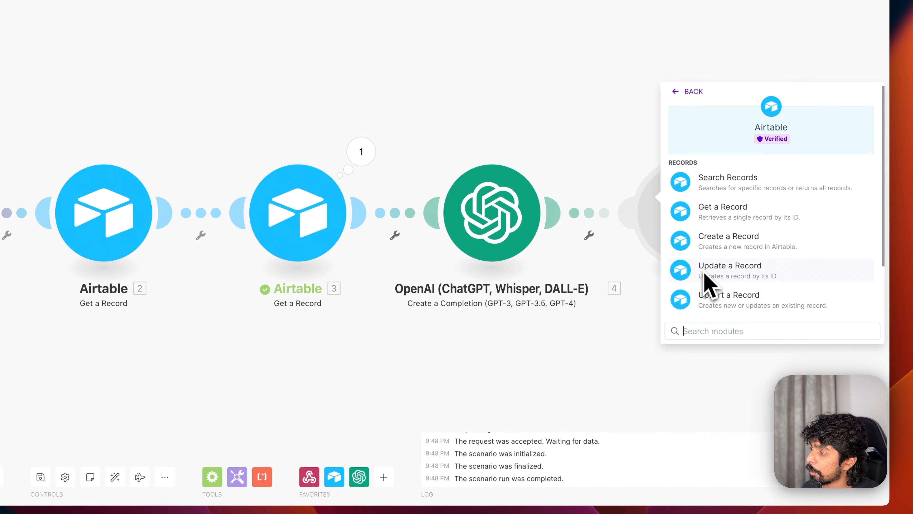
scroll(704, 274, "down", 3)
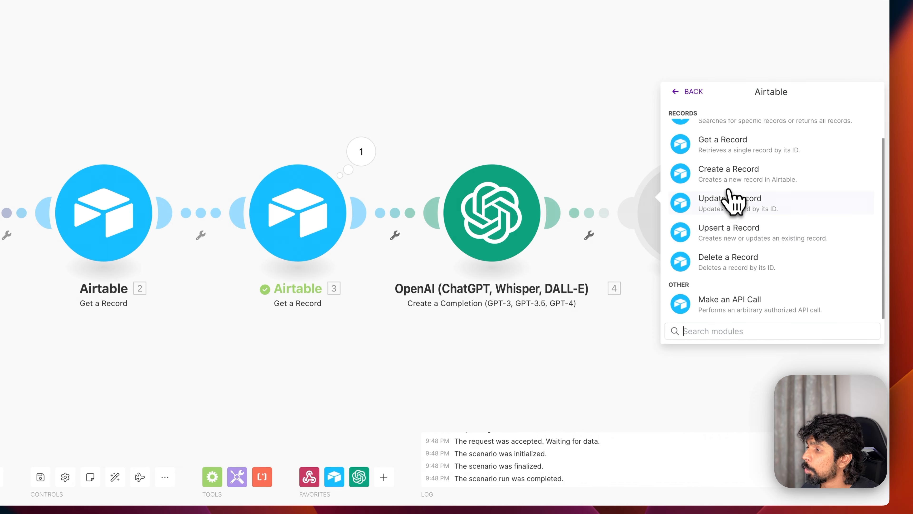
left_click(730, 203)
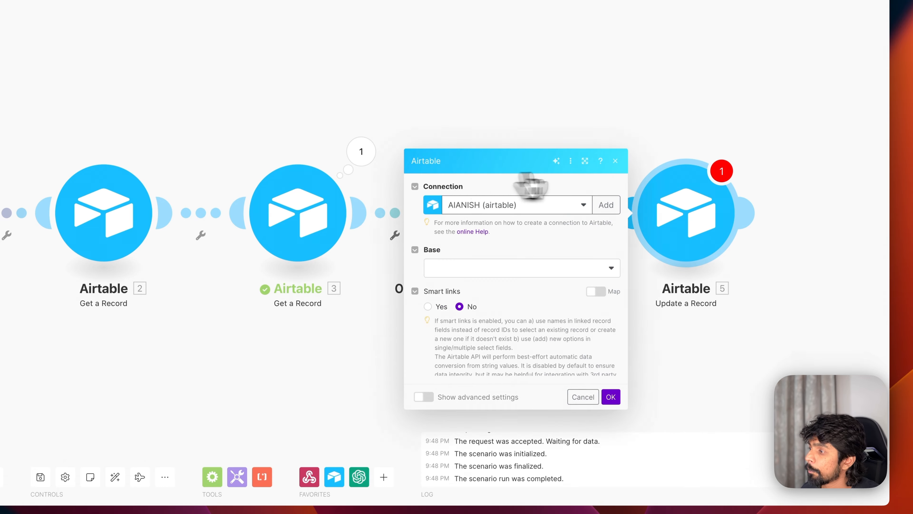
left_click(467, 198)
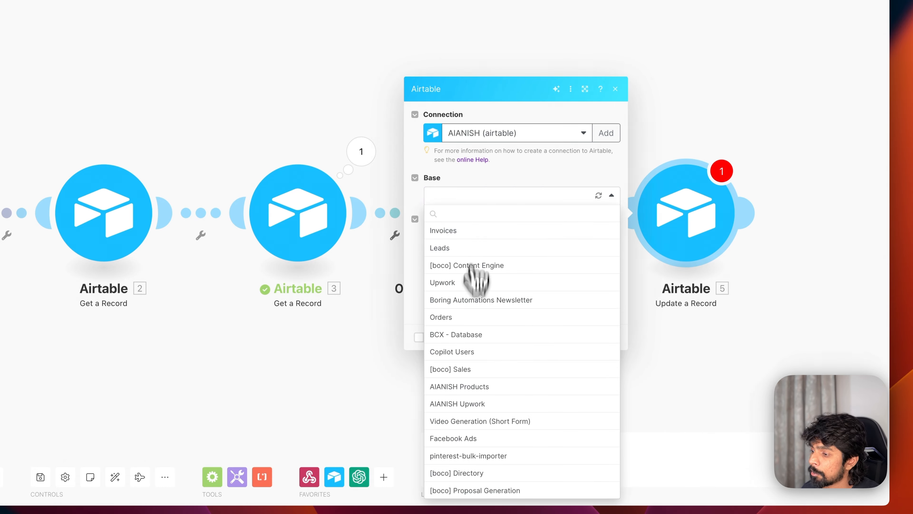
scroll(473, 267, "down", 2)
left_click(481, 490)
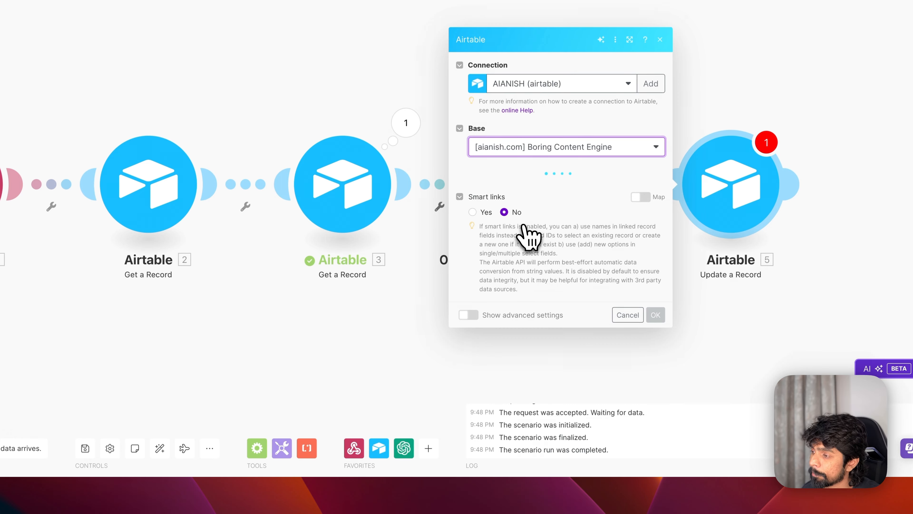
left_click(477, 212)
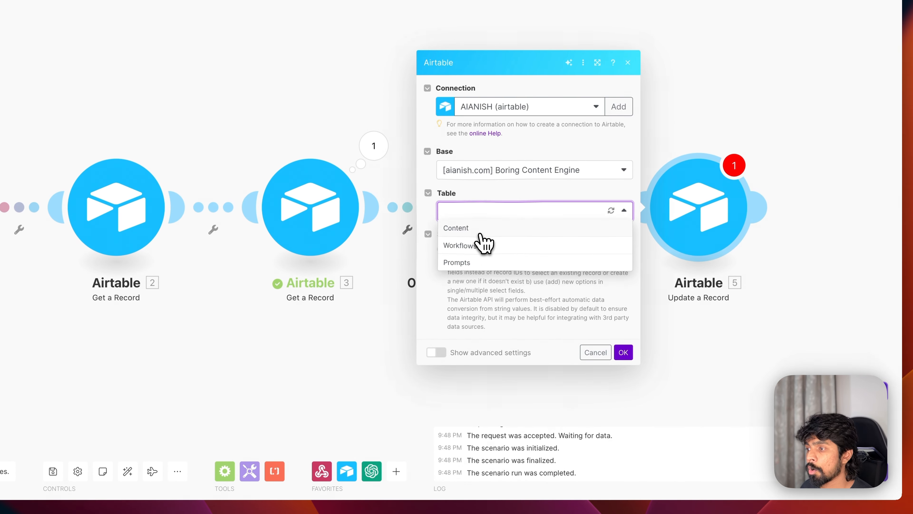
left_click(480, 235)
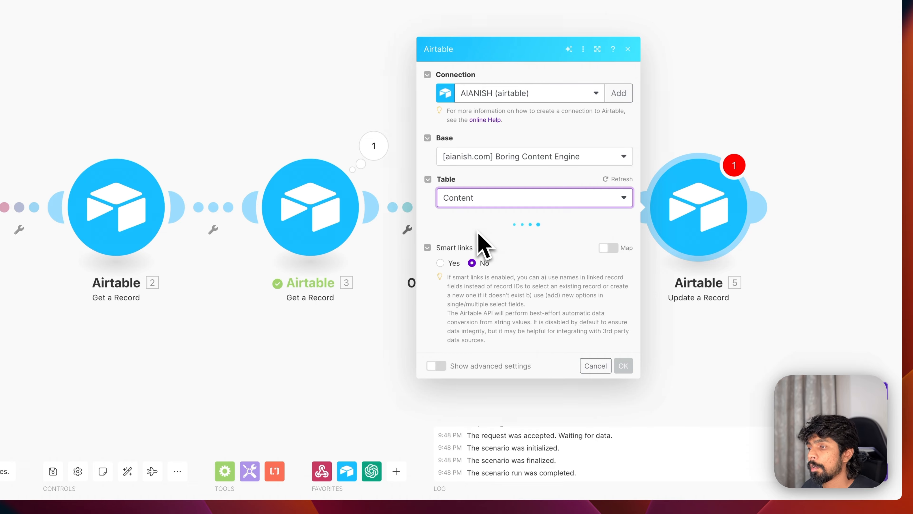
- Map the webhook recordID as the record and the OpenAI Result into Twitter Posts
left_click(485, 176)
scroll(648, 357, "down", 5)
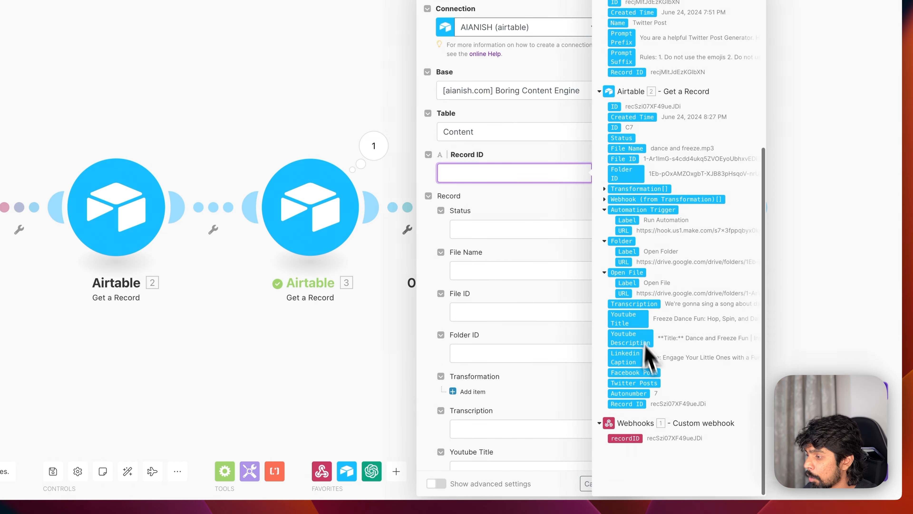
left_click_drag(627, 474, 475, 276)
left_click(483, 333)
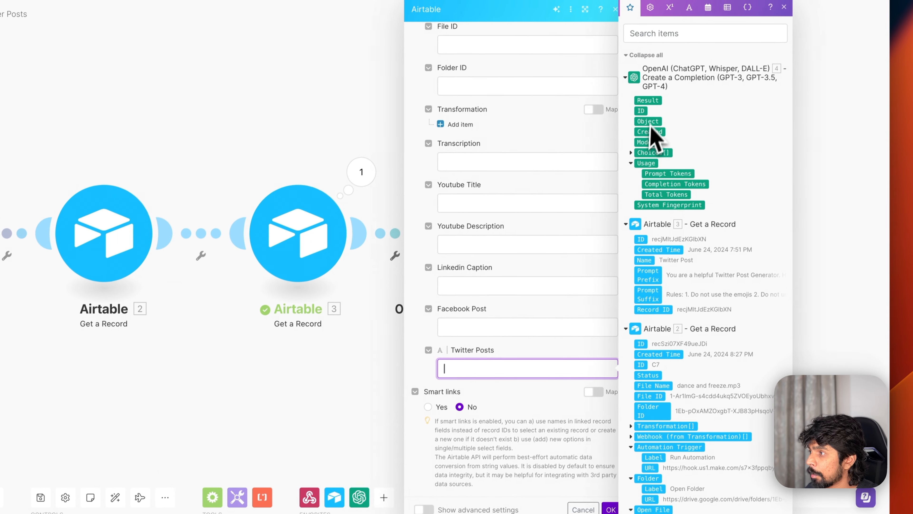
left_click_drag(668, 68, 516, 393)
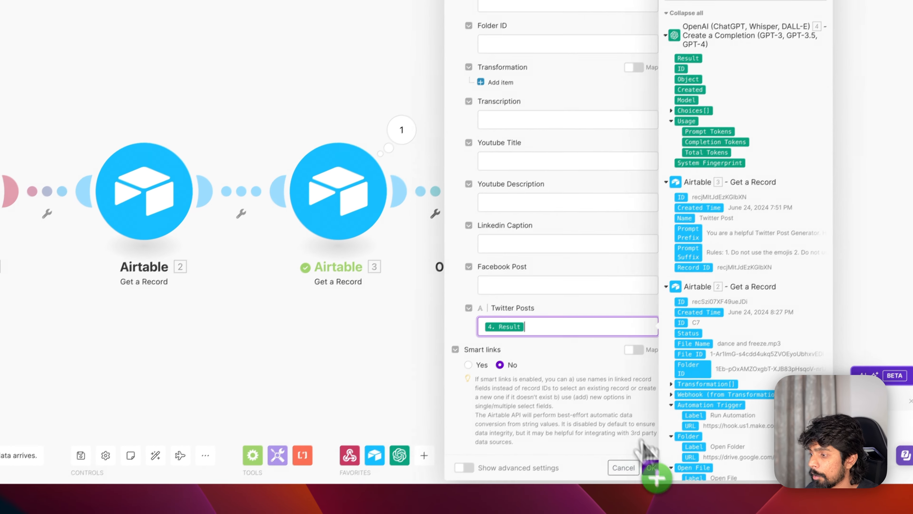
left_click(606, 511)
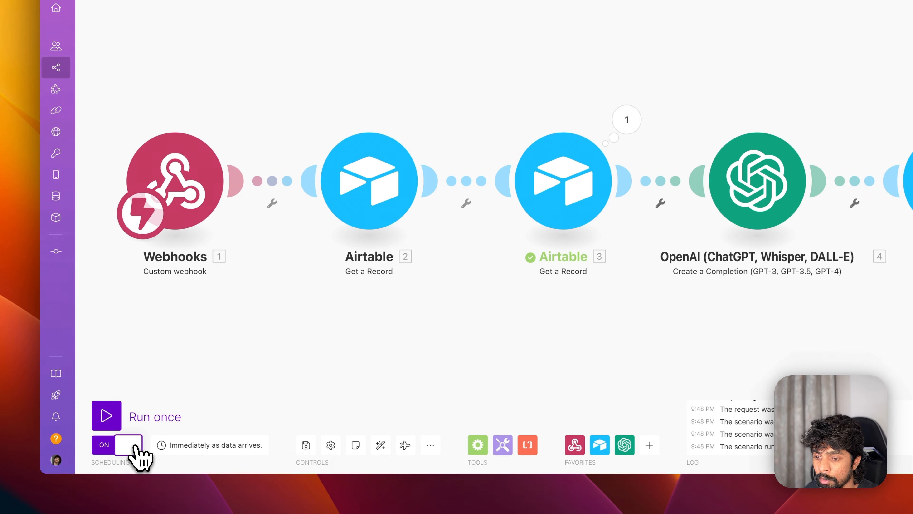
- Save the Twitter scenario, exit the editor and bring up Airtable's Content table
left_click(99, 63)
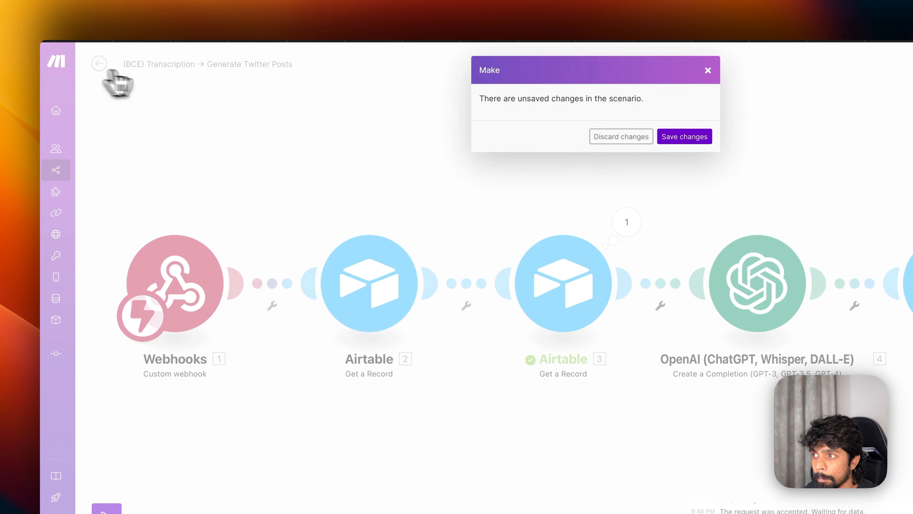
left_click(676, 140)
key("super+Tab")
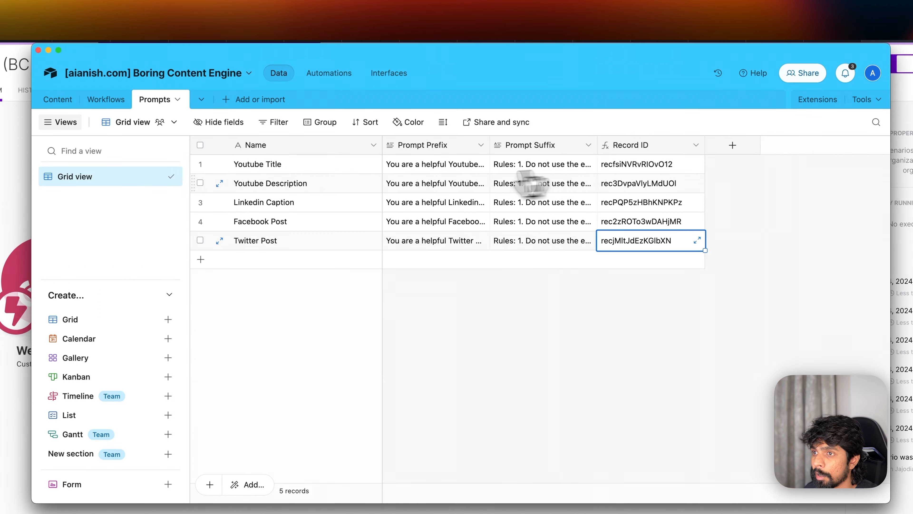
left_click(57, 99)
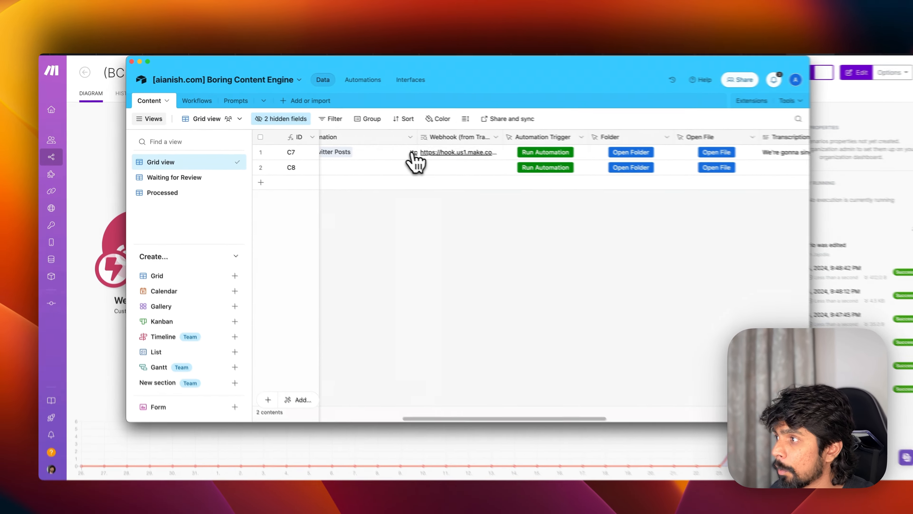
scroll(490, 169, "right", 10)
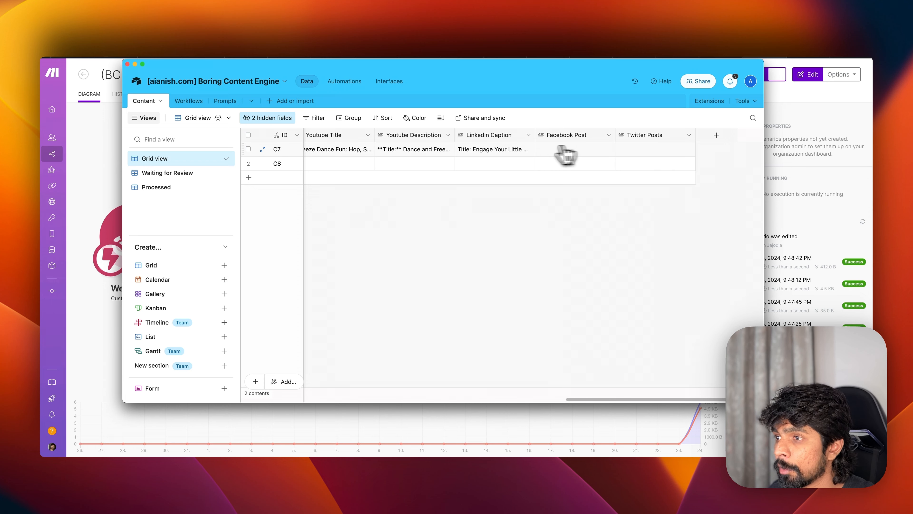
scroll(547, 154, "left", 10)
scroll(525, 154, "right", 5)
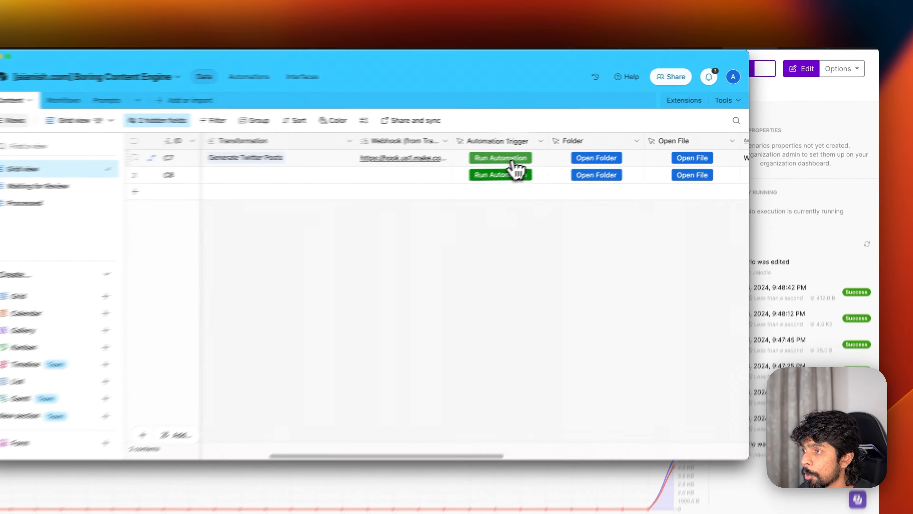
- Run the automation on record C7 and check its generated Twitter Posts
left_click(566, 153)
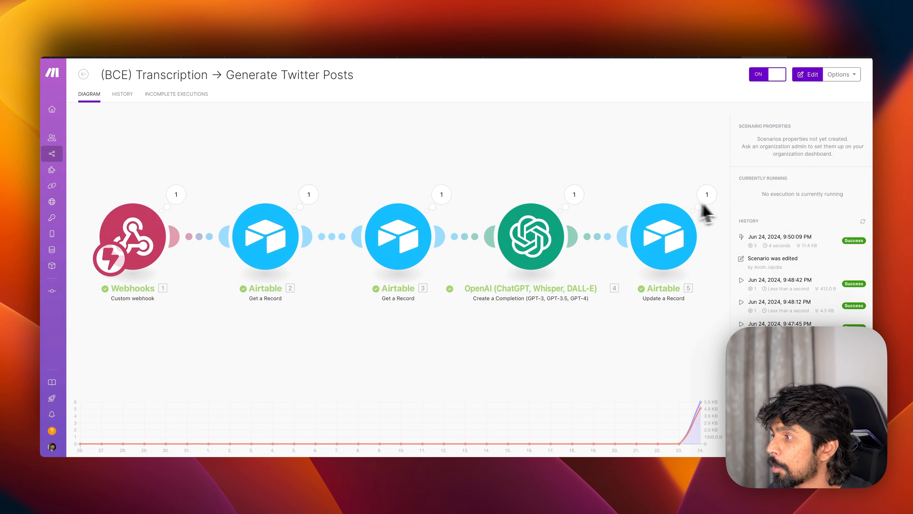
key("super+Tab")
scroll(637, 176, "right", 10)
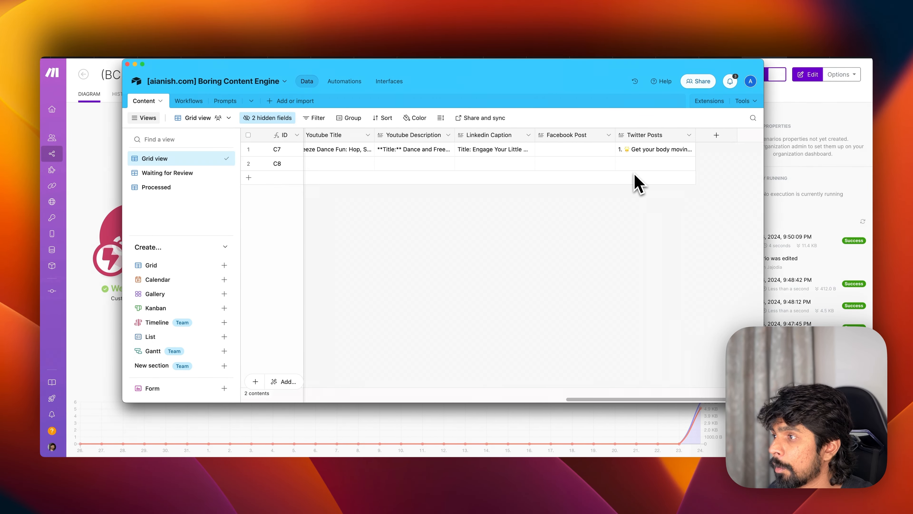
left_click(649, 151)
- Search the scenario list for '(BCE)' and turn on the Generate Facebook Caption scenario
key("super+Tab")
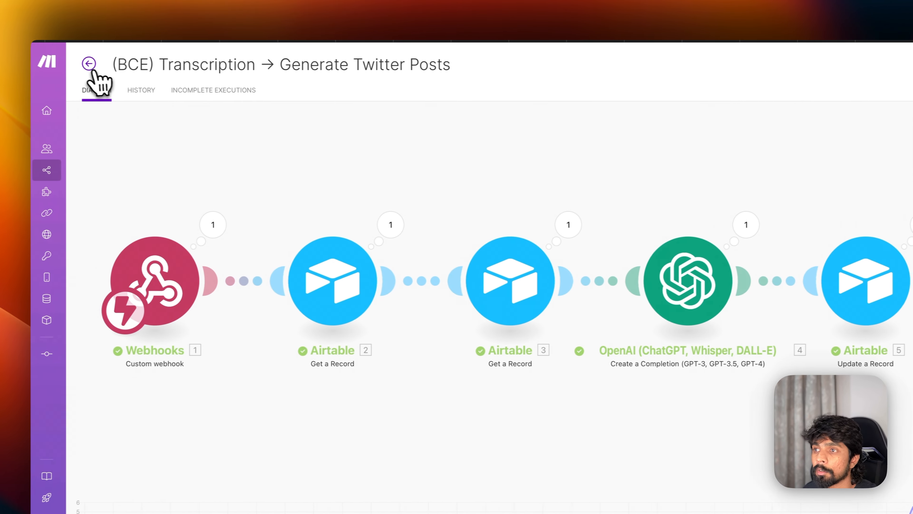
left_click(89, 64)
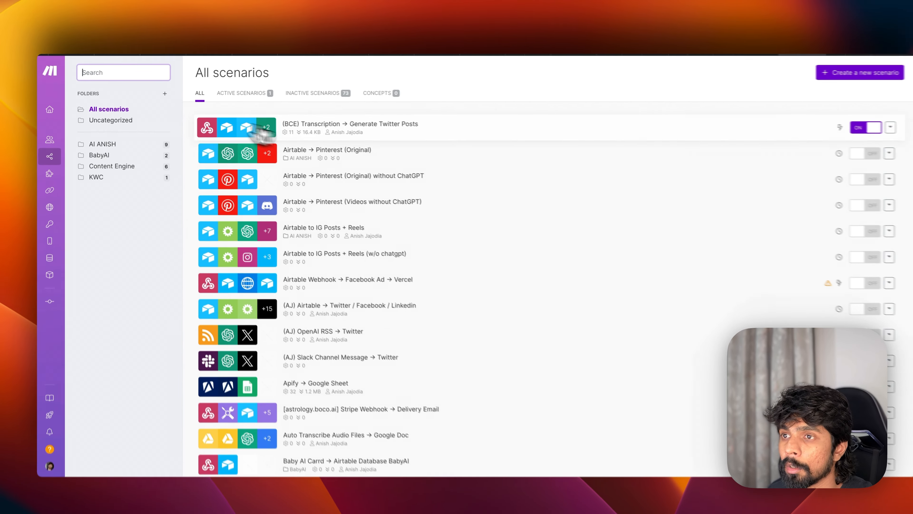
type("(BCE)")
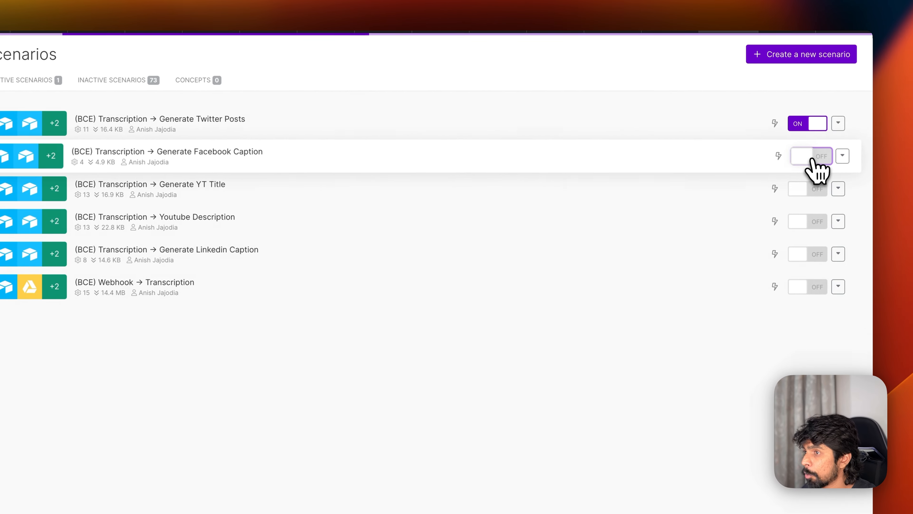
left_click(826, 151)
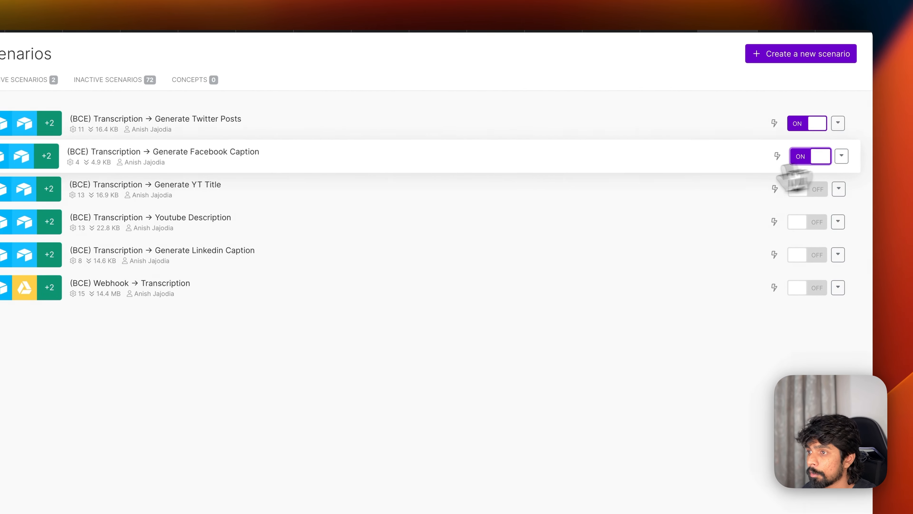
key("super+Tab")
scroll(306, 180, "left", 15)
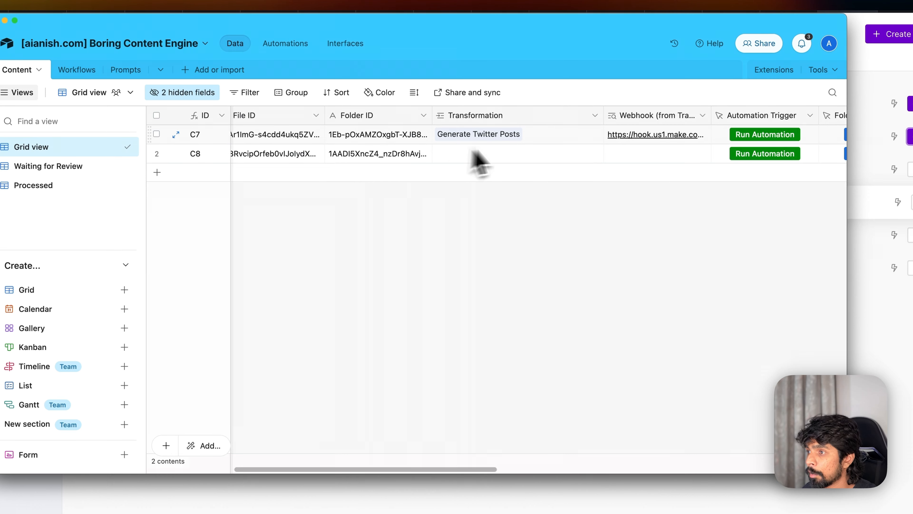
- Set record C7's Transformation to Generate Facebook Caption
scroll(554, 147, "right", 1)
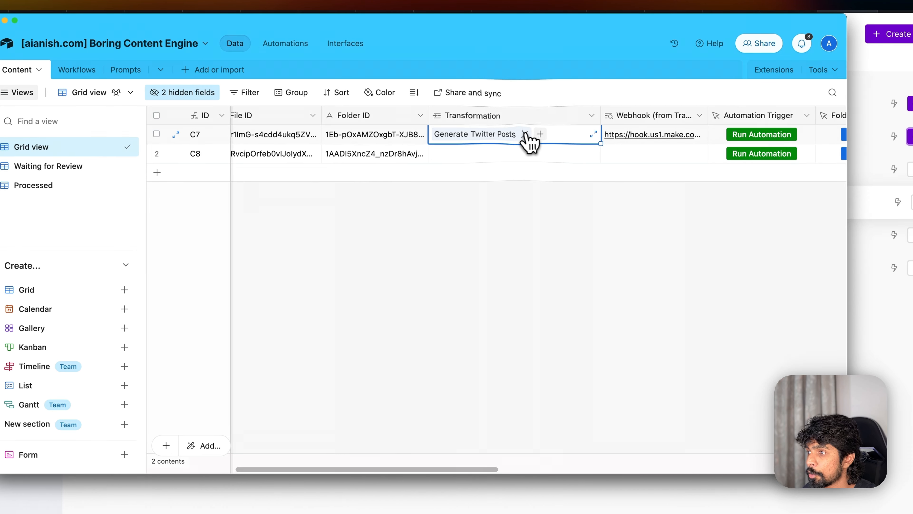
left_click(439, 133)
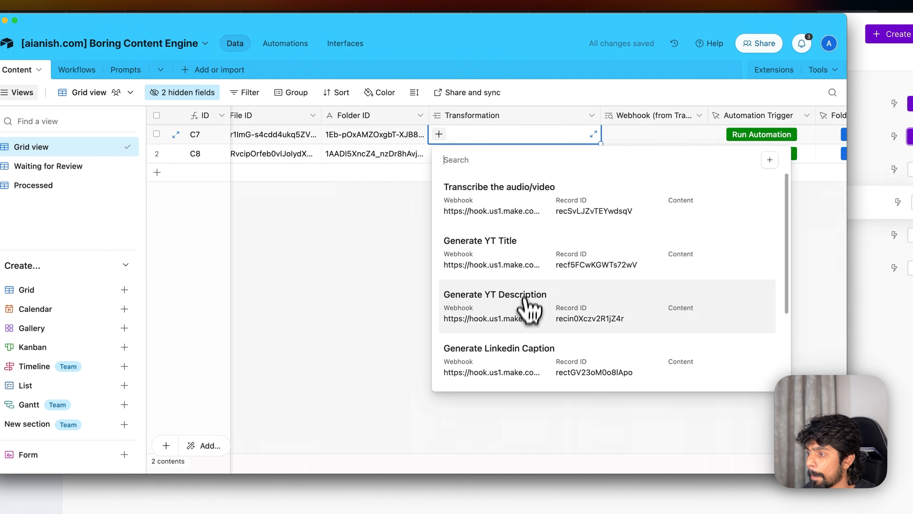
scroll(525, 313, "down", 3)
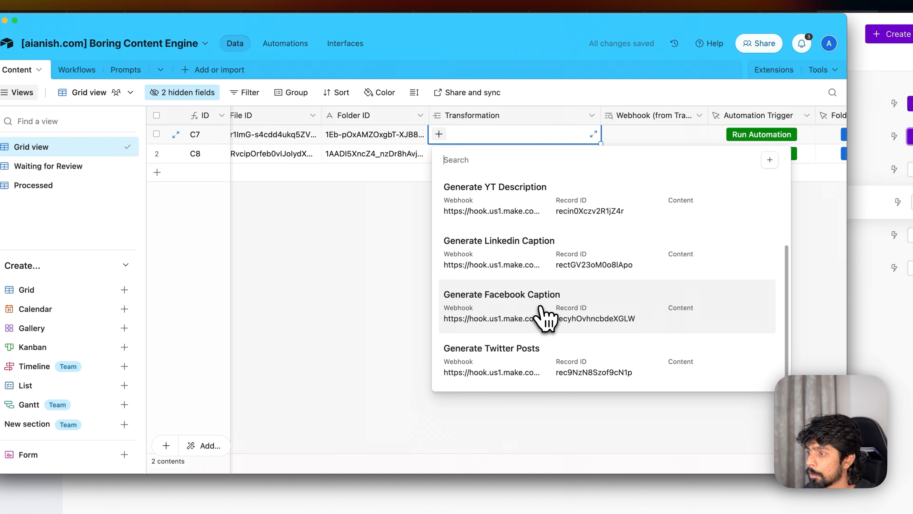
left_click(546, 318)
left_click(563, 252)
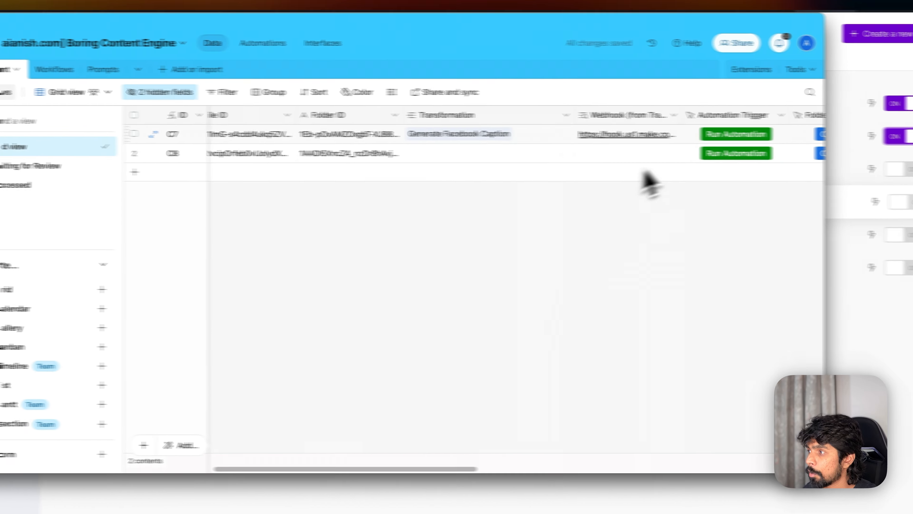
- Open the Generate Facebook Caption scenario in Make and trigger C7's automation, watching the run
left_click(784, 137)
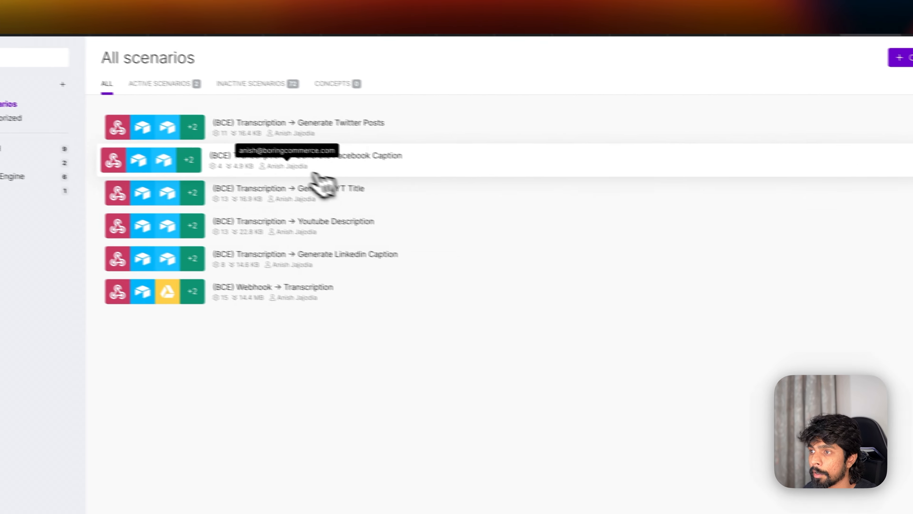
left_click(158, 133)
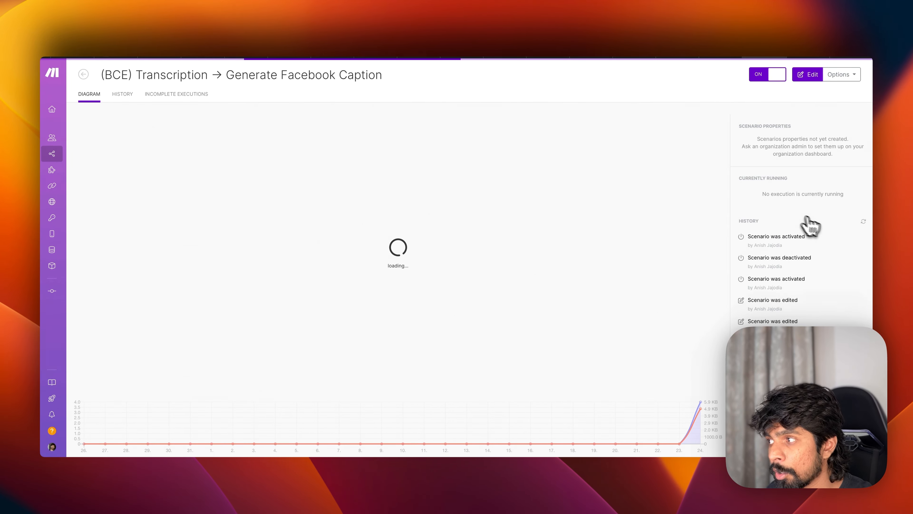
key("super+Tab")
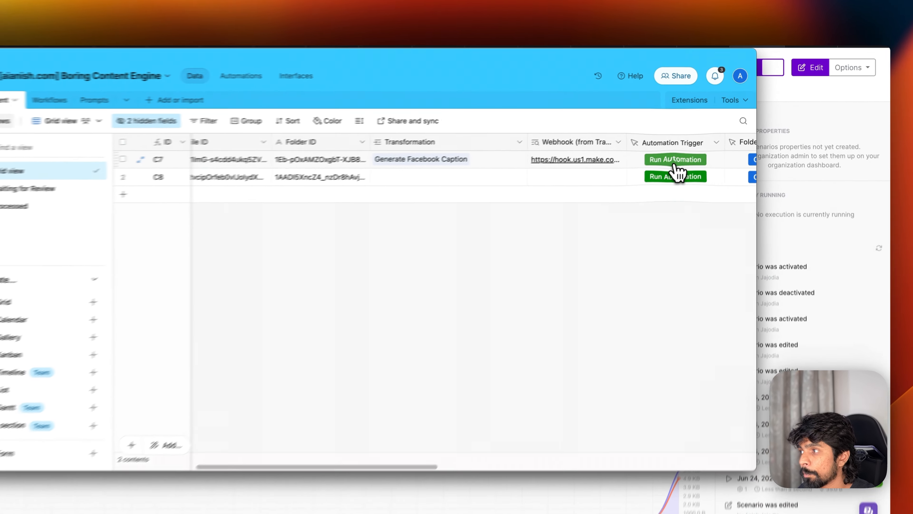
left_click(697, 163)
left_click(712, 35)
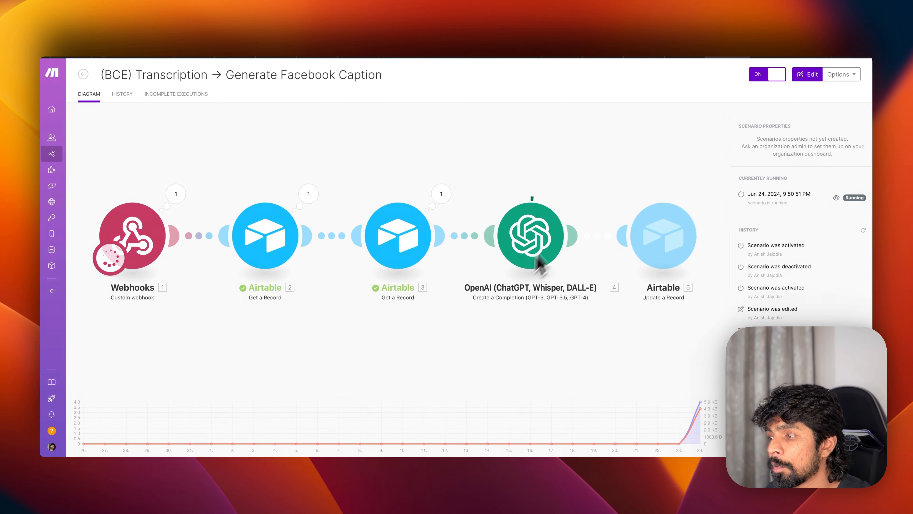
key("super+Tab")
scroll(660, 178, "right", 10)
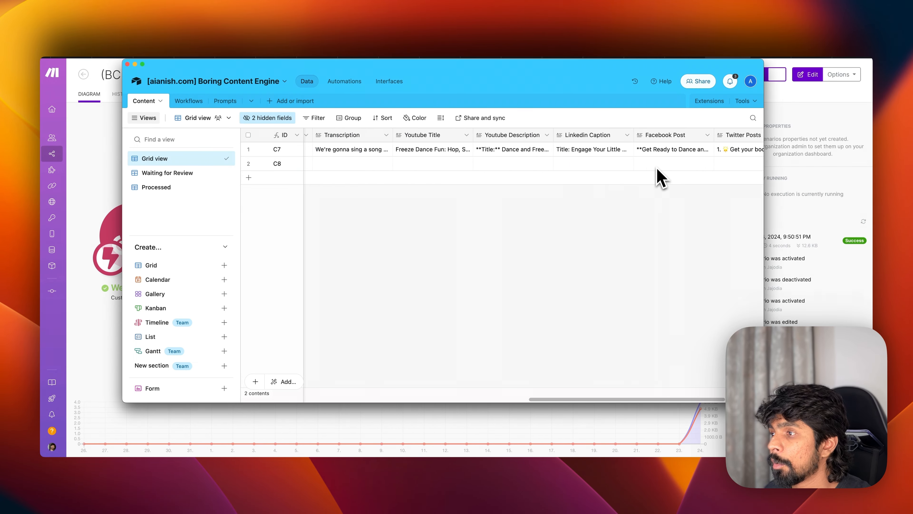
left_click(386, 151)
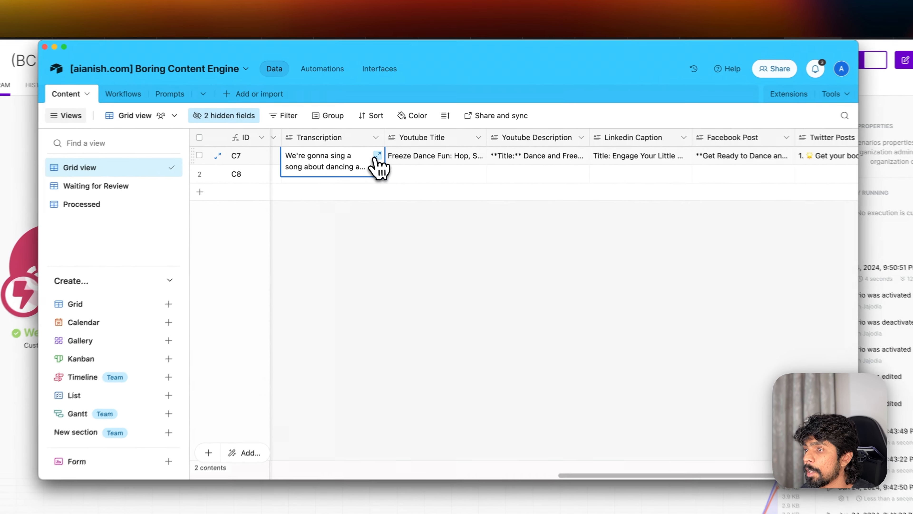
left_click(387, 155)
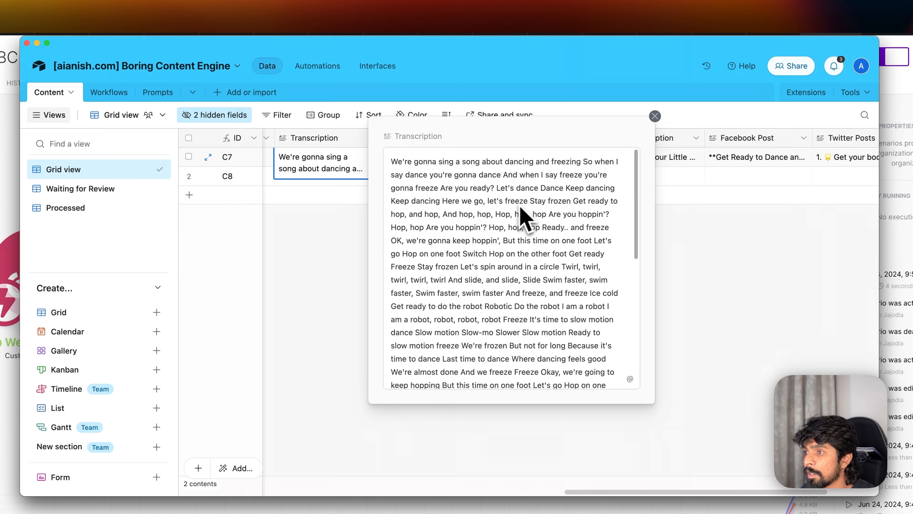
scroll(500, 225, "down", 3)
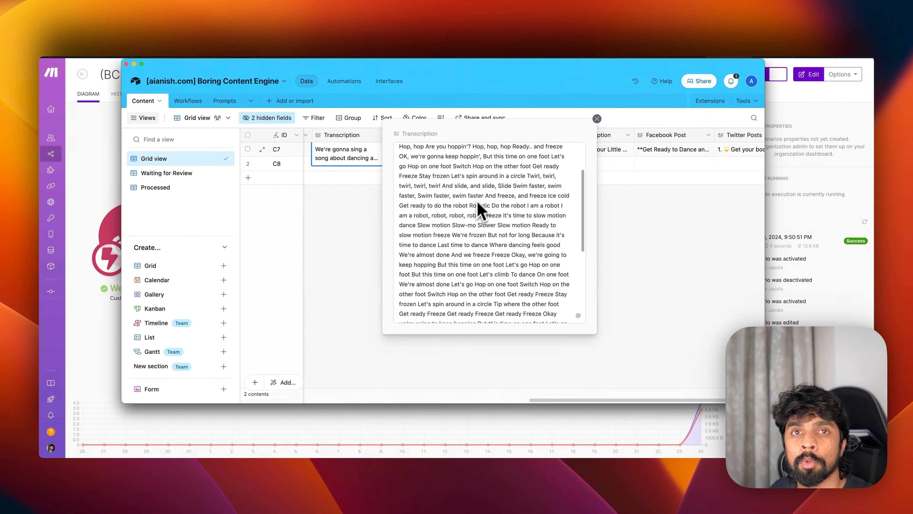
scroll(439, 219, "down", 1)
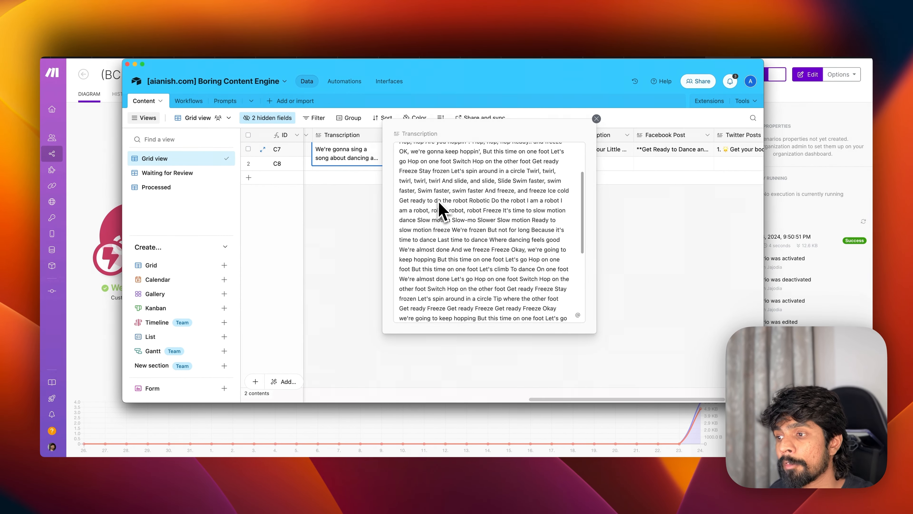
left_click(340, 248)
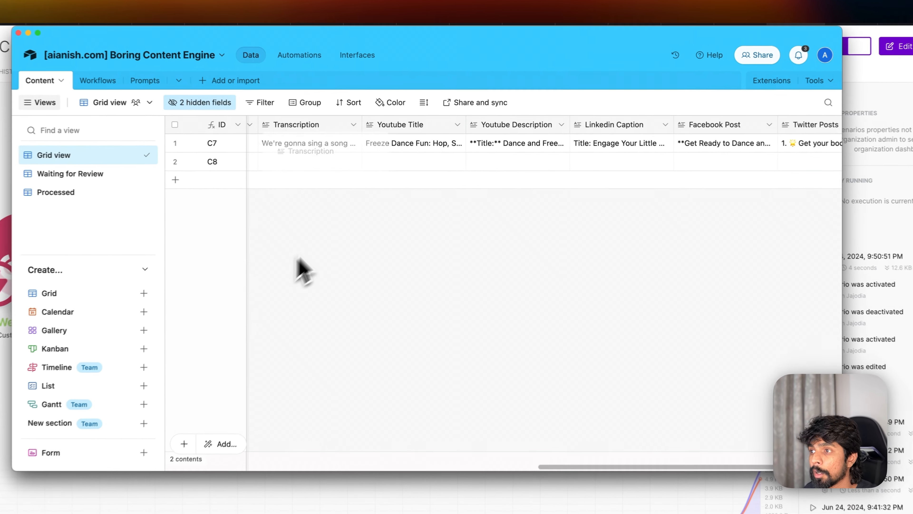
left_click(459, 148)
left_click(457, 147)
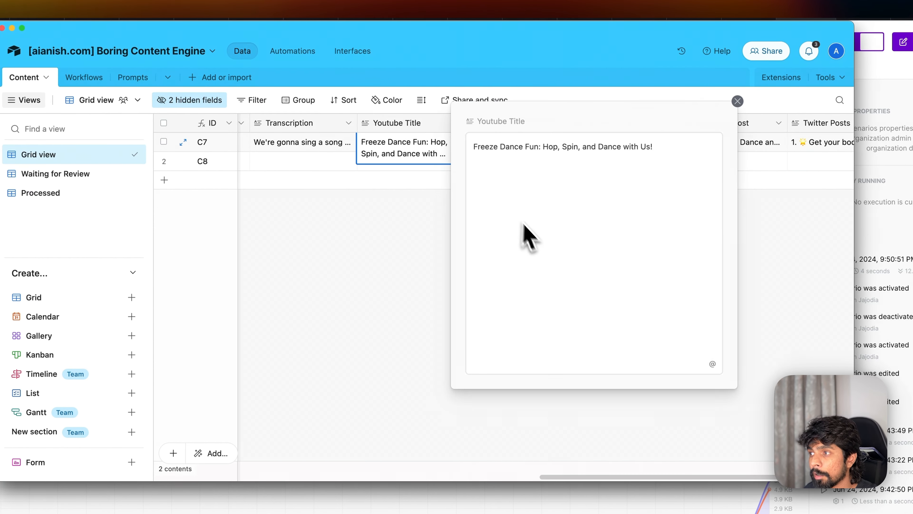
left_click(402, 256)
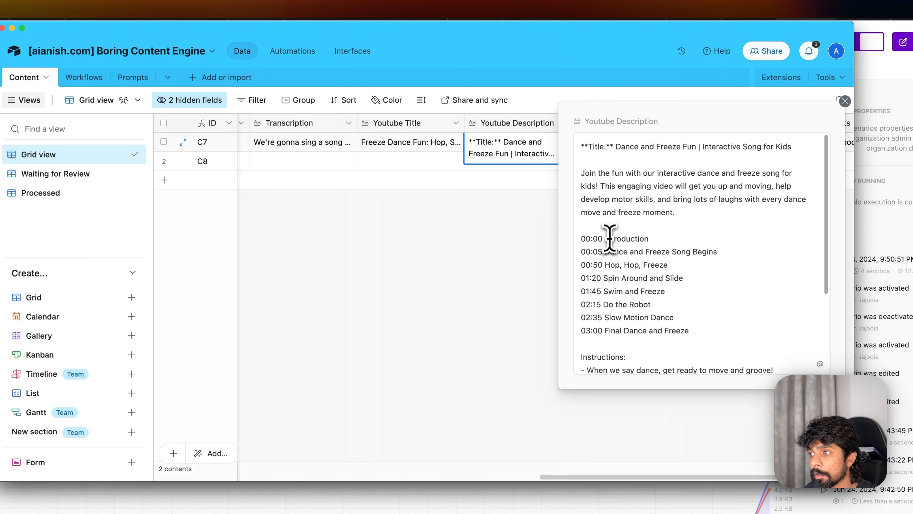
left_click_drag(639, 266, 689, 329)
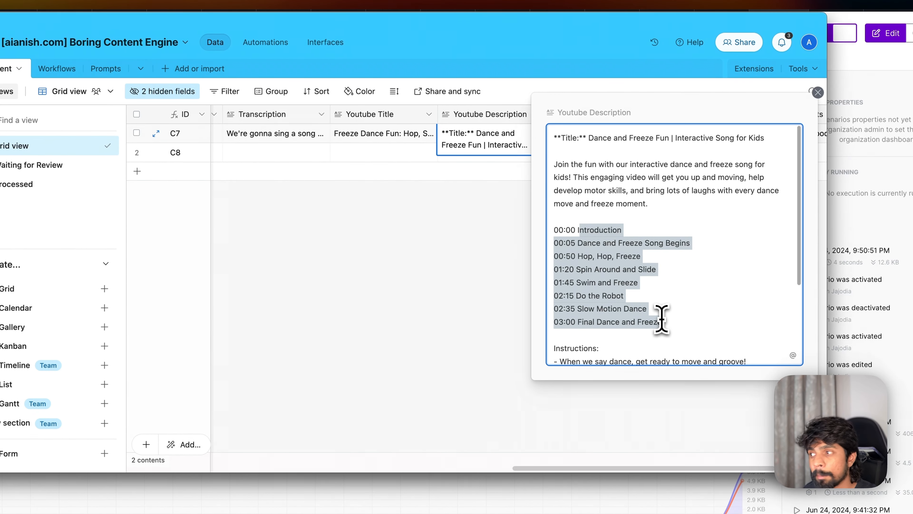
scroll(653, 248, "down", 3)
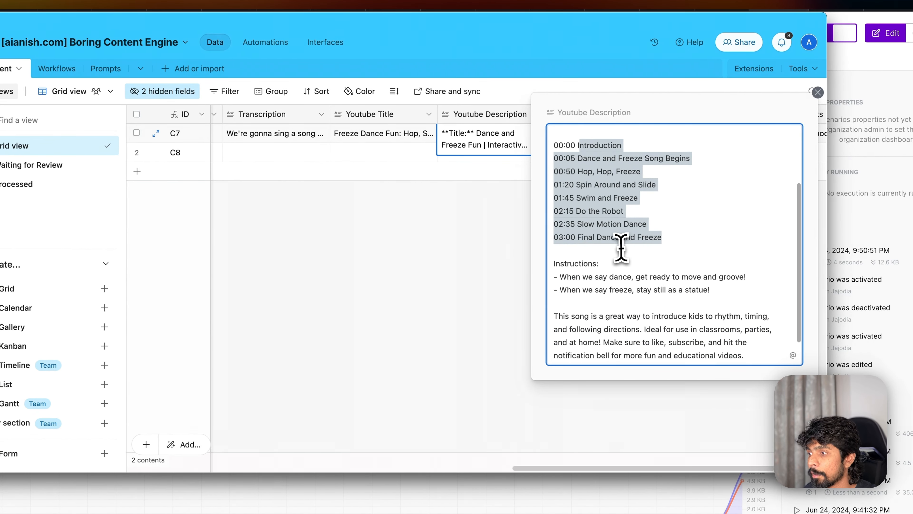
scroll(621, 248, "down", 2)
left_click(476, 295)
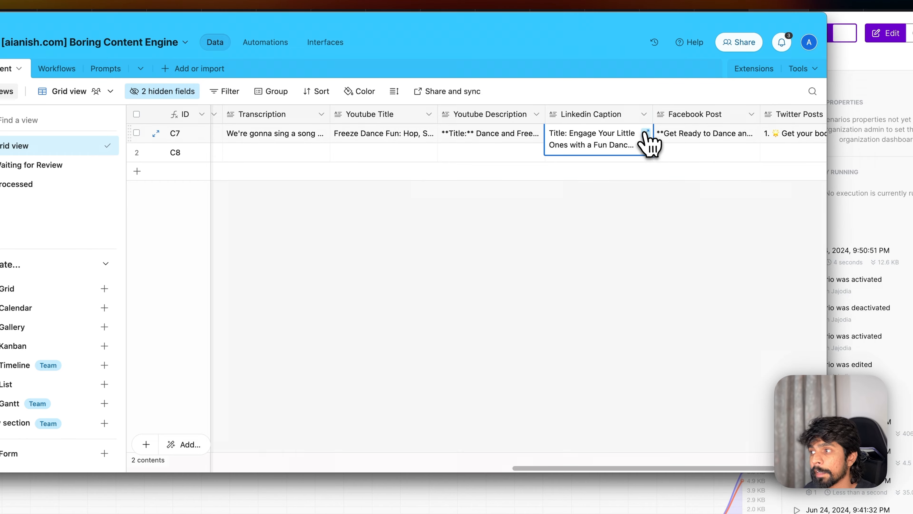
left_click(646, 133)
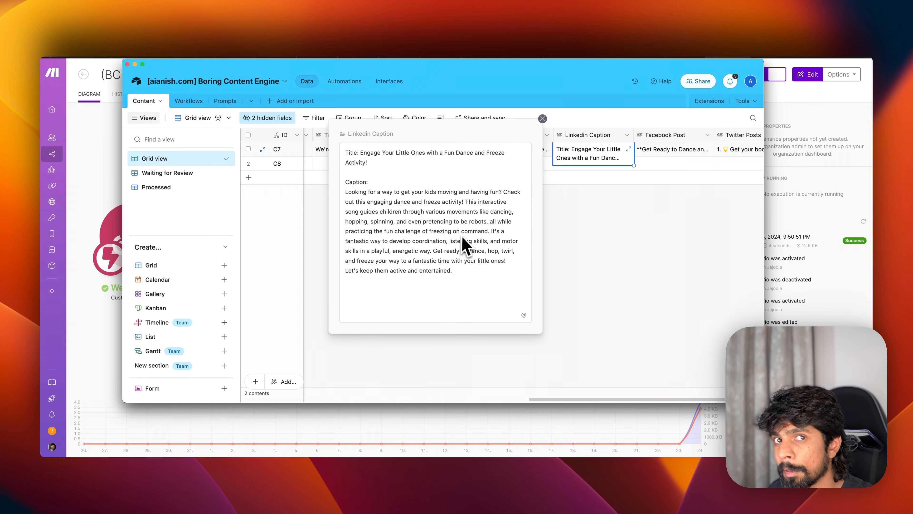
left_click(635, 206)
scroll(635, 206, "right", 1)
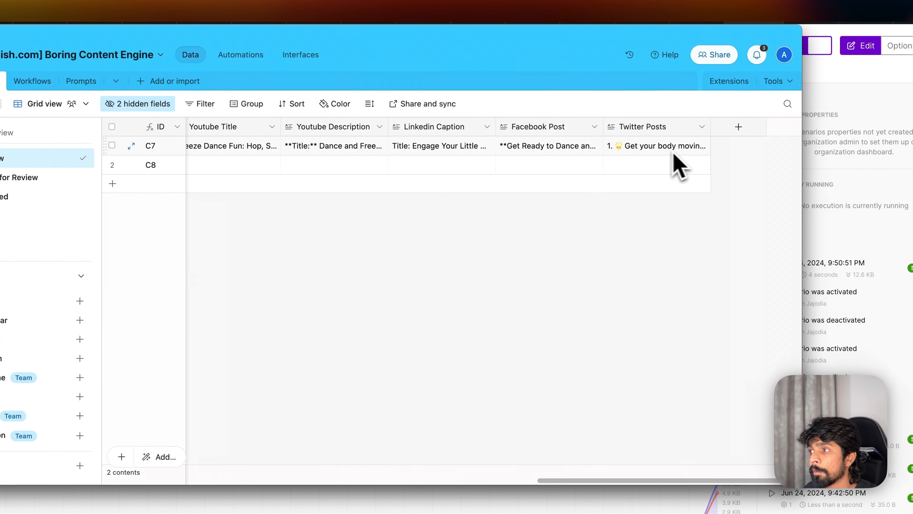
left_click(599, 147)
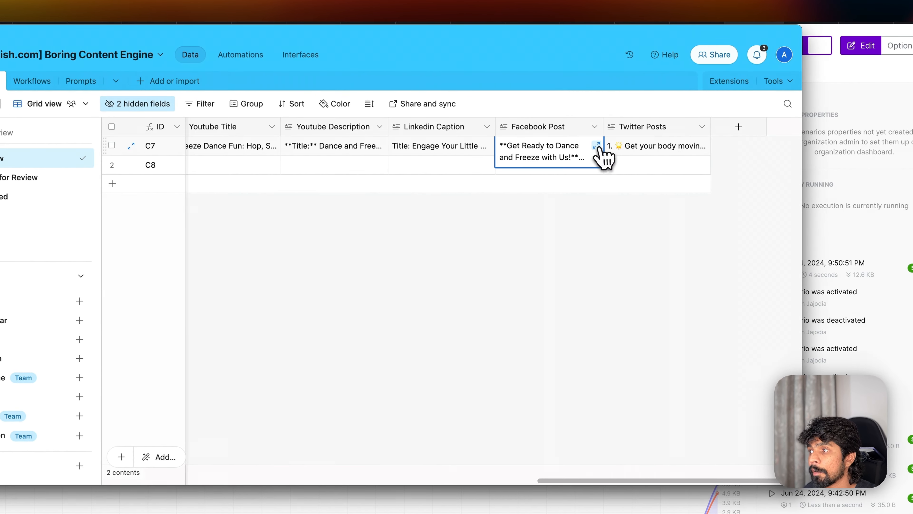
left_click(600, 146)
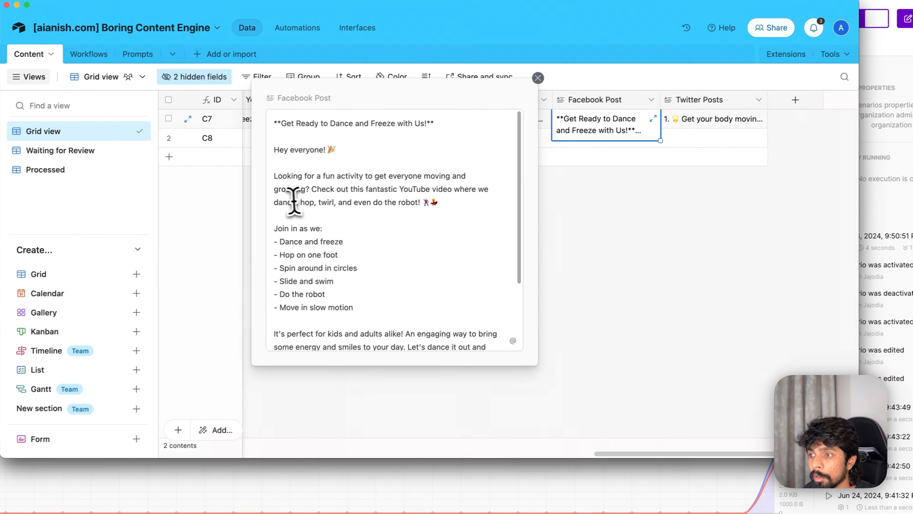
scroll(293, 201, "down", 5)
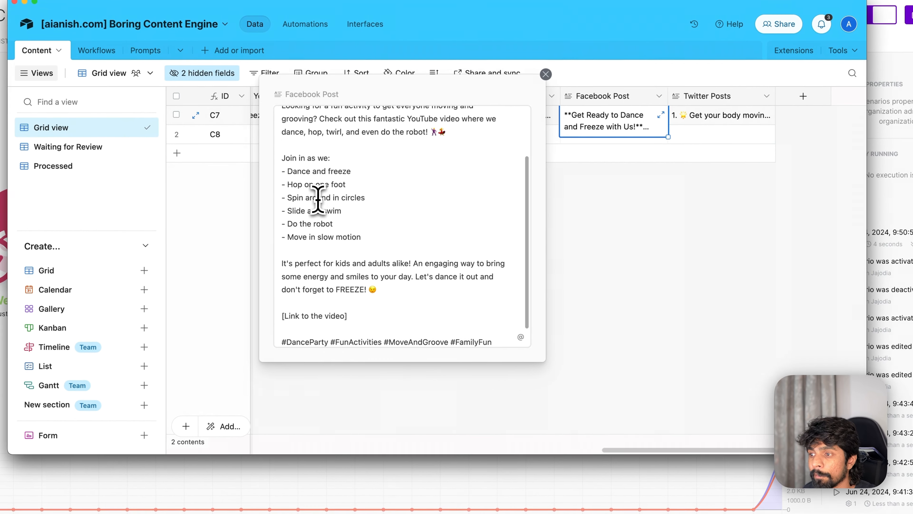
left_click_drag(349, 332, 280, 320)
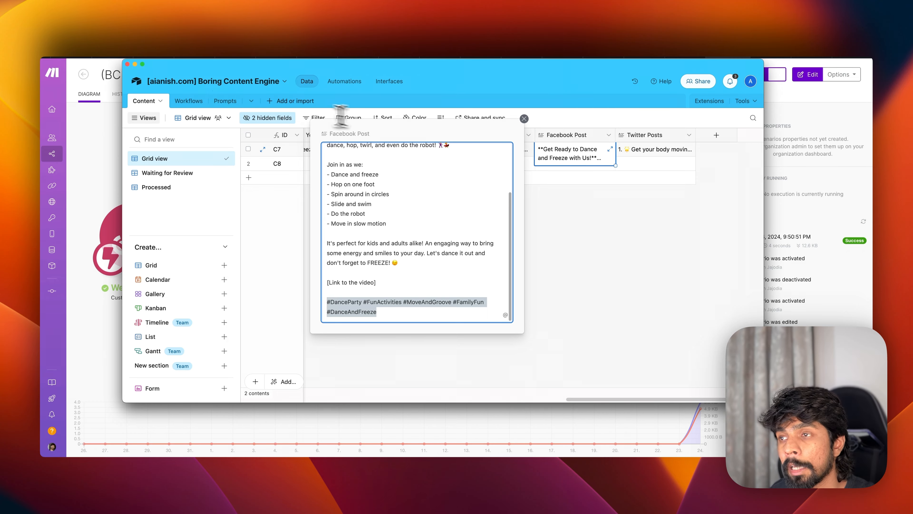
left_click(673, 211)
left_click(669, 151)
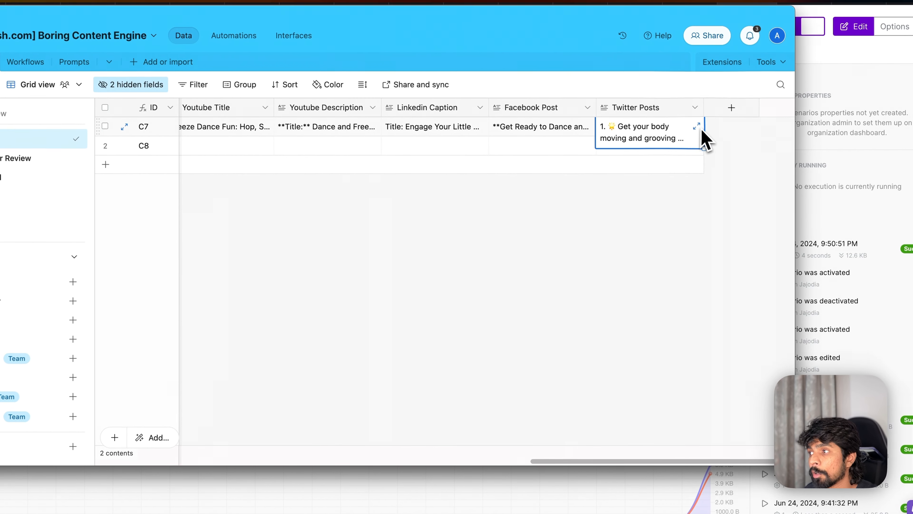
left_click(696, 126)
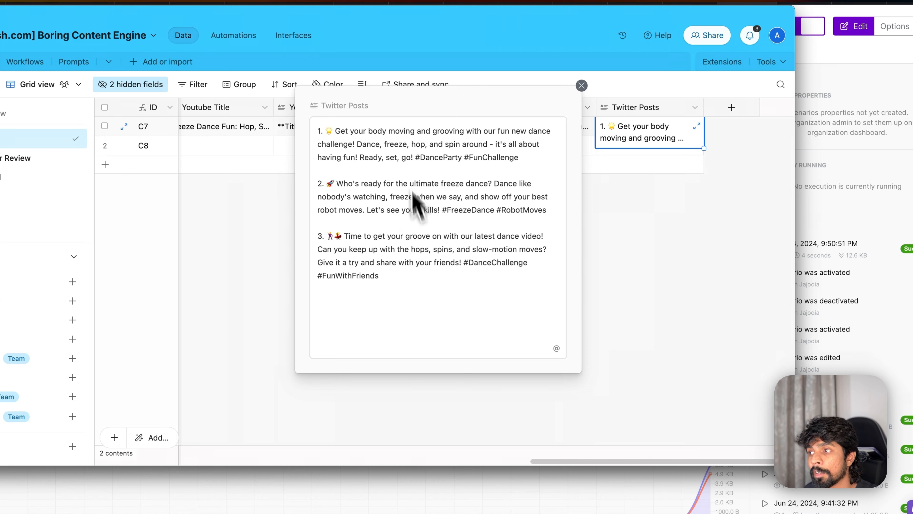
left_click(611, 259)
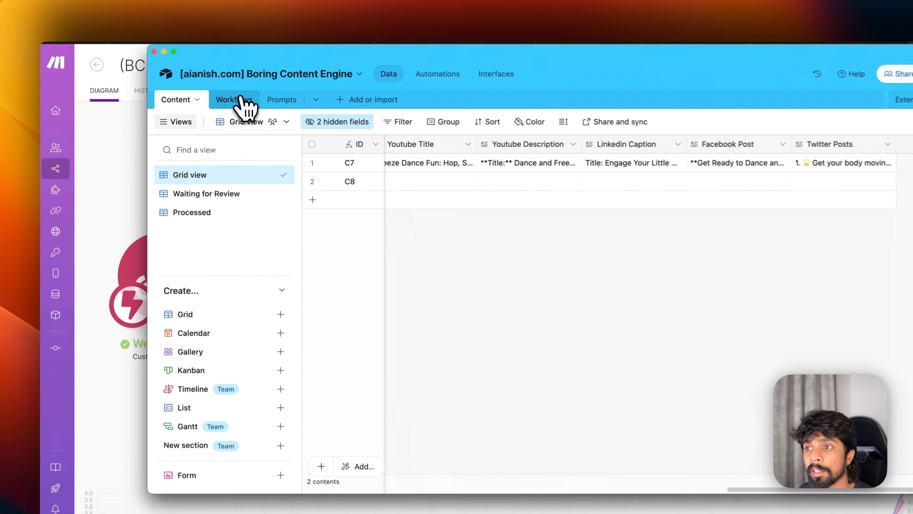
- Add Workflows records 'Generate Reddit' and 'Generete Blog Posts', then go back to the Content table
left_click(196, 100)
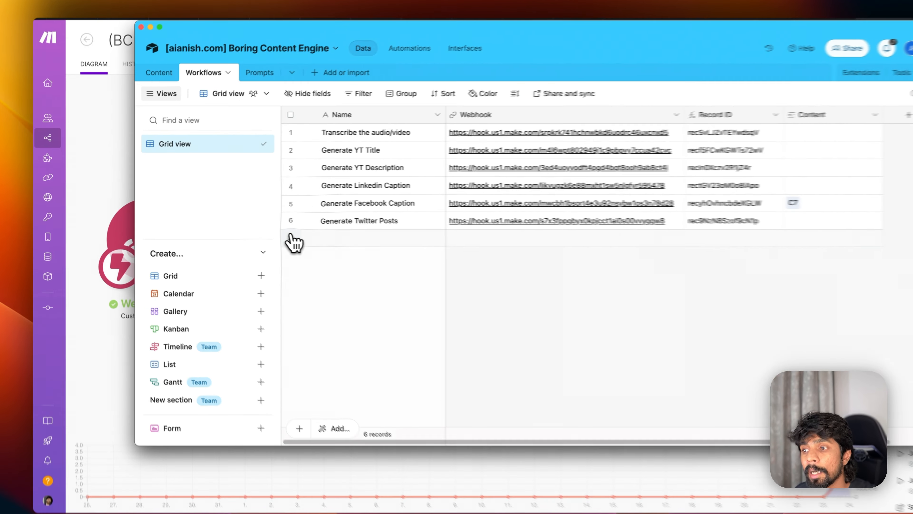
left_click(249, 234)
type("G")
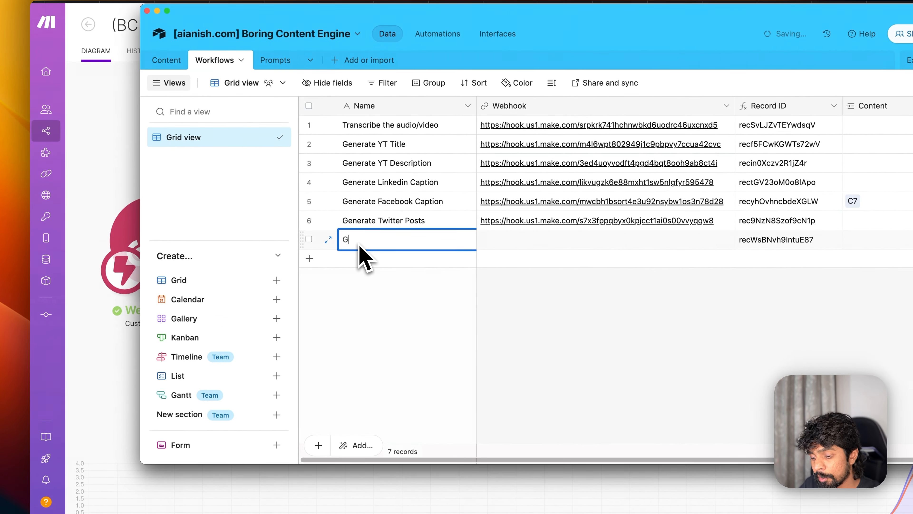
type("enerate Reddit Posts")
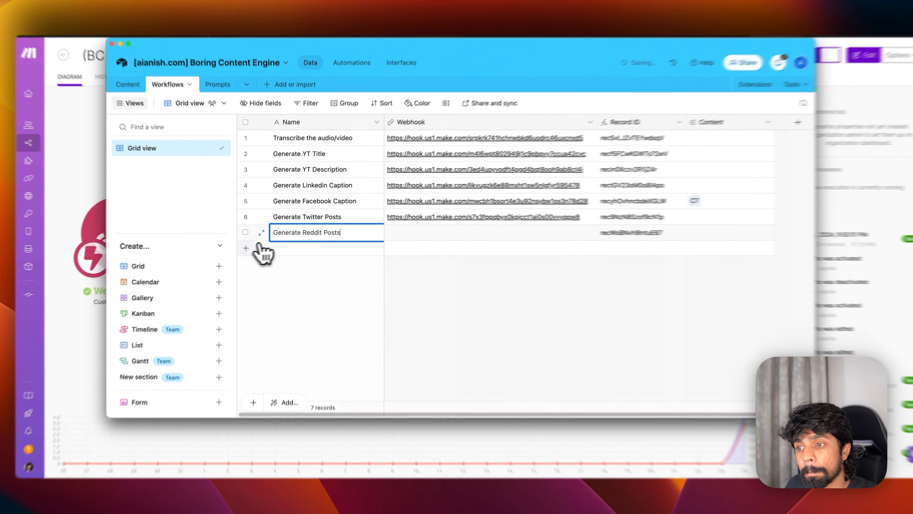
left_click(248, 249)
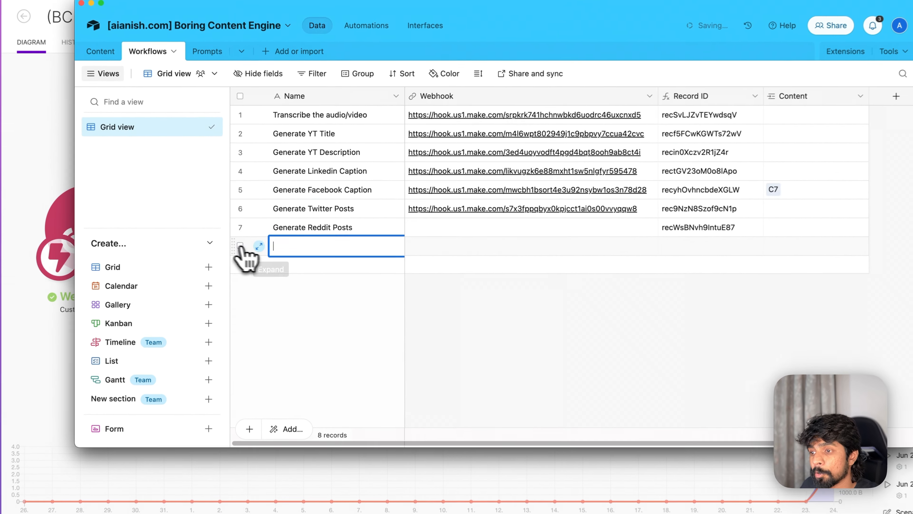
type("Genere")
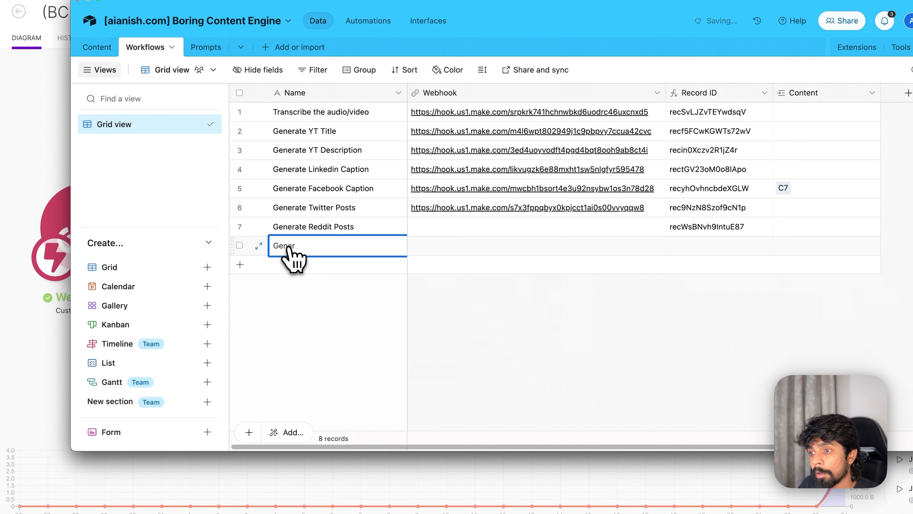
type("te Blog Post")
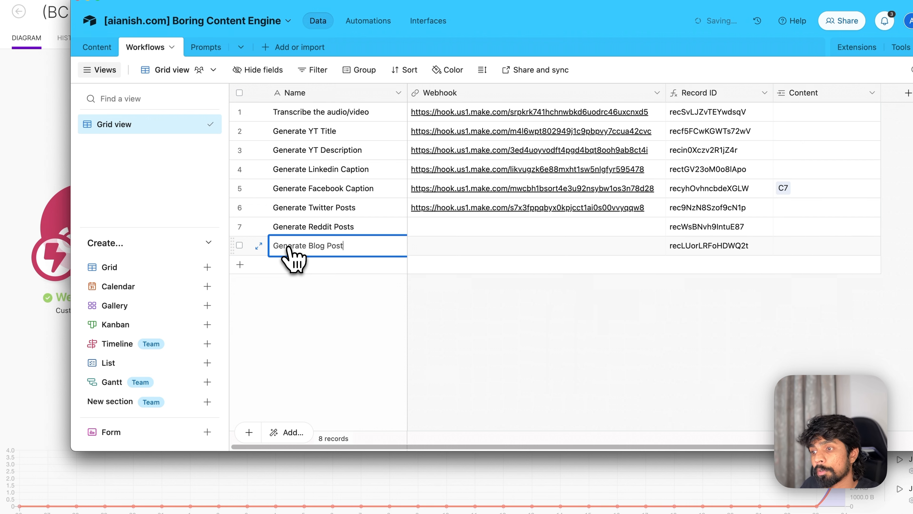
type("s")
left_click(467, 298)
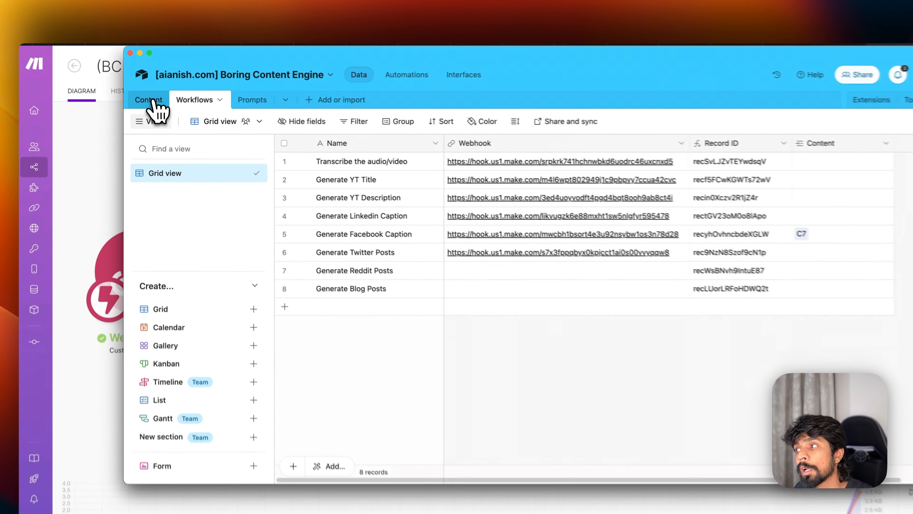
left_click(151, 101)
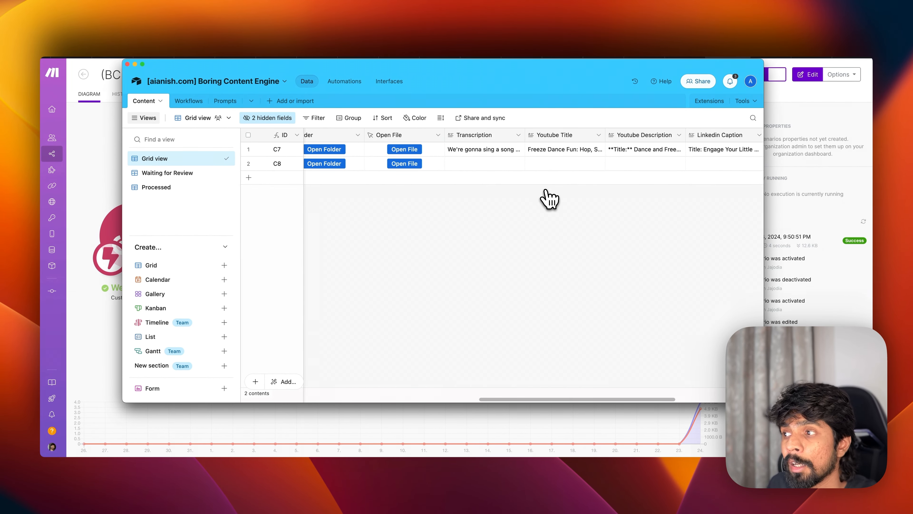
- Scroll the Content table back to the left
scroll(546, 193, "left", 5)
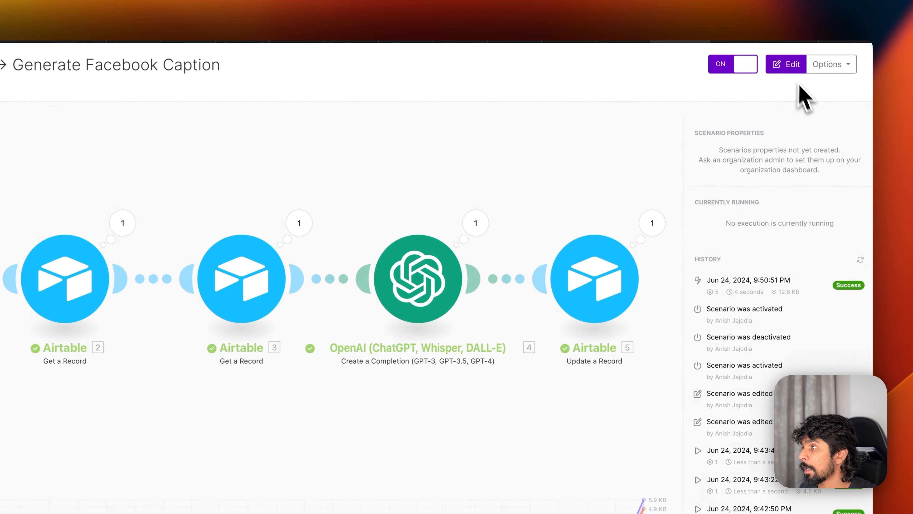
- In a new browser tab, go to openai.com and log in to the OpenAI API platform
key("super+t")
type("openai")
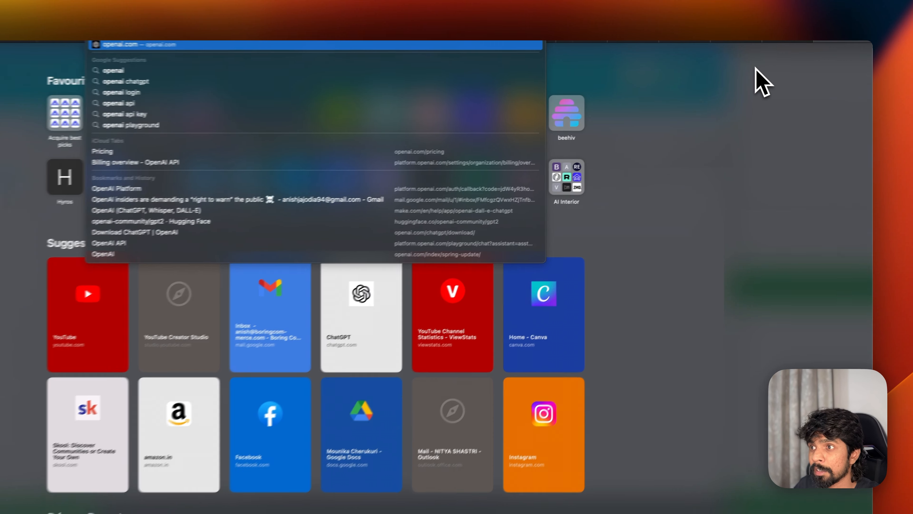
key("Return")
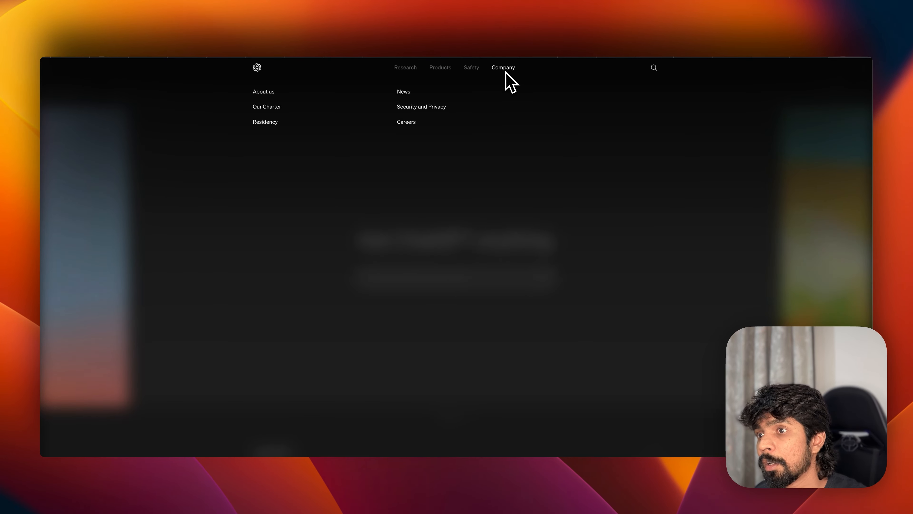
mouse_move(408, 72)
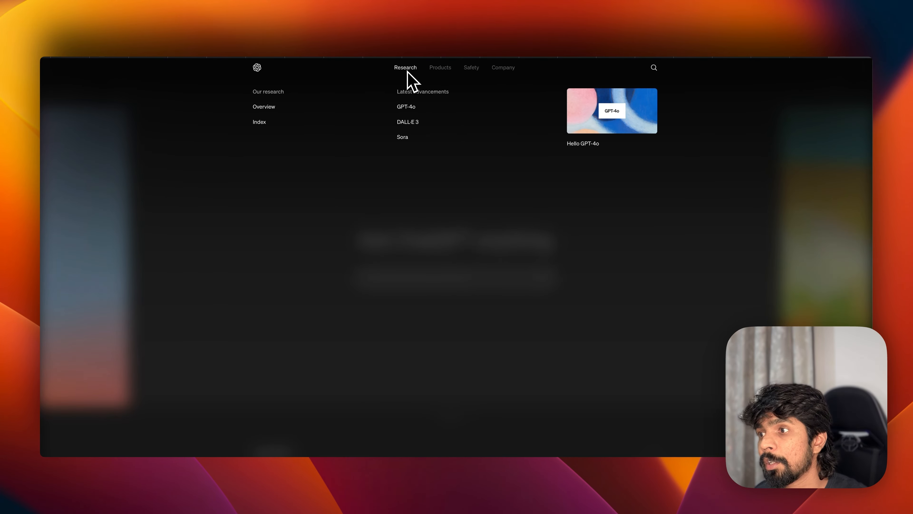
mouse_move(446, 73)
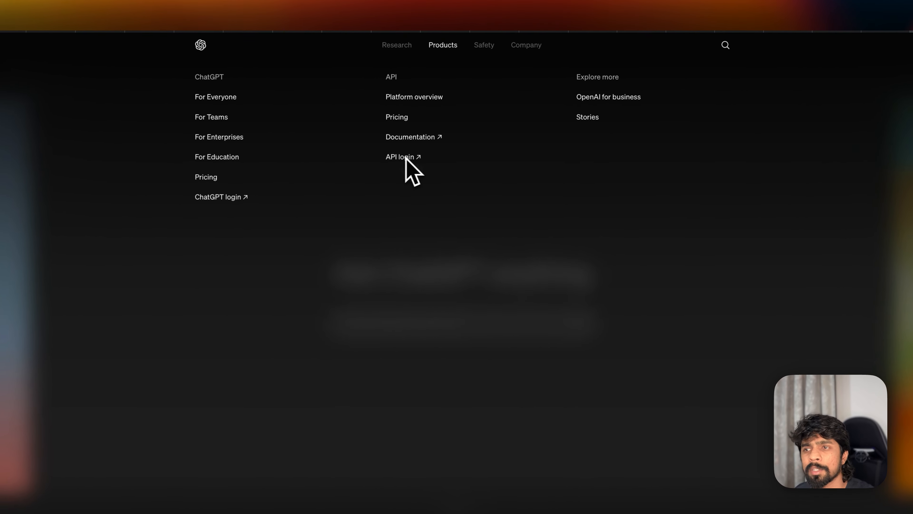
left_click(409, 152)
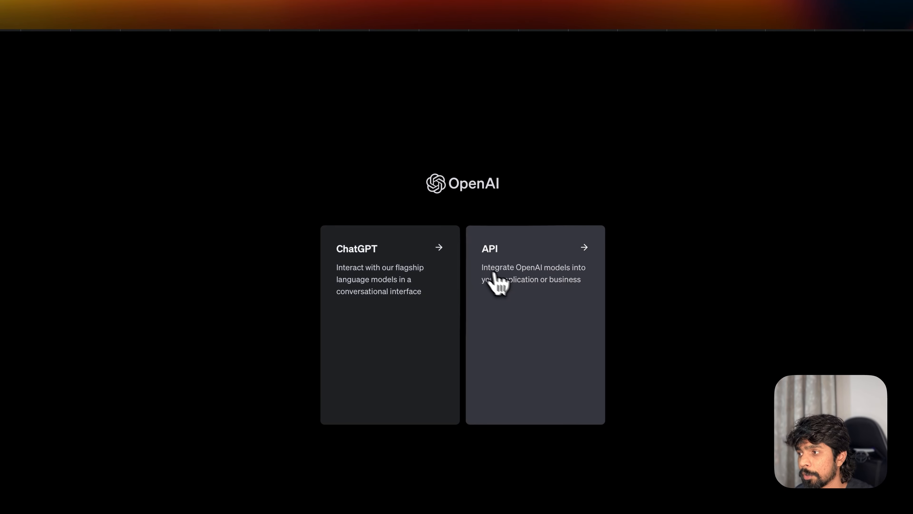
left_click(505, 280)
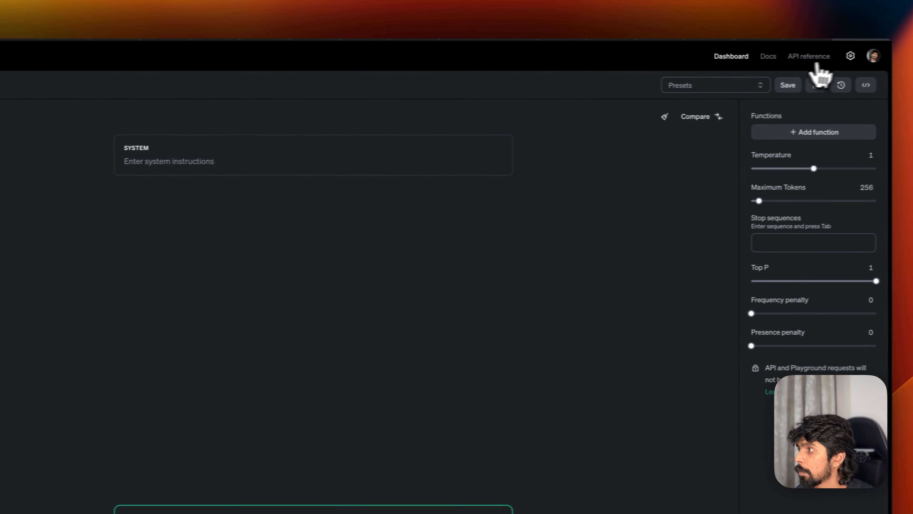
- Check the API billing overview and its $5.94 credit balance
left_click(837, 58)
left_click(92, 165)
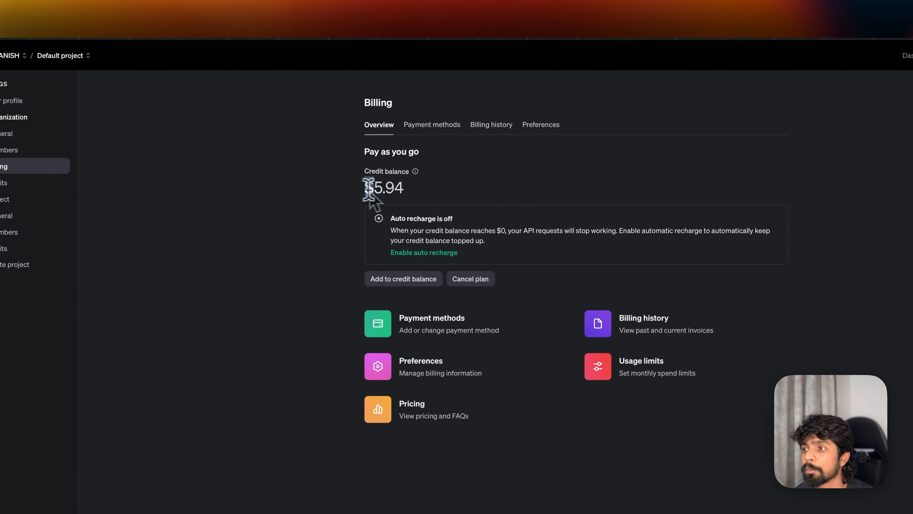
left_click_drag(418, 186, 462, 187)
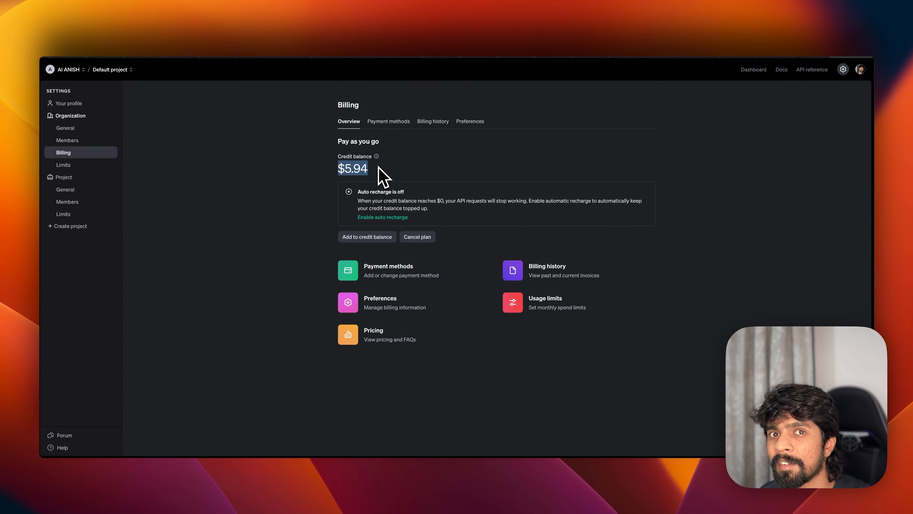
- Return to the Airtable Content table and scroll right to C7's generated posts
key("super+Tab")
scroll(347, 157, "right", 10)
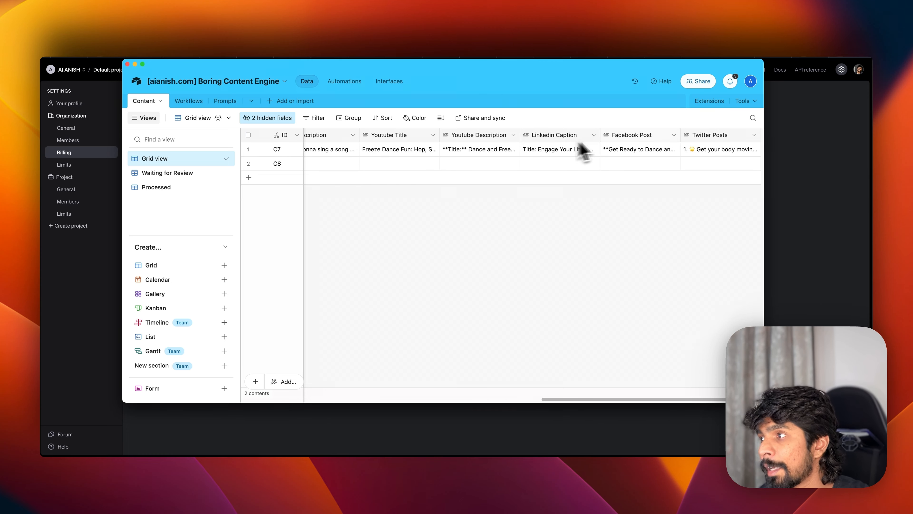
scroll(676, 155, "right", 3)
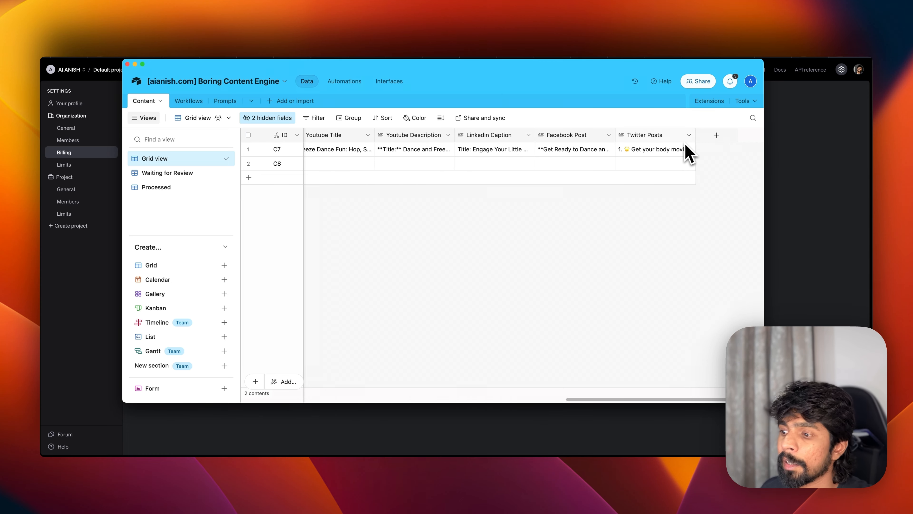